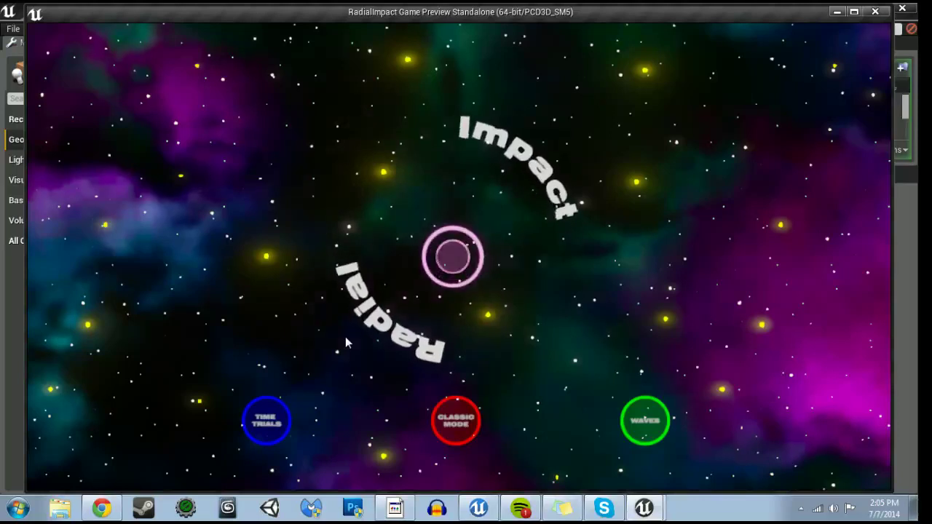
# - Tap the menu's centre ring repeatedly to test its hit timing
pyautogui.click(345, 336)
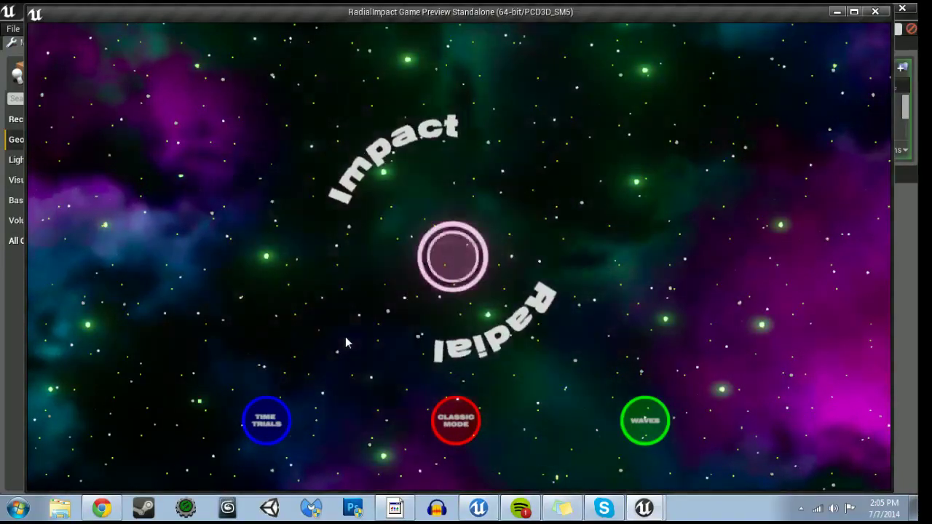
pyautogui.click(345, 336)
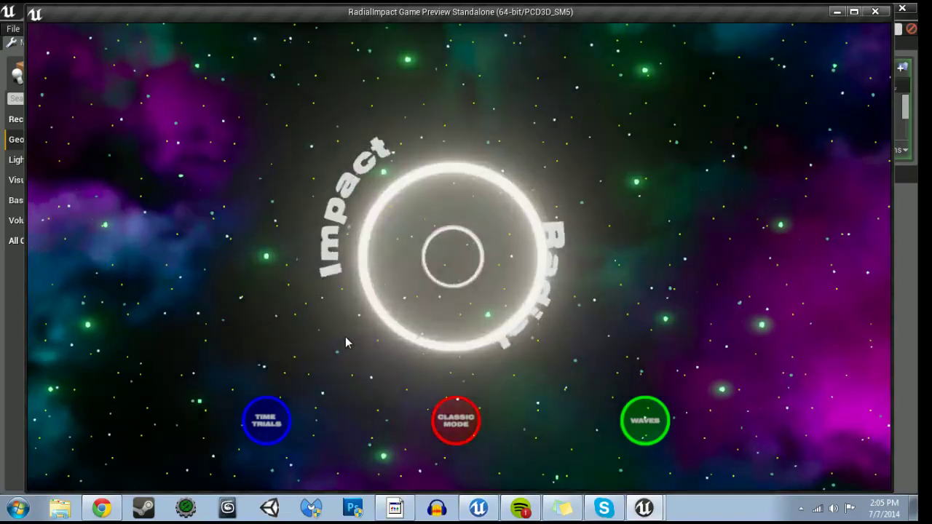
pyautogui.click(345, 336)
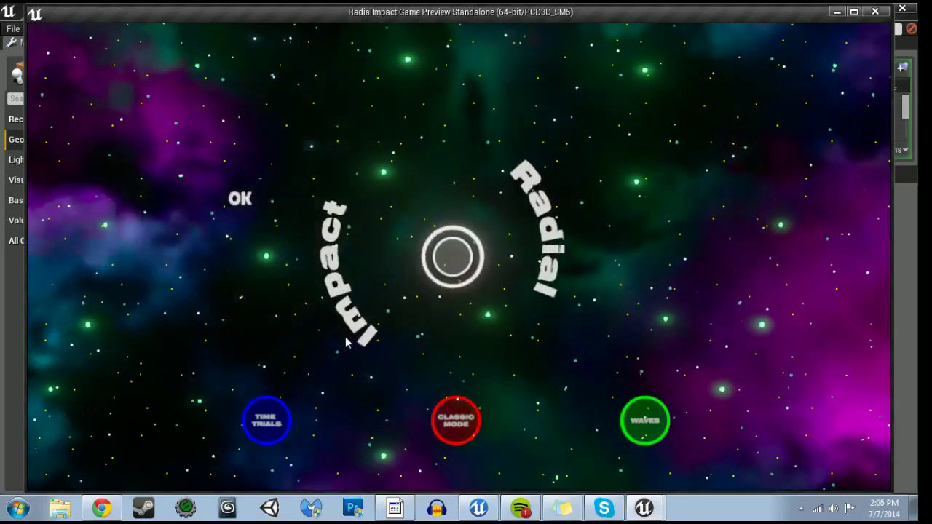
pyautogui.click(283, 430)
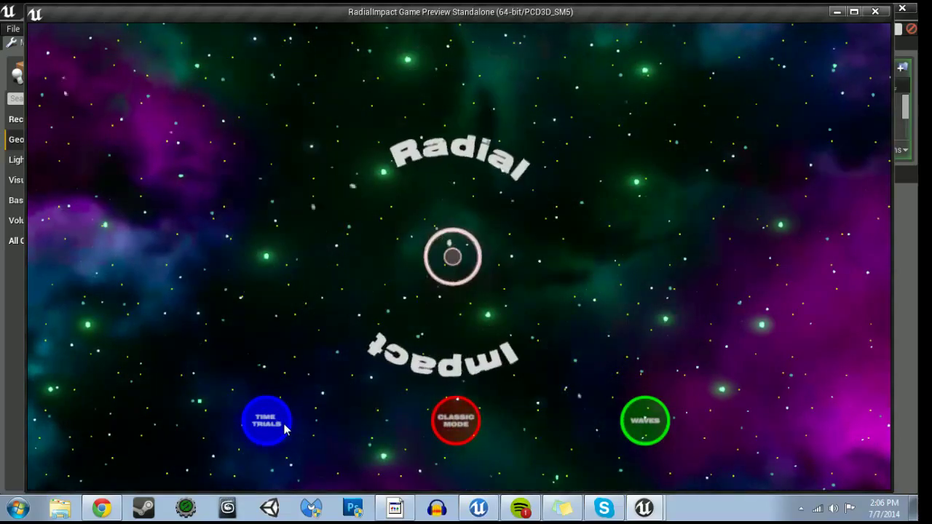
pyautogui.click(284, 429)
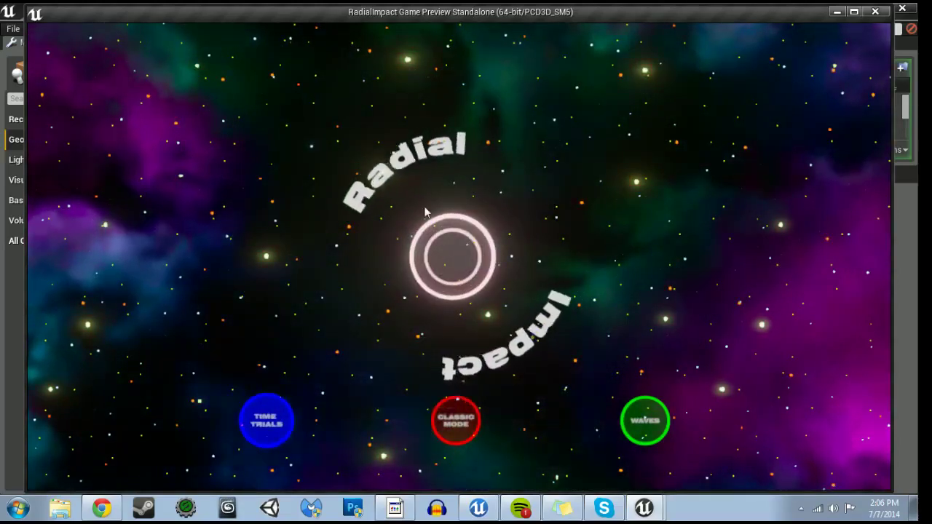
# - Start a Time Trials game and hit several rings for Excellent and Perfect ratings
pyautogui.click(449, 254)
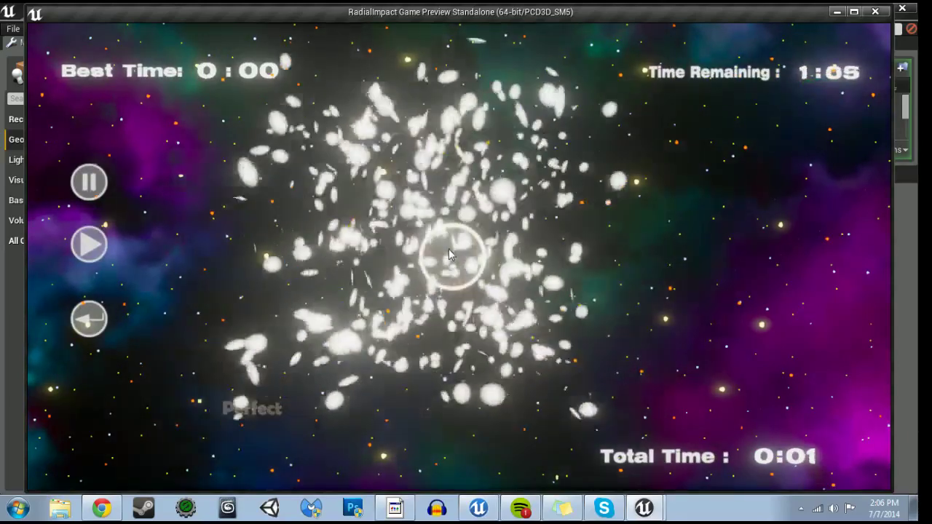
pyautogui.click(449, 255)
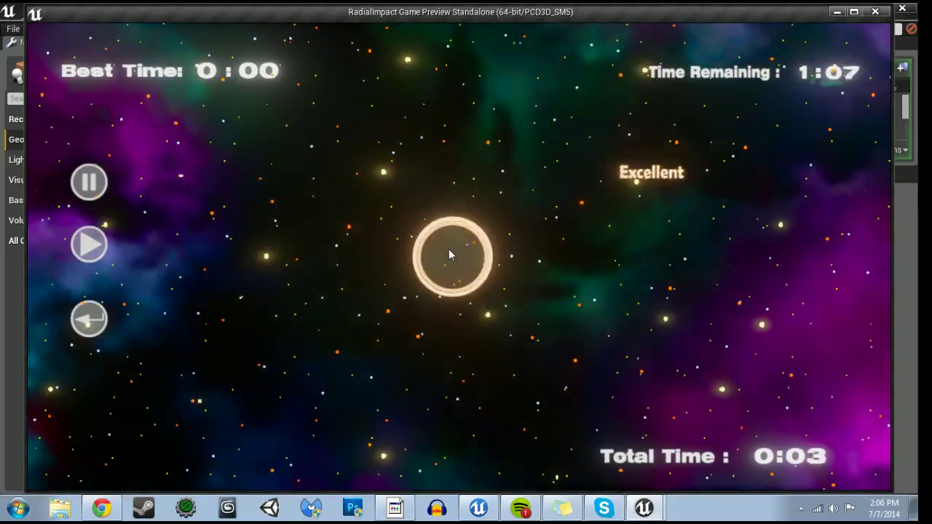
pyautogui.click(449, 254)
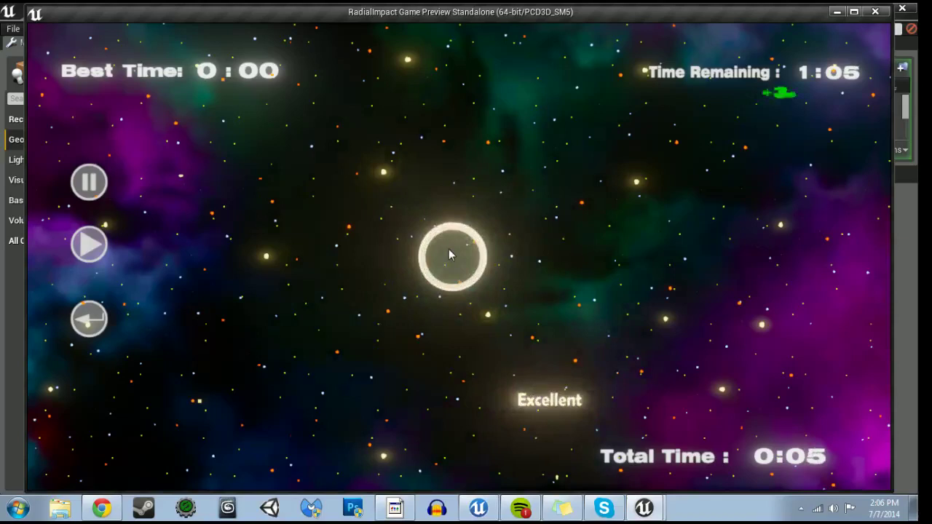
pyautogui.click(448, 254)
# - Stop the preview and add '- Implement Slow Down into Time Trial' to the task note
pyautogui.click(874, 12)
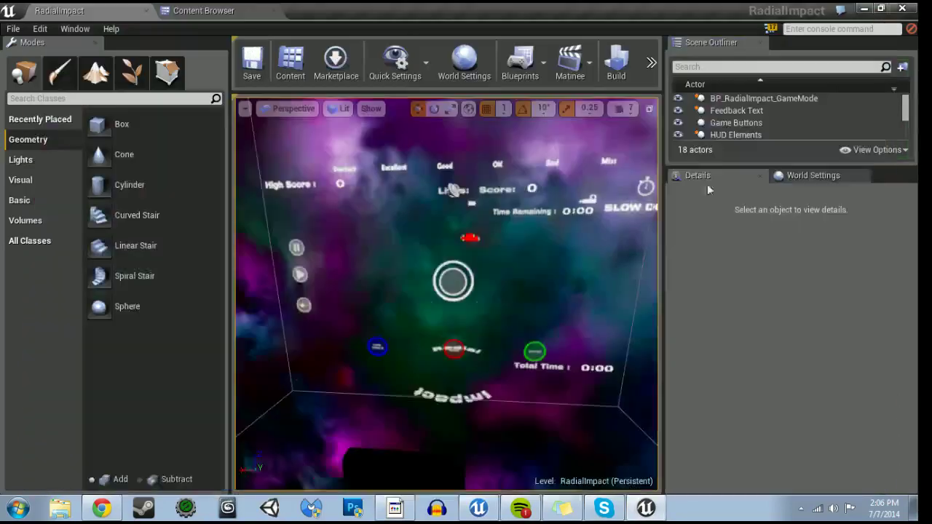
pyautogui.click(562, 508)
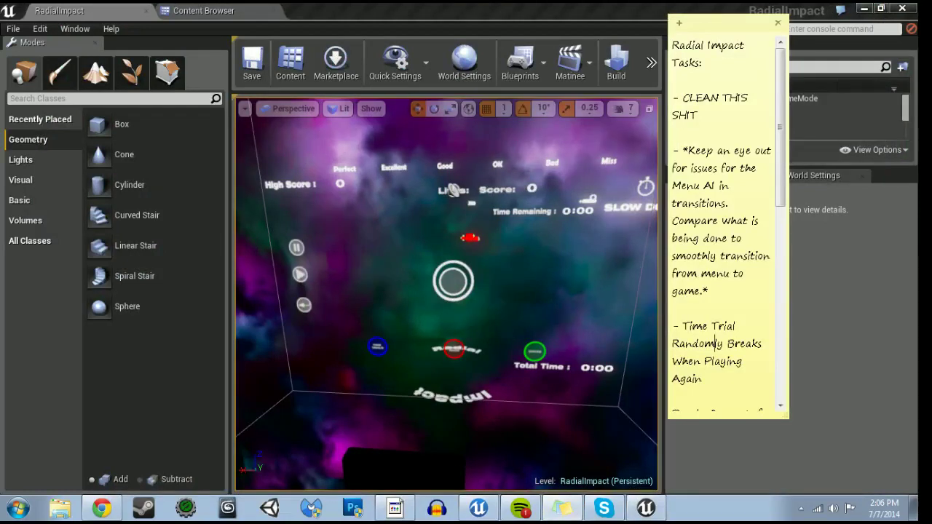
pyautogui.scroll(-2, 781, 211)
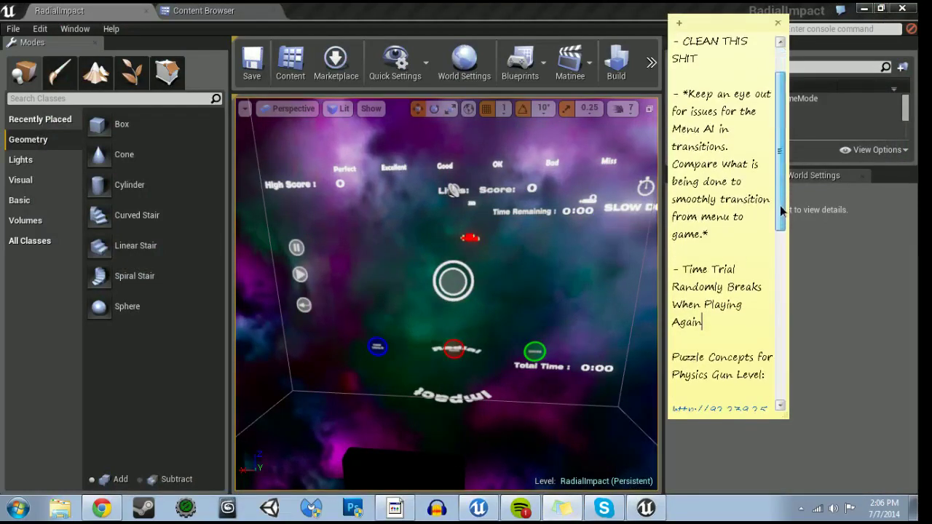
pyautogui.press('Return')
pyautogui.press('Return')
pyautogui.write('- Implement Sl')
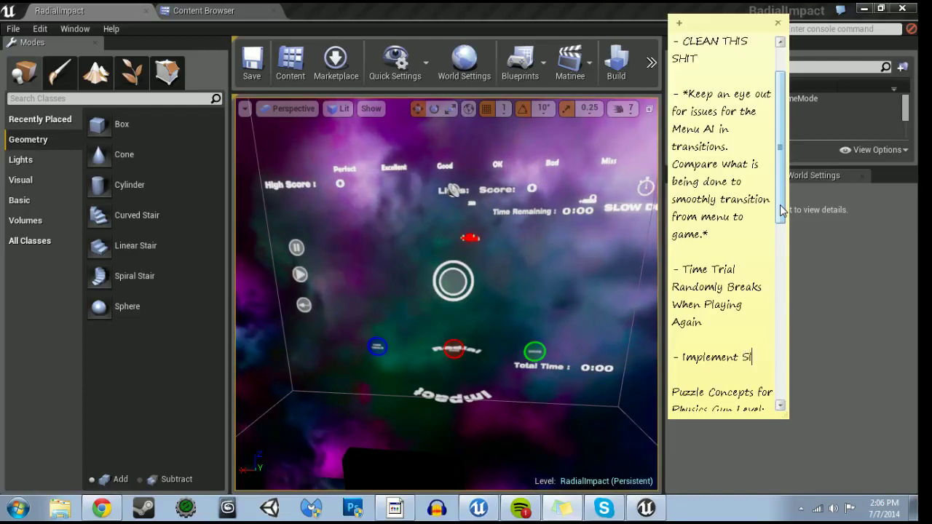
pyautogui.write('ow Down into Time Trial')
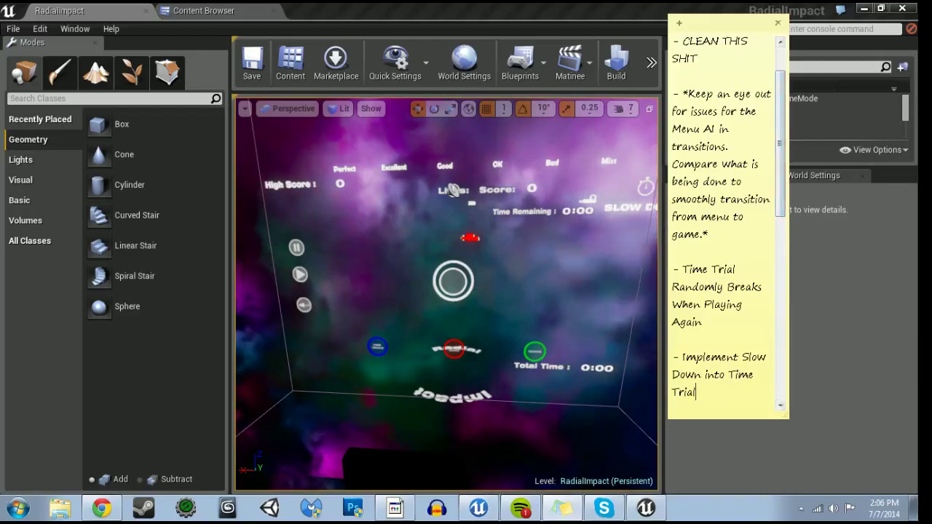
# - Open BP_Dynamic_Circle from the GameSetUp > BluePrints folder in the Content Browser
pyautogui.click(197, 10)
pyautogui.click(62, 133)
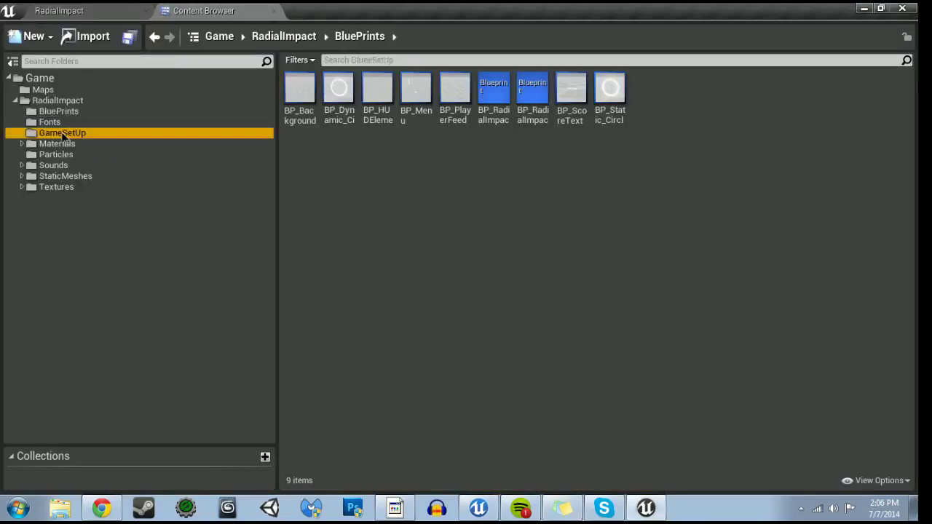
pyautogui.click(58, 112)
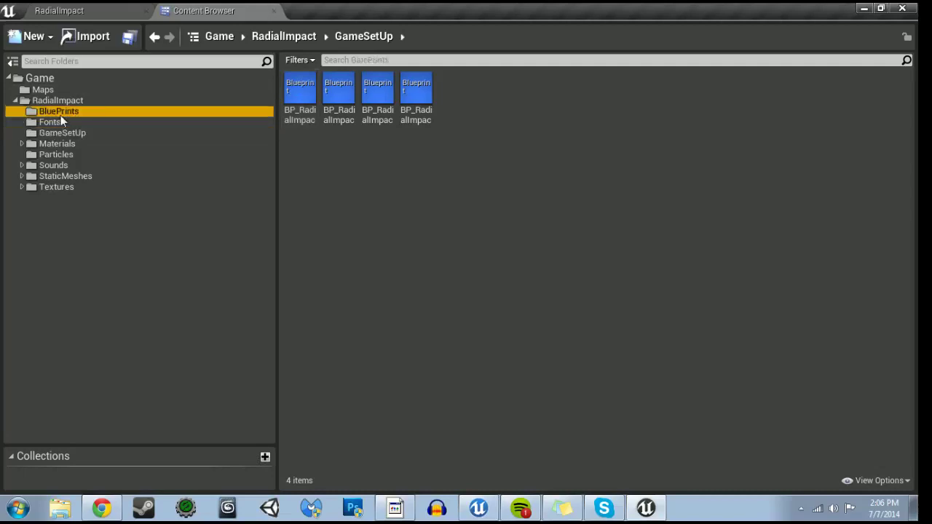
pyautogui.doubleClick(337, 93)
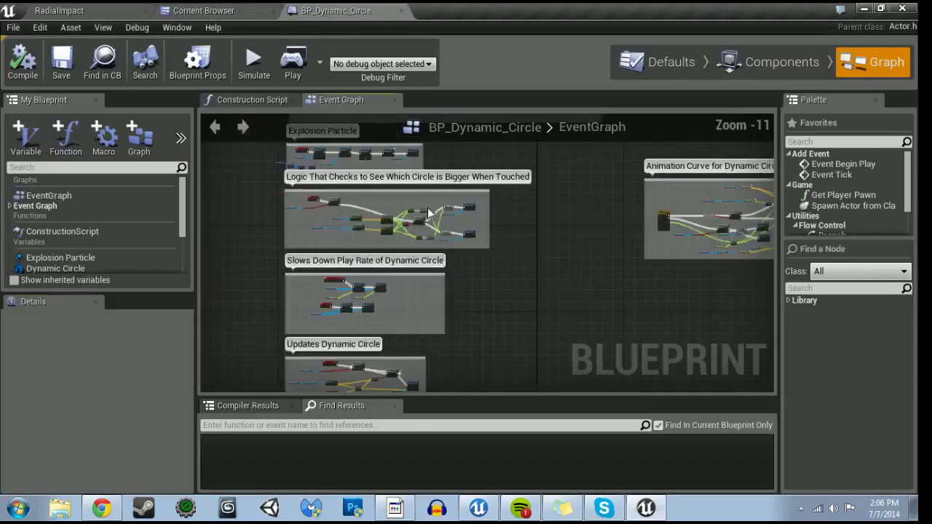
# - Navigate the event graph to the Finished Timeline Reset event and its Branch and Delay nodes
pyautogui.scroll(-1, 429, 212)
pyautogui.moveTo(568, 254); pyautogui.dragTo(333, 294, button='right')
pyautogui.scroll(6, 437, 321)
pyautogui.scroll(2, 441, 353)
pyautogui.moveTo(441, 353); pyautogui.dragTo(469, 327, button='right')
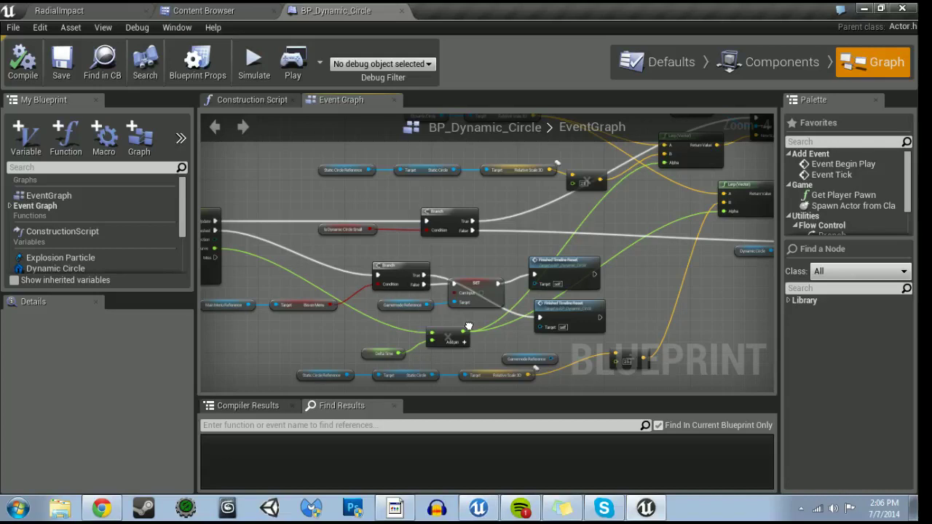
pyautogui.moveTo(468, 327); pyautogui.dragTo(476, 337, button='right')
pyautogui.doubleClick(553, 280)
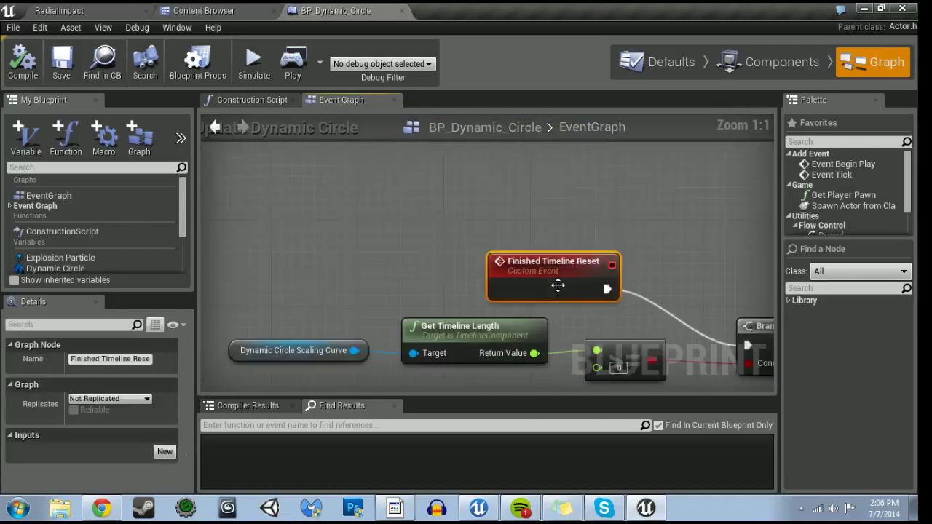
pyautogui.scroll(-2, 513, 297)
pyautogui.moveTo(513, 296); pyautogui.dragTo(534, 294, button='right')
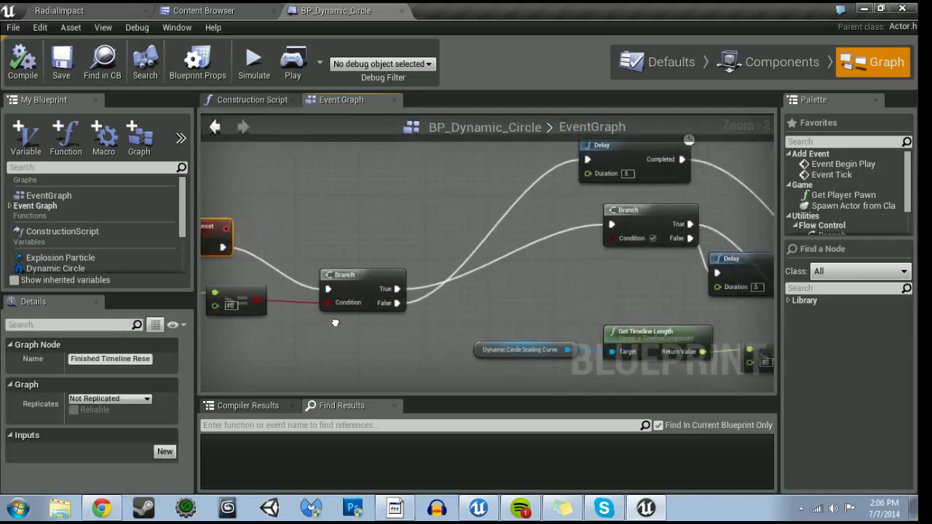
pyautogui.scroll(-1, 534, 289)
pyautogui.scroll(-2, 296, 268)
pyautogui.scroll(-1, 296, 268)
pyautogui.moveTo(296, 268); pyautogui.dragTo(370, 208, button='right')
pyautogui.scroll(4, 388, 219)
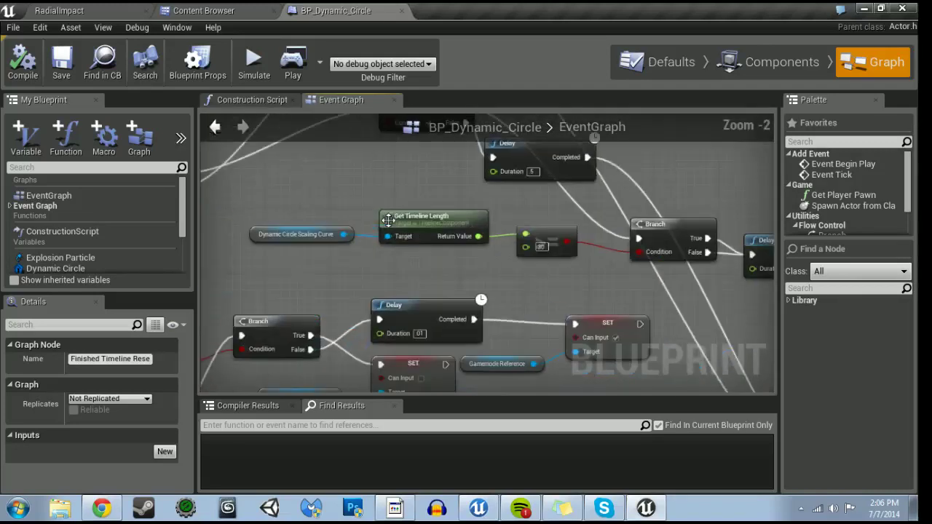
pyautogui.scroll(-2, 370, 280)
pyautogui.scroll(-3, 370, 280)
pyautogui.scroll(2, 551, 287)
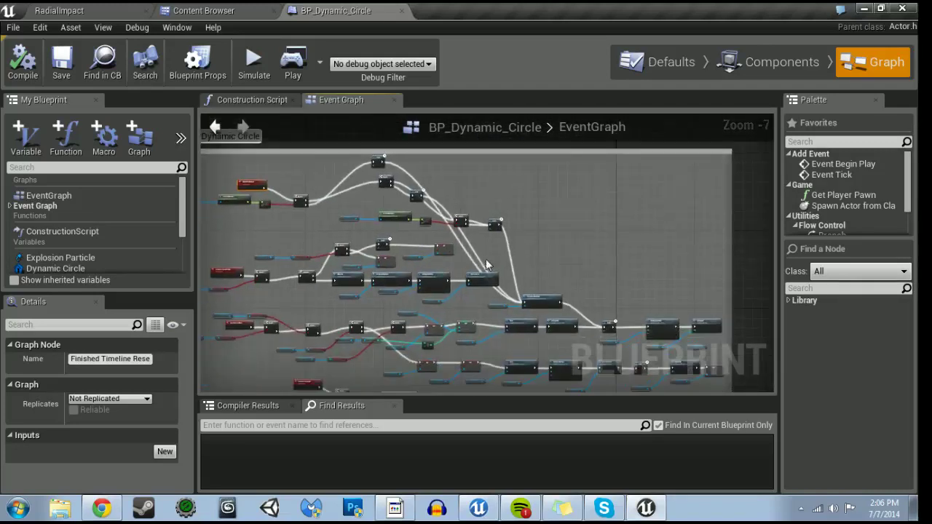
pyautogui.scroll(2, 551, 288)
# - Survey the Delay and Set Playback Position nodes, then return to the Finished Timeline Reset logic
pyautogui.moveTo(551, 287)
pyautogui.mouseDown(button='right')
pyautogui.moveTo(279, 153)
pyautogui.moveTo(435, 217)
pyautogui.moveTo(527, 355)
pyautogui.moveTo(717, 427)
pyautogui.mouseUp(button='right')
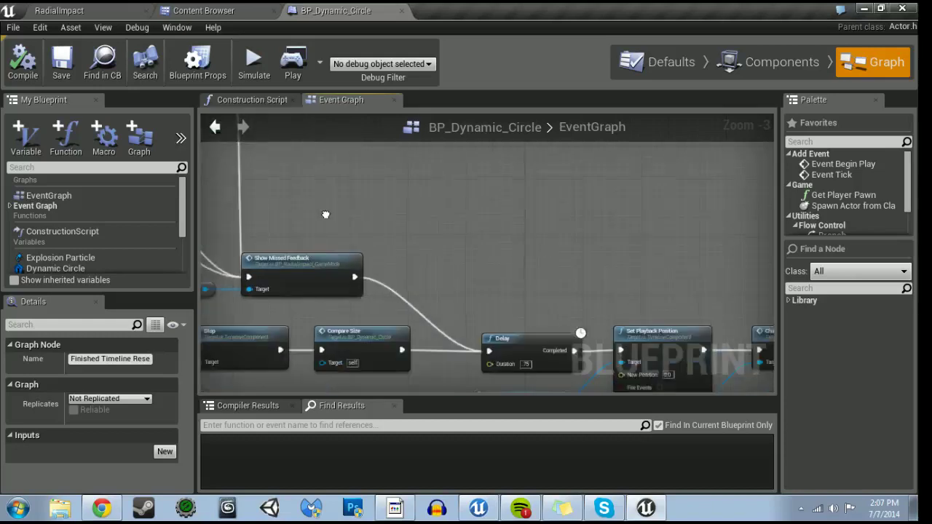
pyautogui.scroll(-2, 557, 282)
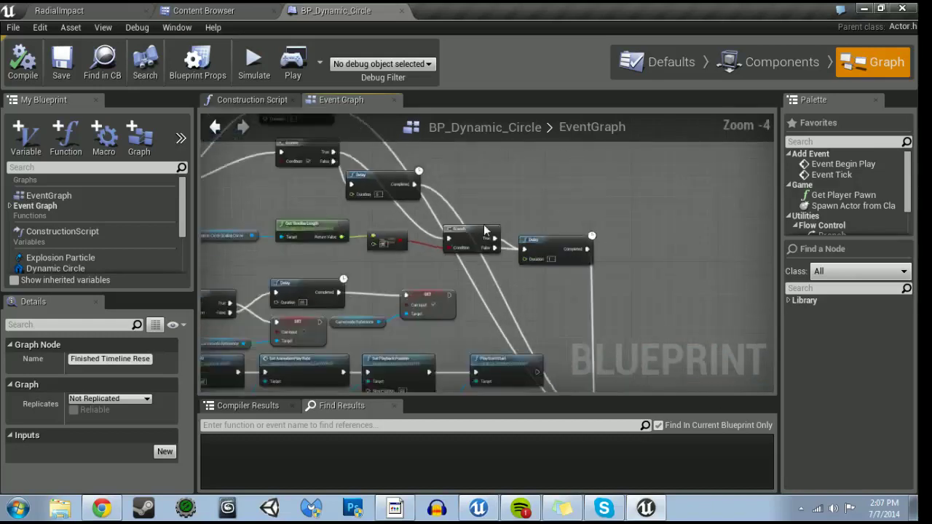
pyautogui.moveTo(558, 283); pyautogui.dragTo(716, 255, button='right')
pyautogui.scroll(1, 500, 242)
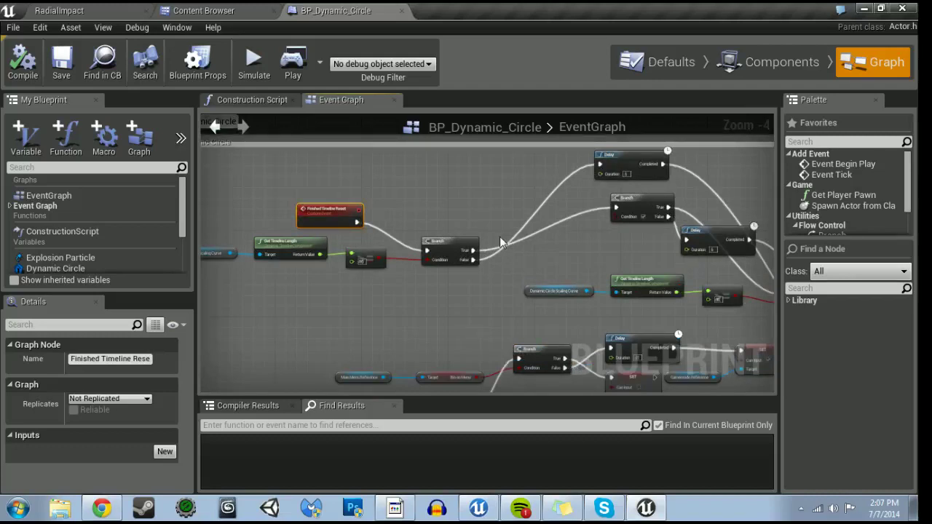
pyautogui.moveTo(500, 243)
pyautogui.mouseDown(button='right')
pyautogui.moveTo(280, 209)
pyautogui.moveTo(519, 229)
pyautogui.moveTo(133, 90)
pyautogui.mouseUp(button='right')
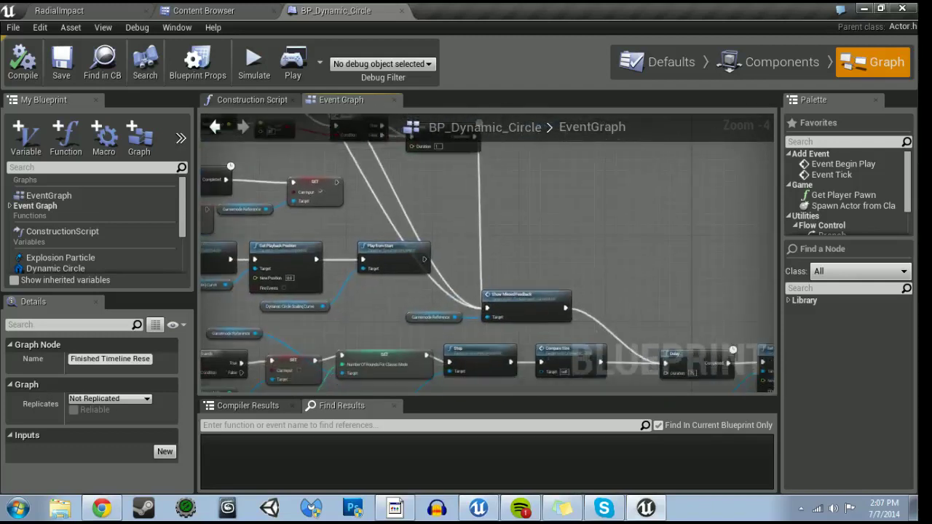
pyautogui.moveTo(437, 240)
pyautogui.mouseDown(button='right')
pyautogui.moveTo(384, 163)
pyautogui.moveTo(564, 190)
pyautogui.mouseUp(button='right')
pyautogui.scroll(-3, 384, 163)
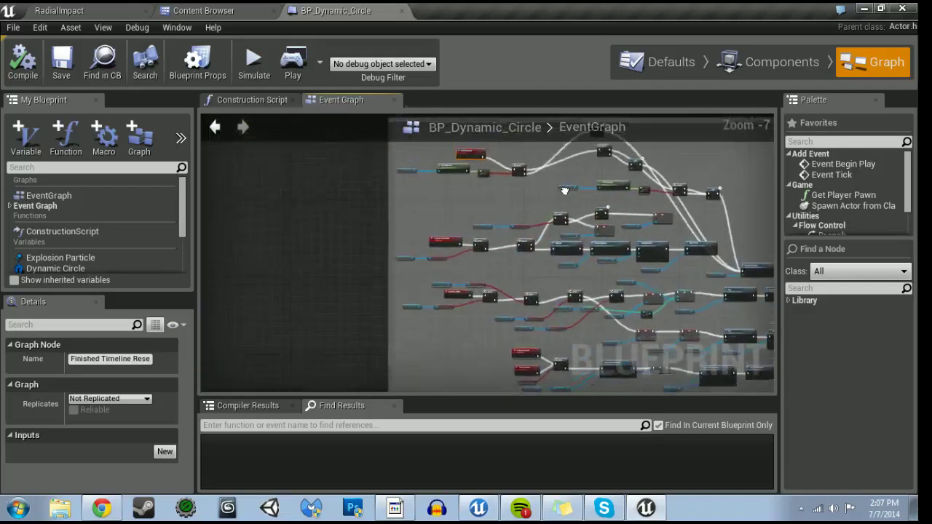
pyautogui.scroll(2, 492, 240)
pyautogui.scroll(3, 567, 255)
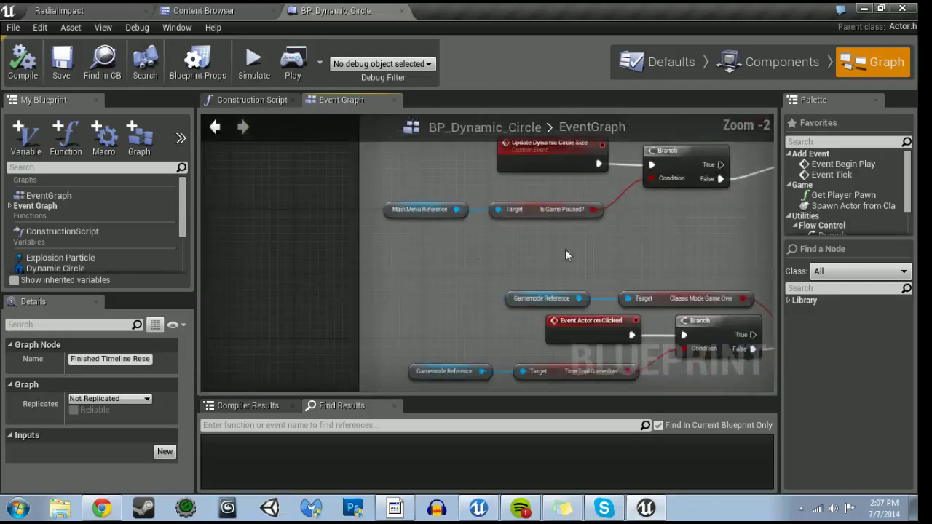
pyautogui.scroll(-5, 566, 255)
pyautogui.moveTo(553, 274); pyautogui.dragTo(406, 271, button='right')
pyautogui.scroll(1, 258, 260)
pyautogui.scroll(2, 258, 260)
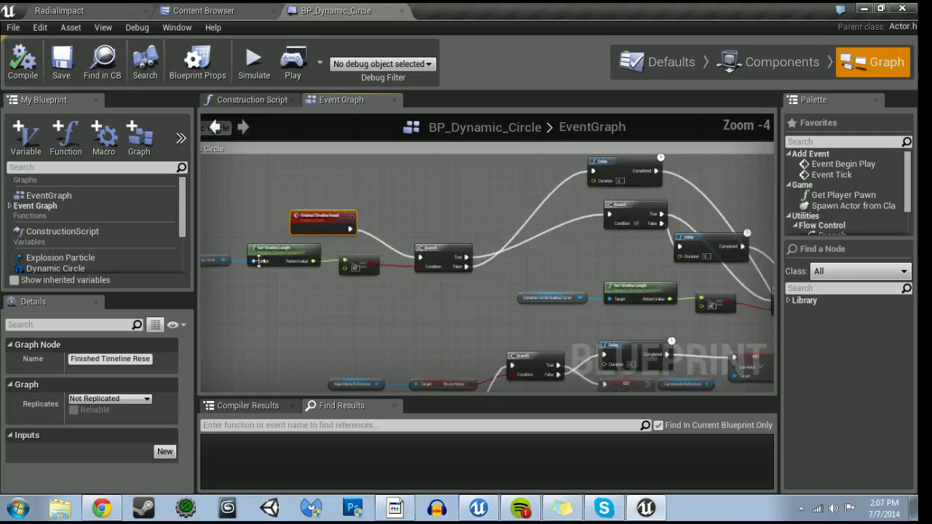
pyautogui.moveTo(258, 261); pyautogui.dragTo(266, 280, button='right')
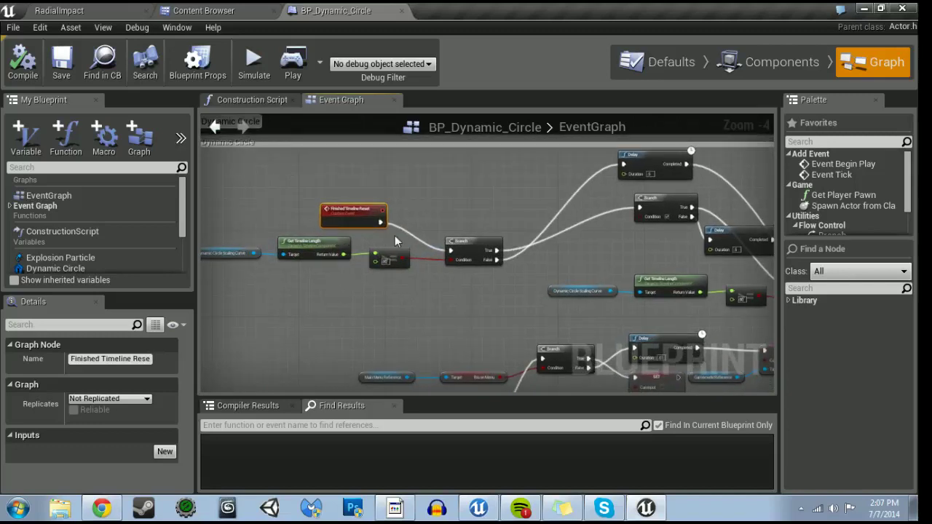
pyautogui.moveTo(644, 281)
pyautogui.mouseDown(button='right')
pyautogui.moveTo(324, 143)
pyautogui.moveTo(591, 318)
pyautogui.mouseUp(button='right')
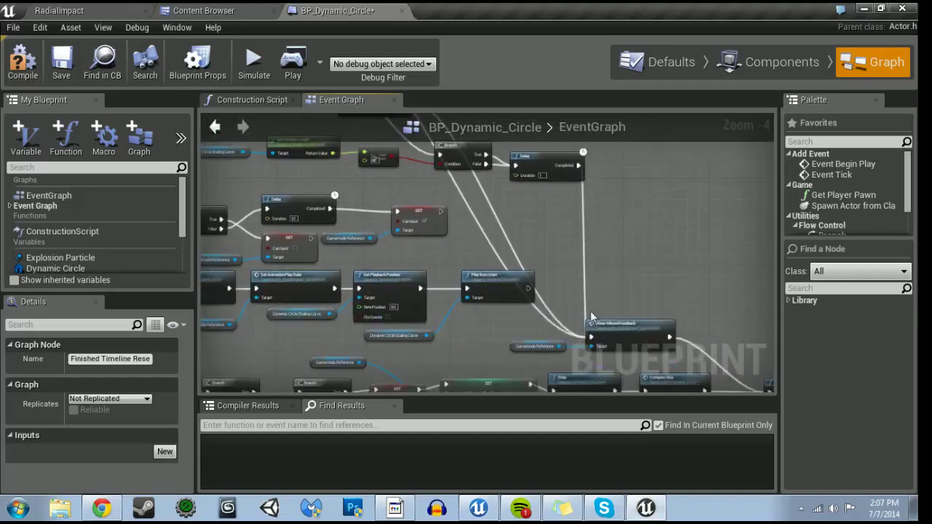
# - Move the Finished Timeline Reset node into open space and pull a wire from its execution output
pyautogui.scroll(-3, 338, 234)
pyautogui.scroll(1, 338, 234)
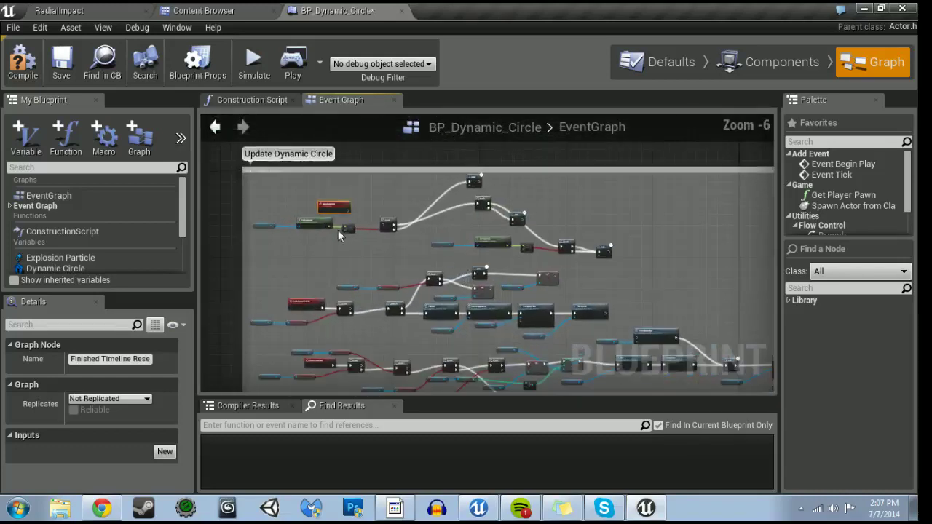
pyautogui.moveTo(326, 207); pyautogui.dragTo(619, 295)
pyautogui.scroll(2, 509, 284)
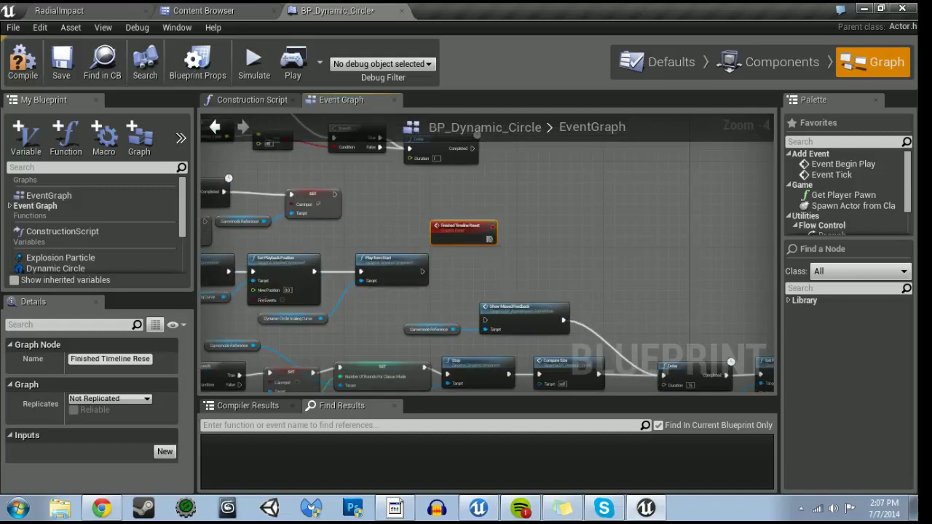
pyautogui.moveTo(491, 239); pyautogui.dragTo(548, 246)
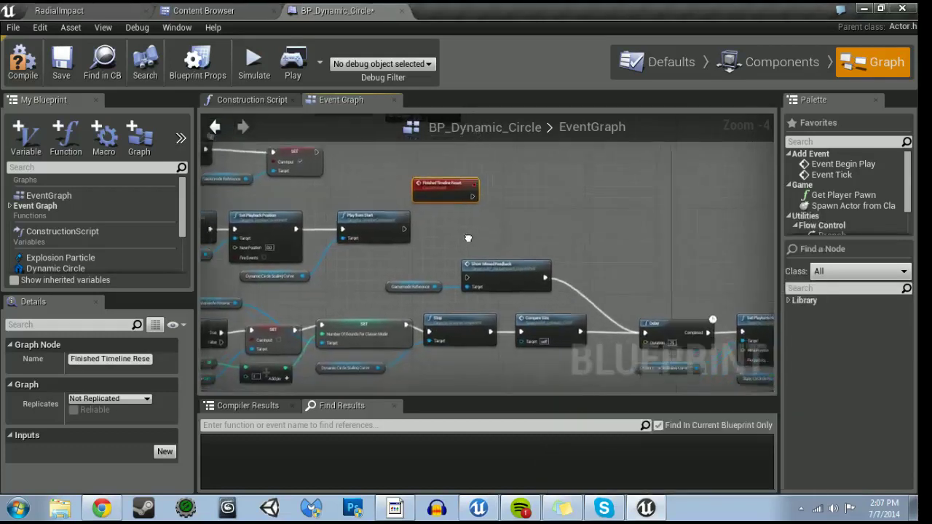
pyautogui.moveTo(238, 315); pyautogui.dragTo(236, 246, button='right')
# - Copy the Dynamic Circle Scaling Curve variable, add a Stop call, and chain it into Show Missed Feedback
pyautogui.moveTo(289, 271); pyautogui.dragTo(289, 271)
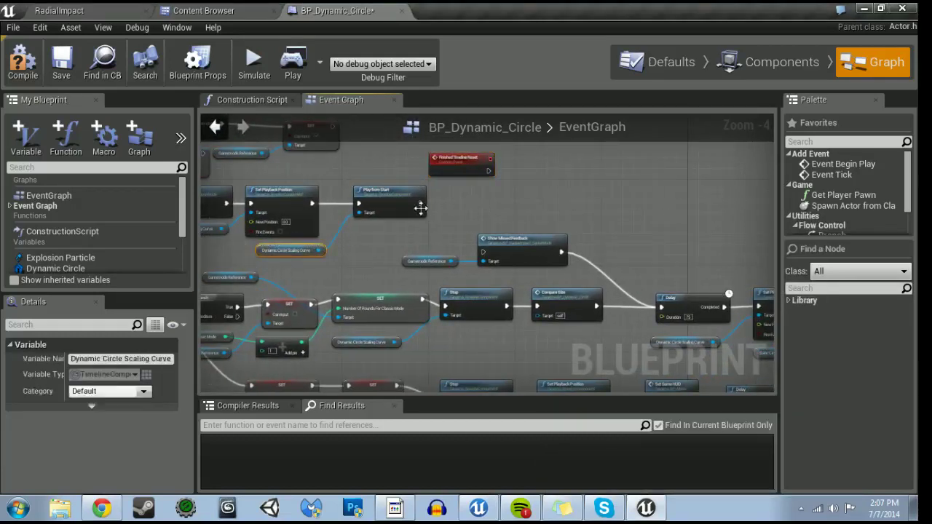
pyautogui.hotkey('ctrl', 'c')
pyautogui.hotkey('ctrl', 'v')
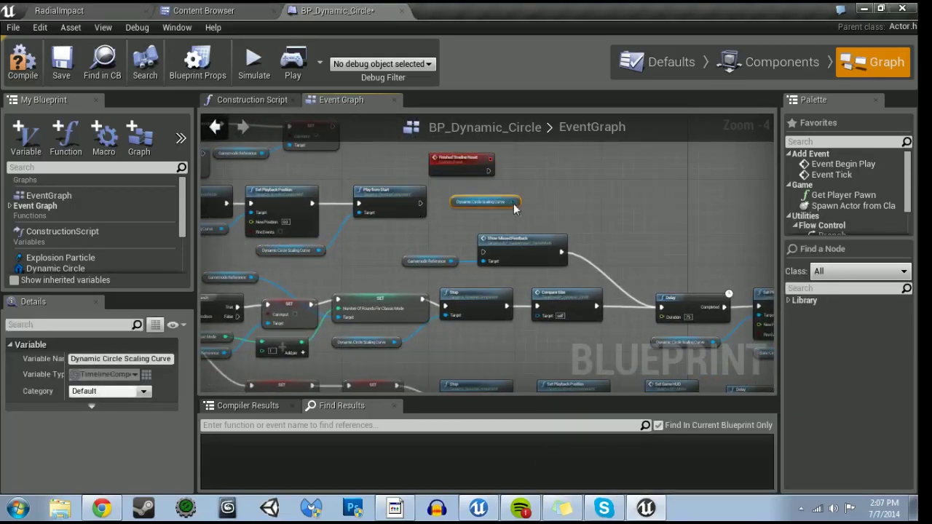
pyautogui.moveTo(513, 202); pyautogui.dragTo(575, 190)
pyautogui.write('stop')
pyautogui.click(592, 284)
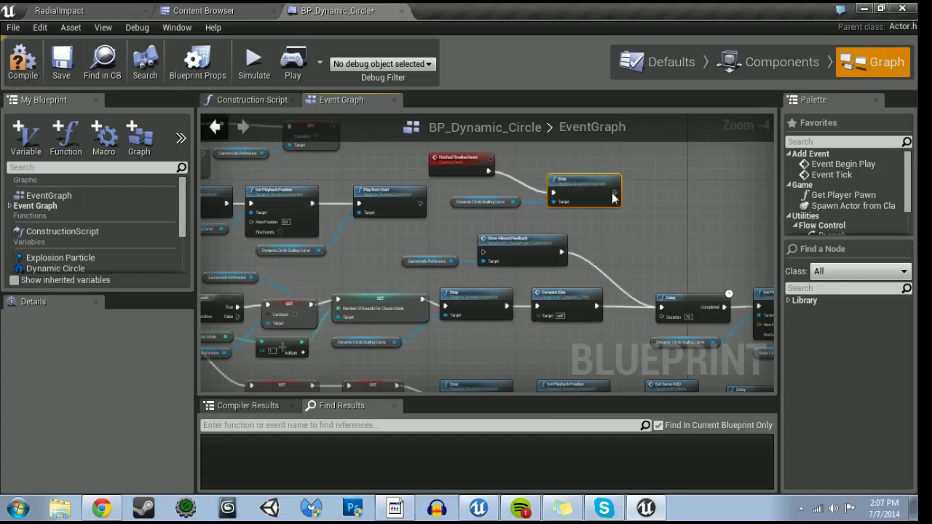
pyautogui.moveTo(615, 194); pyautogui.dragTo(485, 251)
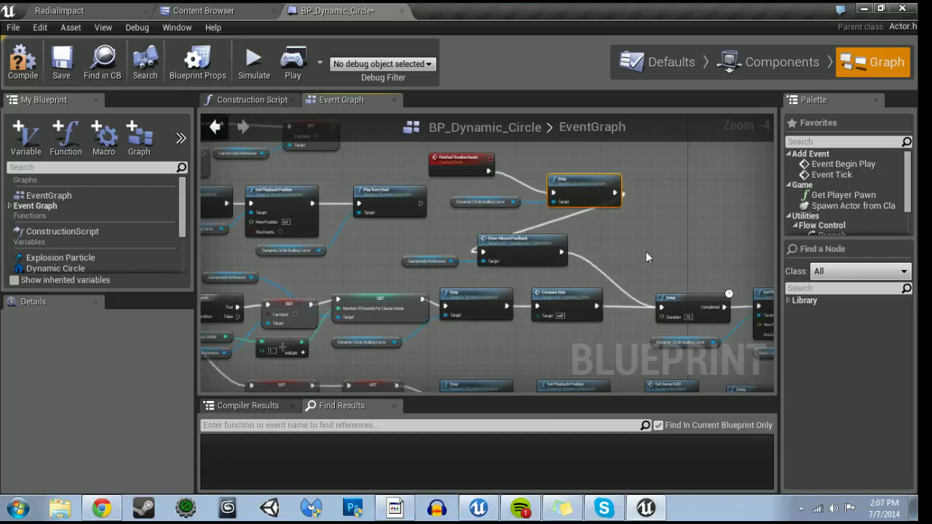
pyautogui.scroll(-6, 647, 257)
pyautogui.scroll(-2, 648, 256)
pyautogui.scroll(-1, 453, 283)
pyautogui.scroll(7, 452, 283)
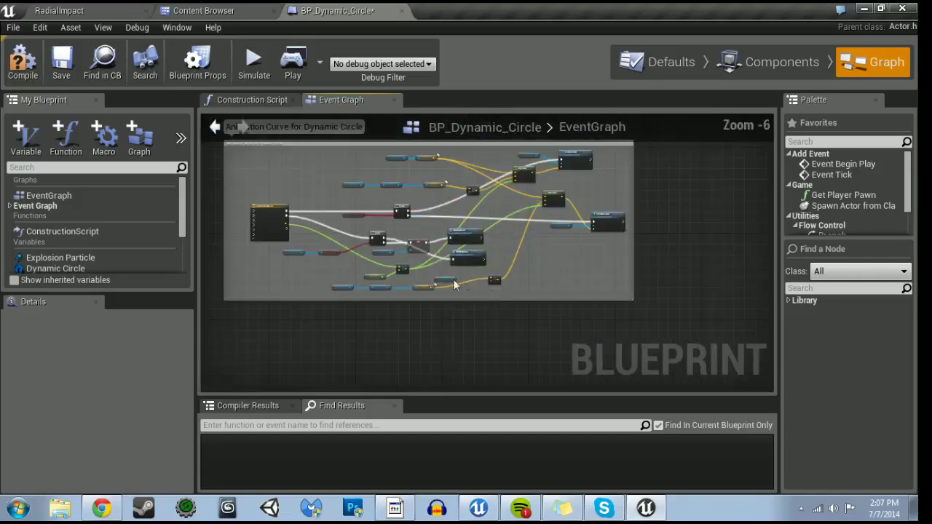
pyautogui.scroll(5, 453, 284)
pyautogui.scroll(-1, 676, 350)
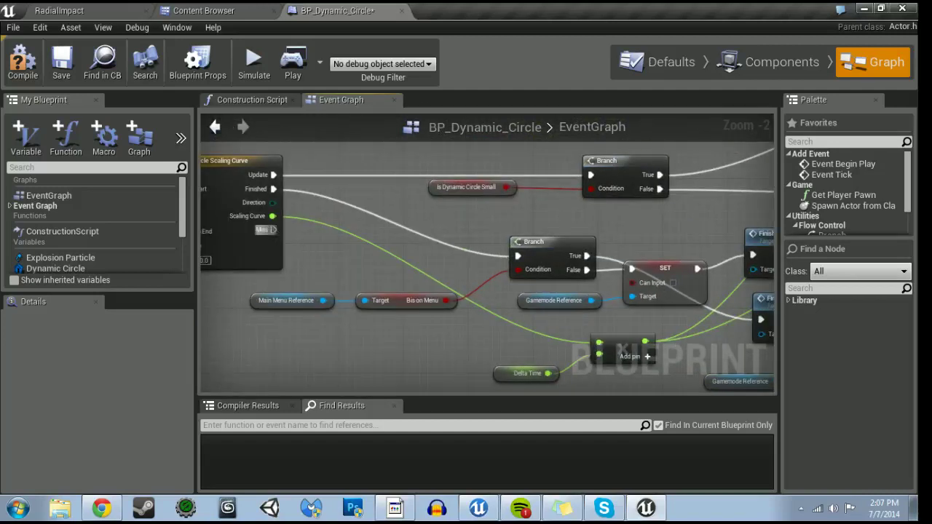
# - Inspect the scaling timeline, wire its Miss output to the Bis on Menu Branch, and compile
pyautogui.doubleClick(257, 268)
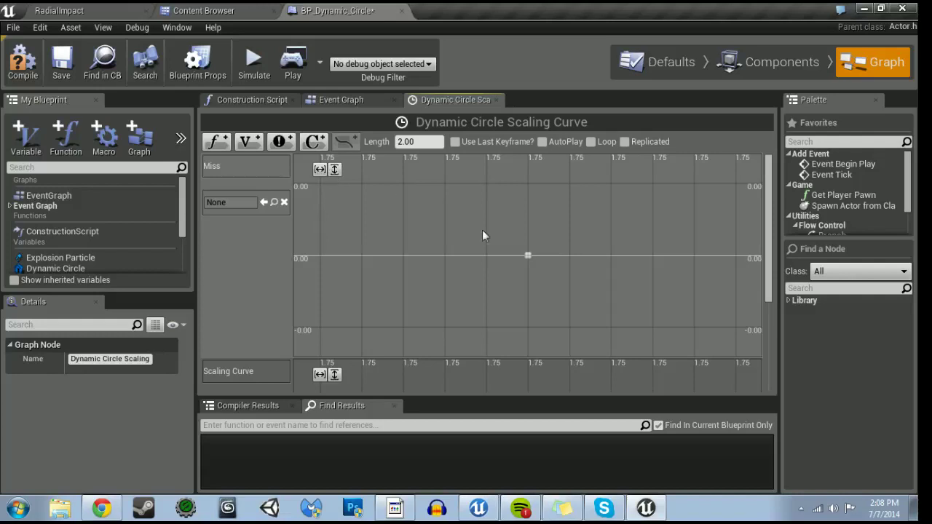
pyautogui.keyDown('shift'); pyautogui.click(527, 257); pyautogui.keyUp('shift')
pyautogui.click(495, 100)
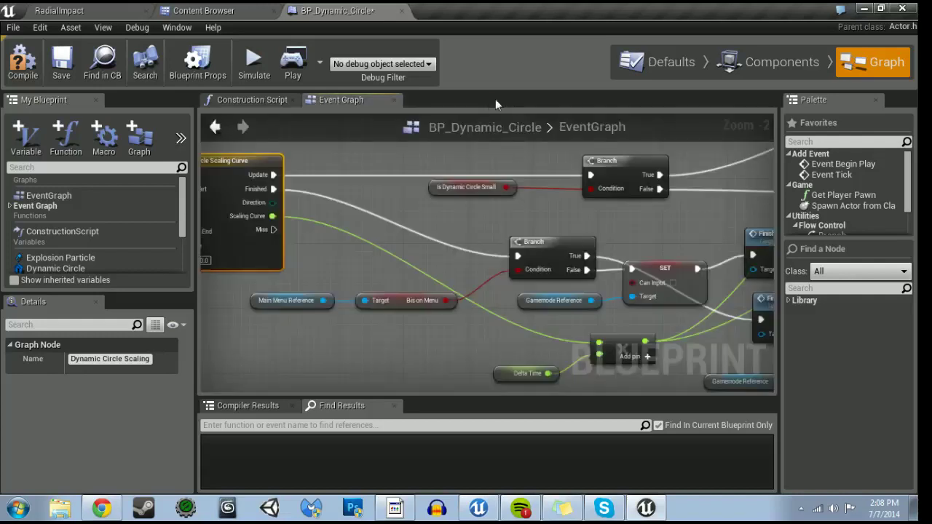
pyautogui.moveTo(272, 229); pyautogui.dragTo(530, 262)
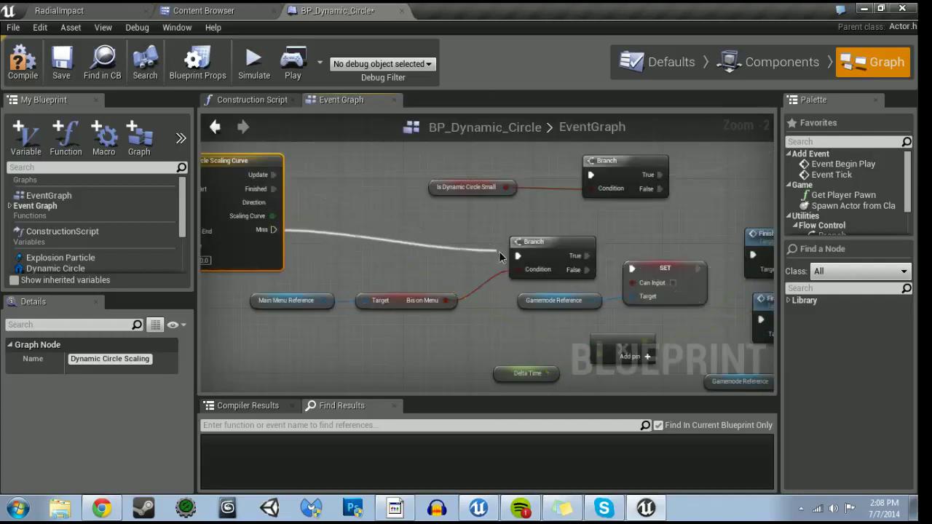
pyautogui.press('Escape')
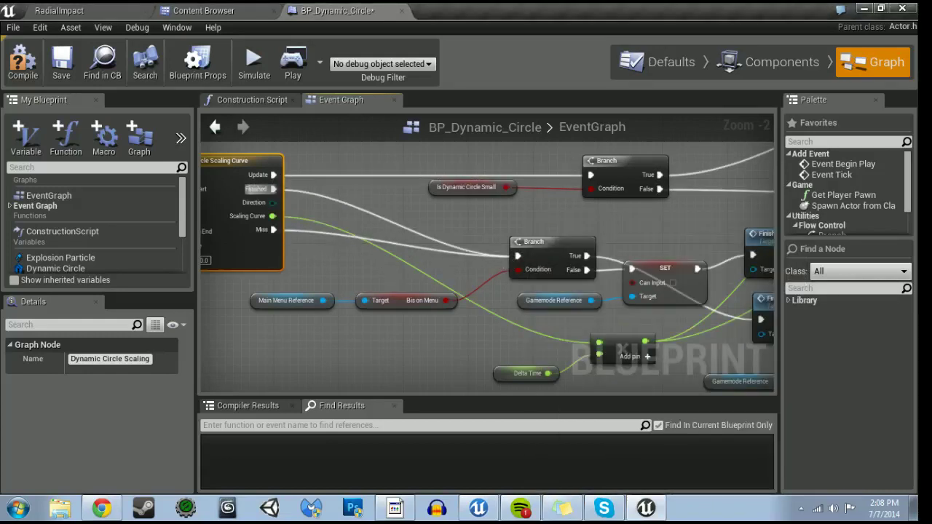
pyautogui.click(29, 66)
# - Save all blueprints, then tap the title-screen ring in a standalone preview and exit with Esc
pyautogui.click(61, 11)
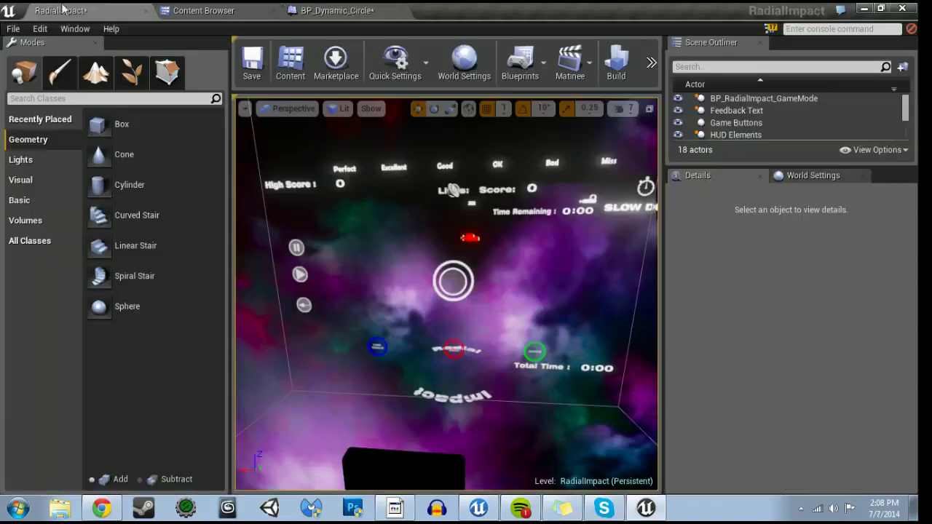
pyautogui.hotkey('ctrl', 'shift', 's')
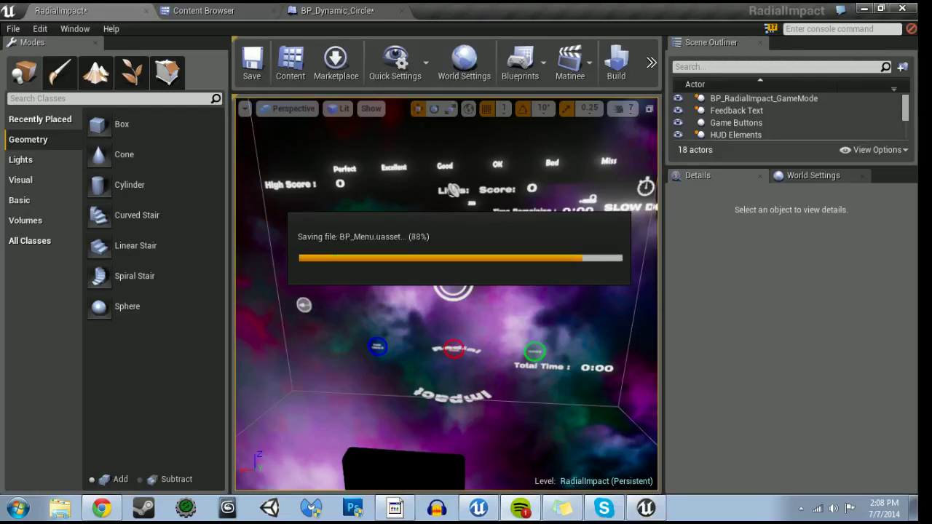
pyautogui.scroll(3, 446, 295)
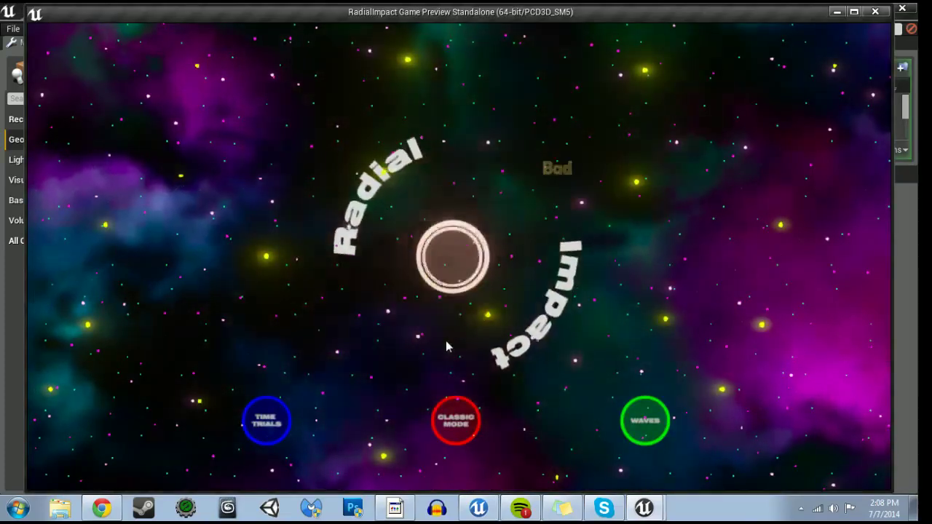
pyautogui.click(446, 347)
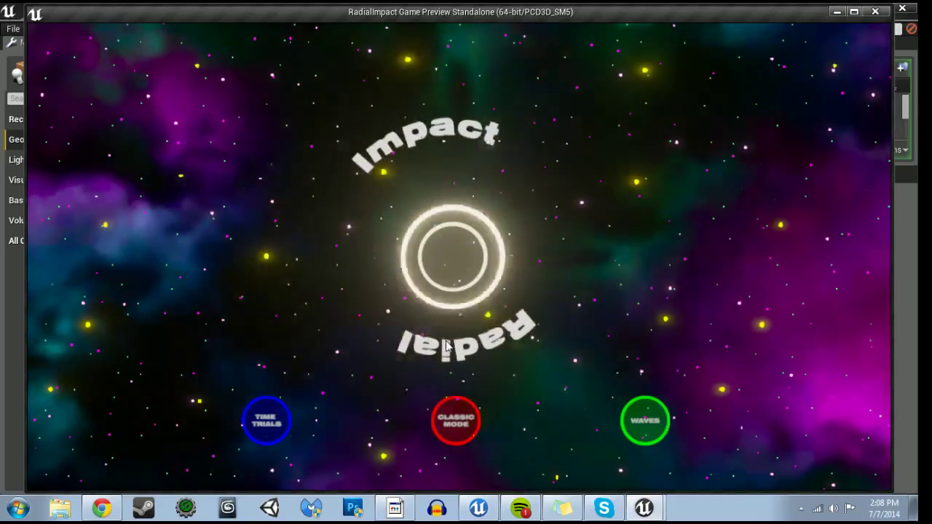
pyautogui.click(447, 347)
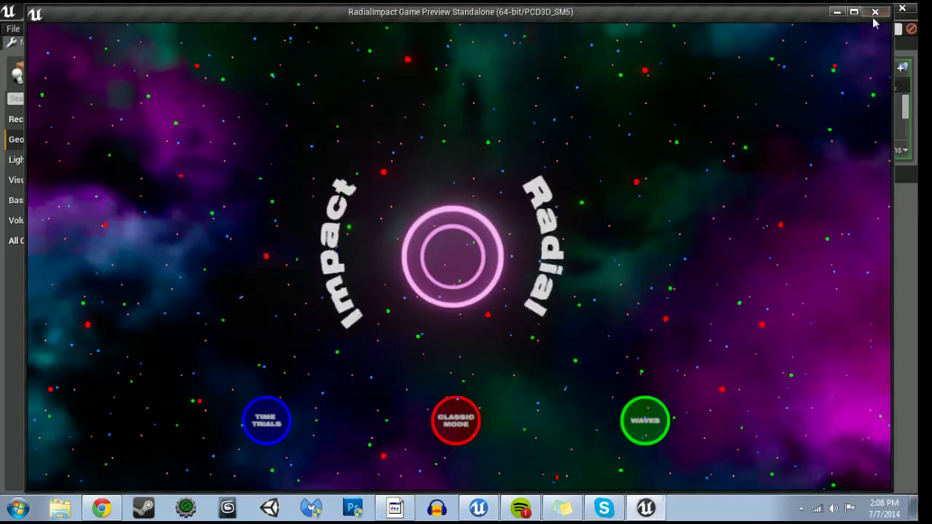
pyautogui.press('Escape')
# - Delete the middle Branch and the Main Menu Reference/Bis on Menu nodes, then wire Miss to SET
pyautogui.click(309, 9)
pyautogui.scroll(-1, 521, 302)
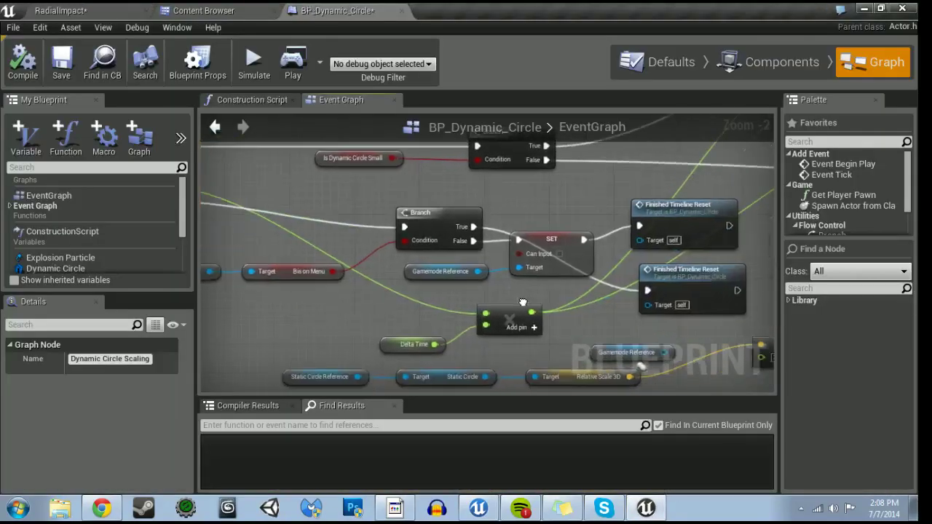
pyautogui.moveTo(522, 302)
pyautogui.mouseDown(button='right')
pyautogui.moveTo(566, 326)
pyautogui.moveTo(467, 307)
pyautogui.mouseUp(button='right')
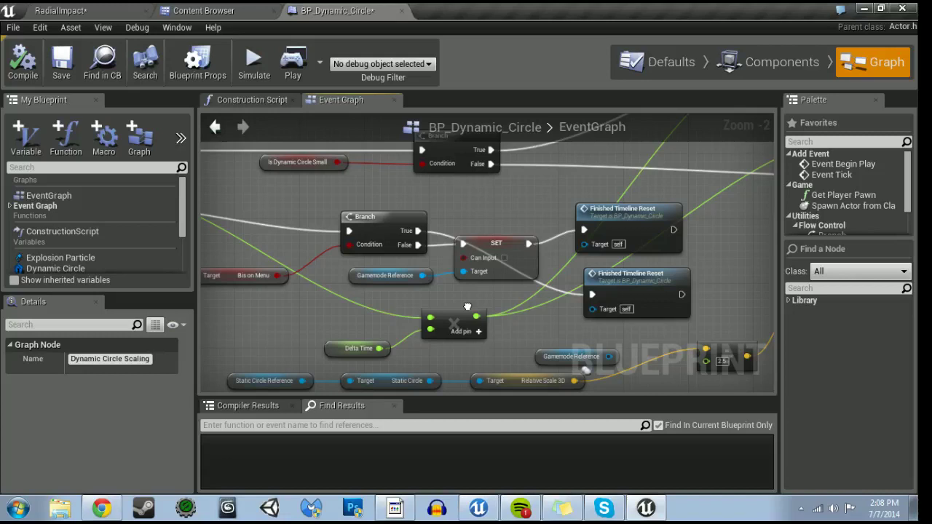
pyautogui.click(391, 235)
pyautogui.moveTo(303, 325); pyautogui.dragTo(449, 340, button='right')
pyautogui.press('Delete')
pyautogui.moveTo(269, 251); pyautogui.dragTo(342, 305)
pyautogui.press('Delete')
pyautogui.moveTo(426, 228); pyautogui.dragTo(610, 258)
# - Shift the SET, Gamemode Reference and Finished Timeline Reset nodes left to tidy up, then save all
pyautogui.click(743, 294)
pyautogui.moveTo(500, 254); pyautogui.dragTo(611, 299)
pyautogui.keyDown('ctrl'); pyautogui.click(761, 228); pyautogui.keyUp('ctrl')
pyautogui.moveTo(746, 252); pyautogui.dragTo(542, 244)
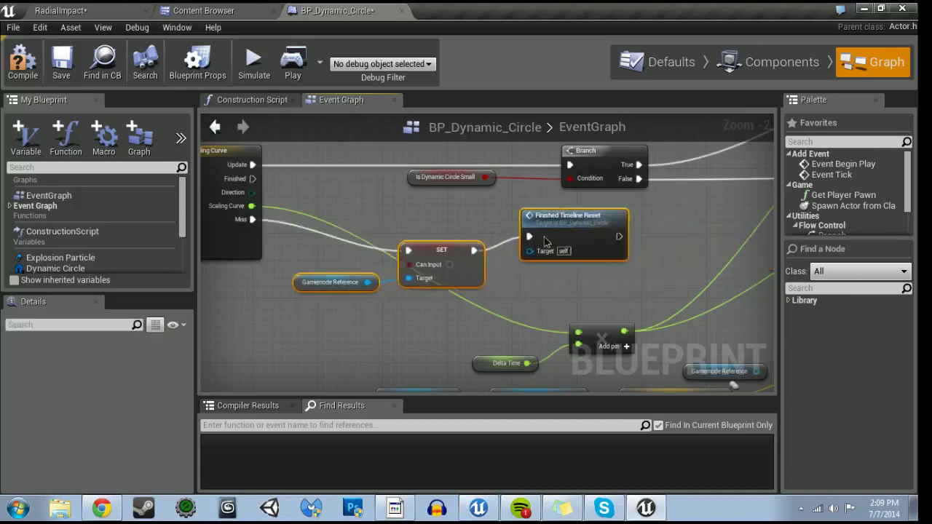
pyautogui.scroll(-10, 378, 296)
pyautogui.moveTo(378, 297)
pyautogui.mouseDown(button='right')
pyautogui.moveTo(619, 349)
pyautogui.moveTo(432, 208)
pyautogui.mouseUp(button='right')
pyautogui.scroll(9, 618, 350)
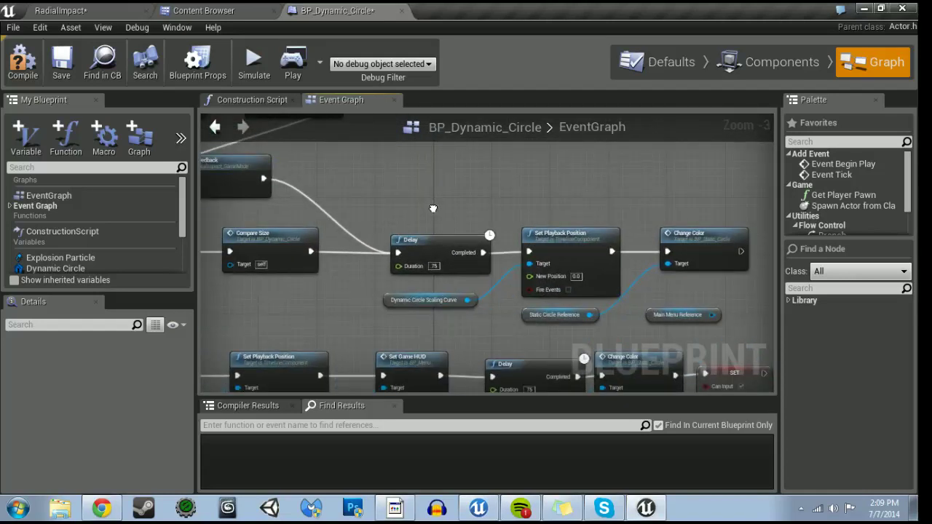
pyautogui.moveTo(434, 214)
pyautogui.mouseDown(button='right')
pyautogui.moveTo(494, 230)
pyautogui.moveTo(614, 237)
pyautogui.mouseUp(button='right')
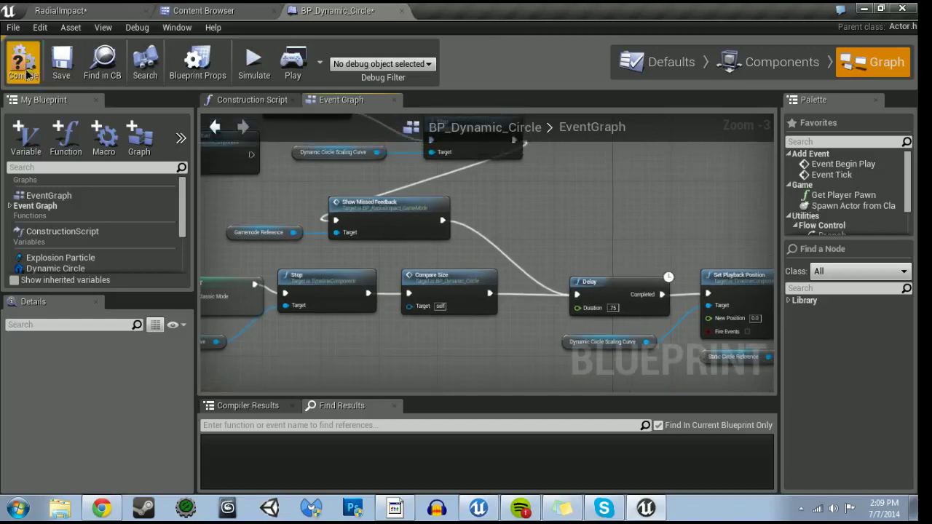
pyautogui.hotkey('ctrl', 'shift', 's')
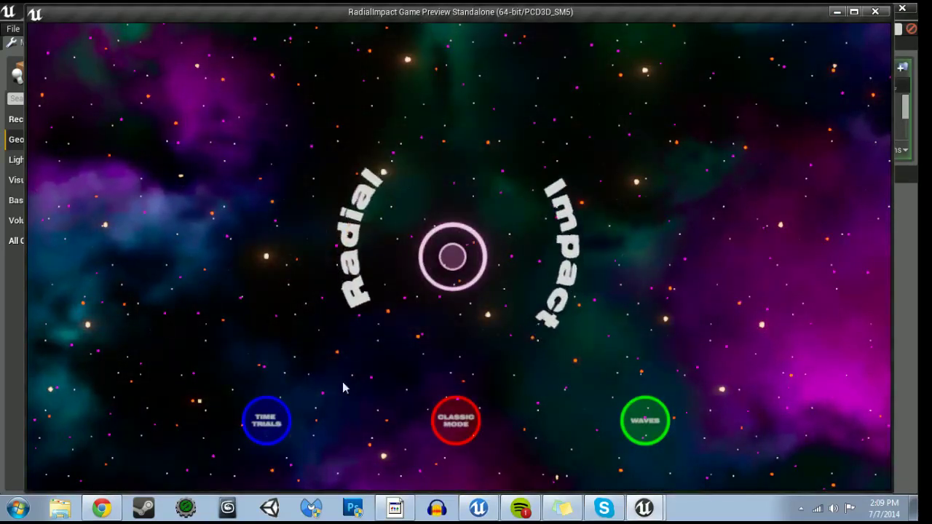
# - Hit the shrinking title rings with clicks and Space to check ratings, then close the preview
pyautogui.click(377, 379)
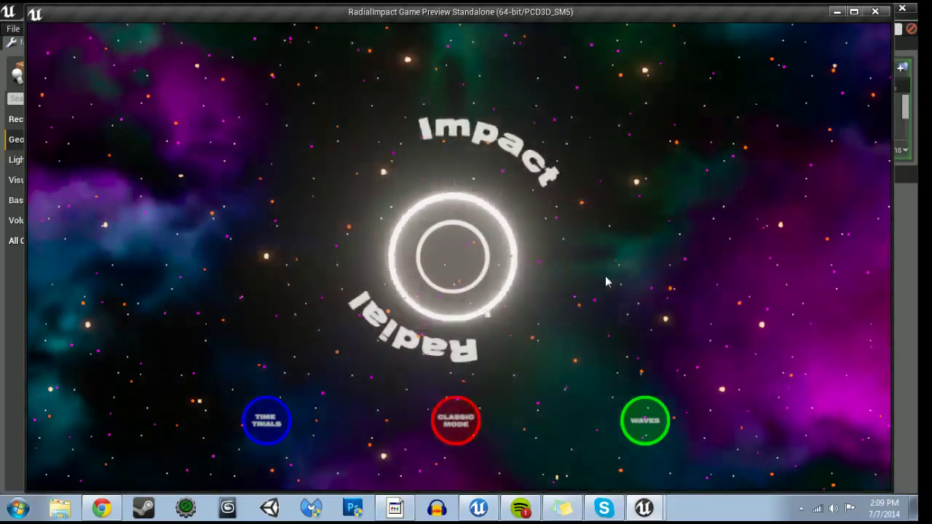
pyautogui.click(605, 276)
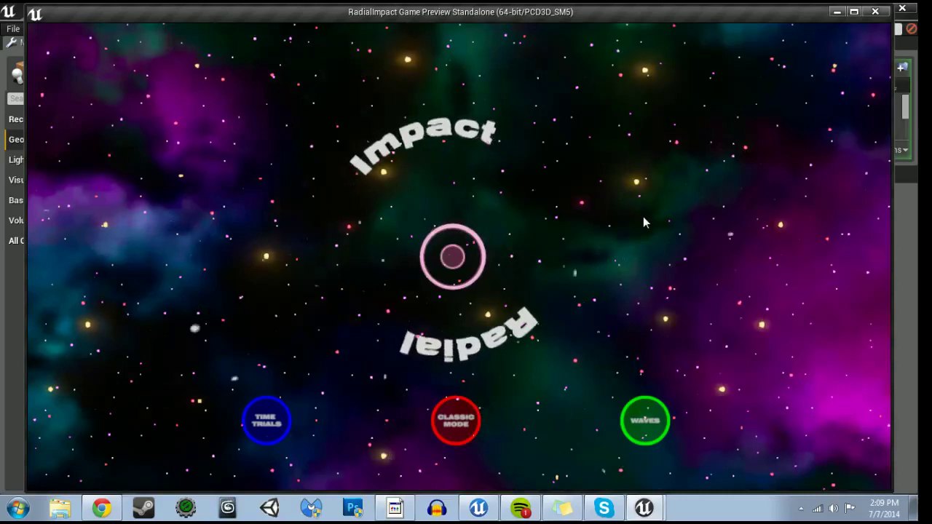
pyautogui.click(643, 217)
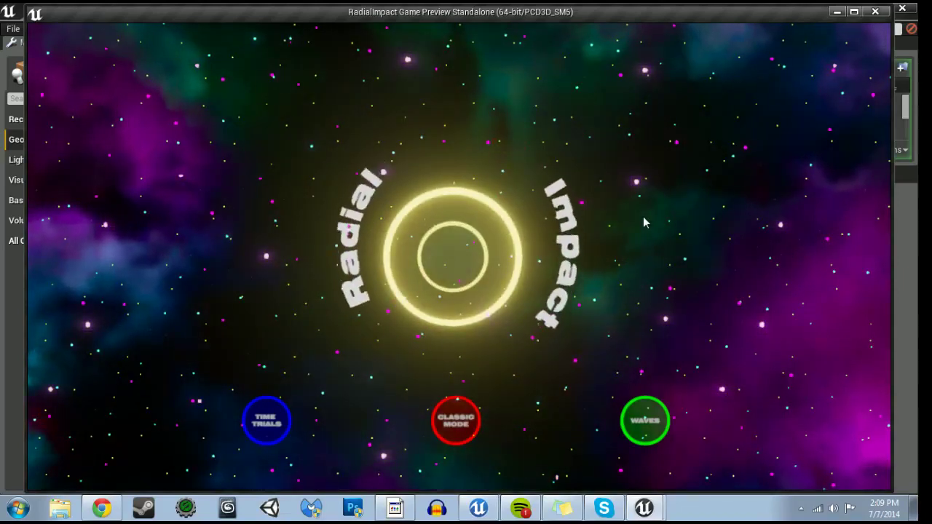
pyautogui.press('space')
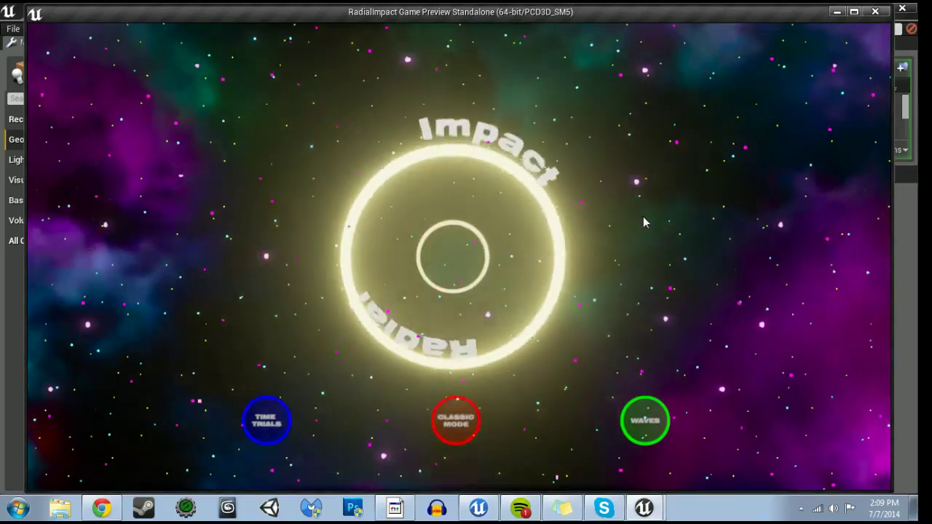
pyautogui.press('space')
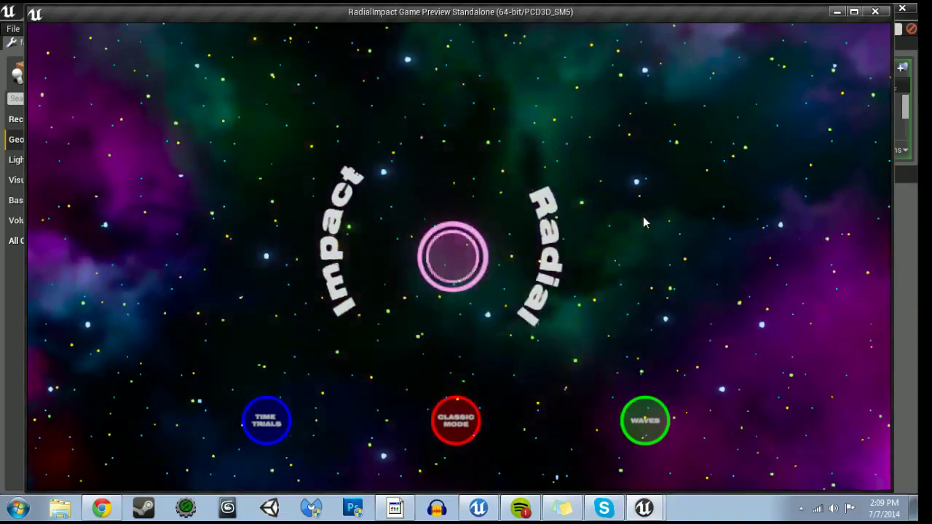
pyautogui.press('Escape')
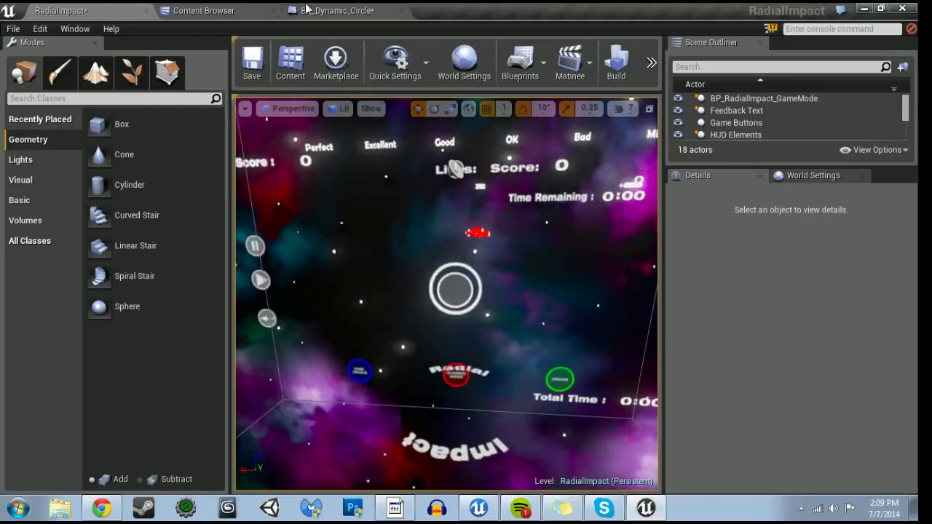
# - Review the BP_Dynamic_Circle graph around the Set Game HUD row, then widen the level view
pyautogui.click(310, 10)
pyautogui.scroll(2, 301, 161)
pyautogui.moveTo(301, 161); pyautogui.dragTo(264, 114, button='right')
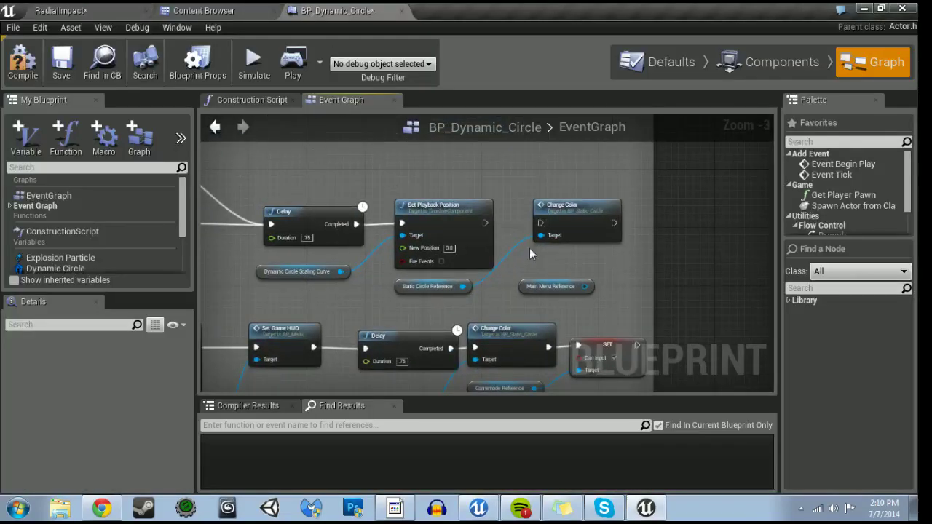
pyautogui.moveTo(531, 246); pyautogui.dragTo(588, 233, button='right')
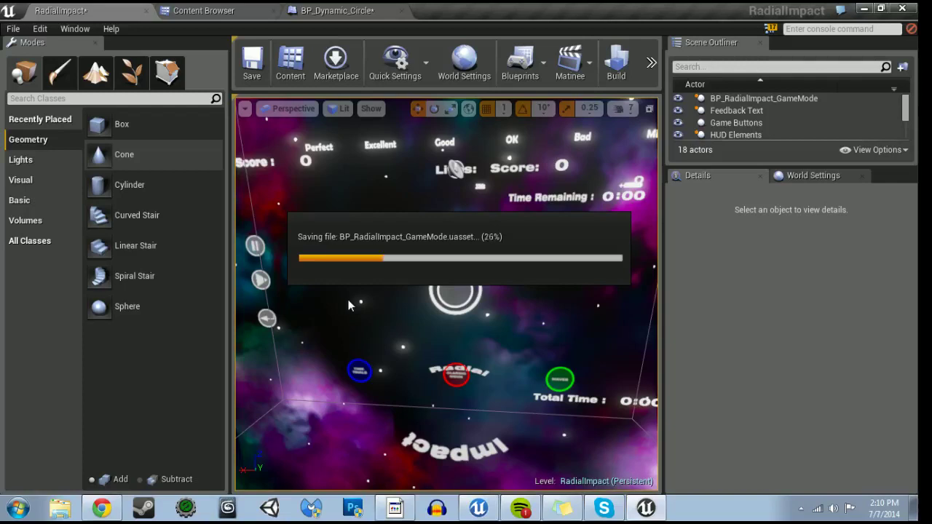
pyautogui.moveTo(347, 299); pyautogui.dragTo(348, 327)
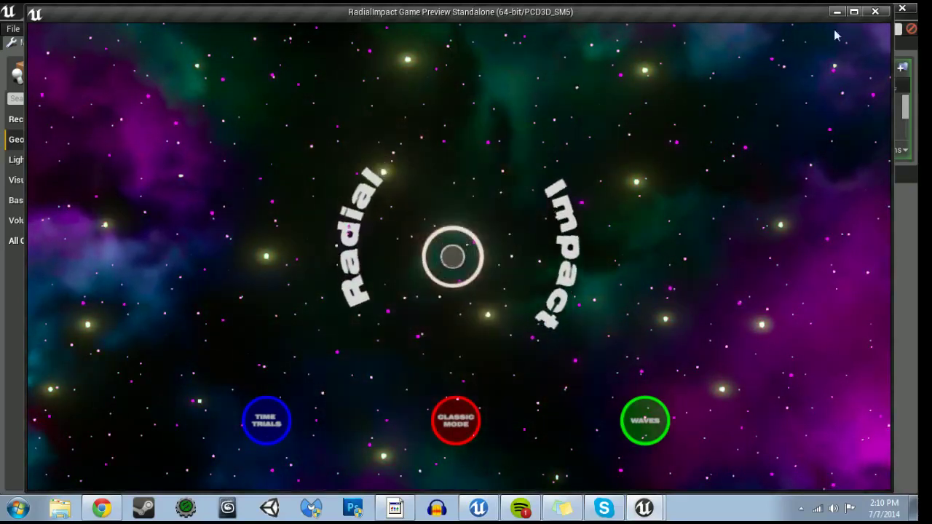
# - Close the preview and look over the BP_Dynamic_Circle Updates Dynamic Circle comment groups
pyautogui.click(872, 13)
pyautogui.click(371, 10)
pyautogui.scroll(-1, 402, 231)
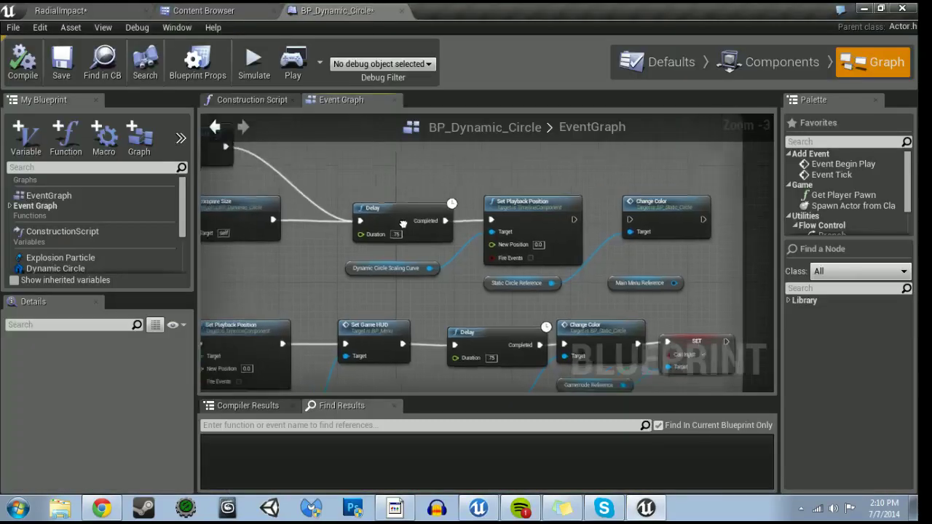
pyautogui.scroll(-1, 402, 231)
pyautogui.scroll(2, 424, 249)
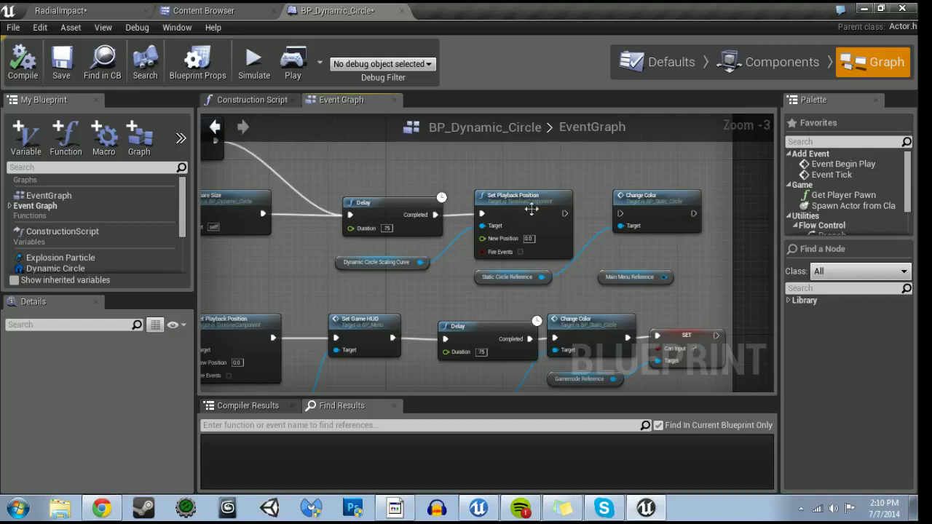
pyautogui.scroll(-6, 548, 258)
pyautogui.scroll(-3, 548, 257)
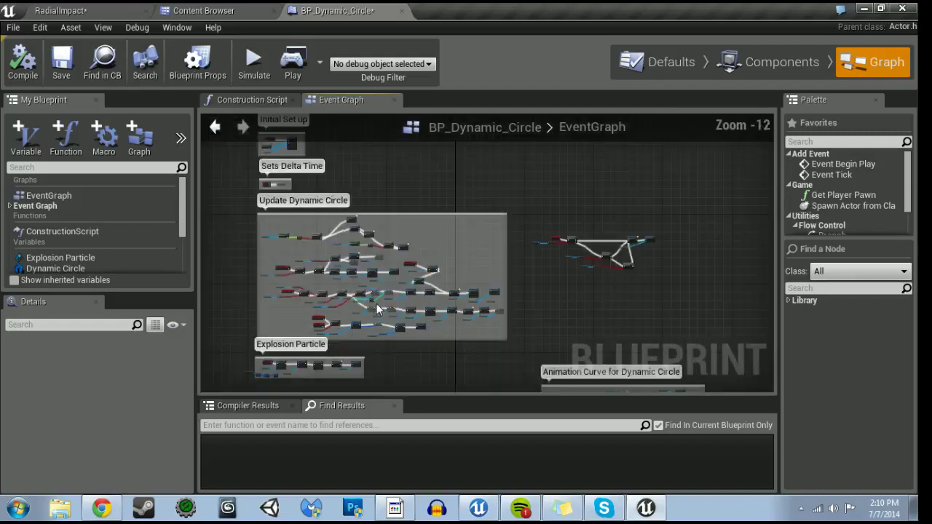
pyautogui.moveTo(291, 385); pyautogui.dragTo(379, 222, button='right')
pyautogui.moveTo(379, 257)
pyautogui.mouseDown(button='right')
pyautogui.moveTo(418, 198)
pyautogui.moveTo(426, 65)
pyautogui.mouseUp(button='right')
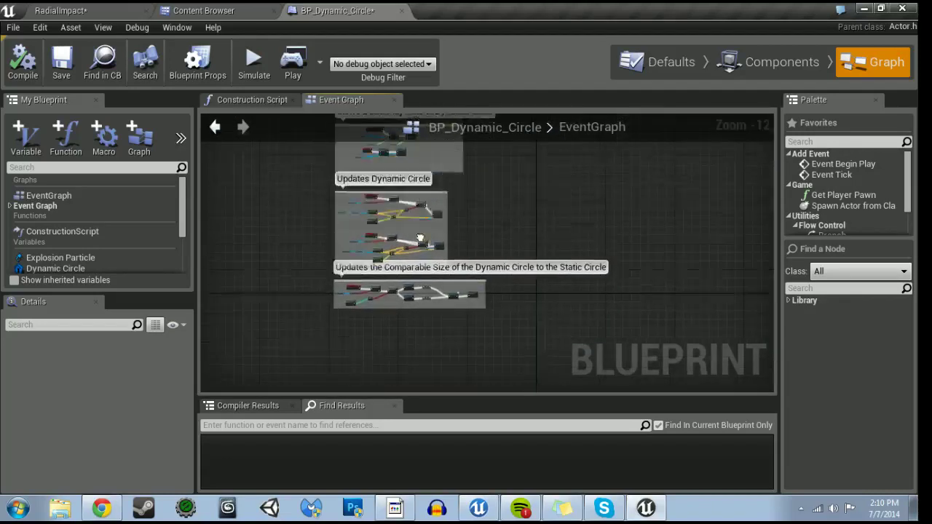
# - Open BP_RadialImpact_GameMode from the GameSetUp folder and zoom to its Menu AI nodes
pyautogui.click(202, 9)
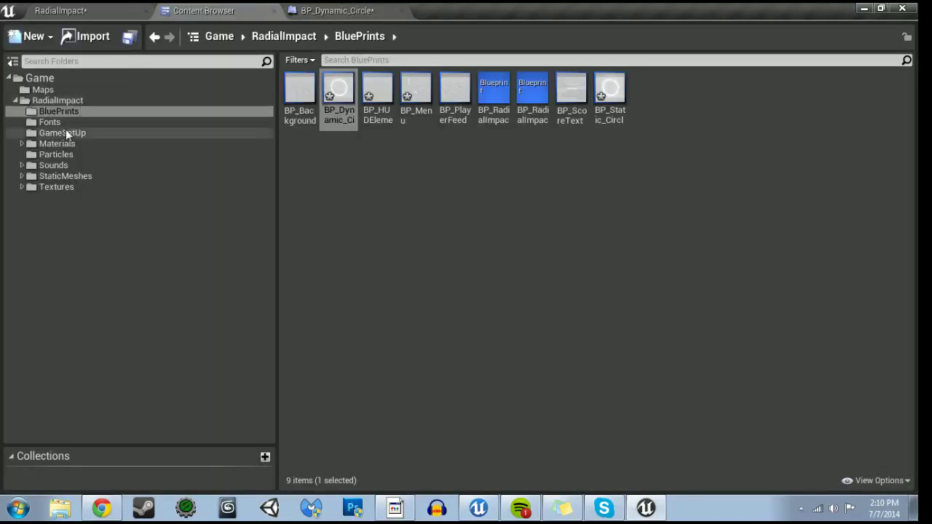
pyautogui.click(64, 132)
pyautogui.doubleClick(295, 82)
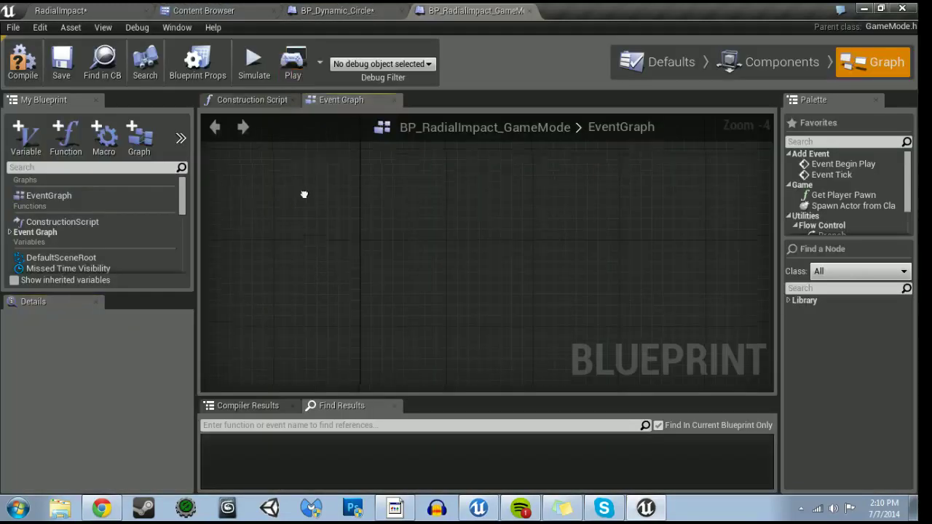
pyautogui.scroll(-12, 303, 194)
pyautogui.moveTo(304, 193)
pyautogui.mouseDown(button='right')
pyautogui.moveTo(427, 334)
pyautogui.moveTo(342, 379)
pyautogui.moveTo(328, 328)
pyautogui.mouseUp(button='right')
pyautogui.scroll(2, 427, 334)
pyautogui.scroll(3, 391, 296)
# - Pan along the Menu AI graph from the SET nodes to the Set Play Rate node
pyautogui.scroll(3, 459, 277)
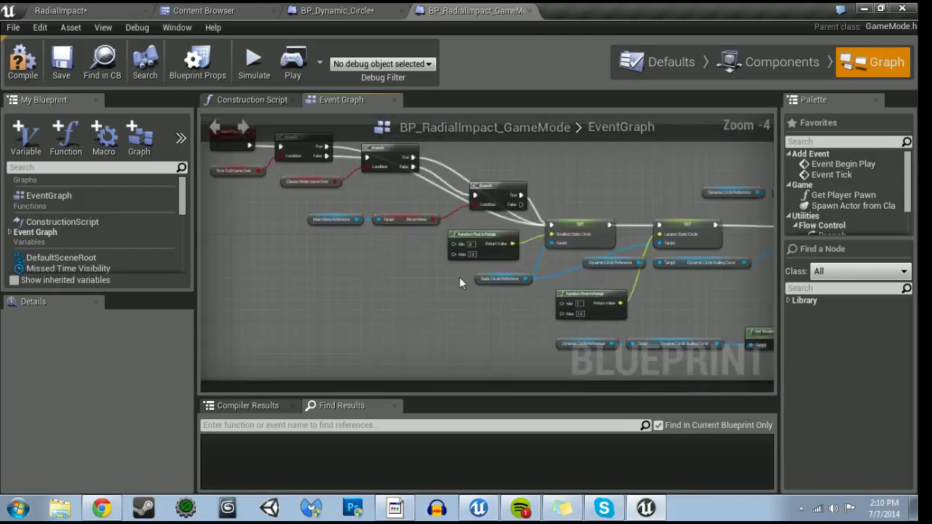
pyautogui.moveTo(456, 279); pyautogui.dragTo(461, 298, button='right')
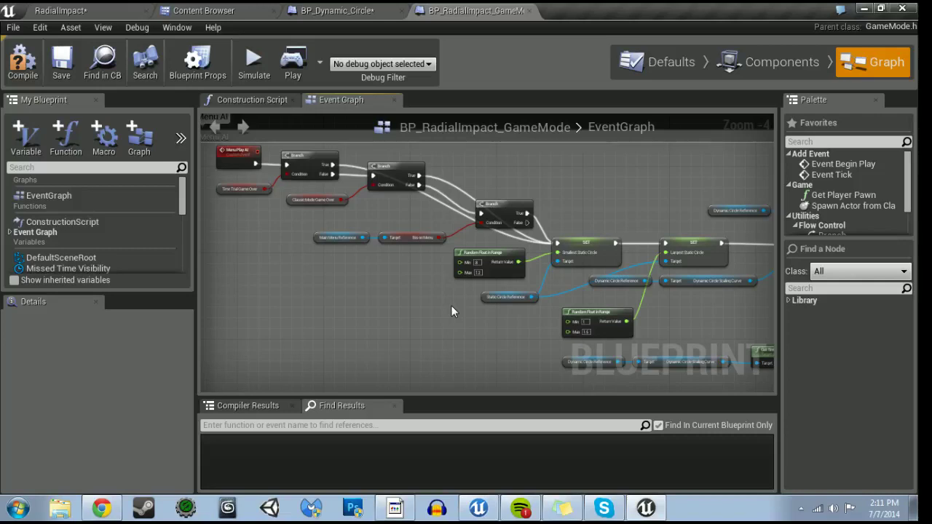
pyautogui.moveTo(451, 312); pyautogui.dragTo(426, 305, button='right')
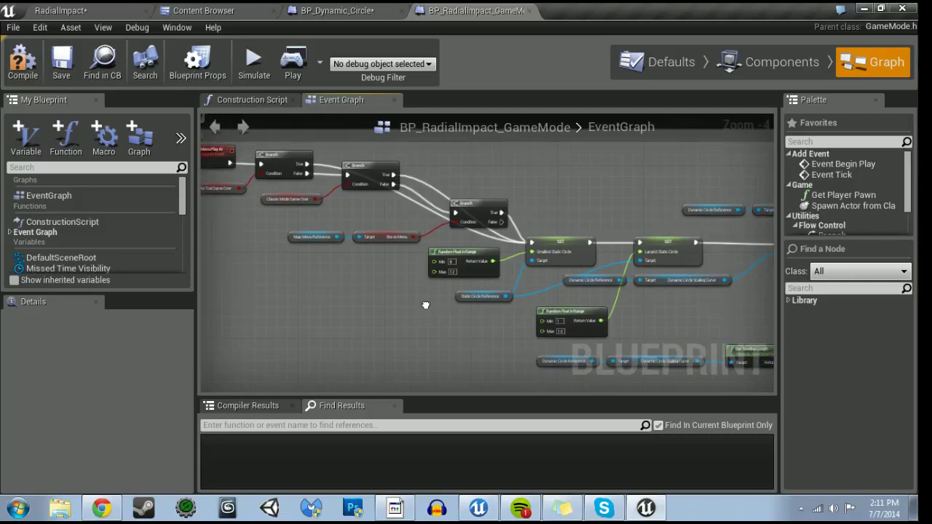
pyautogui.moveTo(426, 305); pyautogui.dragTo(303, 299, button='right')
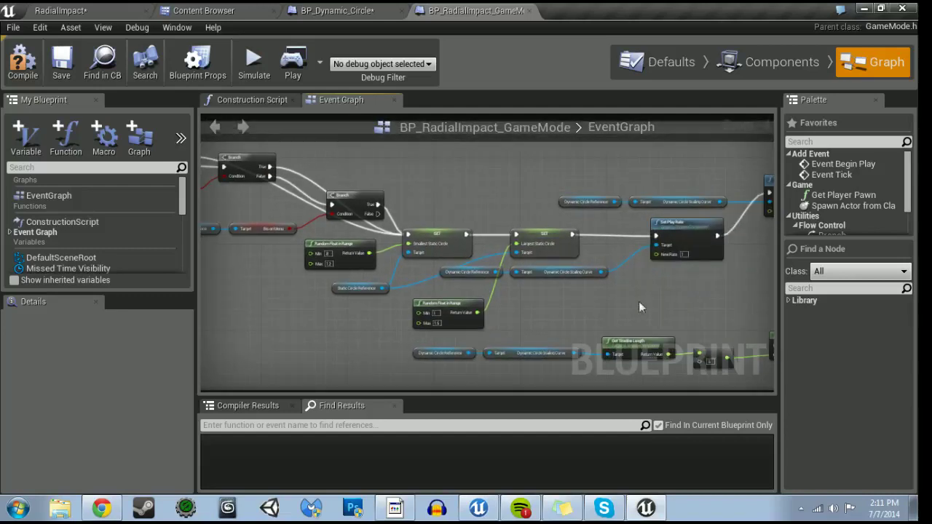
pyautogui.moveTo(639, 304); pyautogui.dragTo(202, 288, button='right')
pyautogui.moveTo(500, 308); pyautogui.dragTo(702, 305, button='right')
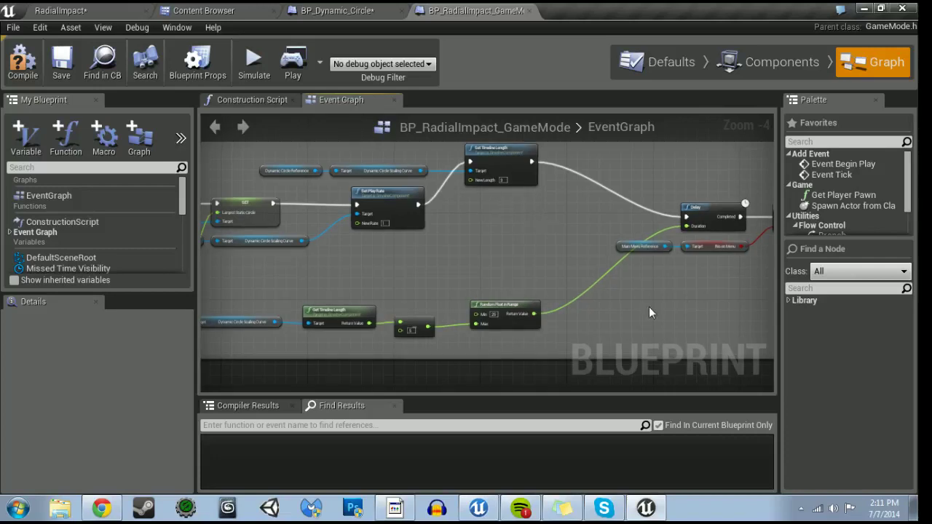
pyautogui.moveTo(650, 313)
pyautogui.mouseDown(button='right')
pyautogui.moveTo(531, 284)
pyautogui.moveTo(130, 350)
pyautogui.moveTo(252, 297)
pyautogui.moveTo(631, 285)
pyautogui.mouseUp(button='right')
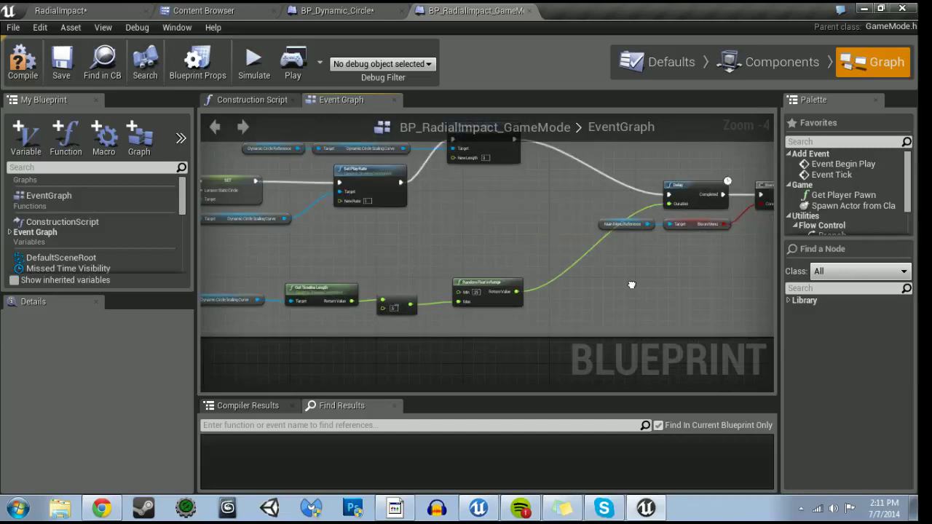
# - Wire the game-over Branch's True output into the scaling-curve Stop node
pyautogui.scroll(2, 406, 306)
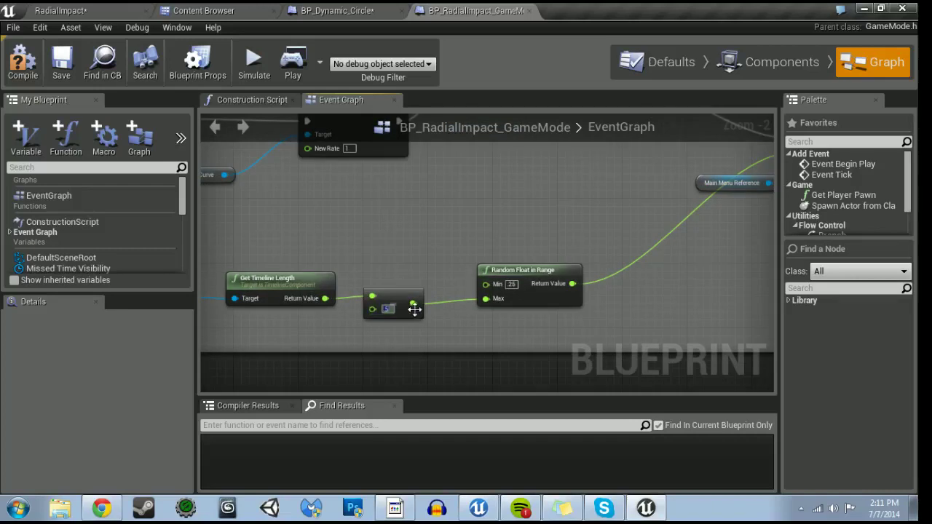
pyautogui.scroll(-1, 424, 301)
pyautogui.moveTo(424, 301); pyautogui.dragTo(243, 324, button='right')
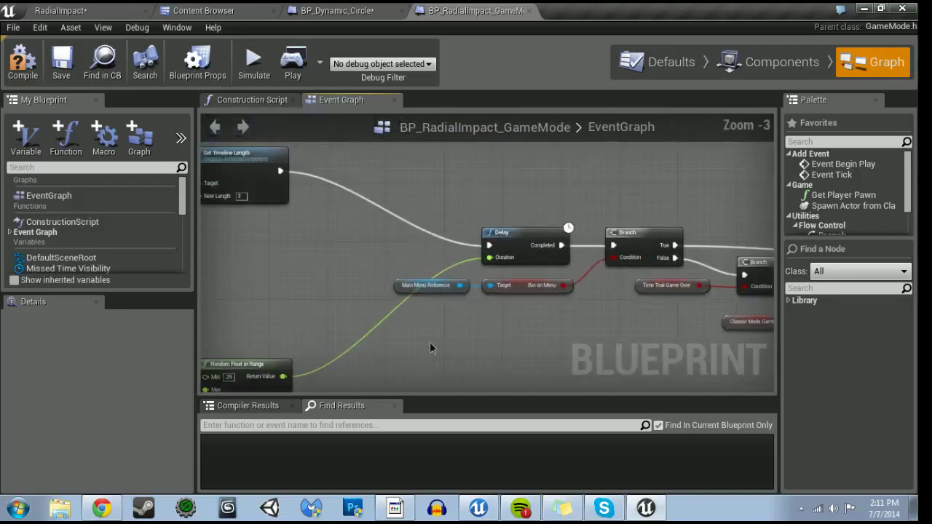
pyautogui.moveTo(433, 349); pyautogui.dragTo(284, 342, button='right')
pyautogui.scroll(-1, 518, 359)
pyautogui.moveTo(590, 364); pyautogui.dragTo(474, 321, button='right')
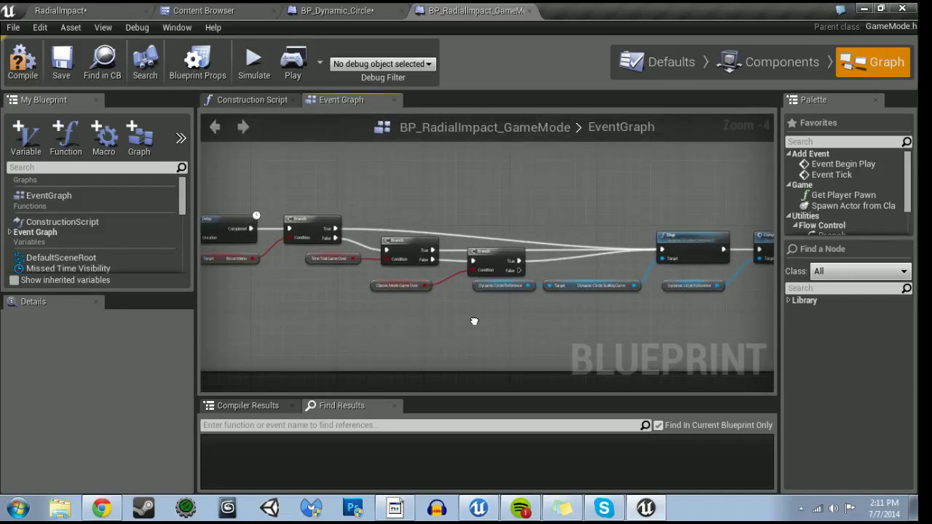
pyautogui.moveTo(474, 321)
pyautogui.mouseDown(button='right')
pyautogui.moveTo(305, 299)
pyautogui.moveTo(517, 320)
pyautogui.mouseUp(button='right')
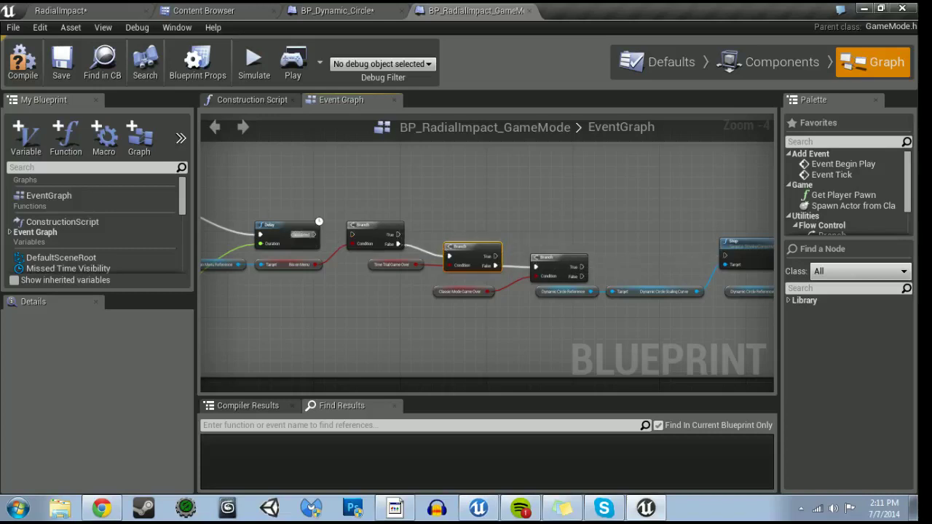
pyautogui.moveTo(706, 242); pyautogui.dragTo(724, 262)
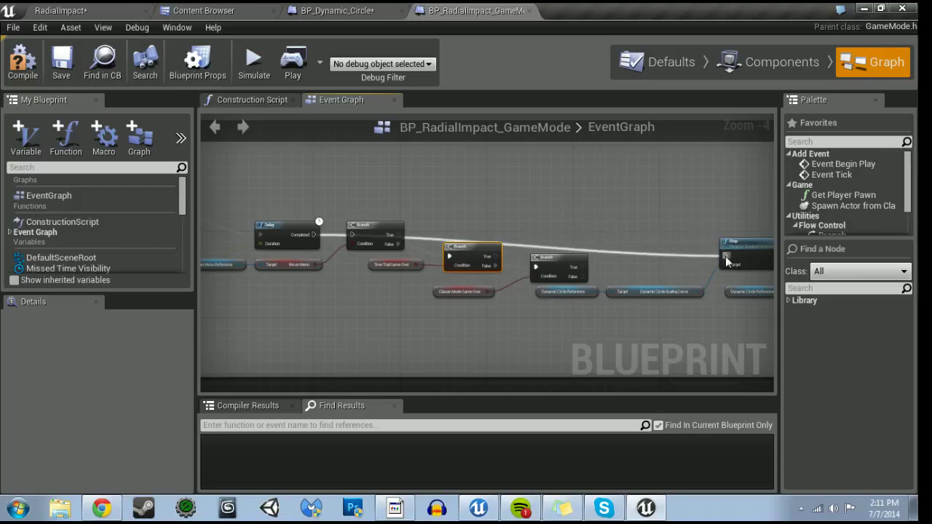
pyautogui.moveTo(697, 318)
pyautogui.mouseDown(button='right')
pyautogui.moveTo(465, 313)
pyautogui.moveTo(575, 320)
pyautogui.mouseUp(button='right')
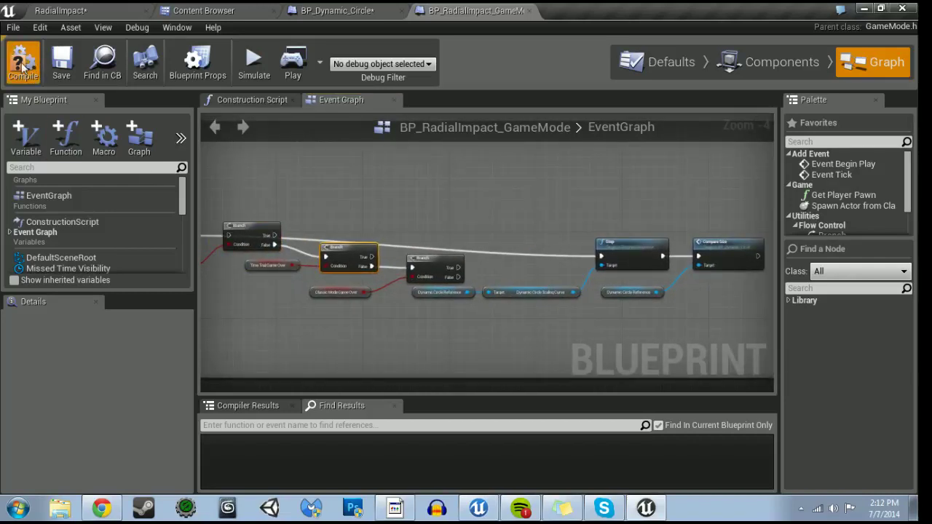
# - Save all assets from the RadialImpact level and test the menu ring in a standalone run
pyautogui.click(64, 8)
pyautogui.hotkey('ctrl', 'shift', 's')
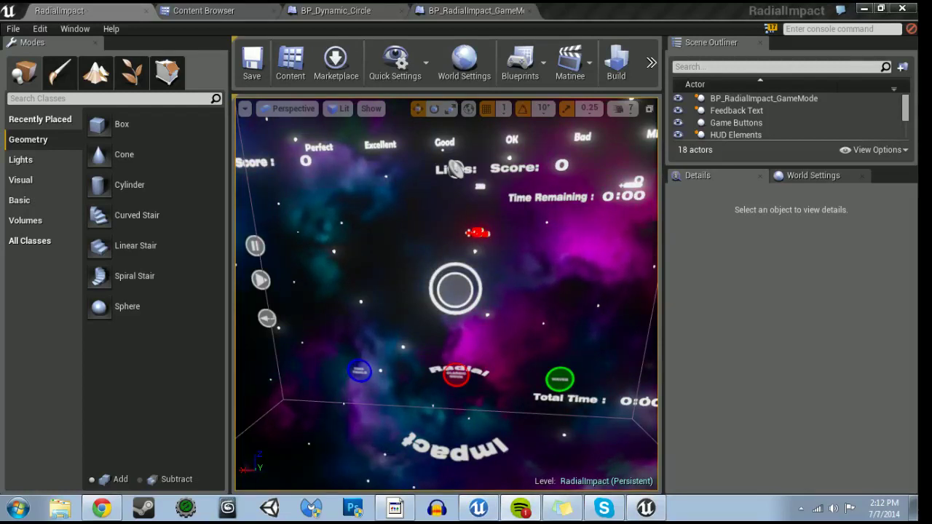
pyautogui.scroll(3, 455, 169)
pyautogui.scroll(-3, 455, 169)
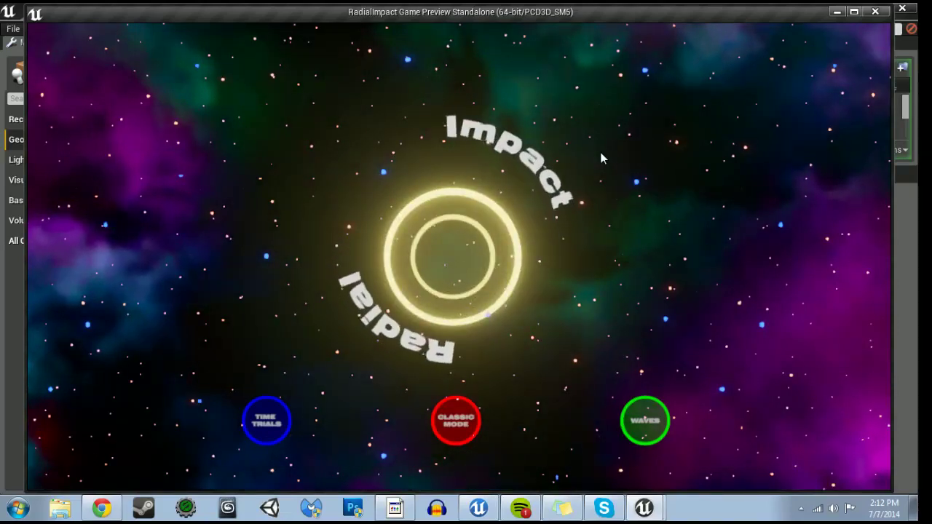
pyautogui.click(601, 158)
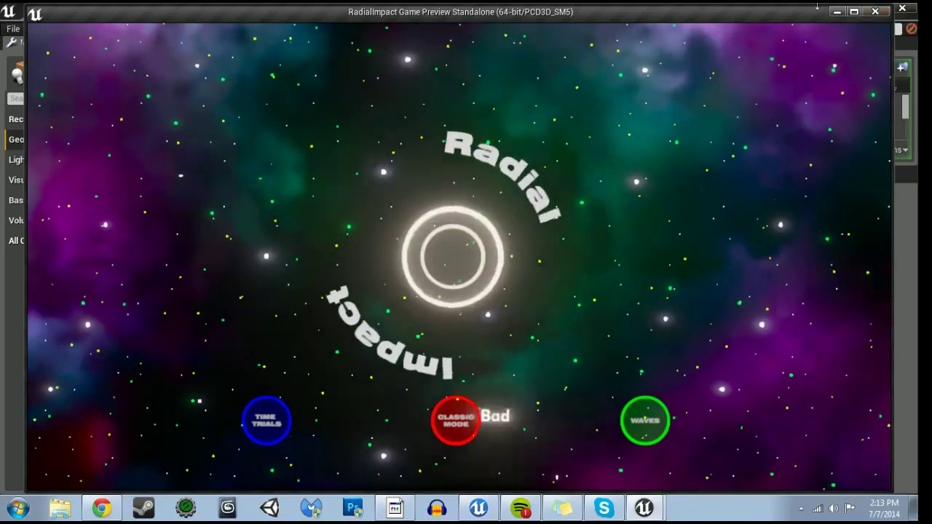
pyautogui.press('Escape')
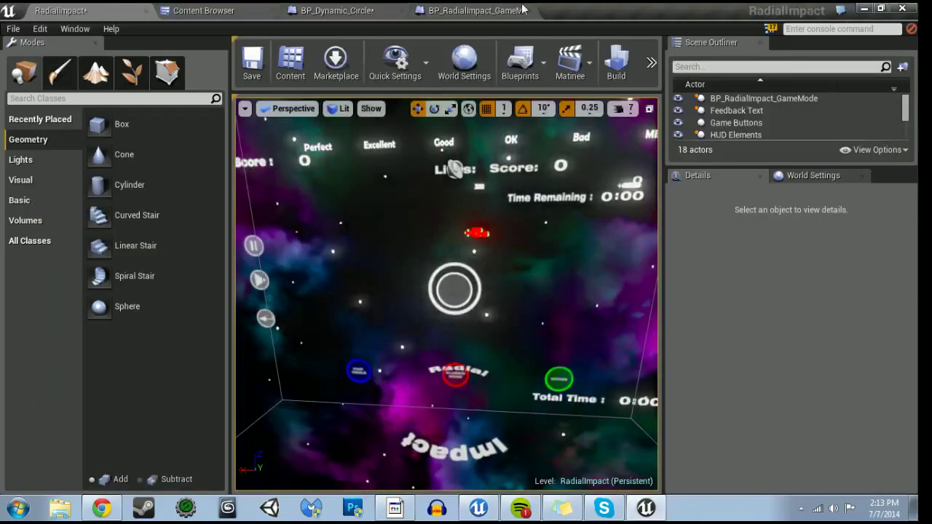
# - Delete the Branch and Game Over nodes after the Delay in the GameMode graph
pyautogui.click(522, 8)
pyautogui.moveTo(405, 226); pyautogui.dragTo(335, 194, button='right')
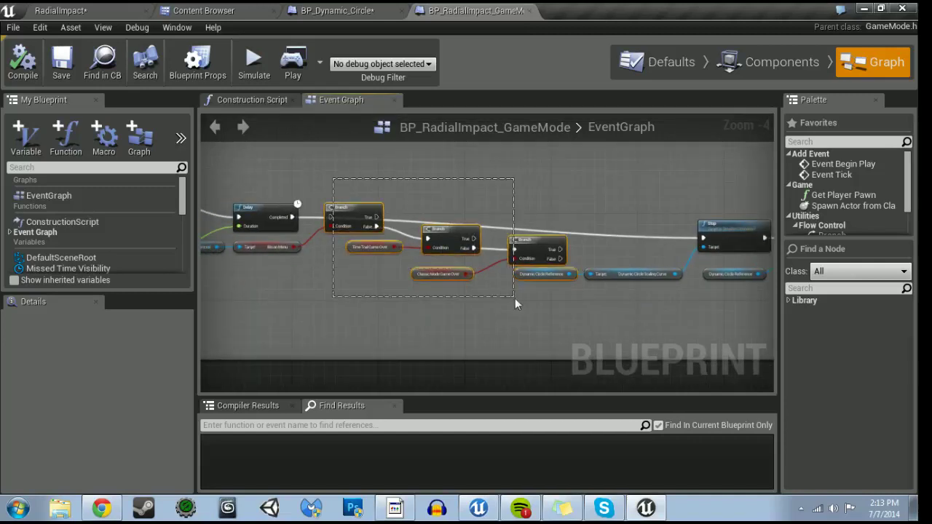
pyautogui.press('Delete')
pyautogui.moveTo(227, 250); pyautogui.dragTo(318, 257, button='right')
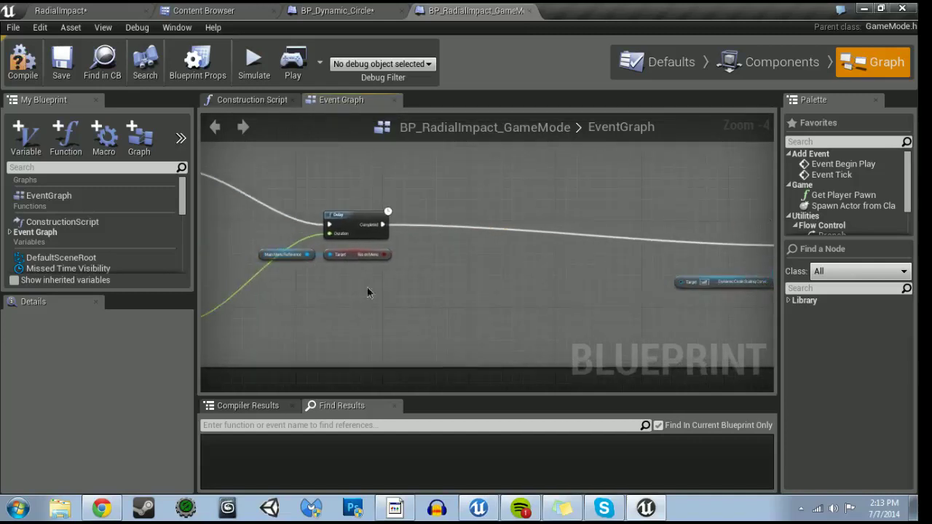
pyautogui.moveTo(297, 260); pyautogui.dragTo(297, 257)
pyautogui.moveTo(489, 283); pyautogui.dragTo(701, 285, button='right')
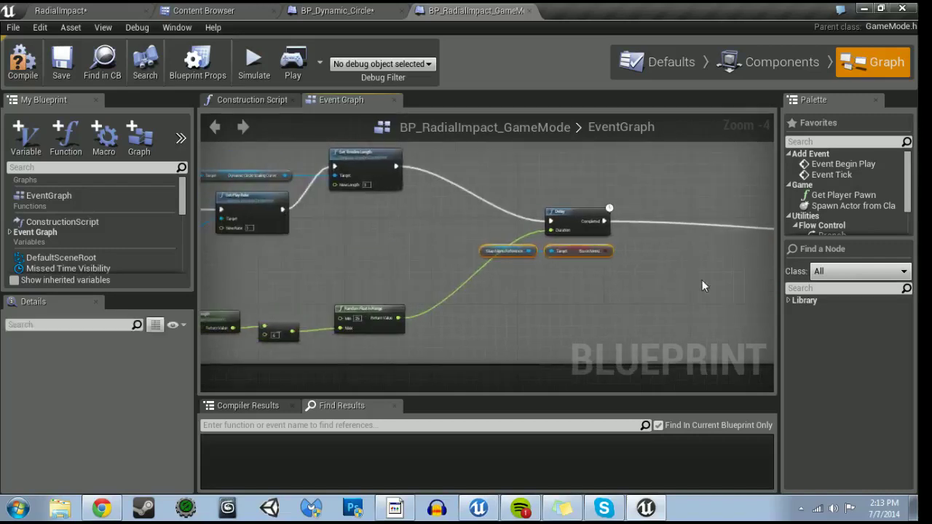
pyautogui.click(545, 277)
# - Tighten the Menu AI comment box around the Delay and Stop node chain
pyautogui.scroll(-2, 510, 277)
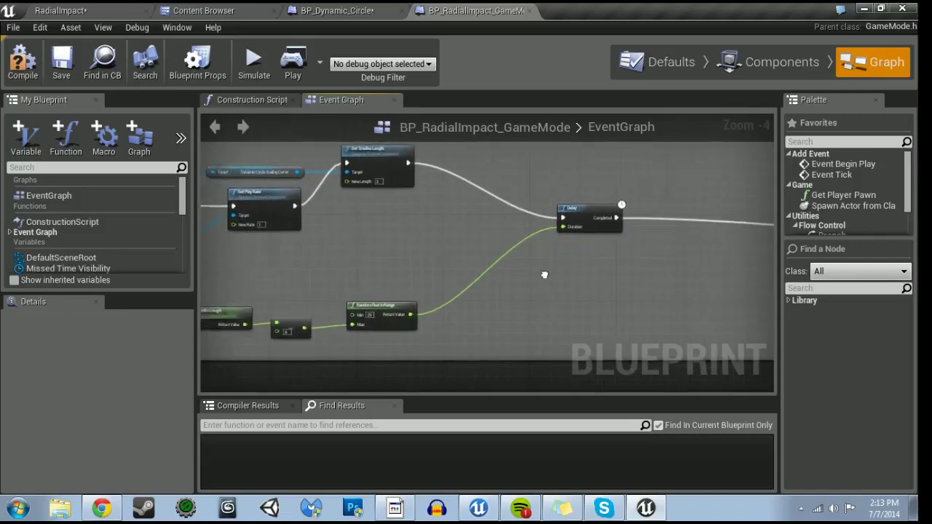
pyautogui.moveTo(681, 241); pyautogui.dragTo(415, 240, button='right')
pyautogui.moveTo(617, 266)
pyautogui.mouseDown()
pyautogui.moveTo(636, 288)
pyautogui.moveTo(456, 253)
pyautogui.mouseUp()
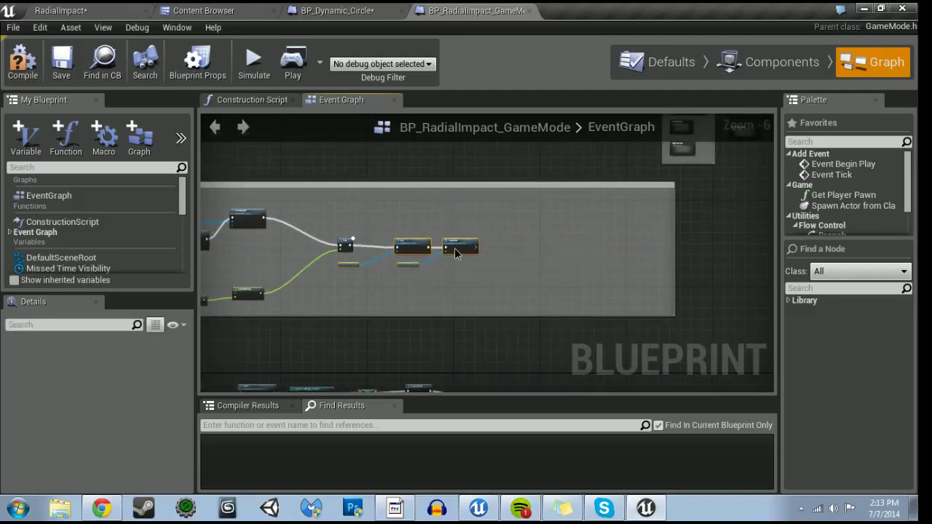
pyautogui.scroll(2, 430, 263)
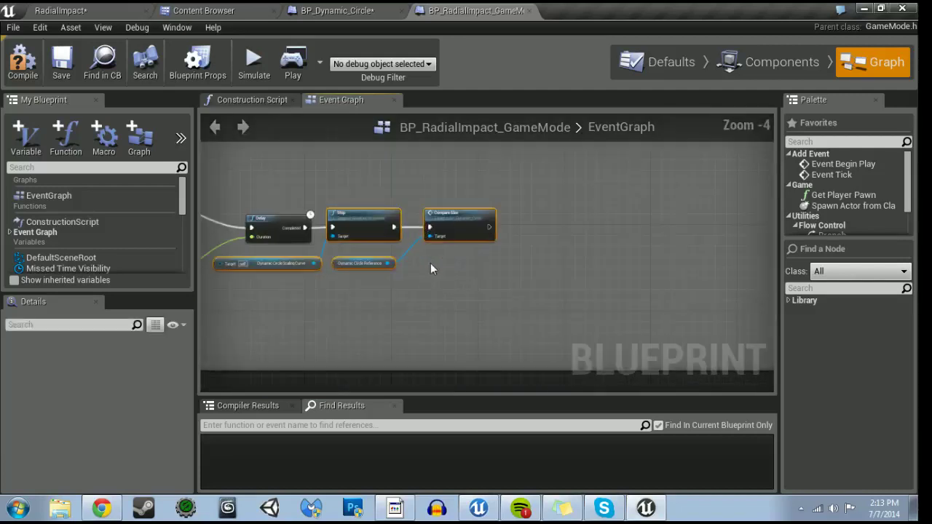
pyautogui.scroll(-2, 506, 268)
pyautogui.scroll(-1, 495, 271)
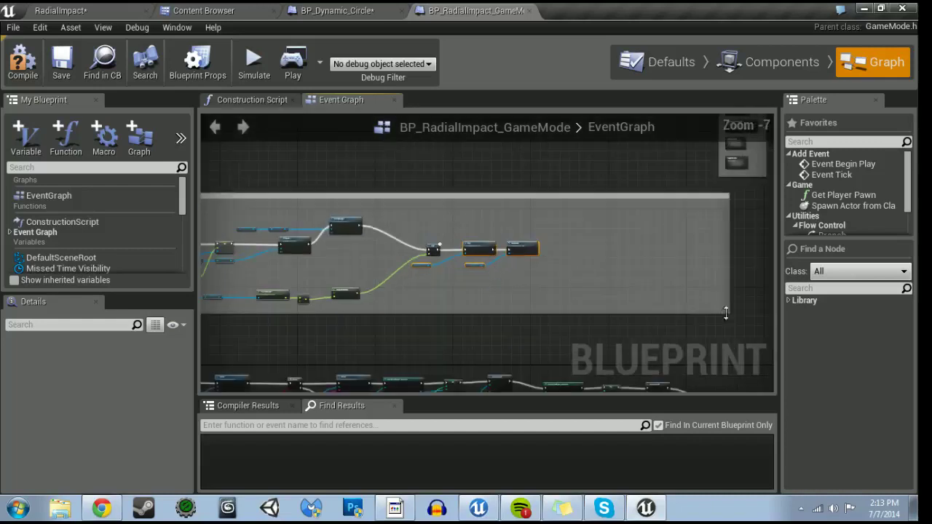
pyautogui.moveTo(728, 311); pyautogui.dragTo(558, 311)
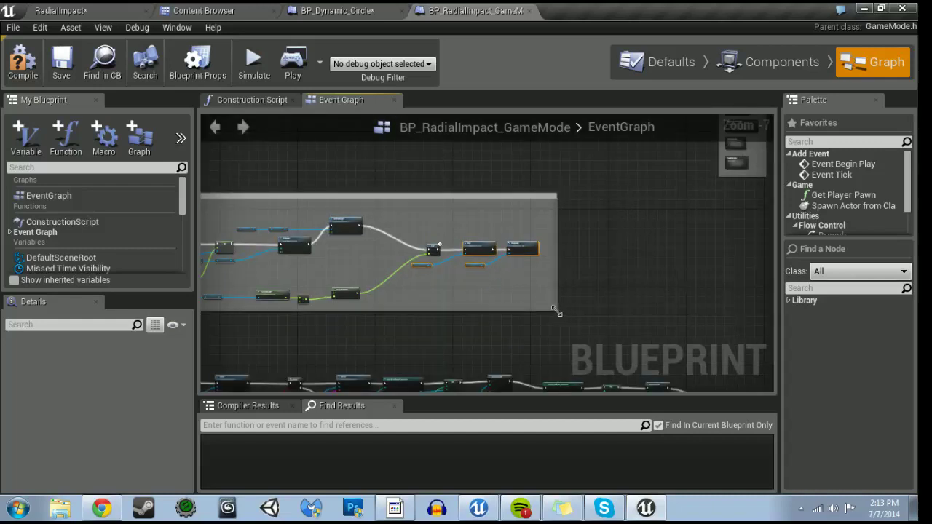
pyautogui.moveTo(485, 326)
pyautogui.mouseDown(button='right')
pyautogui.moveTo(685, 325)
pyautogui.moveTo(558, 391)
pyautogui.mouseUp(button='right')
pyautogui.scroll(-5, 524, 264)
pyautogui.moveTo(524, 265); pyautogui.dragTo(525, 363, button='right')
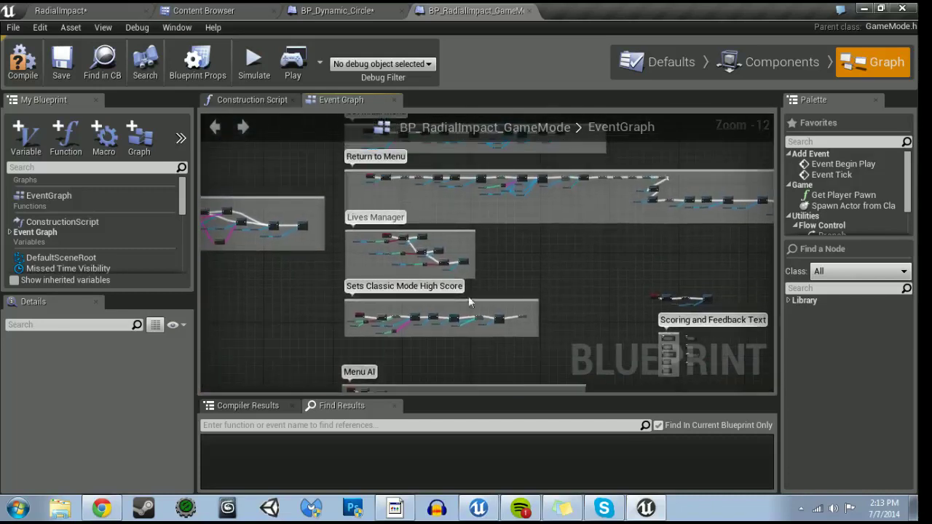
# - Compile and save the GameMode blueprint, then jump to the compile-error node
pyautogui.click(28, 69)
pyautogui.click(54, 64)
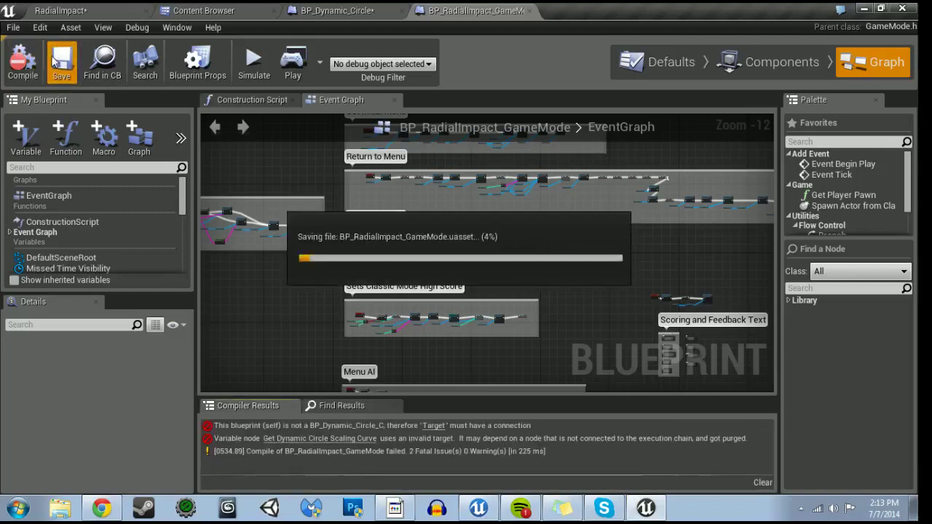
pyautogui.click(432, 437)
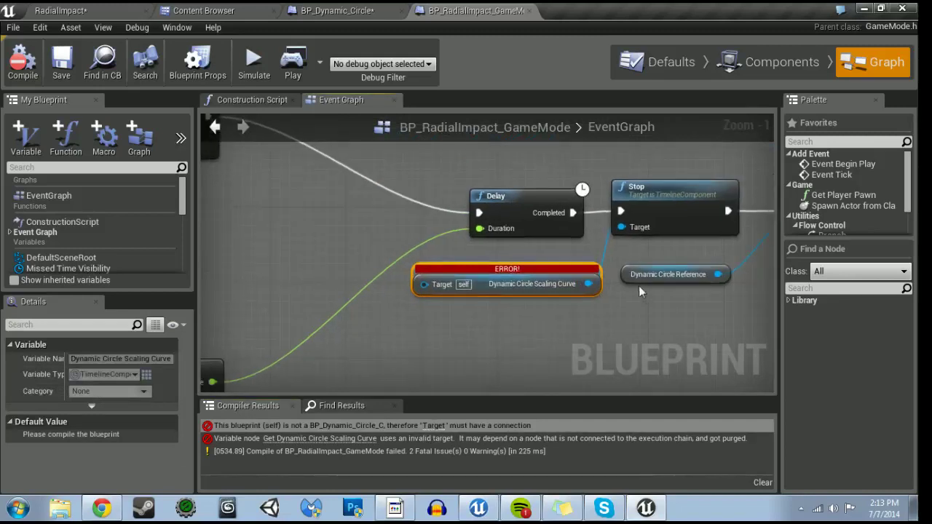
# - Paste a Dynamic Circle Reference getter into the scaling curve's Target and recompile cleanly
pyautogui.click(630, 283)
pyautogui.click(302, 277)
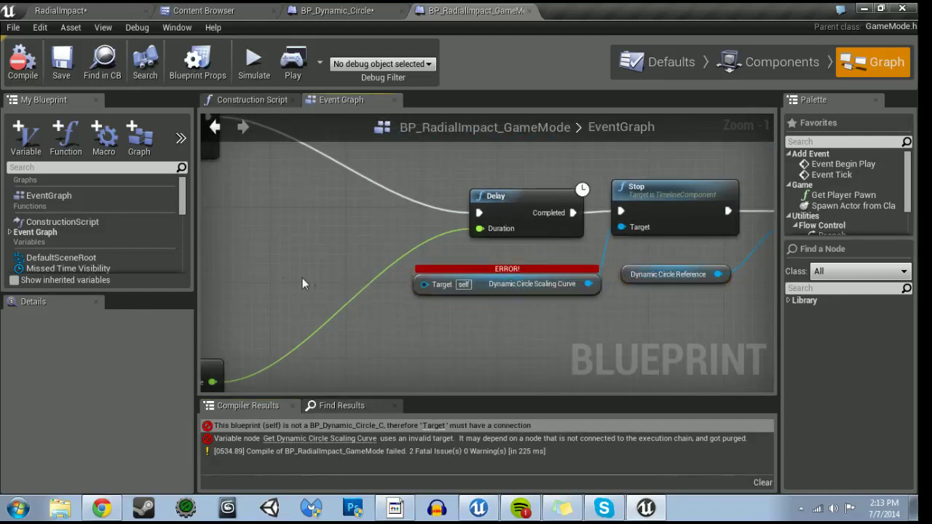
pyautogui.hotkey('ctrl', 'v')
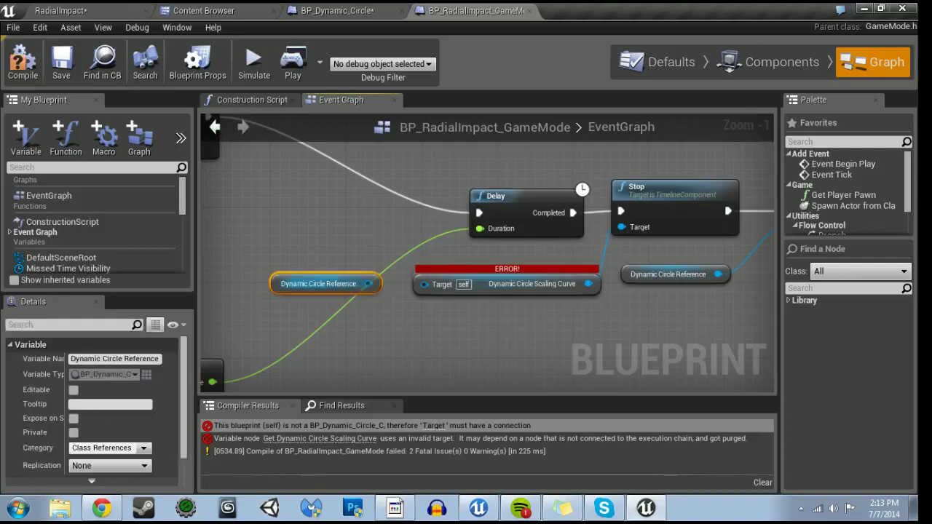
pyautogui.moveTo(368, 283); pyautogui.dragTo(425, 284)
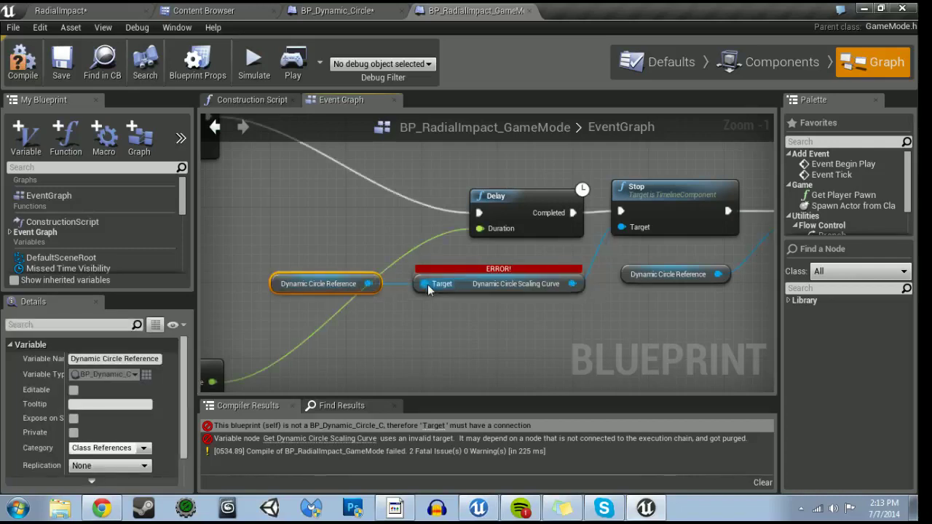
pyautogui.click(21, 69)
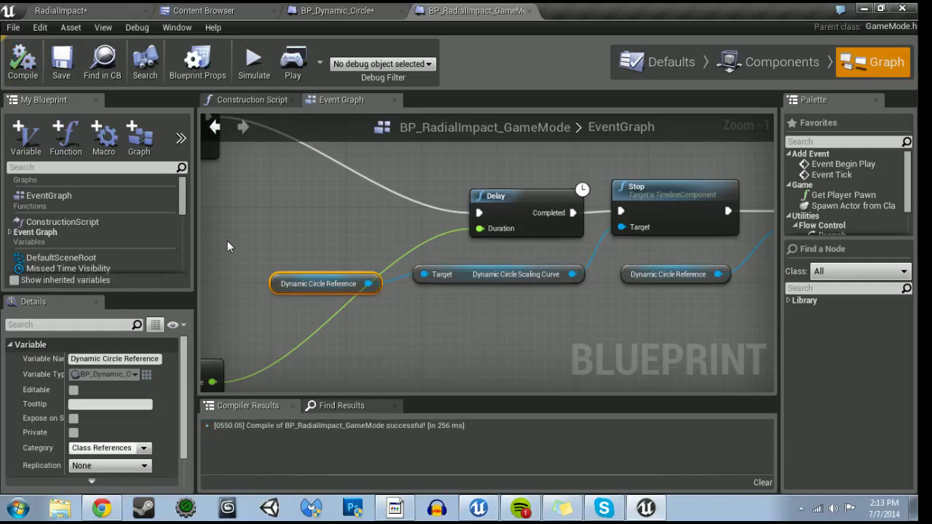
pyautogui.click(337, 11)
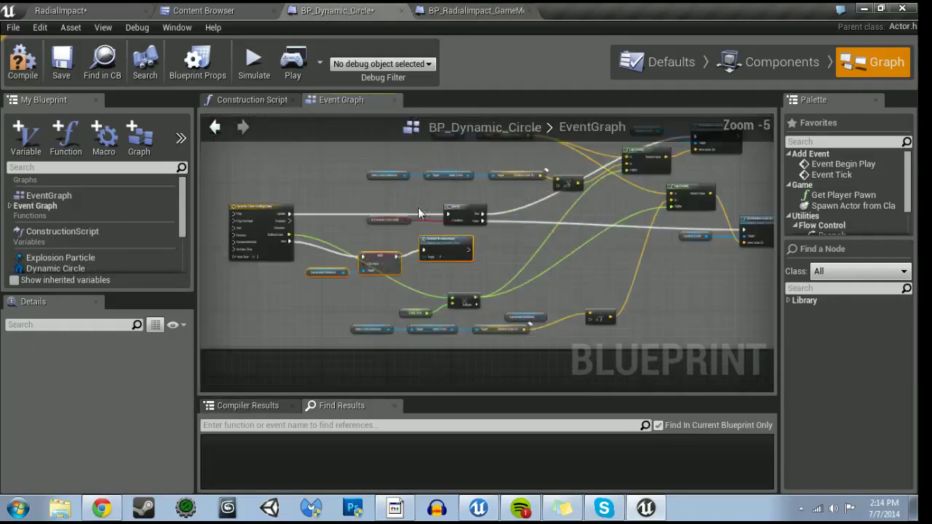
pyautogui.scroll(2, 335, 269)
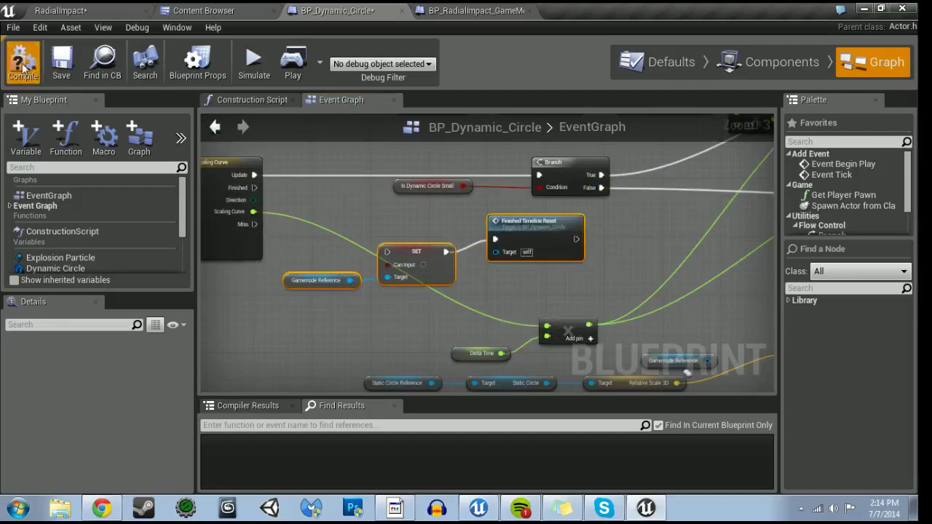
# - Save all, then play Classic Mode standalone until a life is lost and close the preview
pyautogui.click(72, 8)
pyautogui.hotkey('ctrl', 'shift', 's')
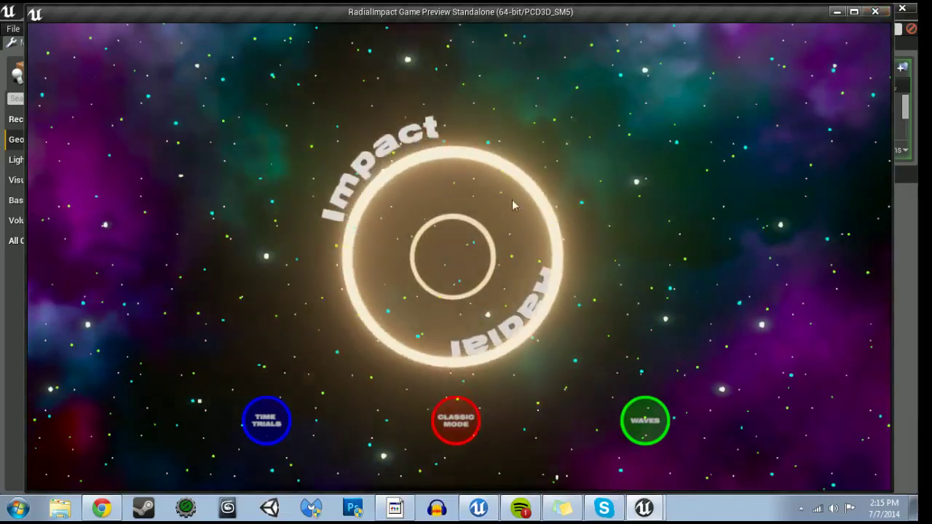
pyautogui.click(459, 427)
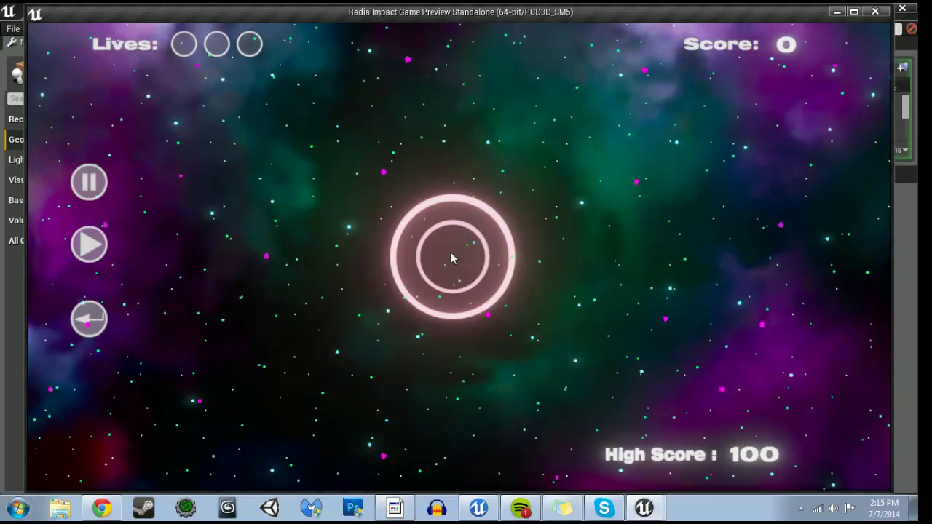
pyautogui.click(450, 255)
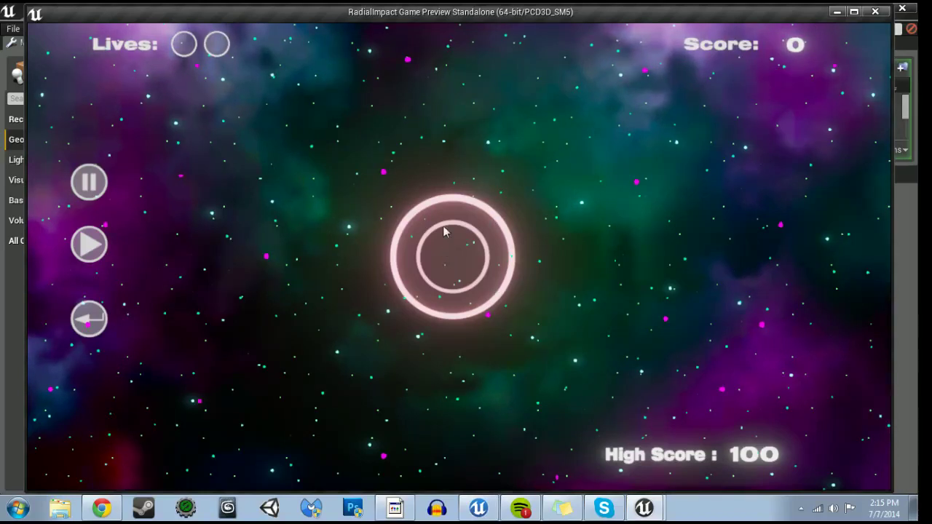
pyautogui.click(876, 14)
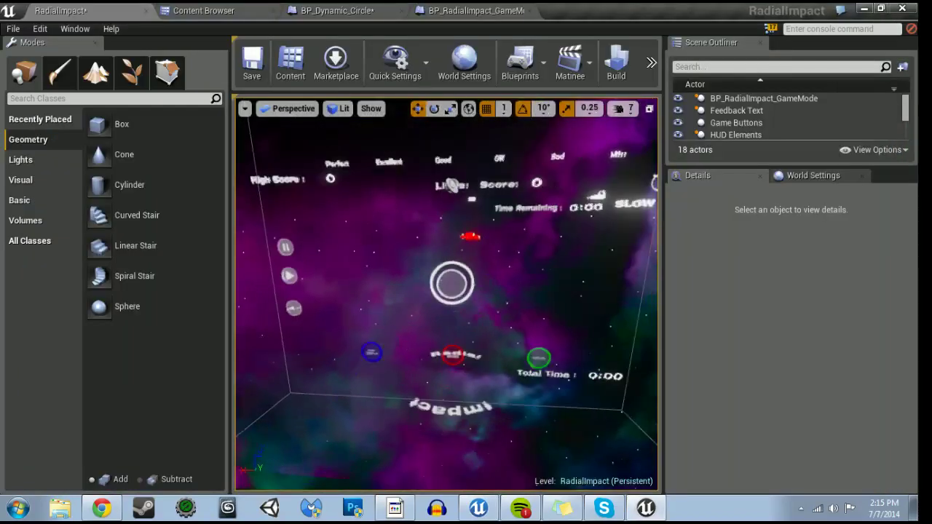
# - Save all and shift BP_Dynamic_Circle's SET and timeline reset nodes to the right
pyautogui.hotkey('ctrl', 'shift', 's')
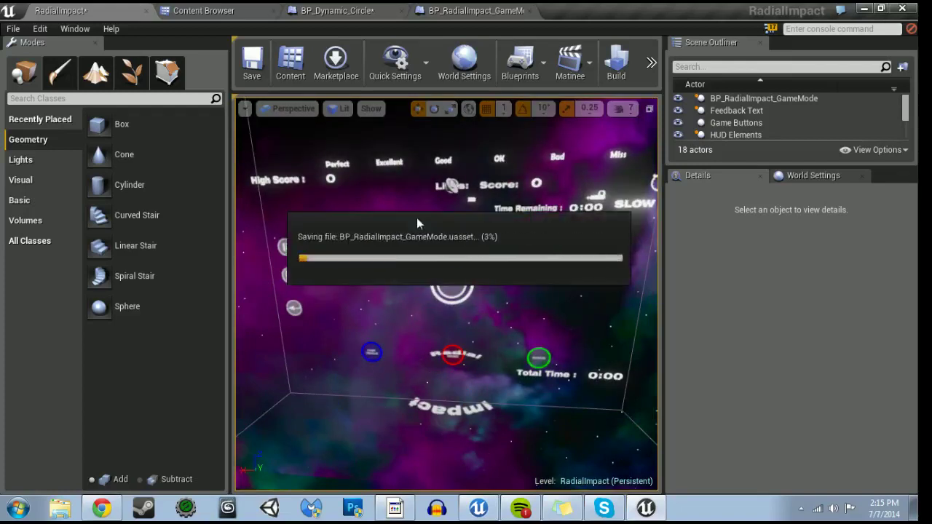
pyautogui.click(459, 9)
pyautogui.click(361, 8)
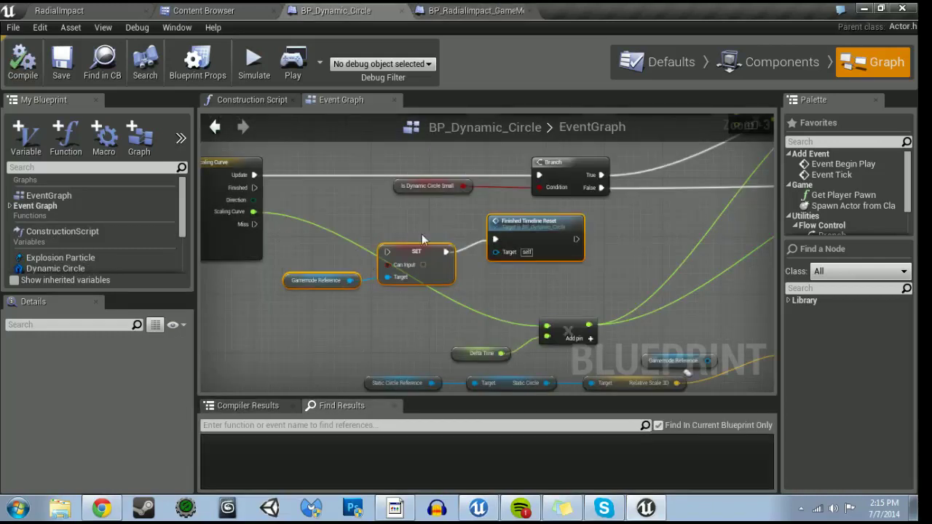
pyautogui.moveTo(545, 245); pyautogui.dragTo(582, 242)
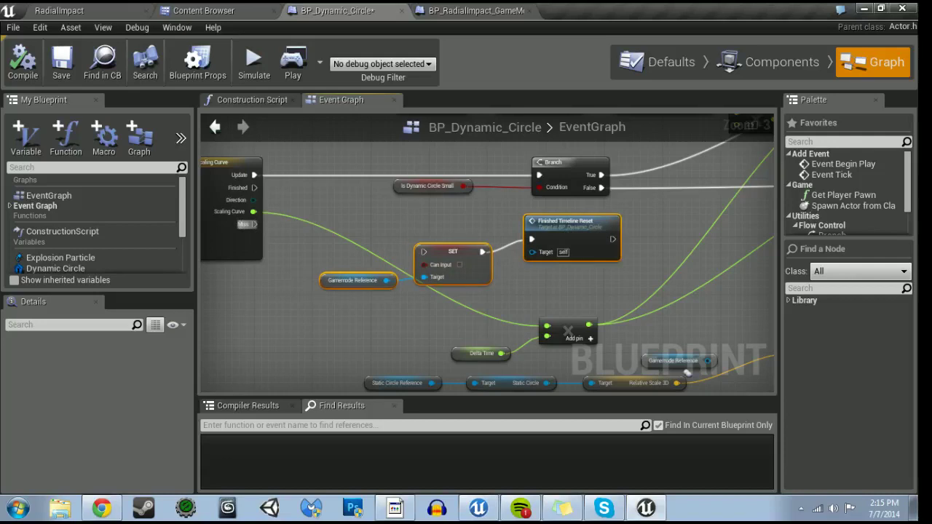
pyautogui.scroll(-3, 132, 235)
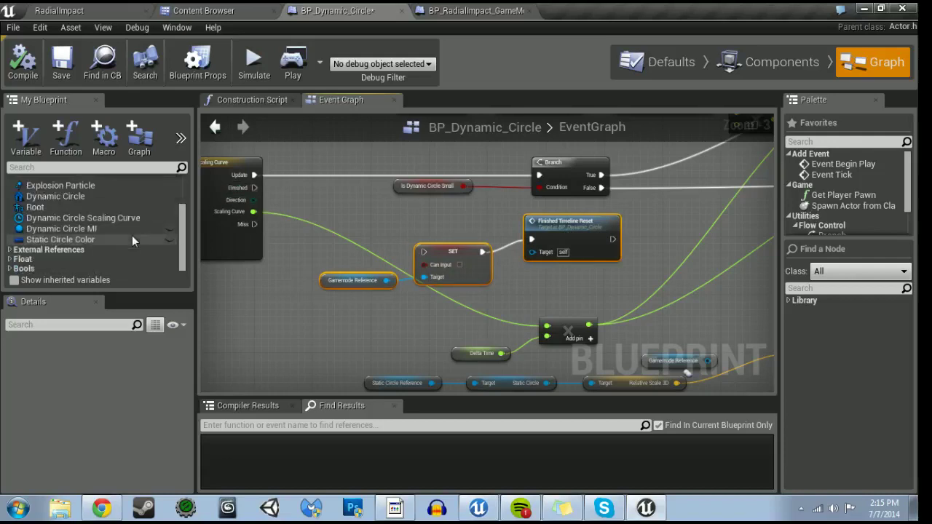
# - Place a Main Menu Reference getter from External References below those nodes
pyautogui.click(32, 241)
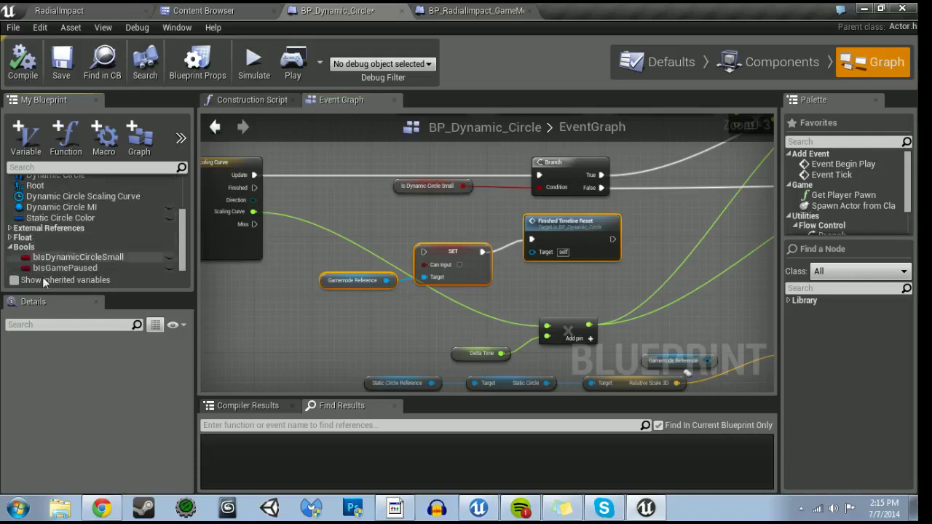
pyautogui.click(432, 9)
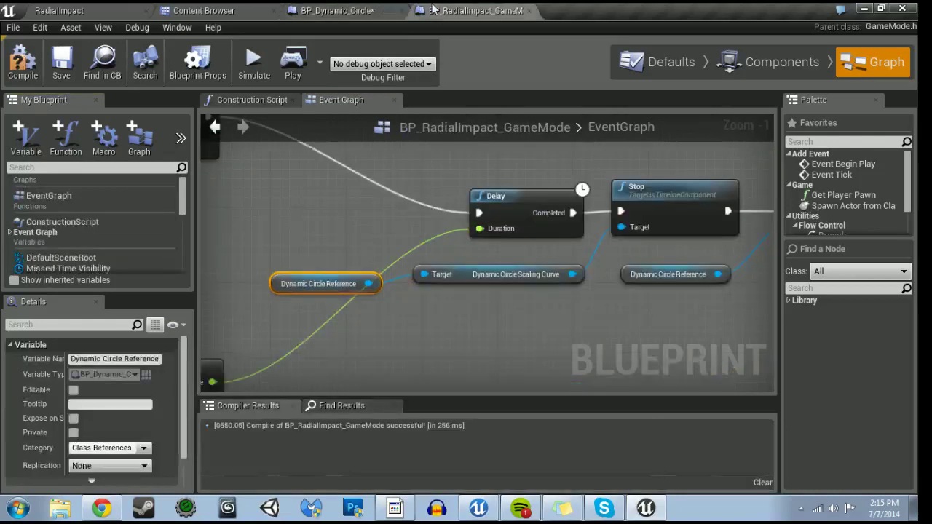
pyautogui.click(367, 10)
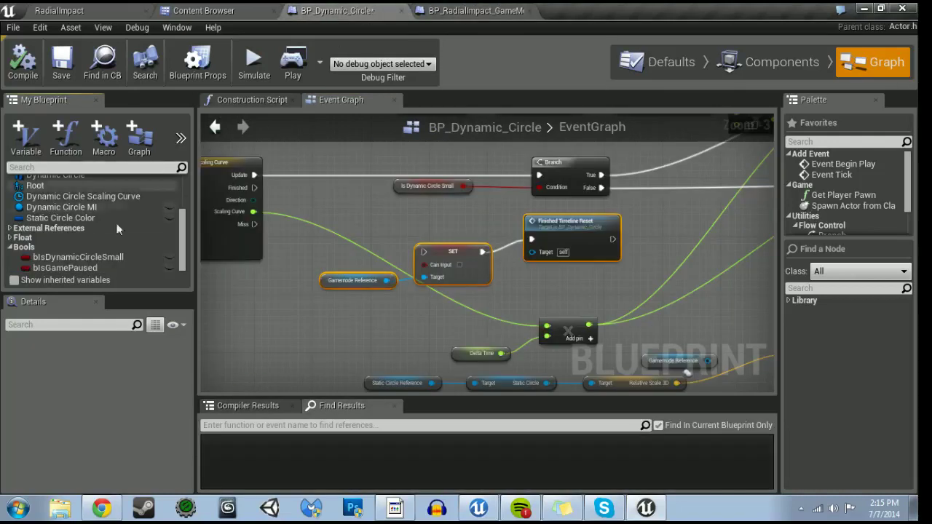
pyautogui.click(10, 247)
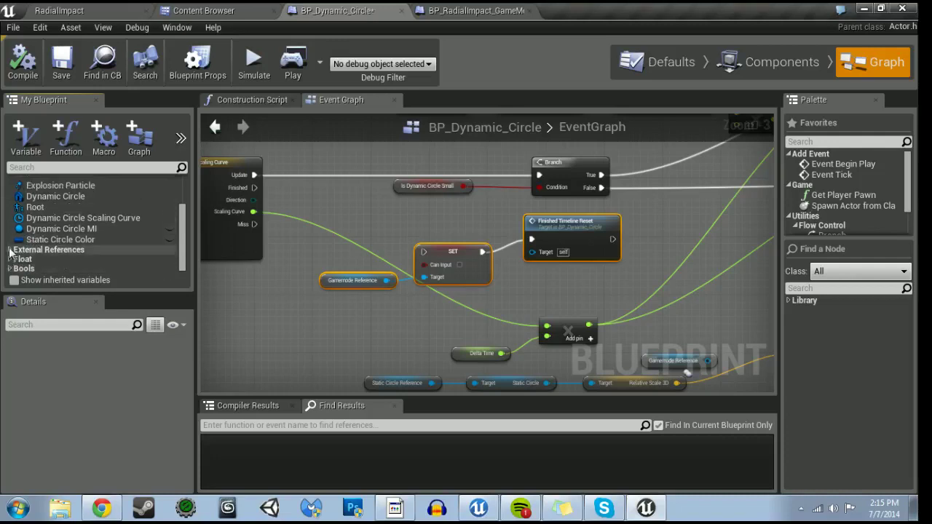
pyautogui.click(42, 231)
pyautogui.scroll(-2, 43, 227)
pyautogui.scroll(-1, 43, 228)
pyautogui.click(60, 260)
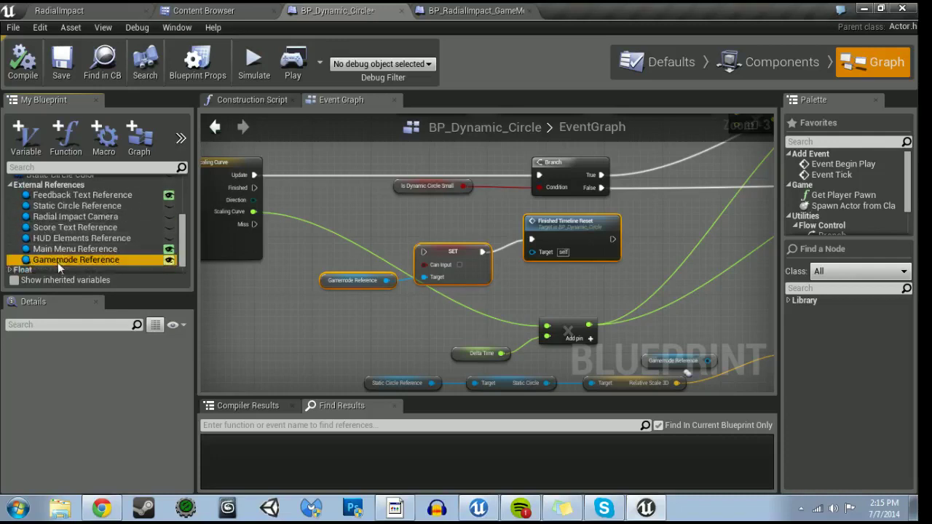
pyautogui.click(54, 250)
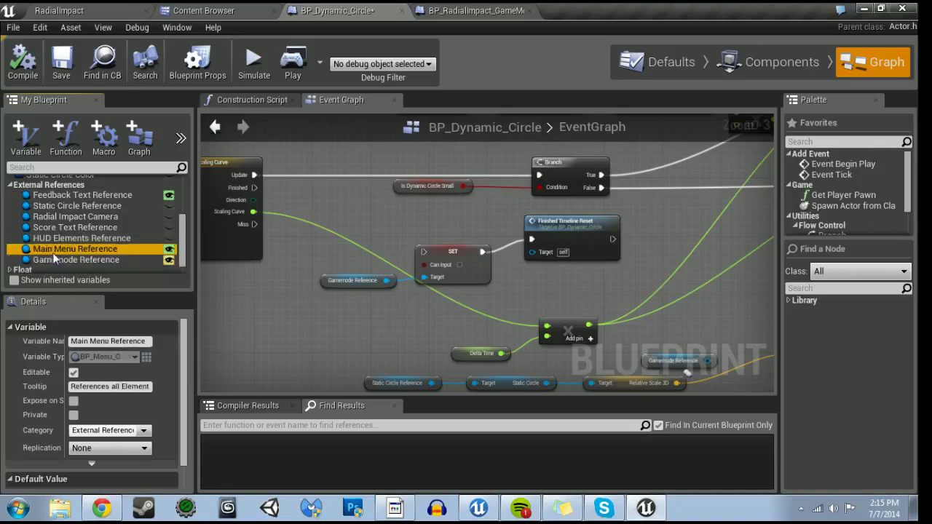
pyautogui.keyDown('ctrl'); pyautogui.moveTo(230, 315); pyautogui.dragTo(249, 327); pyautogui.keyUp('ctrl')
# - Add a Bis on Menu getter off the Main Menu Reference and shift both nodes left
pyautogui.moveTo(315, 331); pyautogui.dragTo(339, 332)
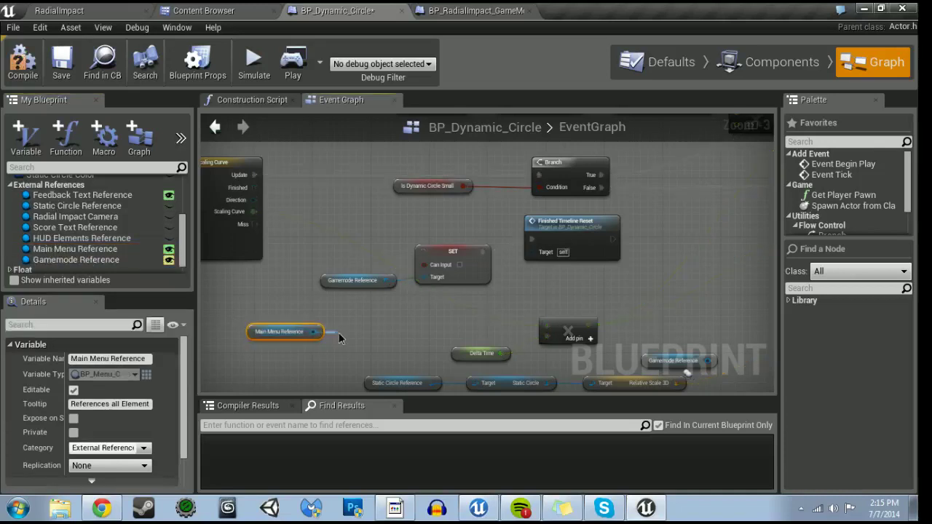
pyautogui.write('bis')
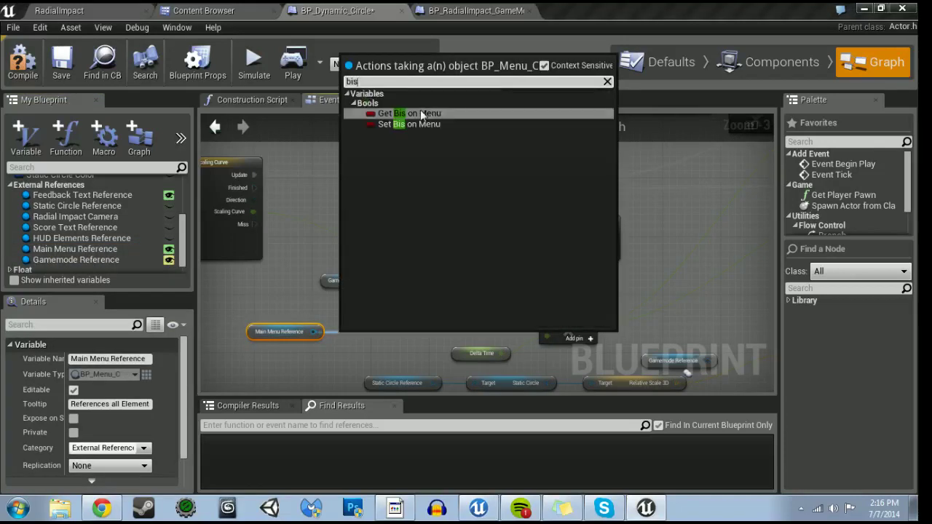
pyautogui.click(421, 114)
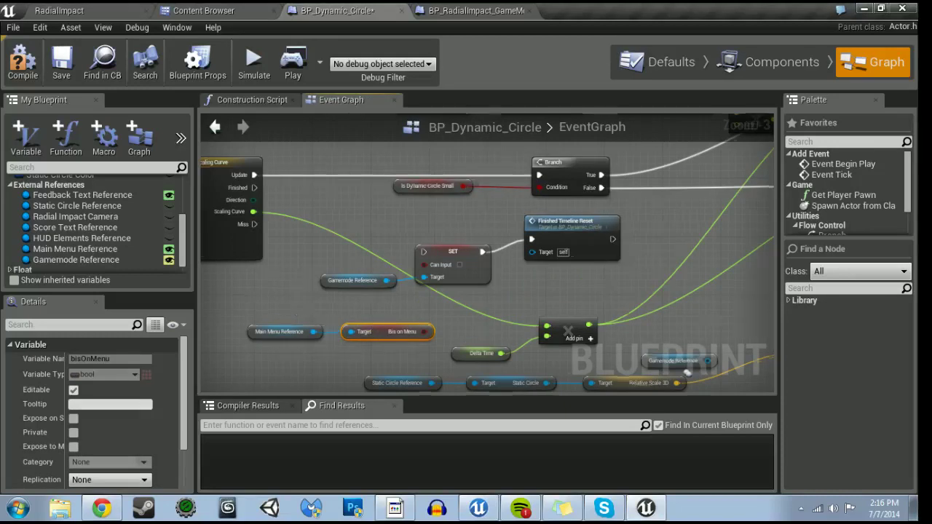
pyautogui.moveTo(375, 333); pyautogui.dragTo(455, 327, button='right')
pyautogui.moveTo(346, 295)
pyautogui.mouseDown()
pyautogui.moveTo(466, 339)
pyautogui.moveTo(332, 300)
pyautogui.mouseUp()
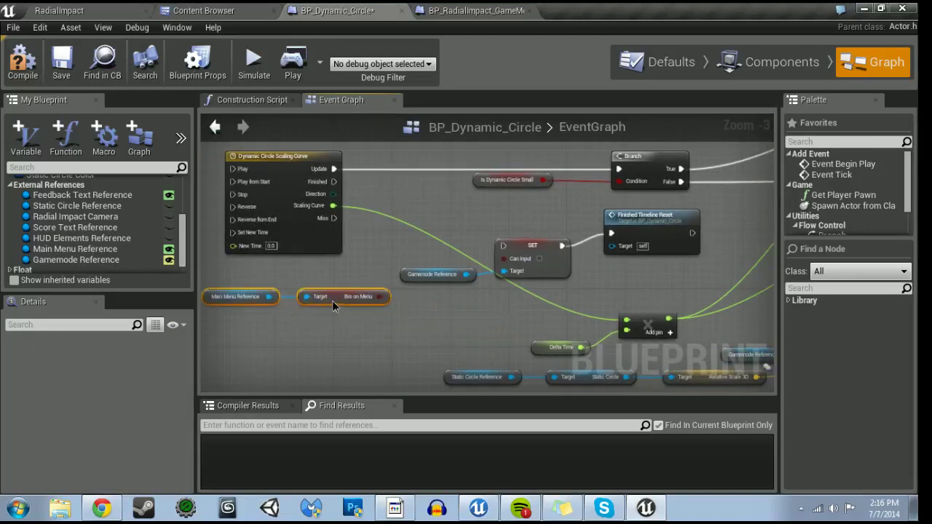
pyautogui.moveTo(331, 301); pyautogui.dragTo(456, 321, button='right')
# - Add a Branch on Bis on Menu and feed the timeline's Miss output into it
pyautogui.moveTo(468, 313); pyautogui.dragTo(534, 324)
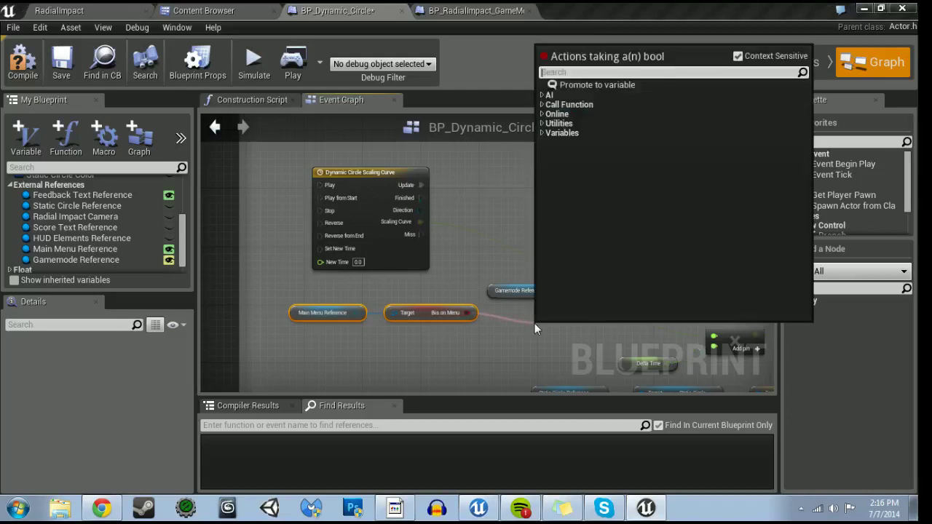
pyautogui.write('bran')
pyautogui.press('Return')
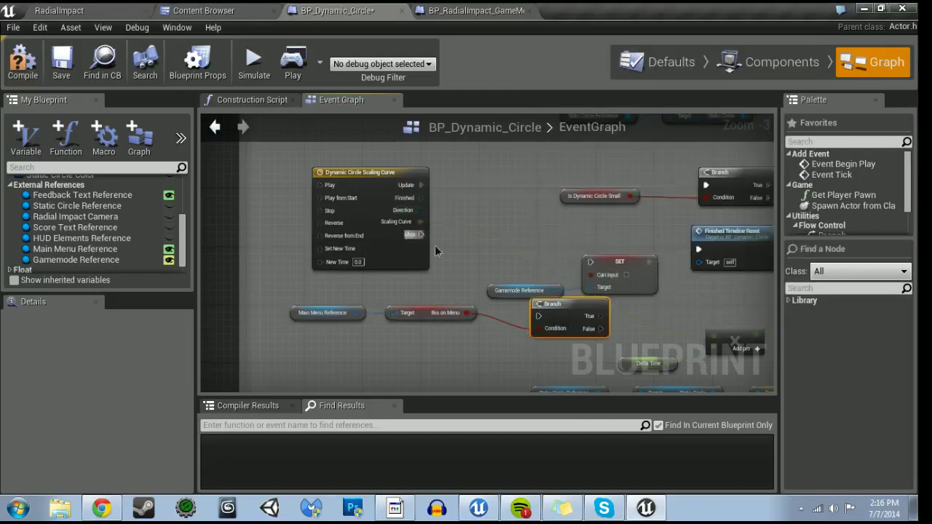
pyautogui.moveTo(535, 318); pyautogui.dragTo(537, 315)
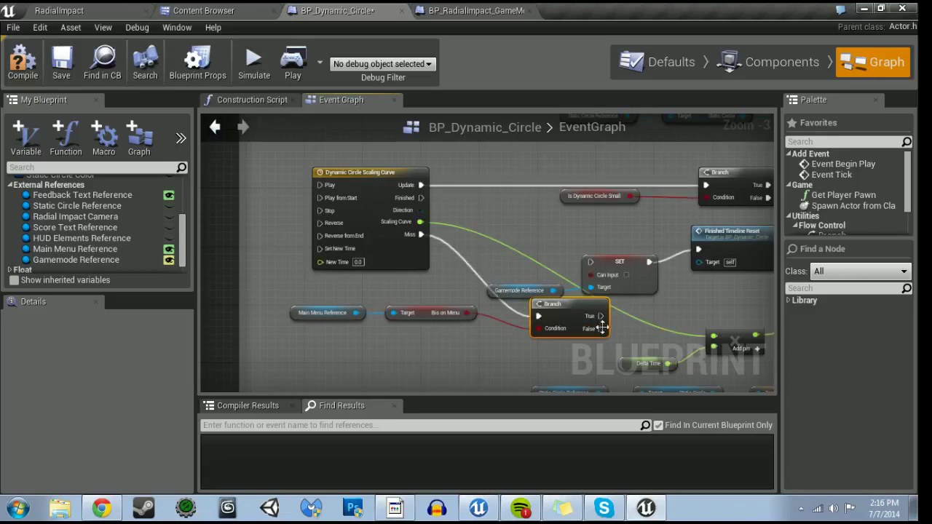
# - Rearrange the Branch and the SET group so the Branch's False path leads into SET
pyautogui.moveTo(647, 289); pyautogui.dragTo(474, 285, button='right')
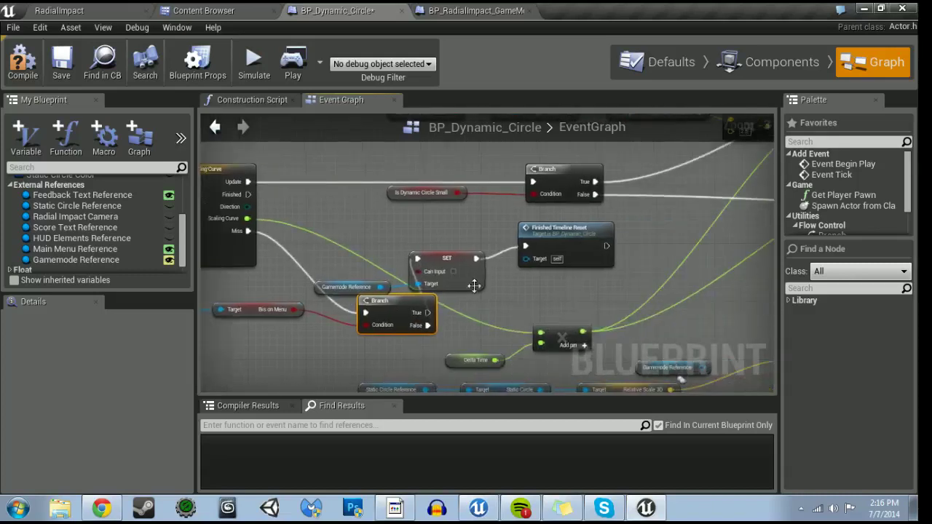
pyautogui.moveTo(352, 254); pyautogui.dragTo(611, 292)
pyautogui.moveTo(481, 280); pyautogui.dragTo(671, 284)
pyautogui.moveTo(619, 306); pyautogui.dragTo(648, 307, button='right')
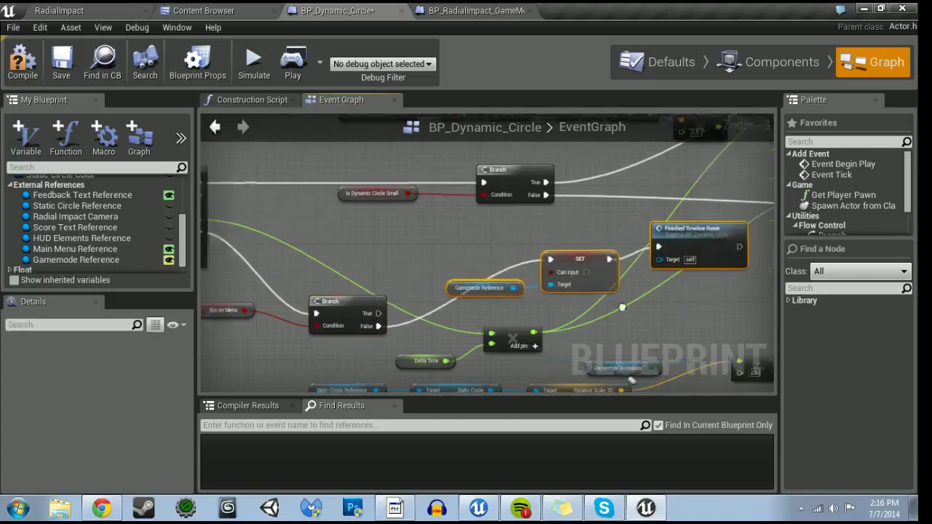
pyautogui.moveTo(436, 307); pyautogui.dragTo(441, 256)
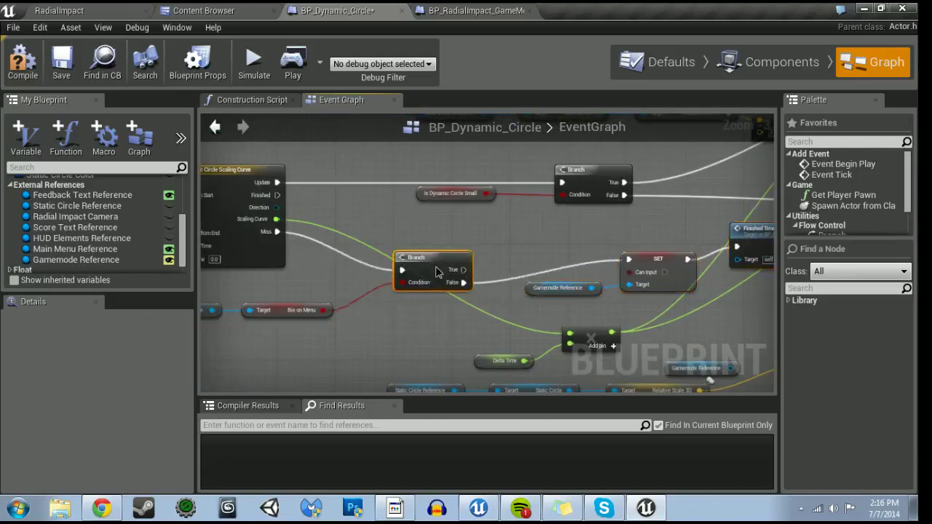
pyautogui.moveTo(517, 319); pyautogui.dragTo(452, 318, button='right')
pyautogui.moveTo(376, 257); pyautogui.dragTo(376, 227)
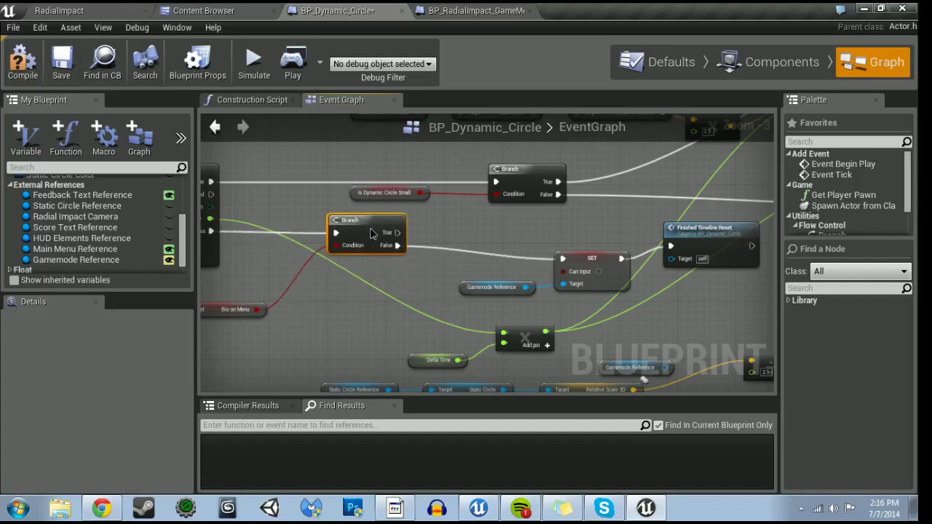
pyautogui.moveTo(488, 239); pyautogui.dragTo(404, 246, button='right')
pyautogui.moveTo(406, 252); pyautogui.dragTo(638, 289)
pyautogui.moveTo(638, 255); pyautogui.dragTo(535, 240)
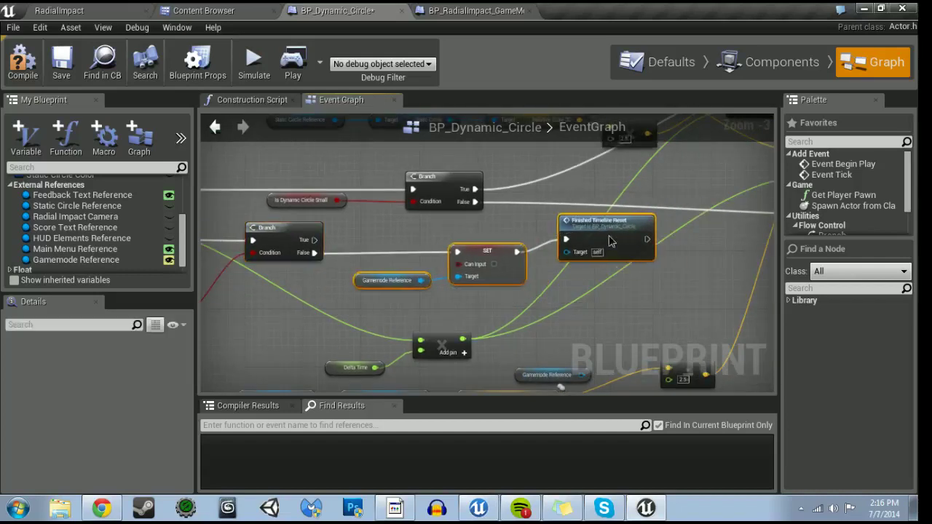
pyautogui.moveTo(535, 241); pyautogui.dragTo(731, 248, button='right')
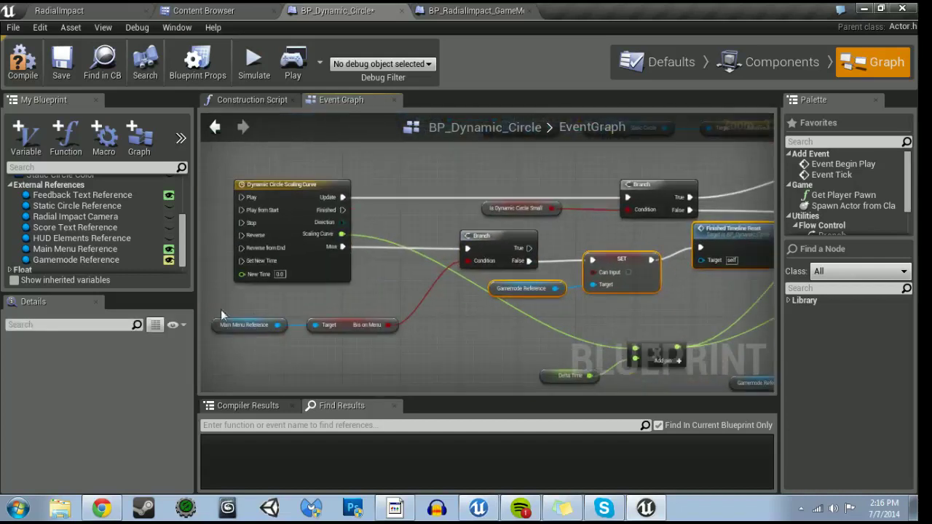
pyautogui.moveTo(220, 309); pyautogui.dragTo(264, 314, button='right')
pyautogui.moveTo(229, 311)
pyautogui.mouseDown()
pyautogui.moveTo(373, 329)
pyautogui.moveTo(377, 315)
pyautogui.moveTo(355, 326)
pyautogui.moveTo(379, 314)
pyautogui.mouseUp()
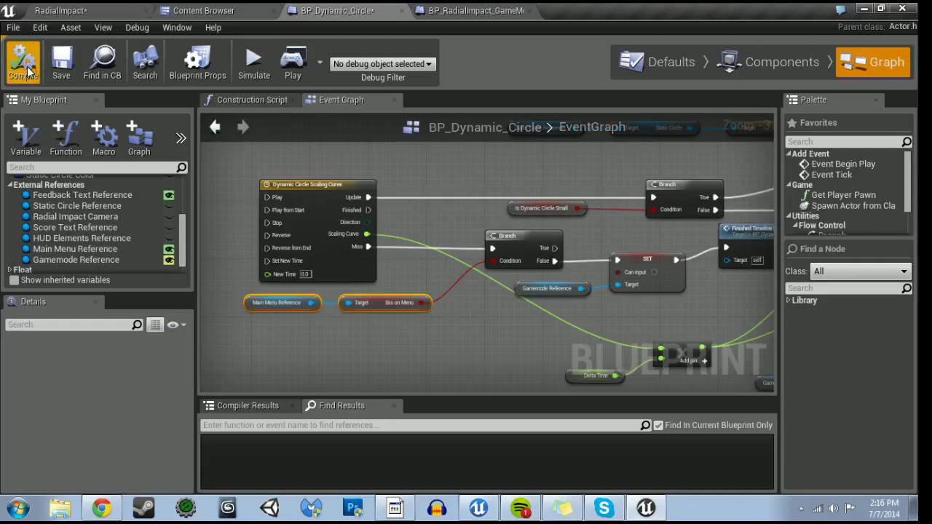
# - Compile and save the circle blueprint, then show frame rate in-game with 'stat fps'
pyautogui.click(80, 8)
pyautogui.hotkey('ctrl', 'shift', 's')
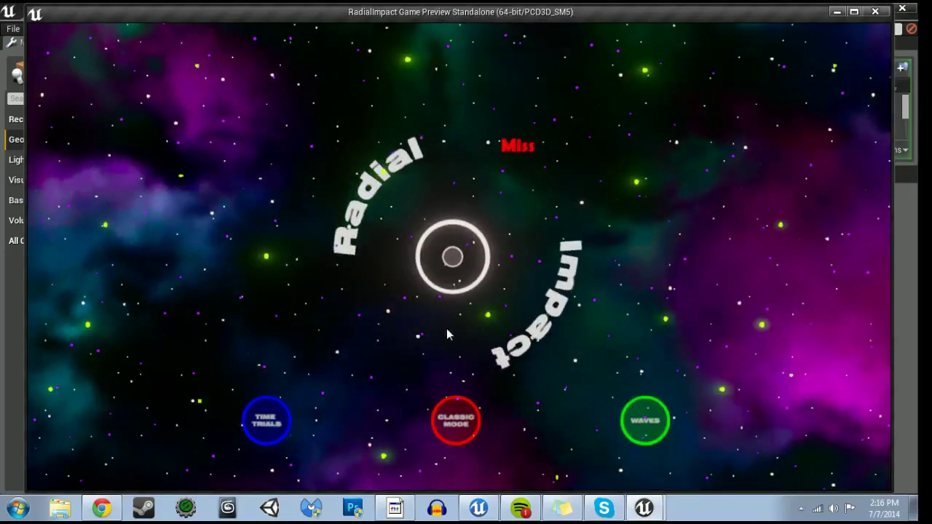
pyautogui.press('`')
pyautogui.write('stat fps')
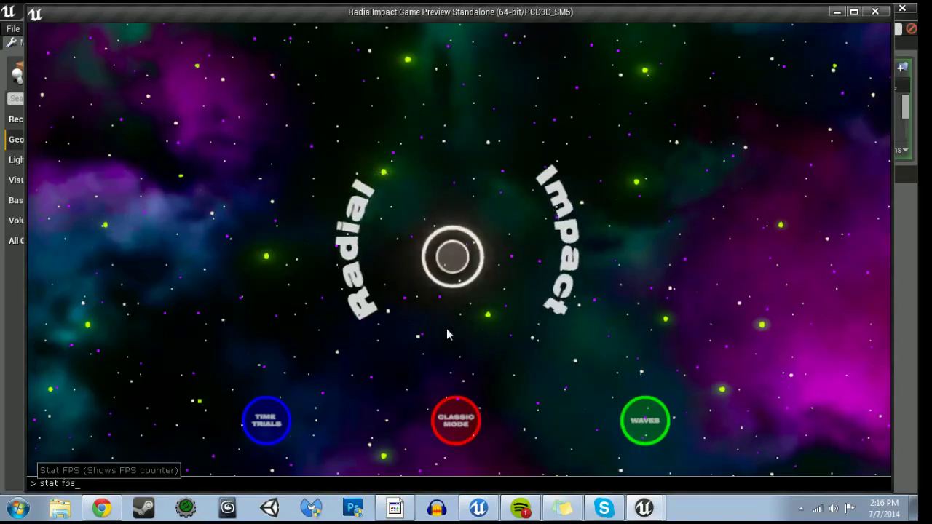
pyautogui.press('Return')
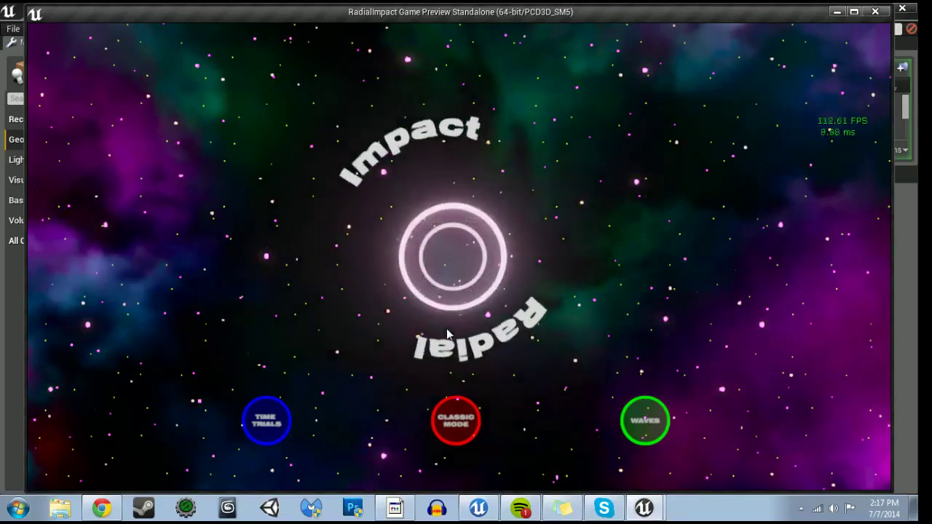
# - Play Classic Mode, restart it from the main menu, and score 100 by tapping rings
pyautogui.click(449, 418)
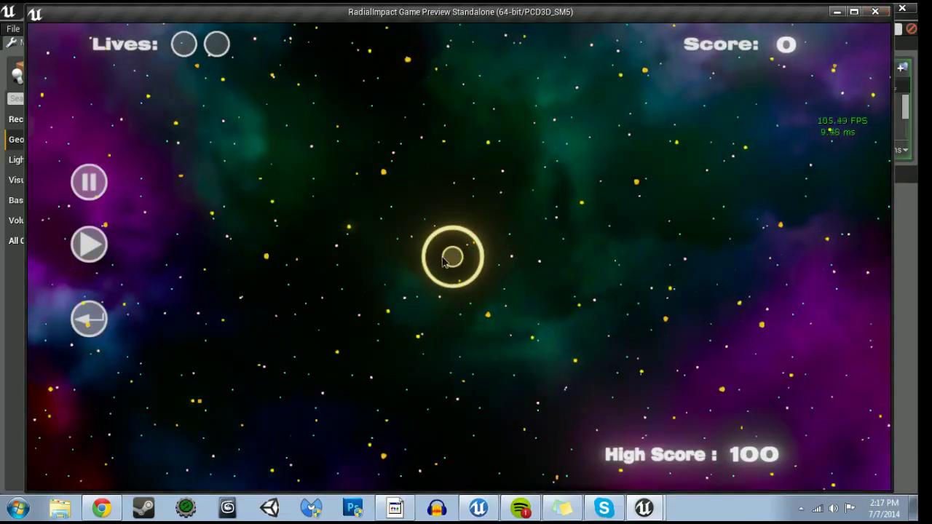
pyautogui.click(88, 323)
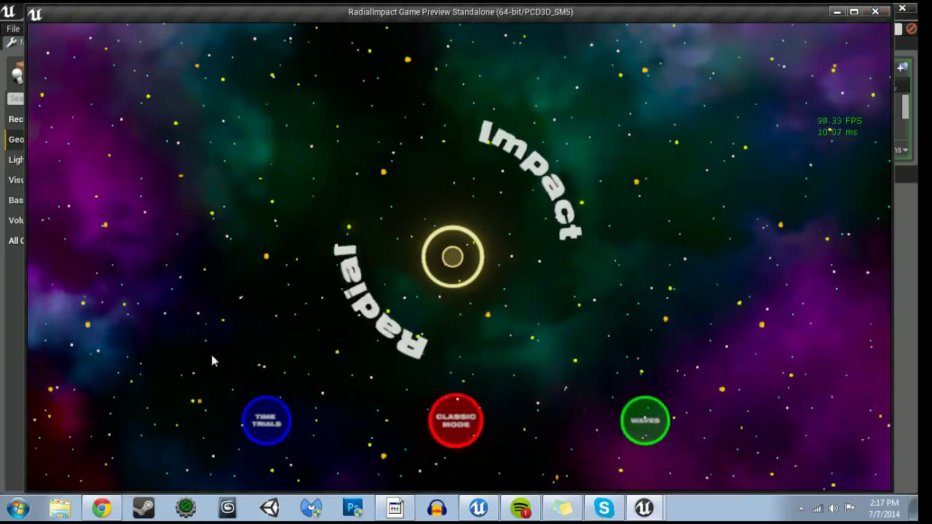
pyautogui.click(450, 264)
pyautogui.click(444, 262)
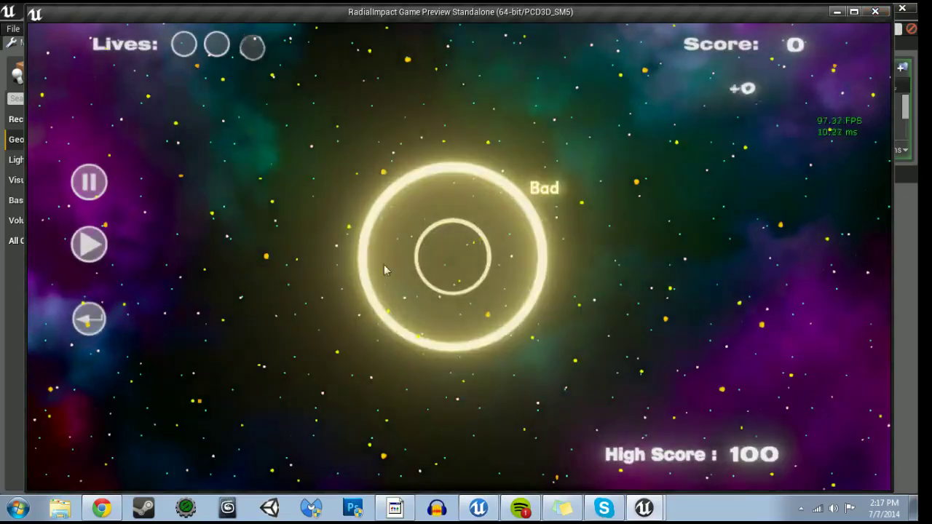
pyautogui.click(437, 256)
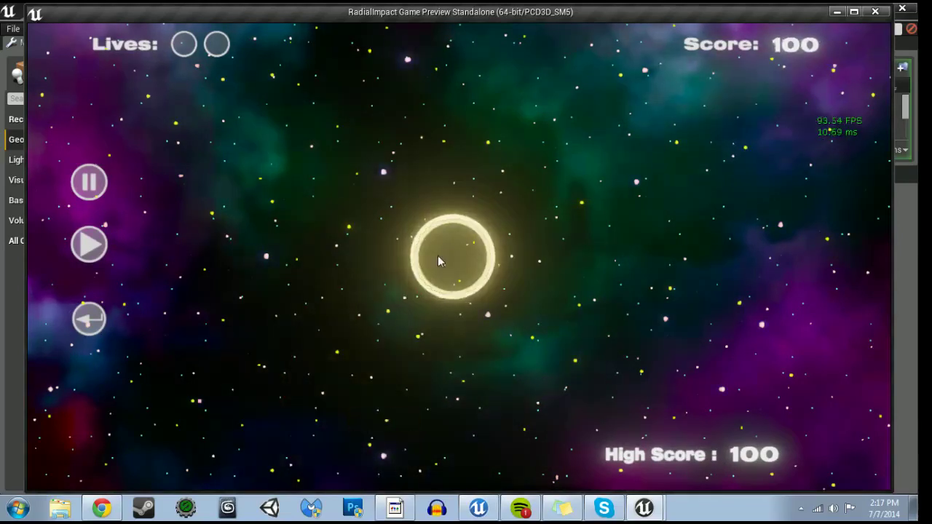
pyautogui.click(876, 12)
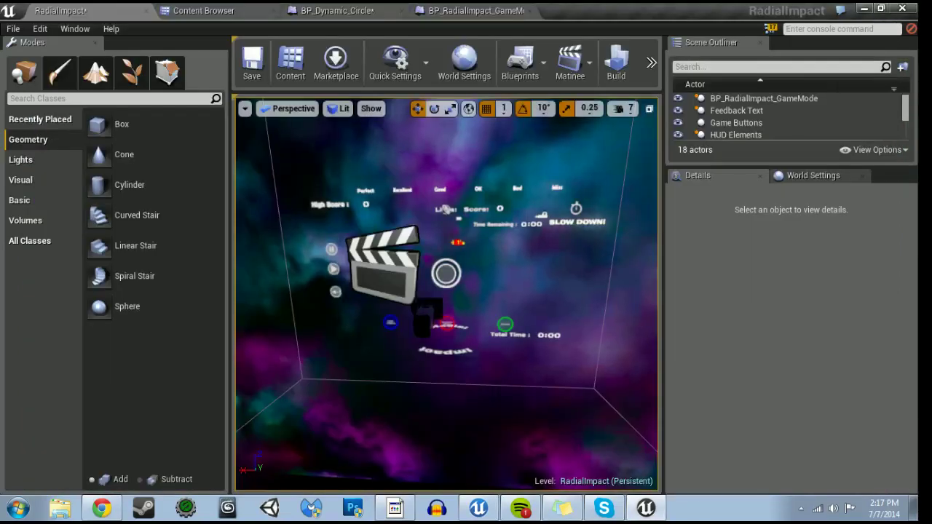
# - Glance at the GameMode blueprint and return to the BP_Dynamic_Circle graph
pyautogui.click(486, 8)
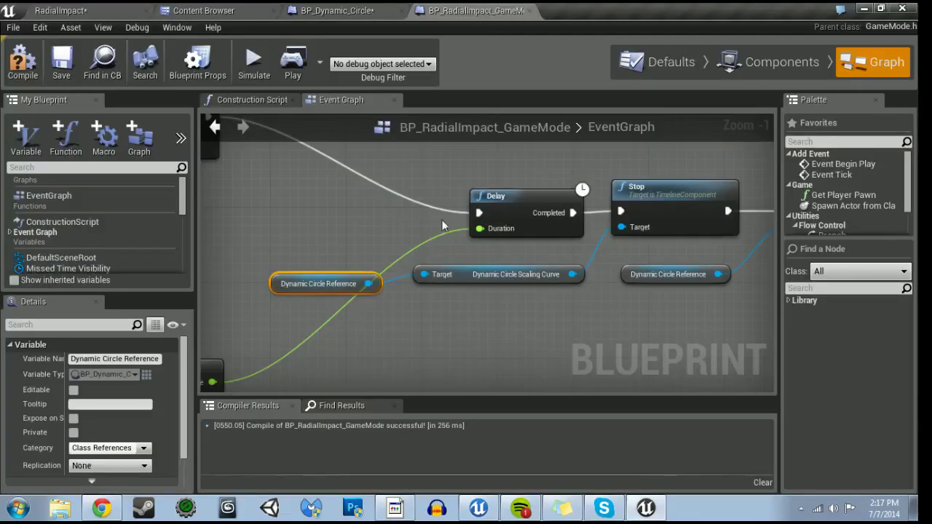
pyautogui.scroll(-11, 442, 219)
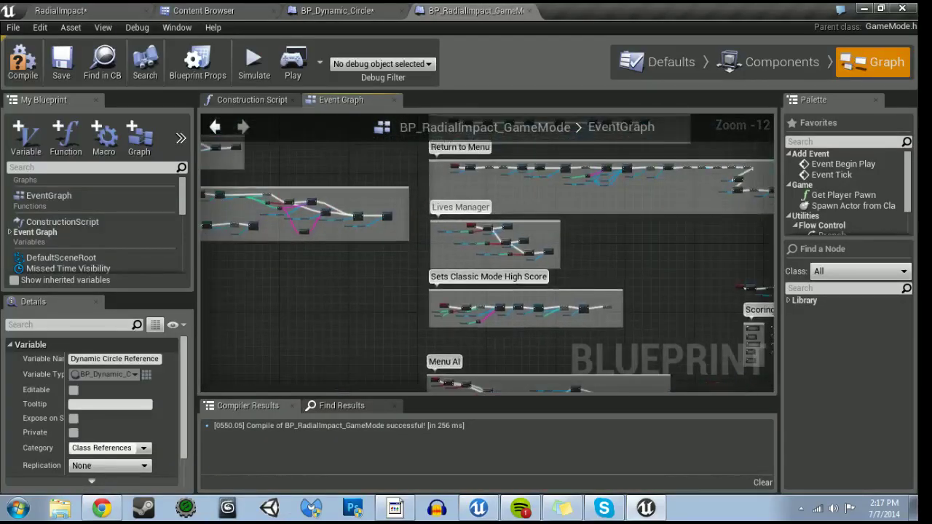
pyautogui.click(297, 8)
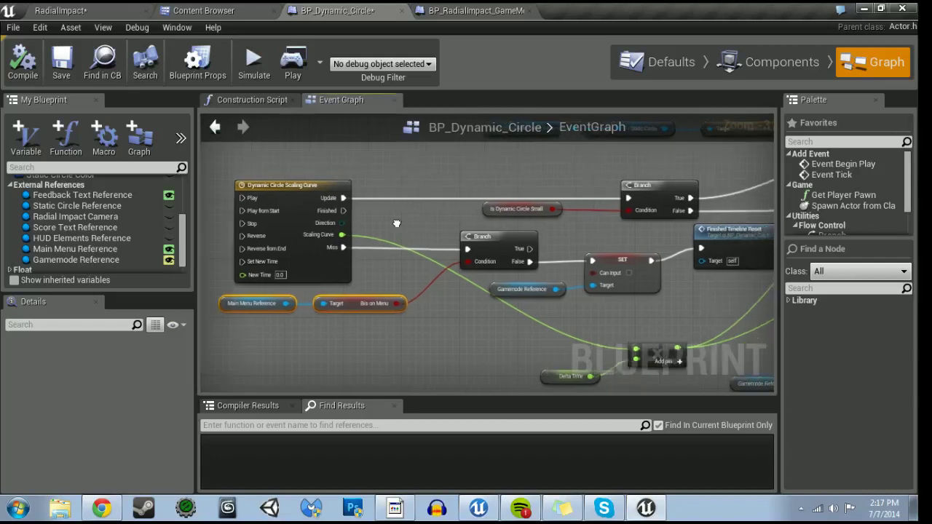
# - Zoom out and select the Finished Timeline Reset event in the circle graph
pyautogui.scroll(-1, 393, 229)
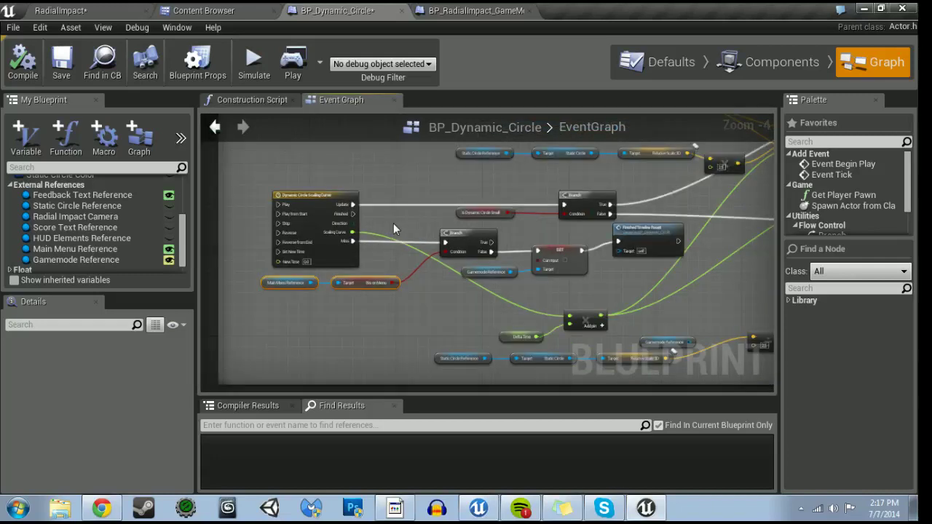
pyautogui.scroll(-7, 393, 228)
pyautogui.scroll(4, 449, 176)
pyautogui.click(469, 220)
pyautogui.click(469, 221)
pyautogui.scroll(8, 469, 220)
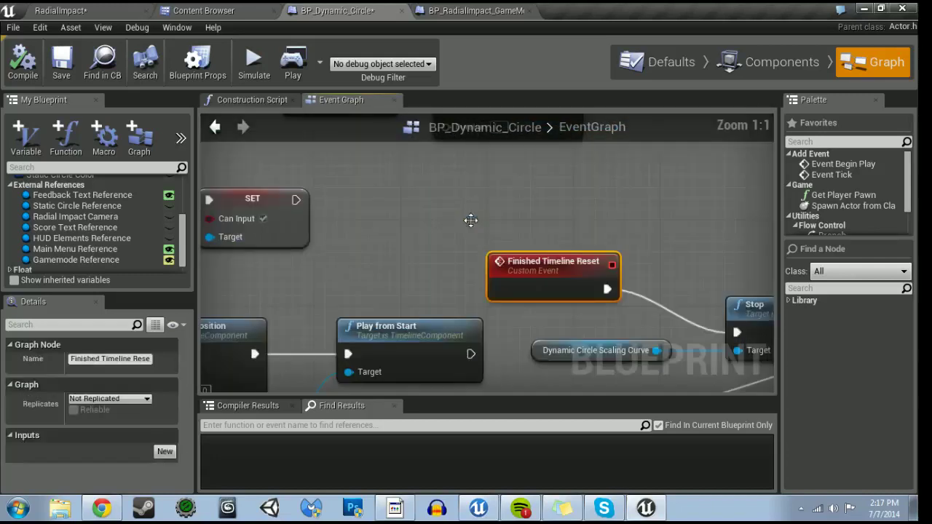
pyautogui.scroll(-3, 439, 206)
pyautogui.scroll(1, 439, 206)
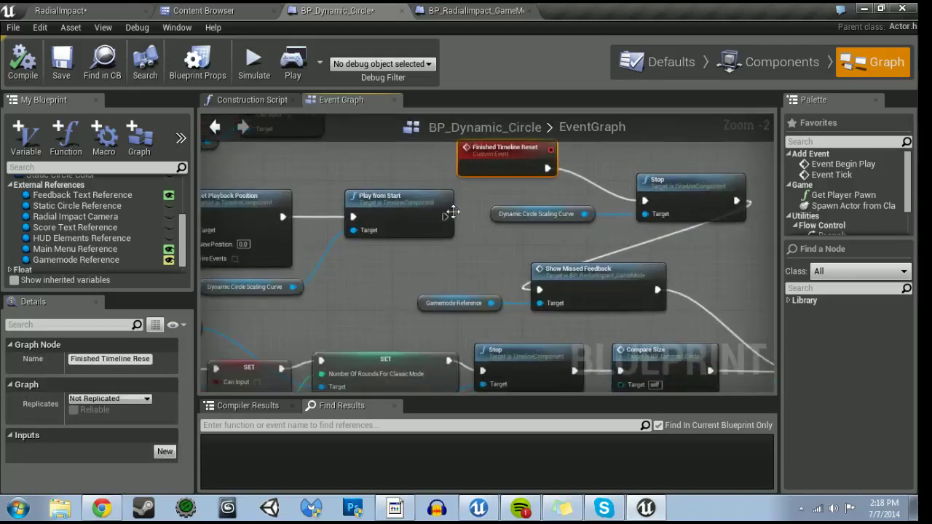
pyautogui.scroll(-1, 451, 210)
pyautogui.scroll(-3, 474, 253)
# - Wire Set Playback Position into Change Color, then compile and save BP_Dynamic_Circle
pyautogui.moveTo(526, 248); pyautogui.dragTo(512, 252, button='right')
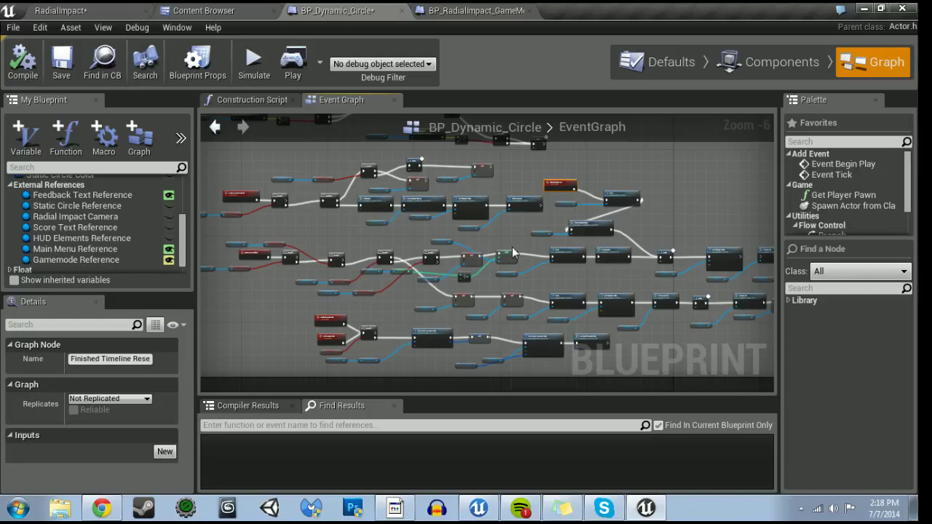
pyautogui.scroll(1, 393, 256)
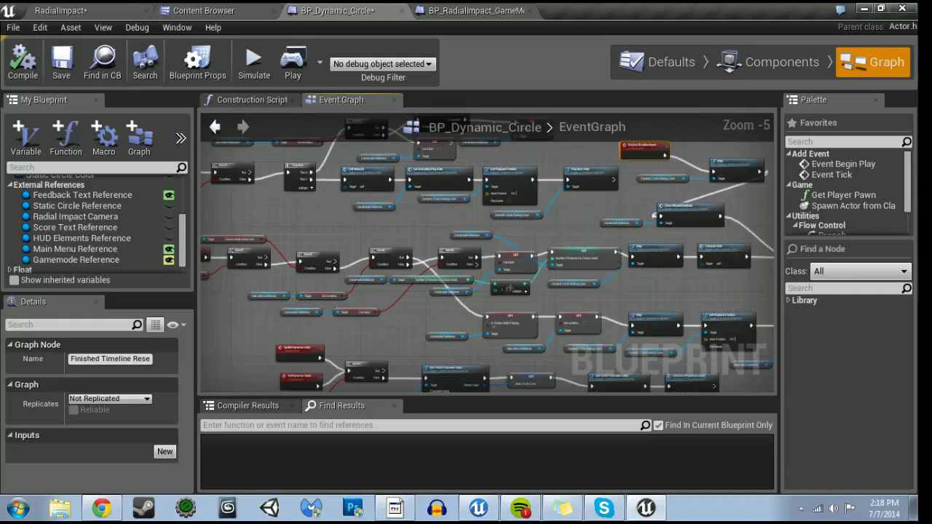
pyautogui.scroll(1, 581, 295)
pyautogui.moveTo(605, 296)
pyautogui.mouseDown(button='right')
pyautogui.moveTo(461, 318)
pyautogui.moveTo(514, 439)
pyautogui.moveTo(515, 389)
pyautogui.moveTo(480, 337)
pyautogui.moveTo(336, 336)
pyautogui.mouseUp(button='right')
pyautogui.moveTo(591, 288); pyautogui.dragTo(655, 289)
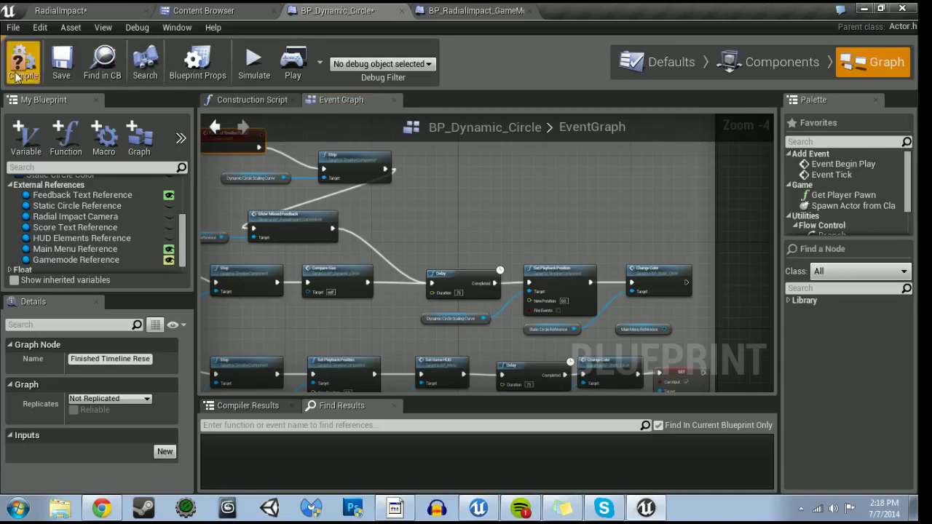
pyautogui.click(62, 58)
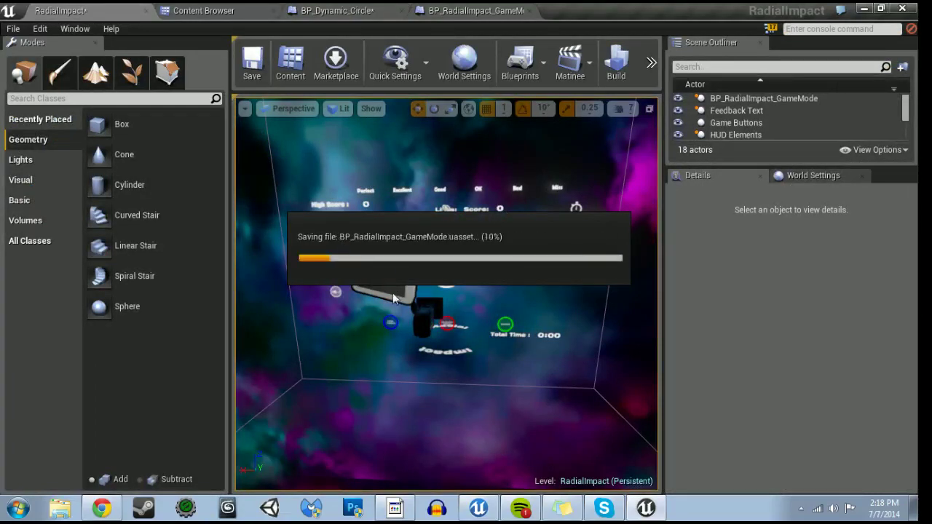
# - Play a Classic Mode standalone run to Game Over at score 100, then close it
pyautogui.moveTo(393, 298); pyautogui.dragTo(393, 299, button='right')
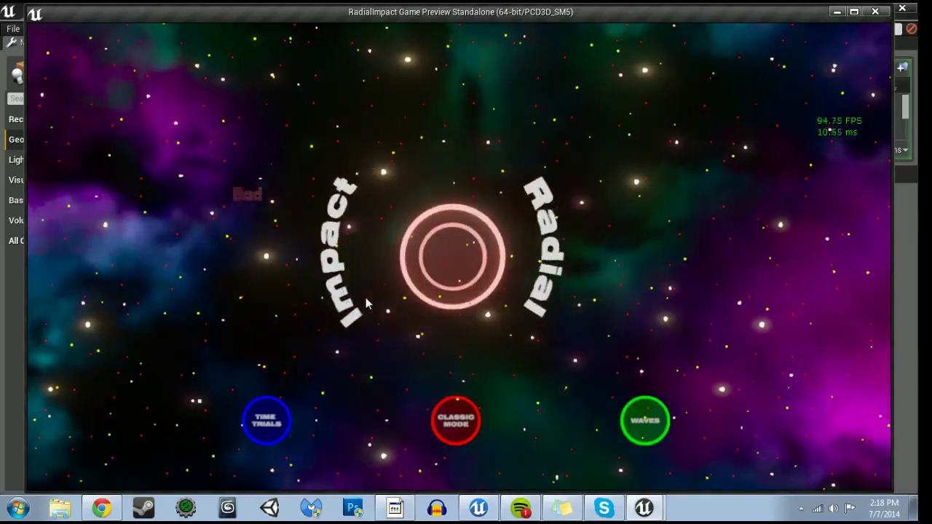
pyautogui.click(455, 422)
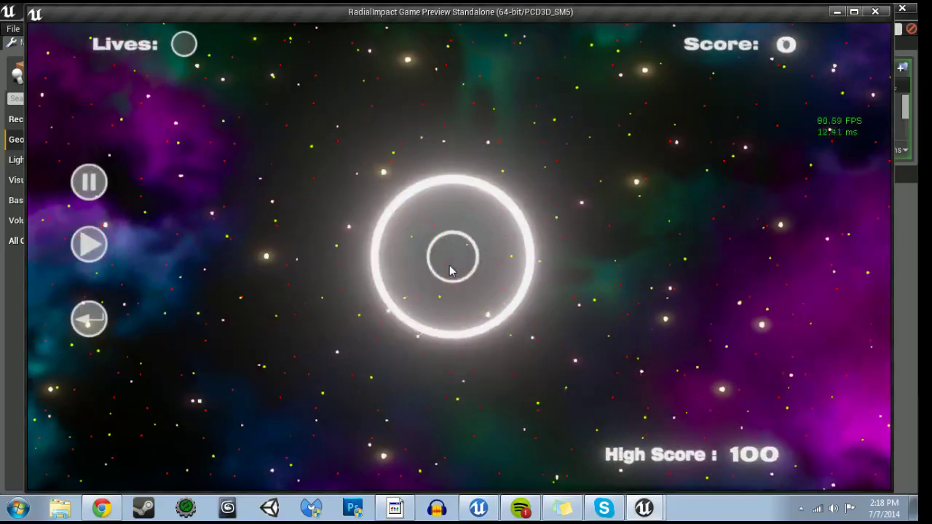
pyautogui.click(450, 271)
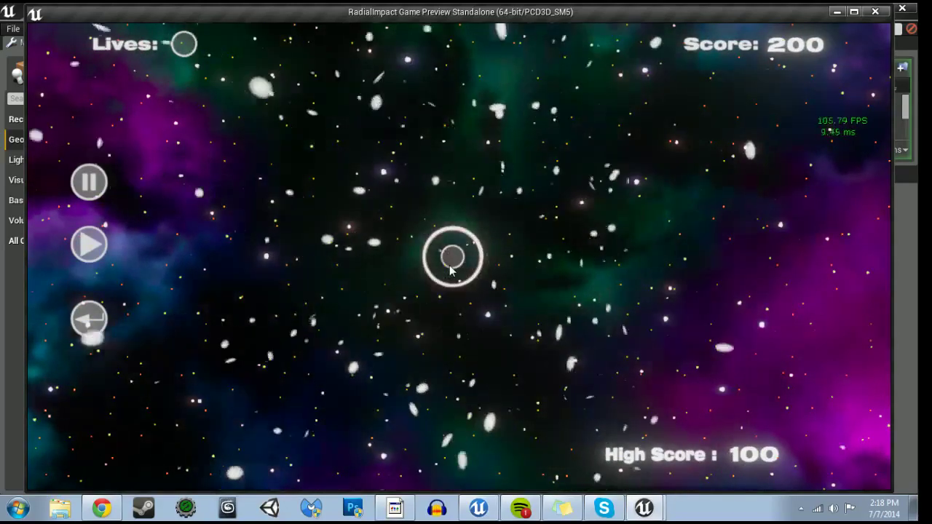
pyautogui.click(450, 271)
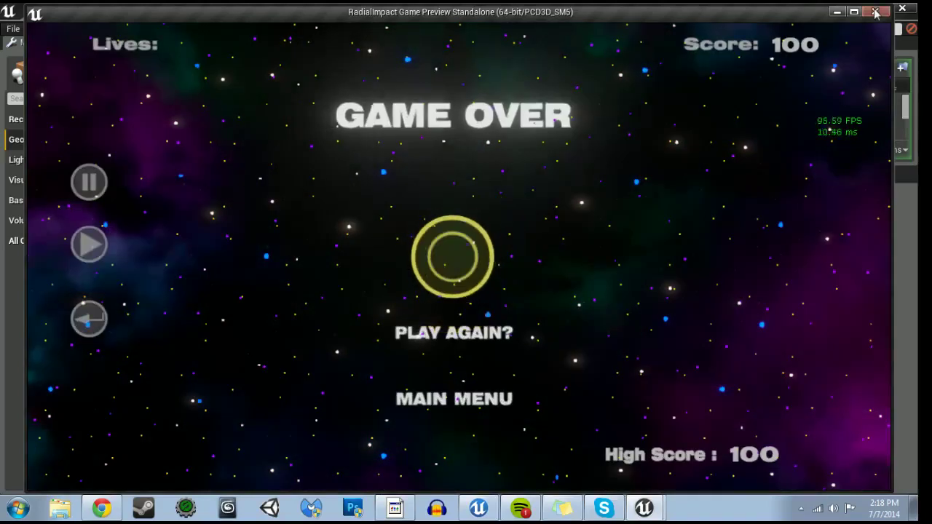
pyautogui.click(875, 13)
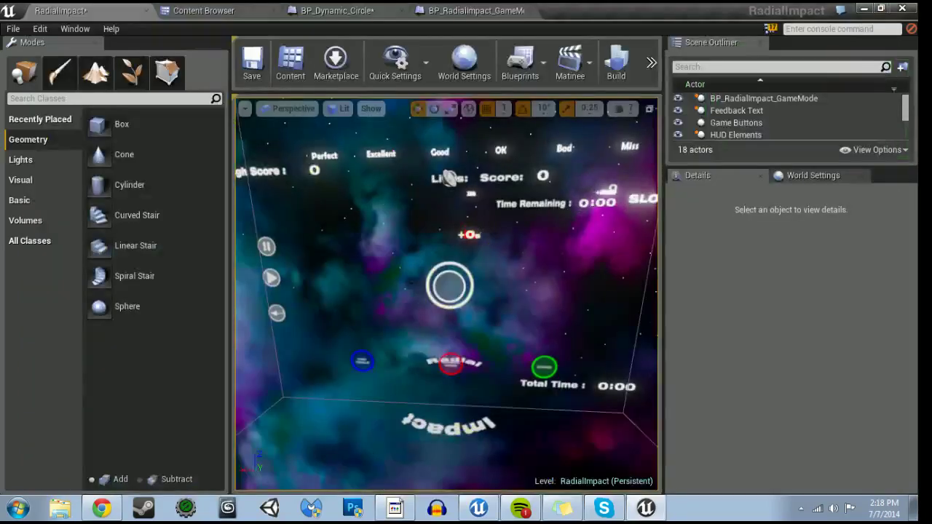
# - In BP_Dynamic_Circle, make room by moving Change Color and its Static Circle Reference right
pyautogui.click(465, 10)
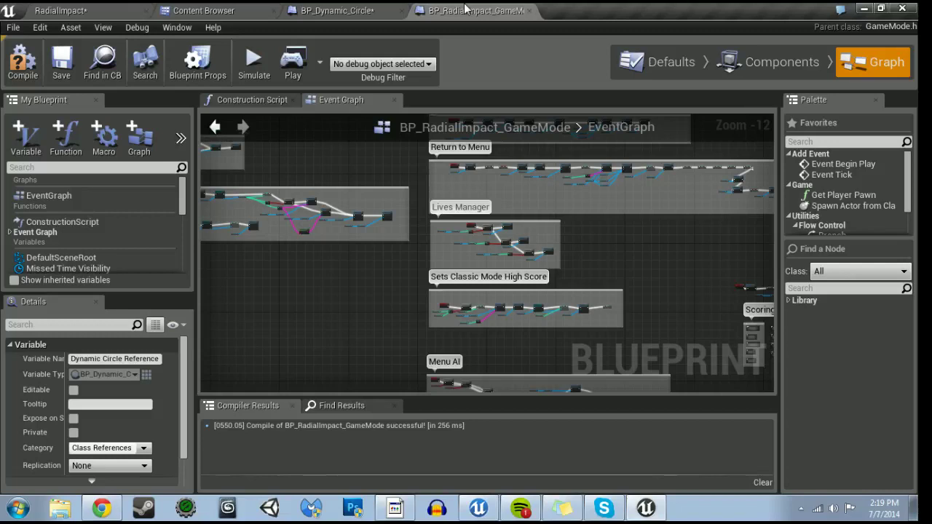
pyautogui.click(385, 8)
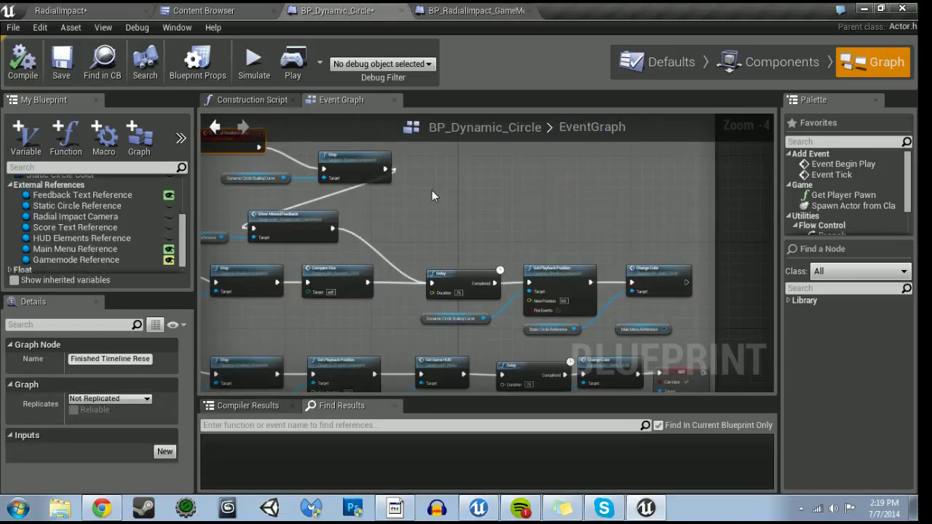
pyautogui.moveTo(432, 195); pyautogui.dragTo(428, 190, button='right')
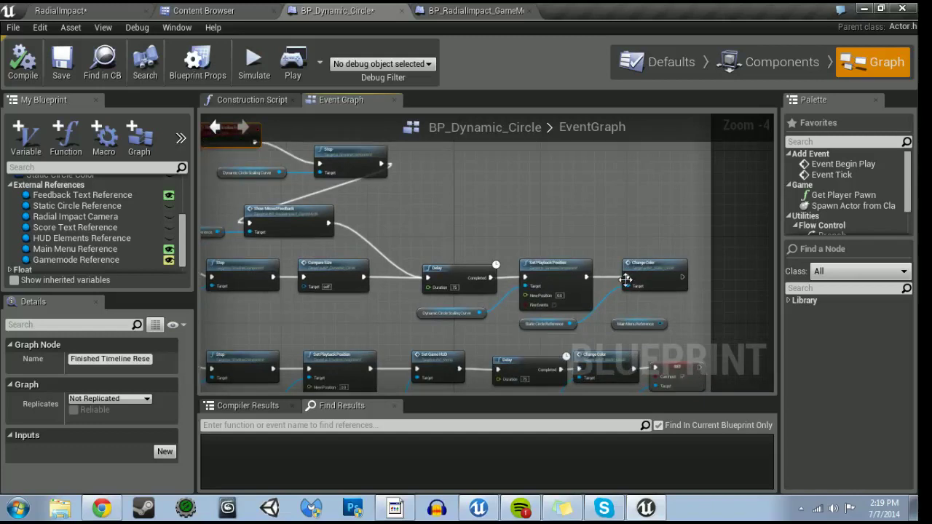
pyautogui.moveTo(477, 284); pyautogui.dragTo(492, 241, button='right')
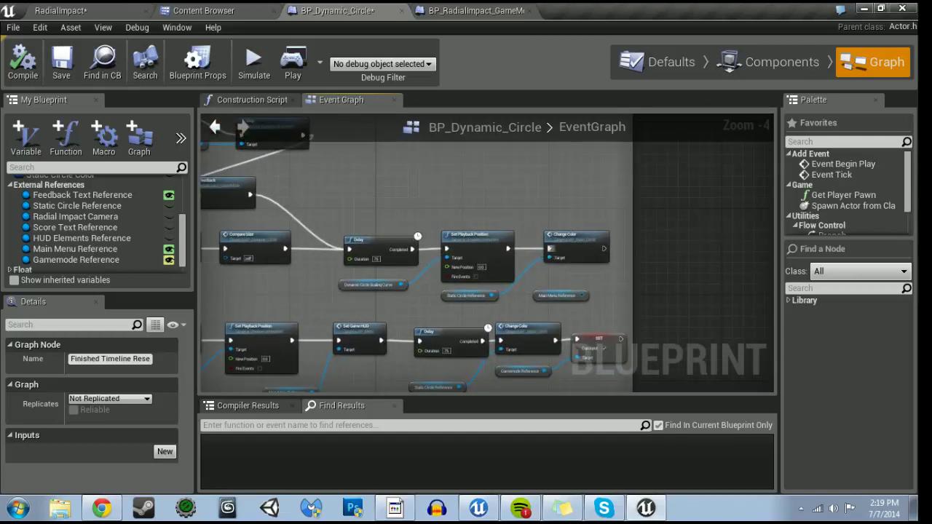
pyautogui.moveTo(421, 202); pyautogui.dragTo(473, 184, button='right')
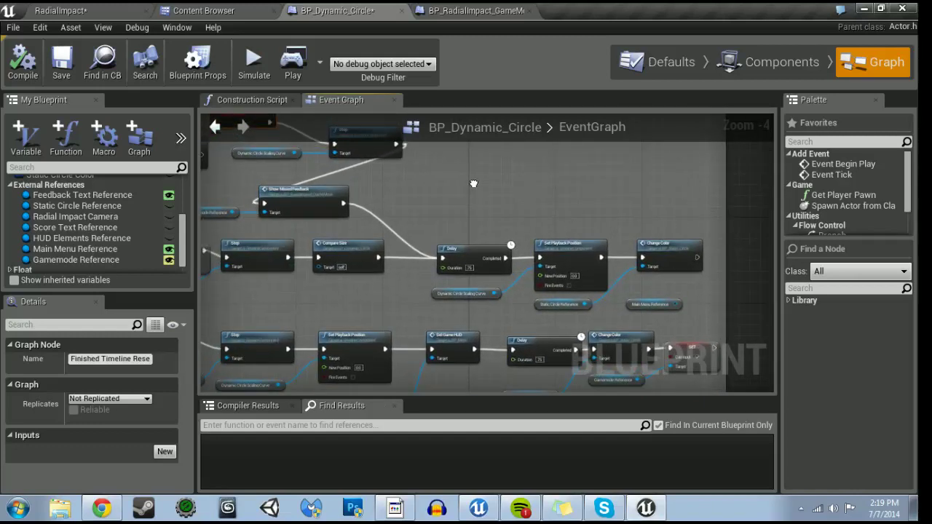
pyautogui.moveTo(484, 248); pyautogui.dragTo(492, 232, button='right')
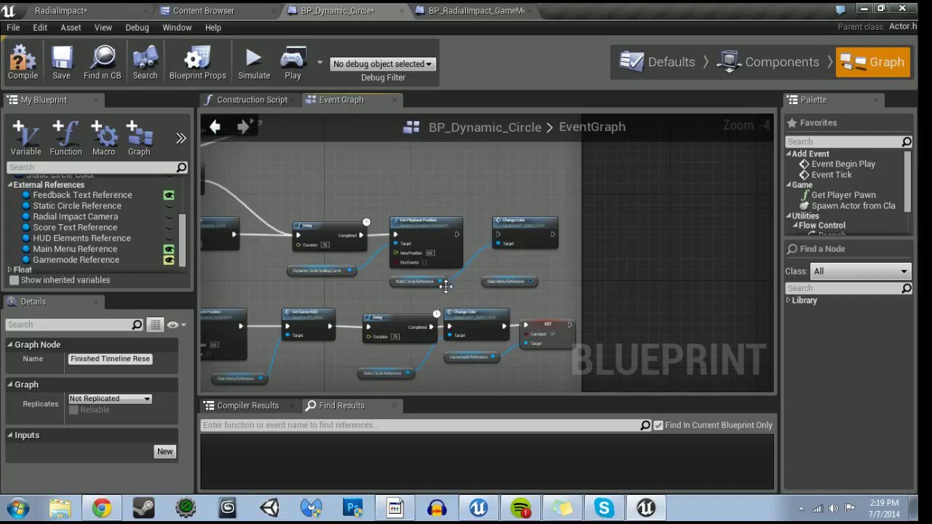
pyautogui.click(440, 283)
pyautogui.keyDown('ctrl'); pyautogui.click(515, 225); pyautogui.keyUp('ctrl')
pyautogui.moveTo(515, 225); pyautogui.dragTo(709, 227)
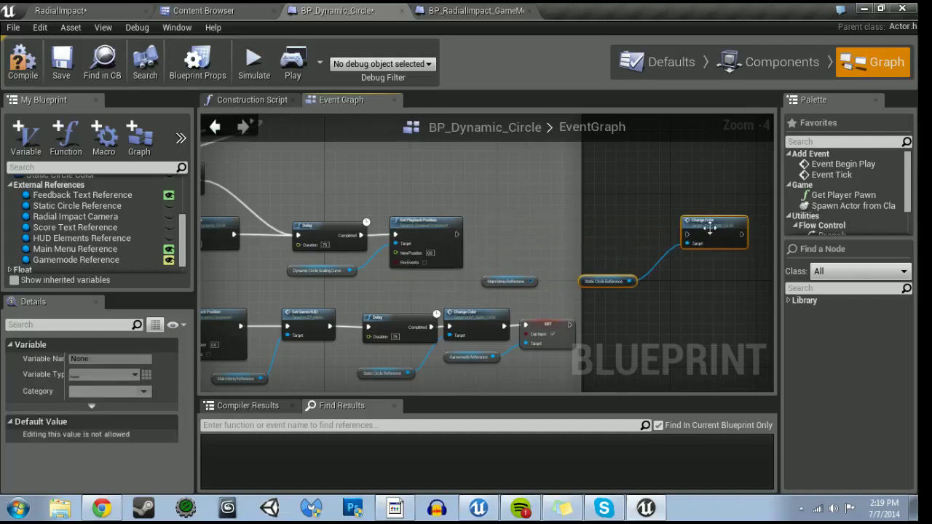
pyautogui.moveTo(482, 286)
pyautogui.mouseDown()
pyautogui.moveTo(406, 287)
pyautogui.moveTo(487, 275)
pyautogui.mouseUp()
# - Add a Get bIsOnMenu node from the Main Menu Reference and position both nodes
pyautogui.write('bis')
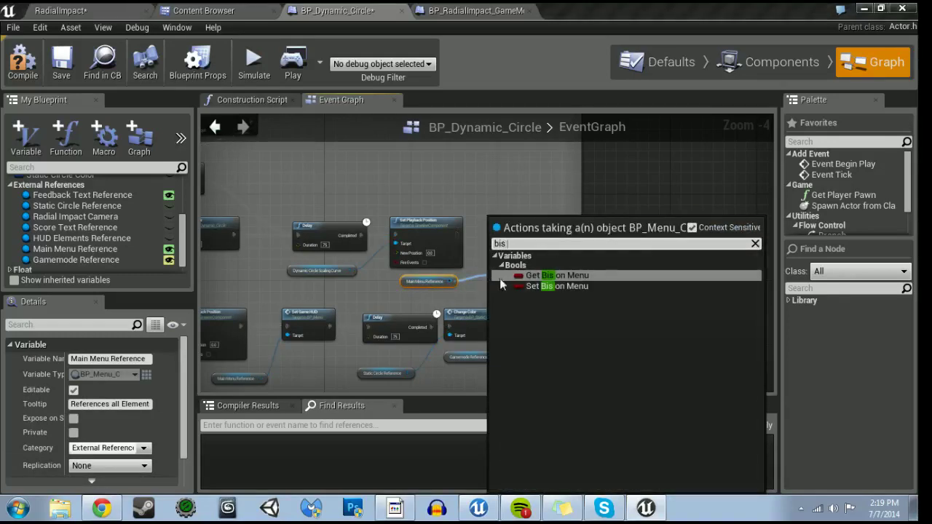
pyautogui.click(528, 276)
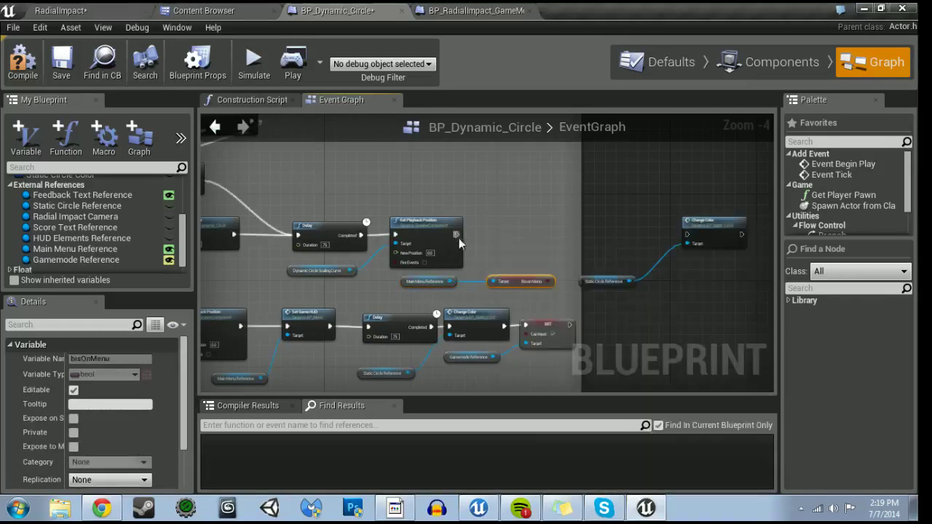
pyautogui.keyDown('ctrl'); pyautogui.click(492, 288); pyautogui.keyUp('ctrl')
pyautogui.moveTo(492, 288)
pyautogui.mouseDown()
pyautogui.moveTo(429, 290)
pyautogui.moveTo(499, 249)
pyautogui.mouseUp()
# - Insert a Branch on bIsOnMenu, wire its False output to Change Color, compile and save all
pyautogui.write('branch')
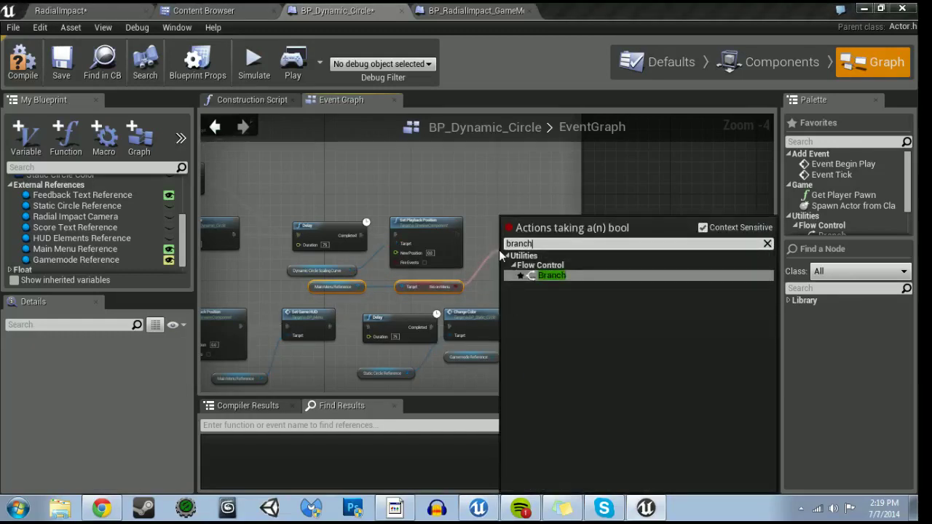
pyautogui.press('Return')
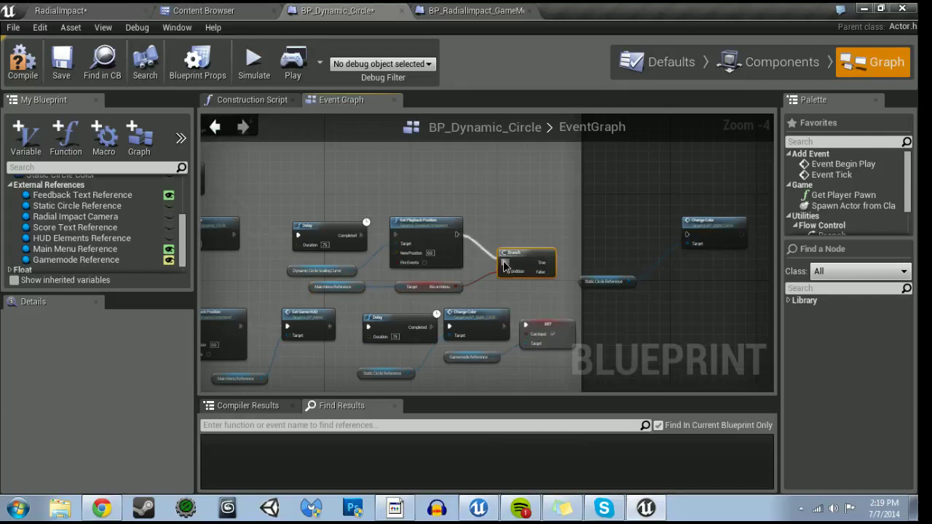
pyautogui.moveTo(524, 266)
pyautogui.mouseDown()
pyautogui.moveTo(518, 238)
pyautogui.moveTo(684, 247)
pyautogui.moveTo(688, 239)
pyautogui.mouseUp()
pyautogui.moveTo(623, 210); pyautogui.dragTo(699, 307)
pyautogui.moveTo(709, 222)
pyautogui.mouseDown()
pyautogui.moveTo(676, 238)
pyautogui.moveTo(624, 232)
pyautogui.mouseUp()
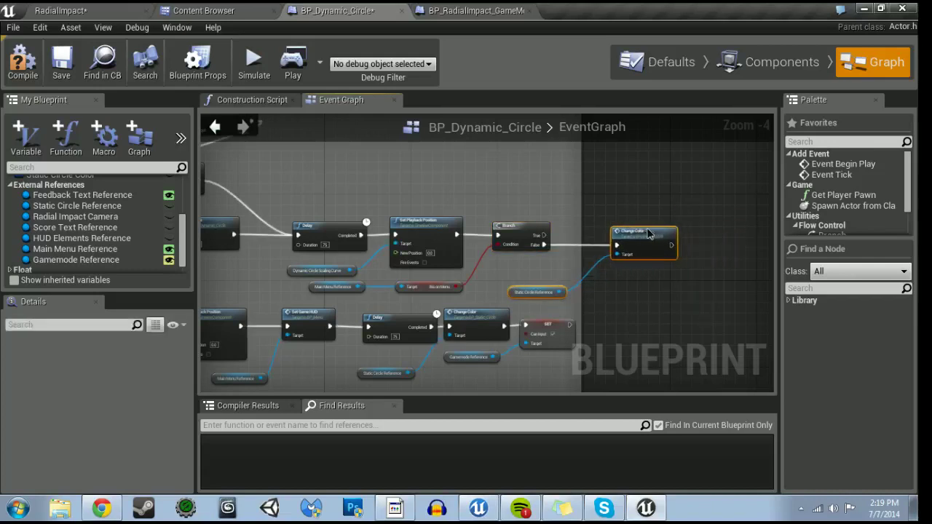
pyautogui.click(25, 64)
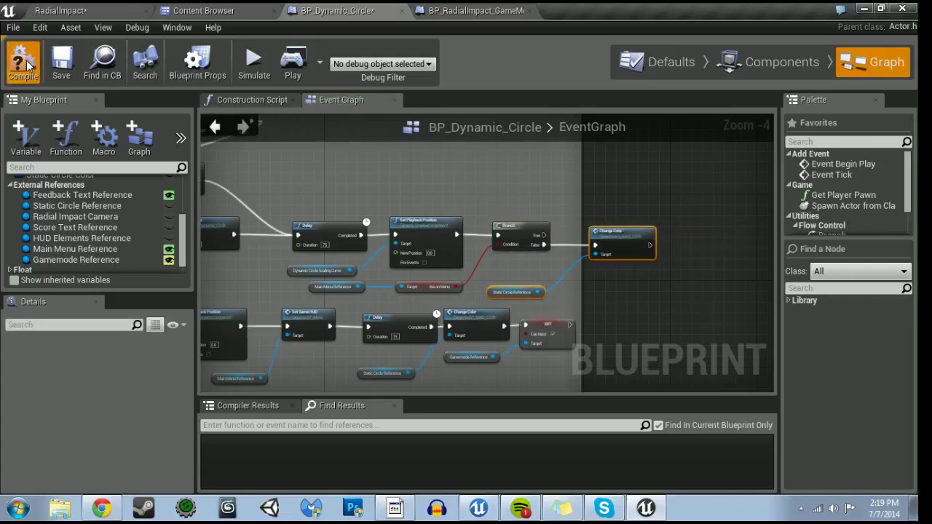
pyautogui.click(60, 10)
pyautogui.hotkey('ctrl', 'shift', 's')
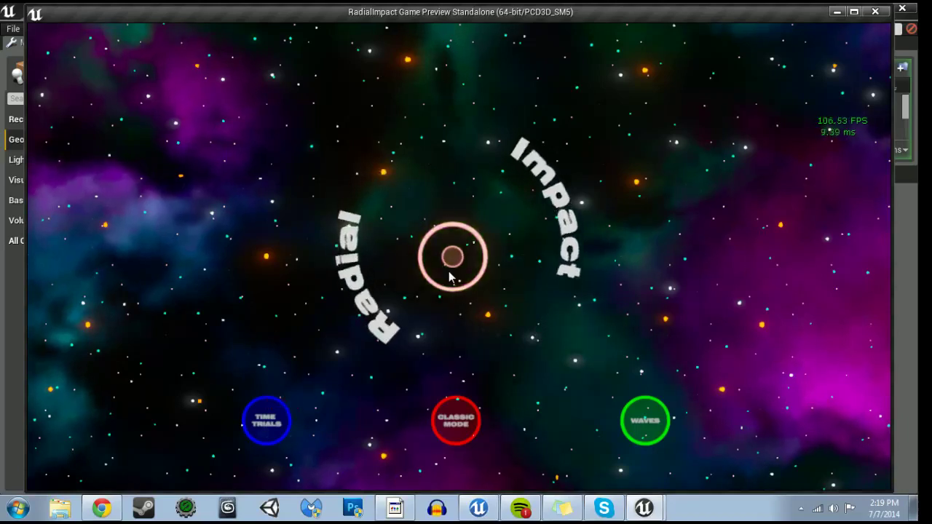
# - Start a Classic Mode game, lose to Game Over, and choose Play Again
pyautogui.click(449, 276)
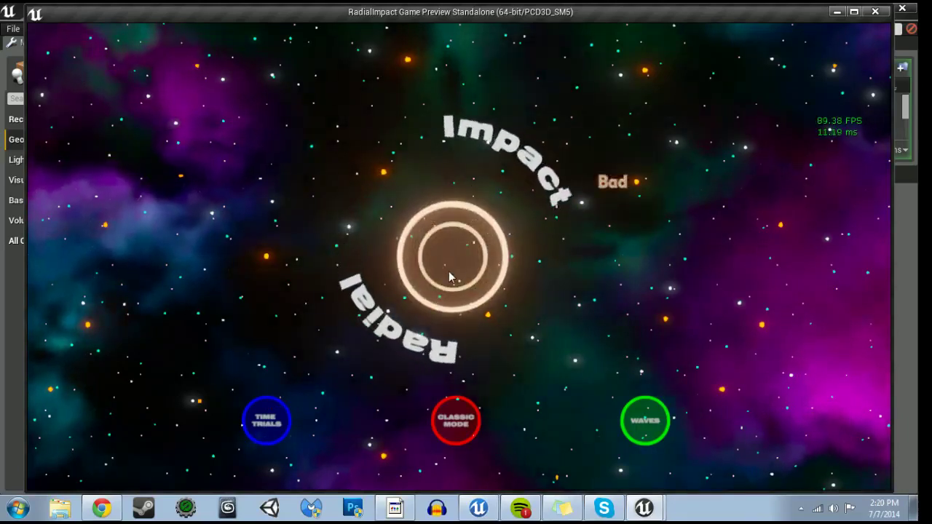
pyautogui.click(452, 266)
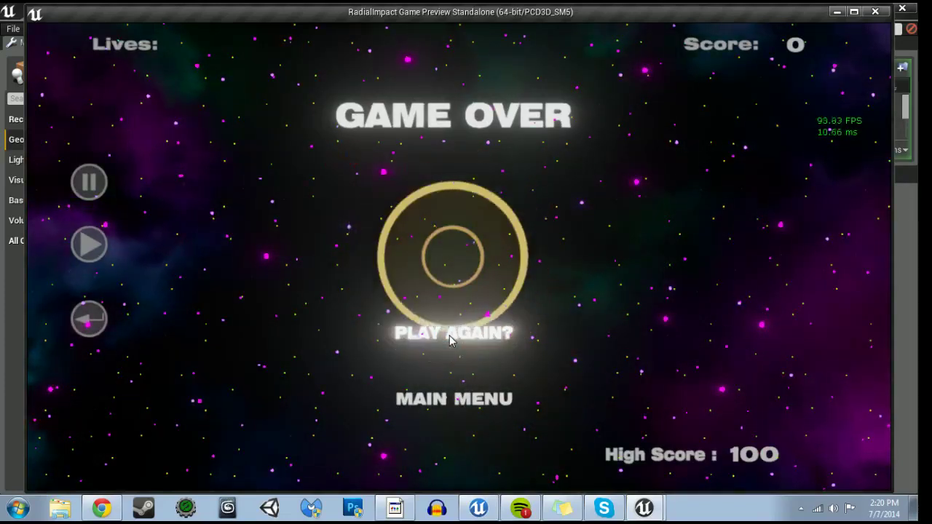
pyautogui.click(450, 339)
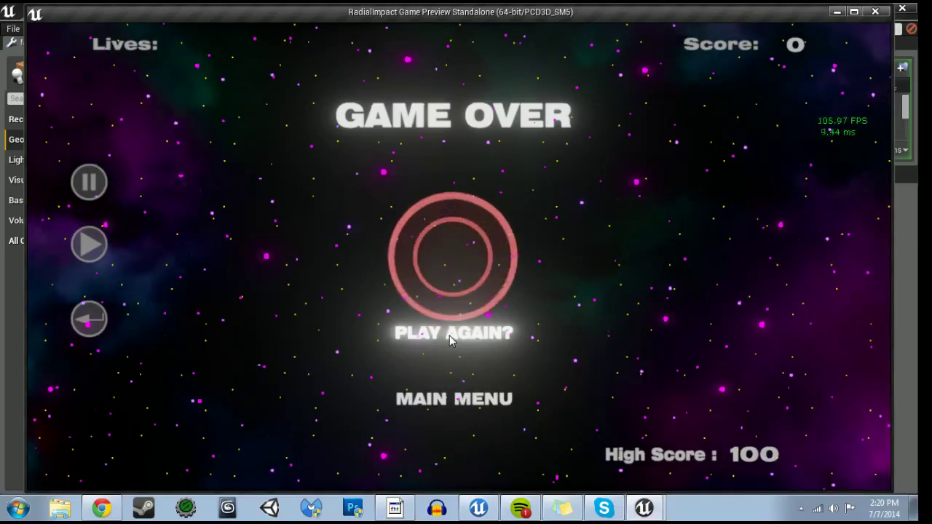
pyautogui.click(450, 337)
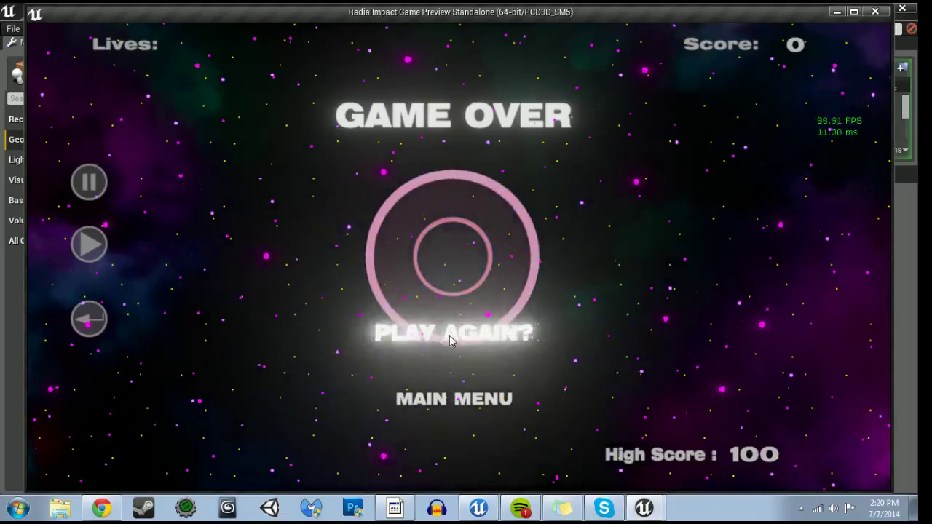
# - Play the restarted run, losing two lives and scoring a Perfect, then end the preview and save
pyautogui.click(454, 275)
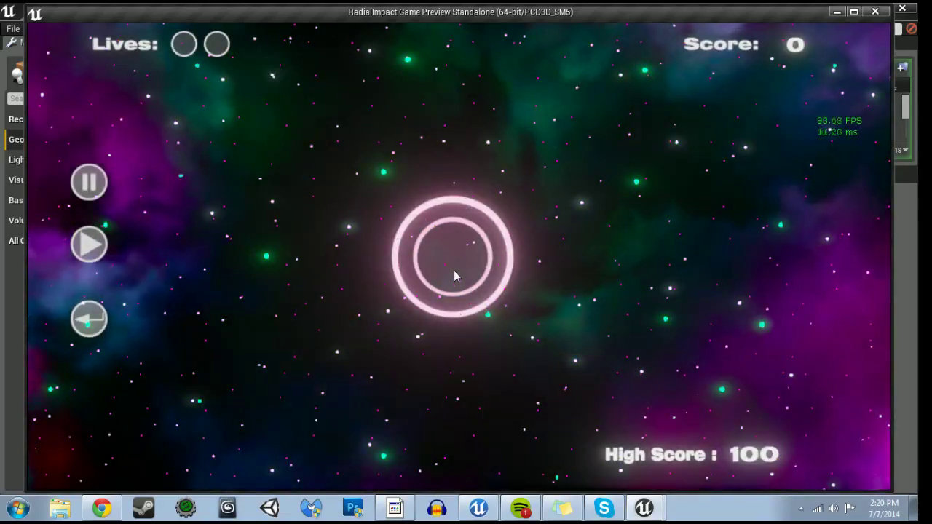
pyautogui.click(449, 260)
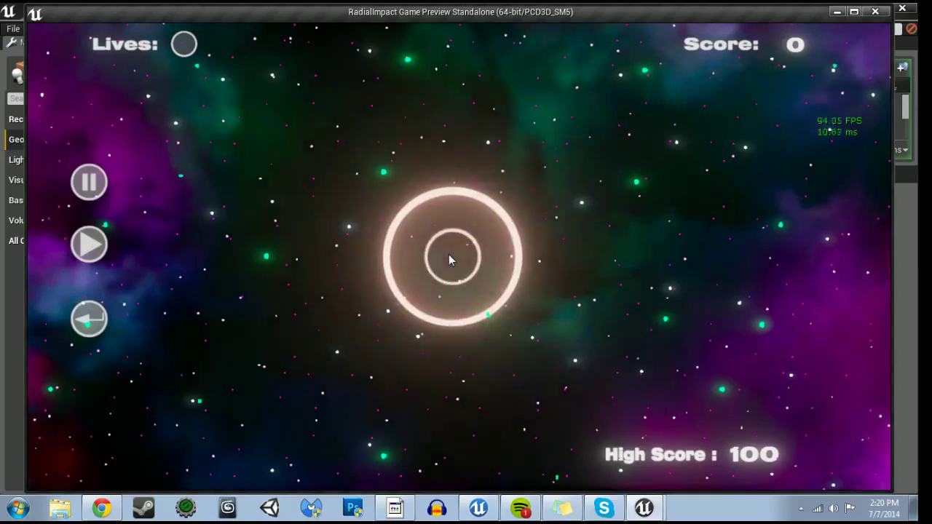
pyautogui.click(449, 260)
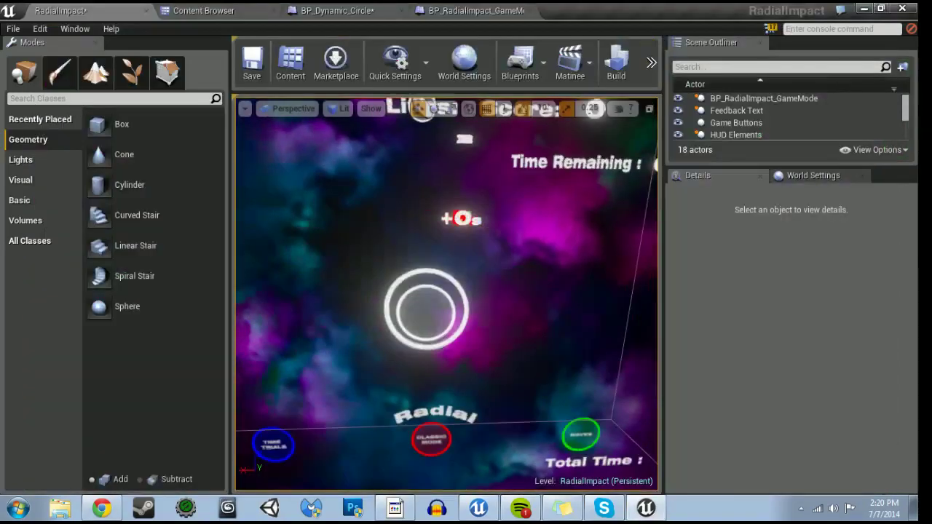
pyautogui.hotkey('ctrl', 'shift', 's')
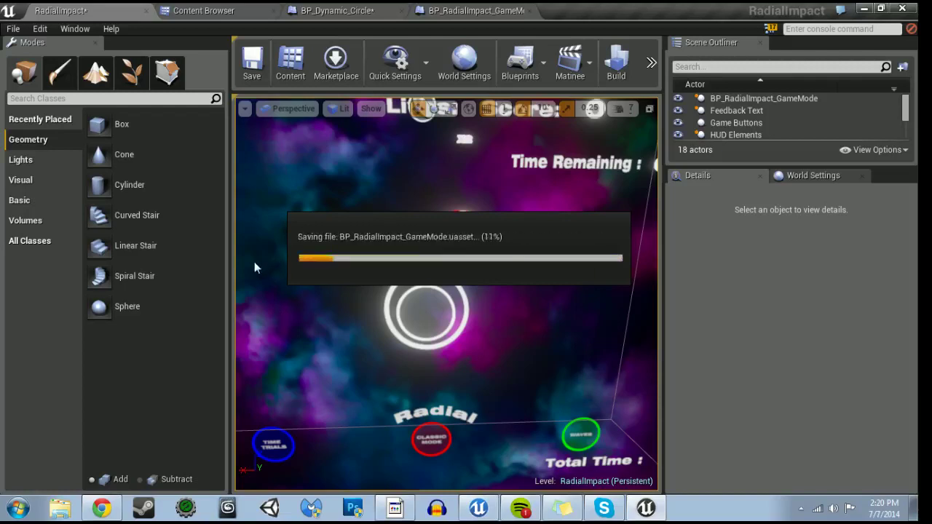
# - Look over the RadialImpact GameMode event graph
pyautogui.click(331, 9)
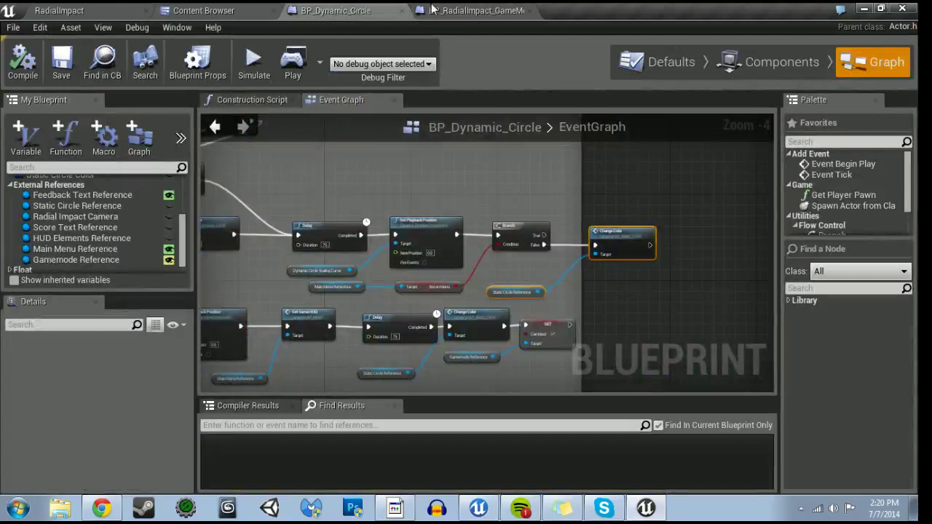
pyautogui.moveTo(431, 9); pyautogui.dragTo(313, 10)
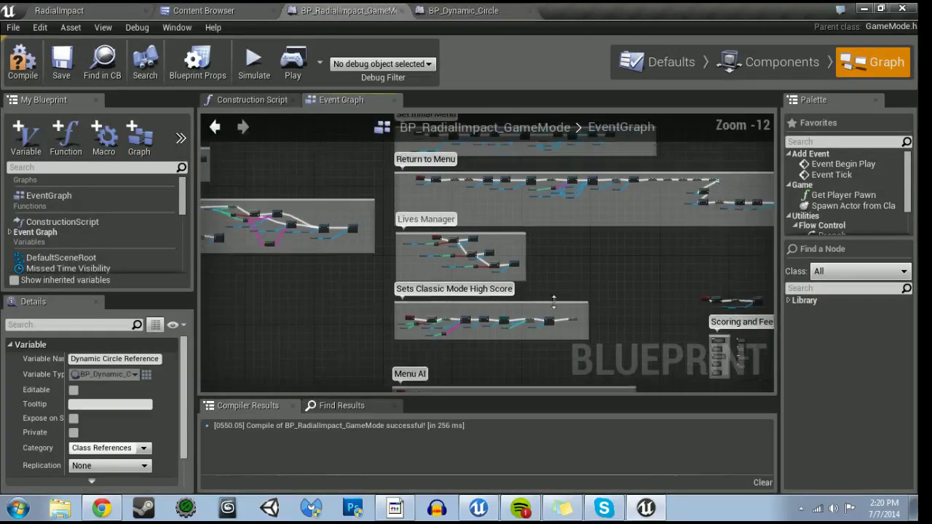
pyautogui.moveTo(553, 302); pyautogui.dragTo(391, 229, button='right')
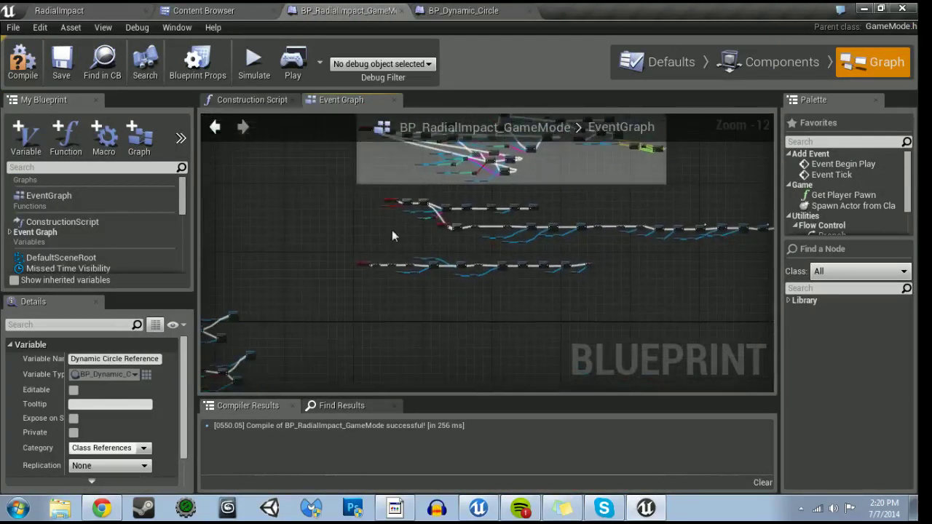
pyautogui.scroll(7, 367, 233)
pyautogui.scroll(2, 364, 234)
# - Open BP_HUDElements from the BluePrints folder in the Content Browser
pyautogui.click(154, 9)
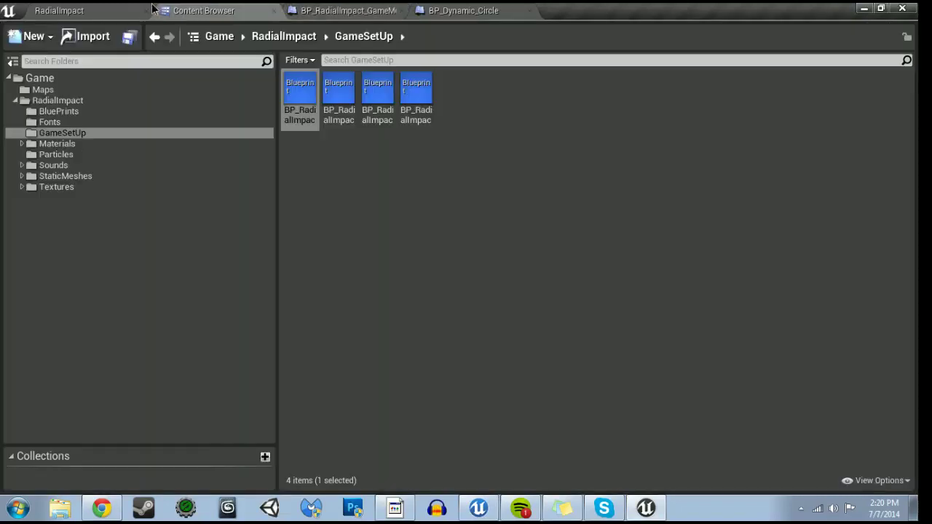
pyautogui.click(54, 112)
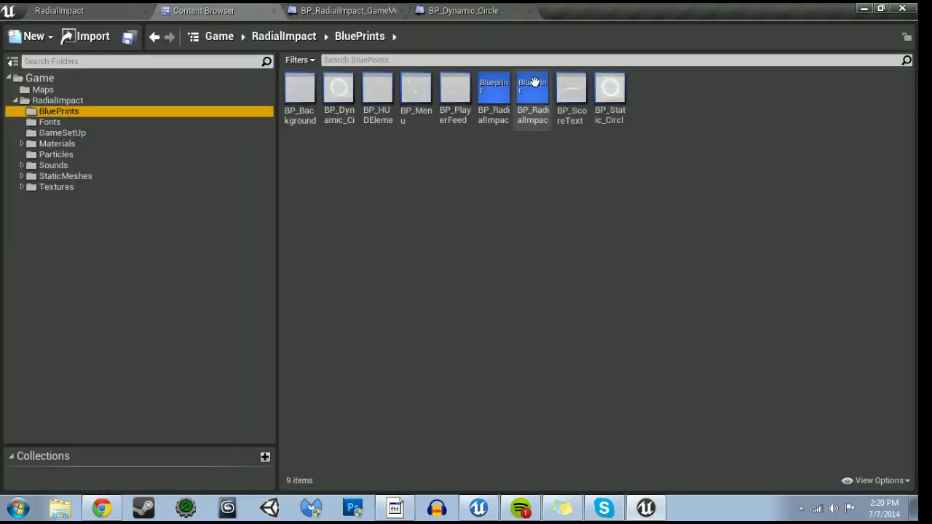
pyautogui.doubleClick(393, 115)
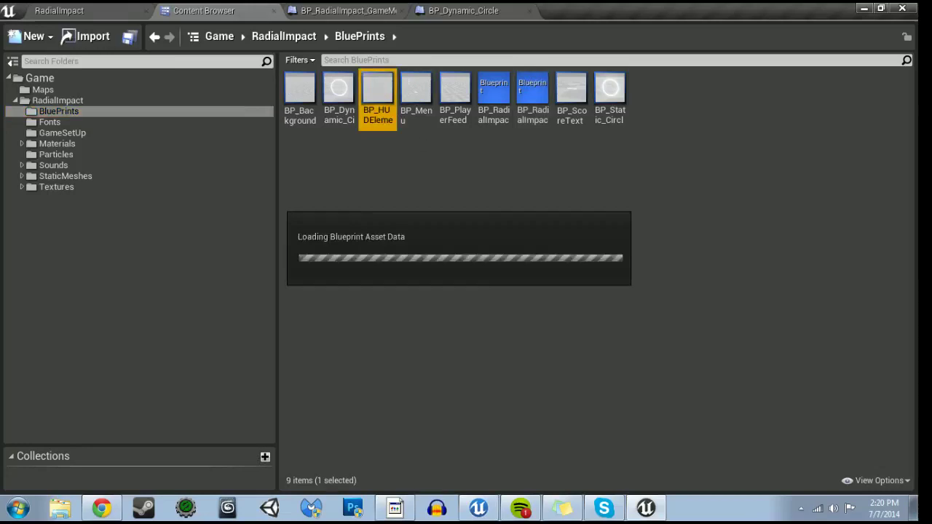
pyautogui.scroll(-12, 399, 251)
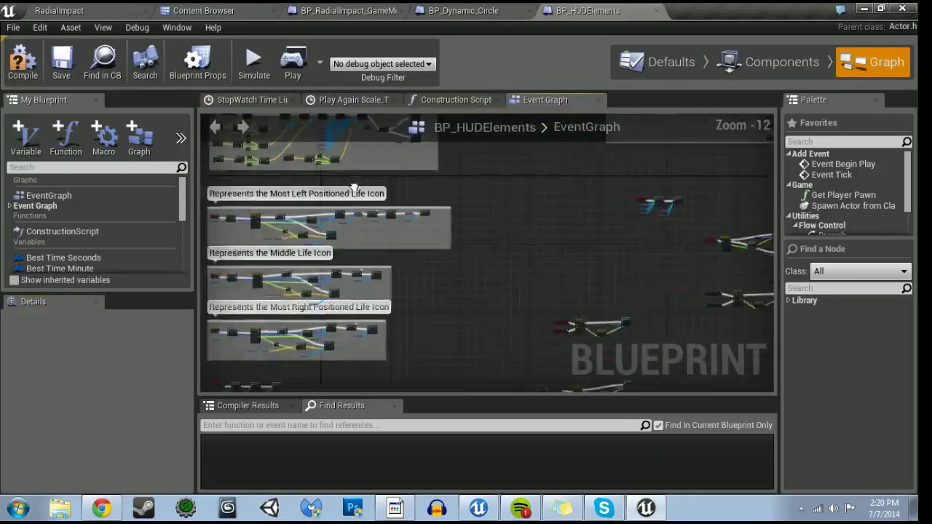
# - Review BP_HUDElements' Play Again Scale, branch and Set Scalar Parameter nodes
pyautogui.moveTo(353, 187); pyautogui.dragTo(186, 176, button='right')
pyautogui.scroll(5, 383, 275)
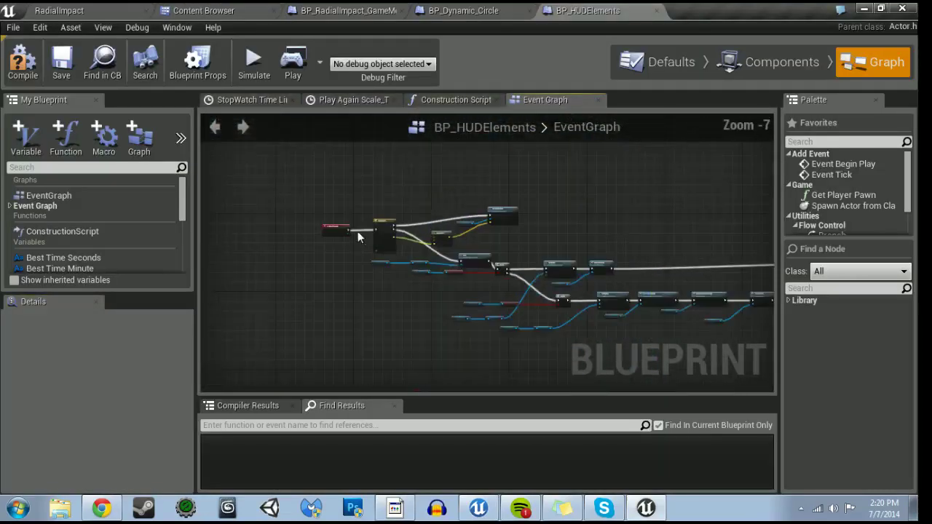
pyautogui.scroll(2, 313, 252)
pyautogui.scroll(1, 356, 269)
pyautogui.moveTo(496, 302); pyautogui.dragTo(450, 288, button='right')
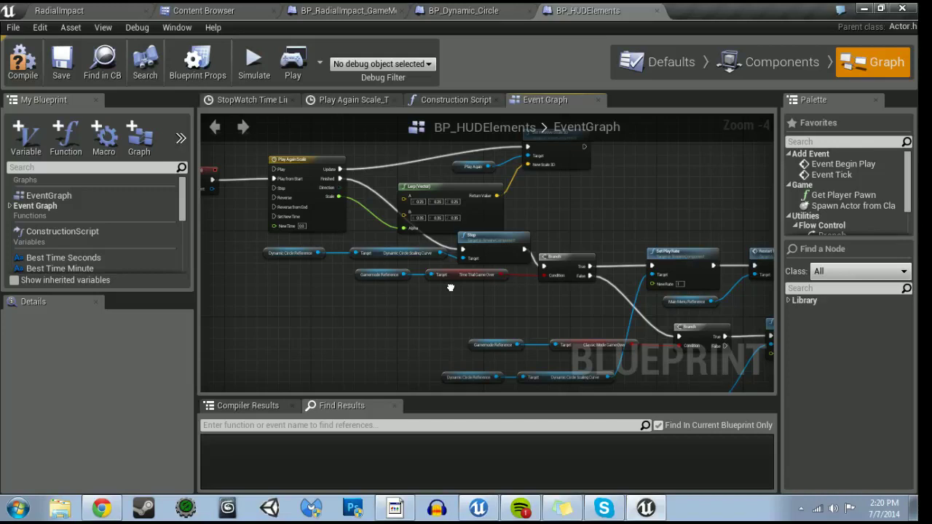
pyautogui.moveTo(451, 287); pyautogui.dragTo(433, 284, button='right')
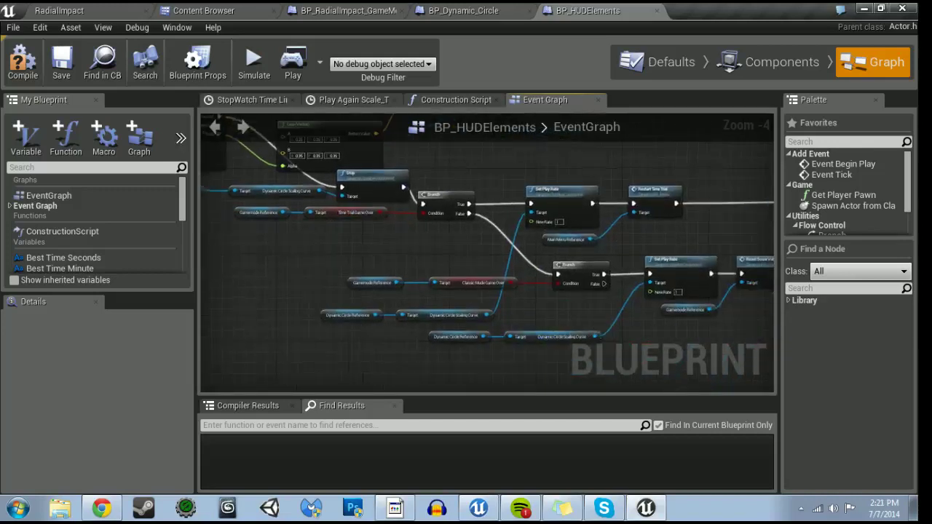
pyautogui.scroll(1, 420, 310)
pyautogui.scroll(1, 488, 294)
pyautogui.scroll(-1, 488, 294)
pyautogui.scroll(-1, 488, 298)
pyautogui.scroll(-1, 488, 303)
pyautogui.scroll(1, 446, 305)
pyautogui.moveTo(447, 305); pyautogui.dragTo(480, 323, button='right')
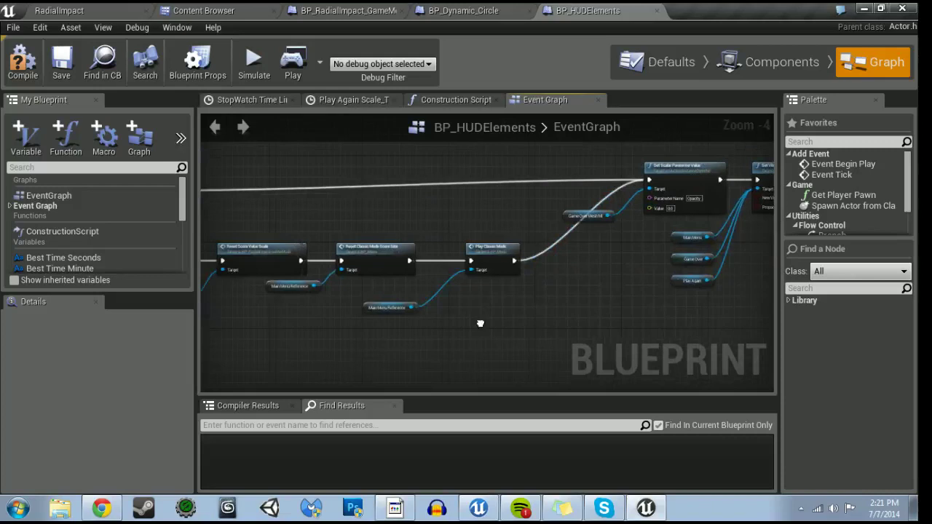
# - Open the BP_Menu blueprint from the project's asset list
pyautogui.click(235, 11)
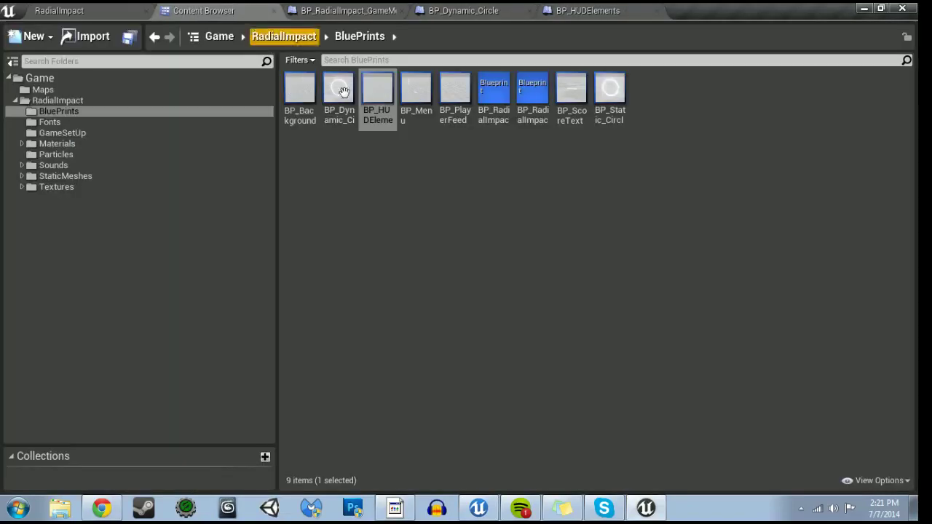
pyautogui.click(426, 104)
pyautogui.doubleClick(426, 104)
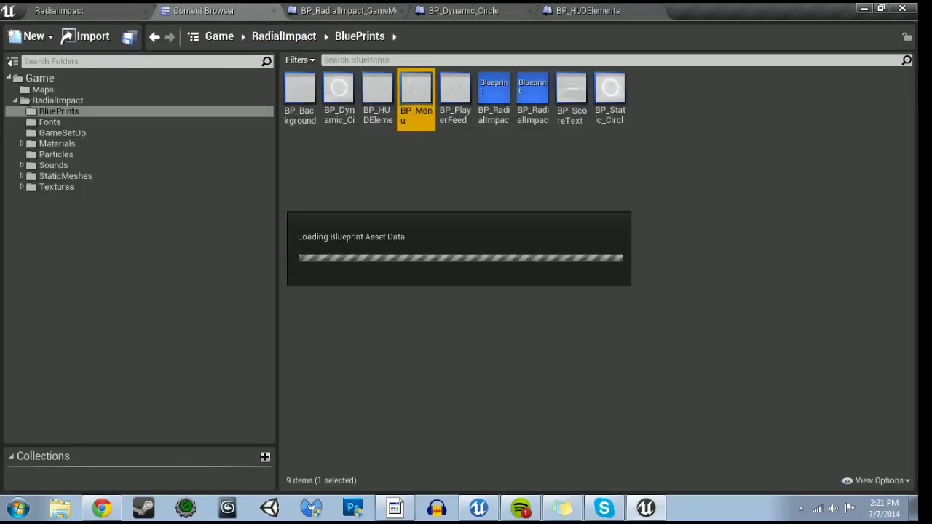
# - Survey BP_Menu's event graph, comparing it with the BP_HUDElements graph
pyautogui.moveTo(415, 294)
pyautogui.mouseDown(button='right')
pyautogui.moveTo(601, 227)
pyautogui.moveTo(494, 291)
pyautogui.mouseUp(button='right')
pyautogui.scroll(1, 494, 292)
pyautogui.scroll(5, 494, 292)
pyautogui.scroll(3, 495, 292)
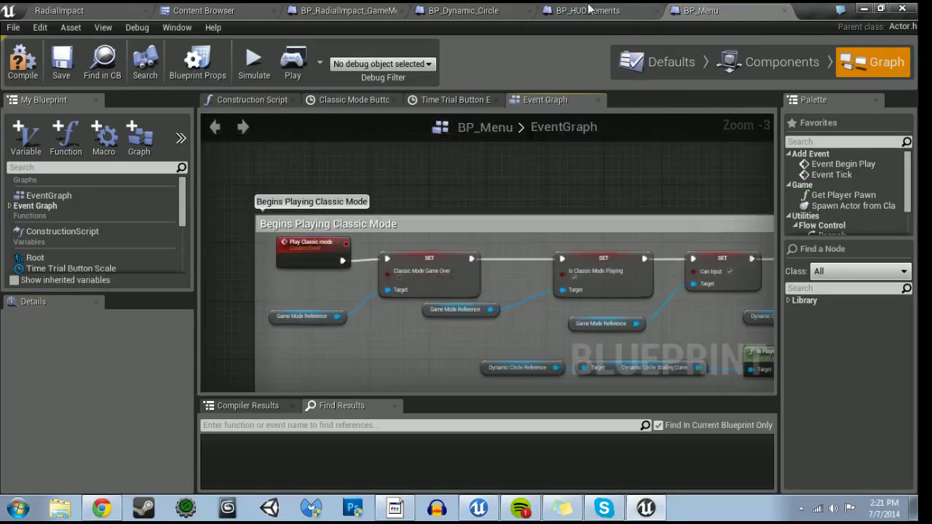
pyautogui.click(558, 11)
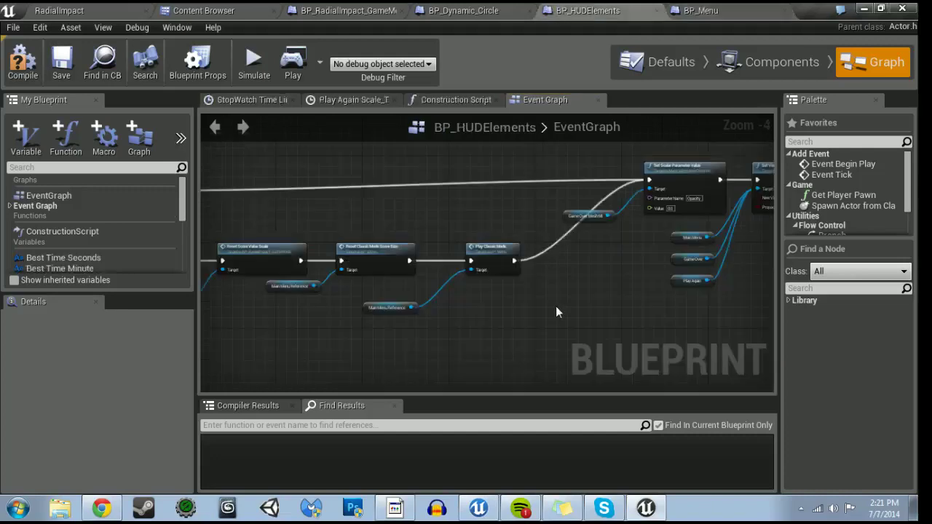
pyautogui.click(711, 8)
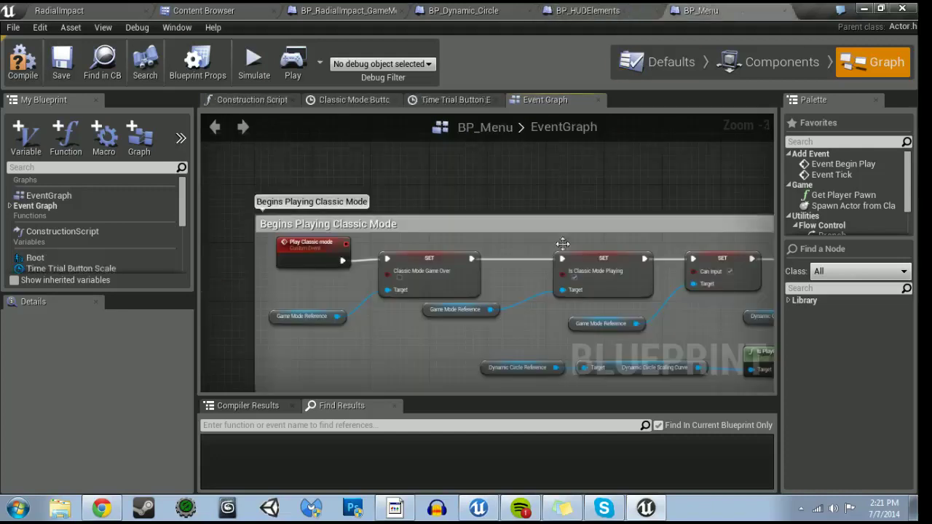
# - Wire the lower Set Game HUD exec output into Reset Classic Mode Score Size
pyautogui.moveTo(562, 243); pyautogui.dragTo(328, 271, button='right')
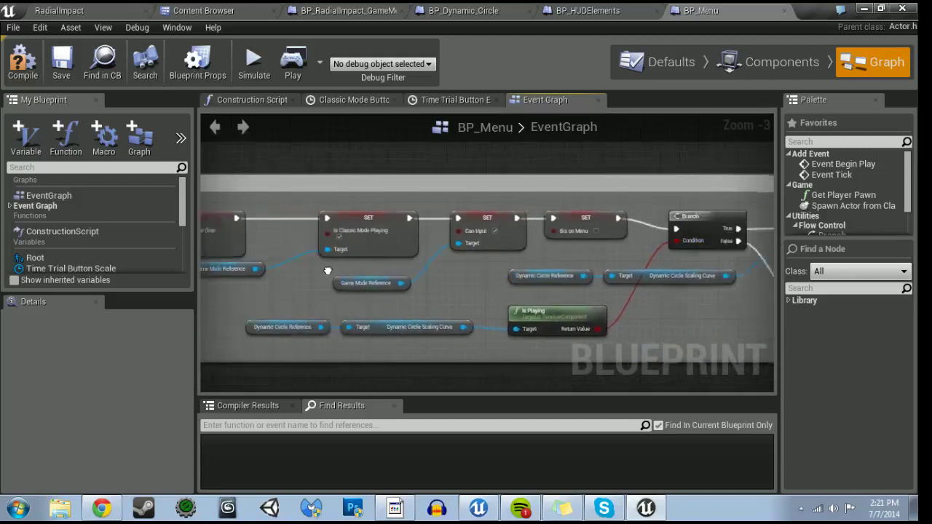
pyautogui.moveTo(655, 277); pyautogui.dragTo(255, 271, button='right')
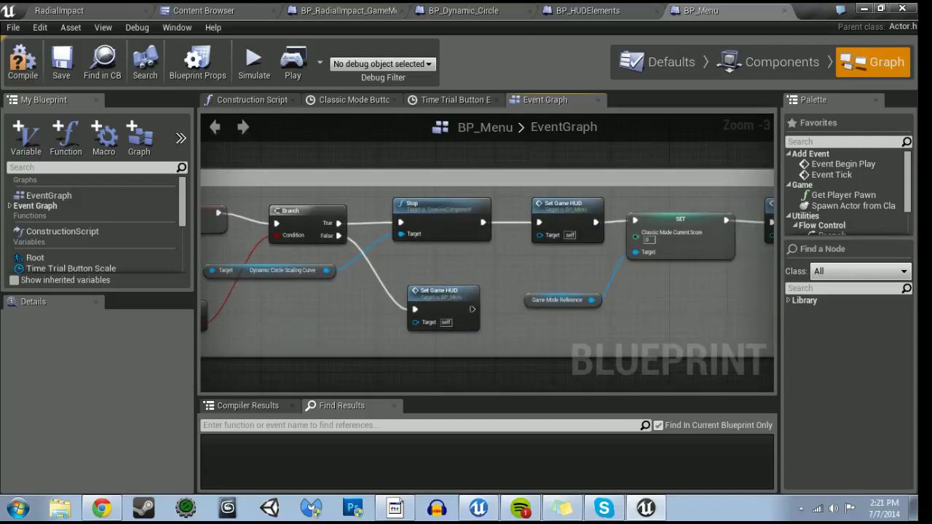
pyautogui.moveTo(655, 276); pyautogui.dragTo(231, 271, button='right')
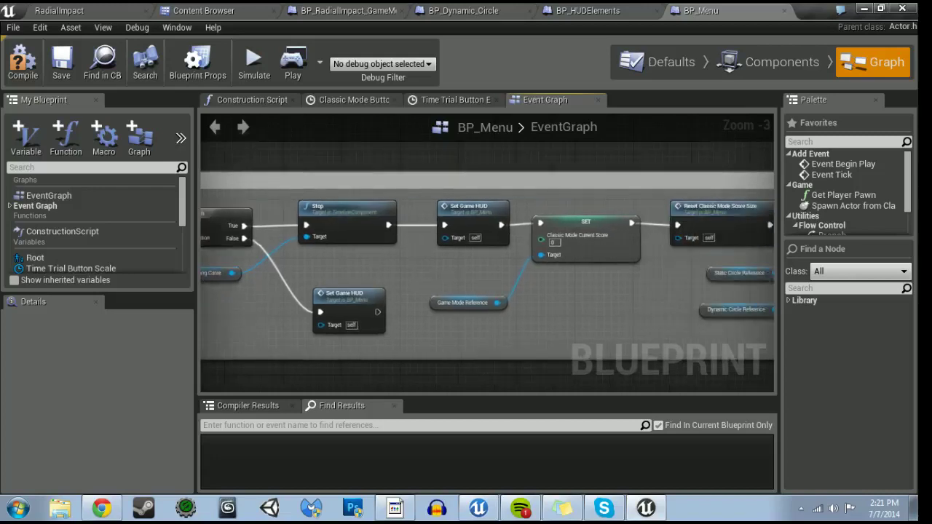
pyautogui.moveTo(292, 277); pyautogui.dragTo(621, 268, button='right')
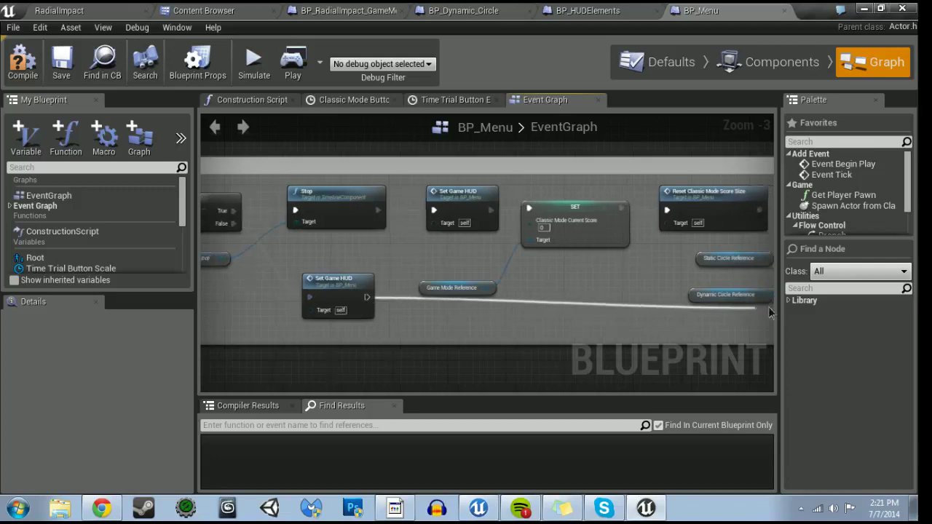
pyautogui.moveTo(765, 306); pyautogui.dragTo(584, 306, button='right')
pyautogui.moveTo(657, 222); pyautogui.dragTo(598, 257)
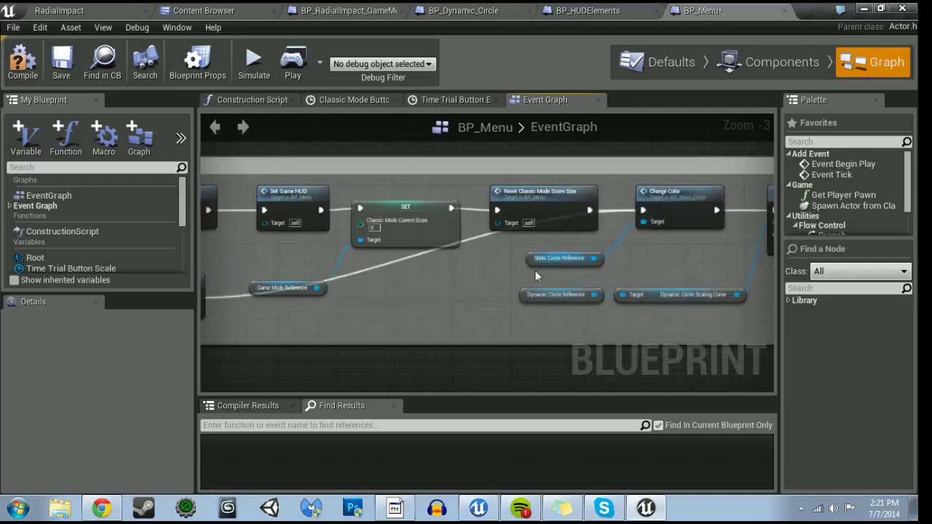
pyautogui.moveTo(336, 295); pyautogui.dragTo(630, 294, button='right')
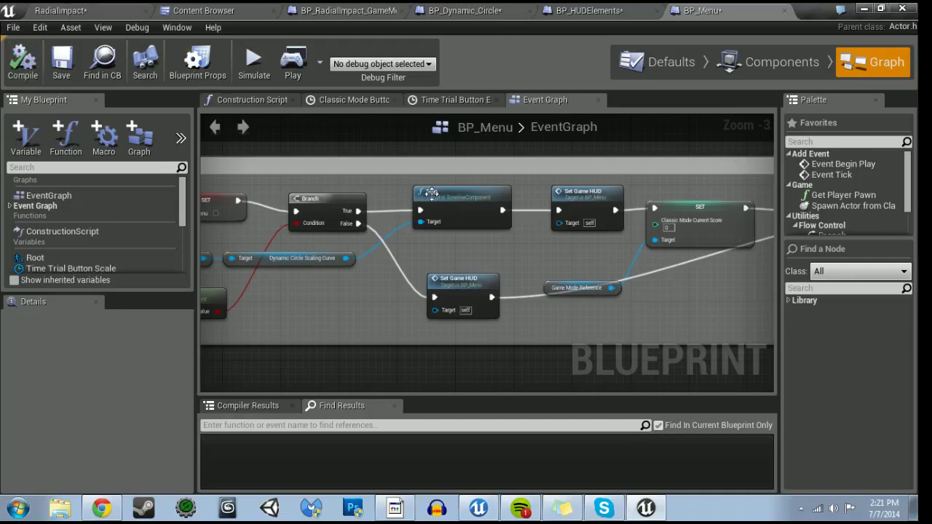
pyautogui.click(87, 11)
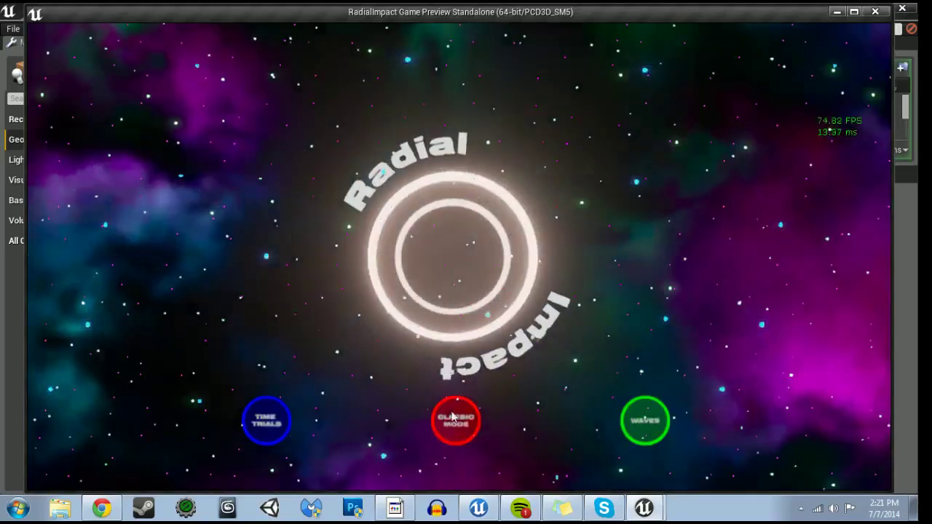
pyautogui.click(454, 421)
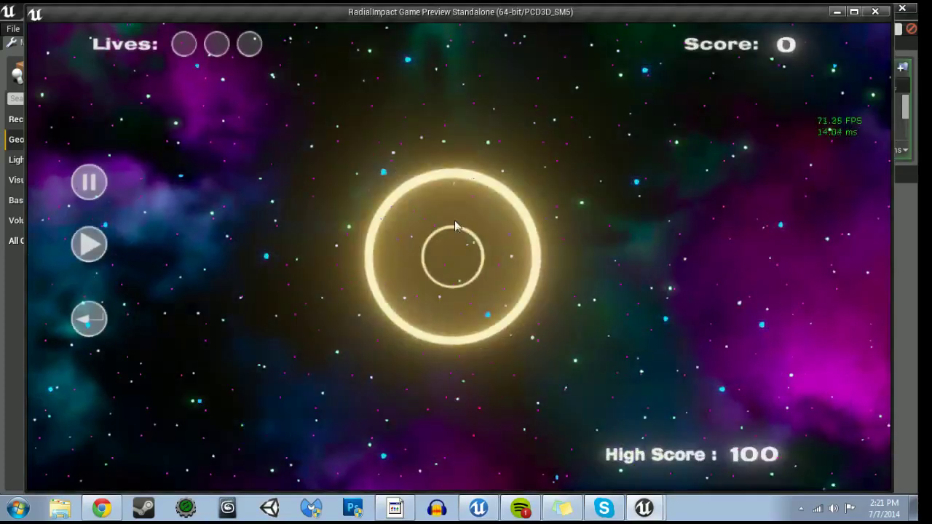
pyautogui.click(453, 260)
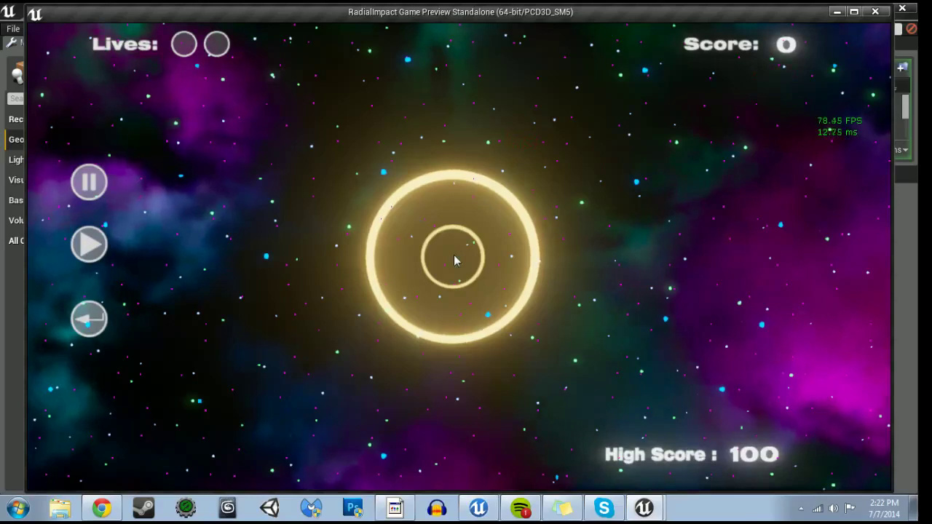
pyautogui.click(452, 260)
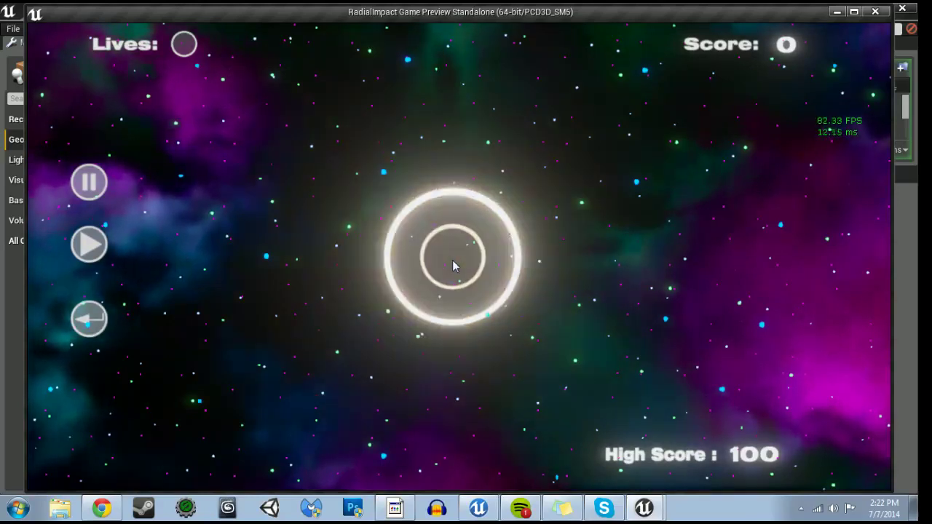
pyautogui.click(452, 259)
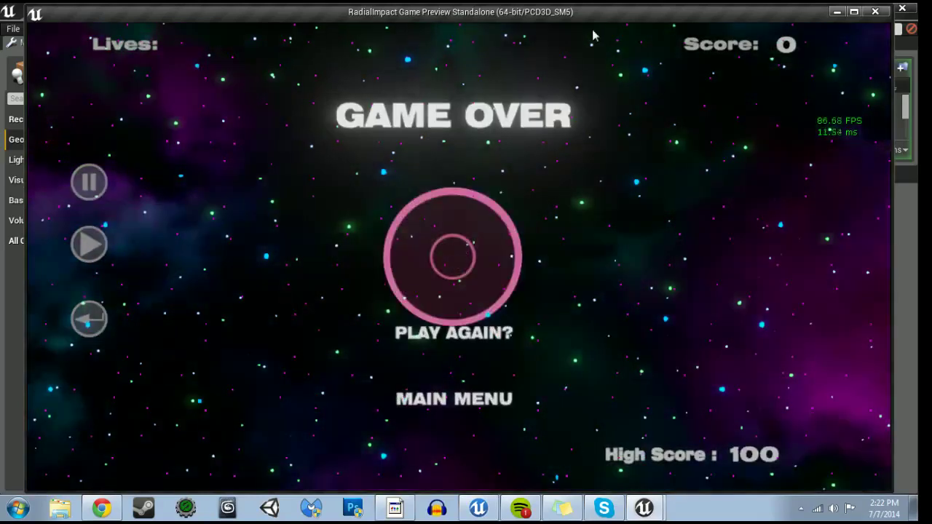
pyautogui.click(459, 342)
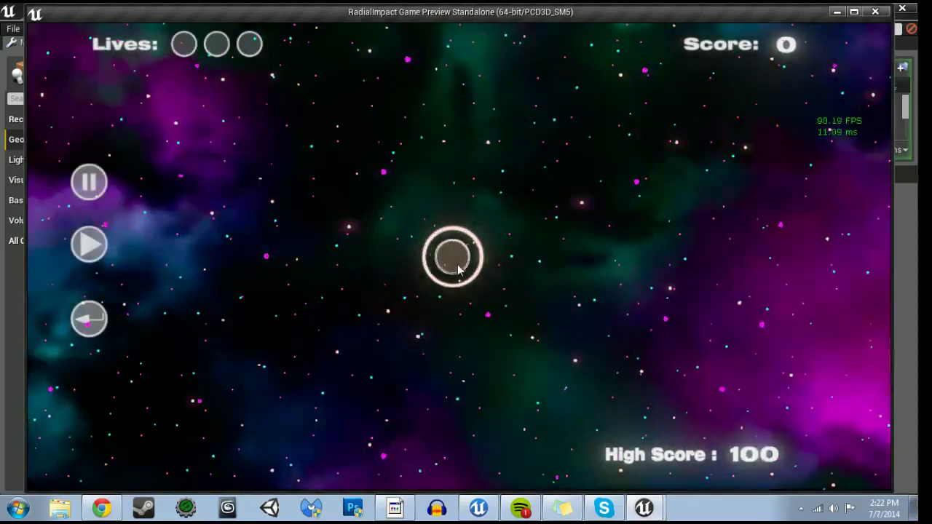
pyautogui.click(459, 268)
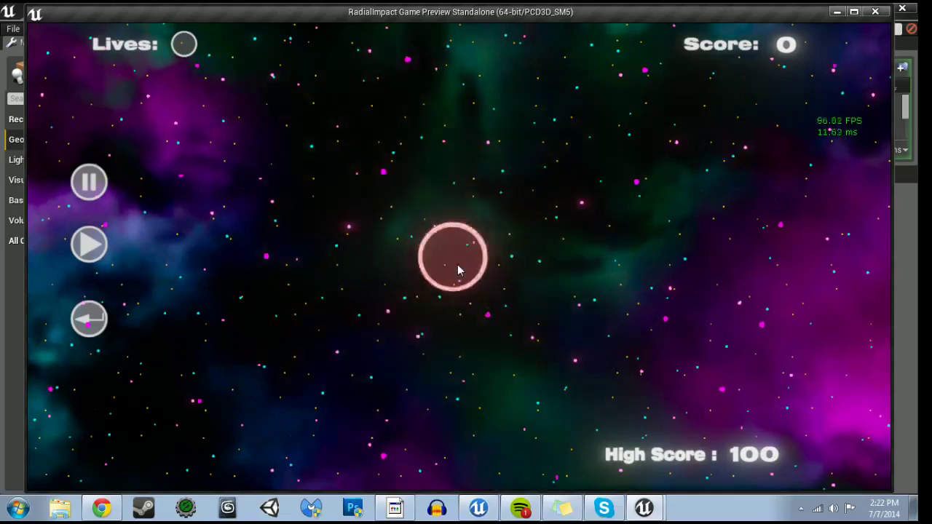
pyautogui.click(458, 269)
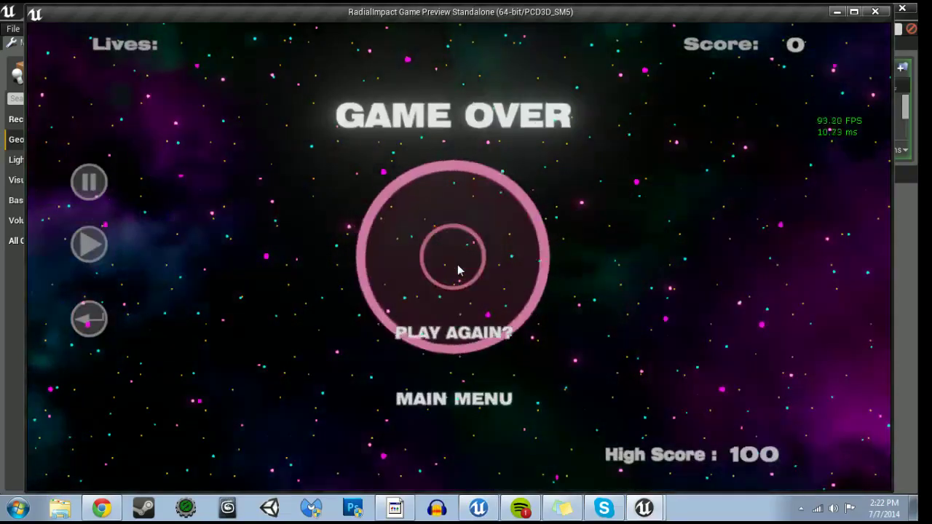
pyautogui.click(459, 340)
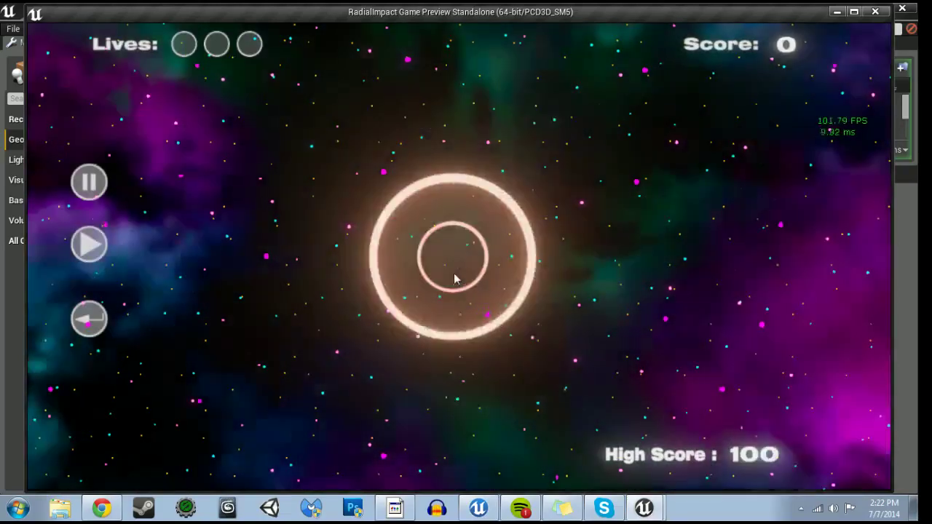
pyautogui.click(453, 269)
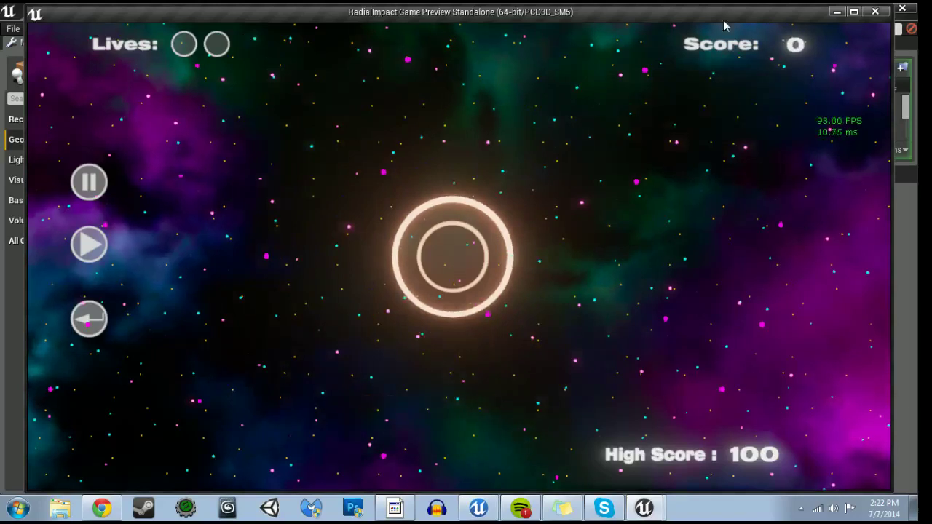
pyautogui.click(872, 18)
# - Inspect BP_HUDElements' Play Again Scale timeline and score reset nodes
pyautogui.click(666, 9)
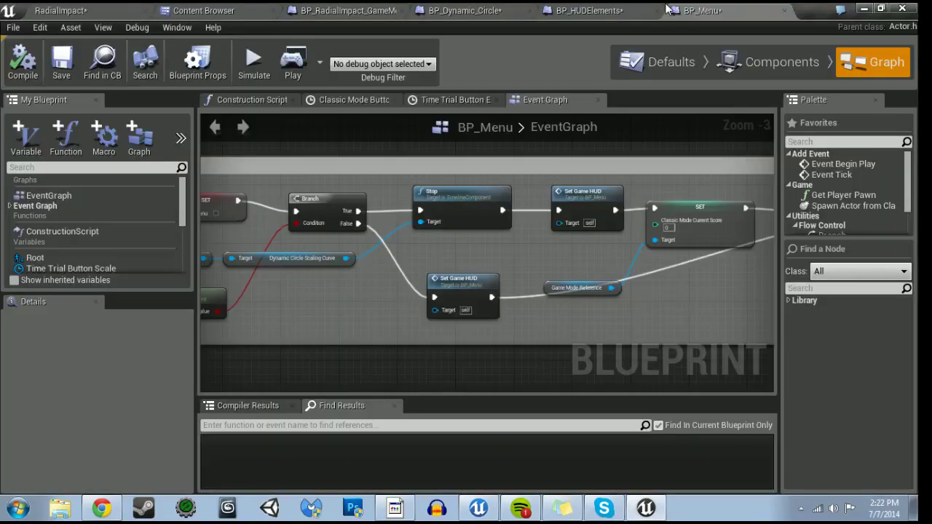
pyautogui.click(567, 9)
pyautogui.moveTo(513, 300)
pyautogui.mouseDown(button='right')
pyautogui.moveTo(597, 342)
pyautogui.moveTo(421, 313)
pyautogui.mouseUp(button='right')
pyautogui.scroll(1, 574, 329)
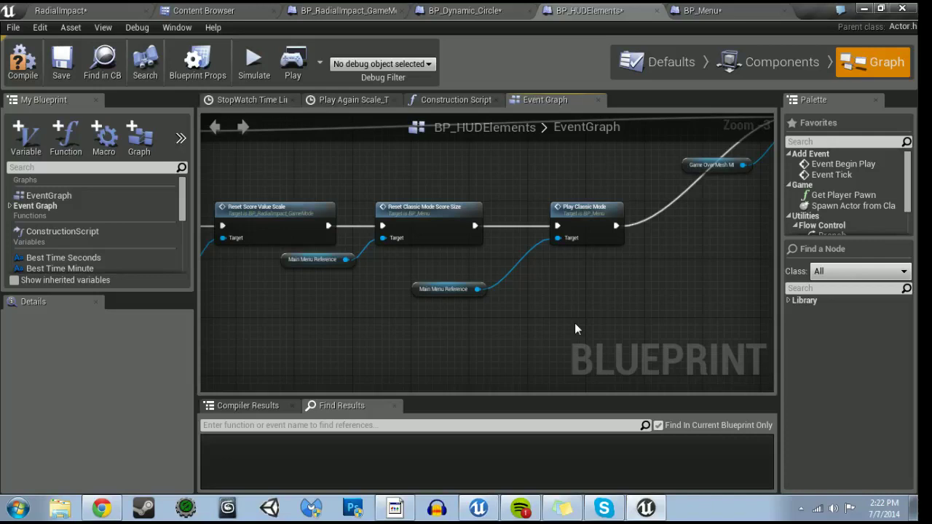
pyautogui.moveTo(575, 329); pyautogui.dragTo(523, 343, button='right')
pyautogui.moveTo(373, 411); pyautogui.dragTo(471, 359, button='right')
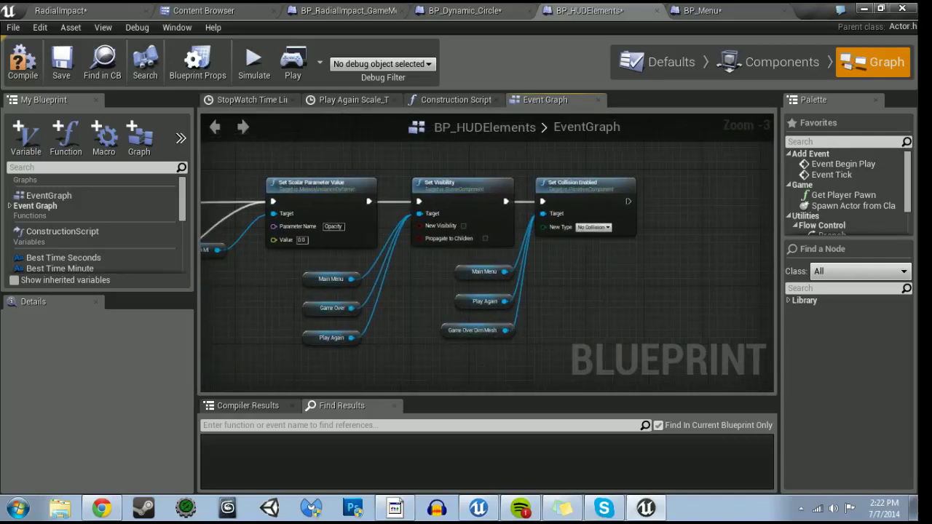
# - Pan BP_Menu's graph along the Classic Mode chain to Change Color and Set Playback Position
pyautogui.click(757, 9)
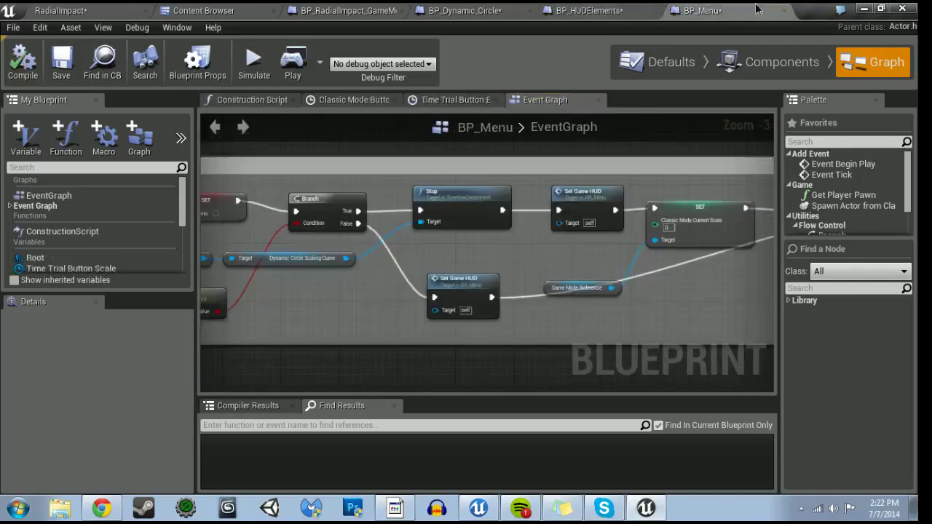
pyautogui.moveTo(429, 267)
pyautogui.mouseDown(button='right')
pyautogui.moveTo(510, 328)
pyautogui.moveTo(329, 327)
pyautogui.mouseUp(button='right')
pyautogui.moveTo(660, 271); pyautogui.dragTo(478, 271, button='right')
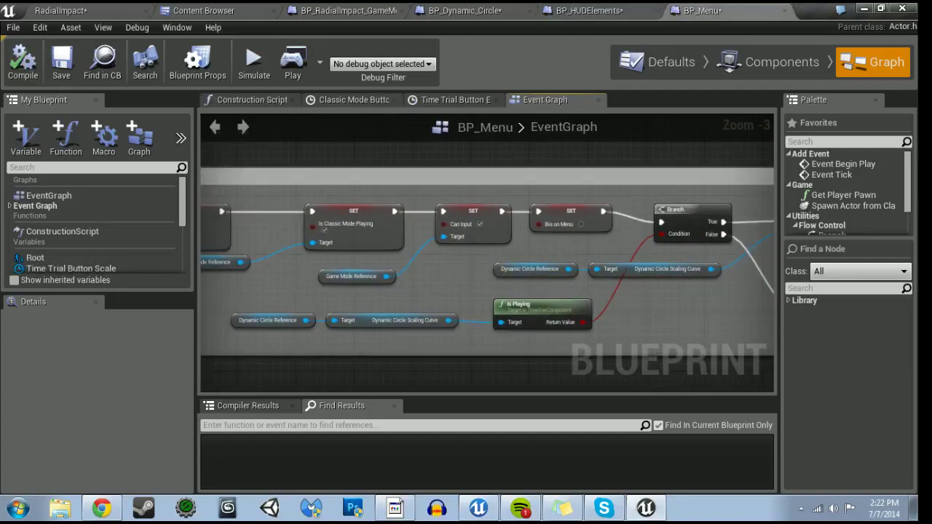
pyautogui.moveTo(660, 271); pyautogui.dragTo(271, 197, button='right')
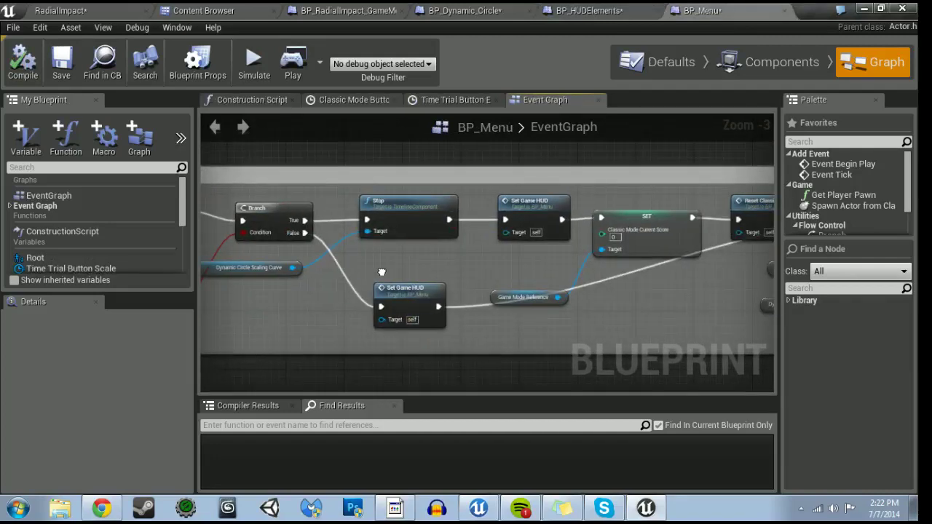
pyautogui.moveTo(480, 291)
pyautogui.mouseDown(button='right')
pyautogui.moveTo(422, 278)
pyautogui.moveTo(329, 278)
pyautogui.mouseUp(button='right')
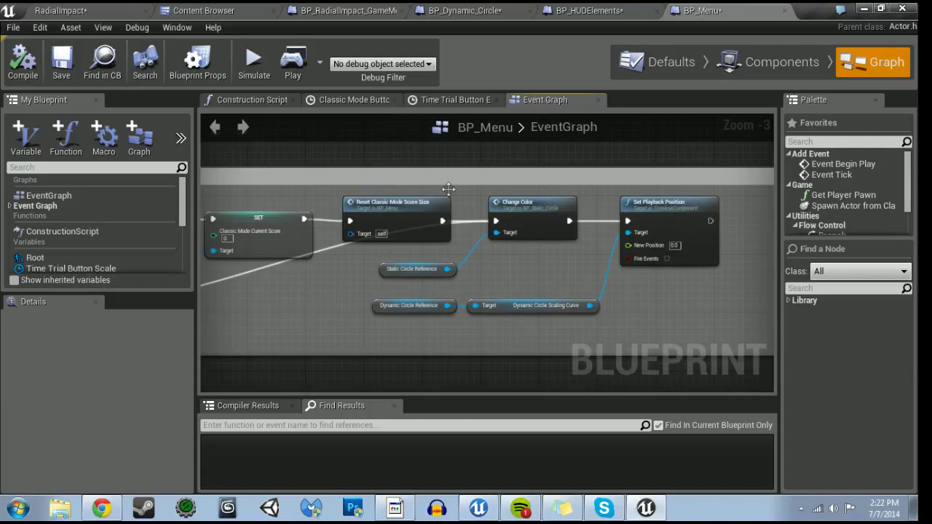
# - Move Change Color from before Set Playback Position to after it in the execution chain
pyautogui.keyDown('alt'); pyautogui.click(495, 221); pyautogui.keyUp('alt')
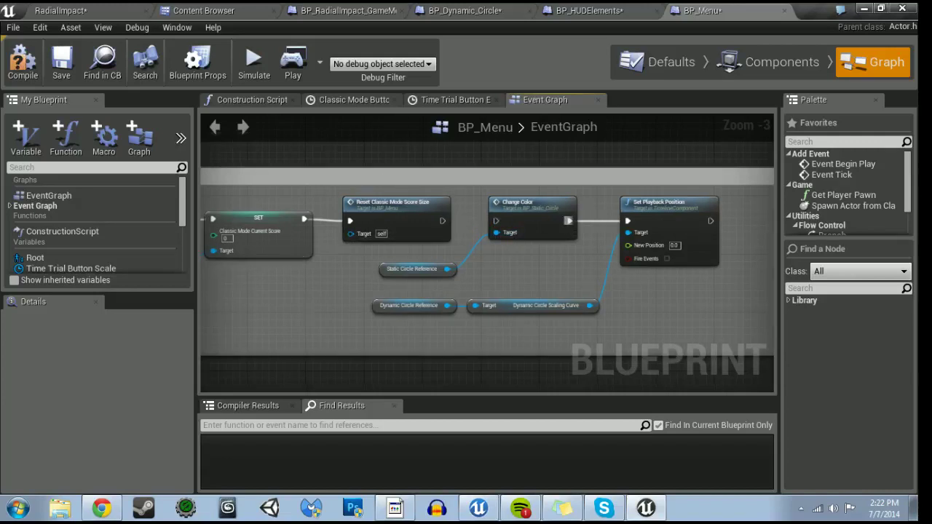
pyautogui.keyDown('ctrl'); pyautogui.click(441, 271); pyautogui.keyUp('ctrl')
pyautogui.moveTo(441, 275); pyautogui.dragTo(285, 277, button='right')
pyautogui.moveTo(370, 222); pyautogui.dragTo(662, 282)
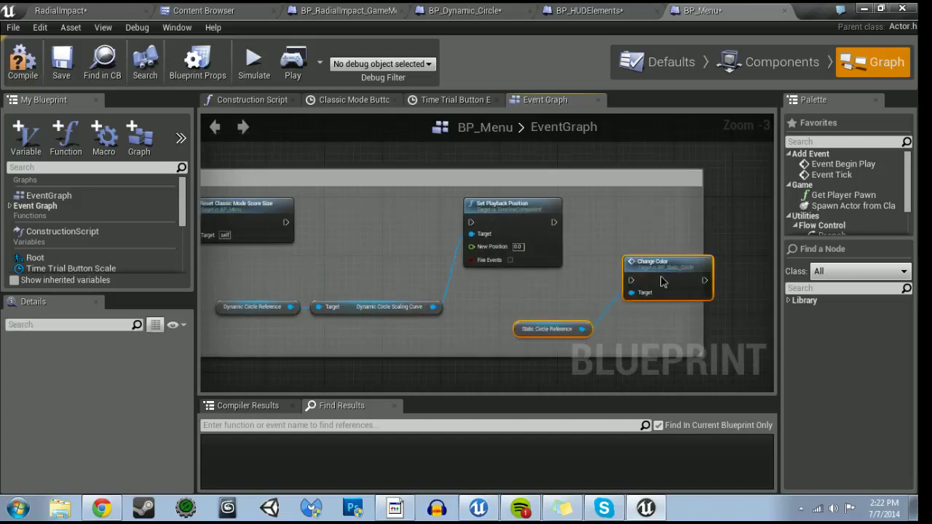
pyautogui.moveTo(293, 263)
pyautogui.mouseDown()
pyautogui.moveTo(442, 327)
pyautogui.moveTo(348, 303)
pyautogui.mouseUp()
pyautogui.moveTo(606, 227); pyautogui.dragTo(518, 235)
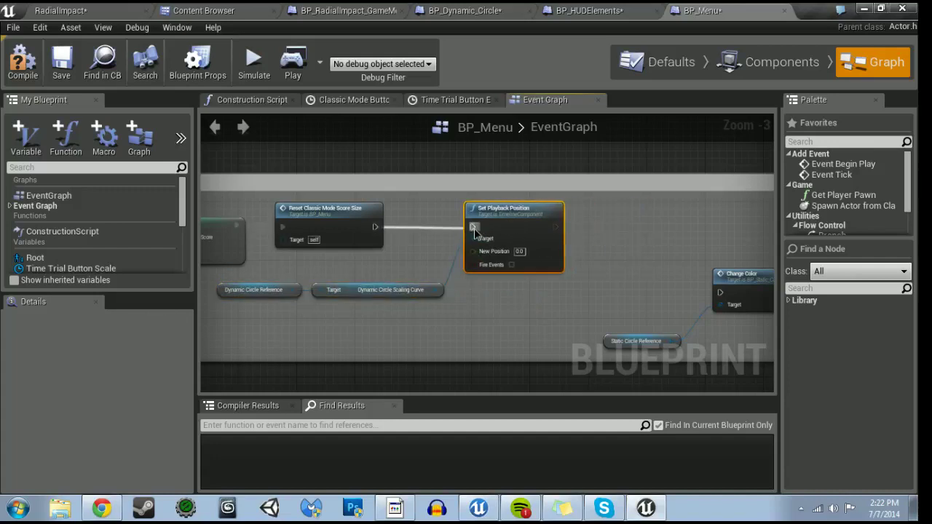
pyautogui.moveTo(522, 294); pyautogui.dragTo(412, 291, button='right')
pyautogui.moveTo(497, 275); pyautogui.dragTo(617, 350)
pyautogui.moveTo(623, 288); pyautogui.dragTo(513, 246)
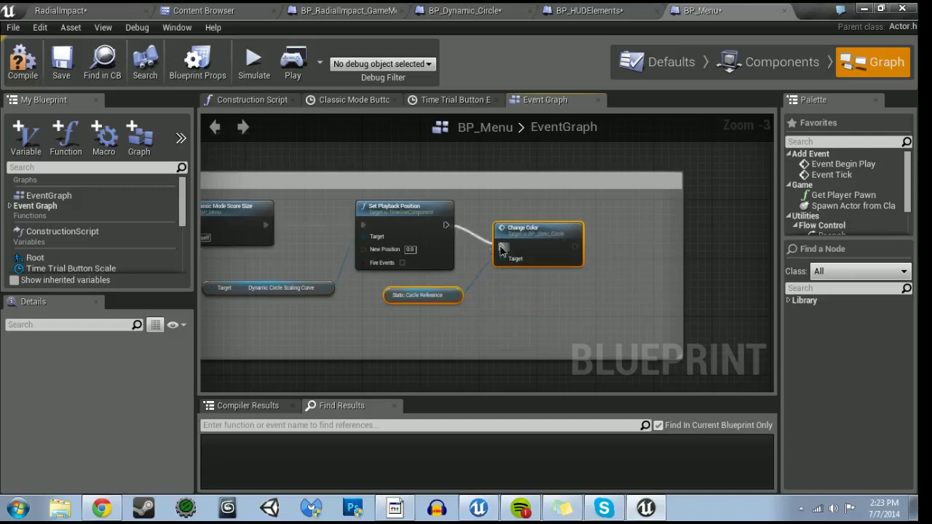
# - Wire the lower Set Game HUD into Set Playback Position and compile BP_Menu
pyautogui.moveTo(291, 321); pyautogui.dragTo(515, 306, button='right')
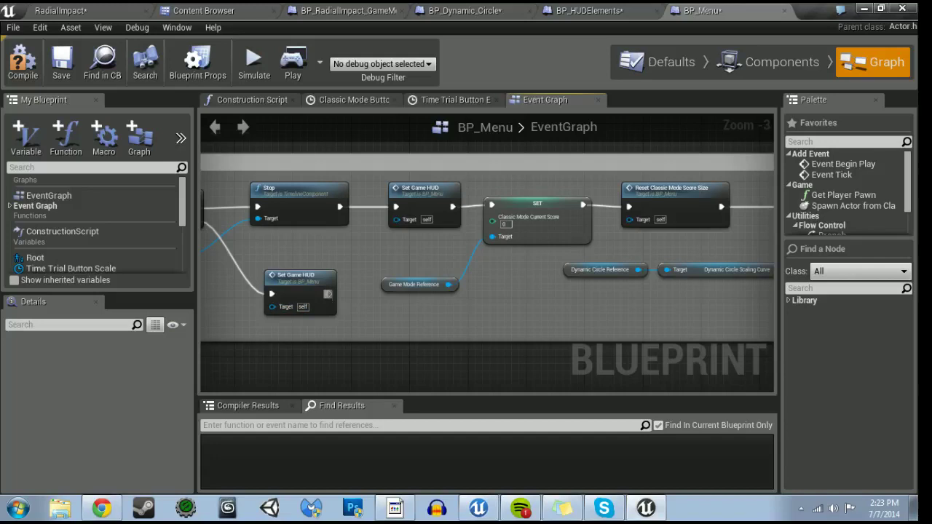
pyautogui.moveTo(327, 293); pyautogui.dragTo(767, 289)
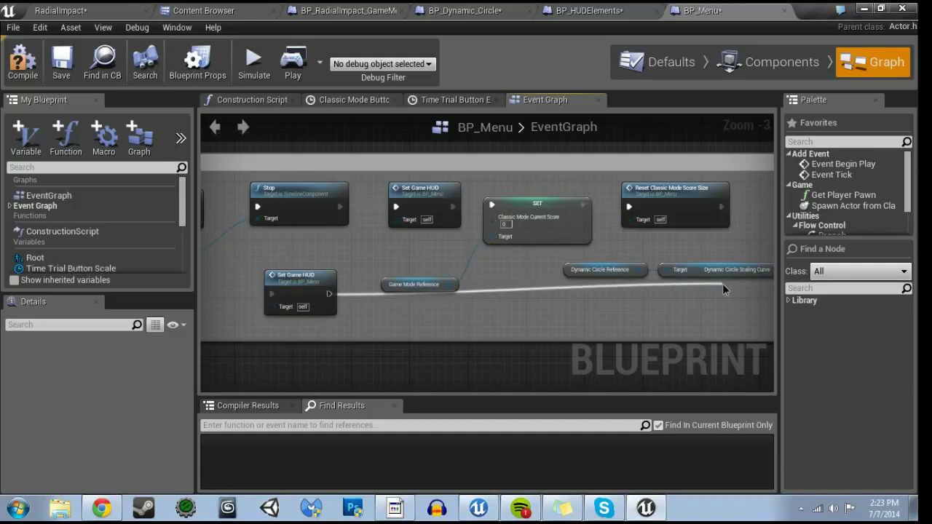
pyautogui.moveTo(768, 289); pyautogui.dragTo(706, 206)
pyautogui.click(29, 76)
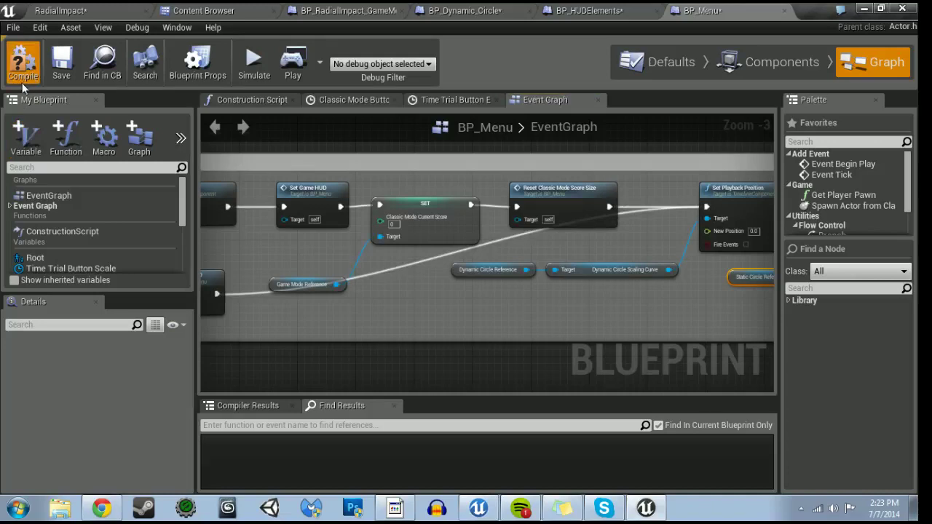
pyautogui.click(76, 9)
# - Save all, start Classic Mode, and restart with Play Again after Game Over
pyautogui.hotkey('ctrl', 'shift', 's')
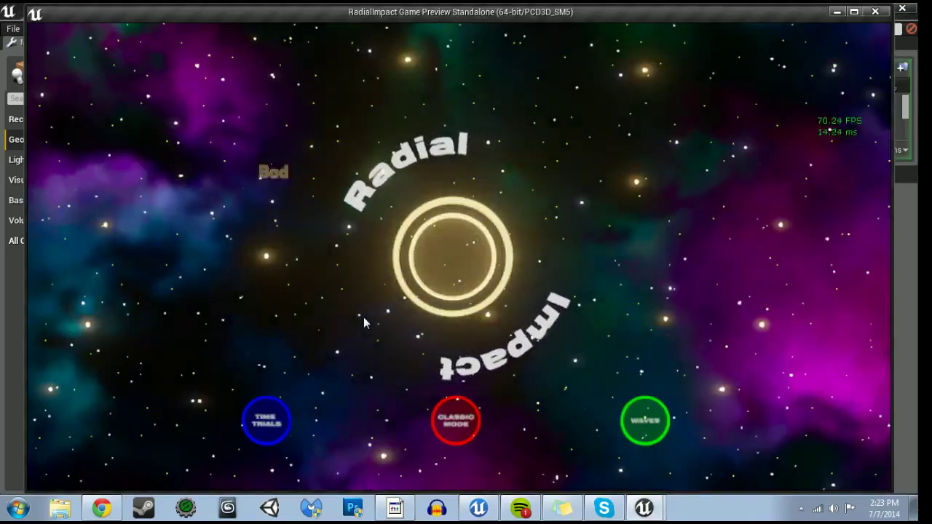
pyautogui.click(466, 415)
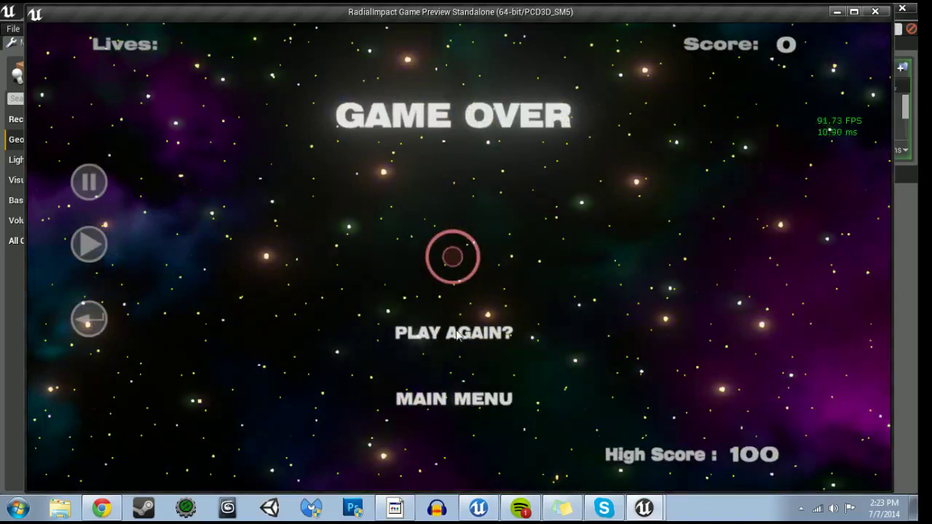
pyautogui.click(464, 336)
pyautogui.click(467, 336)
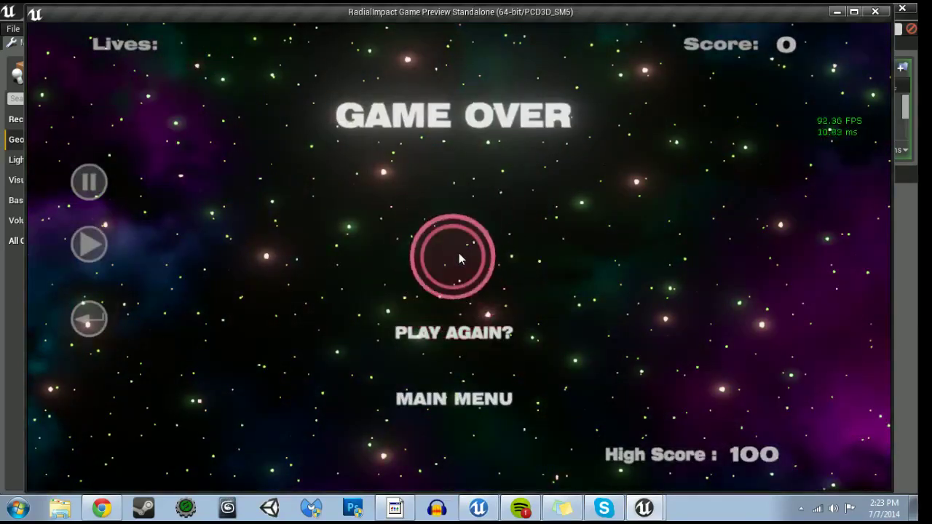
# - Lose the restarted game, restart once more, score a Perfect hit, and close the preview
pyautogui.click(458, 255)
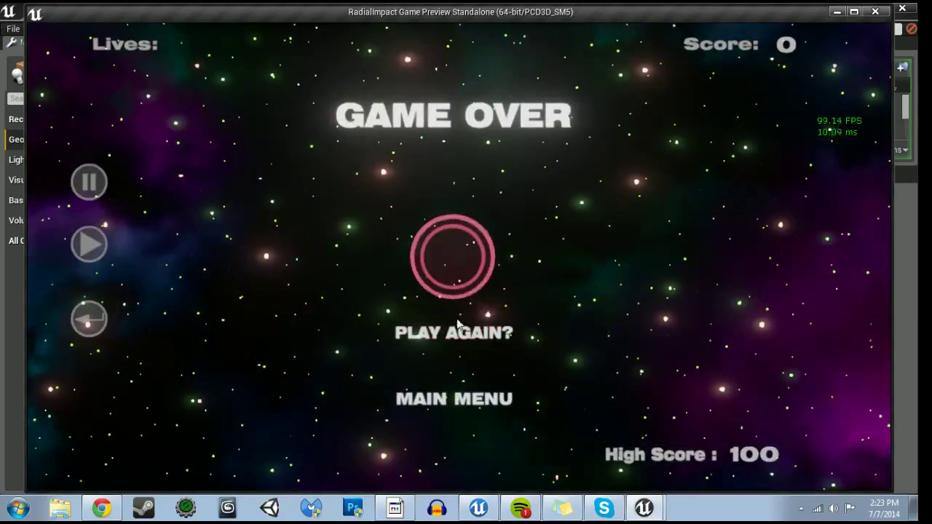
pyautogui.click(459, 252)
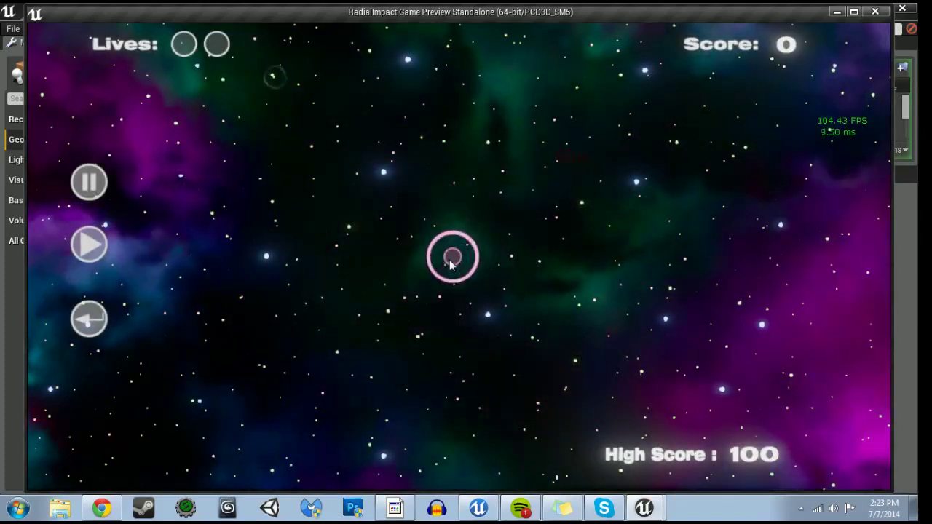
pyautogui.click(452, 261)
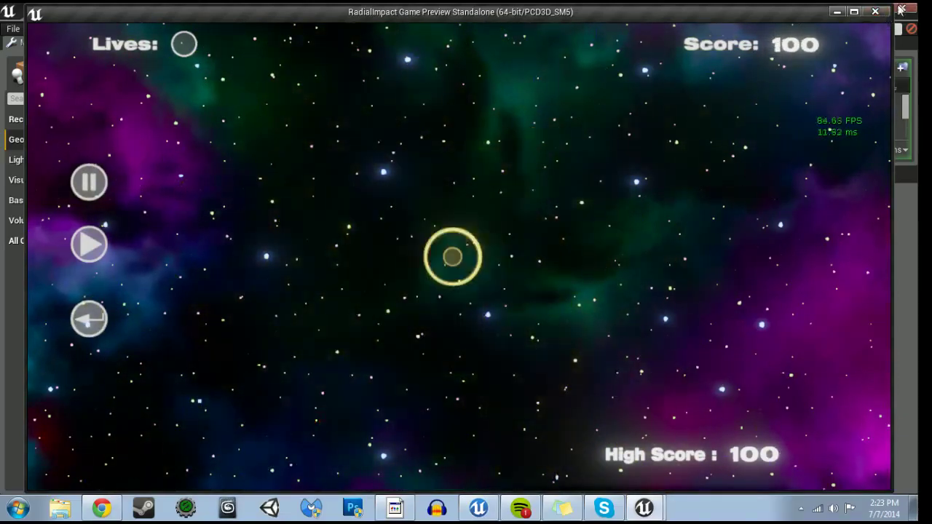
pyautogui.click(875, 12)
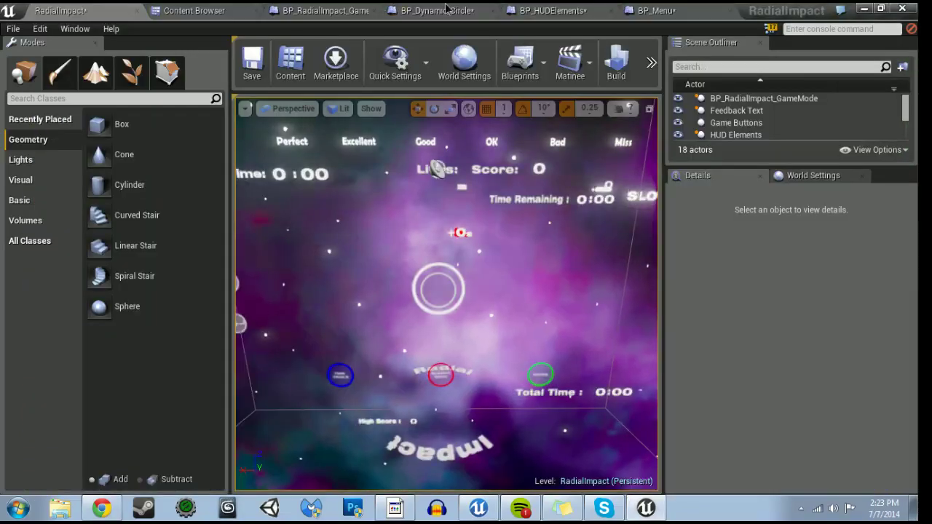
# - In BP_Dynamic_Circle, move the Finished Timeline Reset event aside to expose the Delay nodes
pyautogui.click(447, 9)
pyautogui.moveTo(426, 133); pyautogui.dragTo(774, 399, button='right')
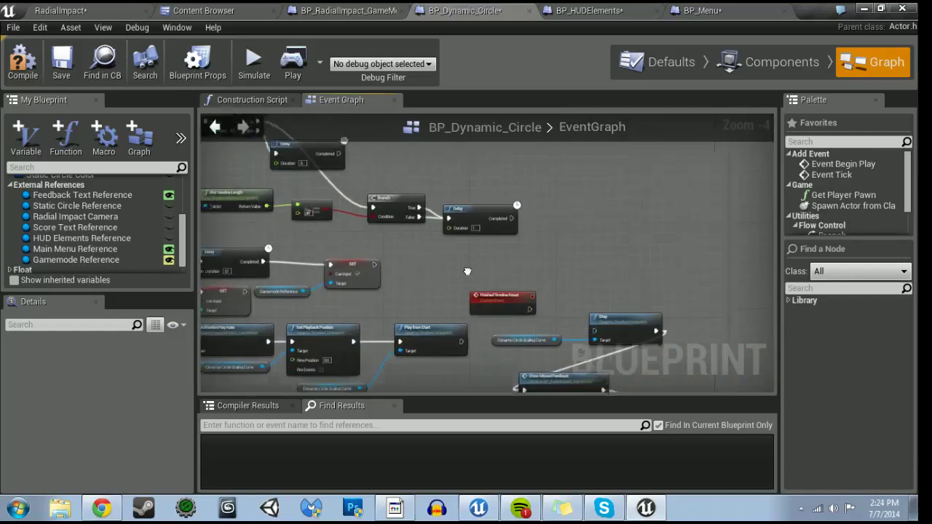
pyautogui.moveTo(463, 284); pyautogui.dragTo(539, 309, button='right')
pyautogui.moveTo(538, 312)
pyautogui.mouseDown()
pyautogui.moveTo(225, 138)
pyautogui.moveTo(328, 205)
pyautogui.mouseUp()
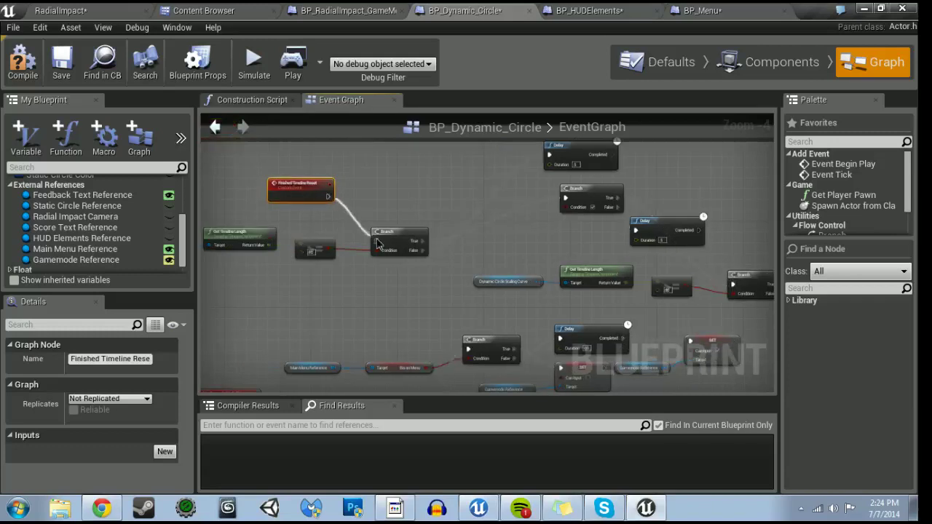
pyautogui.moveTo(613, 162); pyautogui.dragTo(361, 166, button='right')
# - Wire the Delay's Completed output to the Stop node, compile, and save
pyautogui.moveTo(364, 163); pyautogui.dragTo(704, 295)
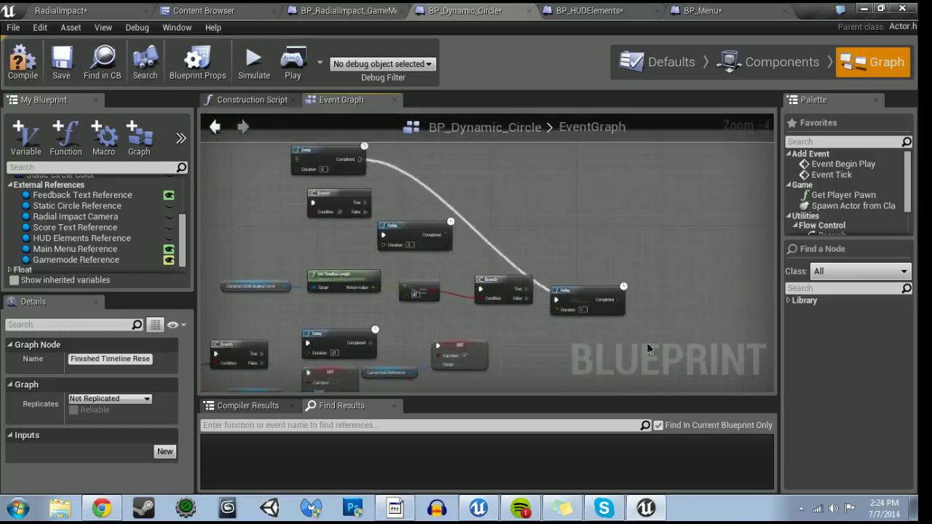
pyautogui.moveTo(704, 295); pyautogui.dragTo(353, 236, button='right')
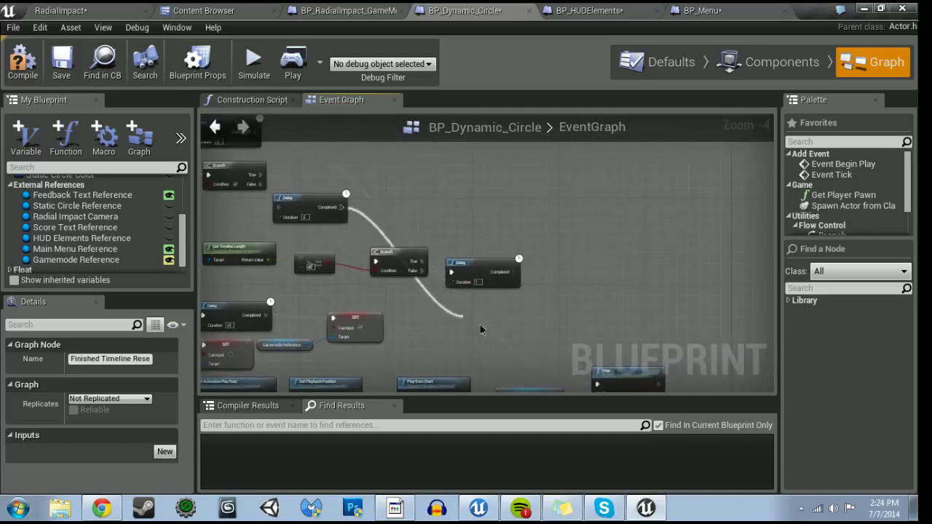
pyautogui.moveTo(597, 389); pyautogui.dragTo(596, 342, button='right')
pyautogui.moveTo(597, 342); pyautogui.dragTo(599, 339)
pyautogui.click(18, 79)
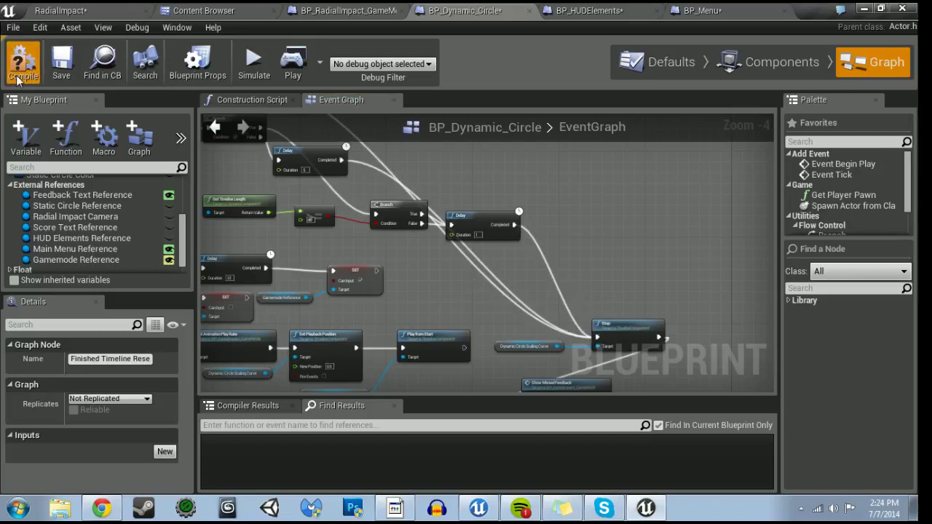
pyautogui.click(66, 10)
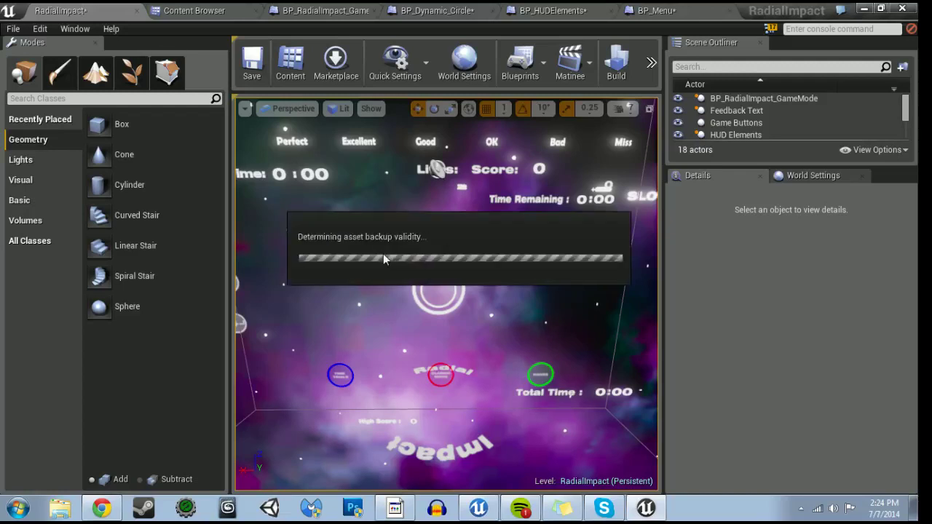
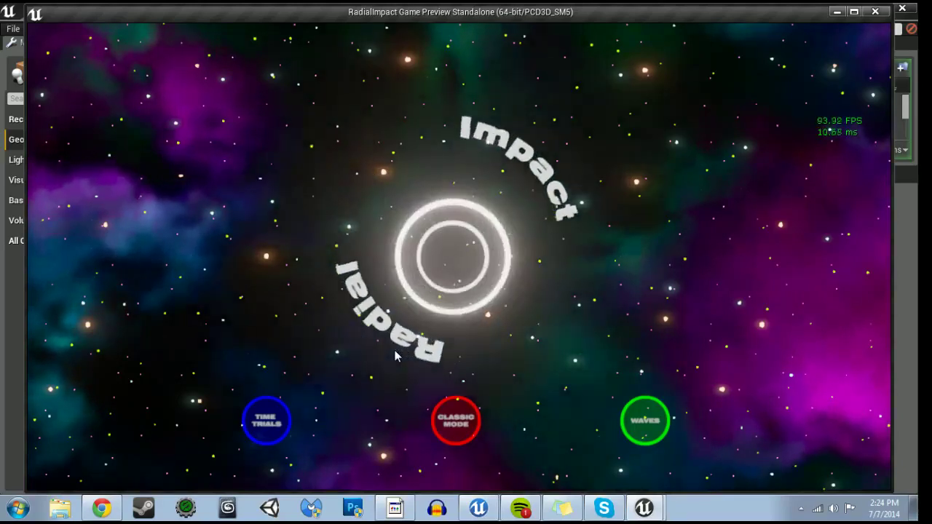
# - Start a Classic Mode game from the title screen and tap rings until Game Over
pyautogui.click(395, 355)
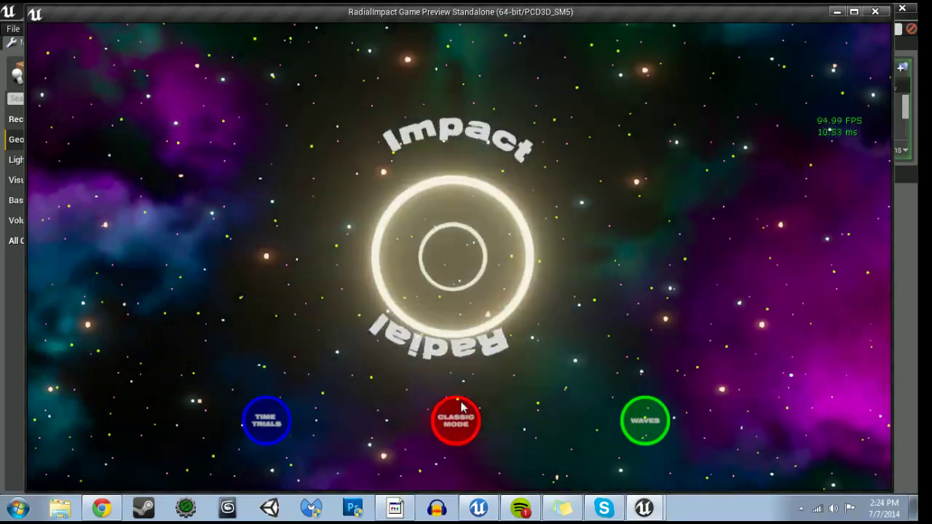
pyautogui.click(461, 406)
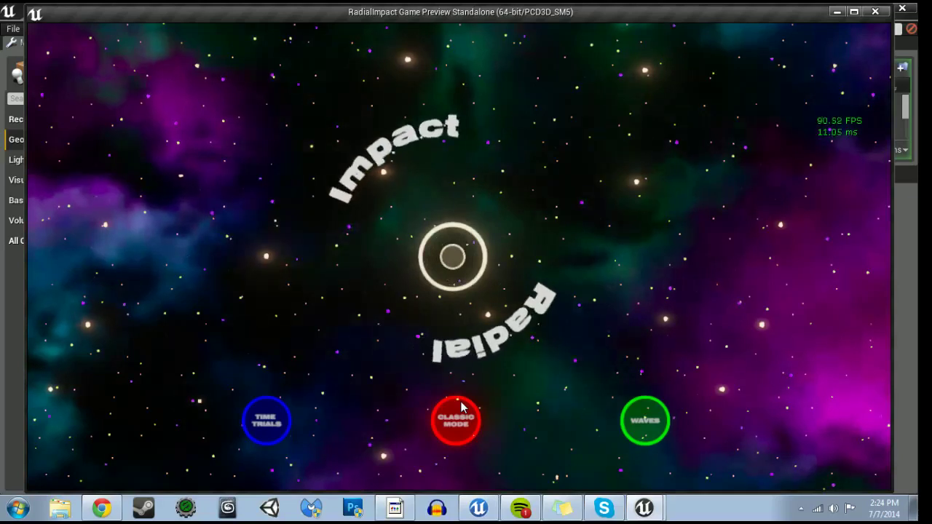
pyautogui.click(461, 406)
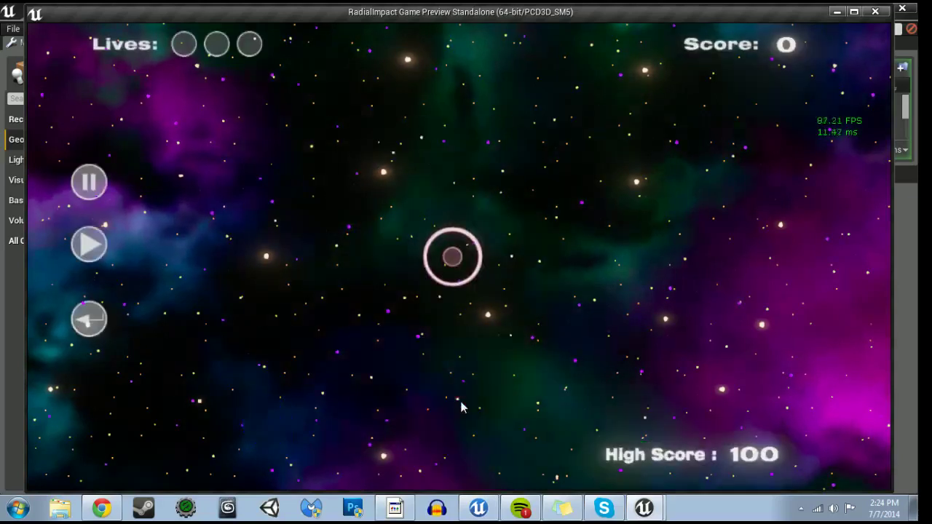
pyautogui.click(456, 270)
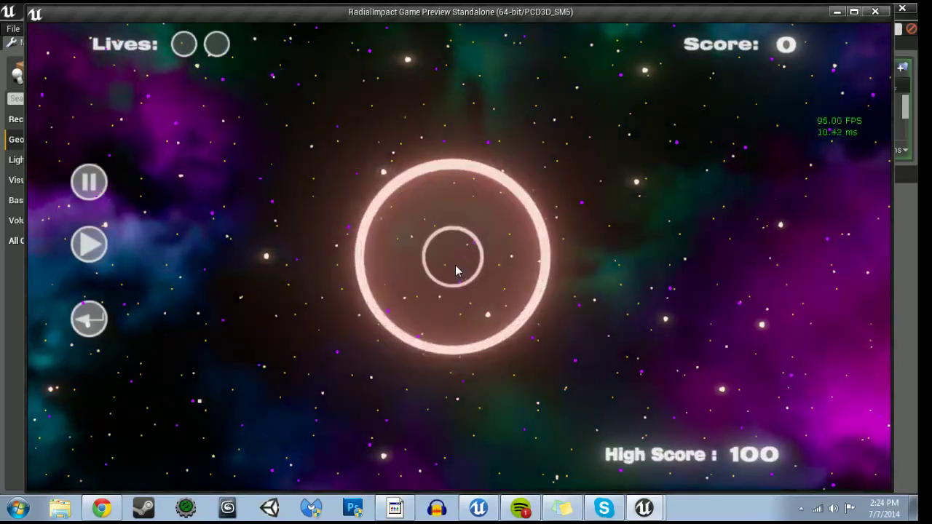
pyautogui.click(456, 267)
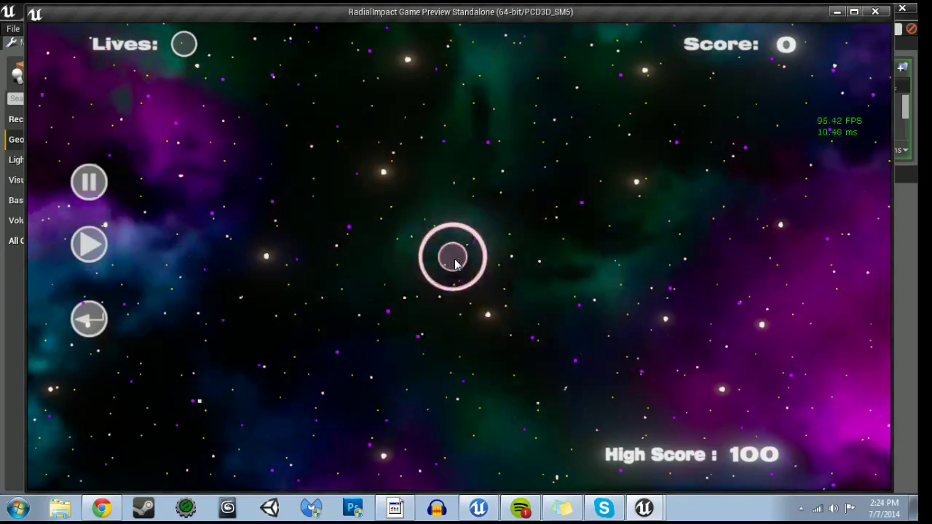
pyautogui.click(456, 264)
pyautogui.click(455, 264)
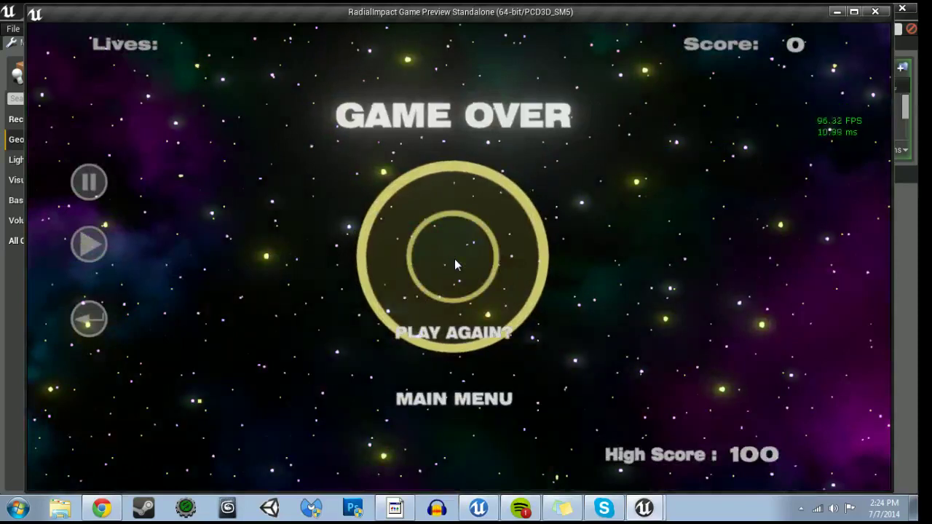
# - Choose Play Again and tap rings through a second round
pyautogui.click(449, 335)
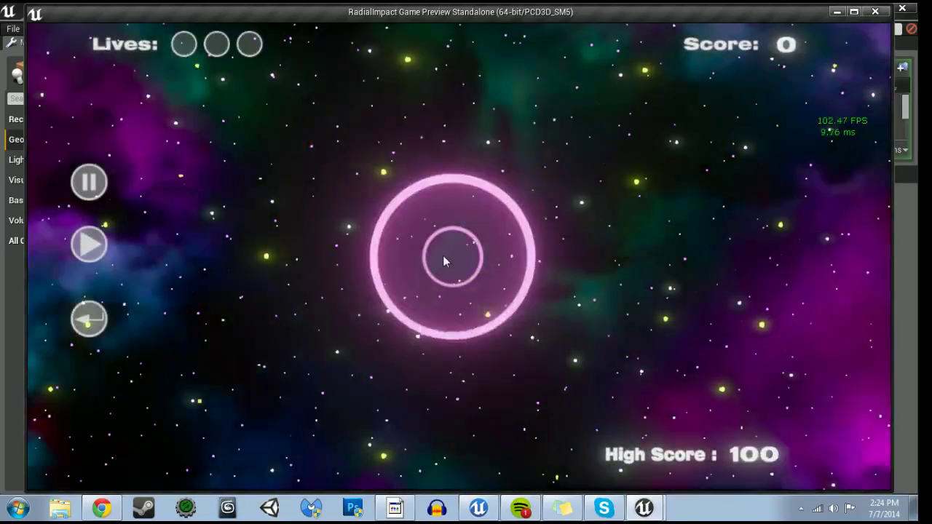
pyautogui.click(445, 260)
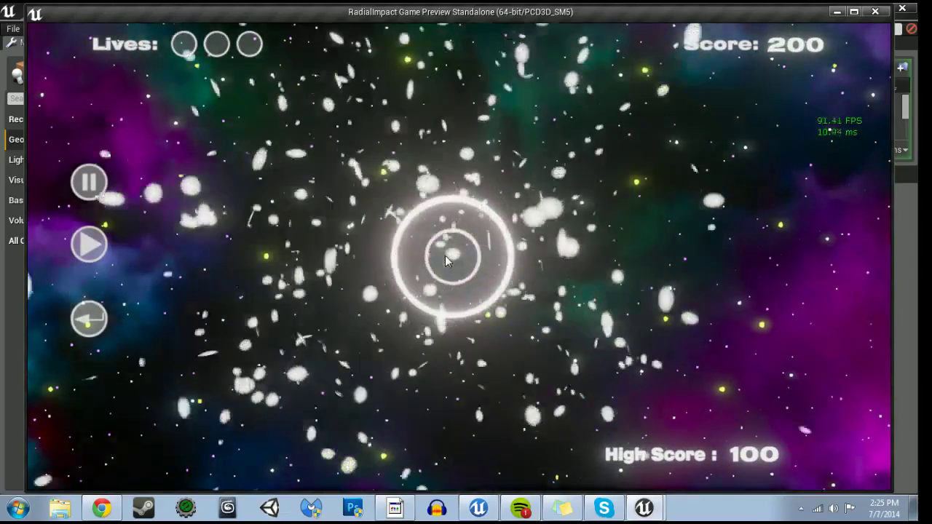
pyautogui.click(449, 257)
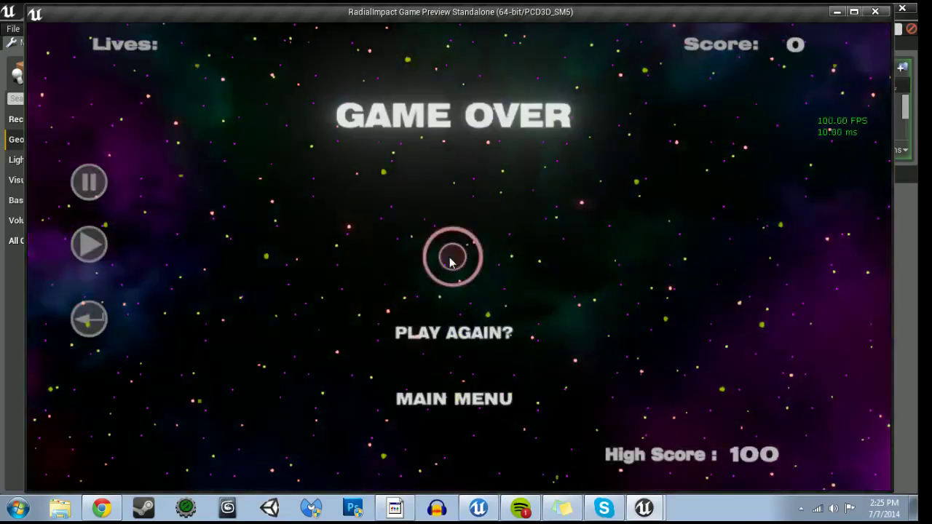
# - Close the game preview and look through the BP_Menu, BP_HUDElements, BP_Dynamic_Circle and GameMode blueprints
pyautogui.click(874, 11)
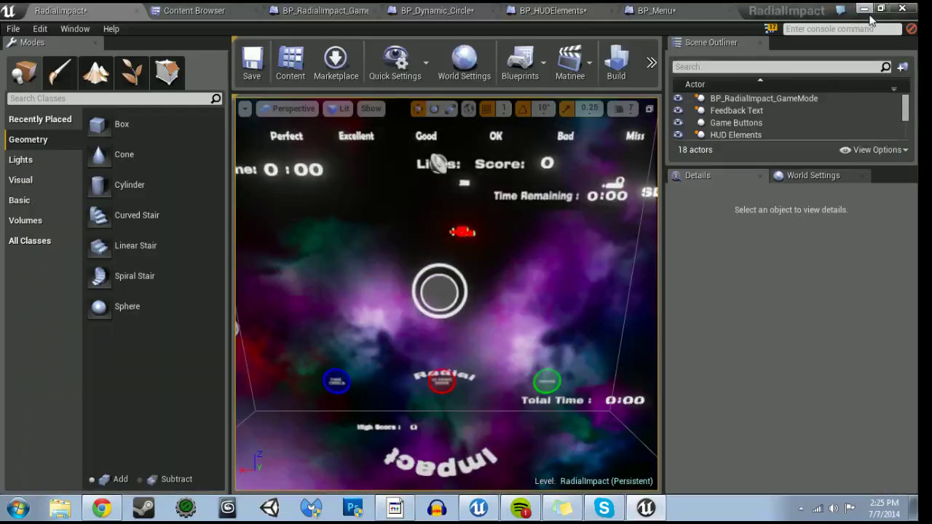
pyautogui.click(645, 9)
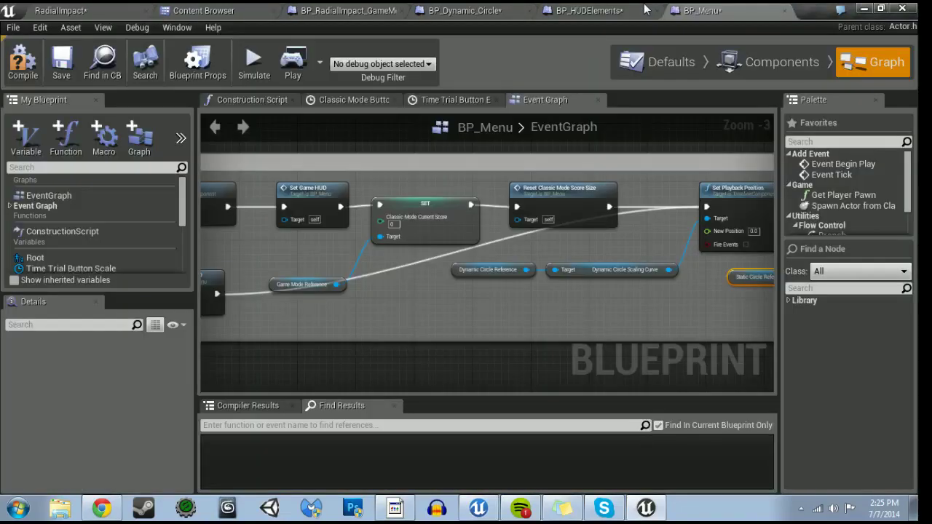
pyautogui.click(620, 9)
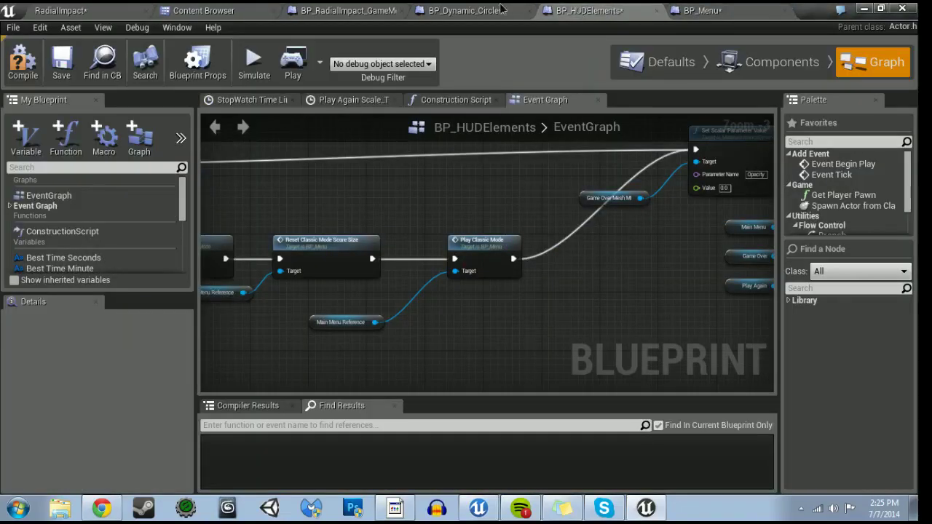
pyautogui.click(501, 9)
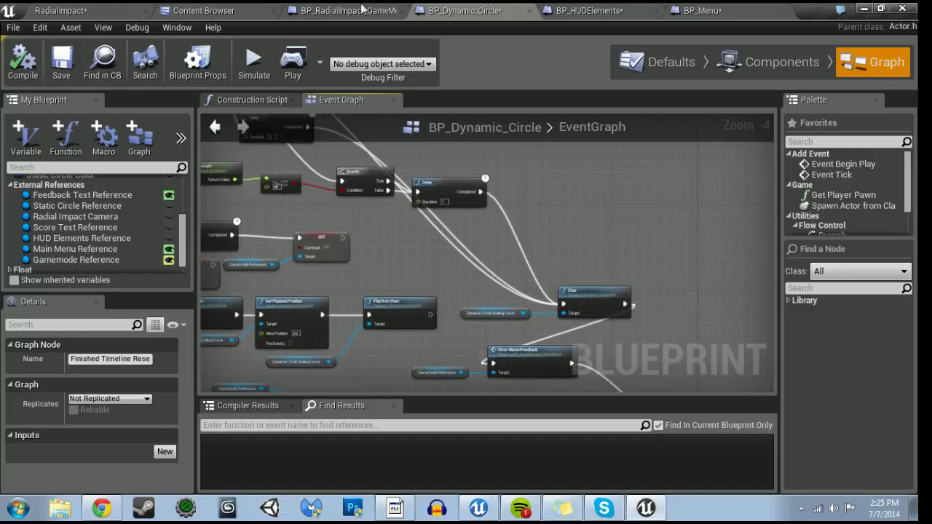
pyautogui.click(350, 9)
pyautogui.click(466, 10)
# - Pan and zoom BP_Dynamic_Circle's Event Graph to survey the menu-call branch nodes
pyautogui.scroll(-6, 549, 341)
pyautogui.scroll(-2, 549, 340)
pyautogui.moveTo(549, 341); pyautogui.dragTo(333, 211, button='right')
pyautogui.scroll(7, 430, 244)
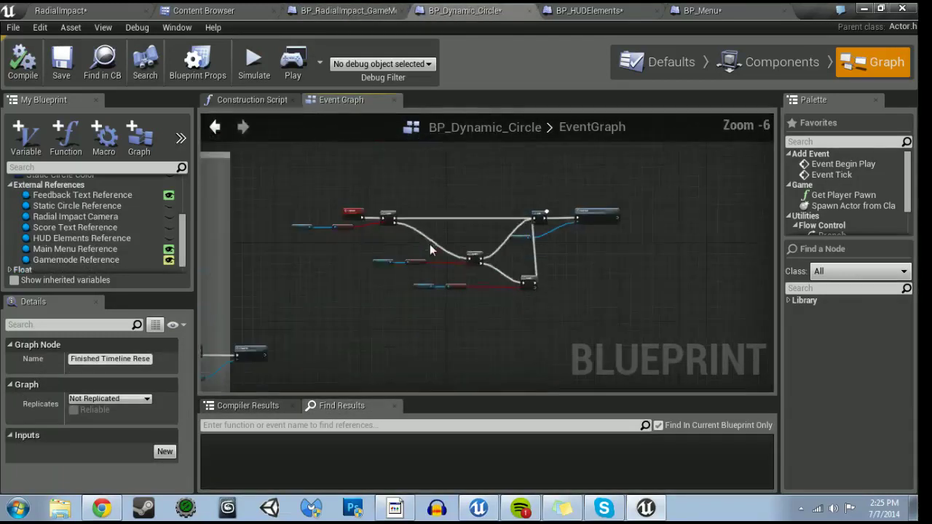
pyautogui.scroll(4, 429, 244)
pyautogui.moveTo(398, 267); pyautogui.dragTo(504, 286, button='right')
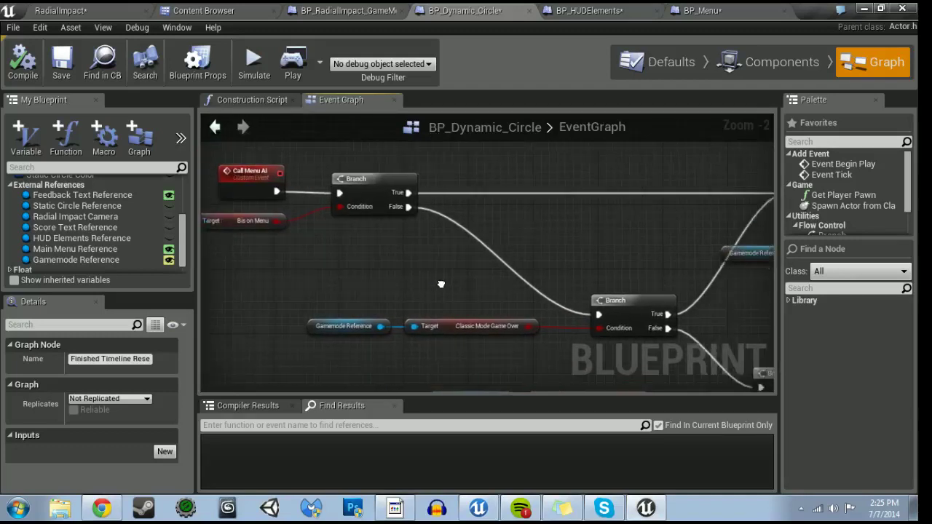
pyautogui.scroll(-6, 505, 285)
pyautogui.scroll(-3, 494, 324)
# - Inspect the Animation Curve group and Circle Scaling Curve nodes, then return to the RadialImpact level
pyautogui.moveTo(494, 325); pyautogui.dragTo(457, 280, button='right')
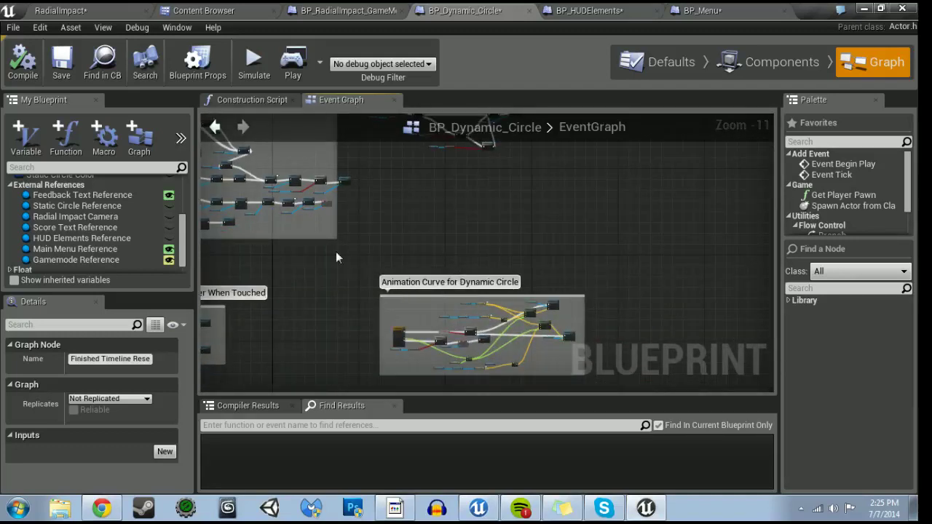
pyautogui.moveTo(335, 239); pyautogui.dragTo(349, 228, button='right')
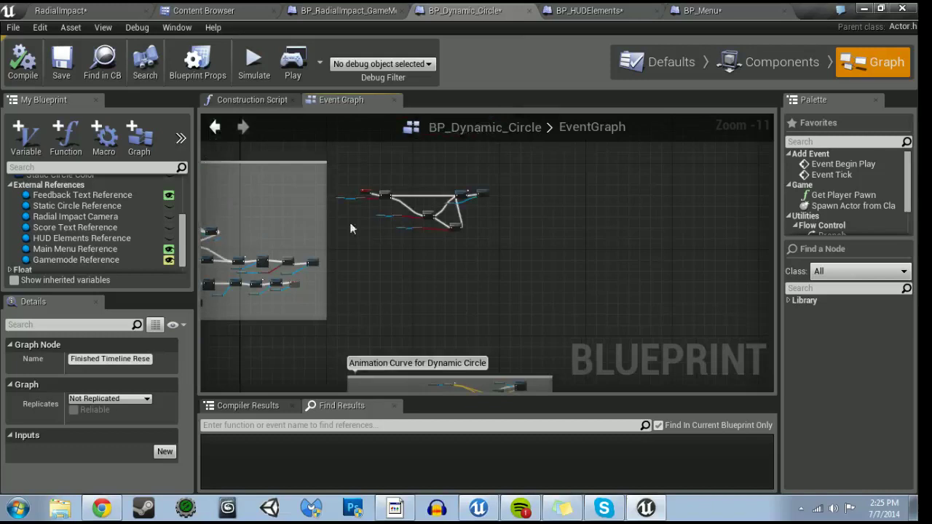
pyautogui.click(512, 253)
pyautogui.moveTo(511, 253); pyautogui.dragTo(454, 242, button='right')
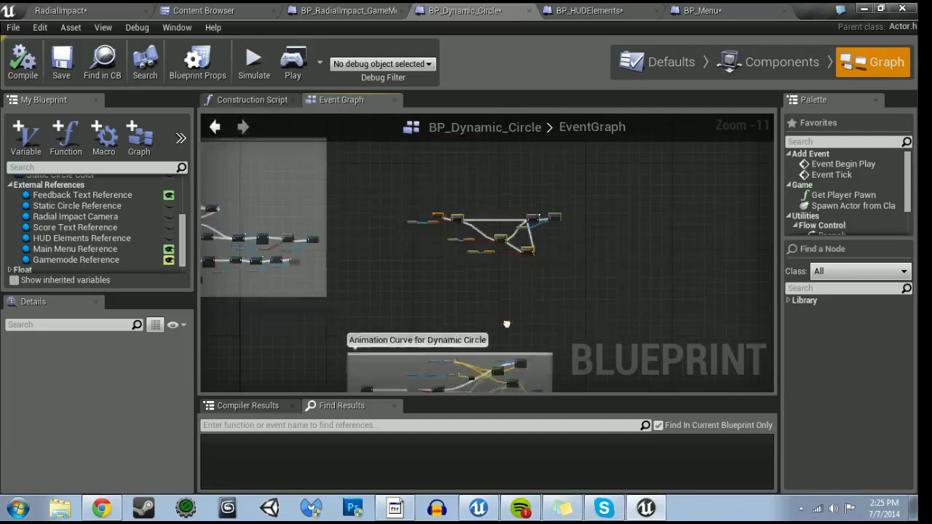
pyautogui.scroll(1, 454, 241)
pyautogui.scroll(9, 454, 241)
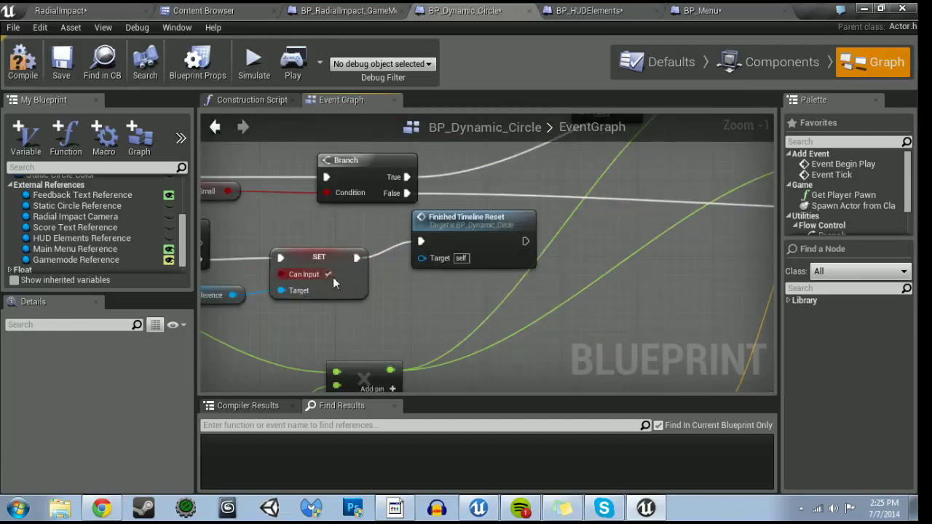
pyautogui.moveTo(329, 274); pyautogui.dragTo(709, 334, button='right')
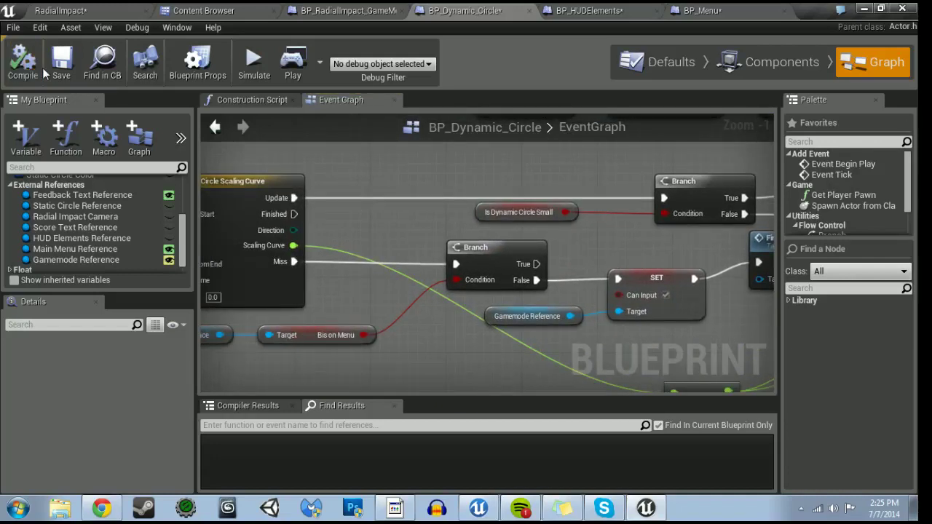
pyautogui.click(69, 10)
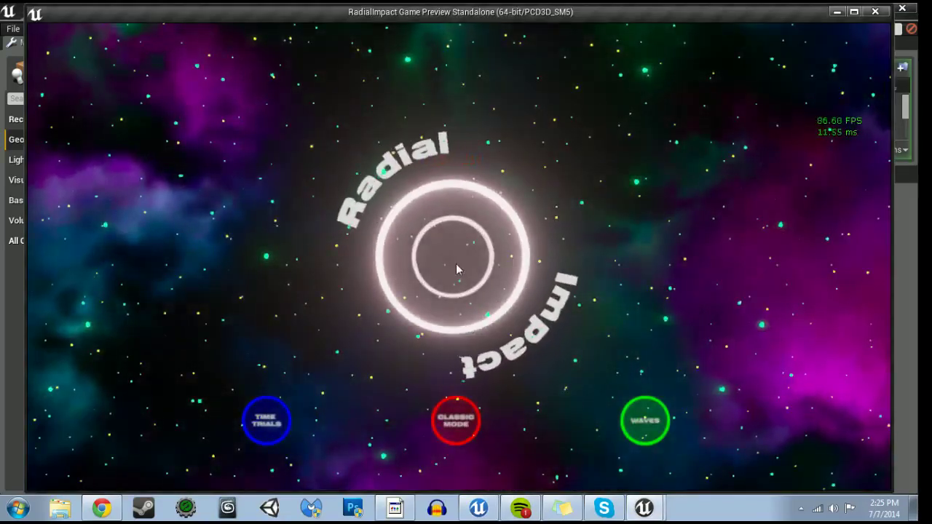
# - Start a Classic Mode game and tap rings until the round ends
pyautogui.click(456, 265)
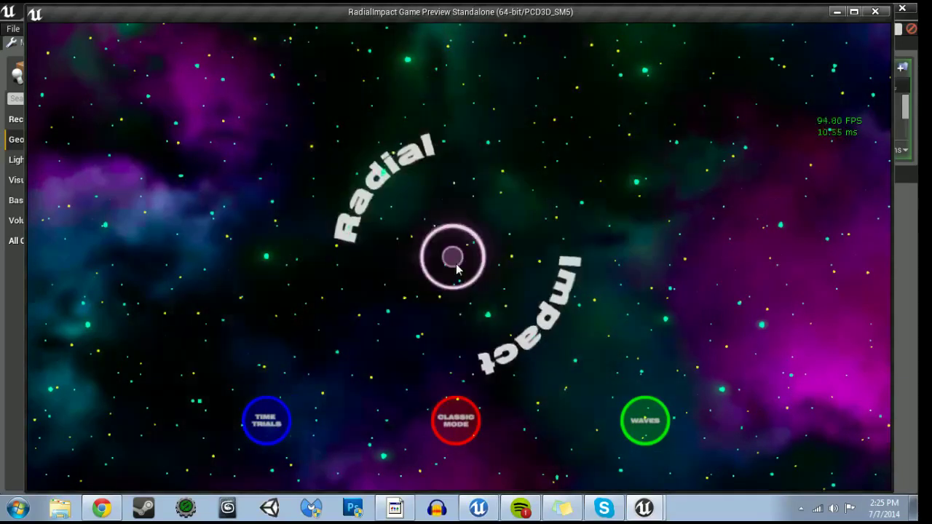
pyautogui.click(452, 256)
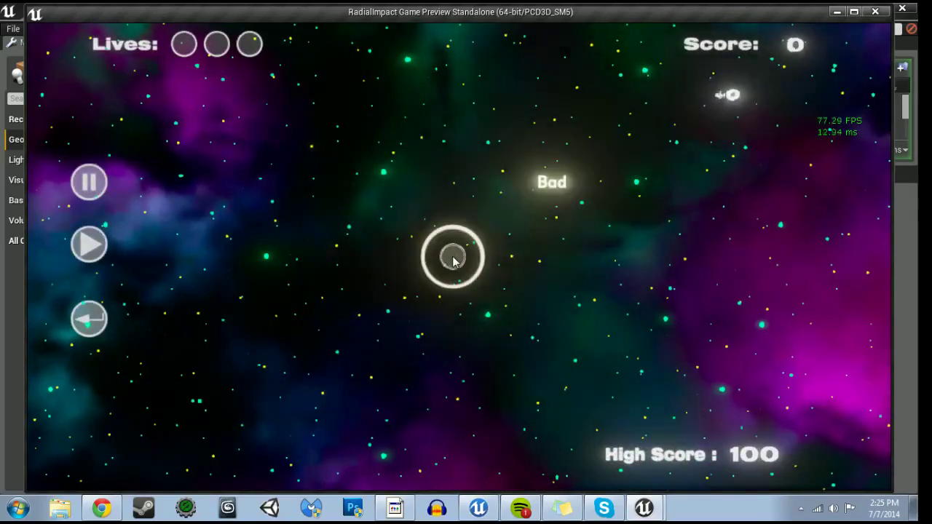
pyautogui.click(452, 255)
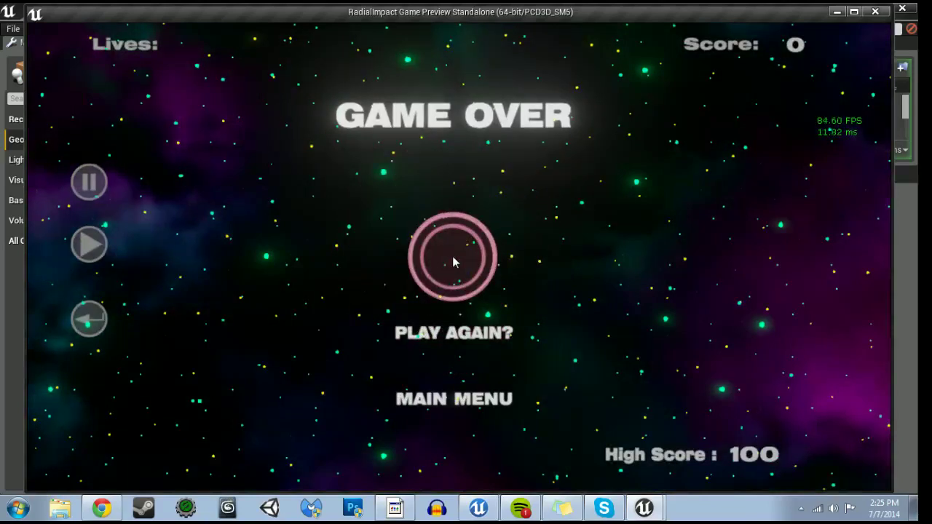
pyautogui.click(452, 255)
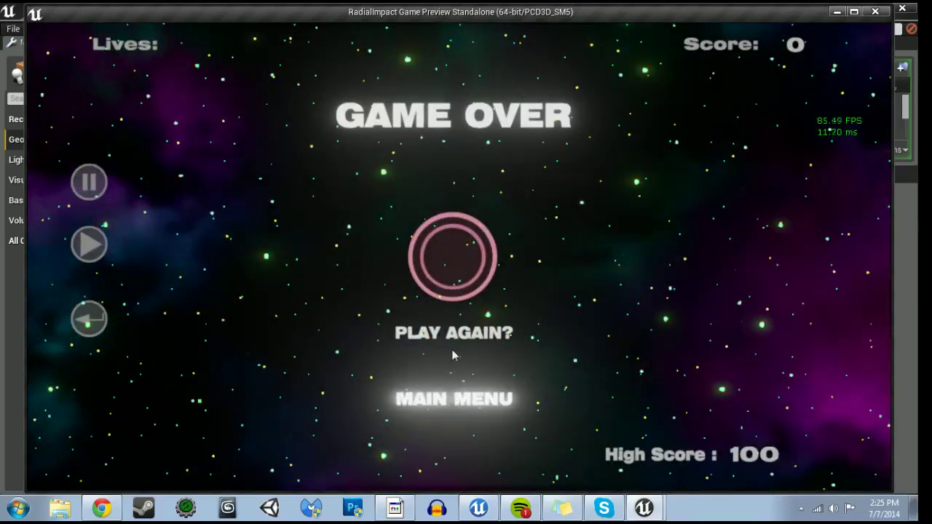
# - Restart from the game-over screen and tap three more rings
pyautogui.click(452, 258)
pyautogui.click(453, 261)
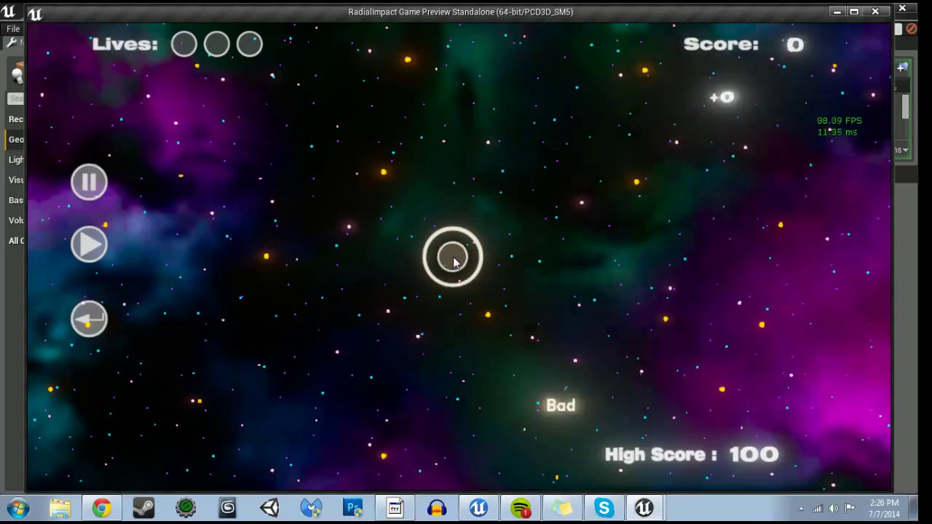
pyautogui.click(454, 261)
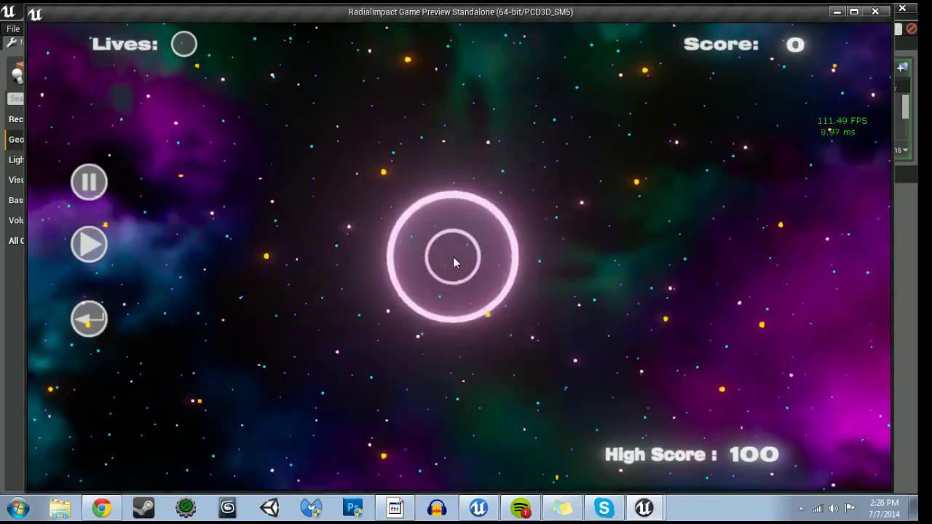
pyautogui.click(453, 260)
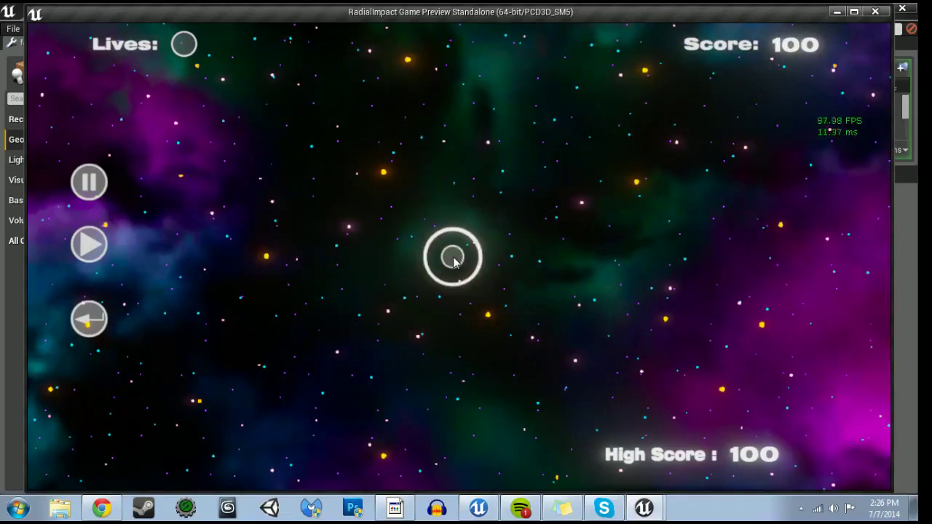
pyautogui.click(454, 260)
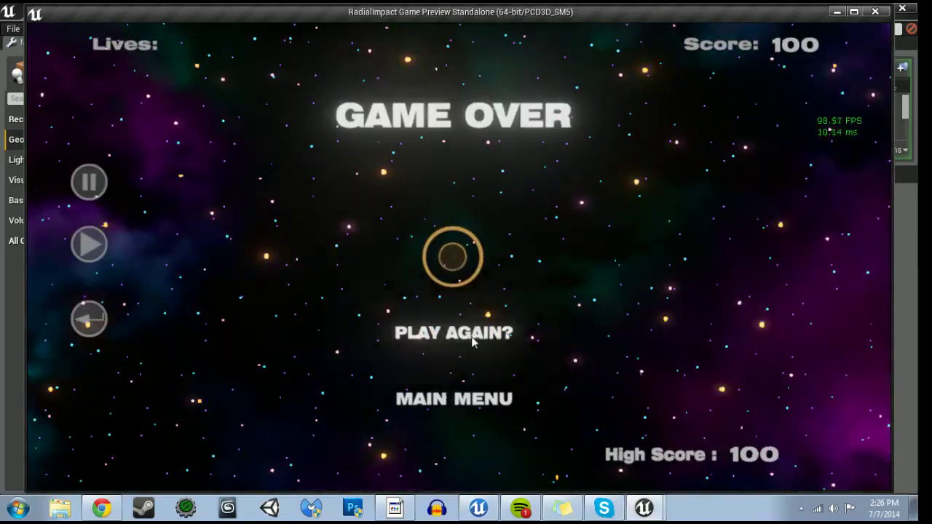
# - Start another round, tap three rings to reach 700 points, and go back to the main menu
pyautogui.click(471, 336)
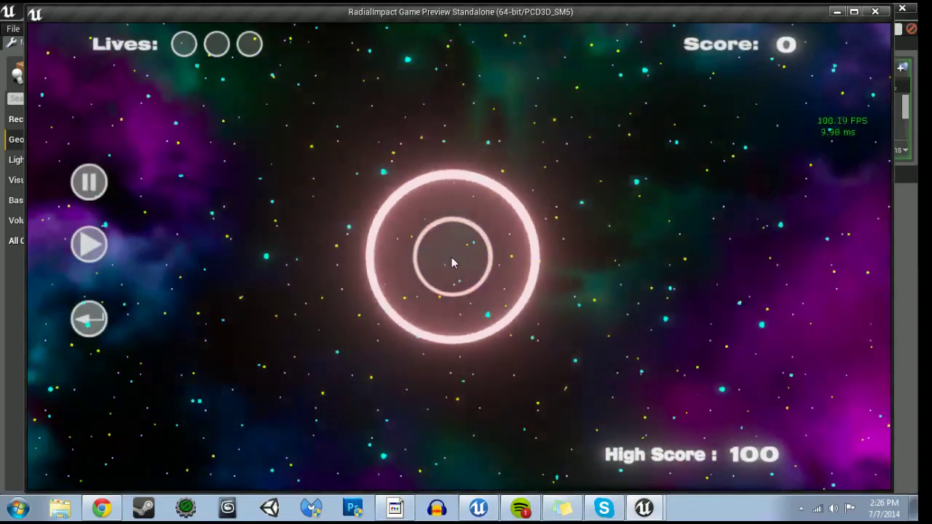
pyautogui.click(451, 259)
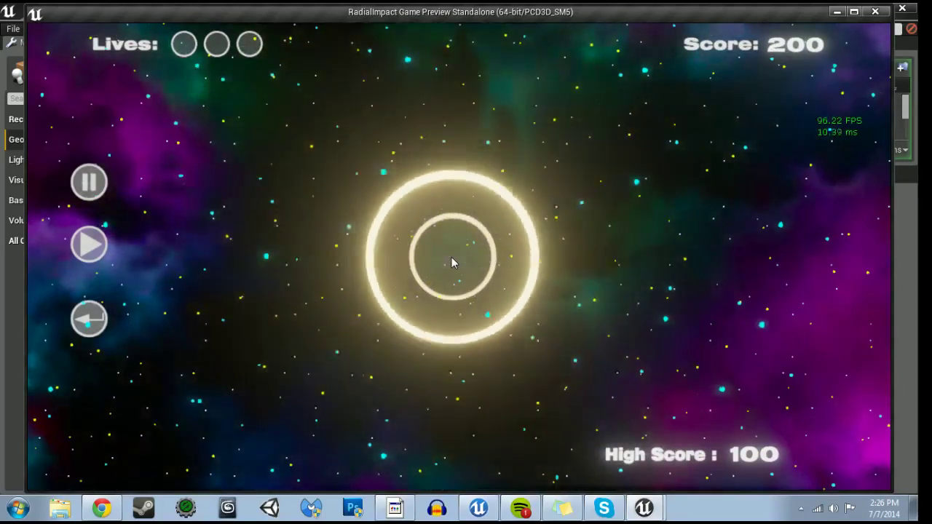
pyautogui.click(452, 261)
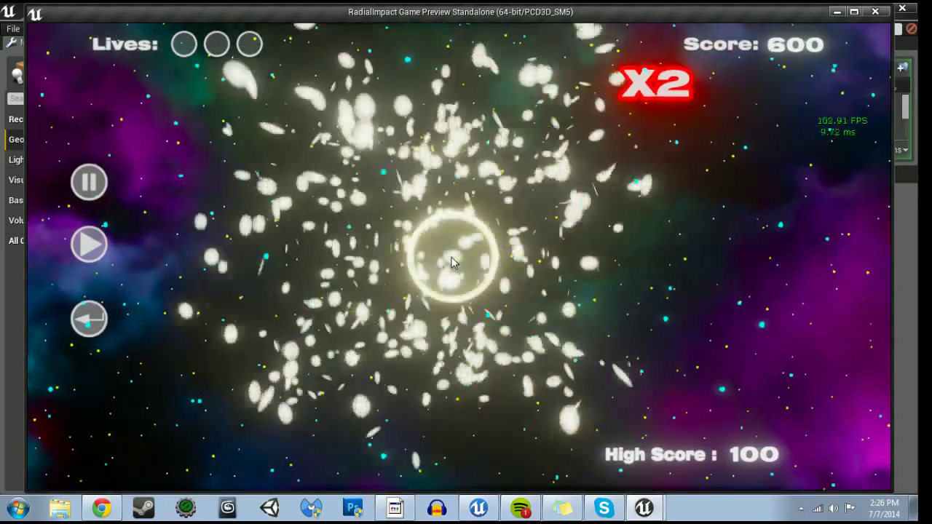
pyautogui.click(452, 258)
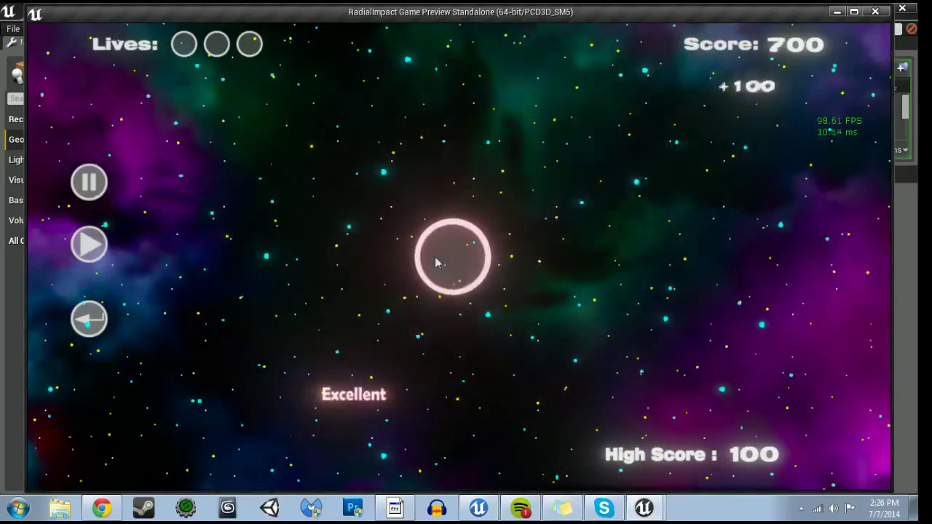
pyautogui.click(81, 319)
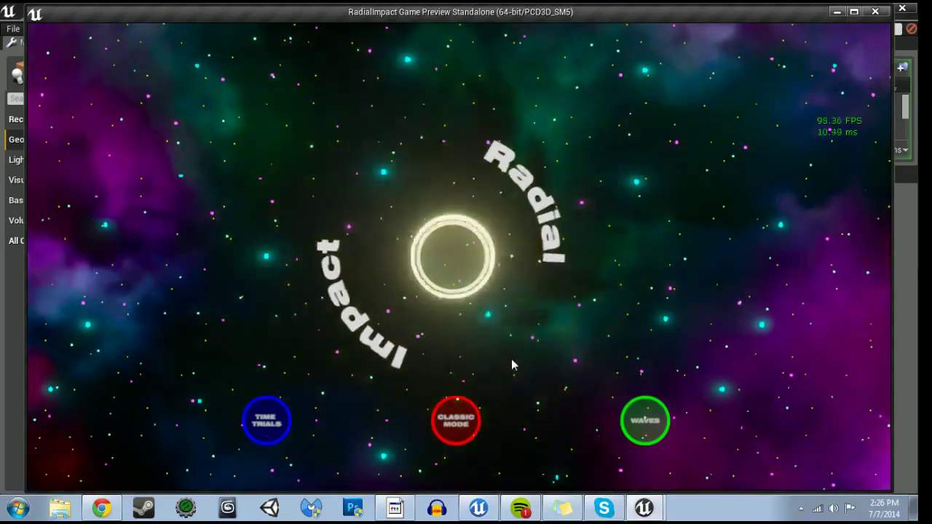
# - Start a new game and land Perfect hits to build the multiplier up to X4
pyautogui.click(450, 412)
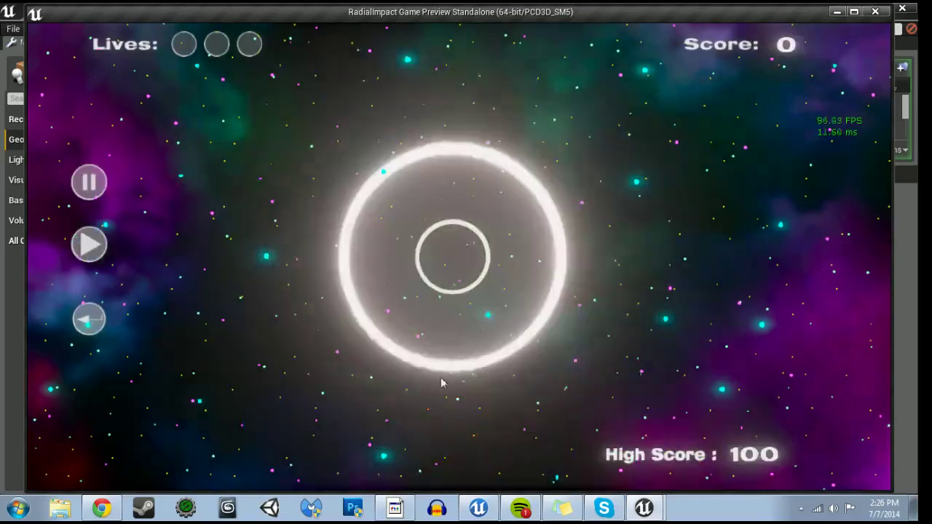
pyautogui.click(451, 268)
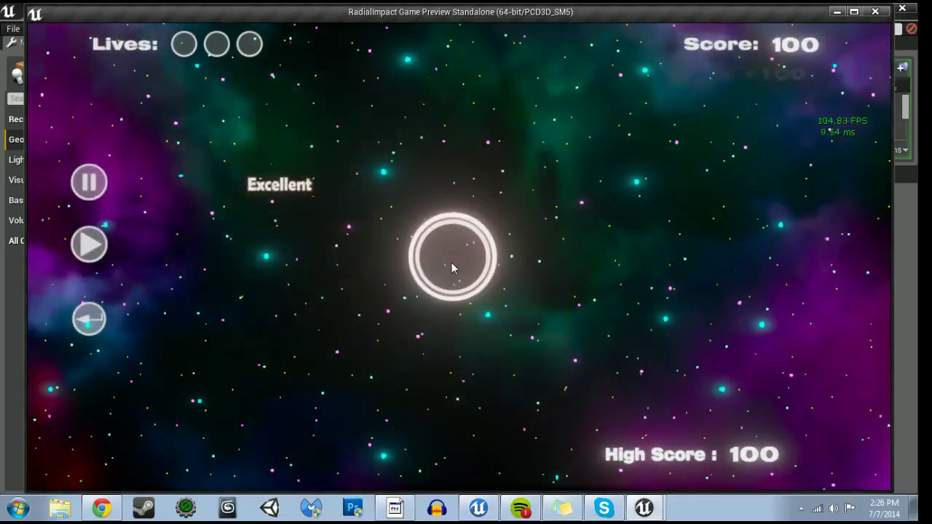
pyautogui.click(452, 265)
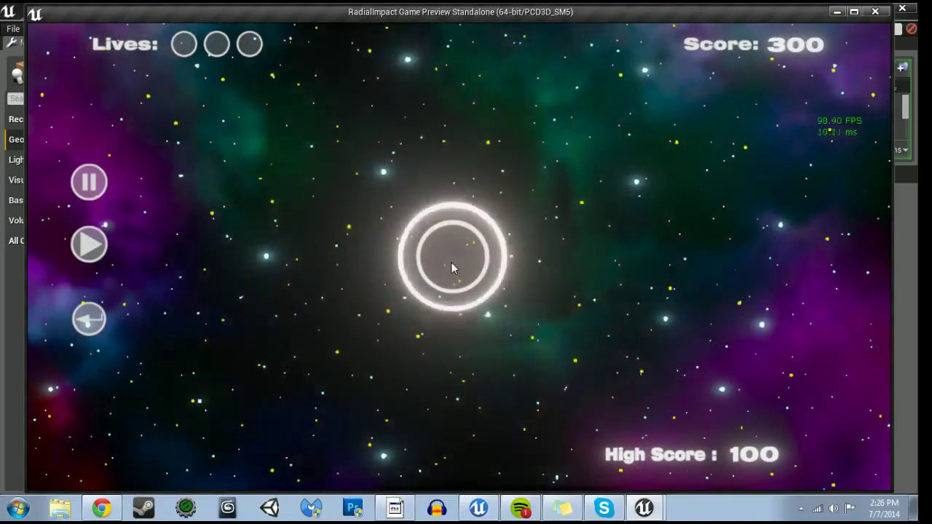
pyautogui.click(451, 265)
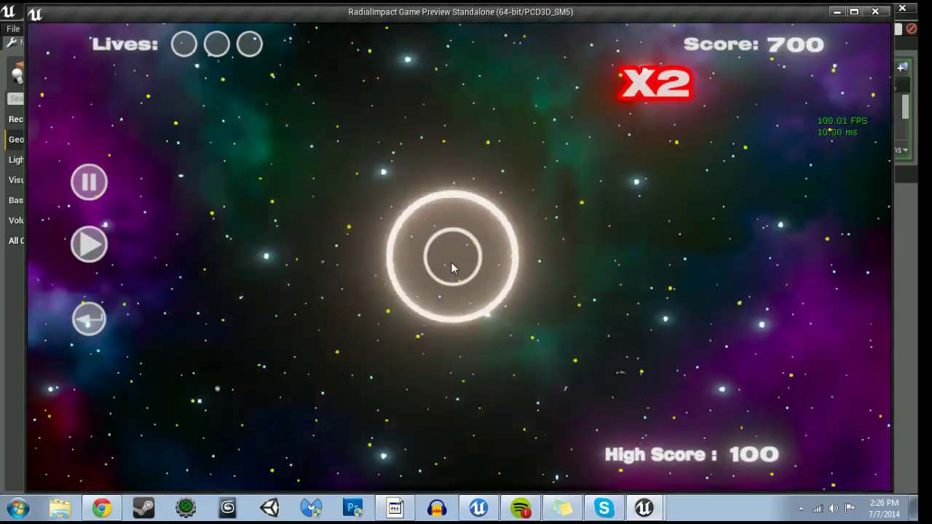
pyautogui.click(451, 267)
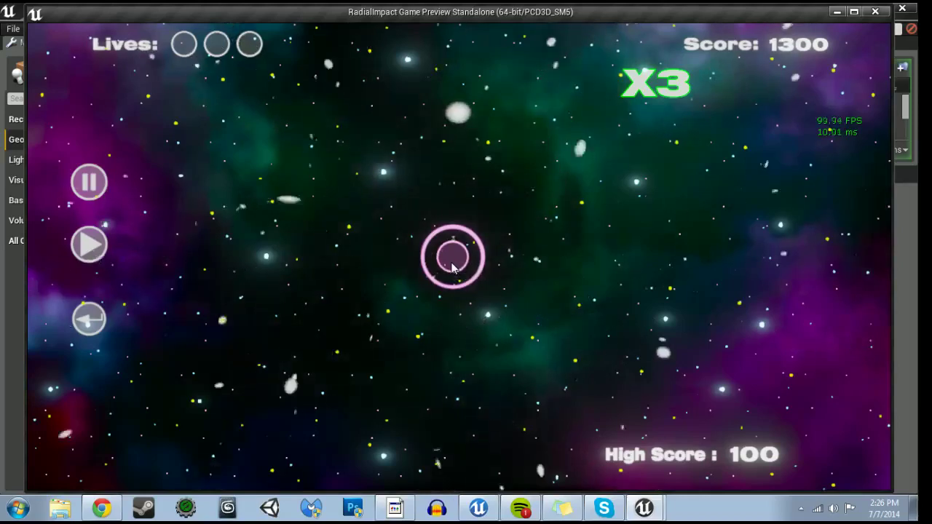
pyautogui.click(451, 267)
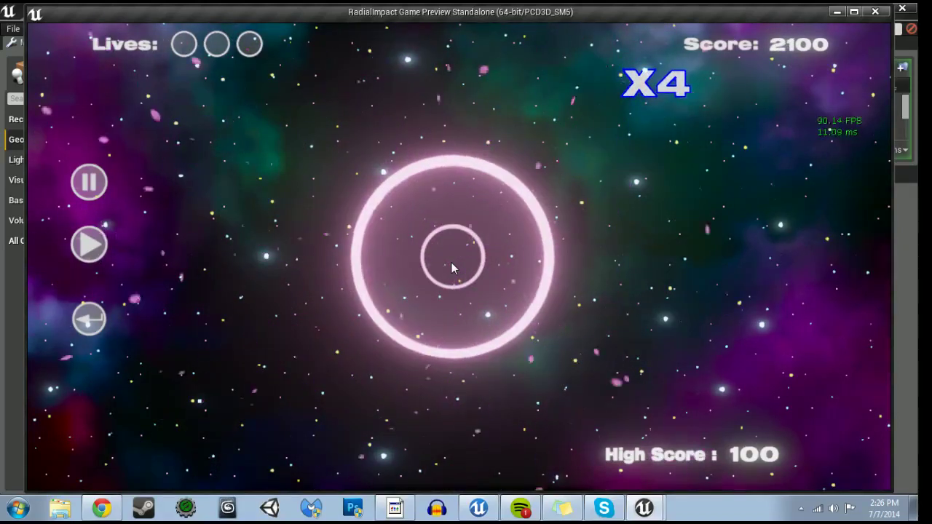
# - Keep hitting rings to reach X7 at 5700 points, then exit the preview with Esc
pyautogui.click(451, 268)
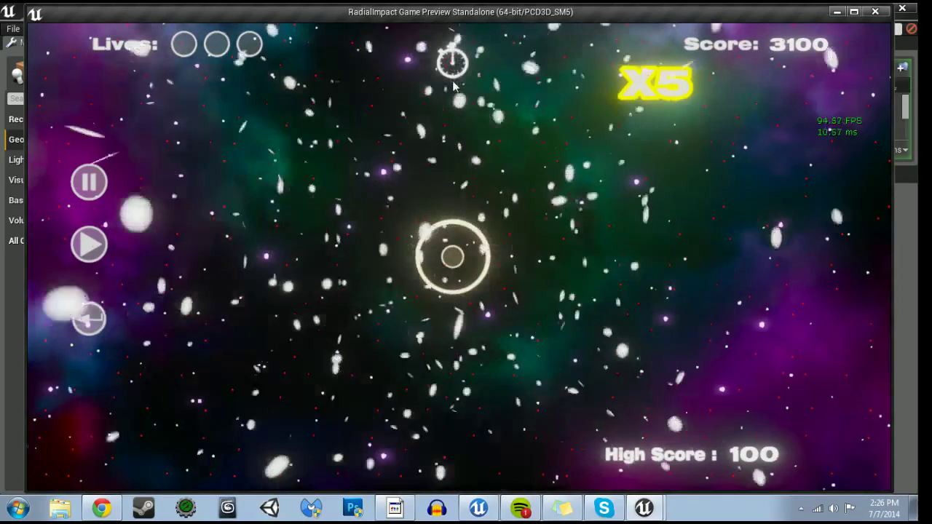
pyautogui.click(450, 280)
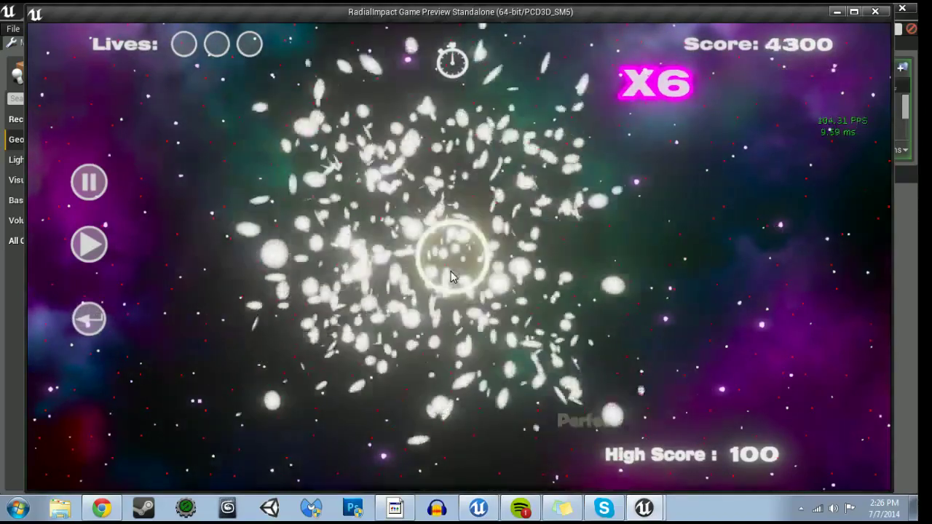
pyautogui.click(451, 267)
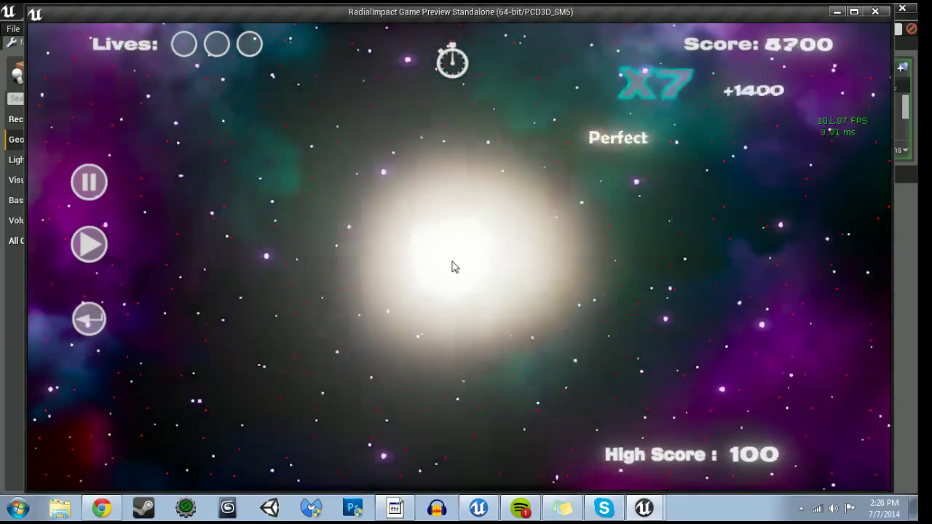
pyautogui.press('Escape')
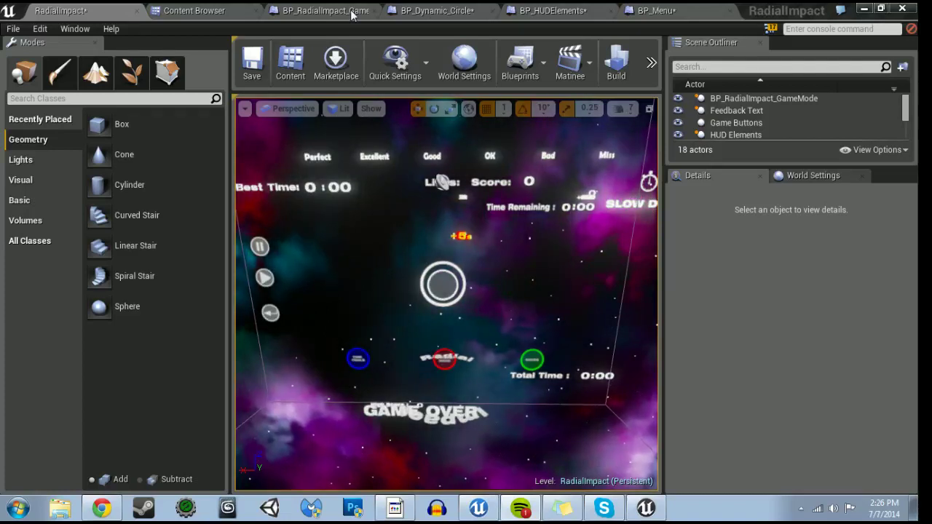
# - Open BP_Static_Circle and move the Set Dynamic Circle nodes right to make room
pyautogui.click(217, 8)
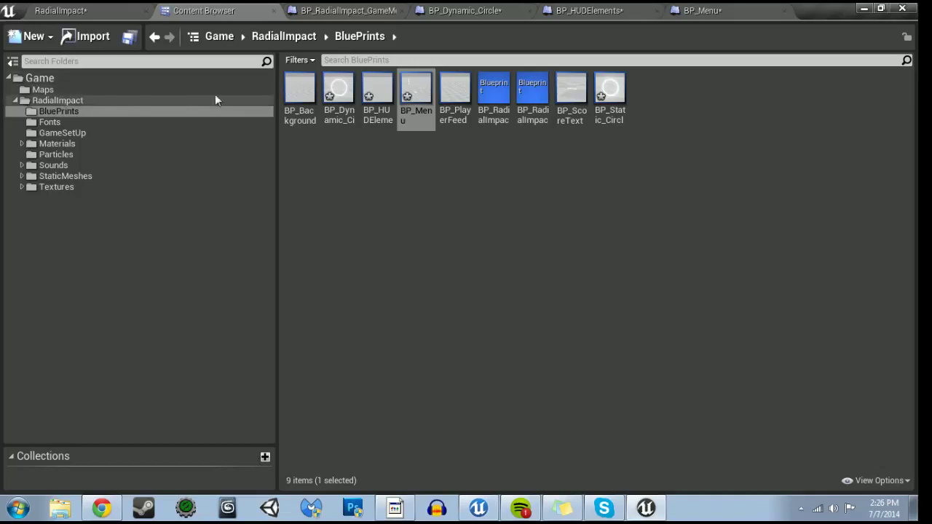
pyautogui.doubleClick(602, 94)
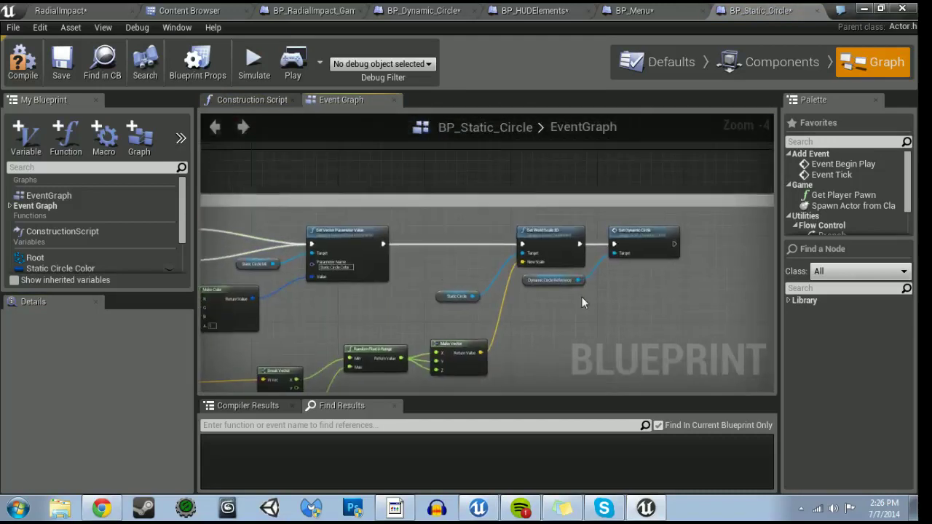
pyautogui.scroll(1, 530, 289)
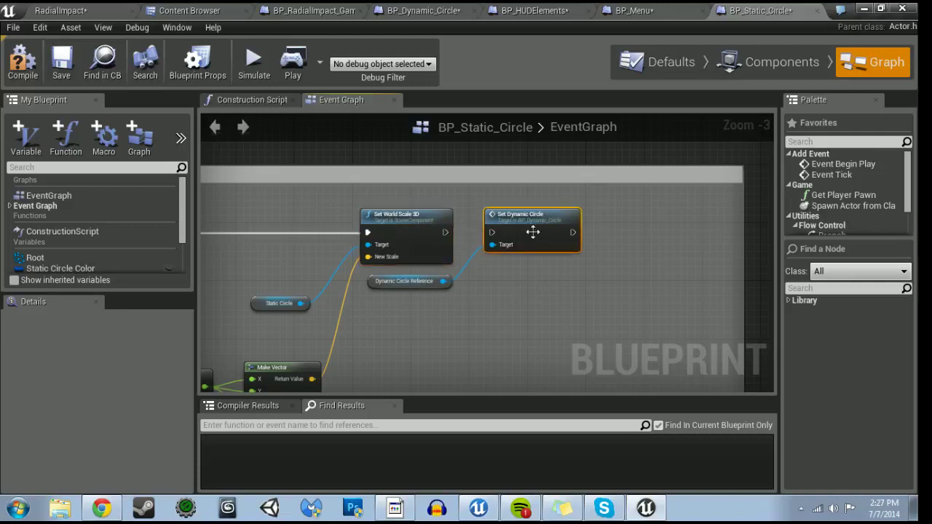
pyautogui.click(446, 287)
pyautogui.moveTo(529, 224); pyautogui.dragTo(655, 241)
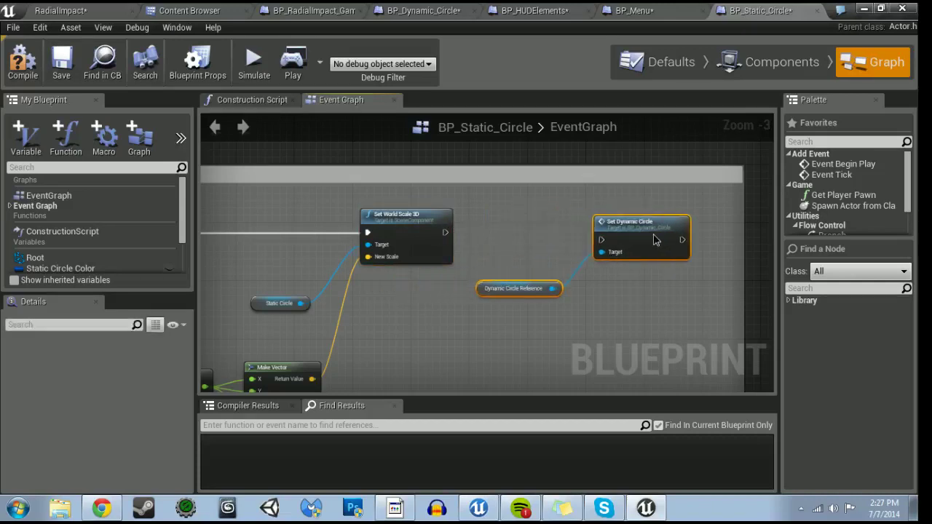
pyautogui.click(513, 232)
# - Insert a Delay after Set World Scale 3D, wiring its Completed into Set Dynamic Circle
pyautogui.click(499, 232)
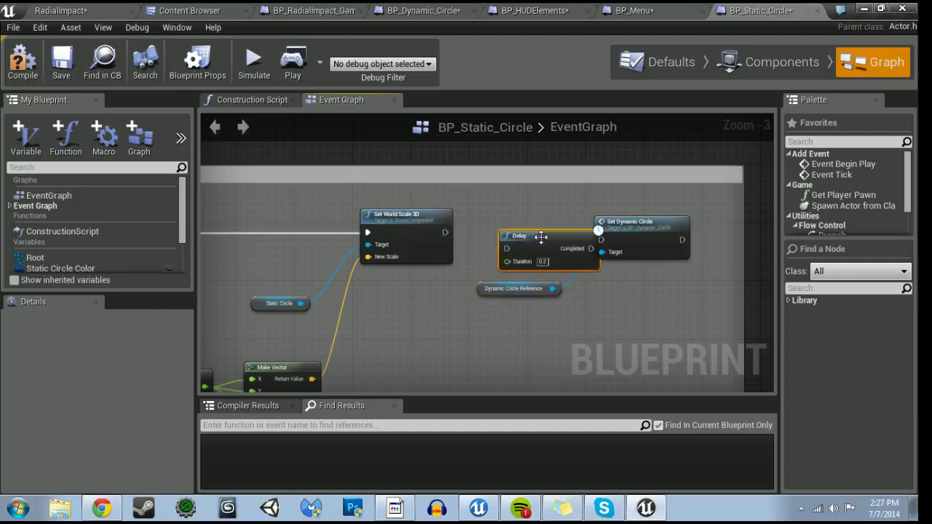
pyautogui.moveTo(539, 237); pyautogui.dragTo(516, 228)
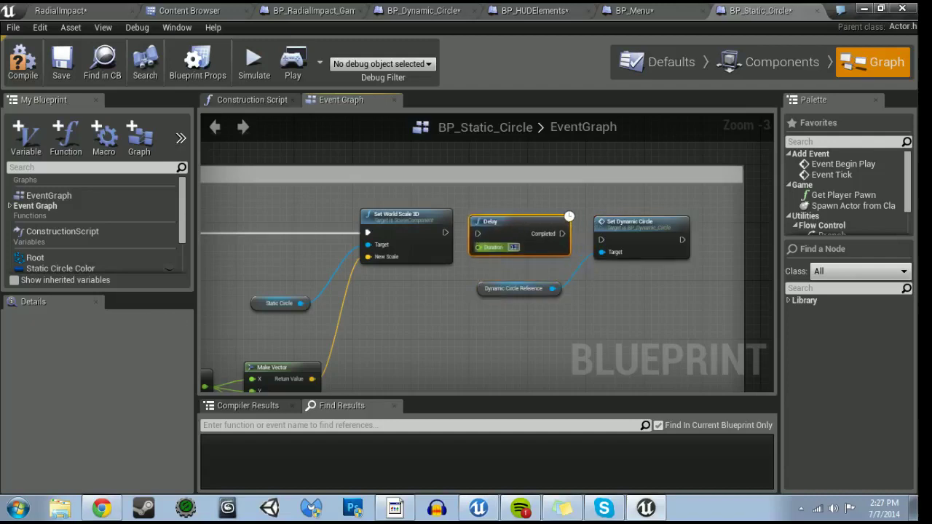
pyautogui.moveTo(562, 233); pyautogui.dragTo(599, 240)
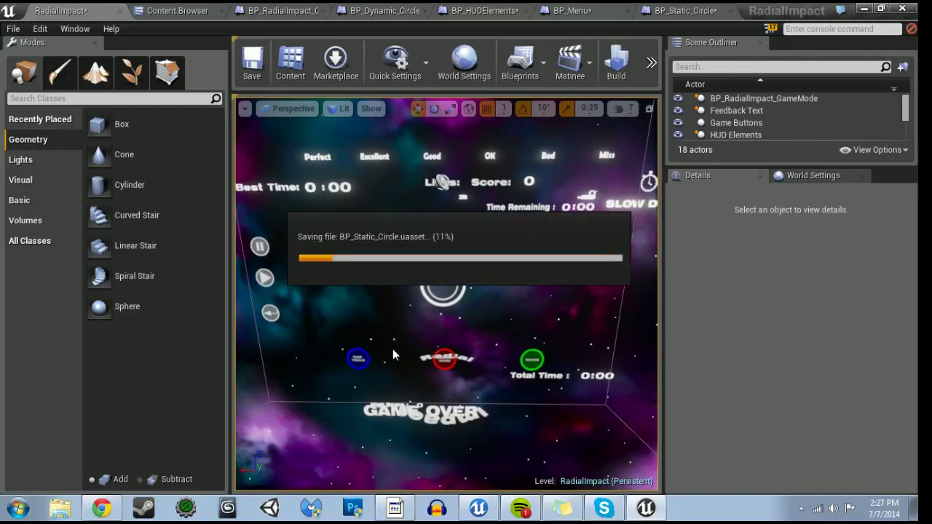
# - Check the standalone game's title screen, close the preview, and bring up BP_Menu
pyautogui.moveTo(393, 348)
pyautogui.mouseDown()
pyautogui.moveTo(392, 320)
pyautogui.moveTo(393, 345)
pyautogui.mouseUp()
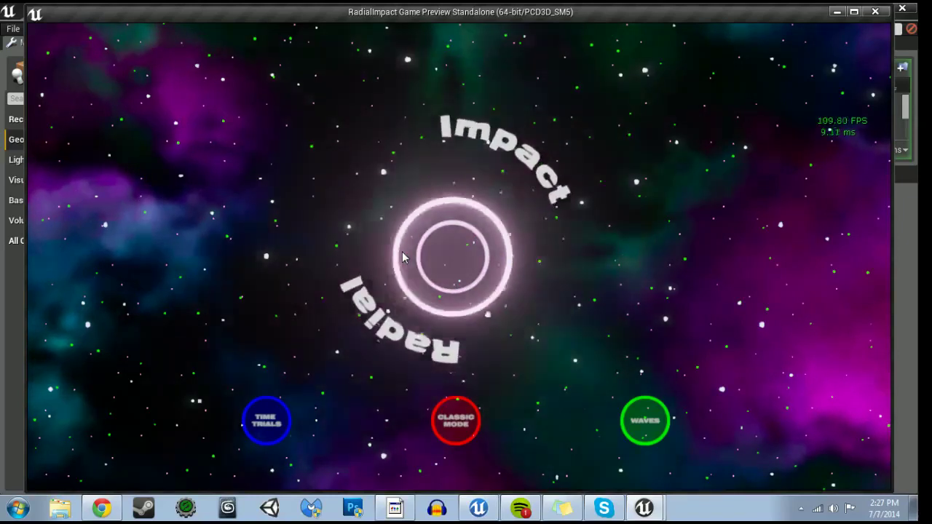
pyautogui.click(877, 13)
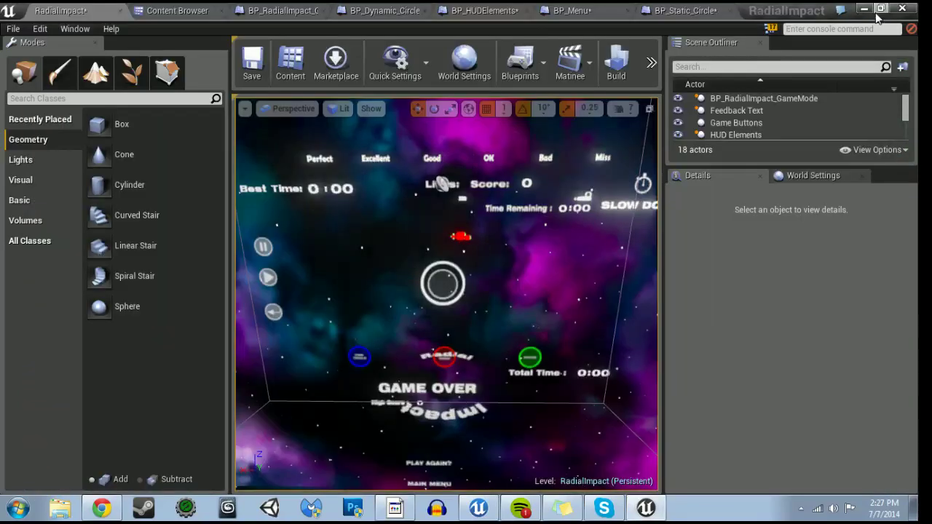
pyautogui.click(623, 8)
# - In BP_Static_Circle, delete the Delay, wire Set World Scale 3D straight to Set Dynamic Circle, and move nodes back
pyautogui.click(739, 8)
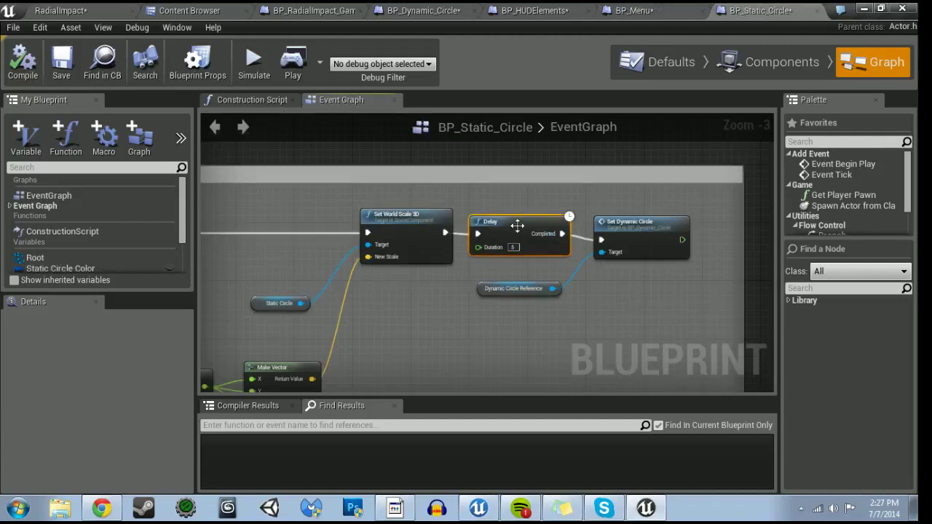
pyautogui.press('Delete')
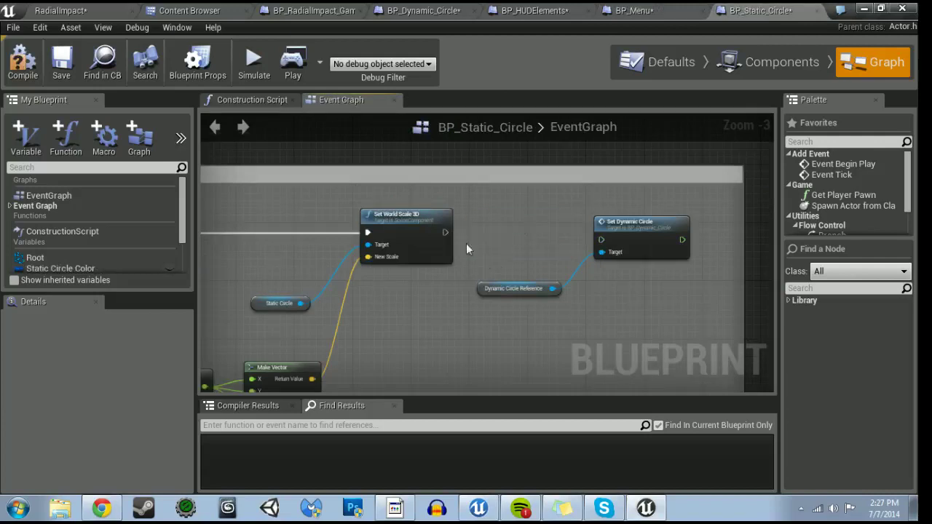
pyautogui.moveTo(595, 241); pyautogui.dragTo(595, 243)
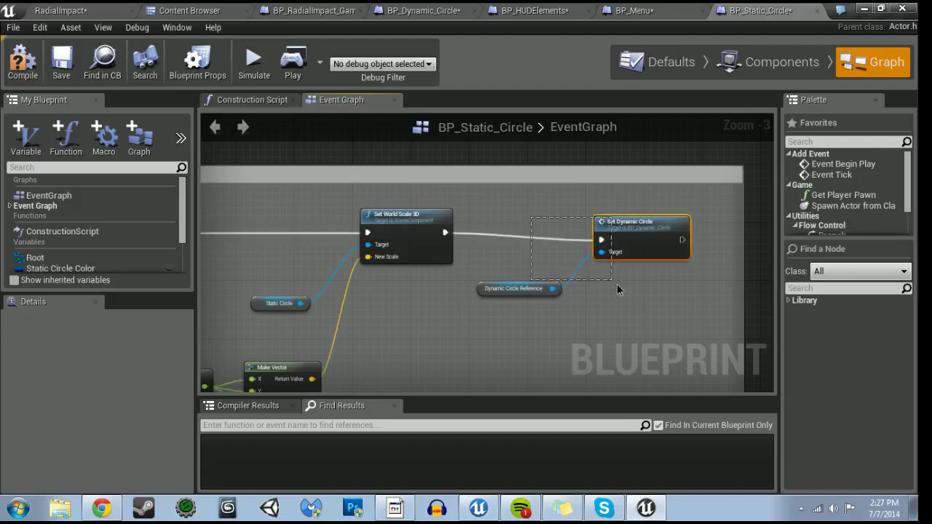
pyautogui.moveTo(617, 289); pyautogui.dragTo(618, 292)
pyautogui.moveTo(647, 237); pyautogui.dragTo(544, 230)
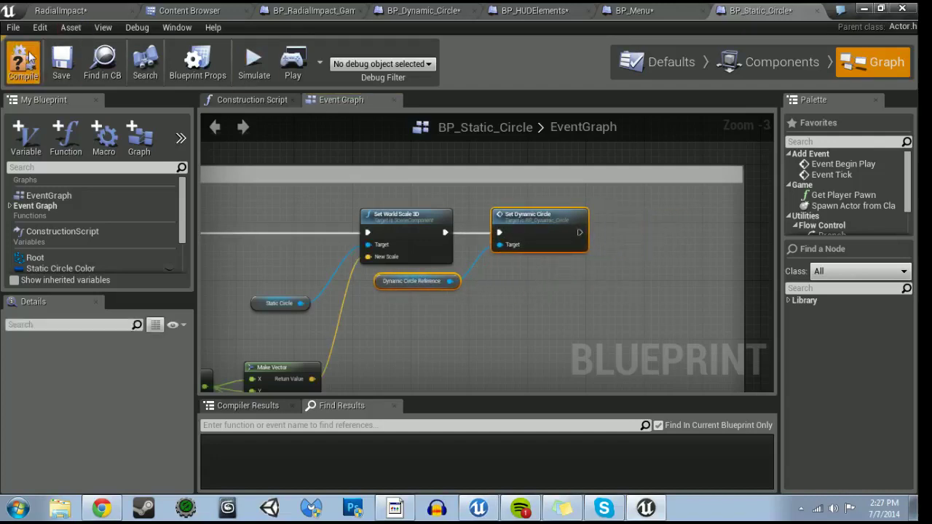
# - Switch to BP_Dynamic_Circle and pan over its comment groups, including Updates Dynamic Circle
pyautogui.click(396, 9)
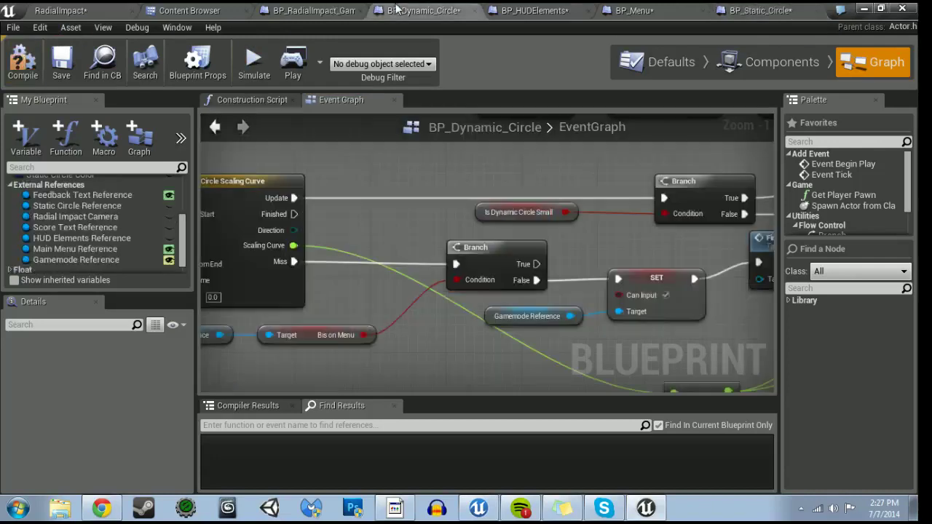
pyautogui.scroll(-12, 376, 262)
pyautogui.moveTo(376, 262); pyautogui.dragTo(635, 205, button='right')
pyautogui.moveTo(504, 185); pyautogui.dragTo(504, 206, button='right')
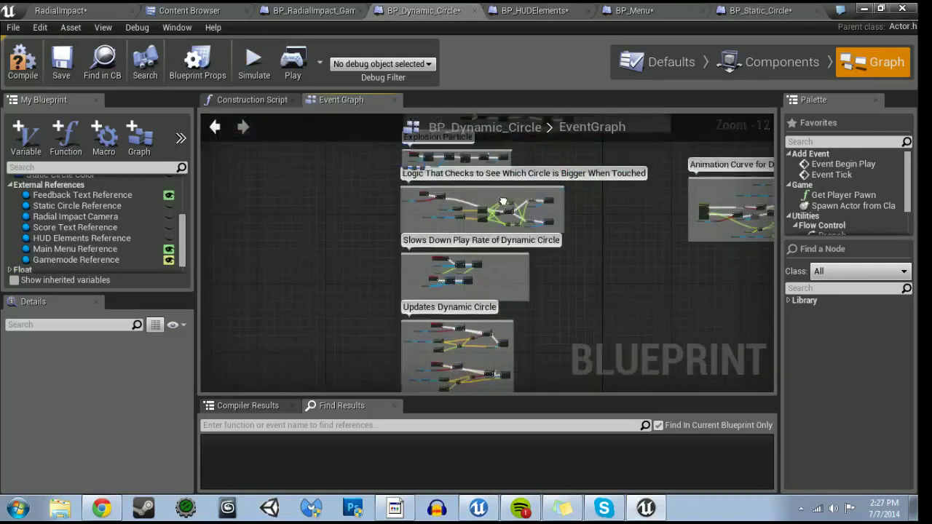
pyautogui.moveTo(435, 290); pyautogui.dragTo(427, 145, button='right')
pyautogui.scroll(7, 426, 285)
pyautogui.scroll(6, 427, 284)
pyautogui.scroll(-9, 426, 285)
pyautogui.scroll(5, 427, 230)
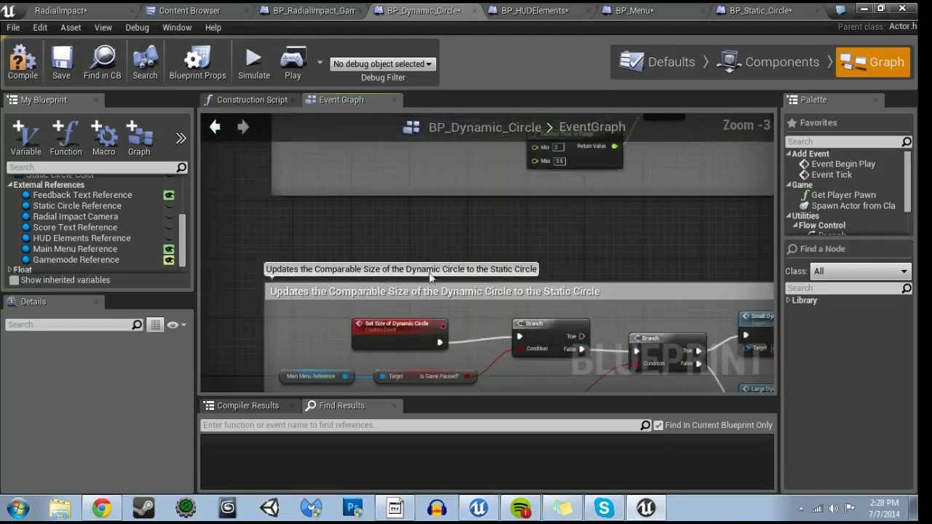
pyautogui.scroll(-1, 429, 275)
pyautogui.moveTo(429, 275)
pyautogui.mouseDown(button='right')
pyautogui.moveTo(430, 349)
pyautogui.moveTo(379, 298)
pyautogui.mouseUp(button='right')
# - Pan past the Explosion Particle and On Clicked logic, then jump to the Update Dynamic Circle Size event
pyautogui.moveTo(350, 198)
pyautogui.mouseDown(button='right')
pyautogui.moveTo(349, 379)
pyautogui.moveTo(349, 276)
pyautogui.moveTo(420, 286)
pyautogui.mouseUp(button='right')
pyautogui.moveTo(420, 368); pyautogui.dragTo(389, 398, button='right')
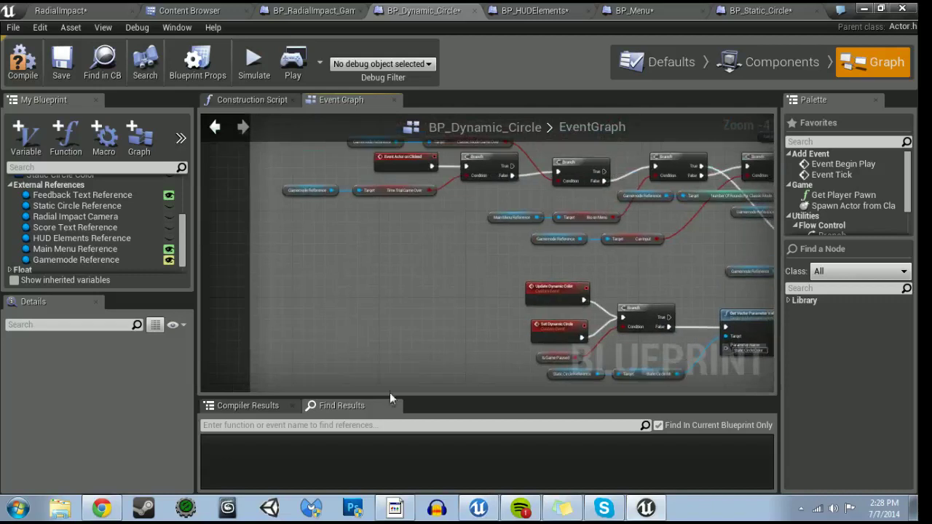
pyautogui.moveTo(437, 273)
pyautogui.mouseDown(button='right')
pyautogui.moveTo(339, 247)
pyautogui.moveTo(278, 199)
pyautogui.mouseUp(button='right')
pyautogui.moveTo(472, 281)
pyautogui.mouseDown(button='right')
pyautogui.moveTo(416, 254)
pyautogui.moveTo(244, 252)
pyautogui.mouseUp(button='right')
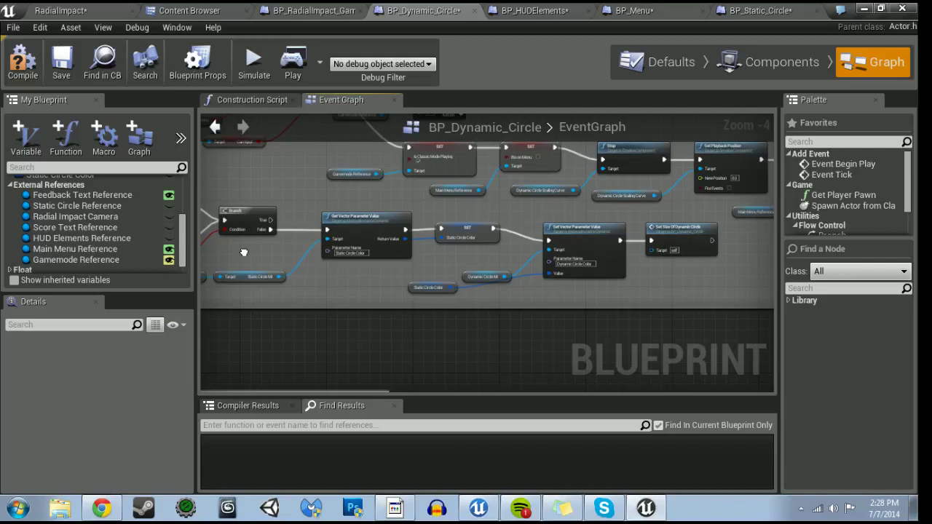
pyautogui.scroll(-4, 244, 252)
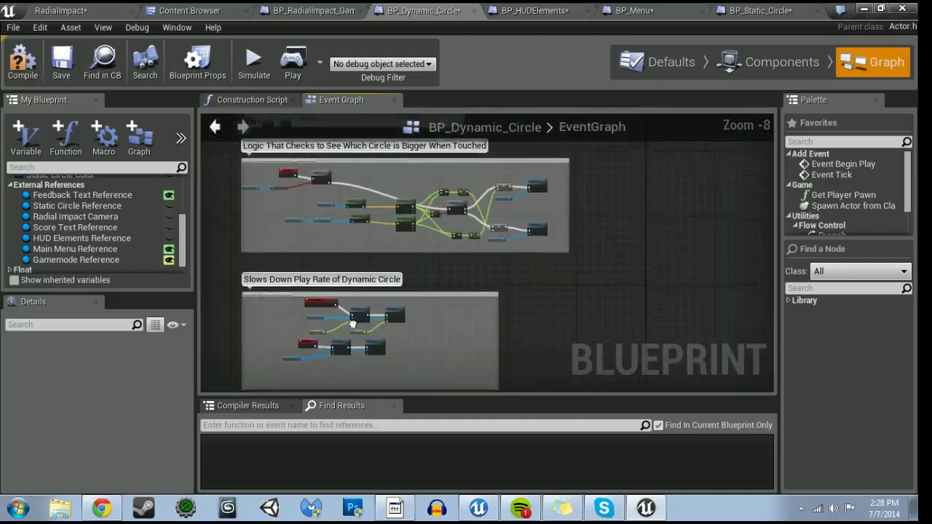
pyautogui.moveTo(401, 331); pyautogui.dragTo(401, 215, button='right')
pyautogui.moveTo(401, 349); pyautogui.dragTo(401, 187, button='right')
pyautogui.scroll(5, 445, 326)
pyautogui.moveTo(445, 325)
pyautogui.mouseDown(button='right')
pyautogui.moveTo(393, 298)
pyautogui.moveTo(114, 267)
pyautogui.mouseUp(button='right')
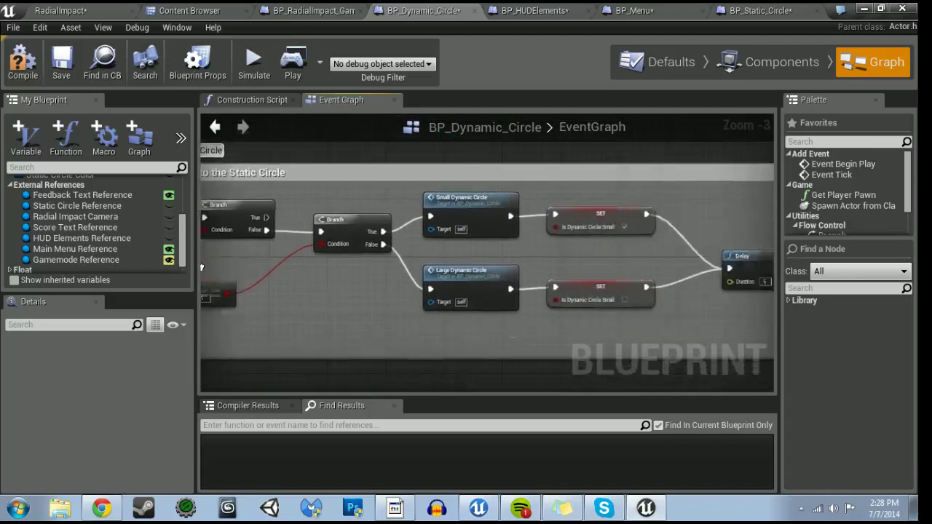
pyautogui.moveTo(487, 277); pyautogui.dragTo(281, 272, button='right')
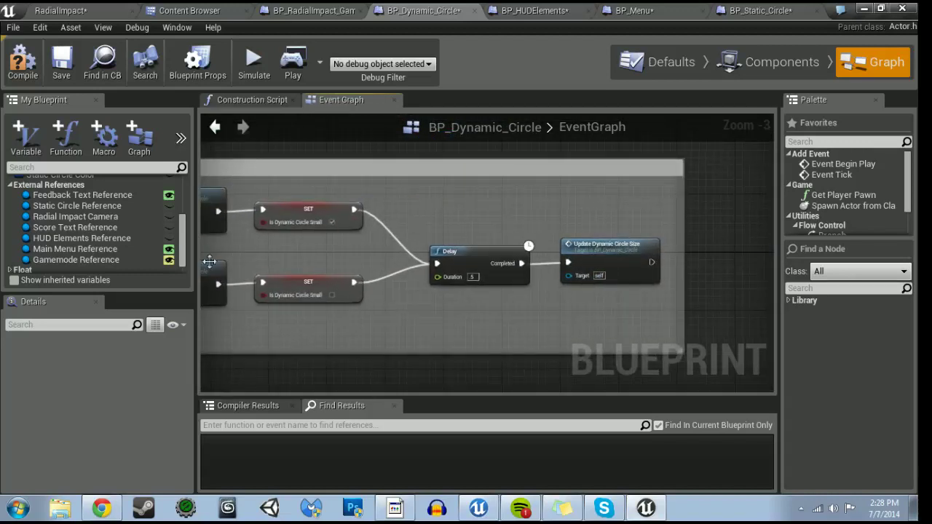
pyautogui.doubleClick(639, 251)
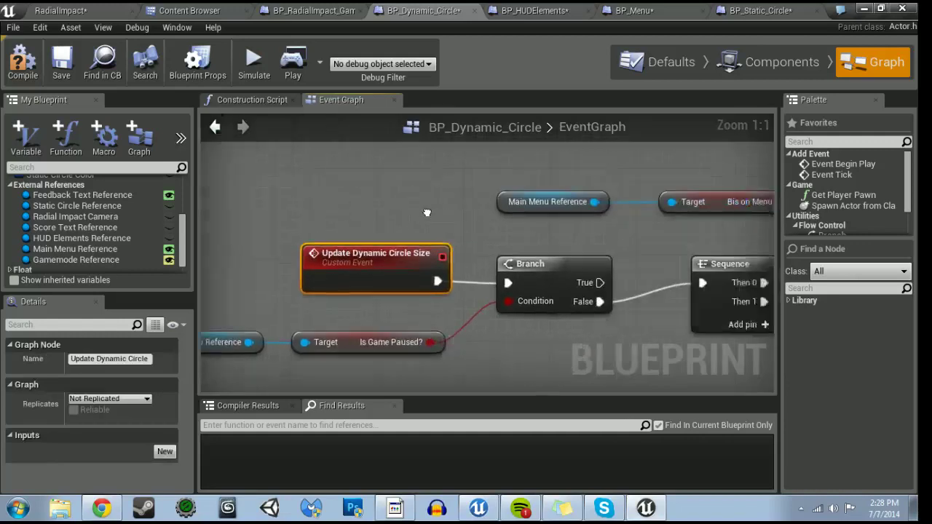
# - Move the Update Dynamic Circle Size event, Branch and Sequence nodes left to make working room
pyautogui.scroll(-2, 437, 233)
pyautogui.scroll(-1, 443, 259)
pyautogui.moveTo(443, 259); pyautogui.dragTo(357, 309, button='right')
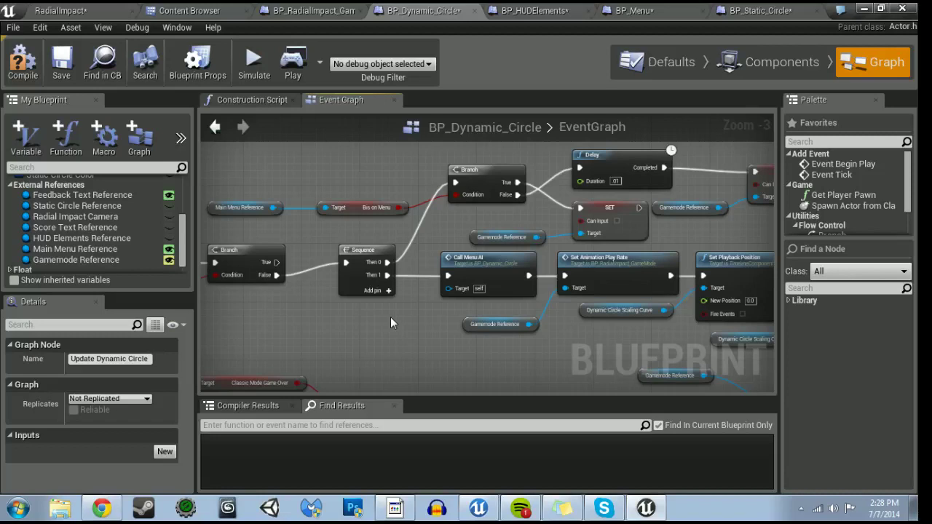
pyautogui.moveTo(391, 318)
pyautogui.mouseDown(button='right')
pyautogui.moveTo(524, 308)
pyautogui.moveTo(223, 305)
pyautogui.moveTo(353, 256)
pyautogui.mouseUp(button='right')
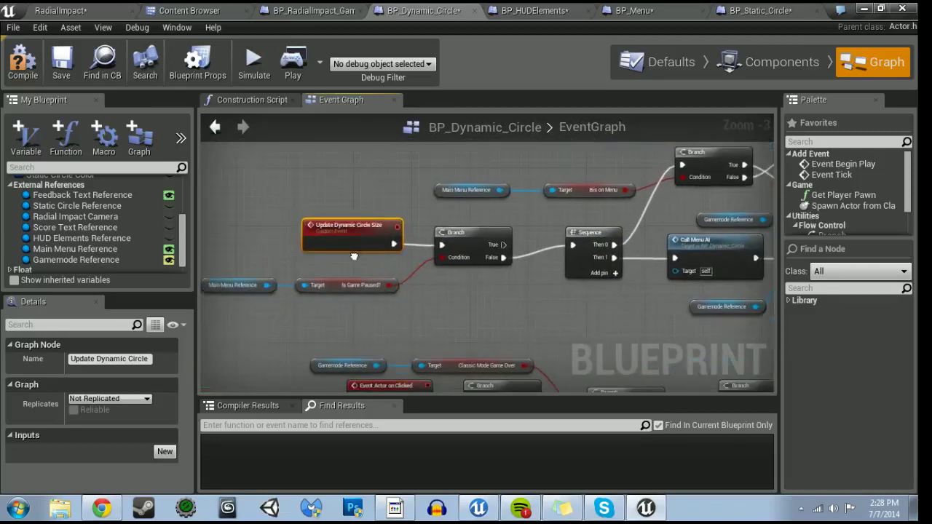
pyautogui.moveTo(355, 274)
pyautogui.mouseDown()
pyautogui.moveTo(586, 295)
pyautogui.moveTo(517, 275)
pyautogui.mouseUp()
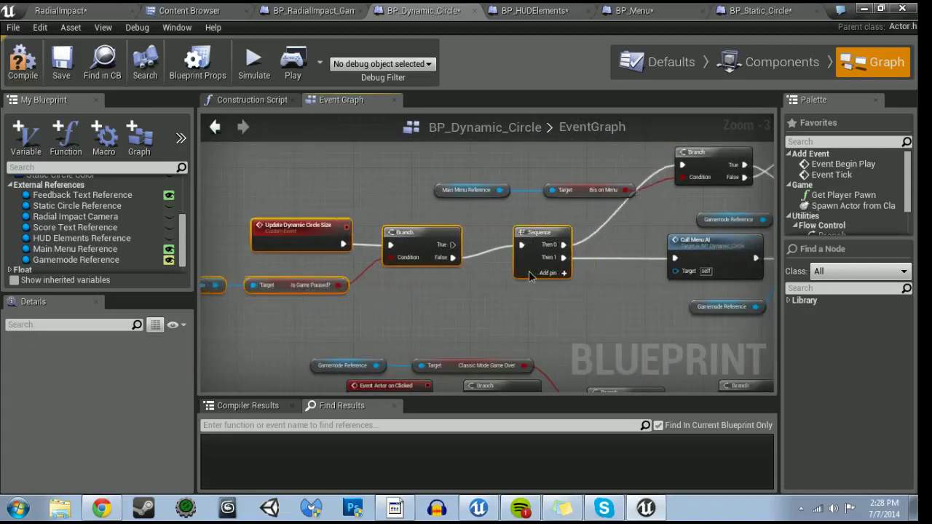
pyautogui.moveTo(516, 275); pyautogui.dragTo(576, 243, button='right')
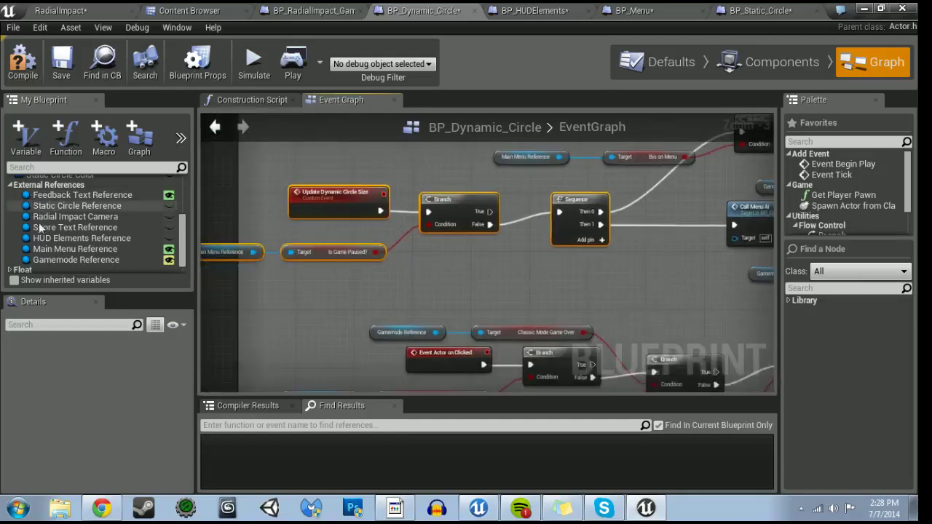
# - Add a Main Menu Reference getter and pull a Bis on Menu getter from it
pyautogui.click(54, 249)
pyautogui.keyDown('ctrl'); pyautogui.moveTo(471, 277); pyautogui.dragTo(471, 277); pyautogui.keyUp('ctrl')
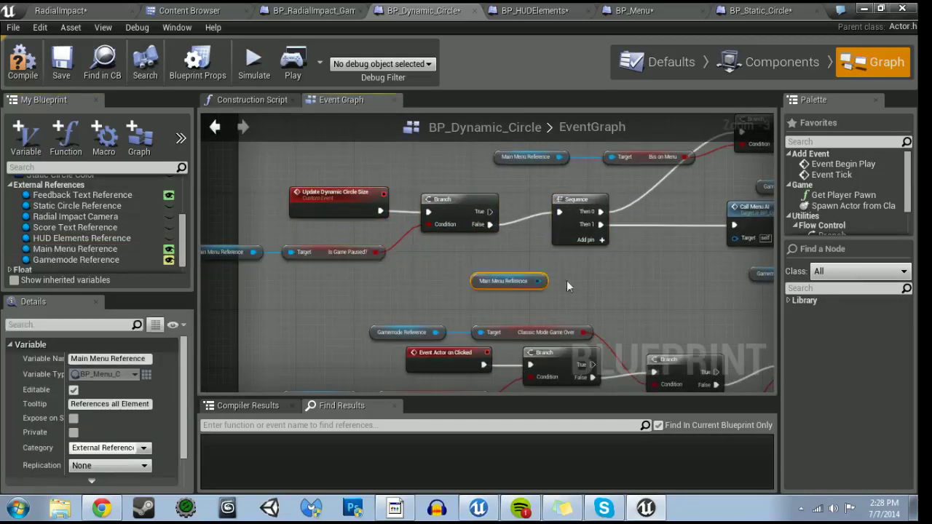
pyautogui.moveTo(473, 277); pyautogui.dragTo(385, 289, button='right')
pyautogui.moveTo(440, 287); pyautogui.dragTo(469, 292)
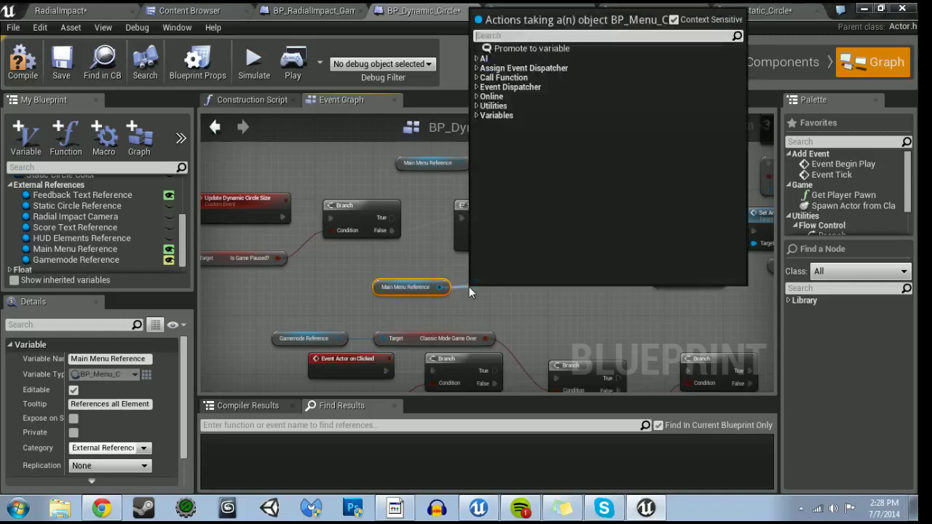
pyautogui.write('menu')
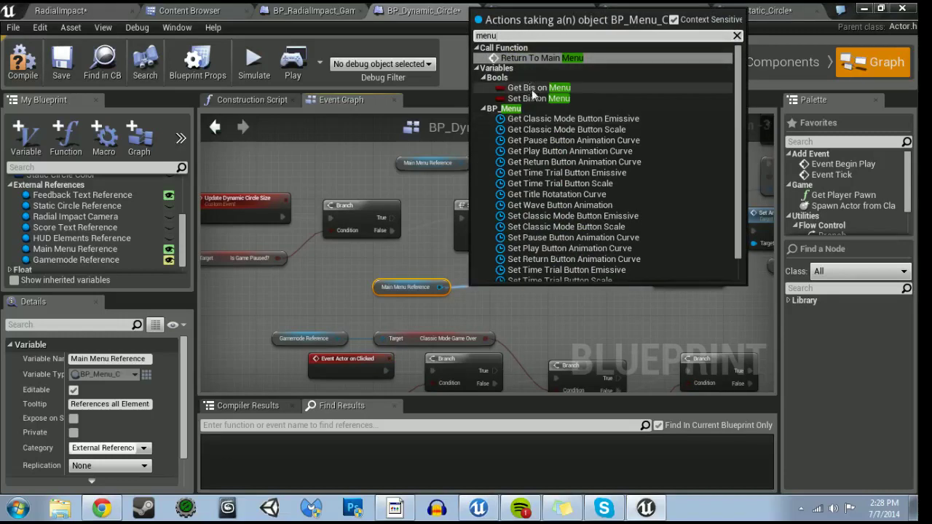
pyautogui.click(532, 88)
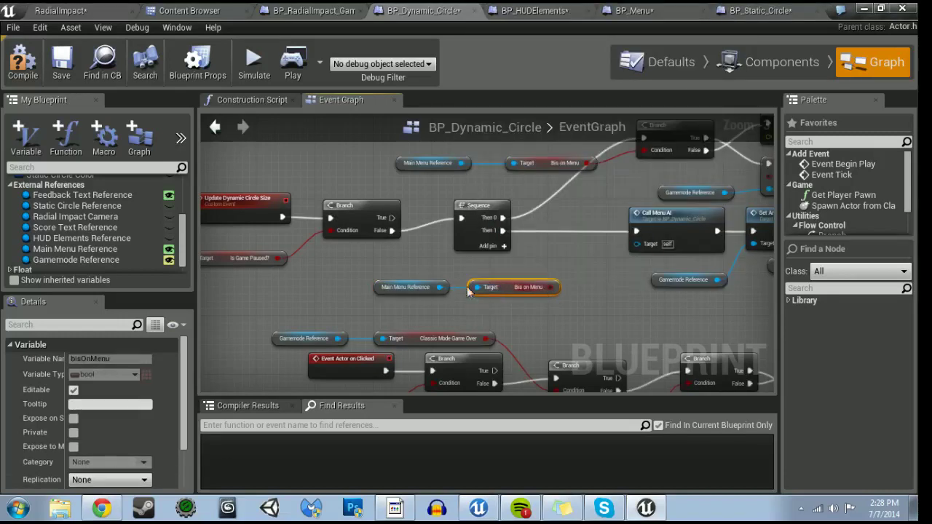
pyautogui.keyDown('ctrl'); pyautogui.click(514, 289); pyautogui.keyUp('ctrl')
pyautogui.moveTo(513, 288)
pyautogui.mouseDown()
pyautogui.moveTo(456, 289)
pyautogui.moveTo(547, 287)
pyautogui.mouseUp()
# - Add a Branch on Bis on Menu and wire Sequence's Then 1 into it
pyautogui.write('branch')
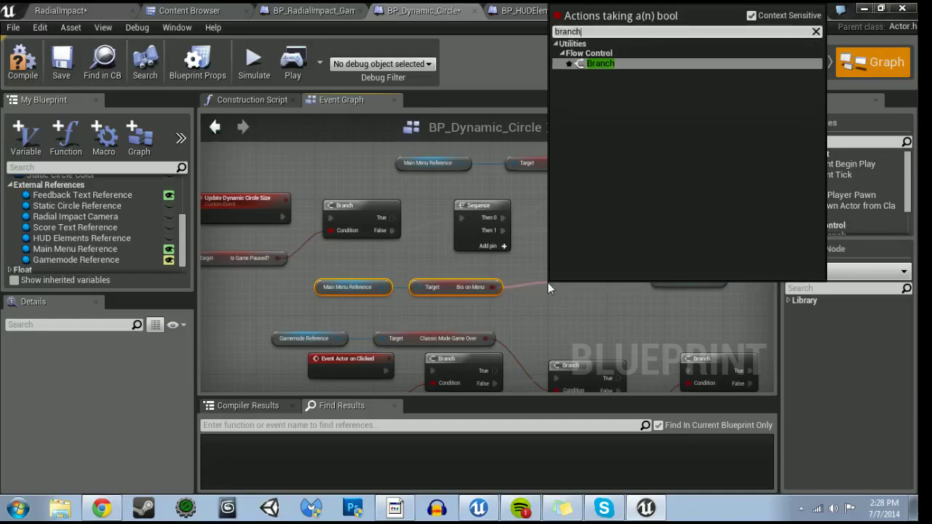
pyautogui.press('Return')
pyautogui.moveTo(569, 300); pyautogui.dragTo(569, 274)
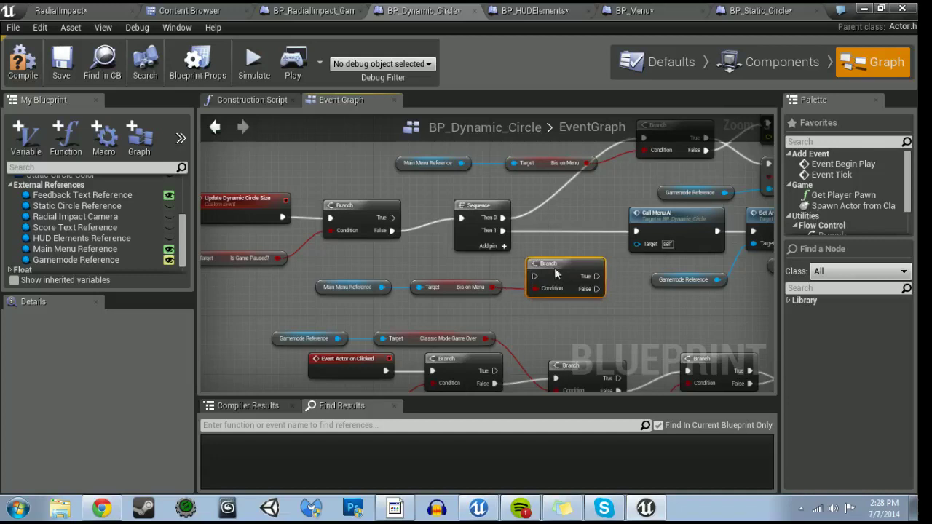
pyautogui.moveTo(501, 230); pyautogui.dragTo(535, 276)
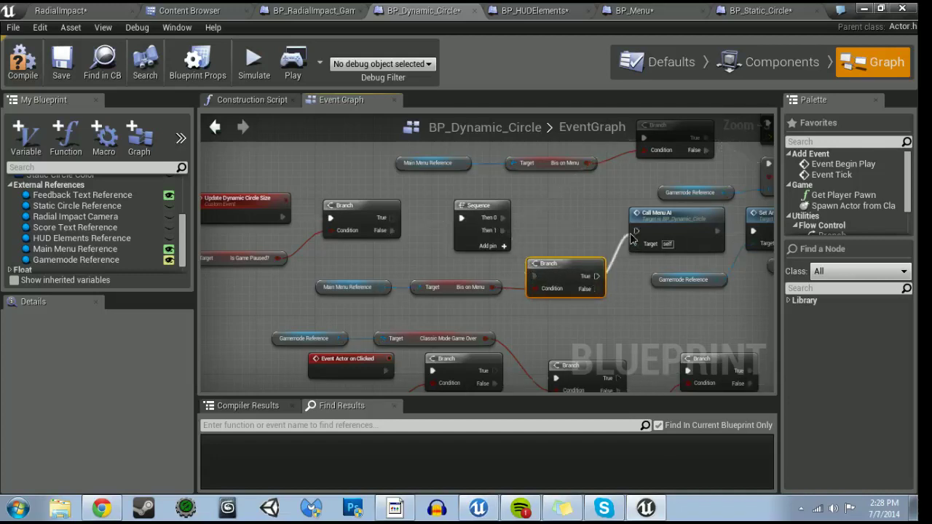
pyautogui.moveTo(647, 271)
pyautogui.mouseDown(button='right')
pyautogui.moveTo(487, 329)
pyautogui.moveTo(294, 328)
pyautogui.moveTo(475, 317)
pyautogui.mouseUp(button='right')
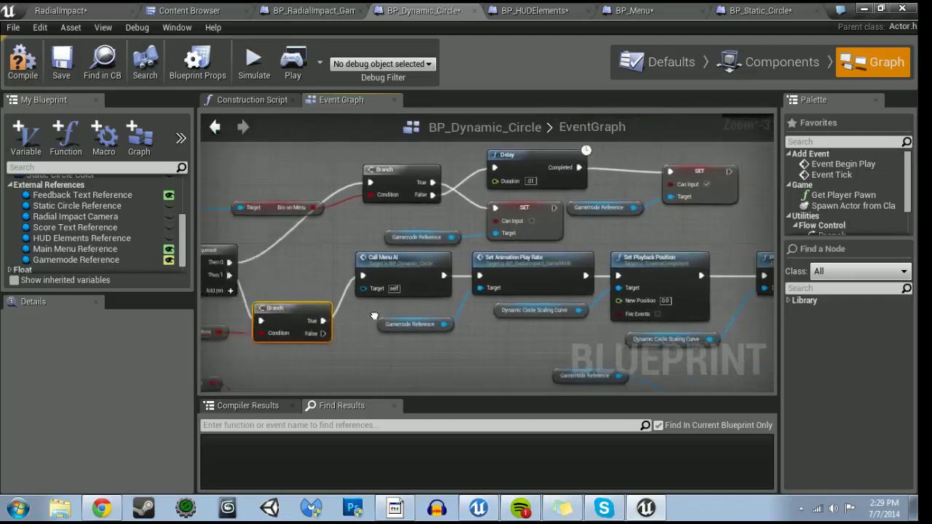
# - Connect the Can Input SET node to Set Animation Play Rate
pyautogui.moveTo(474, 317)
pyautogui.mouseDown(button='right')
pyautogui.moveTo(732, 314)
pyautogui.moveTo(151, 340)
pyautogui.mouseUp(button='right')
pyautogui.moveTo(291, 340)
pyautogui.mouseDown(button='right')
pyautogui.moveTo(559, 340)
pyautogui.moveTo(258, 260)
pyautogui.moveTo(334, 315)
pyautogui.mouseUp(button='right')
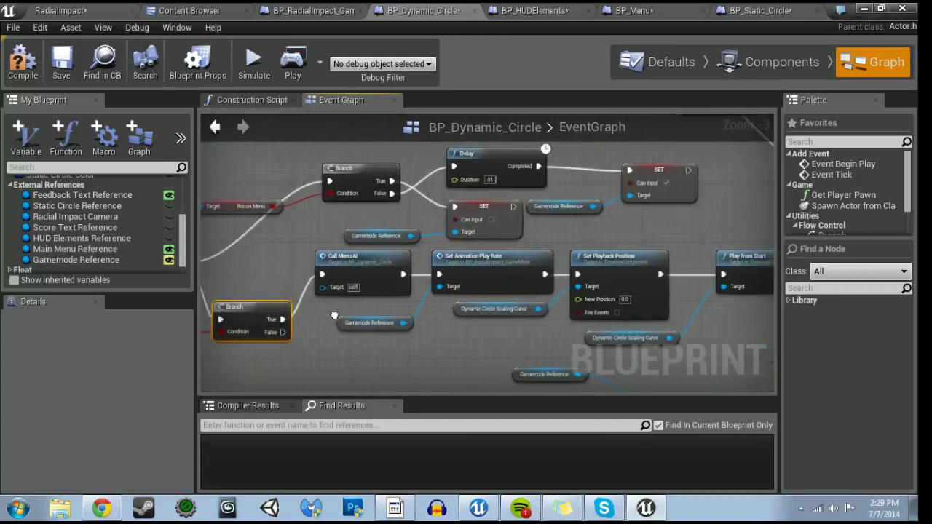
pyautogui.moveTo(687, 169)
pyautogui.mouseDown()
pyautogui.moveTo(480, 277)
pyautogui.moveTo(441, 275)
pyautogui.mouseUp()
pyautogui.moveTo(510, 357)
pyautogui.mouseDown(button='right')
pyautogui.moveTo(412, 349)
pyautogui.moveTo(427, 355)
pyautogui.mouseUp(button='right')
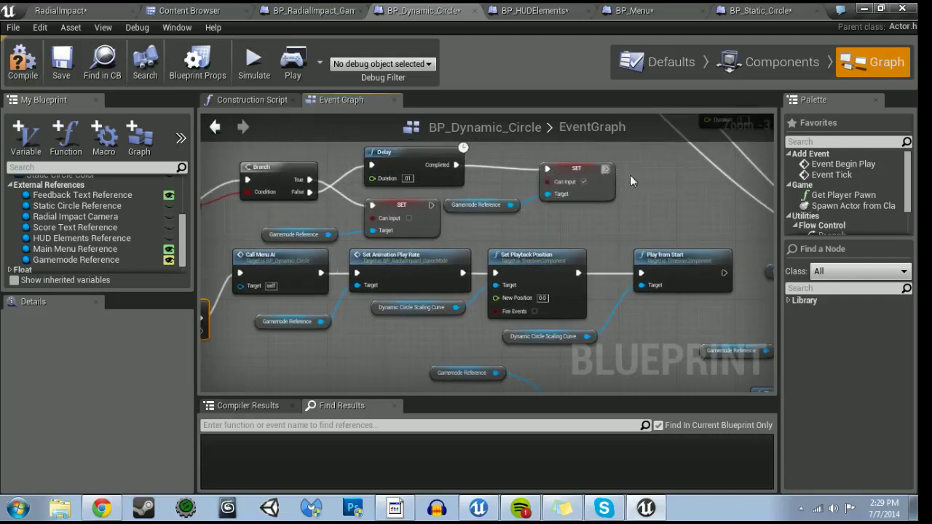
# - Add a Delay after the SET node and wire its Completed into Set Animation Play Rate
pyautogui.click(661, 176)
pyautogui.moveTo(692, 192)
pyautogui.mouseDown()
pyautogui.moveTo(657, 173)
pyautogui.moveTo(633, 172)
pyautogui.mouseUp()
pyautogui.moveTo(721, 177); pyautogui.dragTo(357, 273)
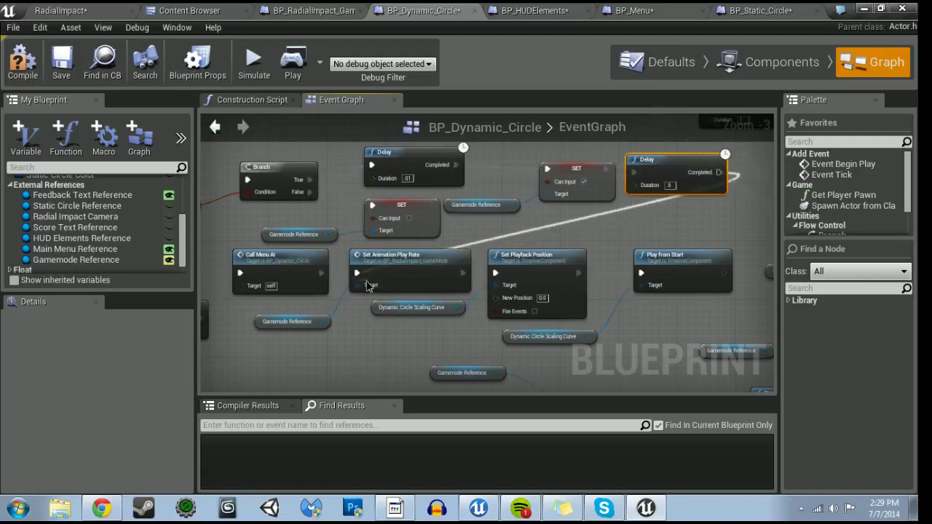
pyautogui.moveTo(366, 332)
pyautogui.mouseDown(button='right')
pyautogui.moveTo(515, 329)
pyautogui.moveTo(425, 330)
pyautogui.mouseUp(button='right')
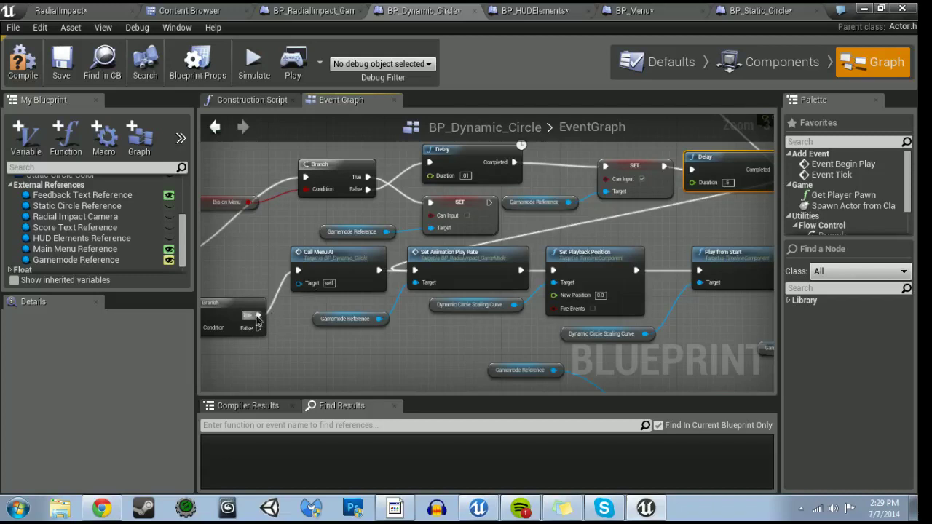
# - Connect the Bis on Menu Branch's True output to the Can Input SET node
pyautogui.moveTo(256, 320); pyautogui.dragTo(388, 319)
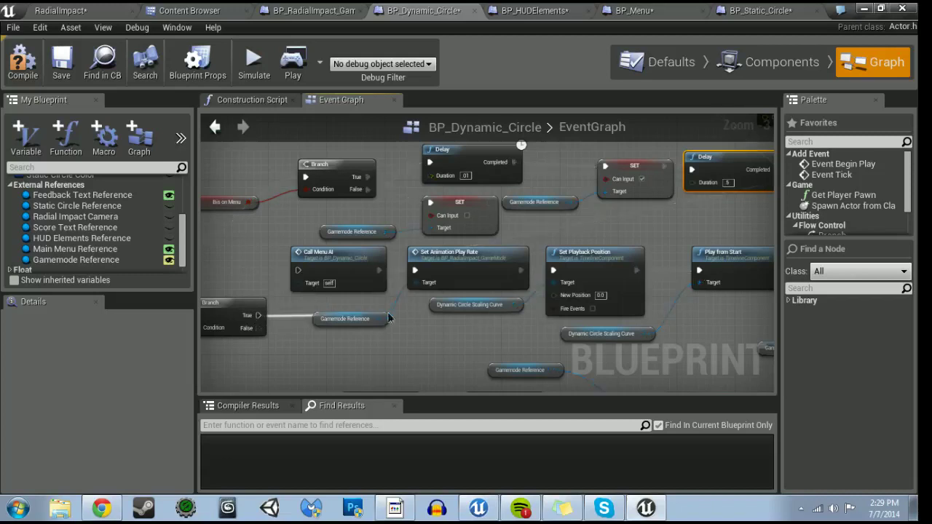
pyautogui.moveTo(659, 179); pyautogui.dragTo(655, 180)
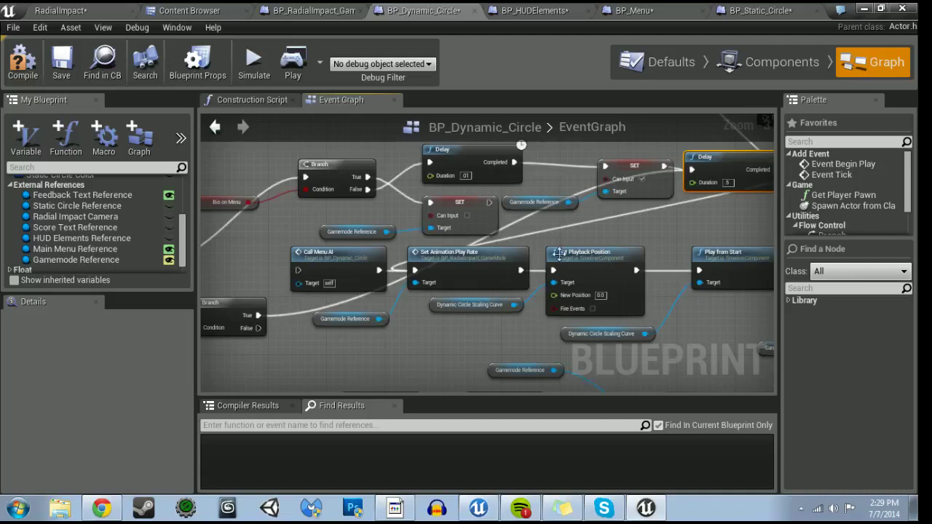
pyautogui.moveTo(637, 251); pyautogui.dragTo(609, 258, button='right')
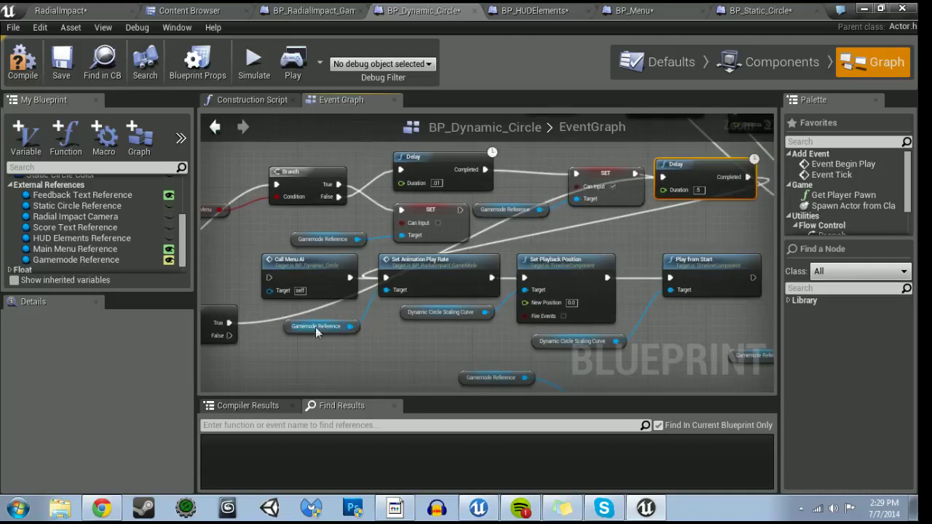
pyautogui.moveTo(289, 312); pyautogui.dragTo(364, 320, button='right')
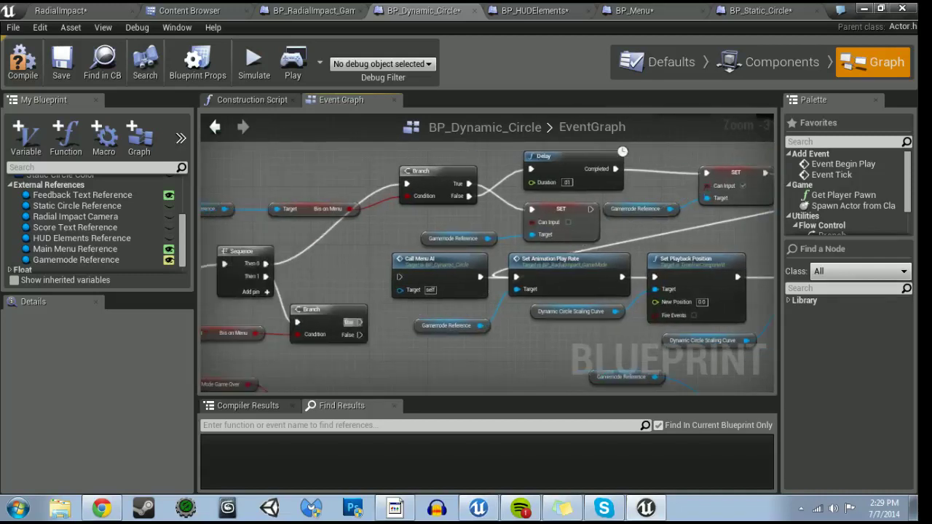
pyautogui.moveTo(467, 312)
pyautogui.mouseDown(button='right')
pyautogui.moveTo(234, 315)
pyautogui.moveTo(269, 185)
pyautogui.mouseUp(button='right')
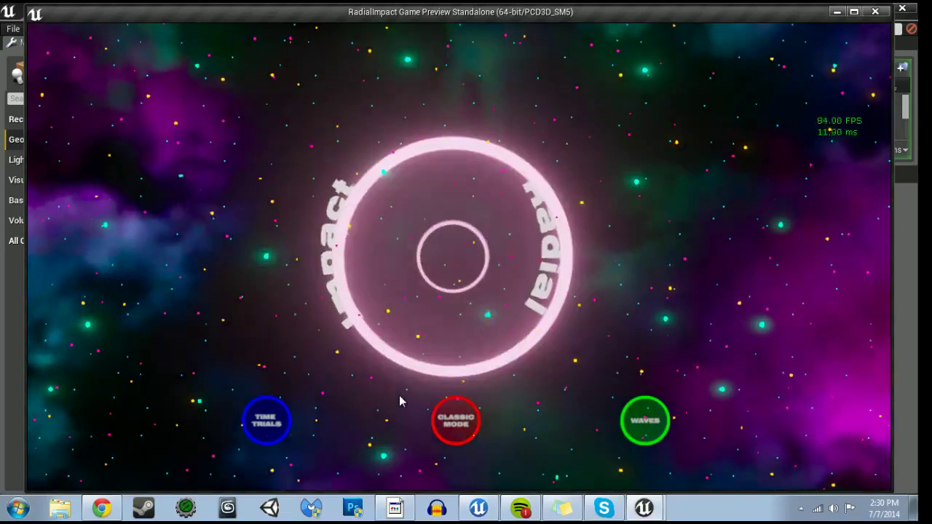
# - Tap the shrinking circle and press Space a few times to test hit timing
pyautogui.click(400, 401)
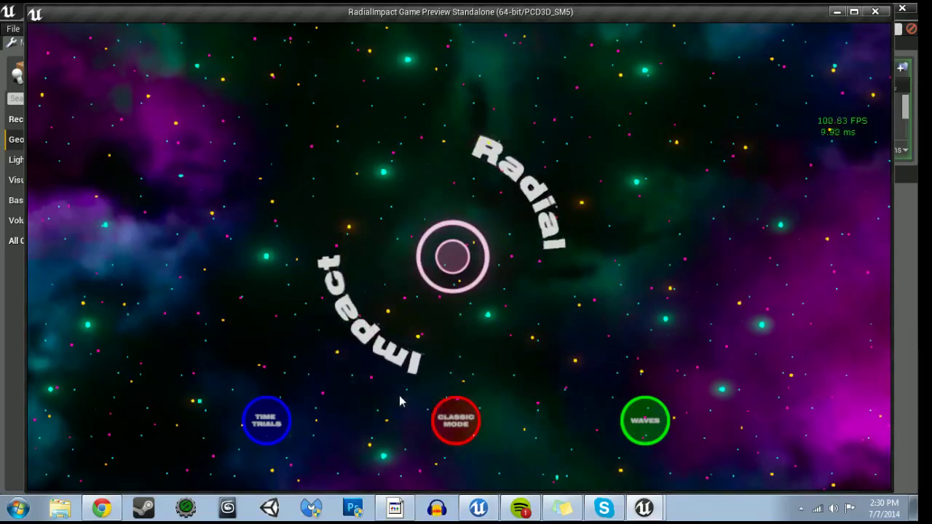
pyautogui.click(400, 401)
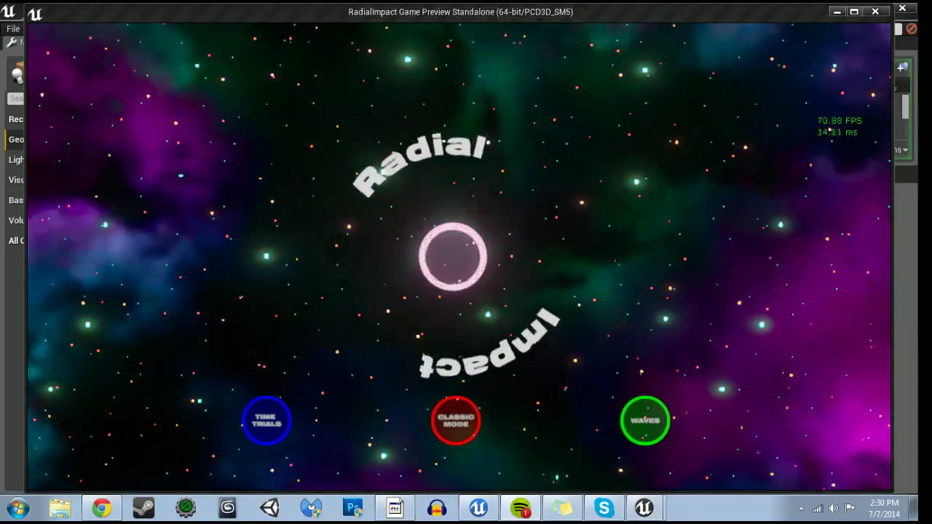
pyautogui.press('space')
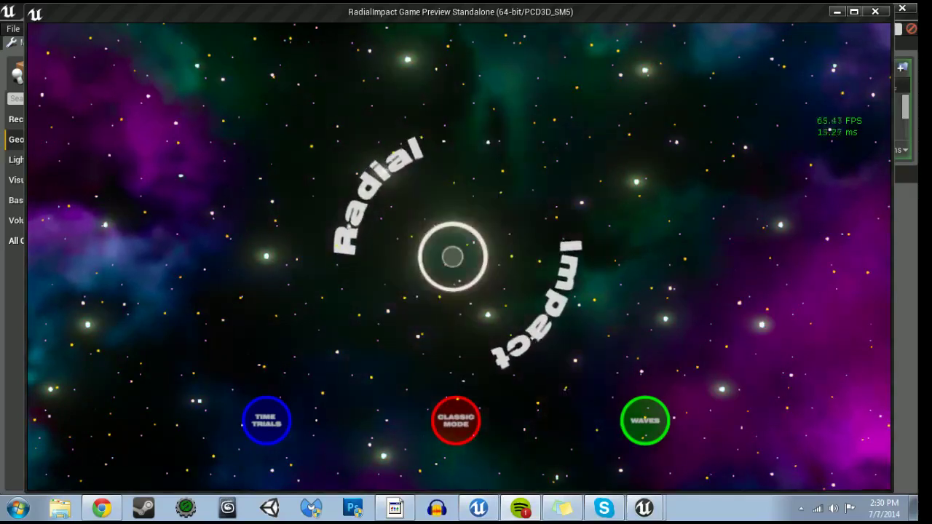
pyautogui.press('space')
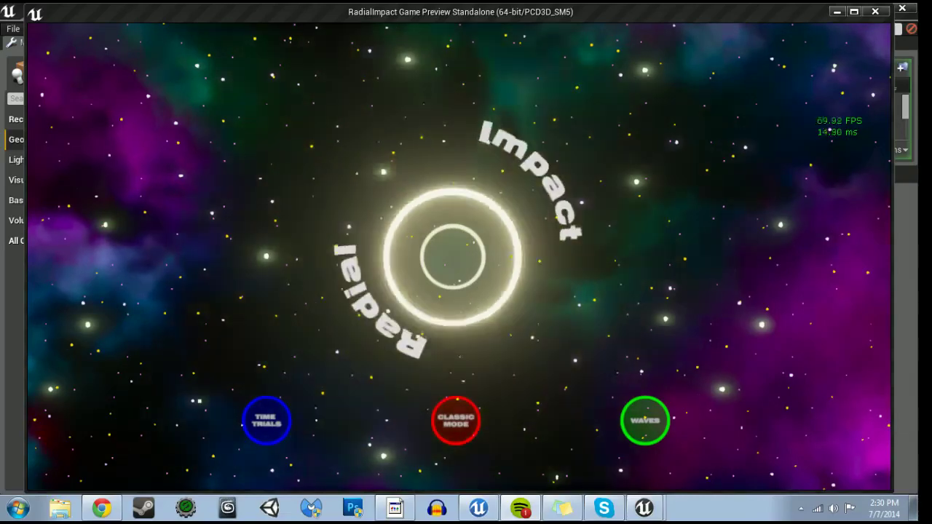
pyautogui.press('space')
# - Play a Classic Mode round to Game Over, earning Perfect hits and X2–X3 multipliers, then close the preview
pyautogui.click(439, 405)
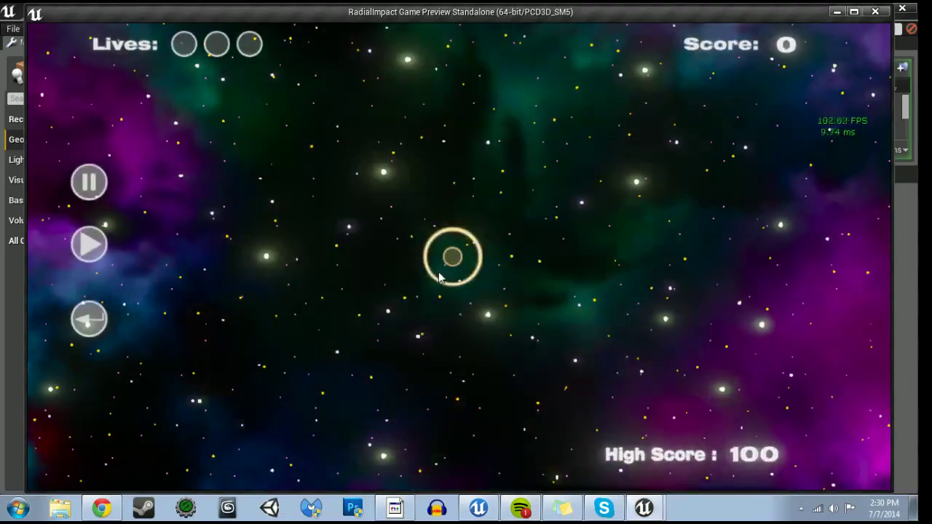
pyautogui.click(455, 264)
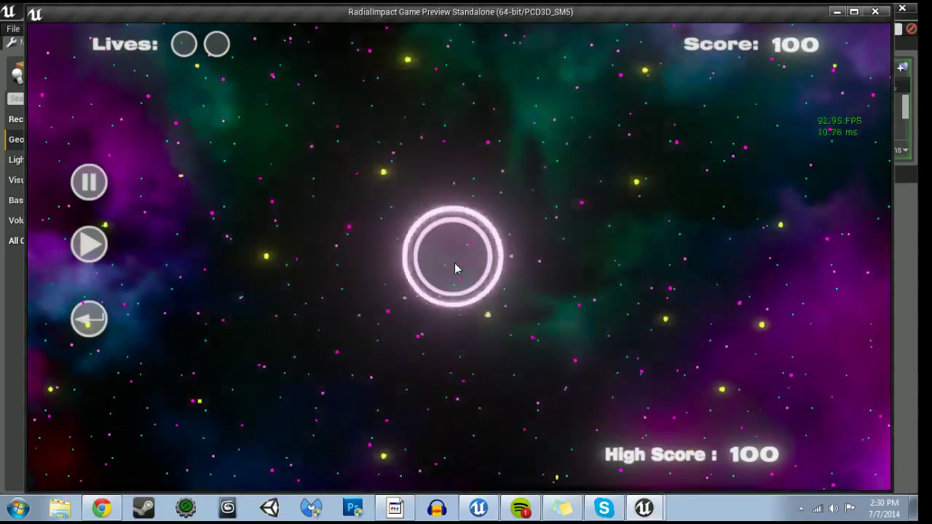
pyautogui.click(455, 269)
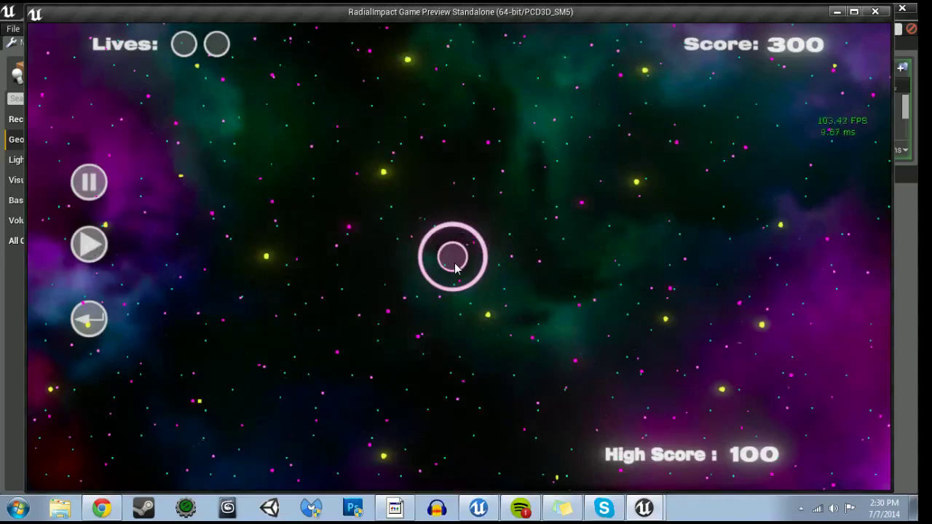
pyautogui.click(454, 268)
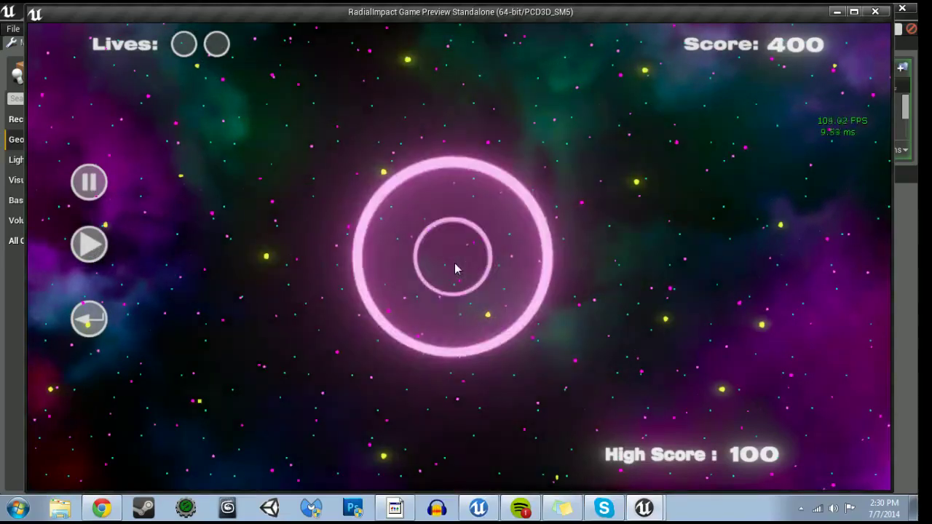
pyautogui.click(455, 269)
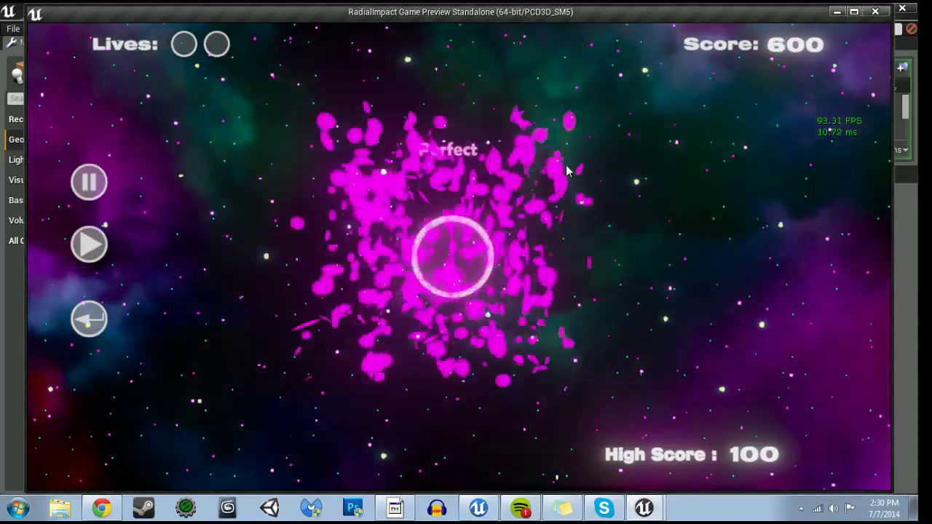
pyautogui.click(445, 279)
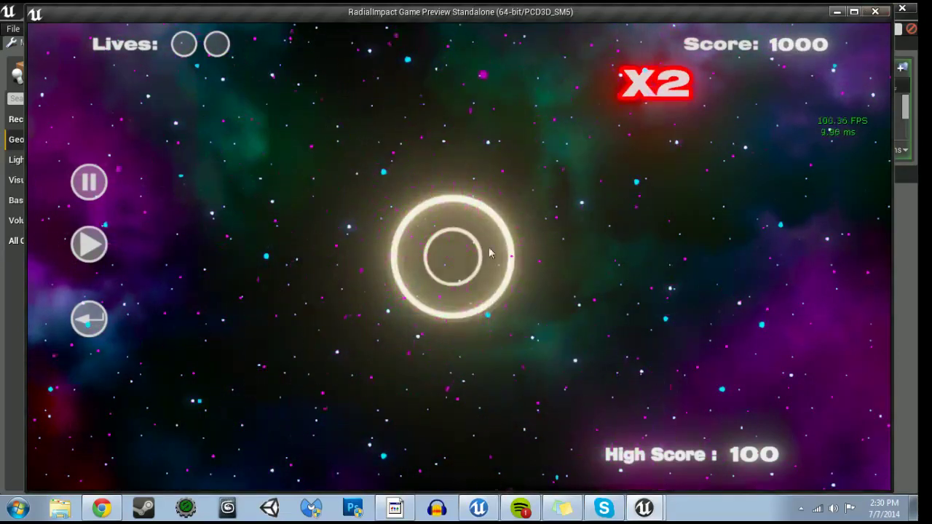
pyautogui.click(453, 255)
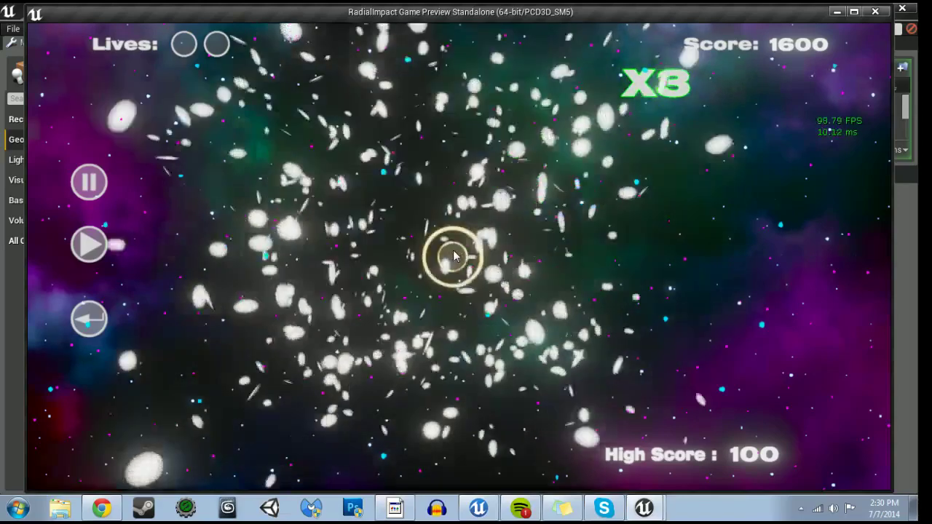
pyautogui.click(458, 259)
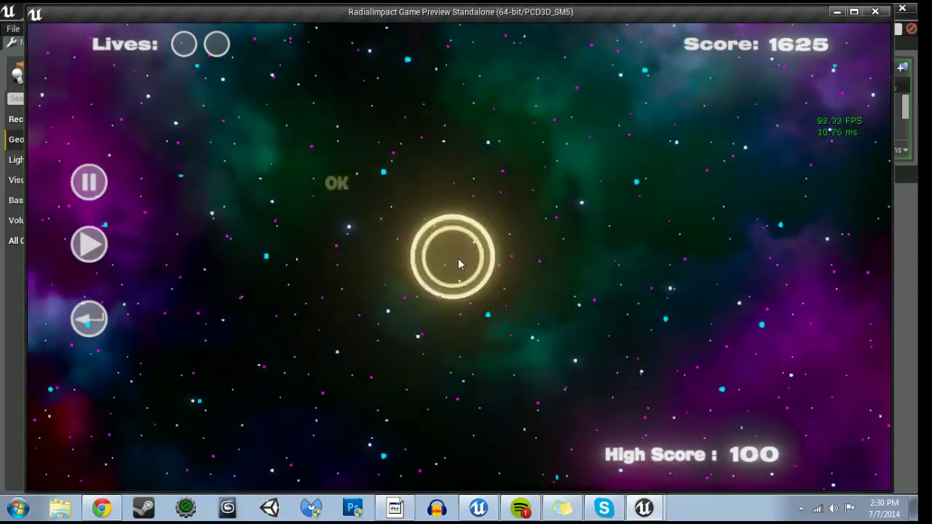
pyautogui.click(459, 263)
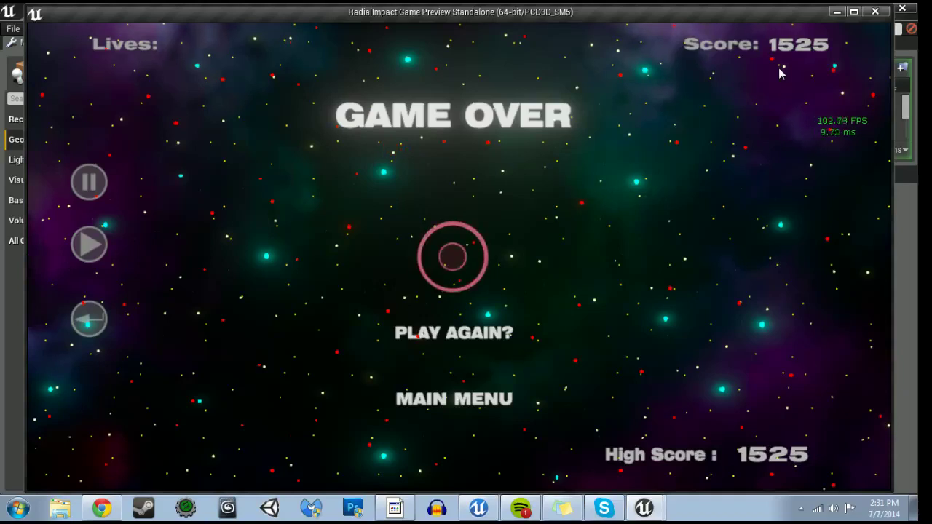
pyautogui.click(875, 12)
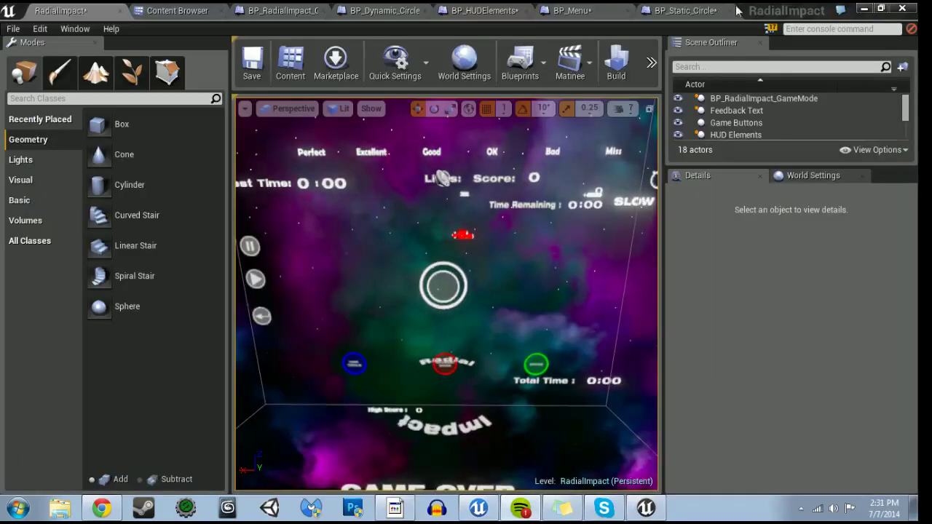
# - In BP_Dynamic_Circle, wire the scaling timeline's Finished output into the Bis on Menu Branch
pyautogui.click(361, 8)
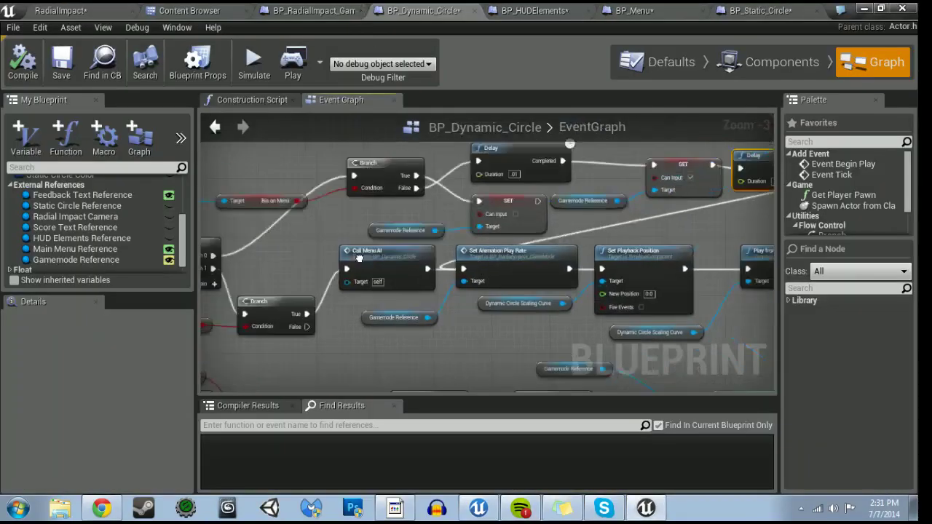
pyautogui.scroll(-5, 509, 284)
pyautogui.scroll(3, 550, 286)
pyautogui.scroll(5, 567, 284)
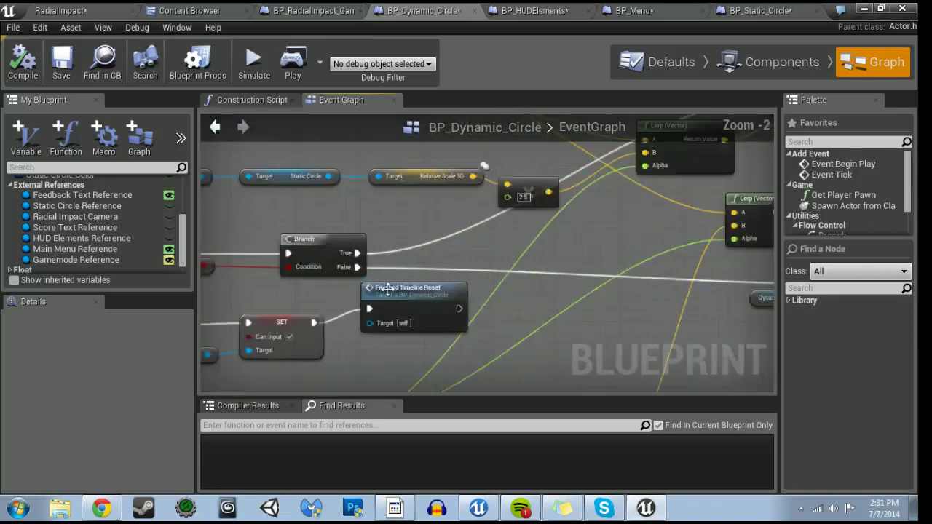
pyautogui.scroll(1, 591, 281)
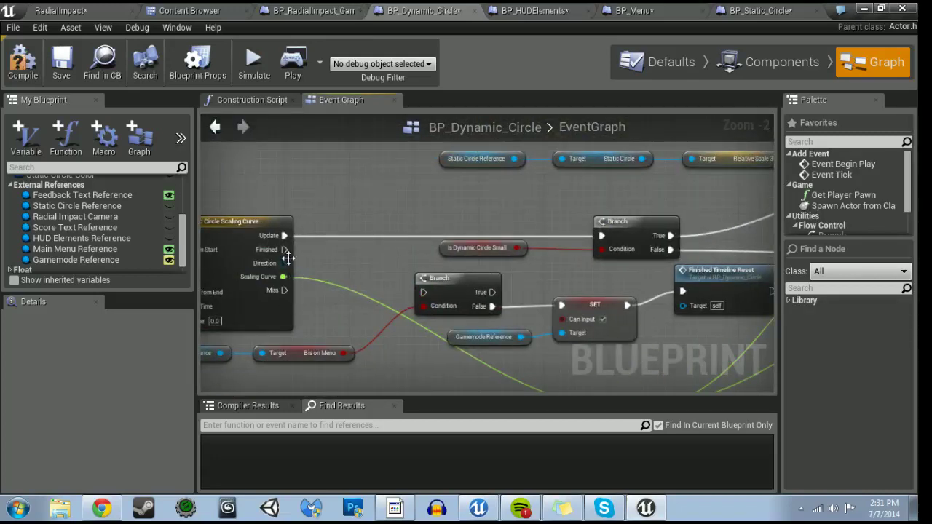
pyautogui.moveTo(284, 249); pyautogui.dragTo(424, 293)
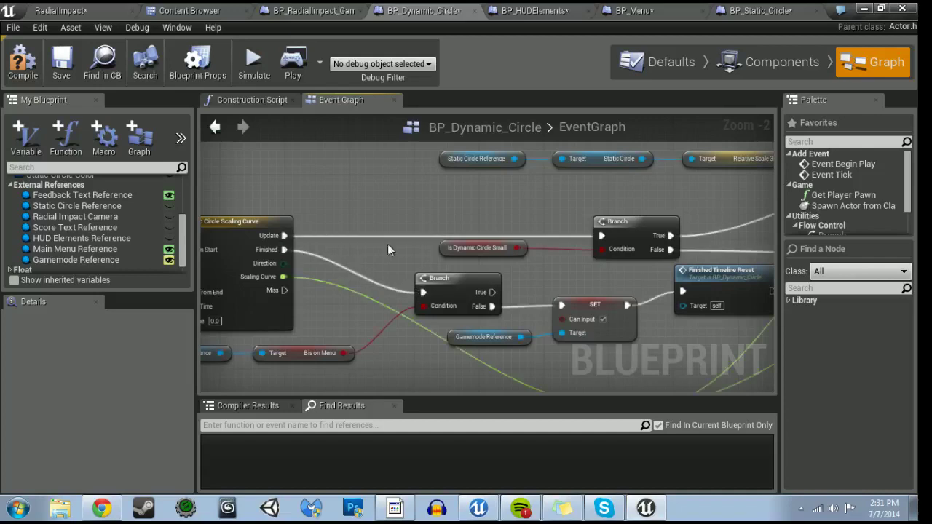
# - Review the Delay and Call Menu AI nodes, then save the RadialImpact level
pyautogui.scroll(-3, 437, 291)
pyautogui.scroll(-6, 437, 292)
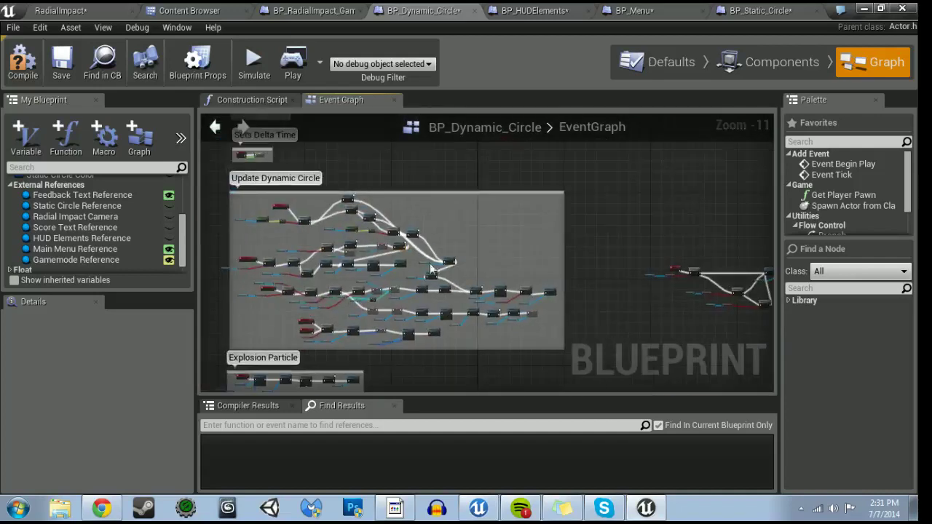
pyautogui.scroll(4, 430, 267)
pyautogui.scroll(3, 458, 262)
pyautogui.scroll(2, 493, 254)
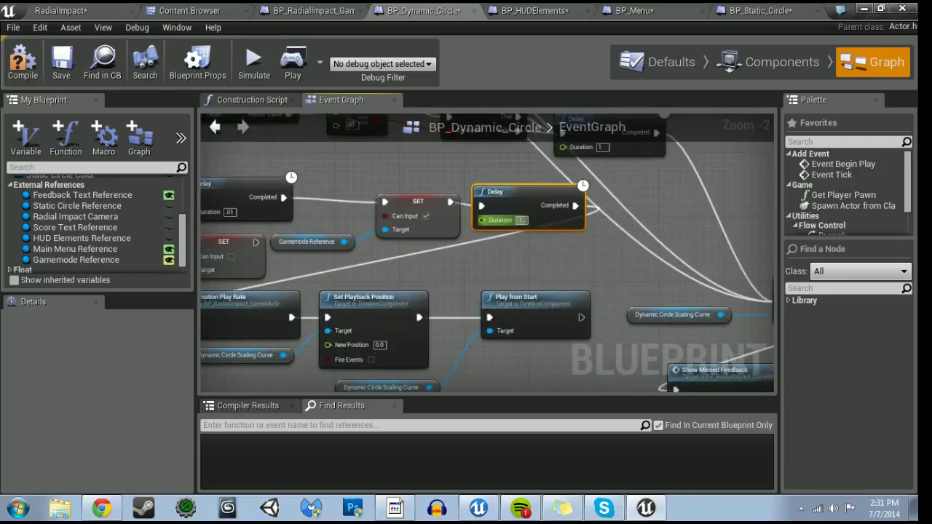
pyautogui.moveTo(481, 253); pyautogui.dragTo(650, 222, button='right')
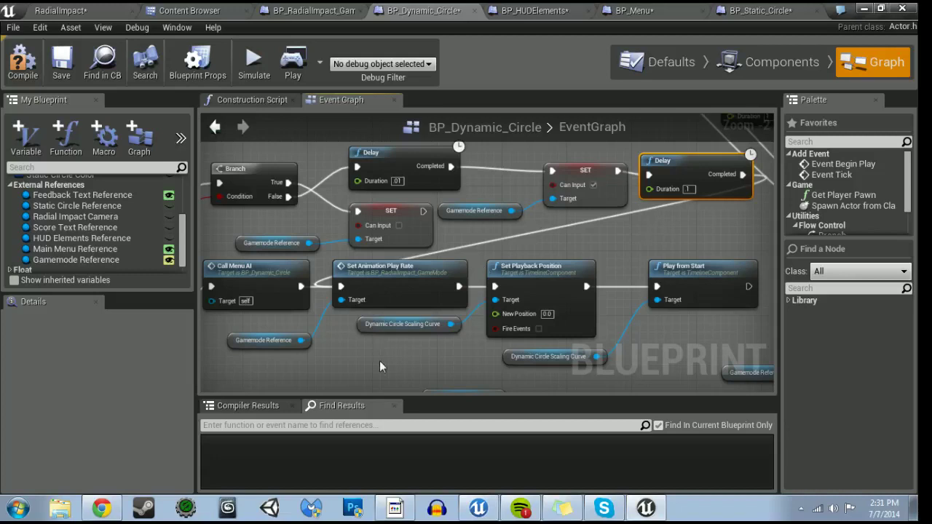
pyautogui.moveTo(380, 362); pyautogui.dragTo(465, 361, button='right')
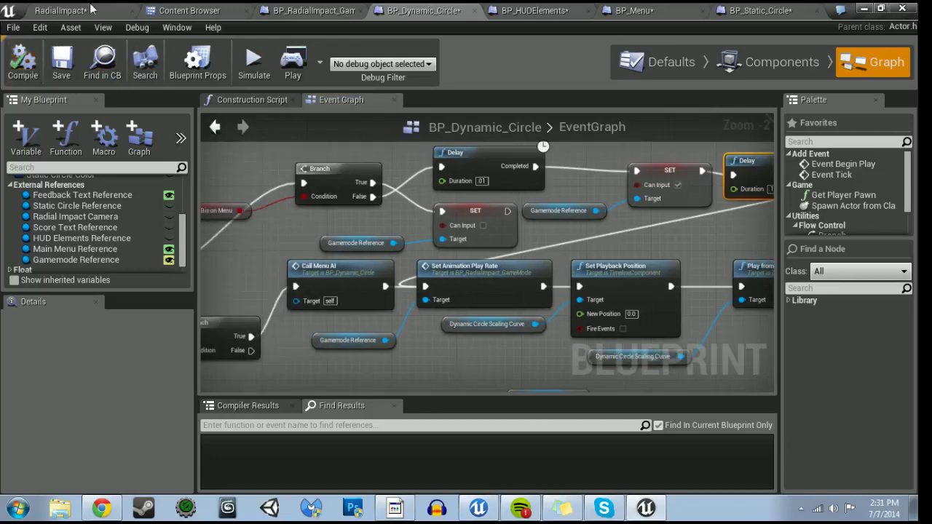
pyautogui.click(62, 10)
pyautogui.hotkey('ctrl', 's')
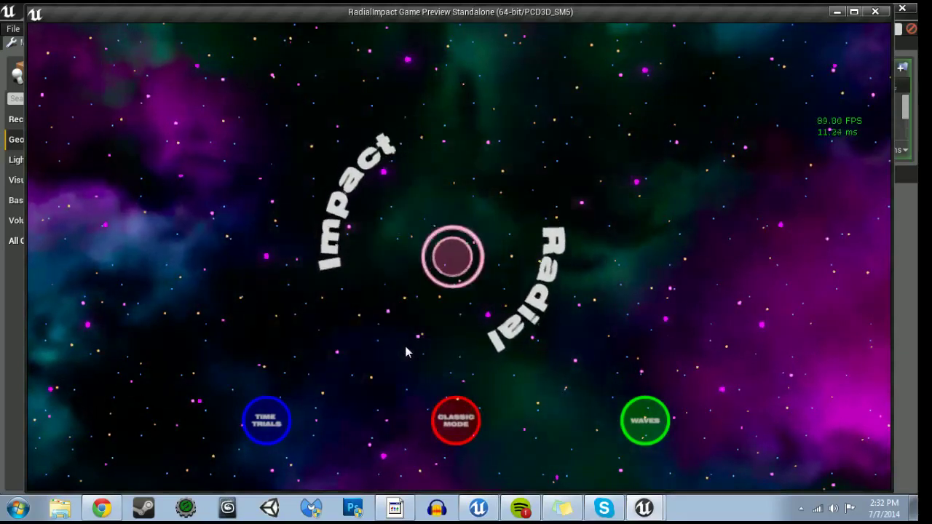
# - Start a Classic Mode game and tap the shrinking rings until Game Over
pyautogui.click(456, 420)
pyautogui.click(462, 304)
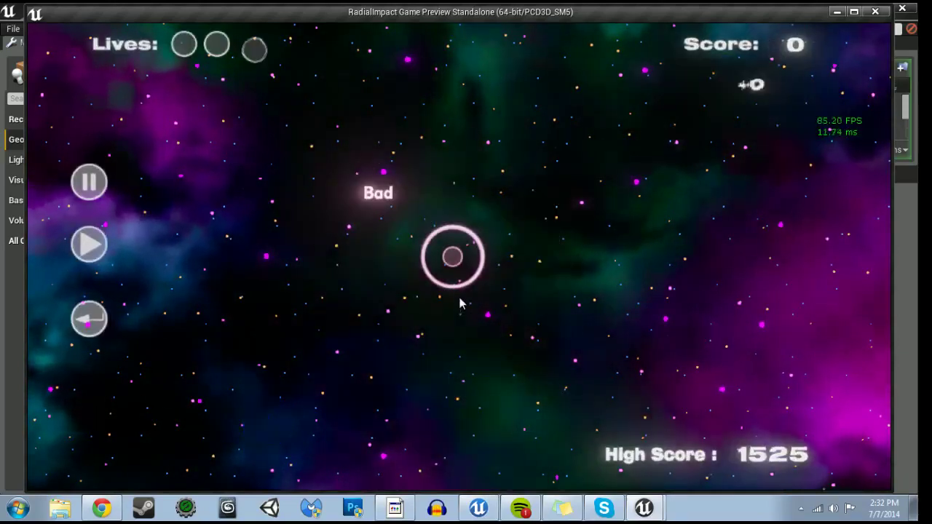
pyautogui.click(454, 272)
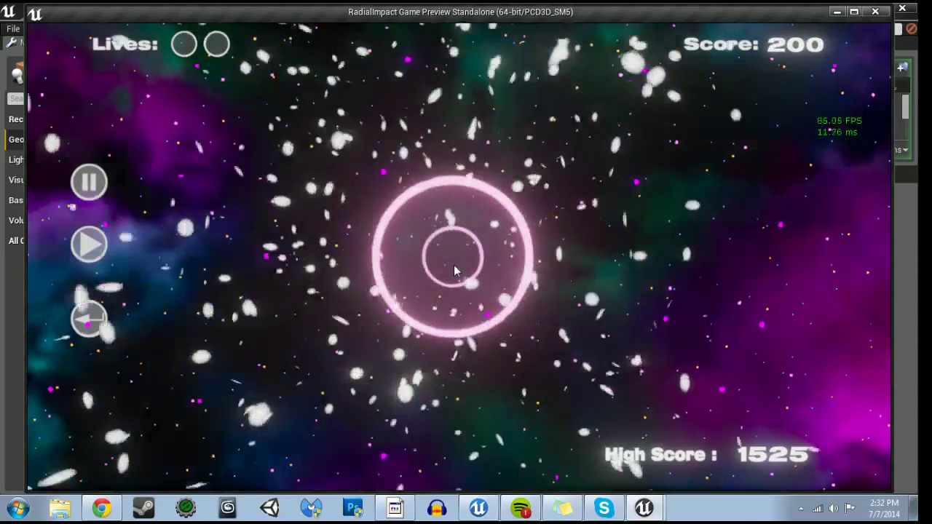
pyautogui.click(454, 271)
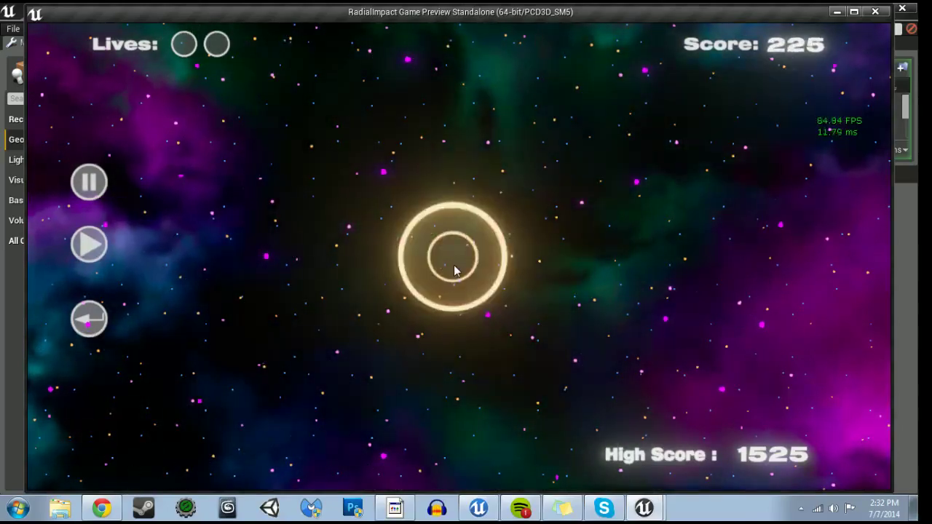
pyautogui.click(454, 270)
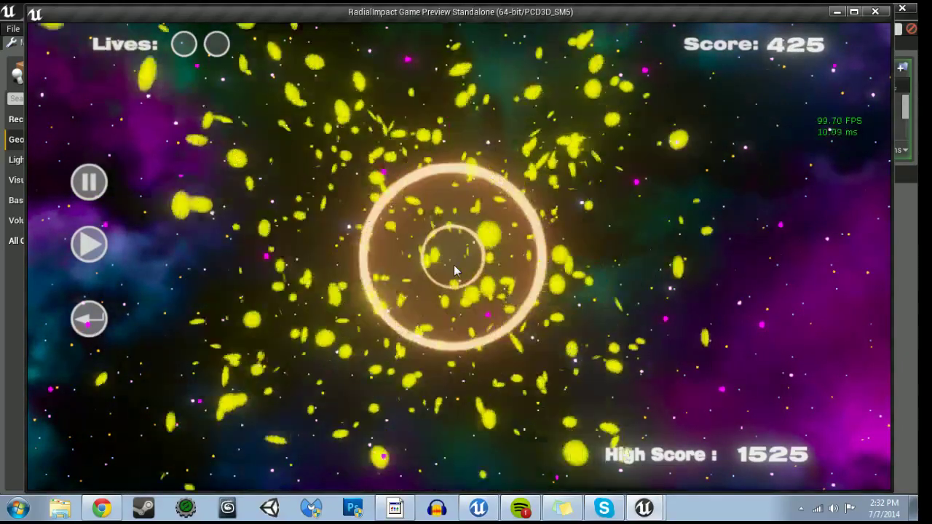
pyautogui.click(453, 268)
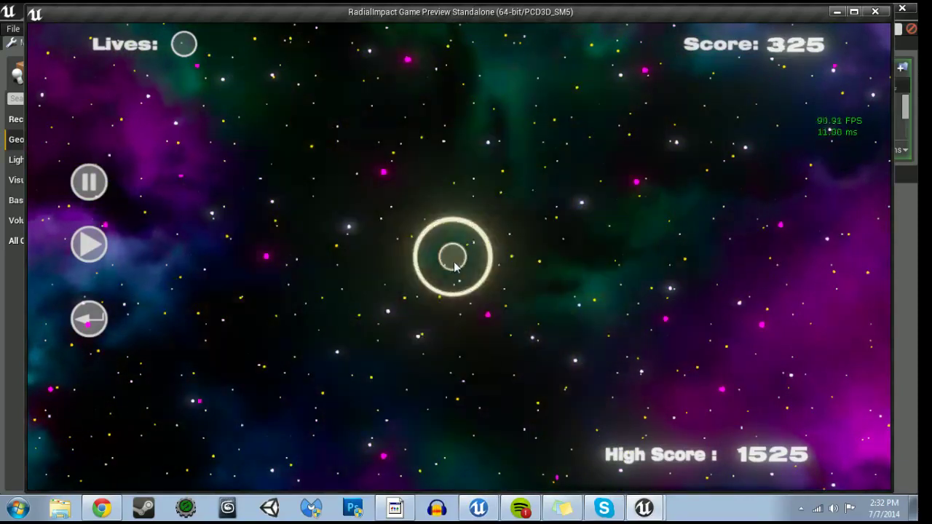
pyautogui.click(454, 265)
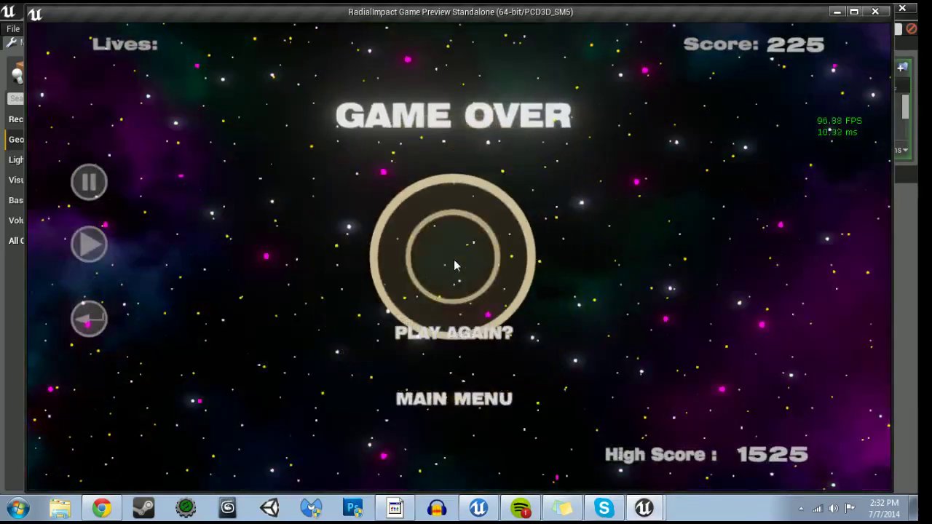
# - Use Play Again to start a fresh round, tap a ring, then close the preview
pyautogui.click(453, 334)
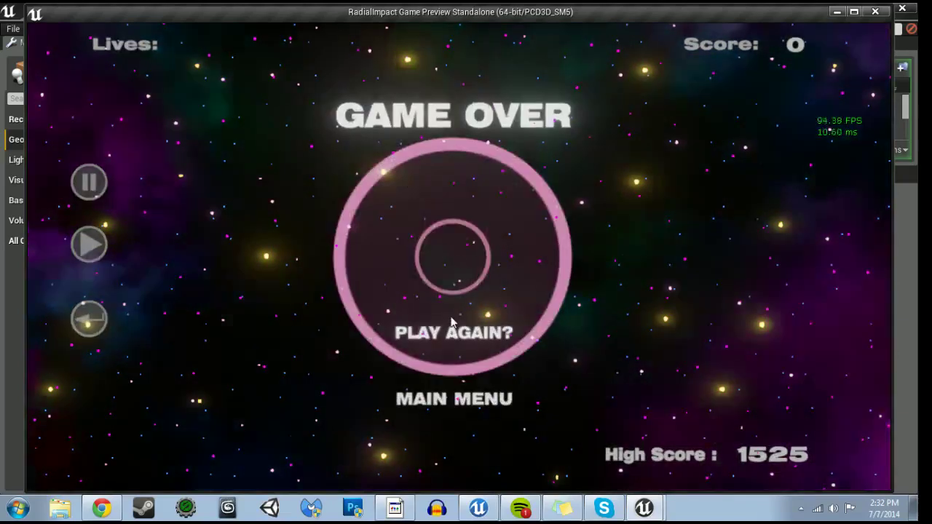
pyautogui.click(451, 333)
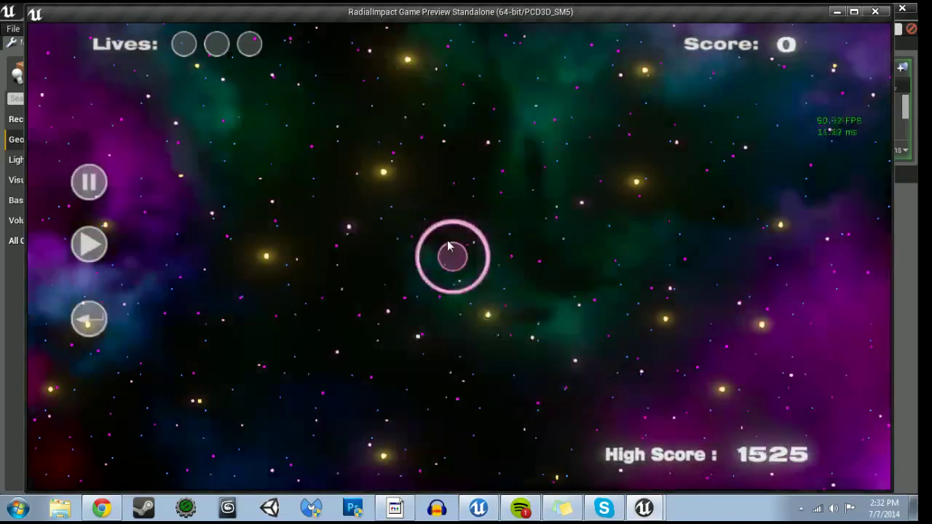
pyautogui.click(450, 262)
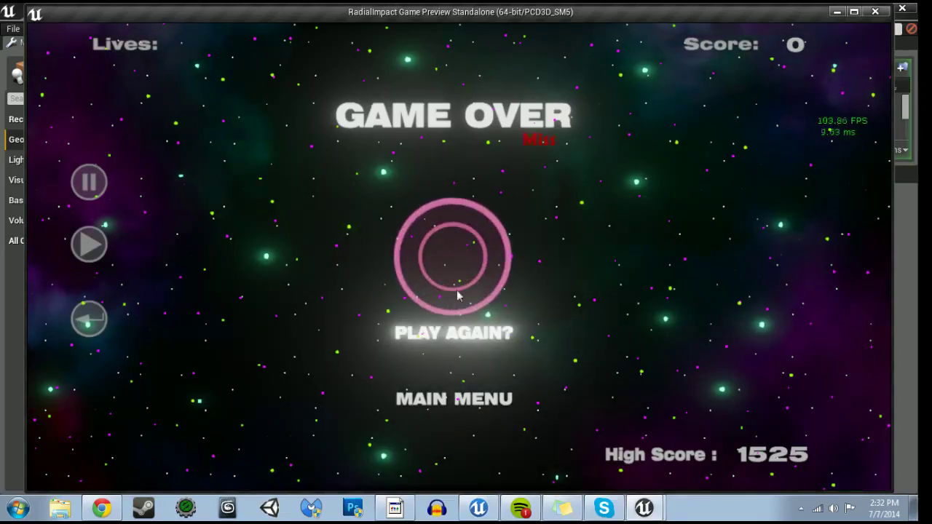
pyautogui.click(872, 13)
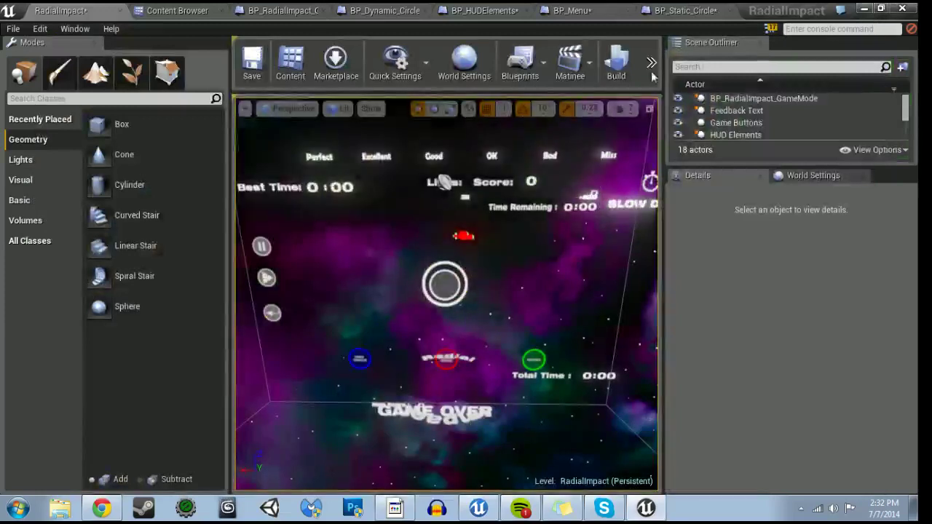
# - In BP_Dynamic_Circle, delete the second Bis on Menu target and its Branch
pyautogui.click(350, 8)
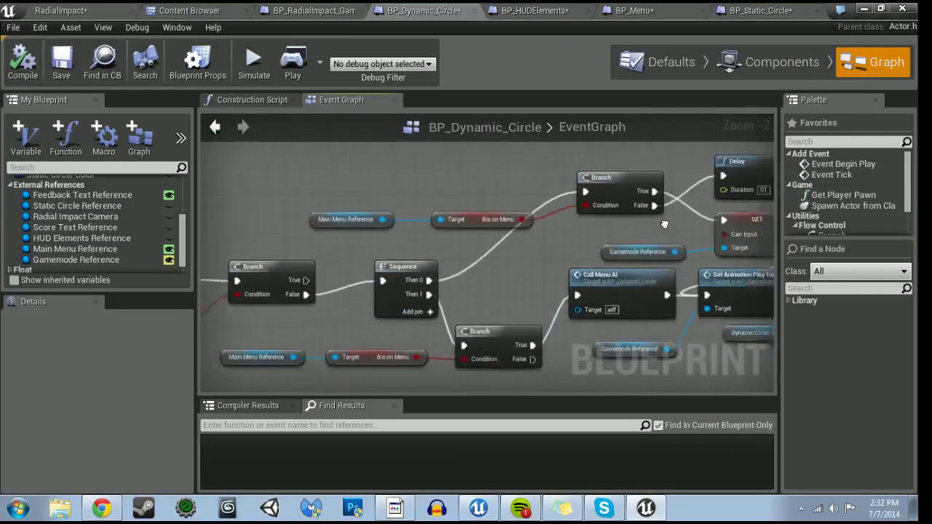
pyautogui.moveTo(771, 222)
pyautogui.mouseDown(button='right')
pyautogui.moveTo(743, 212)
pyautogui.moveTo(755, 212)
pyautogui.moveTo(606, 204)
pyautogui.mouseUp(button='right')
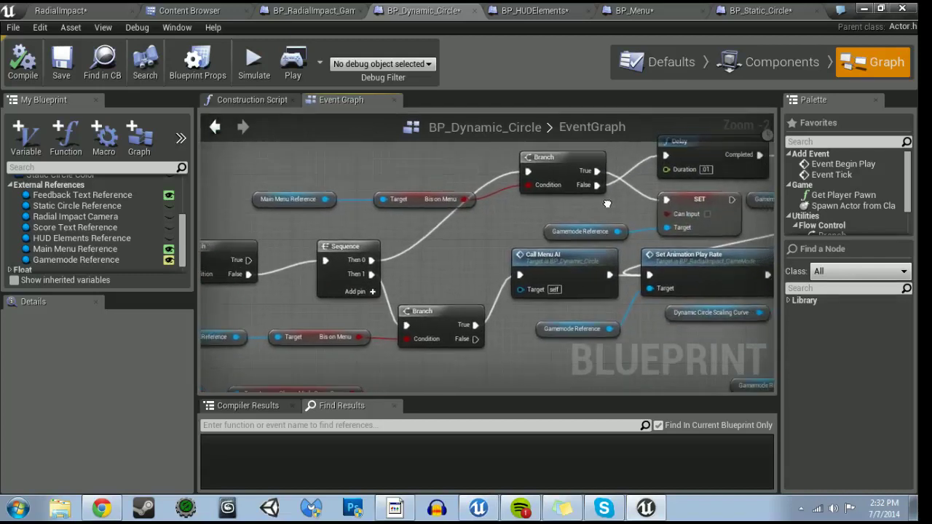
pyautogui.moveTo(606, 203); pyautogui.dragTo(543, 241, button='right')
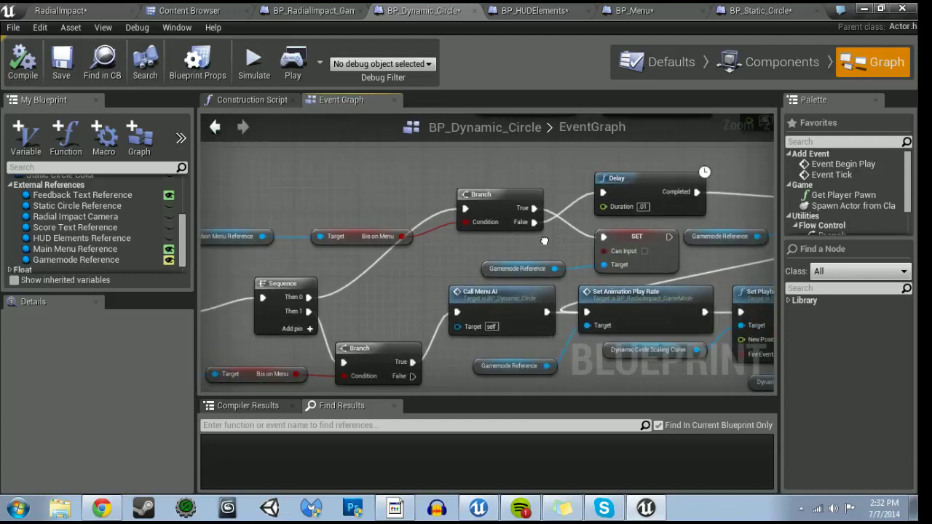
pyautogui.moveTo(544, 241); pyautogui.dragTo(502, 230, button='right')
pyautogui.moveTo(302, 319); pyautogui.dragTo(368, 297, button='right')
pyautogui.scroll(-1, 287, 344)
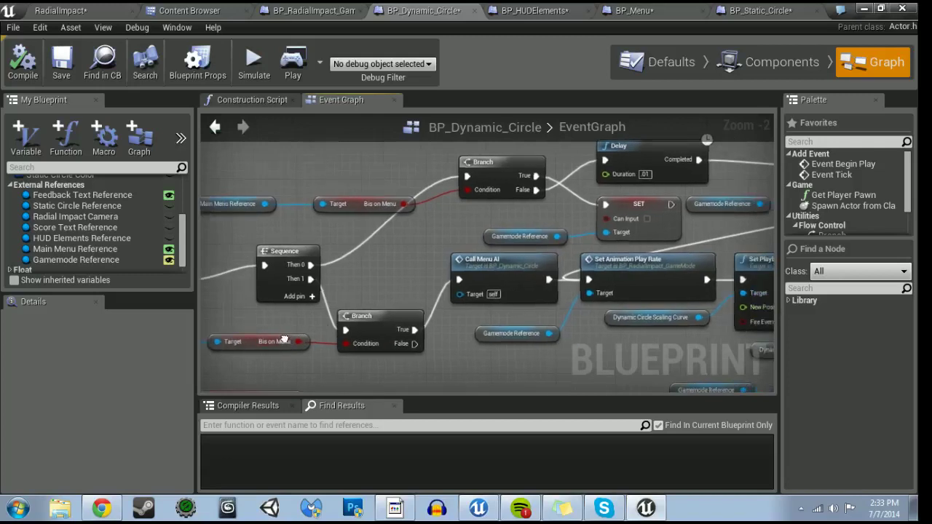
pyautogui.moveTo(287, 344); pyautogui.dragTo(369, 325, button='right')
pyautogui.moveTo(293, 291); pyautogui.dragTo(474, 343)
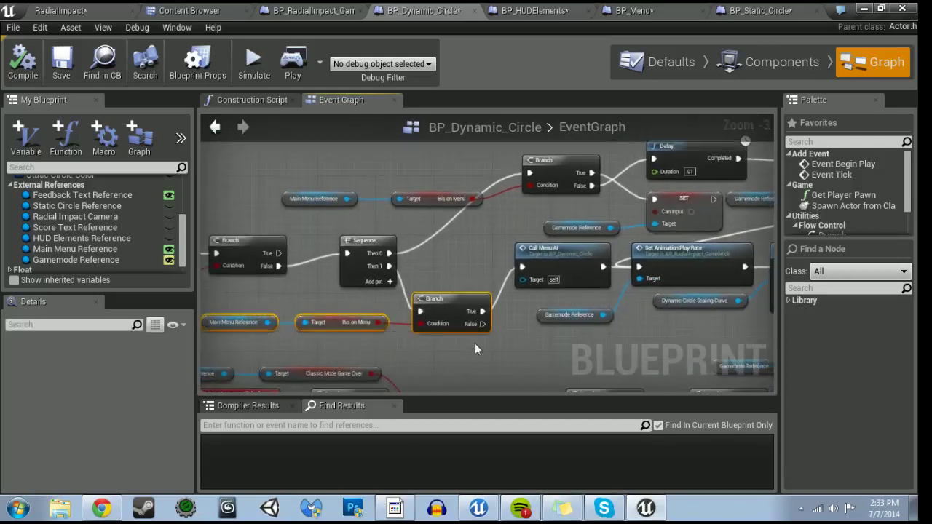
pyautogui.press('Delete')
# - Delete the Sequence node and connect Branch False to Call Menu AI
pyautogui.click(364, 274)
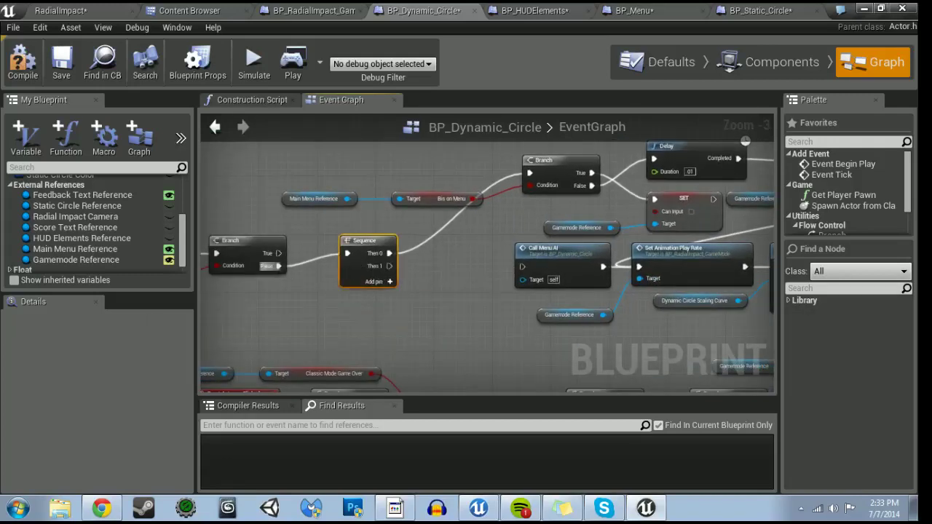
pyautogui.press('Delete')
pyautogui.moveTo(275, 266)
pyautogui.mouseDown()
pyautogui.moveTo(511, 191)
pyautogui.moveTo(708, 198)
pyautogui.moveTo(529, 265)
pyautogui.mouseUp()
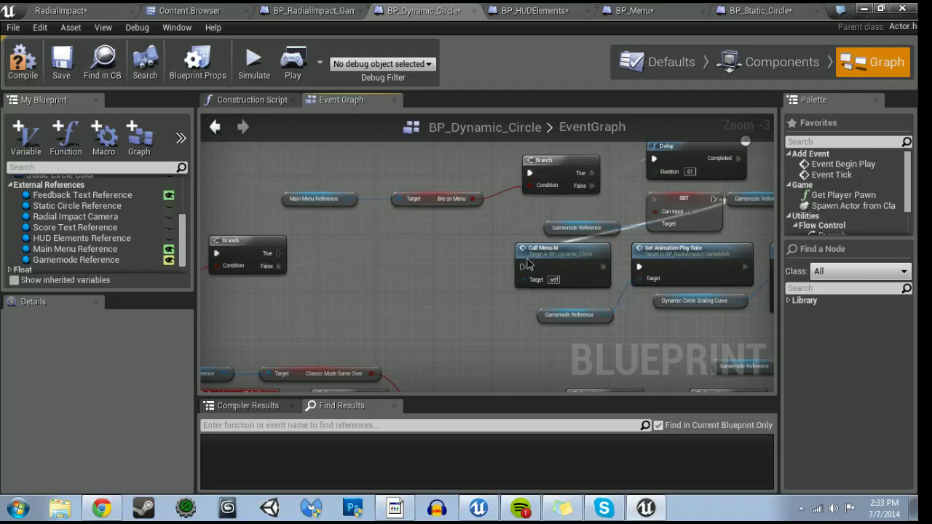
pyautogui.moveTo(522, 267)
pyautogui.mouseDown(button='right')
pyautogui.moveTo(404, 344)
pyautogui.moveTo(352, 345)
pyautogui.mouseUp(button='right')
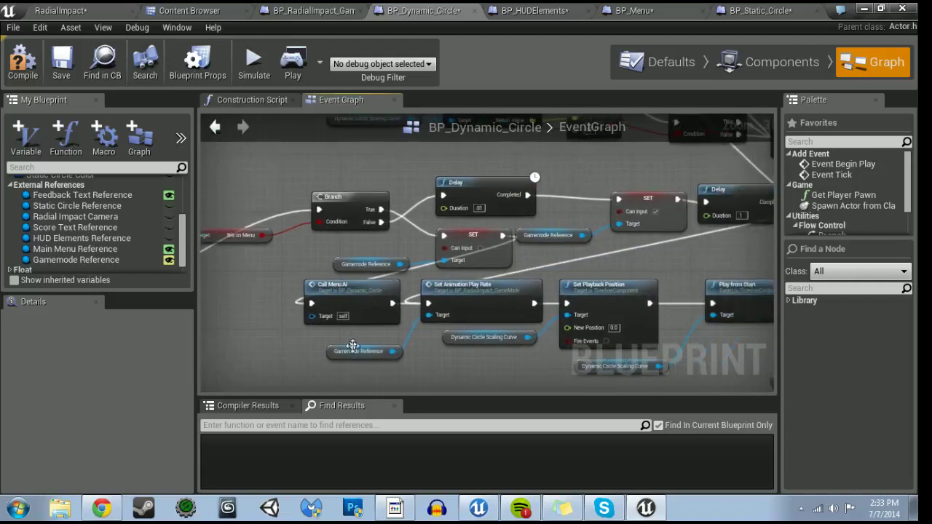
# - Review the Play from Start and Game Over branches, then open BP_RadialImpact_GameMode
pyautogui.moveTo(667, 260); pyautogui.dragTo(637, 260, button='right')
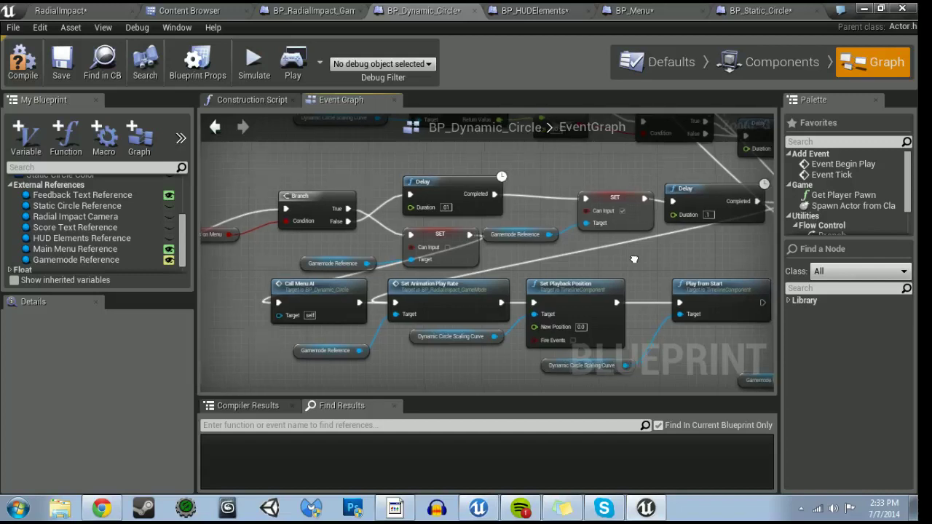
pyautogui.moveTo(637, 260); pyautogui.dragTo(501, 116, button='right')
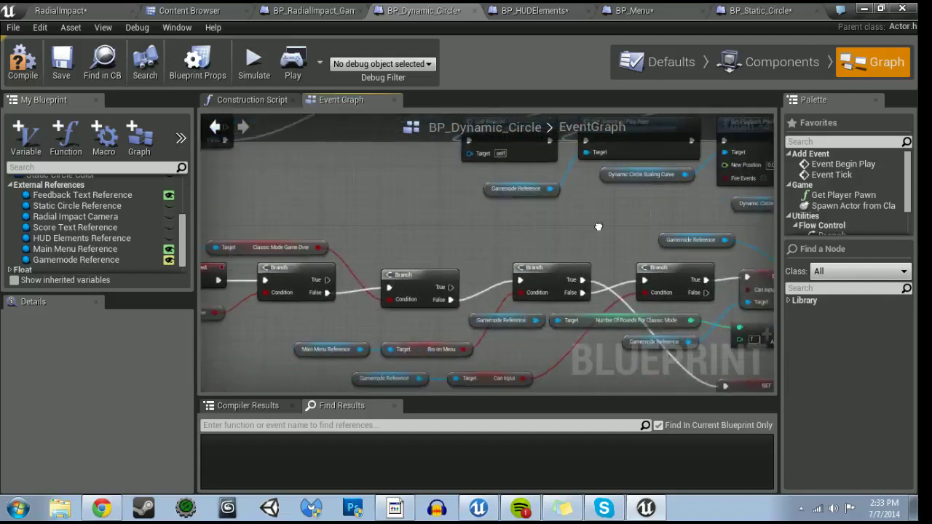
pyautogui.moveTo(442, 353); pyautogui.dragTo(582, 353, button='right')
pyautogui.moveTo(774, 234); pyautogui.dragTo(707, 228, button='right')
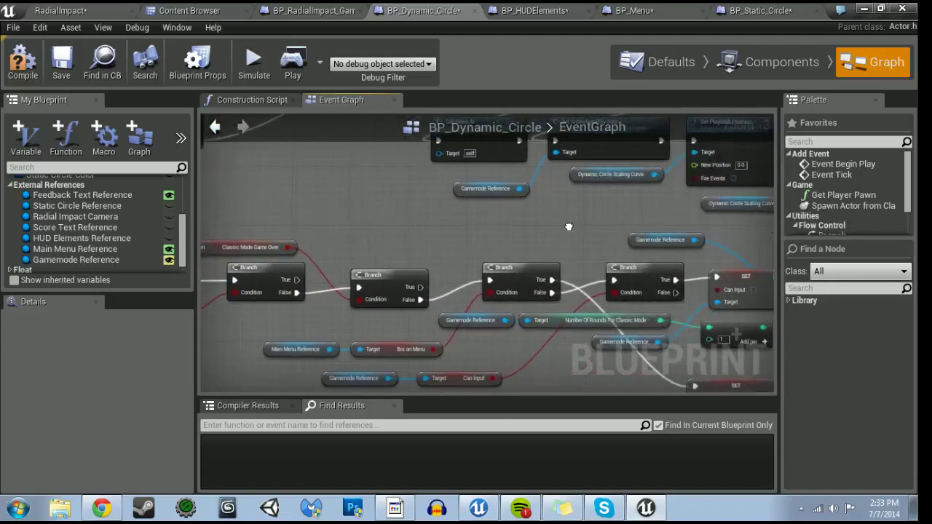
pyautogui.moveTo(706, 228)
pyautogui.mouseDown(button='right')
pyautogui.moveTo(468, 338)
pyautogui.moveTo(465, 383)
pyautogui.moveTo(248, 380)
pyautogui.moveTo(331, 375)
pyautogui.moveTo(421, 345)
pyautogui.mouseUp(button='right')
pyautogui.click(447, 268)
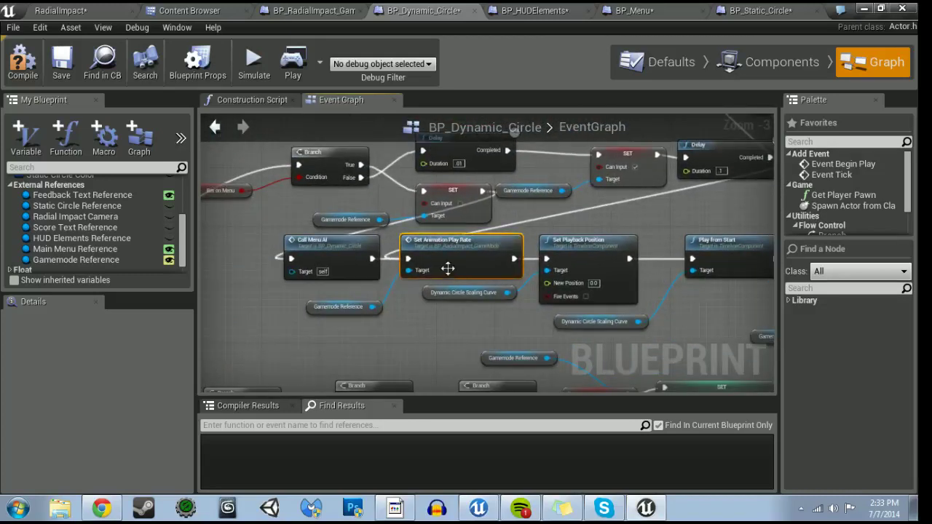
pyautogui.click(313, 8)
pyautogui.scroll(-6, 324, 218)
# - Survey the game mode graph's Menu AI, Scoring, Feedback Text and Timer Location Adjustment HUD blocks
pyautogui.scroll(-3, 324, 218)
pyautogui.moveTo(364, 214)
pyautogui.mouseDown(button='right')
pyautogui.moveTo(336, 325)
pyautogui.moveTo(728, 320)
pyautogui.mouseUp(button='right')
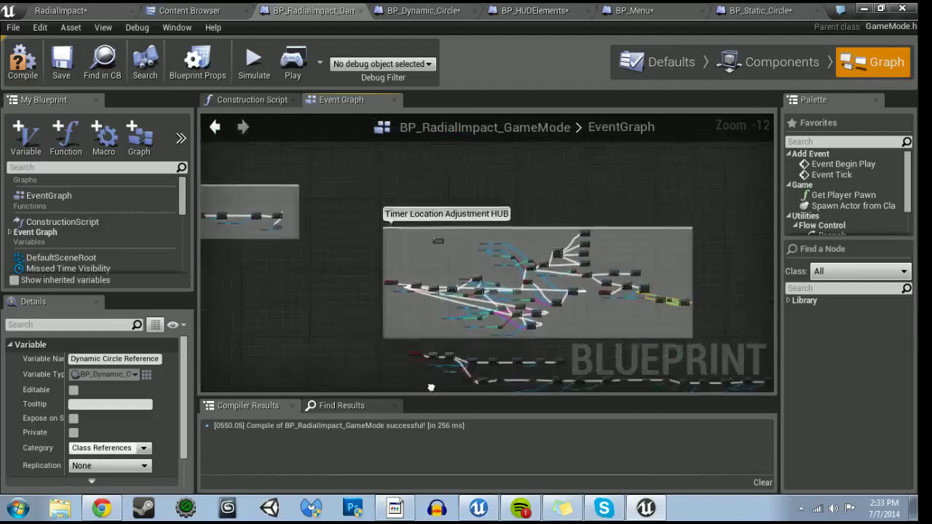
pyautogui.moveTo(509, 305)
pyautogui.mouseDown(button='right')
pyautogui.moveTo(684, 151)
pyautogui.moveTo(774, 271)
pyautogui.mouseUp(button='right')
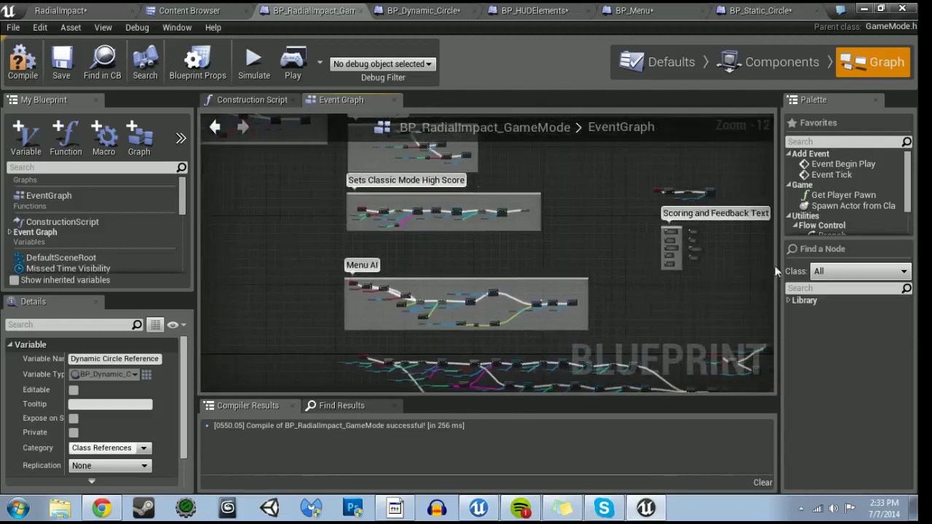
pyautogui.click(343, 267)
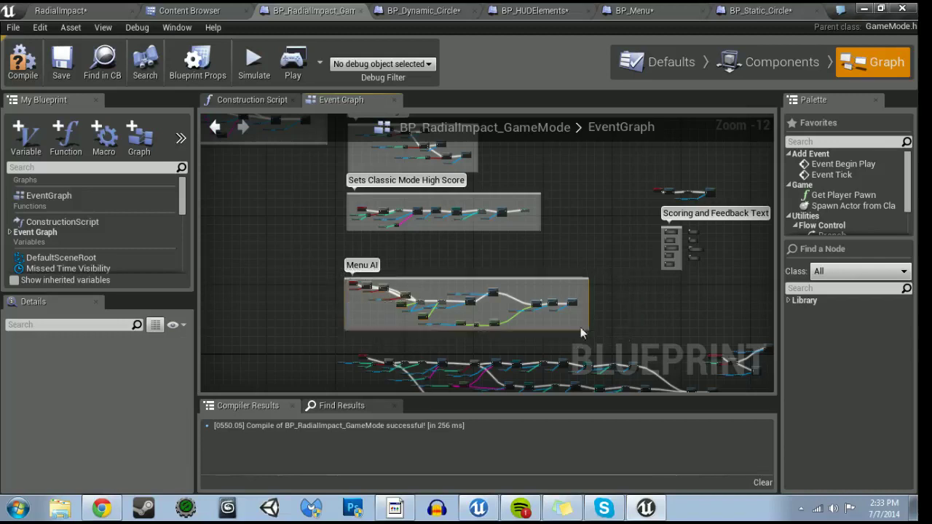
pyautogui.moveTo(575, 303); pyautogui.dragTo(574, 292)
pyautogui.moveTo(389, 138)
pyautogui.mouseDown(button='right')
pyautogui.moveTo(387, 329)
pyautogui.moveTo(227, 180)
pyautogui.mouseUp(button='right')
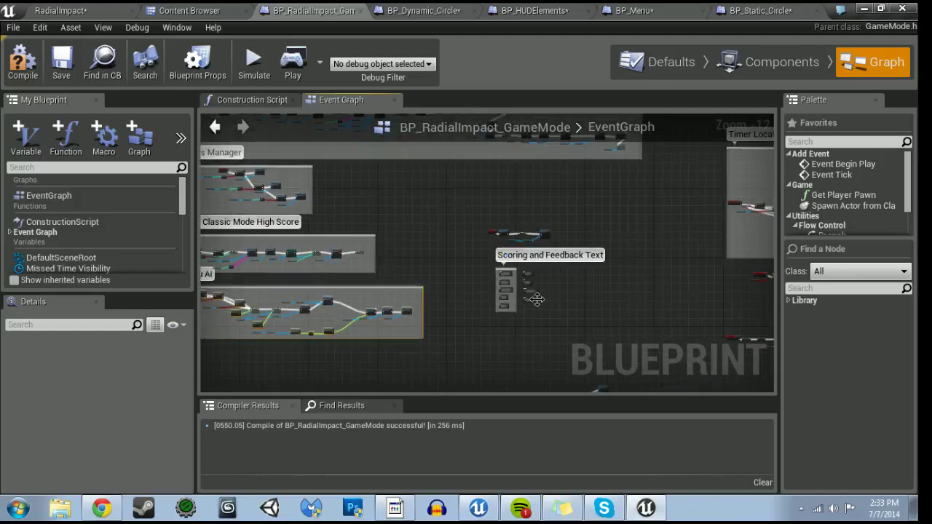
pyautogui.rightClick(536, 299)
pyautogui.scroll(8, 443, 275)
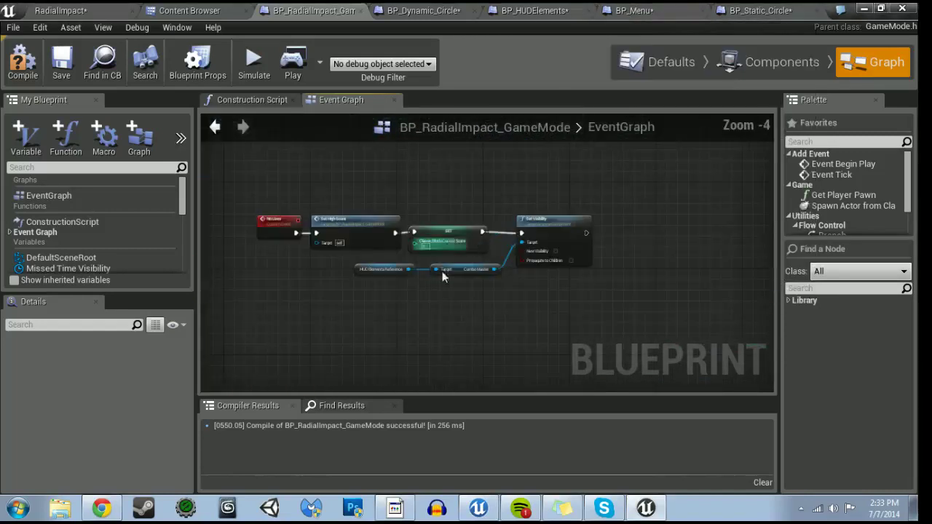
pyautogui.scroll(-8, 410, 290)
pyautogui.moveTo(440, 350); pyautogui.dragTo(504, 170, button='right')
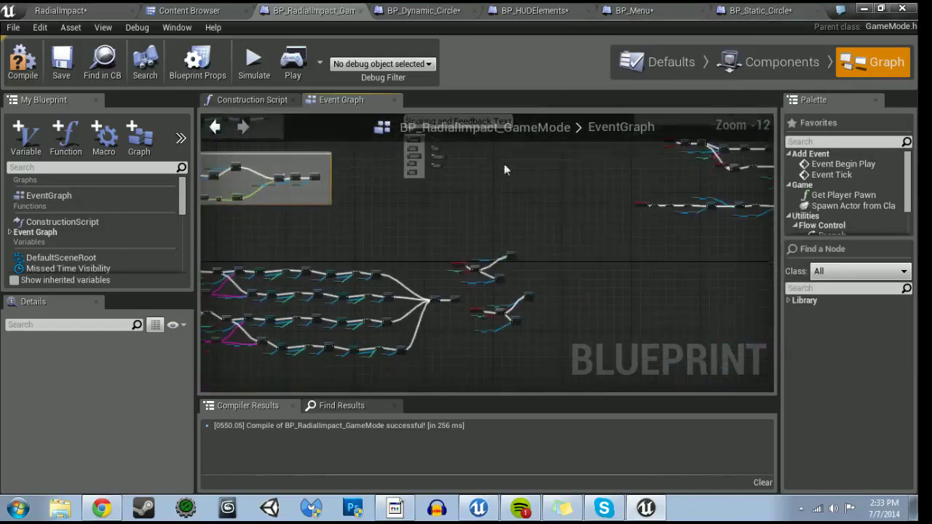
pyautogui.scroll(4, 500, 234)
pyautogui.scroll(4, 532, 266)
pyautogui.scroll(-6, 532, 265)
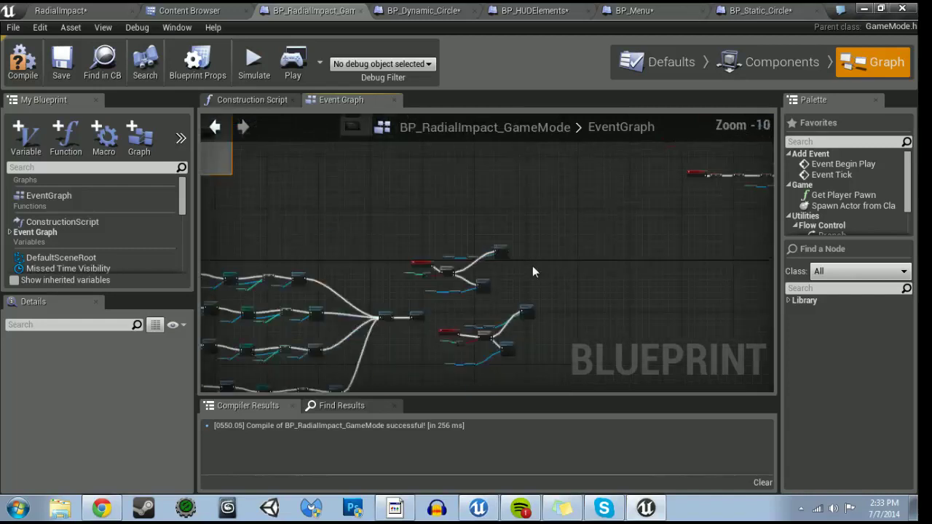
pyautogui.scroll(-2, 532, 266)
pyautogui.moveTo(383, 327); pyautogui.dragTo(764, 386, button='right')
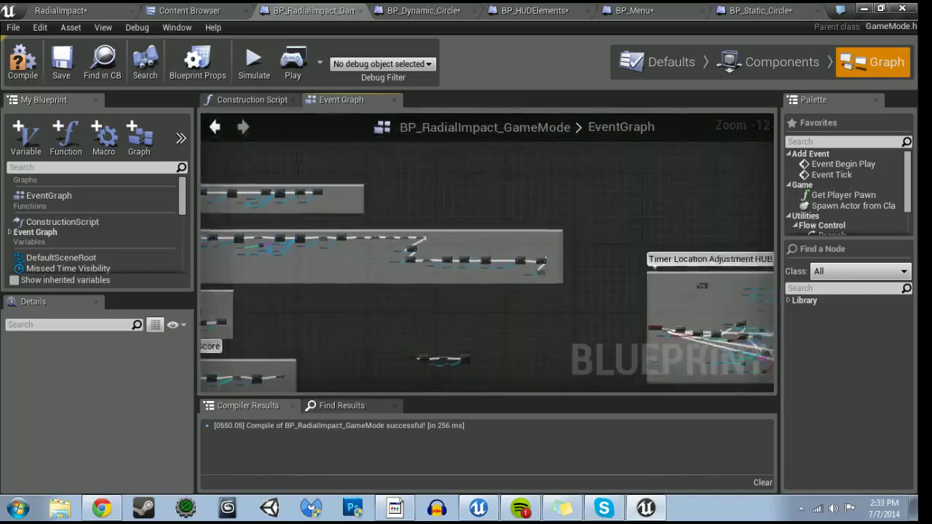
pyautogui.moveTo(291, 349); pyautogui.dragTo(452, 233, button='right')
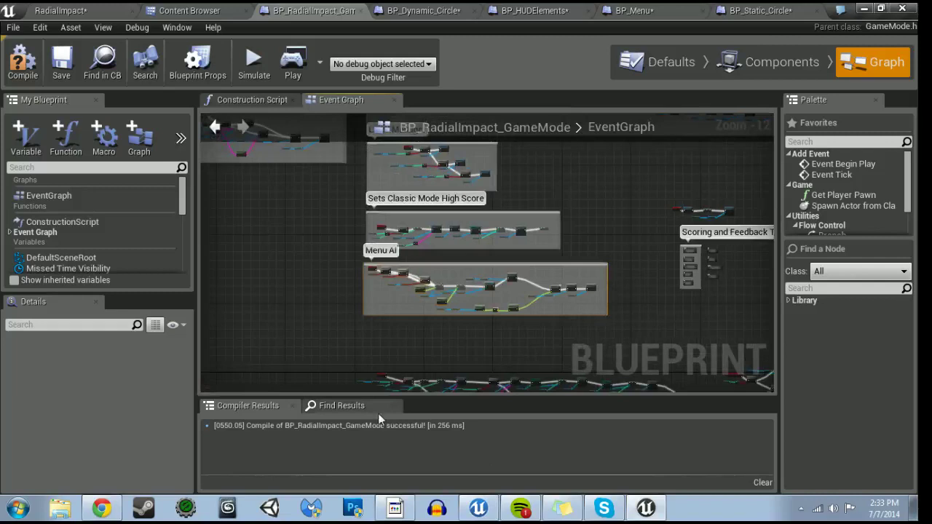
# - Search 'set animation play rate' and open its Custom Event in the Classic Mode Difficulty graph
pyautogui.click(378, 410)
pyautogui.write('set animation play rate')
pyautogui.press('Return')
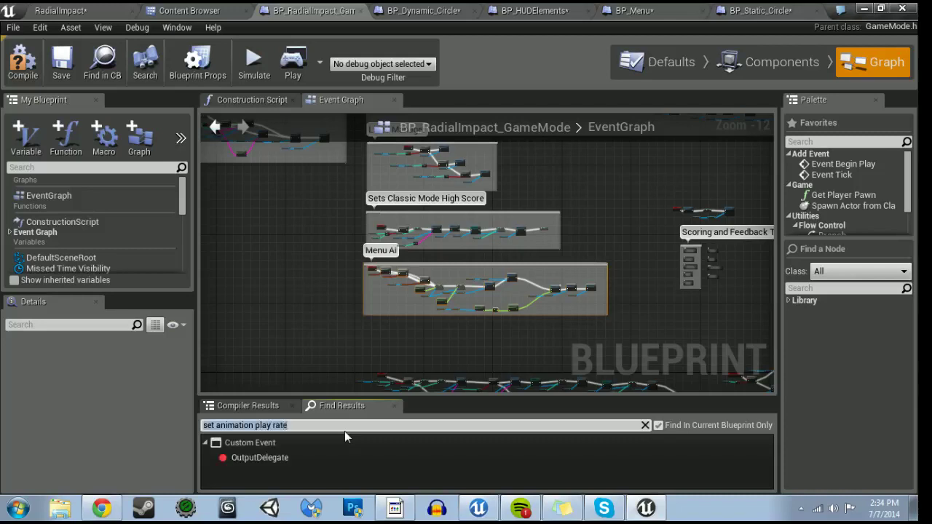
pyautogui.doubleClick(271, 441)
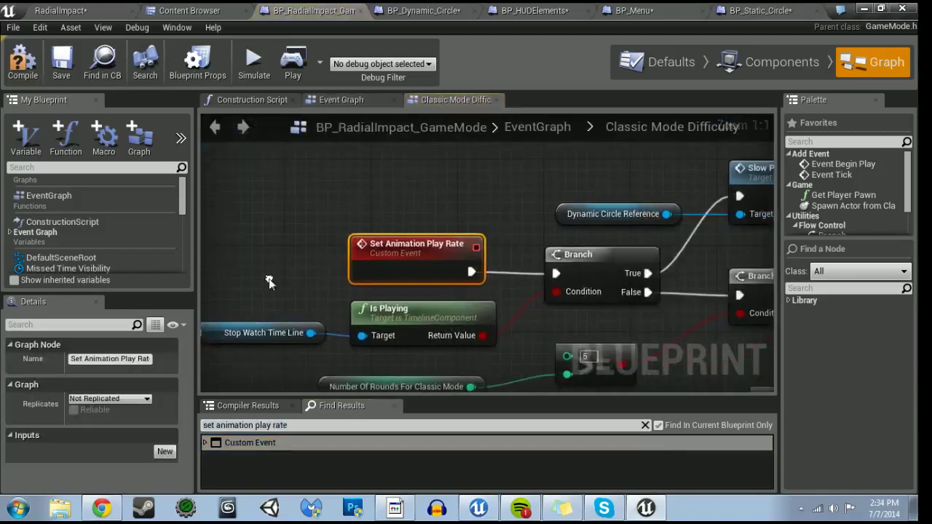
pyautogui.scroll(-3, 269, 281)
pyautogui.moveTo(291, 316)
pyautogui.mouseDown(button='right')
pyautogui.moveTo(298, 327)
pyautogui.moveTo(266, 292)
pyautogui.moveTo(69, 290)
pyautogui.mouseUp(button='right')
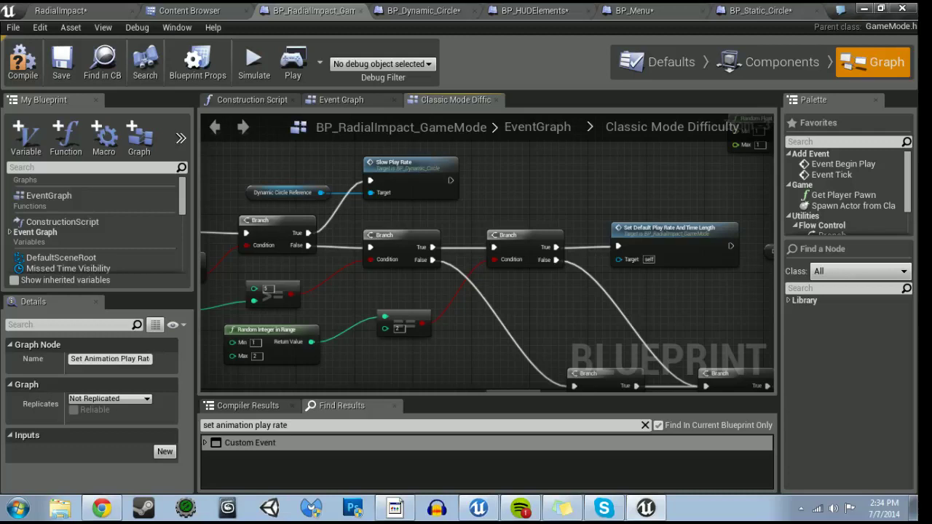
pyautogui.moveTo(437, 292); pyautogui.dragTo(386, 300, button='right')
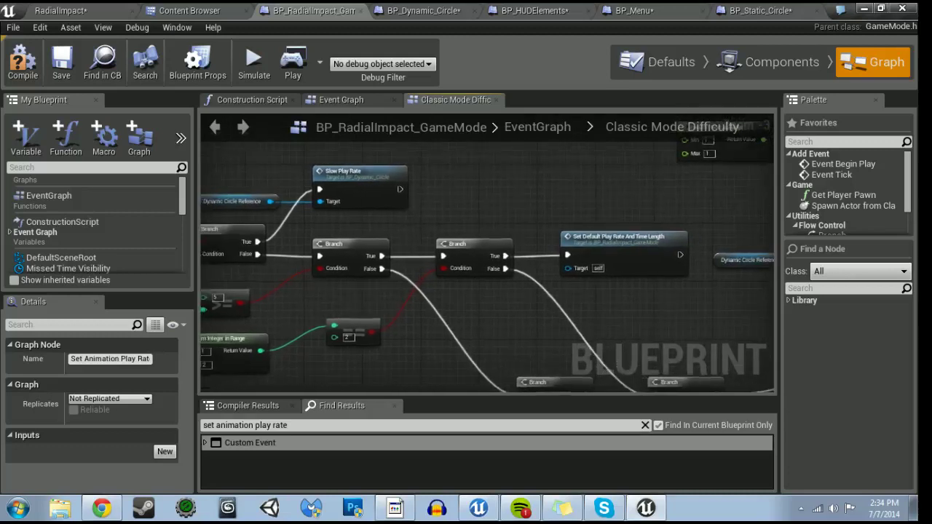
pyautogui.moveTo(209, 305); pyautogui.dragTo(203, 333, button='right')
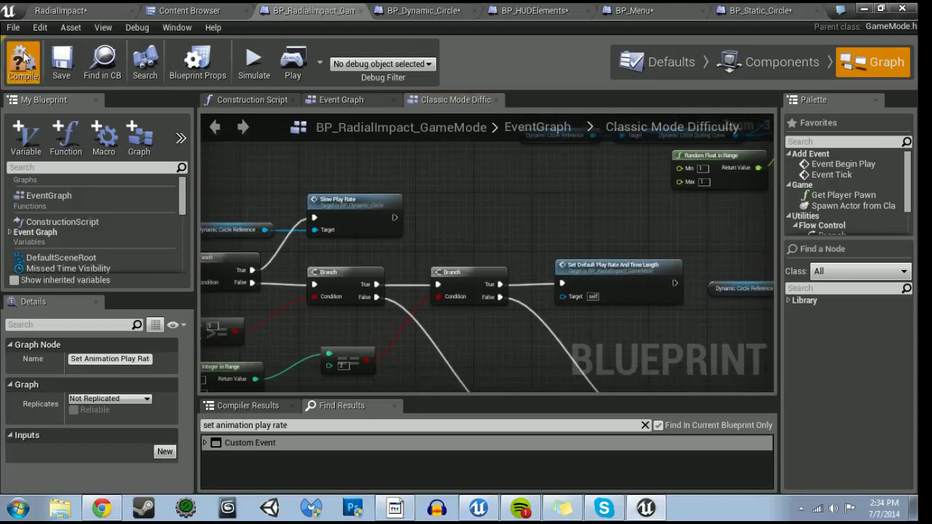
# - In BP_Dynamic_Circle, delete the Set Animation Play Rate and Gamemode Reference nodes
pyautogui.click(415, 10)
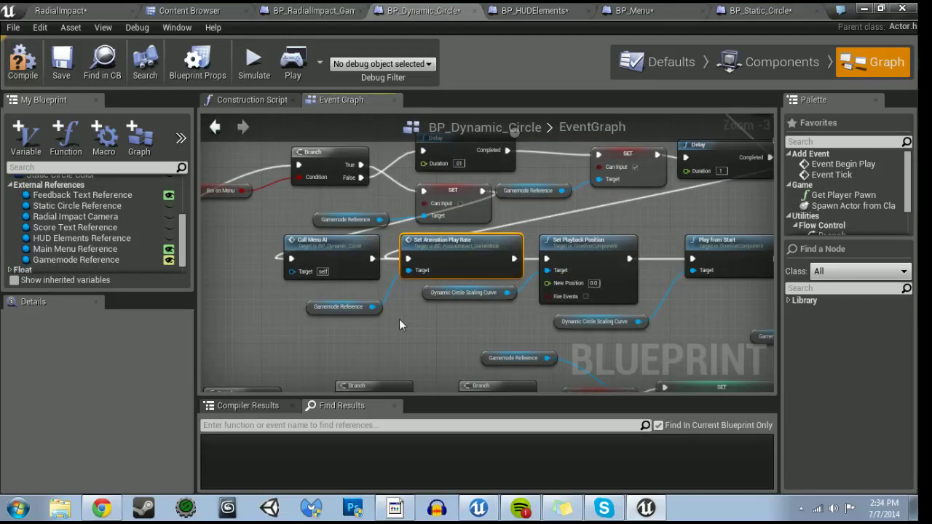
pyautogui.press('Delete')
pyautogui.click(339, 307)
pyautogui.press('Delete')
# - Duplicate the Dynamic Circle Scaling Curve reference and add a Set Play Rate node from it
pyautogui.click(466, 292)
pyautogui.hotkey('ctrl', 'c')
pyautogui.hotkey('ctrl', 'v')
pyautogui.moveTo(385, 321)
pyautogui.mouseDown()
pyautogui.moveTo(362, 314)
pyautogui.moveTo(391, 286)
pyautogui.mouseUp()
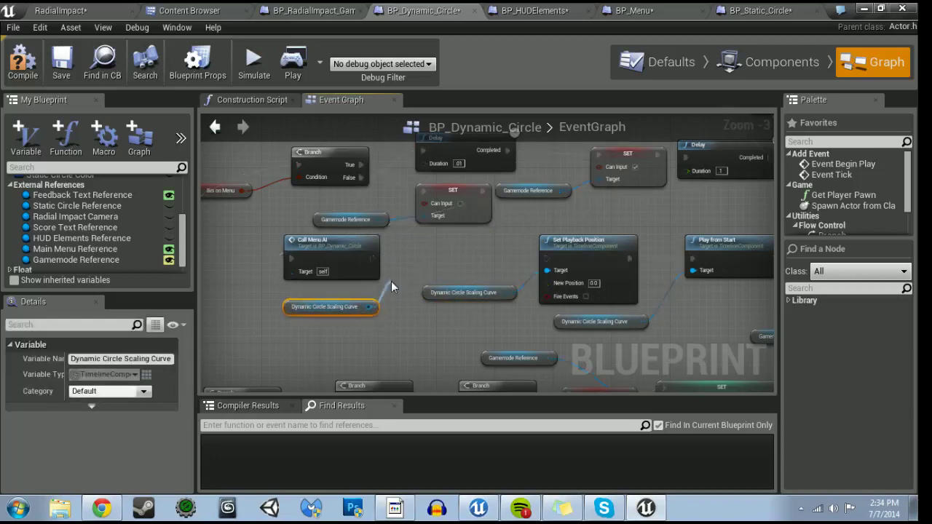
pyautogui.write('set a')
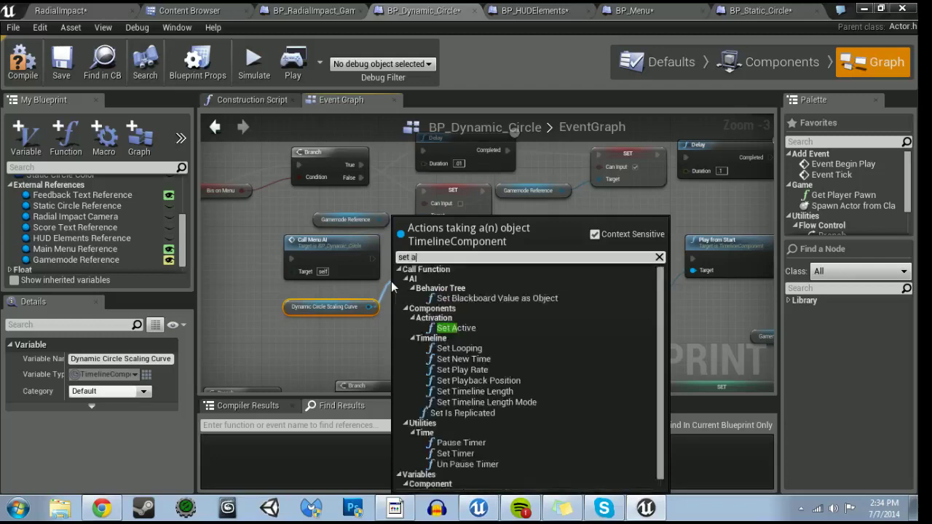
pyautogui.press('BackSpace')
pyautogui.press('BackSpace')
pyautogui.press('BackSpace')
pyautogui.press('BackSpace')
pyautogui.press('BackSpace')
pyautogui.write('play')
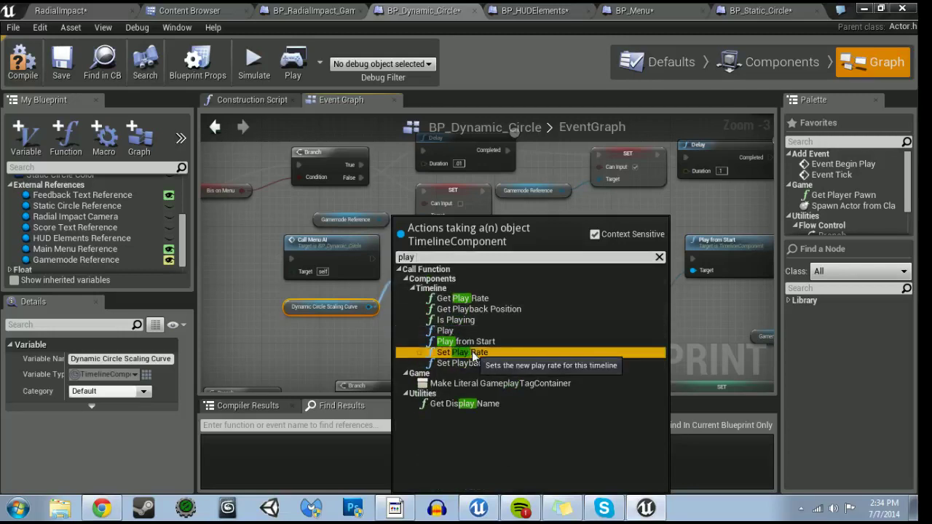
pyautogui.click(473, 353)
pyautogui.moveTo(429, 308); pyautogui.dragTo(438, 256)
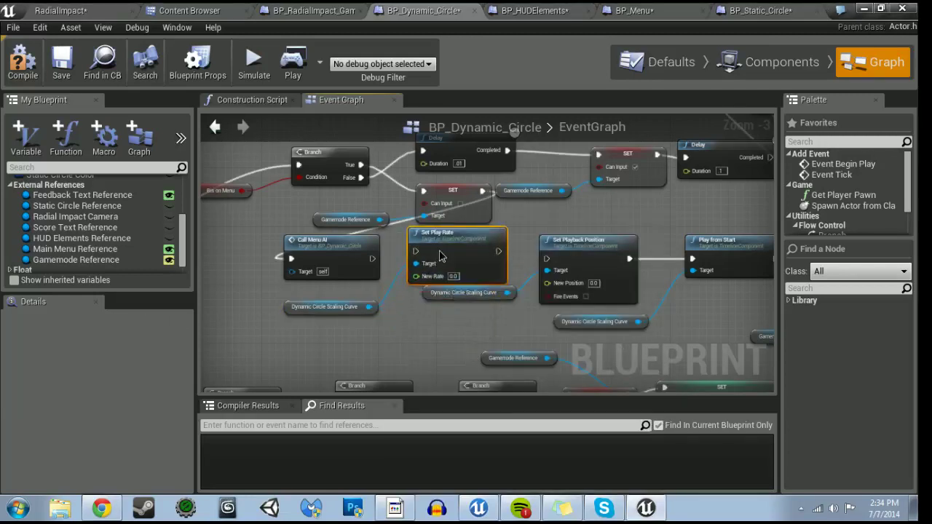
# - Wire Set Play Rate between Call Menu AI and Set Playback Position, then compile
pyautogui.moveTo(372, 258); pyautogui.dragTo(415, 251)
pyautogui.write('1')
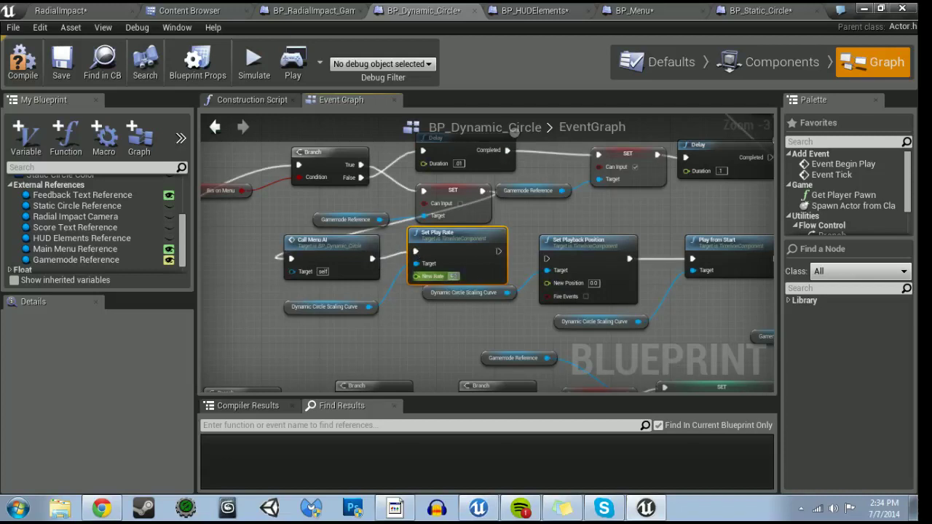
pyautogui.moveTo(499, 251); pyautogui.dragTo(547, 258)
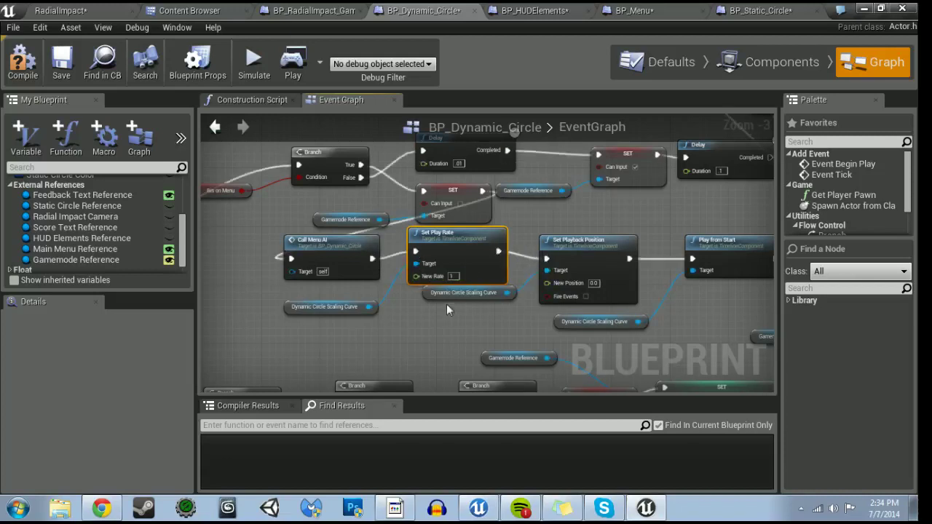
pyautogui.moveTo(426, 294); pyautogui.dragTo(426, 323)
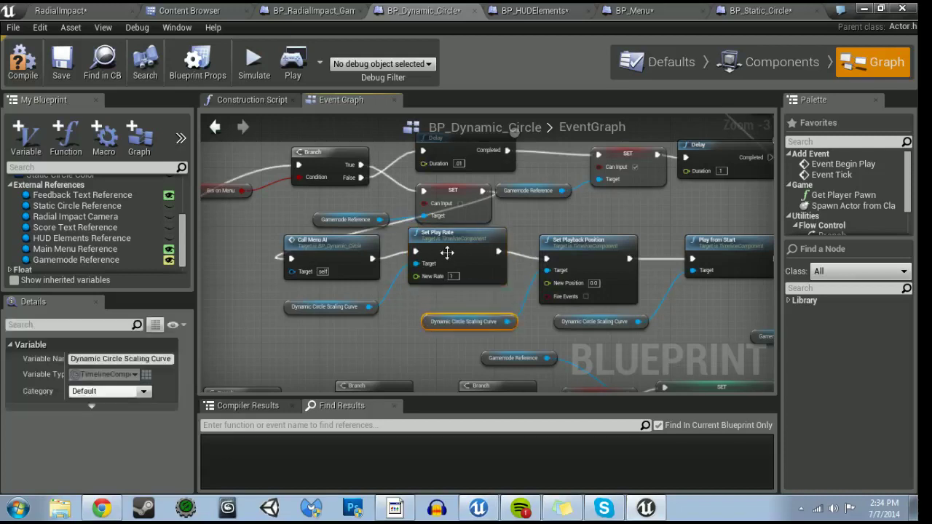
pyautogui.moveTo(447, 252); pyautogui.dragTo(447, 259)
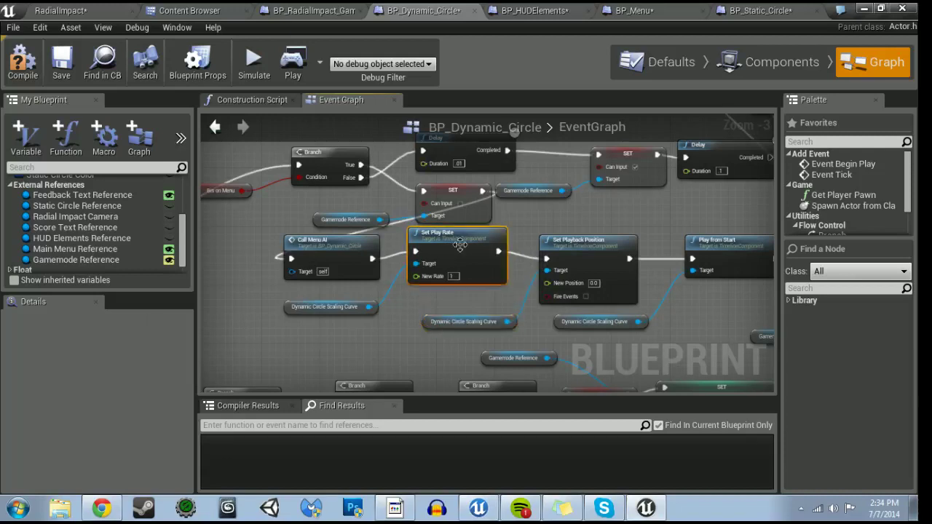
pyautogui.click(24, 76)
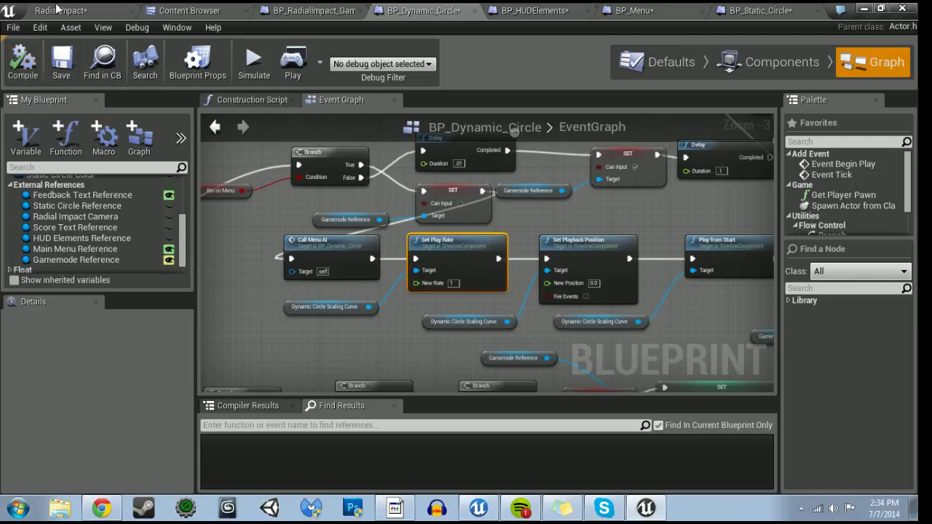
pyautogui.click(58, 9)
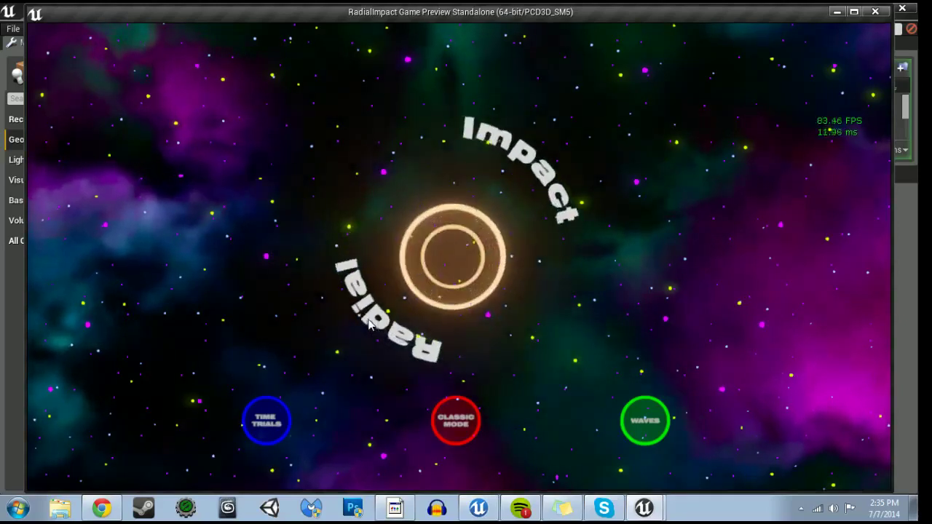
# - Start Classic Mode, go back to the title menu and restart twice, then close the preview
pyautogui.click(455, 420)
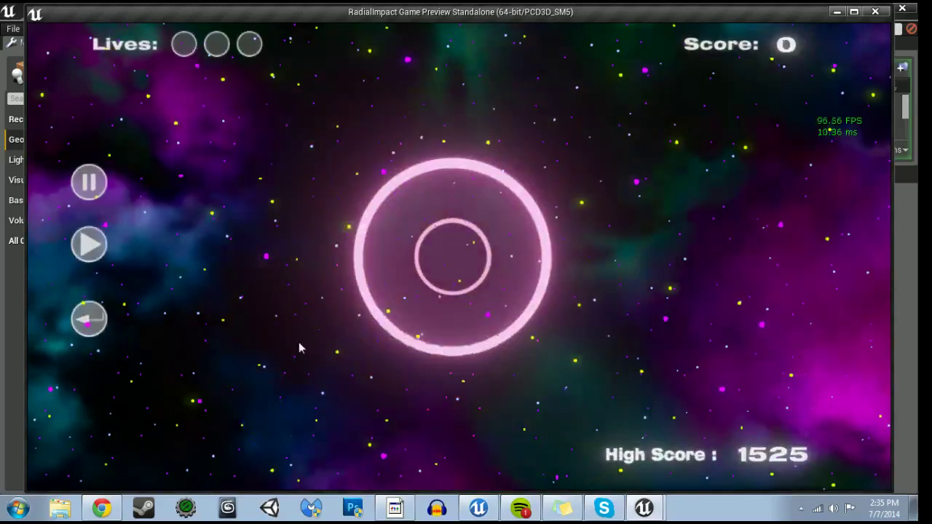
pyautogui.click(90, 320)
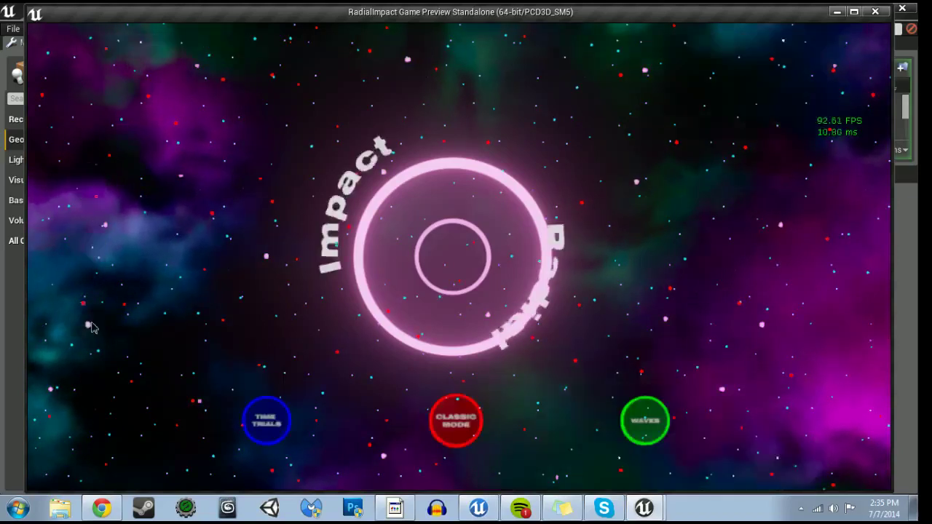
pyautogui.click(455, 420)
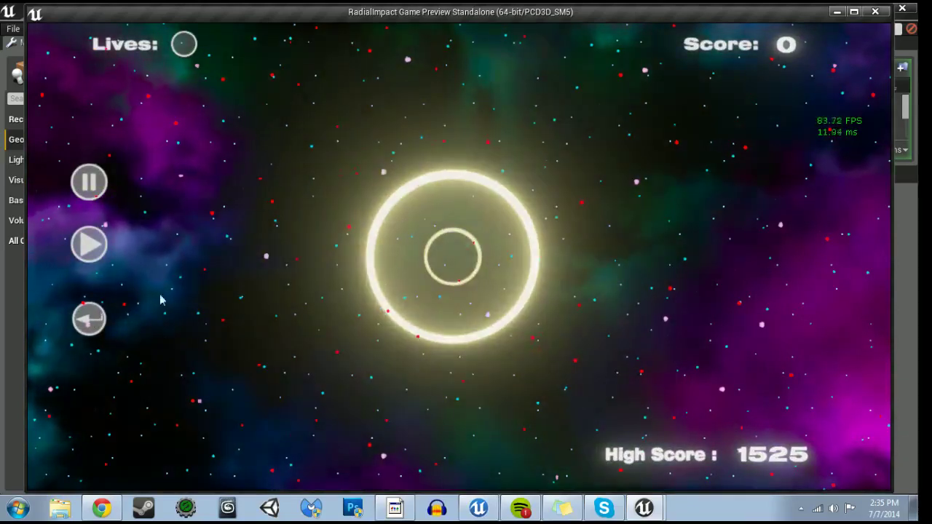
pyautogui.click(94, 314)
pyautogui.click(466, 425)
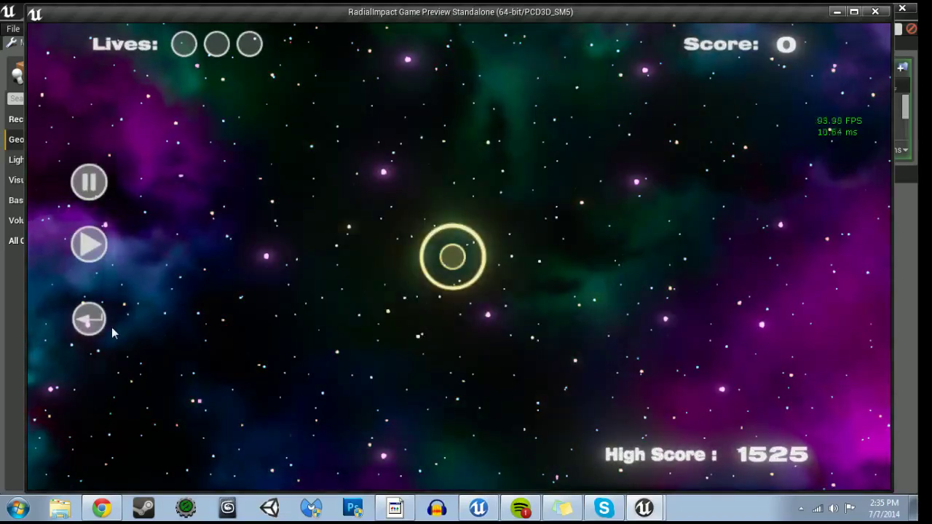
pyautogui.click(874, 11)
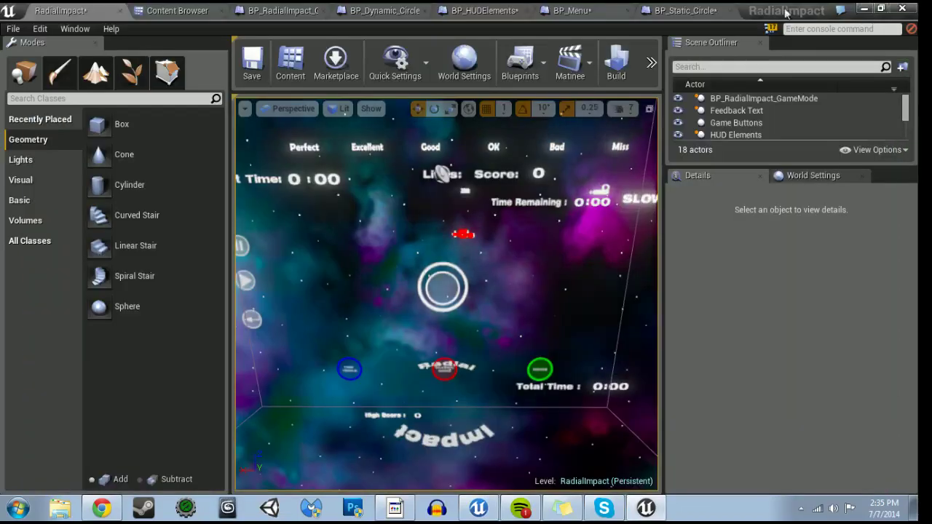
# - Check the game mode's Set Animation Play Rate event, then drop a Gamemode Reference getter beside the Delay
pyautogui.click(386, 7)
pyautogui.moveTo(480, 168)
pyautogui.mouseDown(button='right')
pyautogui.moveTo(464, 238)
pyautogui.moveTo(611, 247)
pyautogui.mouseUp(button='right')
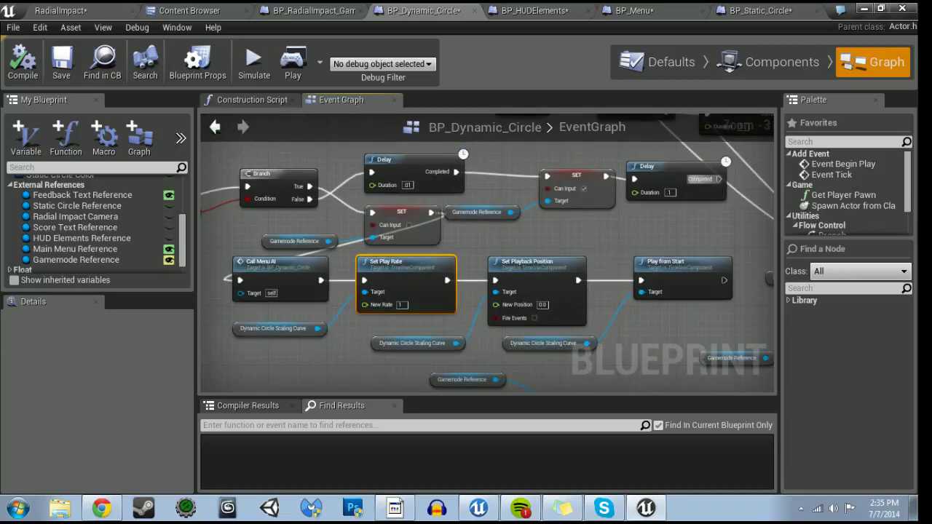
pyautogui.moveTo(688, 219); pyautogui.dragTo(488, 233, button='right')
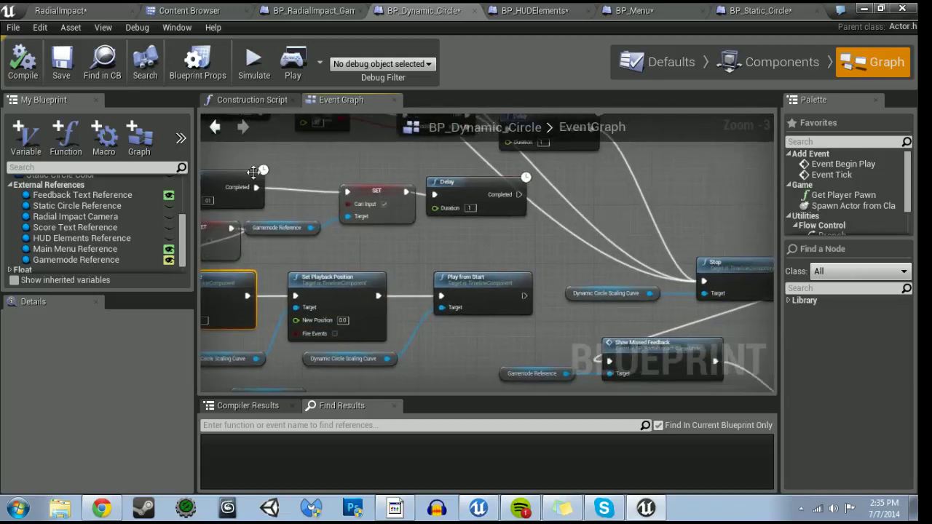
pyautogui.click(307, 9)
pyautogui.moveTo(441, 176)
pyautogui.mouseDown(button='right')
pyautogui.moveTo(694, 192)
pyautogui.moveTo(645, 186)
pyautogui.mouseUp(button='right')
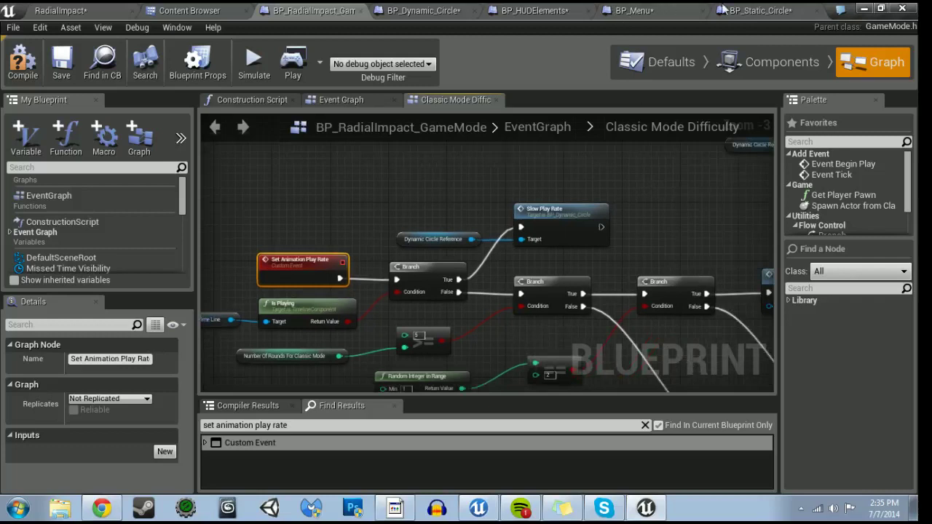
pyautogui.click(428, 10)
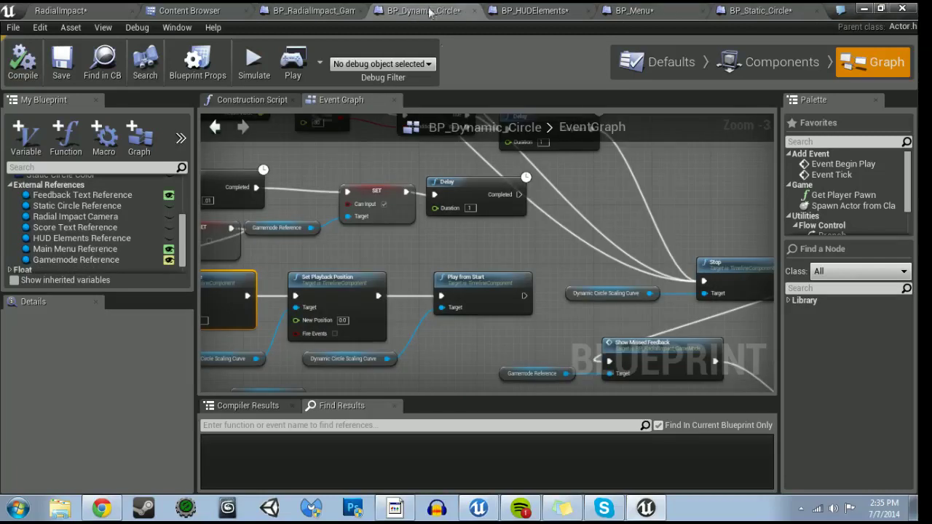
pyautogui.click(71, 260)
pyautogui.keyDown('ctrl'); pyautogui.moveTo(445, 245); pyautogui.dragTo(448, 246); pyautogui.keyUp('ctrl')
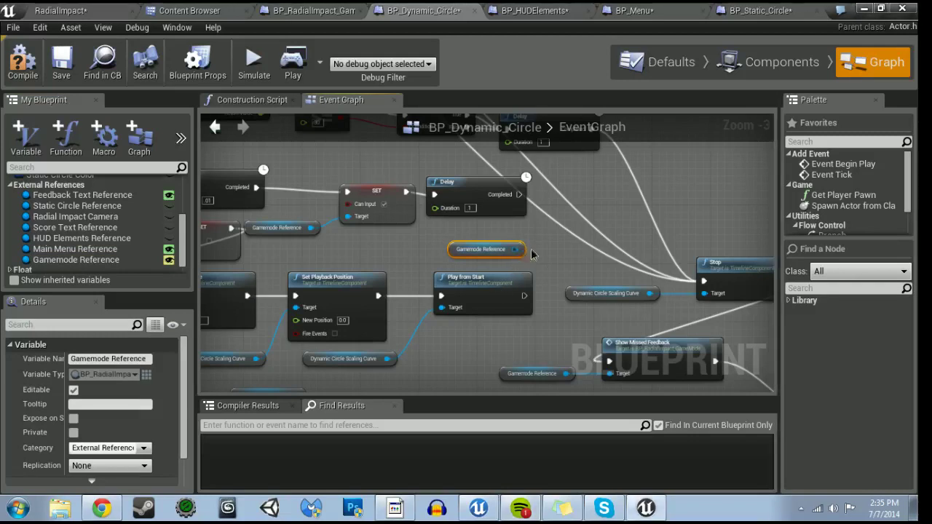
# - Add a game mode Set Animation Play Rate call after the Delay and compile
pyautogui.click(553, 241)
pyautogui.write('et')
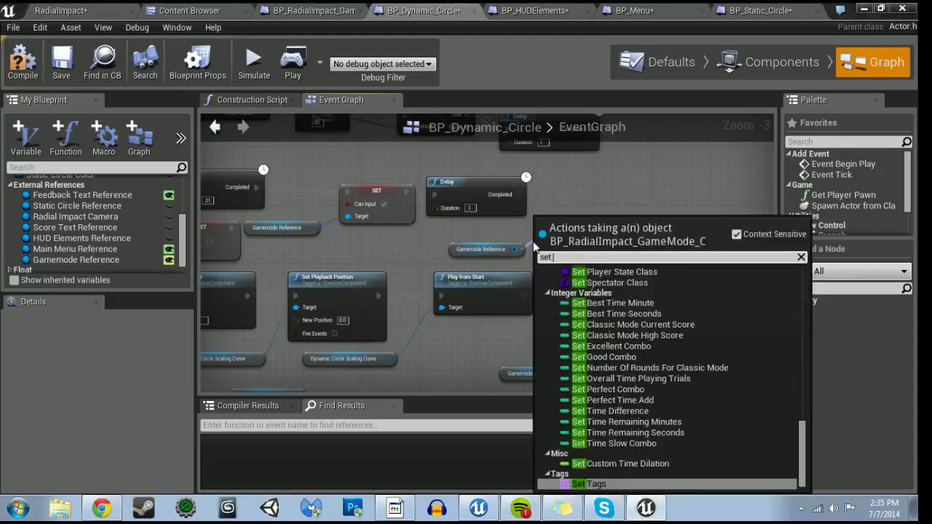
pyautogui.write(' animat')
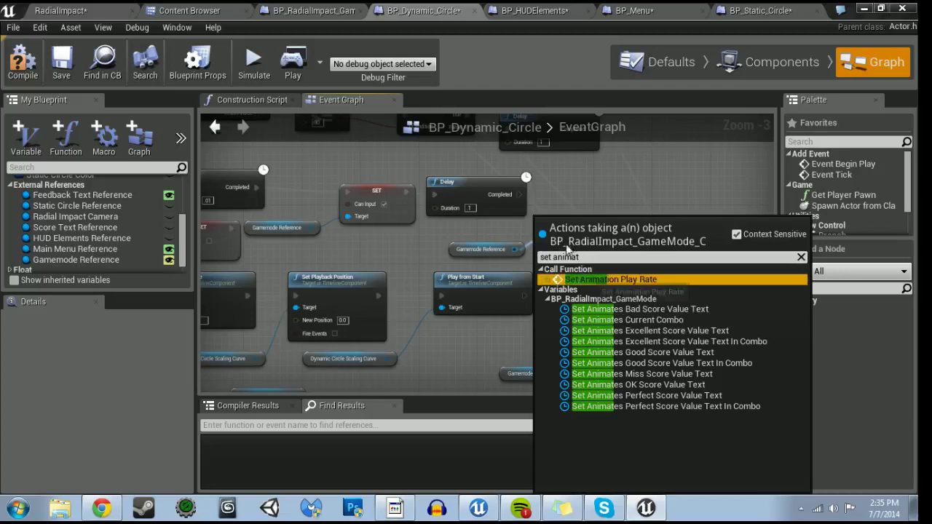
pyautogui.click(589, 279)
pyautogui.moveTo(581, 230); pyautogui.dragTo(588, 230)
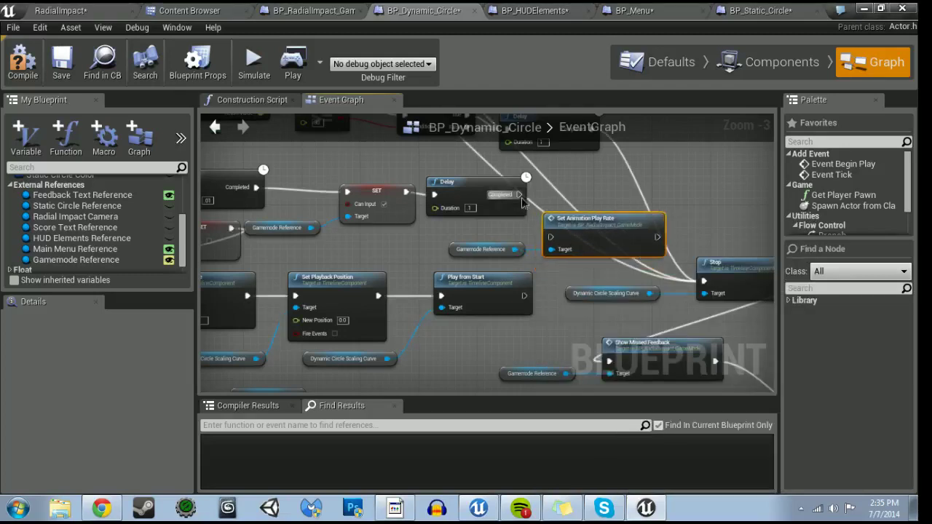
pyautogui.moveTo(550, 236)
pyautogui.mouseDown()
pyautogui.moveTo(413, 298)
pyautogui.moveTo(510, 299)
pyautogui.mouseUp()
pyautogui.moveTo(631, 331); pyautogui.dragTo(532, 323, button='right')
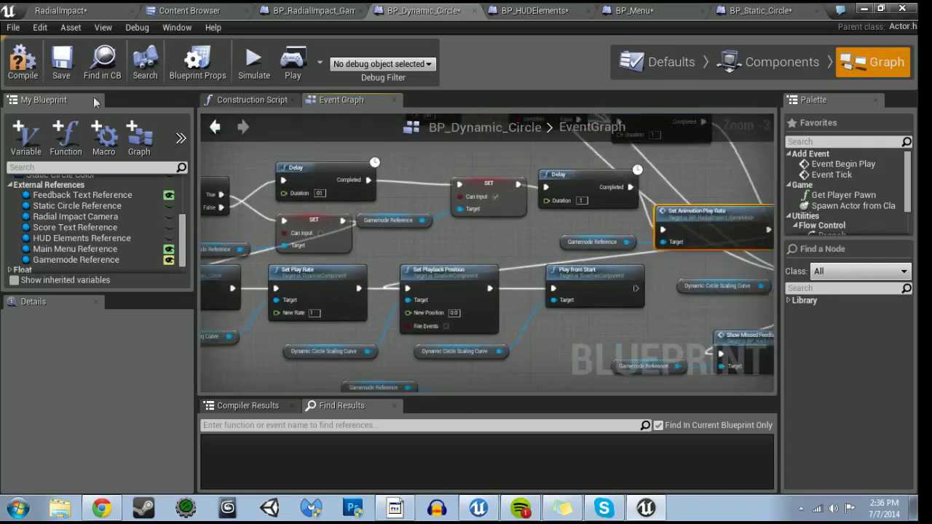
pyautogui.click(36, 62)
# - Delete Set Playback Position and its curve reference, and run Play from Start after Set Play Rate
pyautogui.click(475, 313)
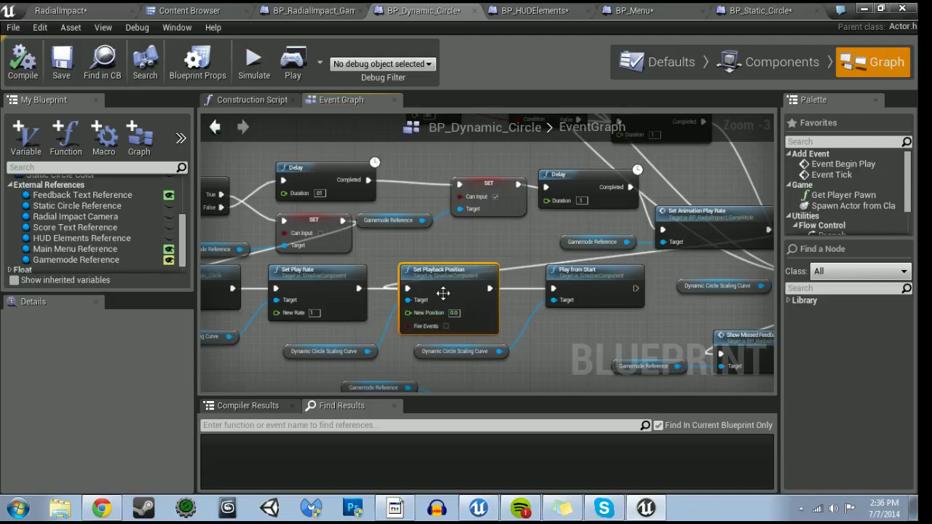
pyautogui.press('Delete')
pyautogui.click(357, 351)
pyautogui.press('Delete')
pyautogui.click(564, 277)
pyautogui.keyDown('ctrl'); pyautogui.click(459, 351); pyautogui.keyUp('ctrl')
pyautogui.moveTo(597, 299); pyautogui.dragTo(468, 299)
pyautogui.moveTo(357, 293)
pyautogui.mouseDown()
pyautogui.moveTo(348, 293)
pyautogui.moveTo(420, 292)
pyautogui.mouseUp()
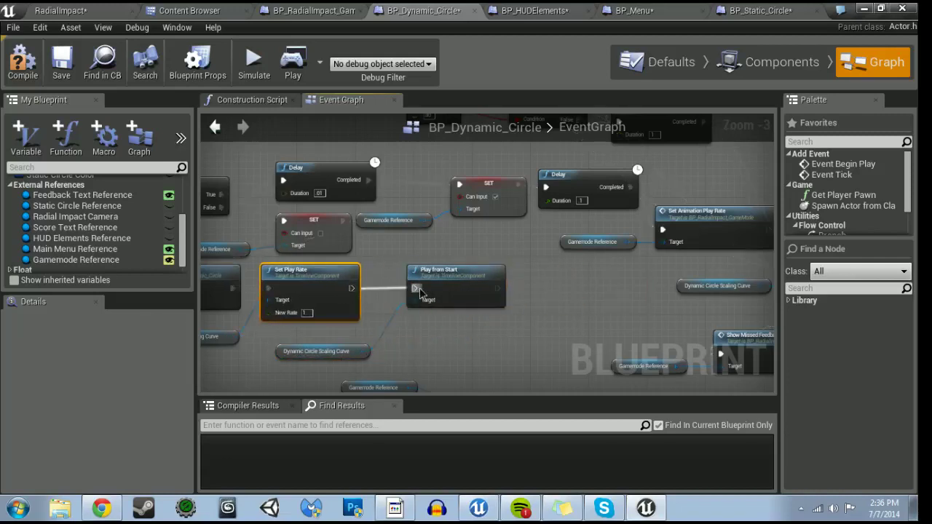
pyautogui.moveTo(420, 291); pyautogui.dragTo(333, 294, button='right')
pyautogui.moveTo(679, 231); pyautogui.dragTo(326, 289)
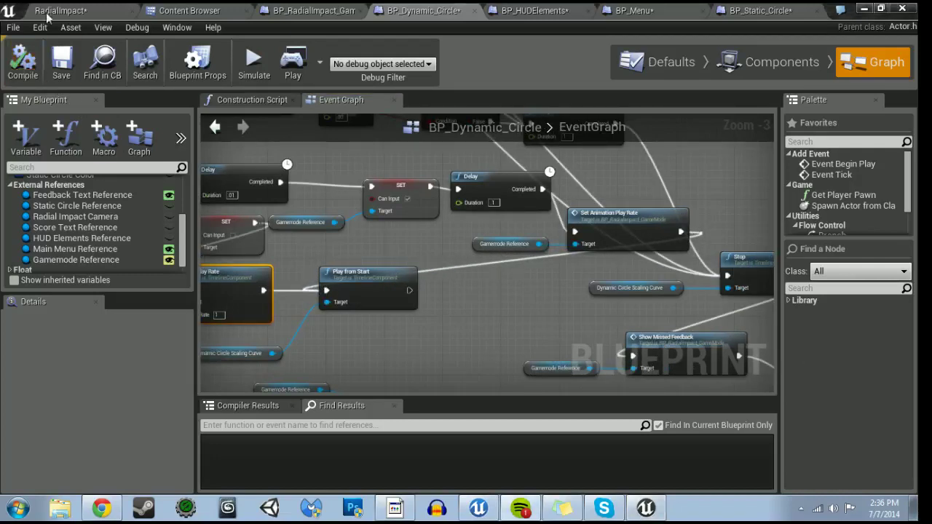
# - Return to the RadialImpact level editor and bring the browser window forward
pyautogui.click(49, 10)
pyautogui.click(106, 515)
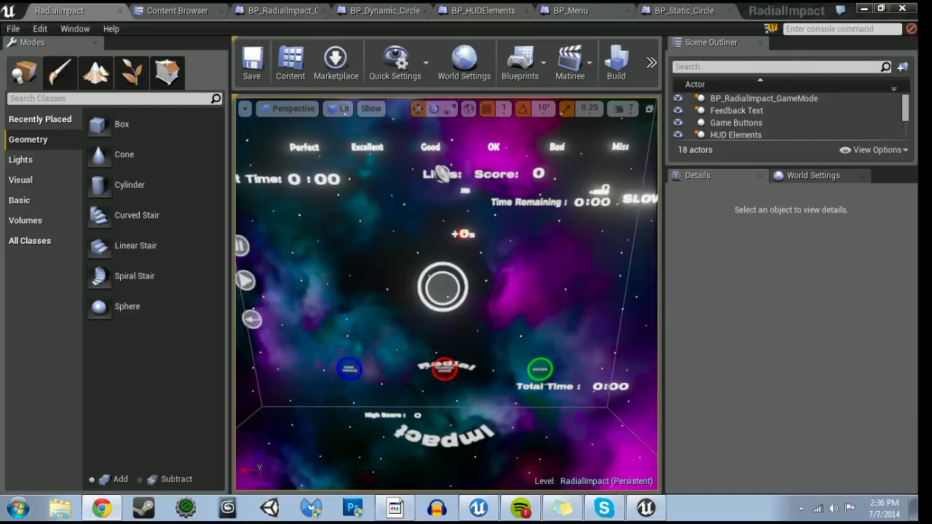
pyautogui.scroll(5, 442, 173)
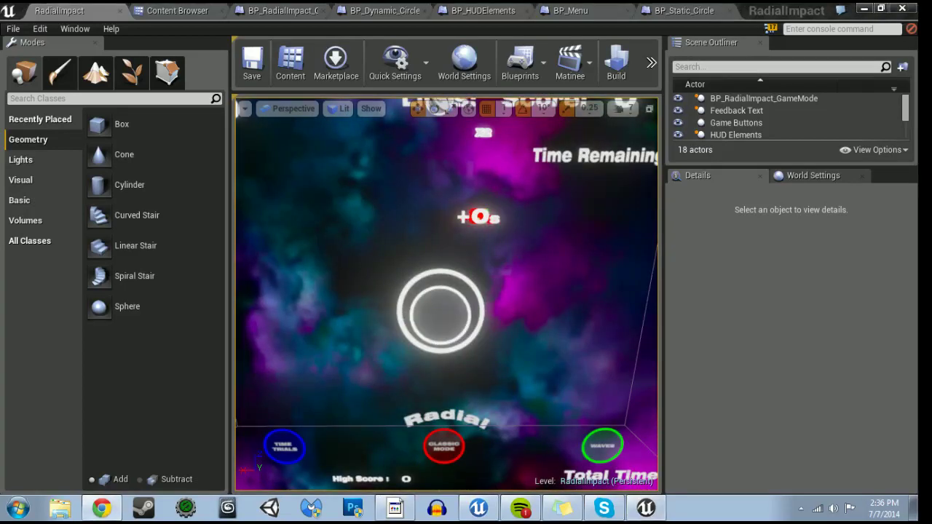
# - Launch RadialImpact as a Standalone Game preview showing the animated title menu
pyautogui.scroll(-3, 445, 166)
pyautogui.scroll(-2, 445, 166)
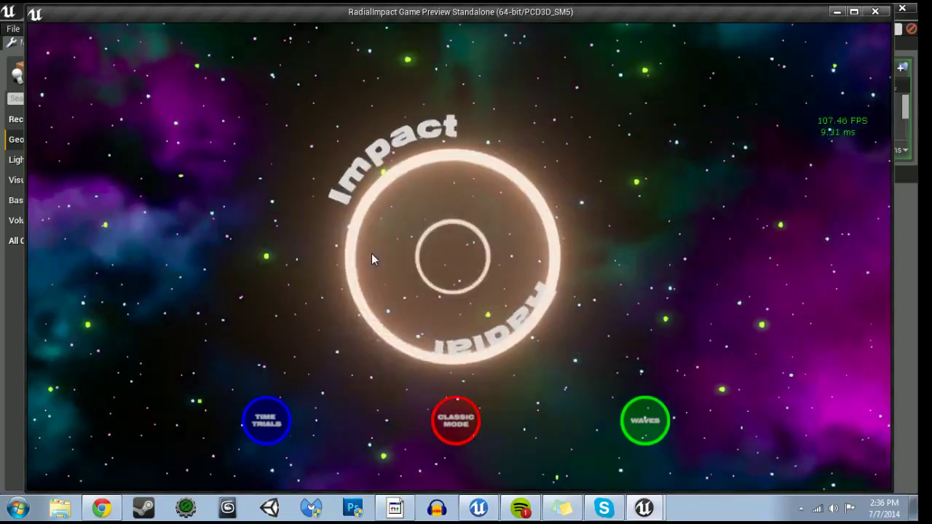
# - Start a Classic Mode game and tap the shrinking rings until the last life is lost
pyautogui.click(455, 420)
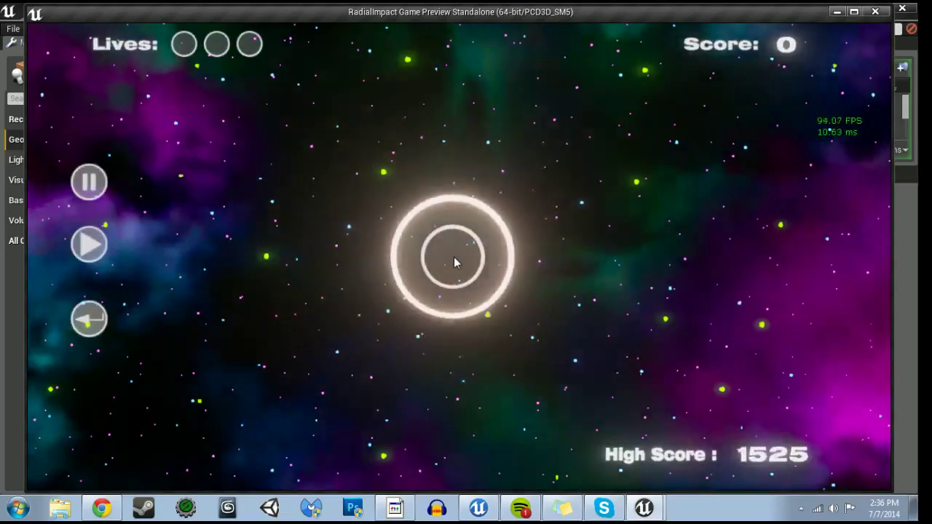
pyautogui.click(454, 257)
pyautogui.click(456, 262)
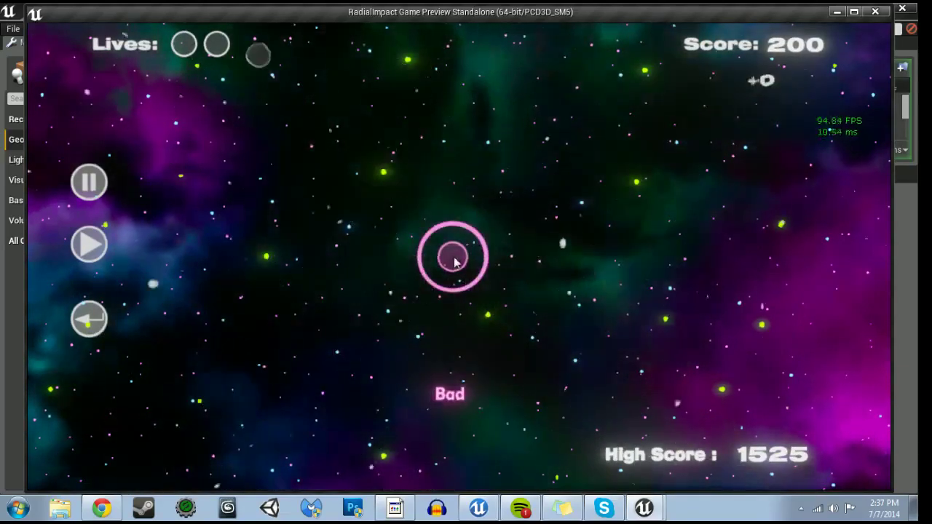
pyautogui.click(454, 257)
pyautogui.click(453, 259)
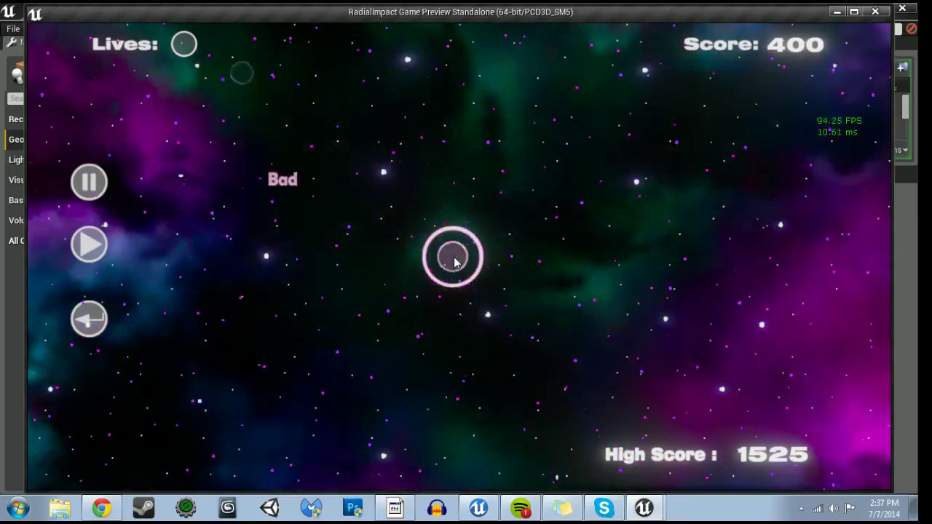
pyautogui.click(454, 262)
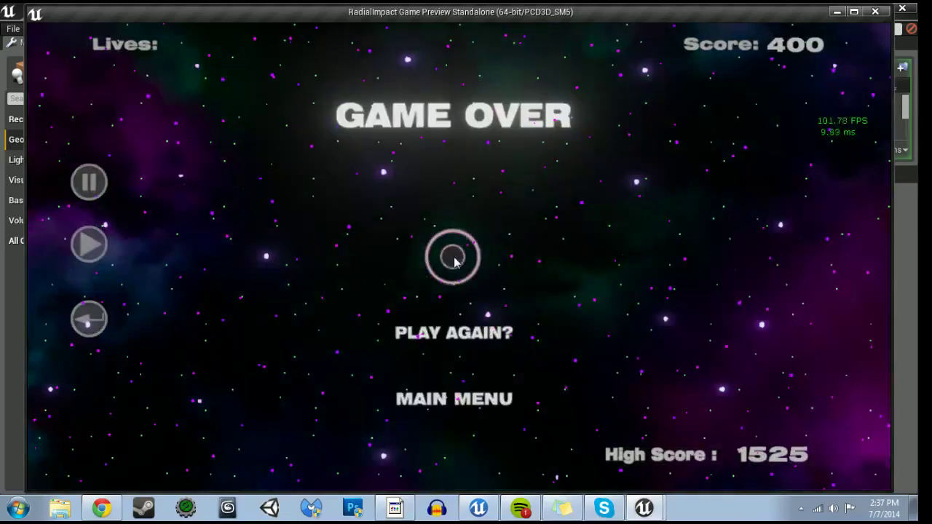
# - Choose Play Again, play a round to Game Over, go to Main Menu, and close the preview
pyautogui.click(468, 332)
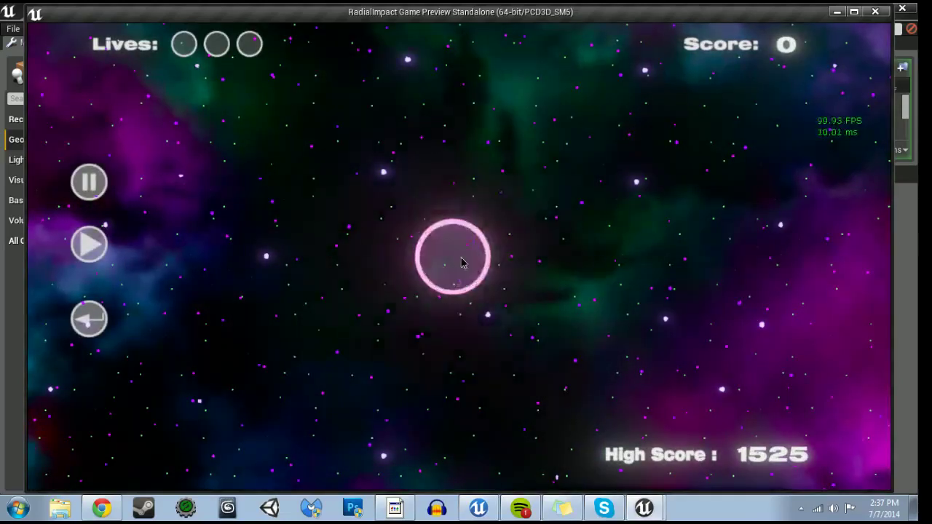
pyautogui.click(461, 262)
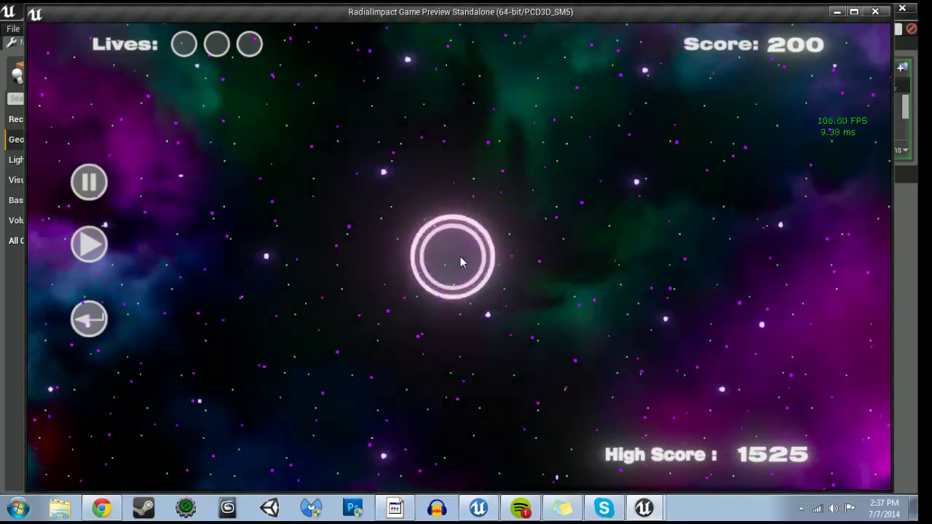
pyautogui.click(460, 257)
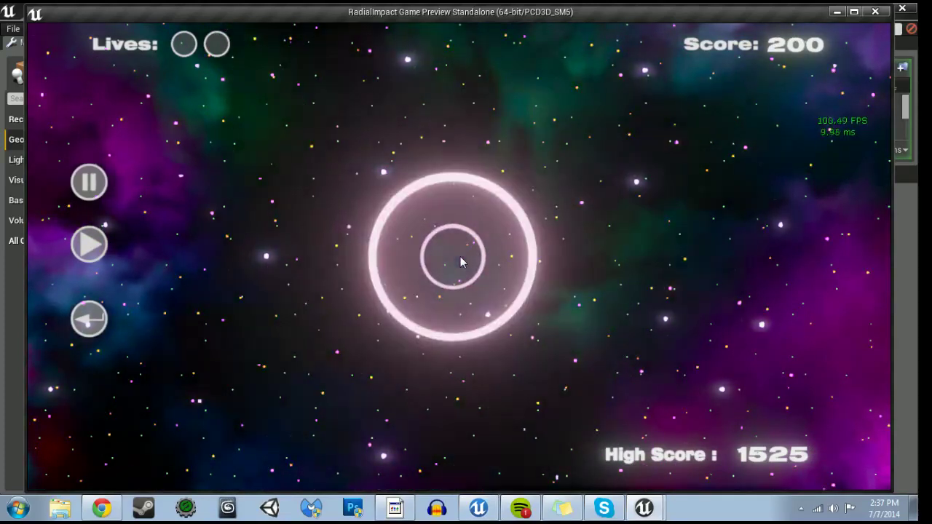
pyautogui.click(460, 257)
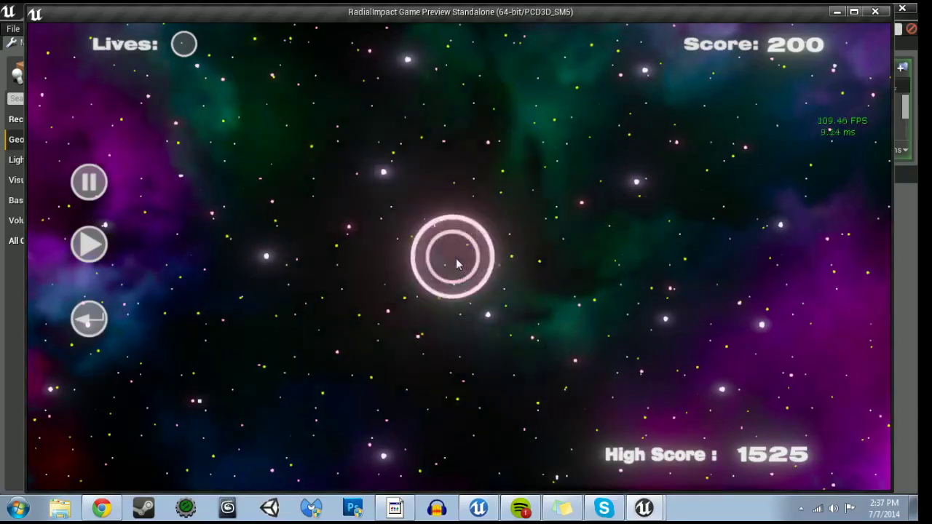
pyautogui.click(460, 258)
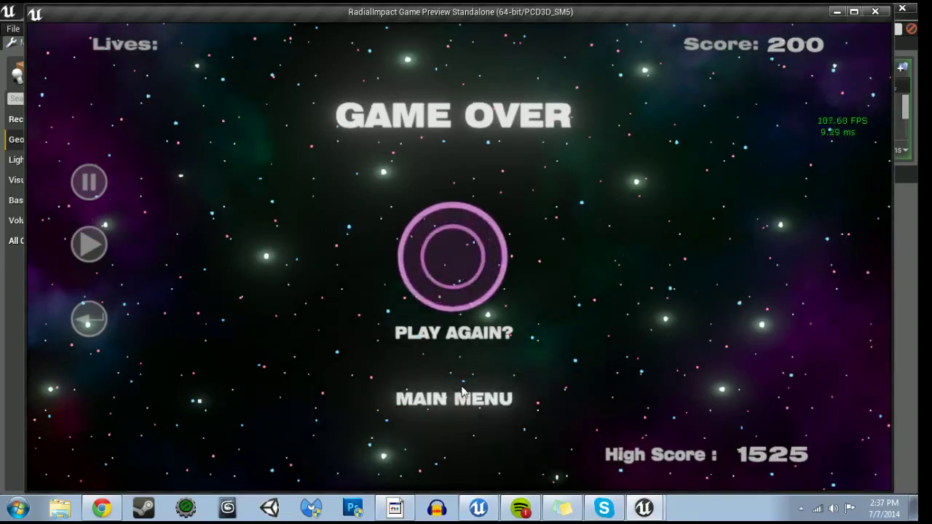
pyautogui.click(462, 393)
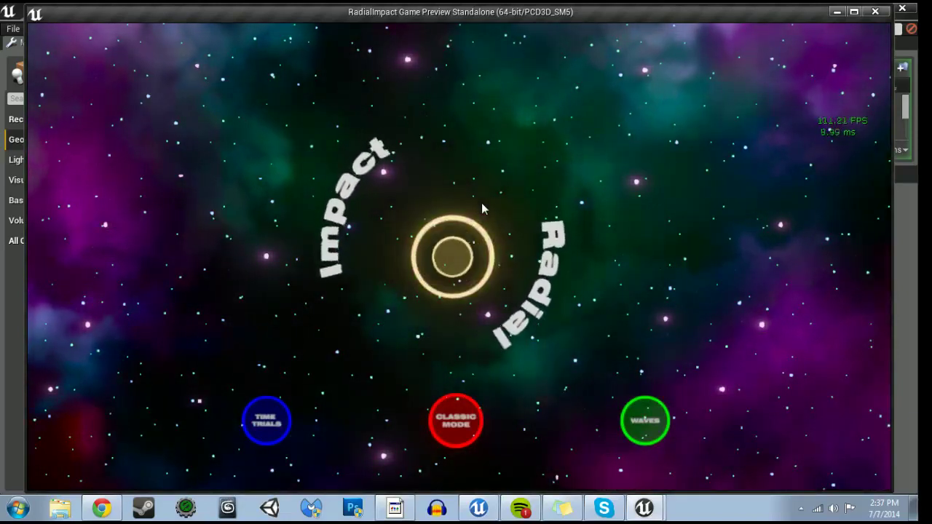
pyautogui.click(874, 13)
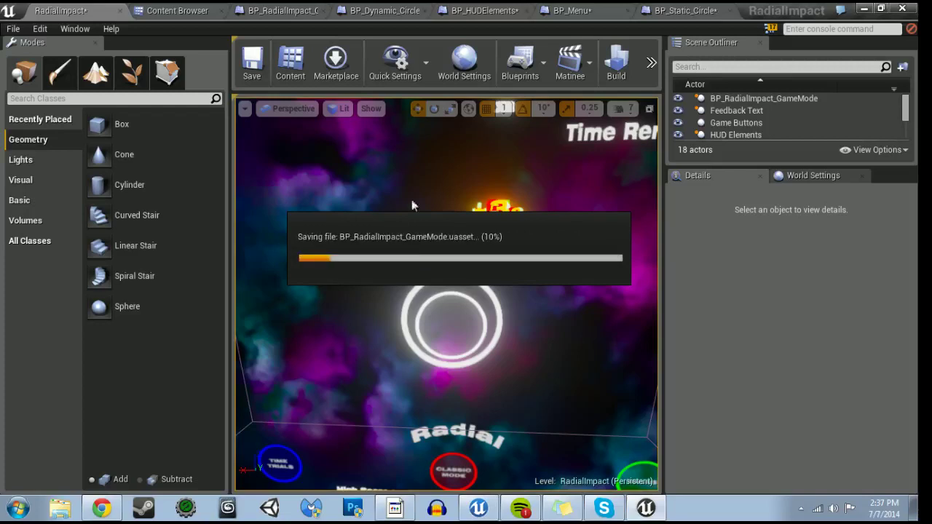
# - Close BP_Static_Circle and place a Delay node beside Set Game HUD on BP_Menu's branch lower path
pyautogui.click(729, 10)
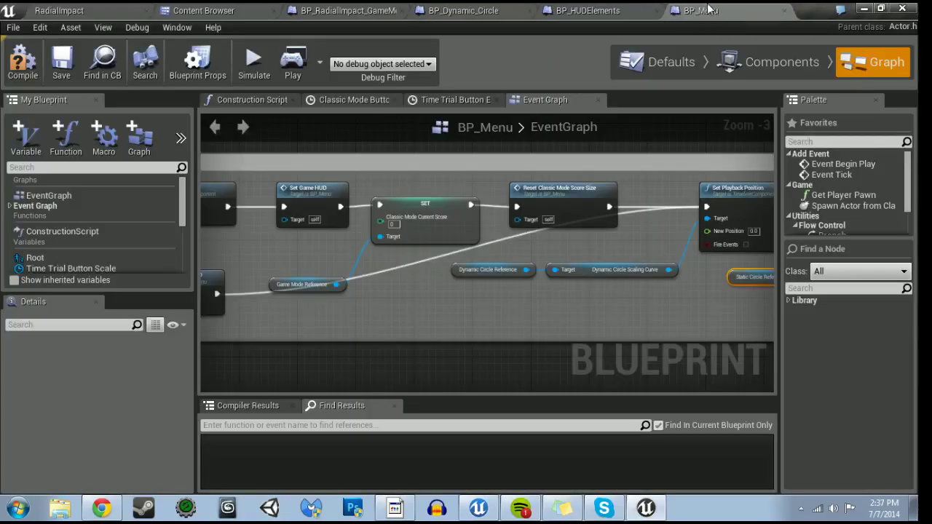
pyautogui.scroll(-2, 407, 311)
pyautogui.scroll(-4, 433, 297)
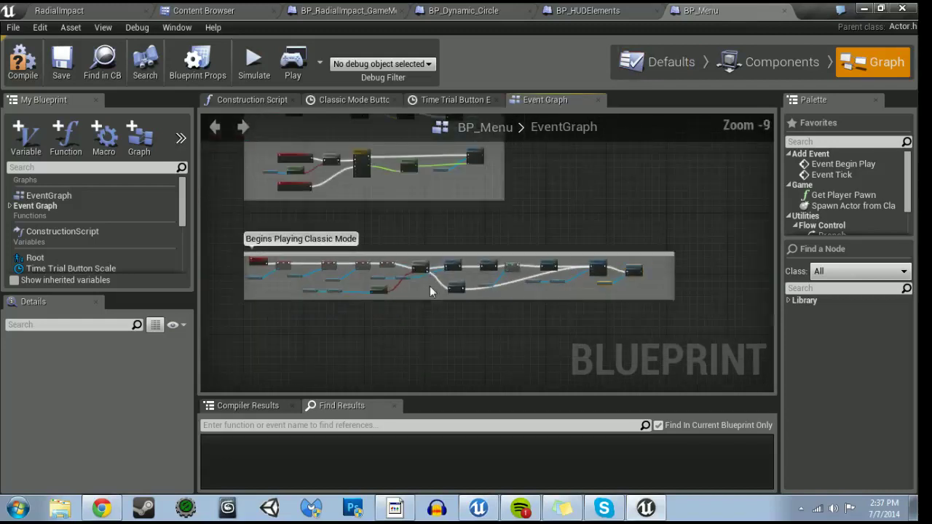
pyautogui.moveTo(312, 307); pyautogui.dragTo(572, 276, button='right')
pyautogui.scroll(5, 442, 263)
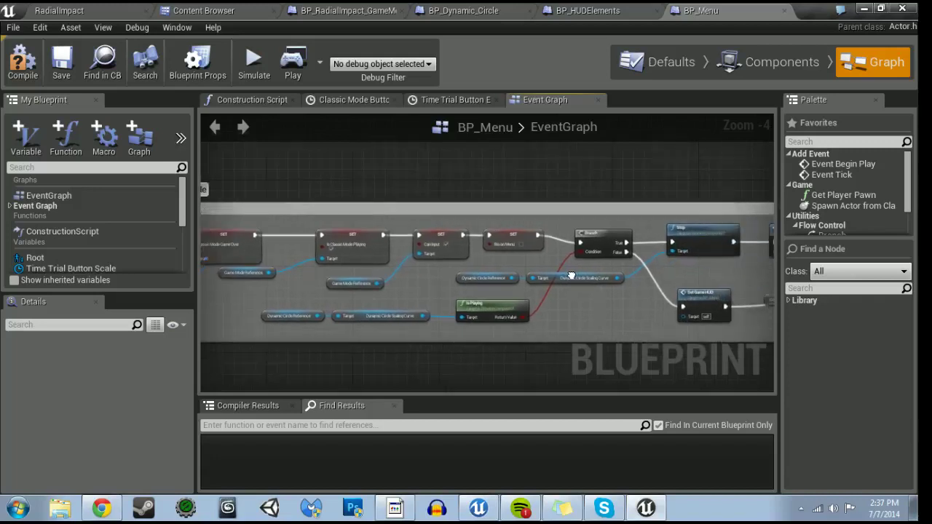
pyautogui.moveTo(588, 310); pyautogui.dragTo(528, 307, button='right')
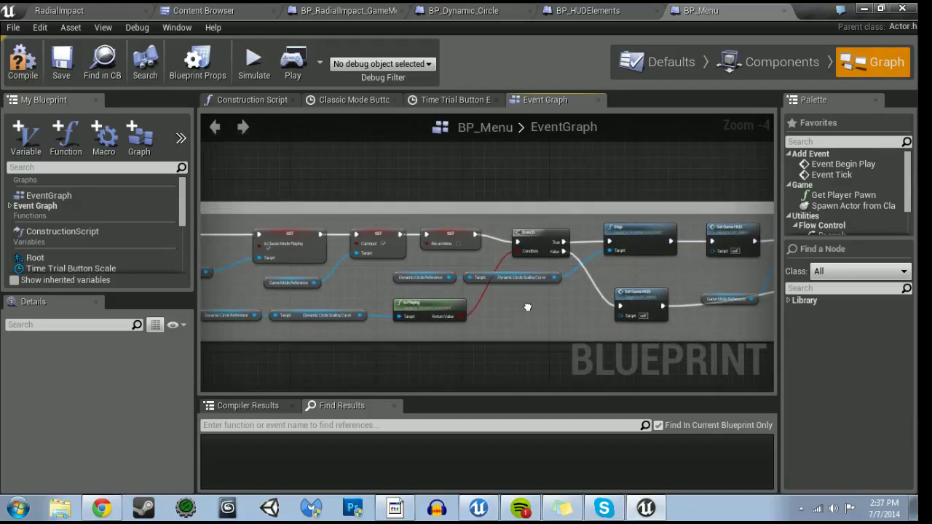
pyautogui.moveTo(528, 307); pyautogui.dragTo(128, 310, button='right')
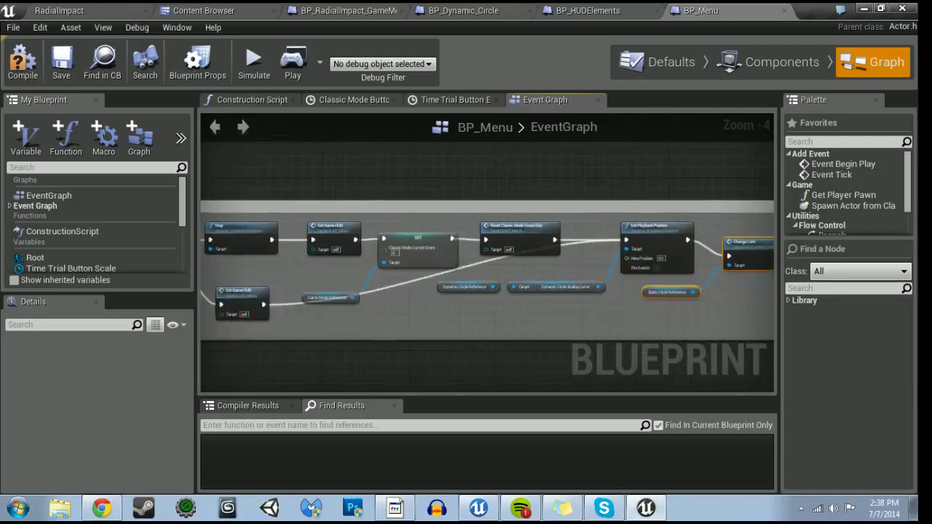
pyautogui.moveTo(289, 313); pyautogui.dragTo(434, 319, button='right')
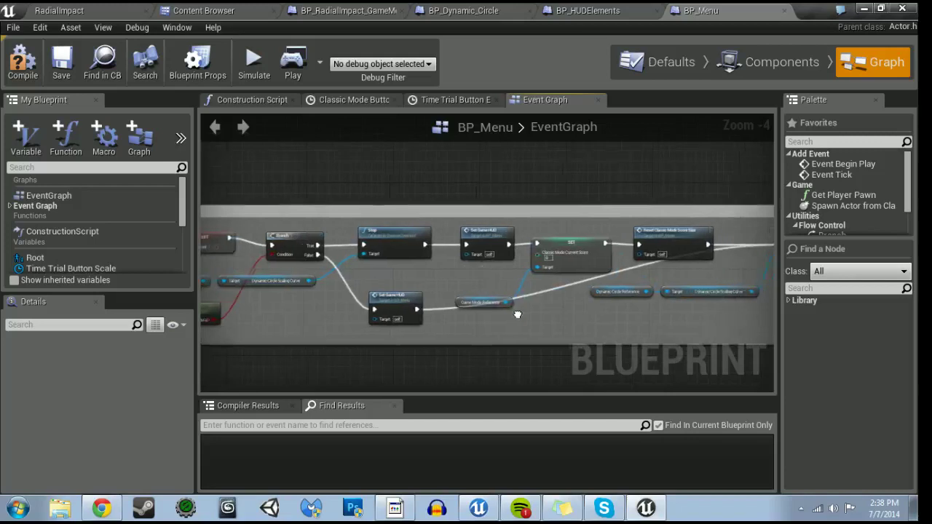
pyautogui.click(445, 321)
pyautogui.moveTo(470, 333); pyautogui.dragTo(437, 325)
# - Wire Set Game HUD into the Delay, hook up its completion, and align Change Color
pyautogui.moveTo(568, 336); pyautogui.dragTo(473, 343, button='right')
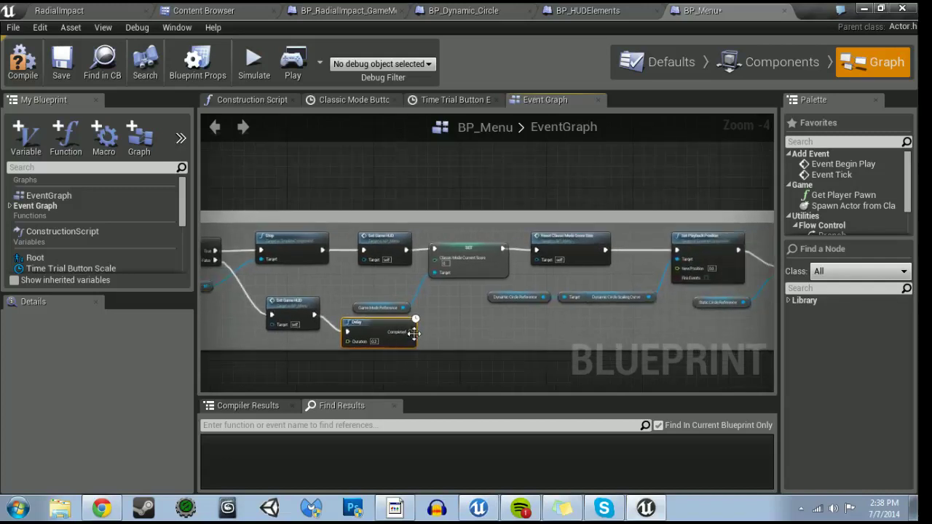
pyautogui.moveTo(410, 332)
pyautogui.mouseDown()
pyautogui.moveTo(647, 286)
pyautogui.moveTo(677, 253)
pyautogui.mouseUp()
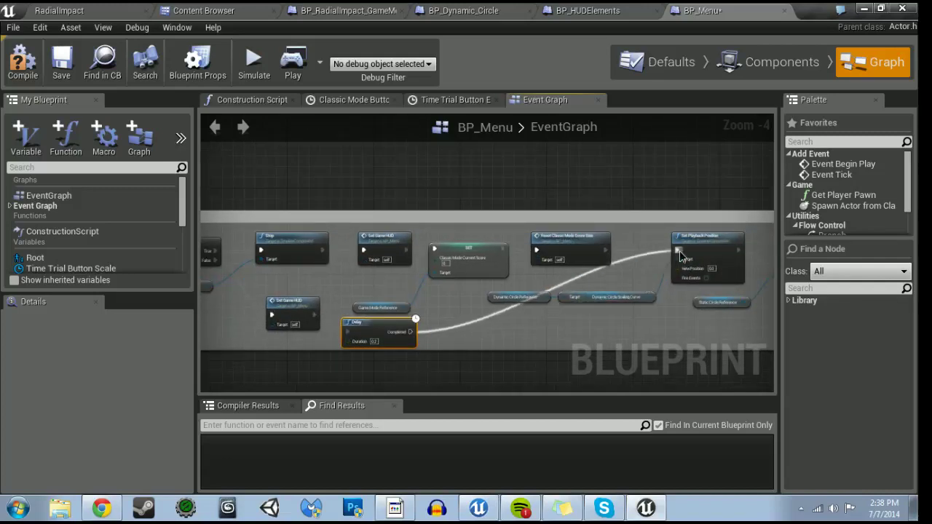
pyautogui.moveTo(690, 309); pyautogui.dragTo(585, 314, button='right')
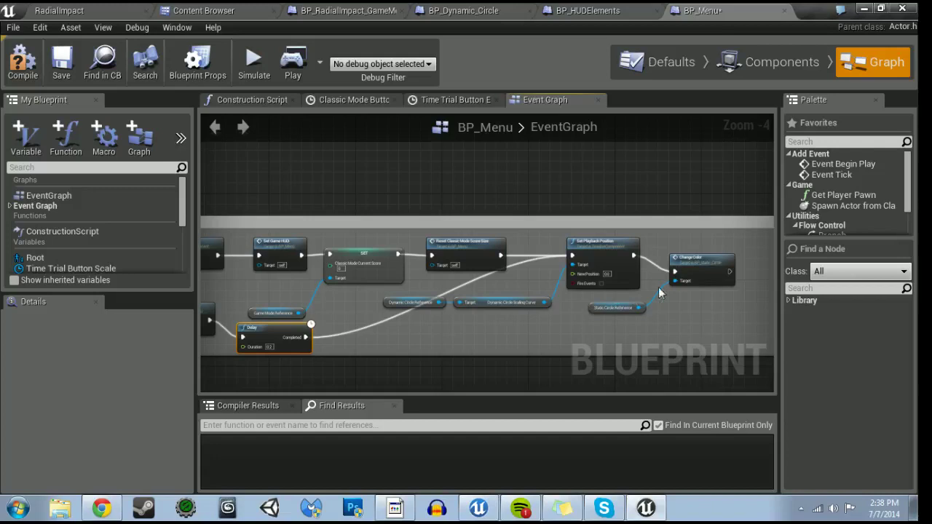
pyautogui.moveTo(695, 273); pyautogui.dragTo(698, 263)
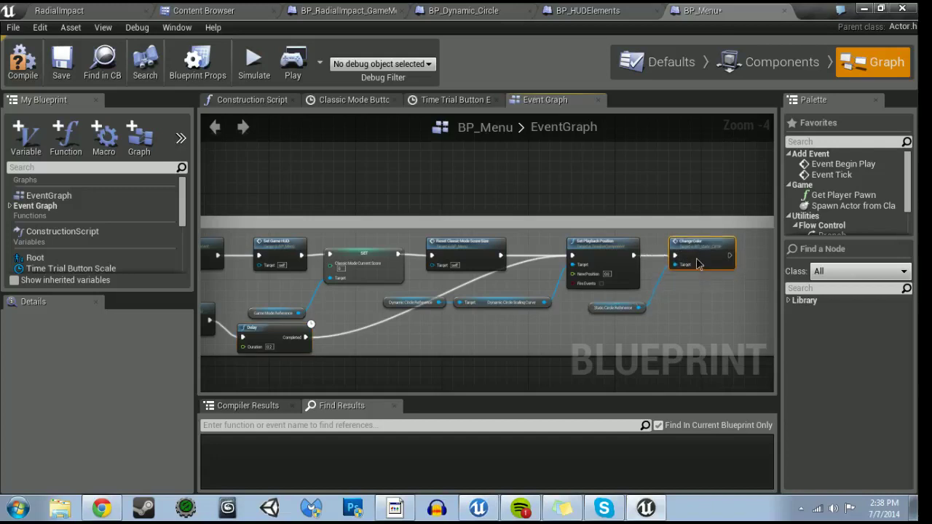
# - Move the Set Playback Position group out of the chain, connect Delay Completed to Change Color, and compile BP_Menu
pyautogui.moveTo(436, 295); pyautogui.dragTo(512, 325)
pyautogui.keyDown('shift'); pyautogui.click(569, 271); pyautogui.keyUp('shift')
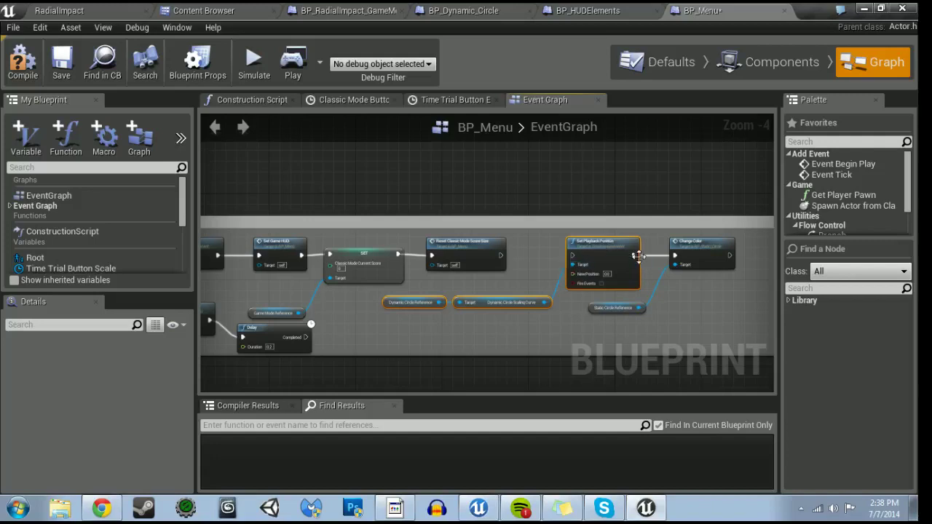
pyautogui.moveTo(608, 261); pyautogui.dragTo(601, 351)
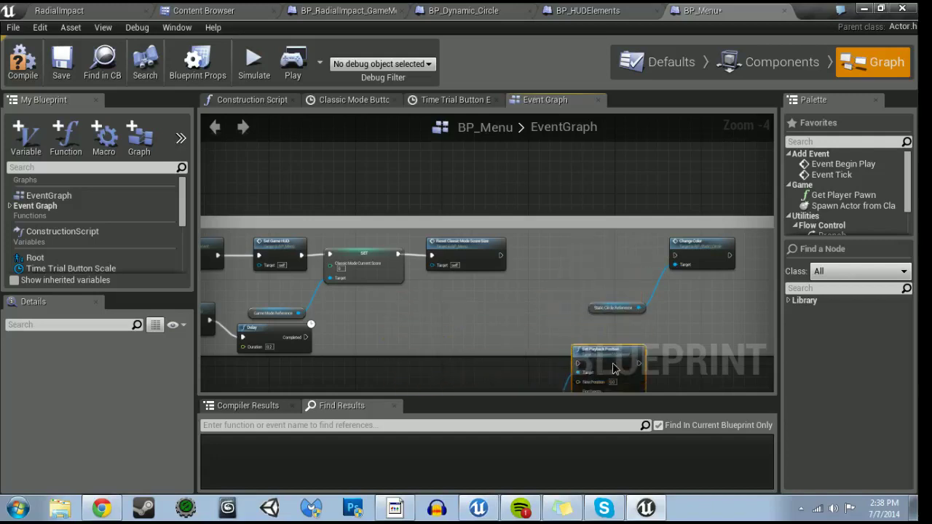
pyautogui.moveTo(530, 236); pyautogui.dragTo(697, 306)
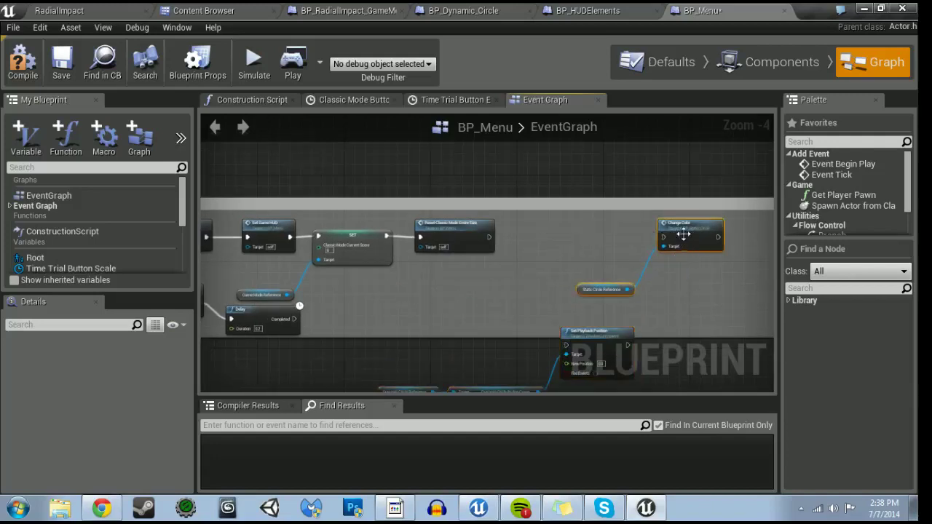
pyautogui.moveTo(683, 235); pyautogui.dragTo(549, 241)
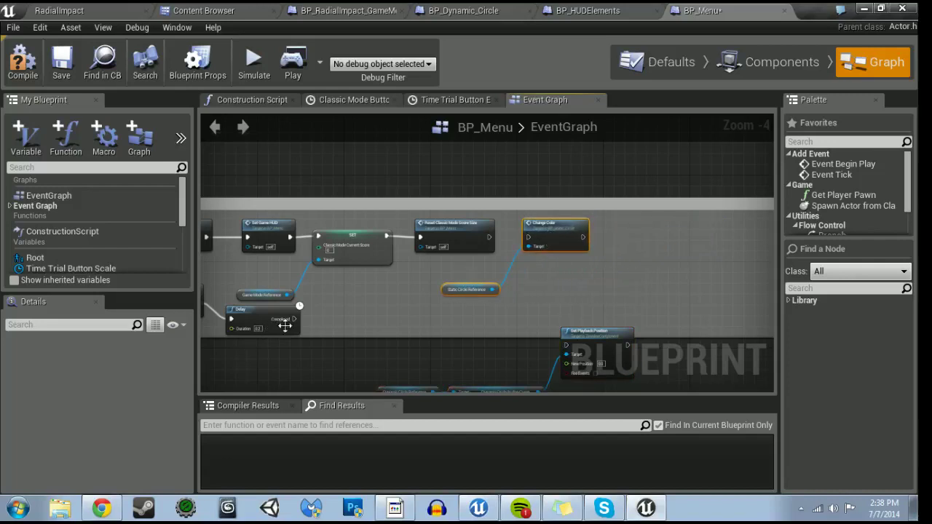
pyautogui.moveTo(464, 260); pyautogui.dragTo(519, 236)
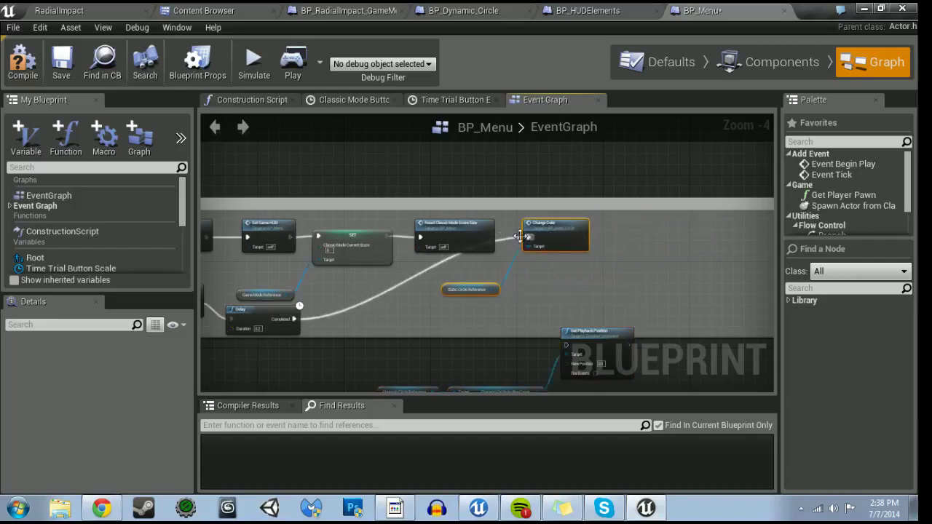
pyautogui.moveTo(519, 241); pyautogui.dragTo(598, 189, button='right')
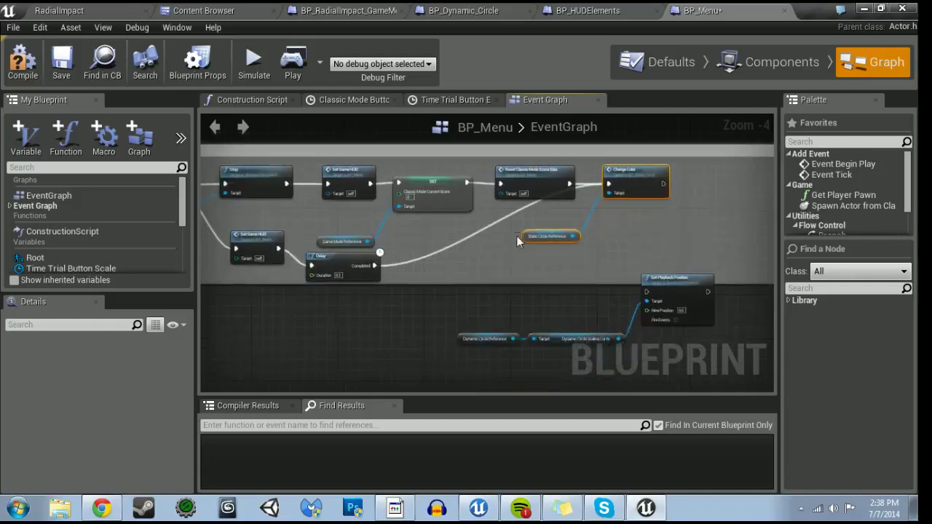
pyautogui.click(40, 76)
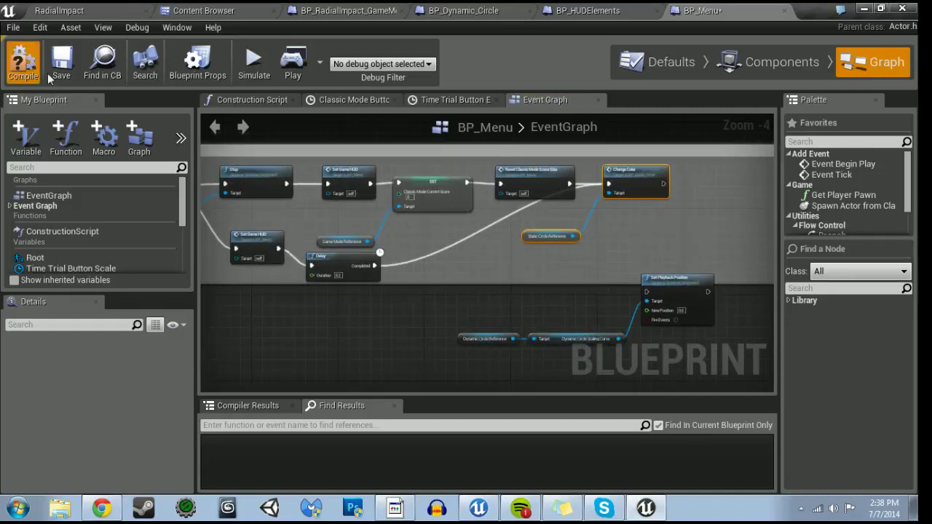
# - Move the Set Playback Position group lower and shrink the comment box's right edge
pyautogui.scroll(-2, 474, 274)
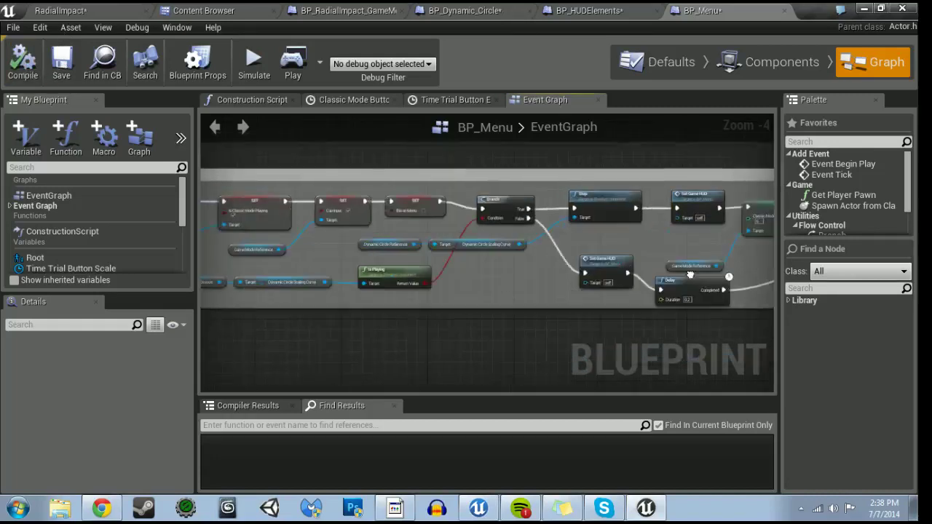
pyautogui.scroll(-2, 474, 274)
pyautogui.moveTo(552, 288); pyautogui.dragTo(647, 271, button='right')
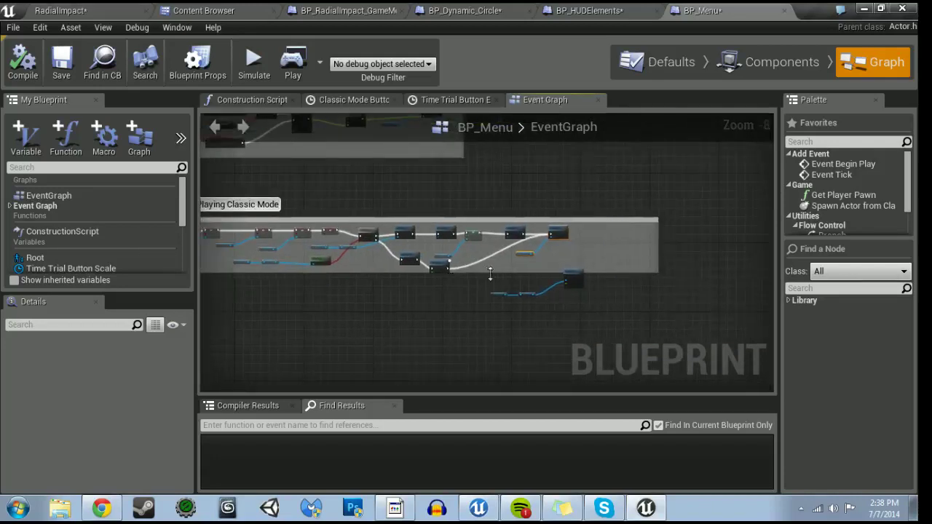
pyautogui.moveTo(573, 282); pyautogui.dragTo(577, 310)
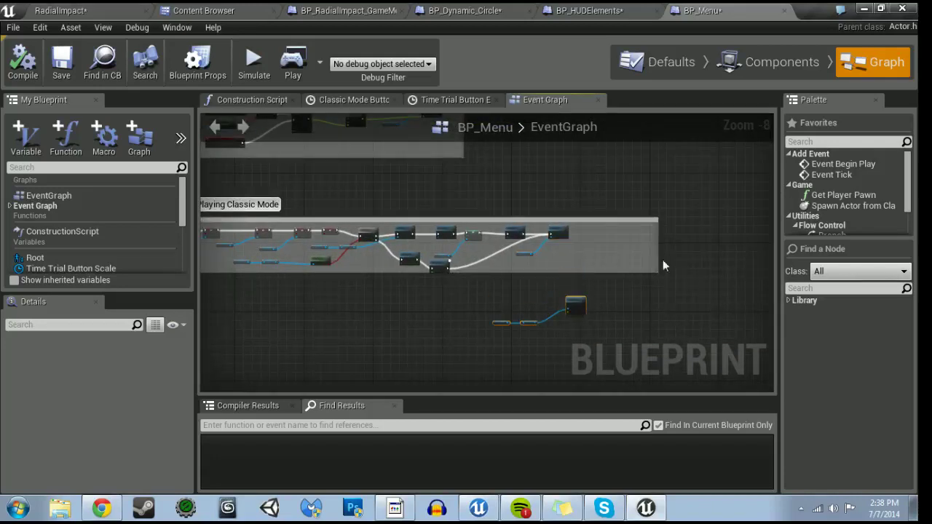
pyautogui.moveTo(654, 270)
pyautogui.mouseDown()
pyautogui.moveTo(585, 271)
pyautogui.moveTo(582, 288)
pyautogui.mouseUp()
# - Move the Begins Playing Classic Mode nodes under Classic Mode Button Logic and return to the RadialImpact level
pyautogui.scroll(-2, 443, 284)
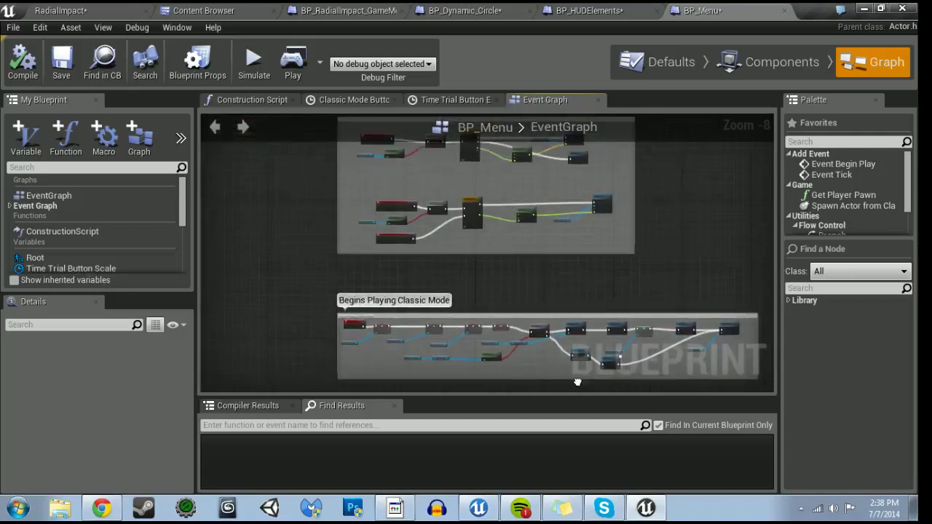
pyautogui.scroll(-1, 510, 315)
pyautogui.scroll(-1, 509, 314)
pyautogui.moveTo(369, 279)
pyautogui.mouseDown()
pyautogui.moveTo(559, 306)
pyautogui.moveTo(515, 292)
pyautogui.mouseUp()
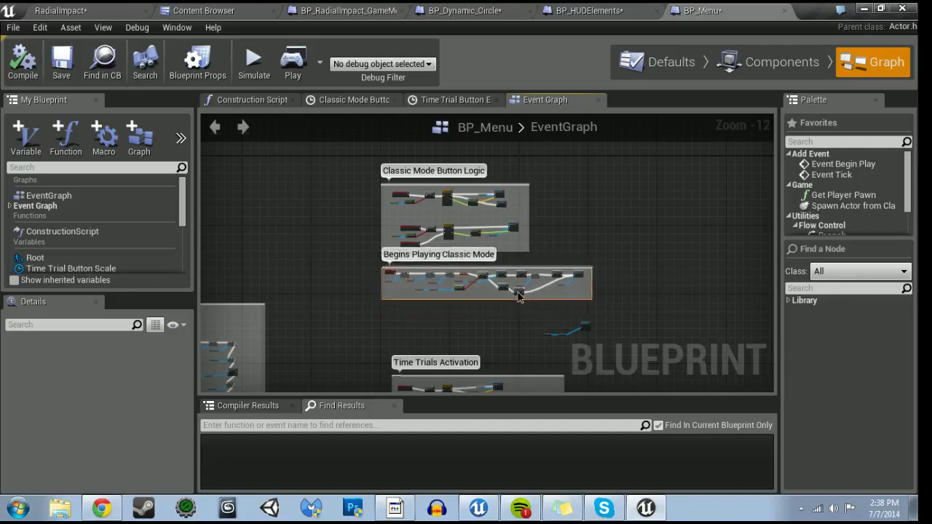
pyautogui.moveTo(452, 232)
pyautogui.mouseDown(button='right')
pyautogui.moveTo(458, 255)
pyautogui.moveTo(454, 198)
pyautogui.mouseUp(button='right')
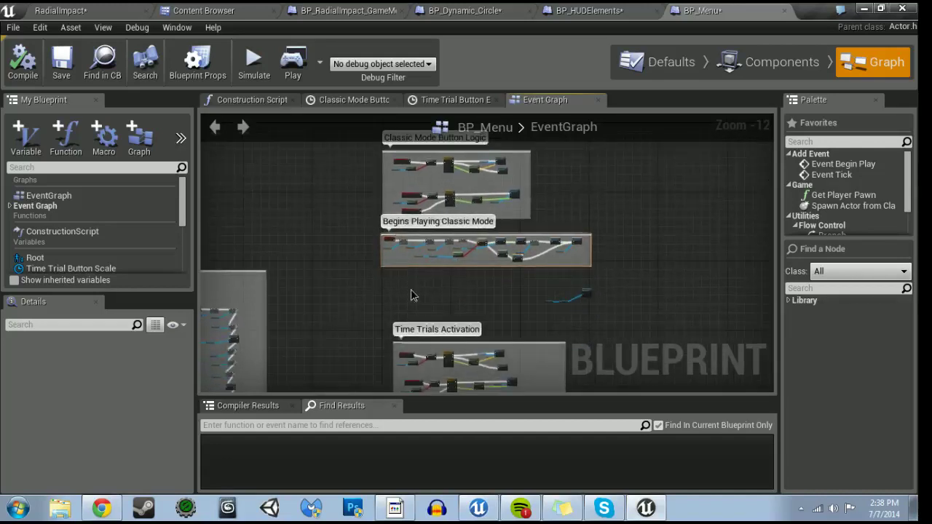
pyautogui.moveTo(411, 295); pyautogui.dragTo(406, 198, button='right')
pyautogui.moveTo(433, 323)
pyautogui.mouseDown(button='right')
pyautogui.moveTo(328, 270)
pyautogui.moveTo(408, 293)
pyautogui.mouseUp(button='right')
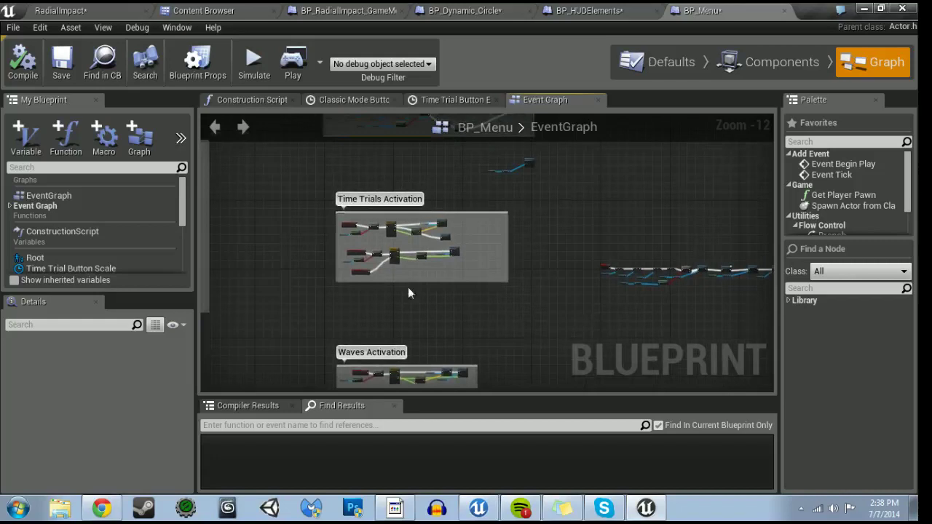
pyautogui.click(78, 10)
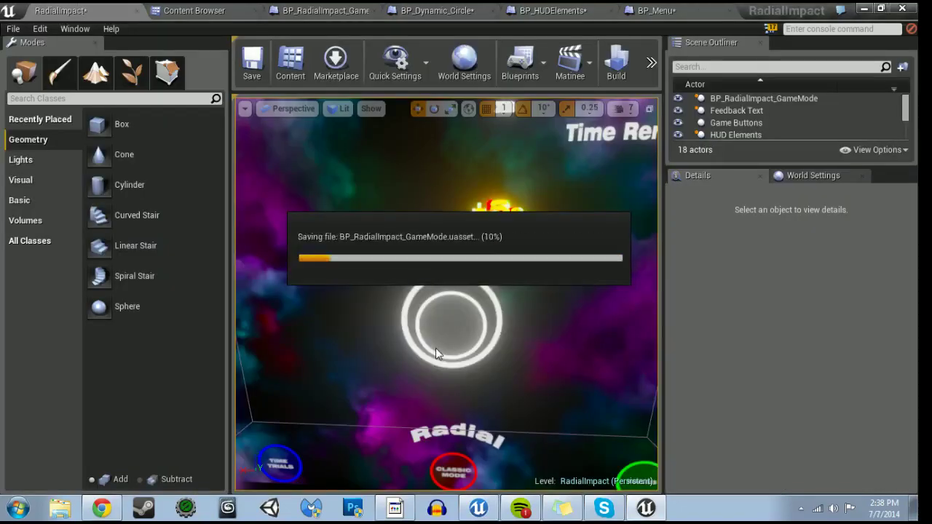
# - Pull the viewport camera back to frame the HUD, then run the RadialImpact standalone preview
pyautogui.moveTo(437, 353); pyautogui.dragTo(436, 386)
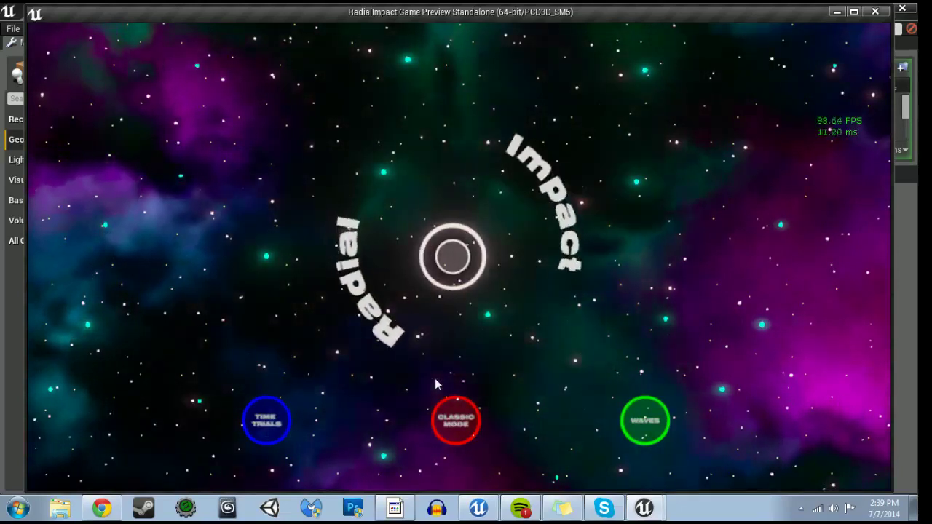
# - Start Classic Mode and hit each shrinking ring until Game Over, setting a 4175 high score
pyautogui.click(455, 434)
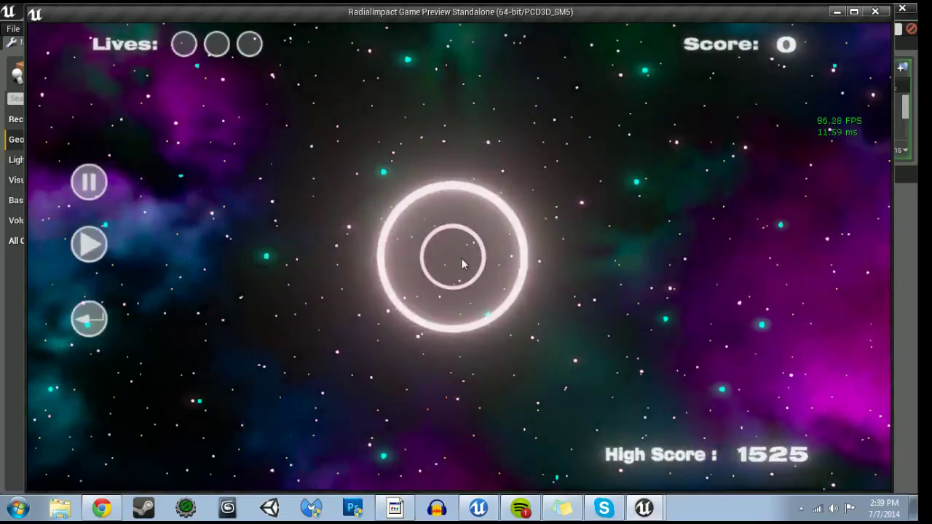
pyautogui.click(460, 264)
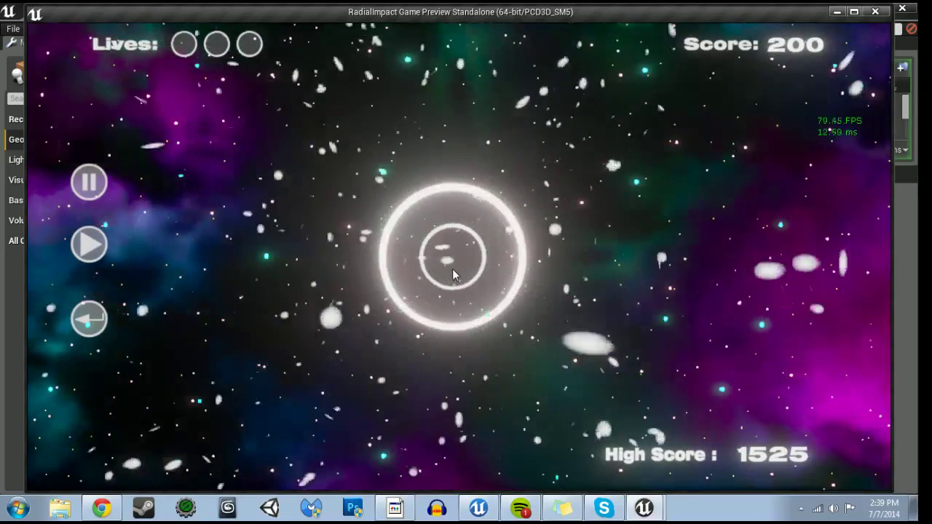
pyautogui.click(451, 270)
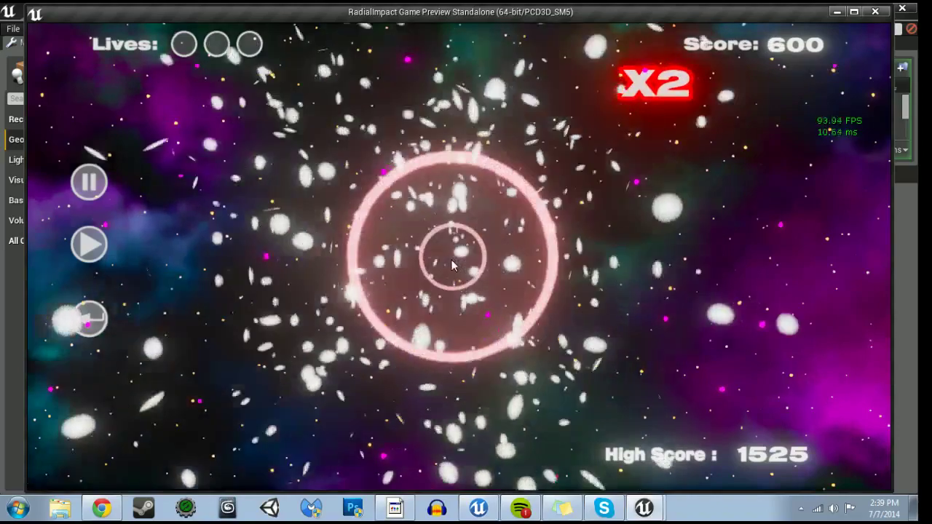
pyautogui.click(451, 261)
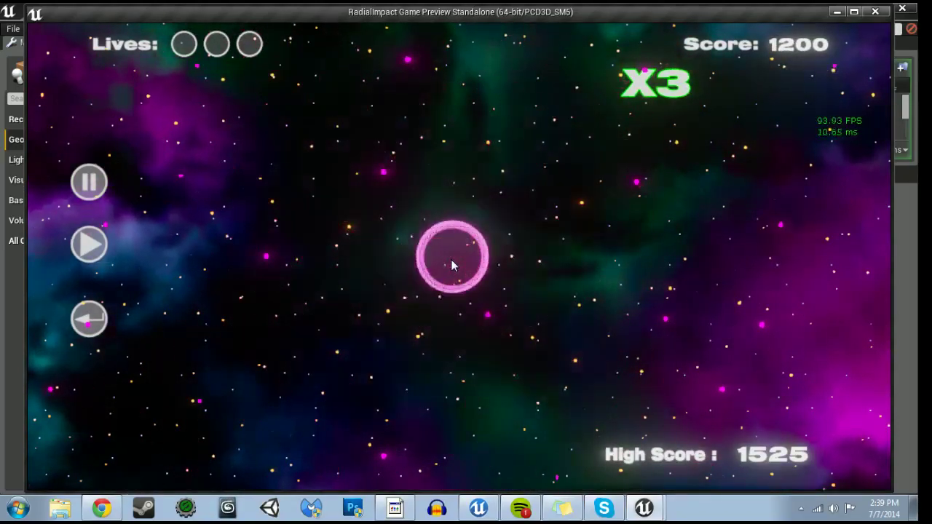
pyautogui.click(452, 261)
pyautogui.click(451, 260)
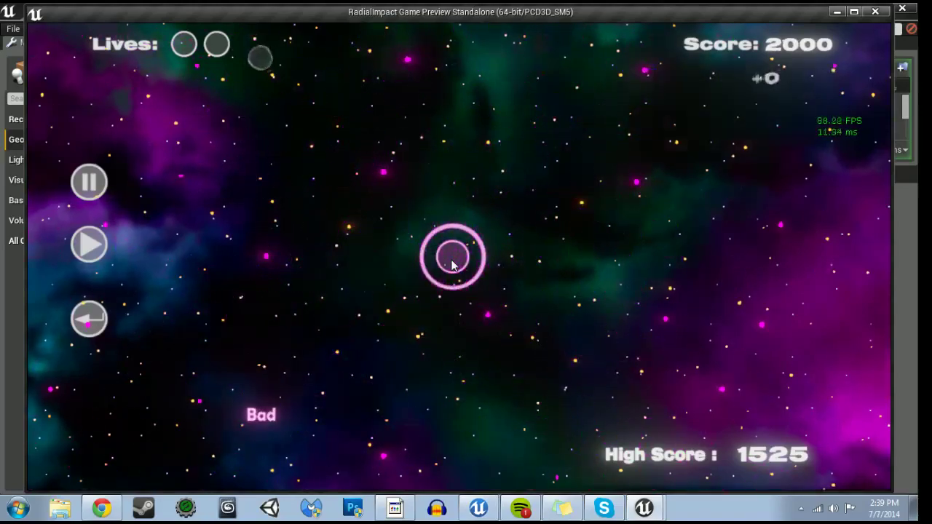
pyautogui.click(450, 261)
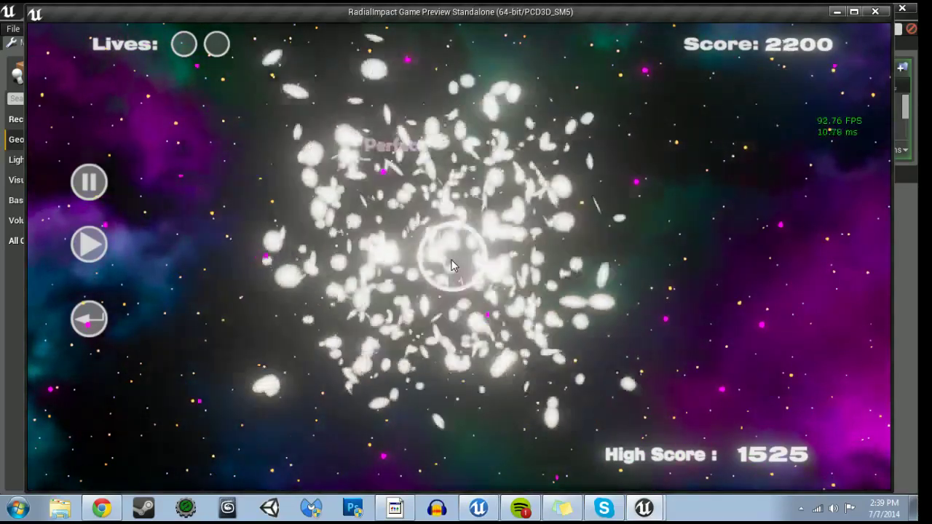
pyautogui.click(452, 261)
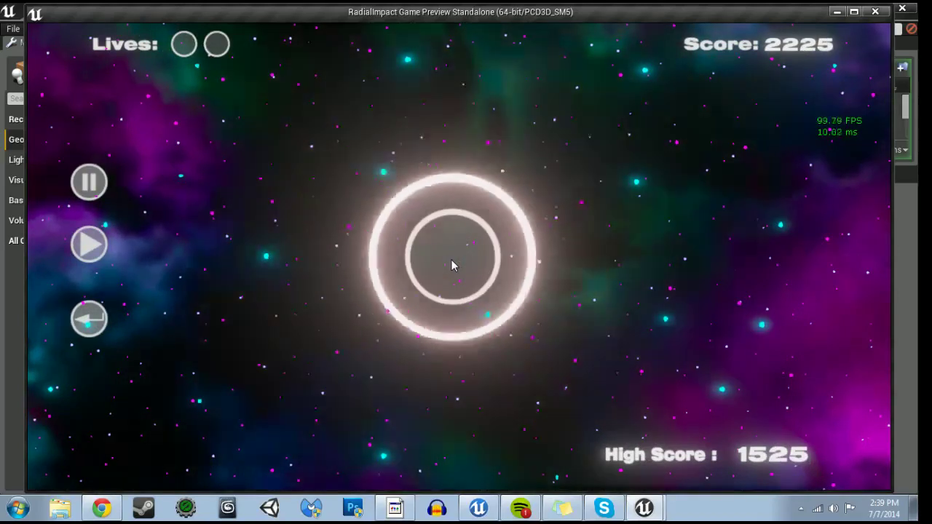
pyautogui.click(451, 260)
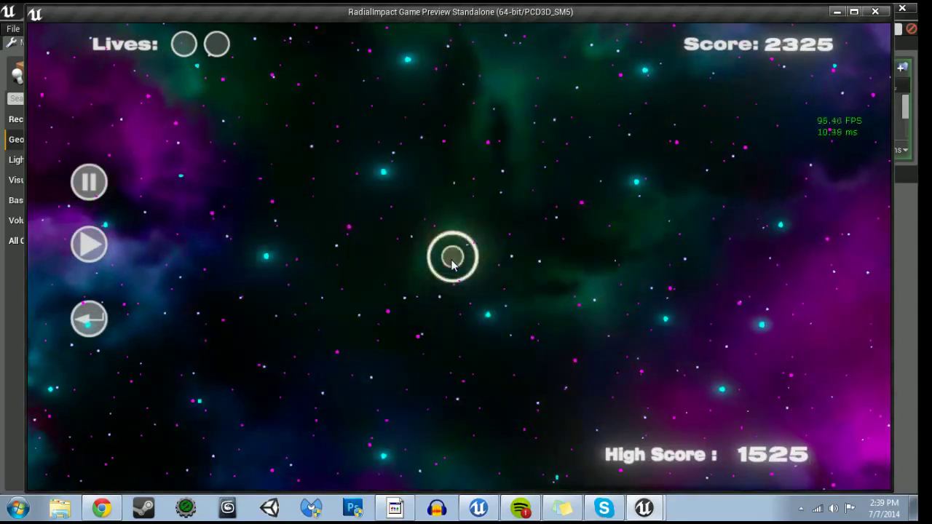
pyautogui.click(451, 261)
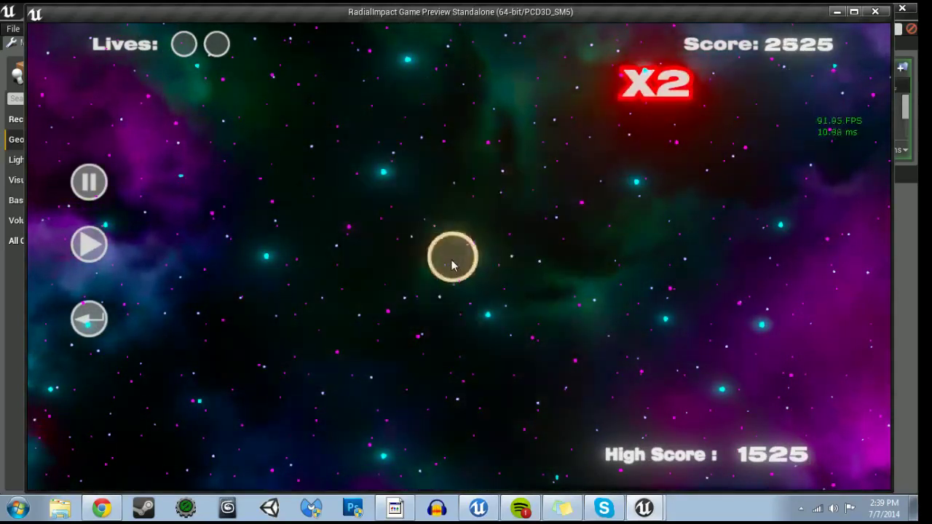
pyautogui.click(452, 260)
pyautogui.click(451, 260)
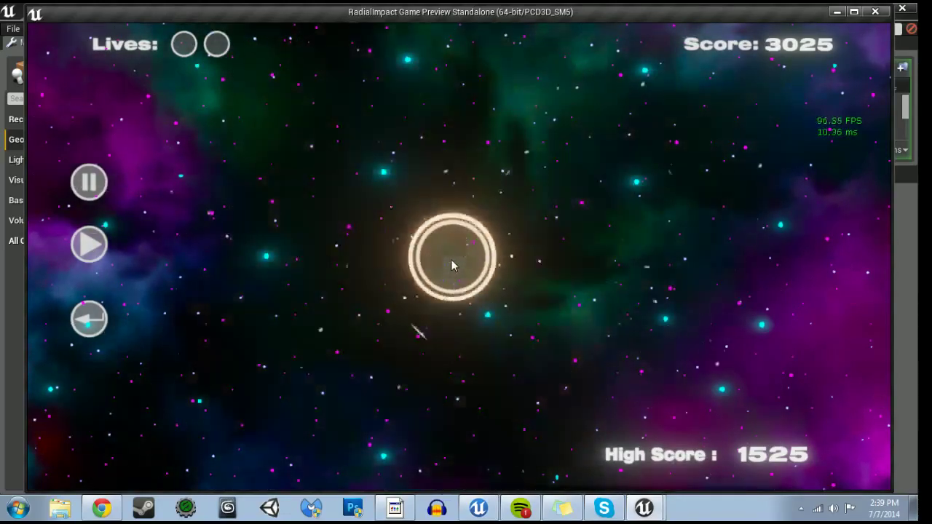
pyautogui.click(451, 260)
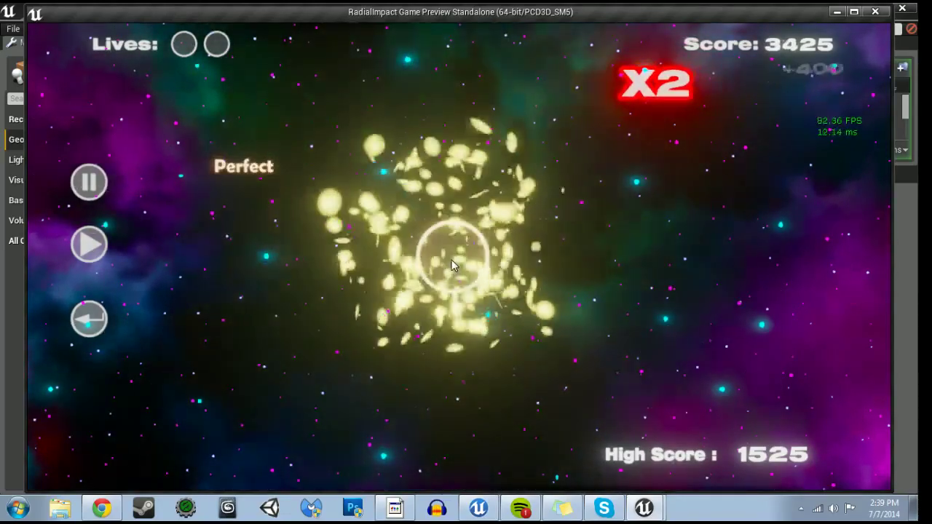
pyautogui.click(451, 261)
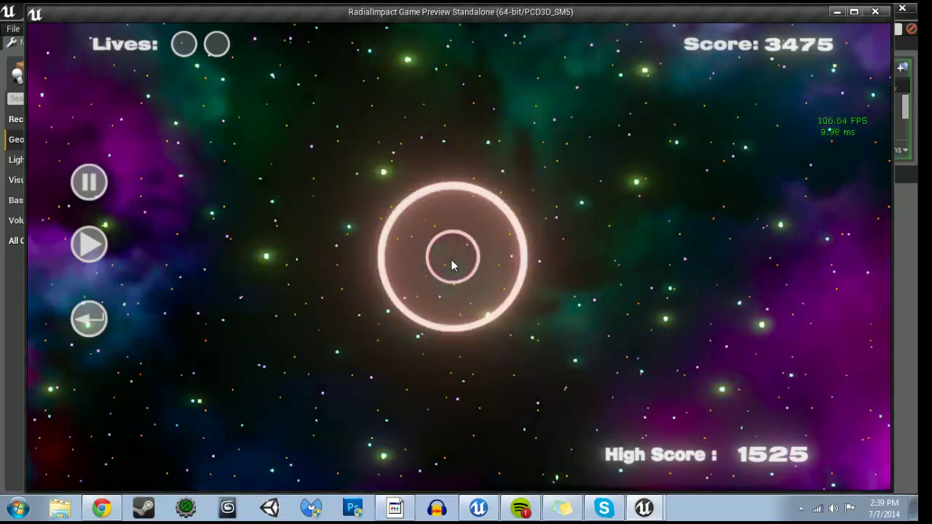
pyautogui.click(451, 260)
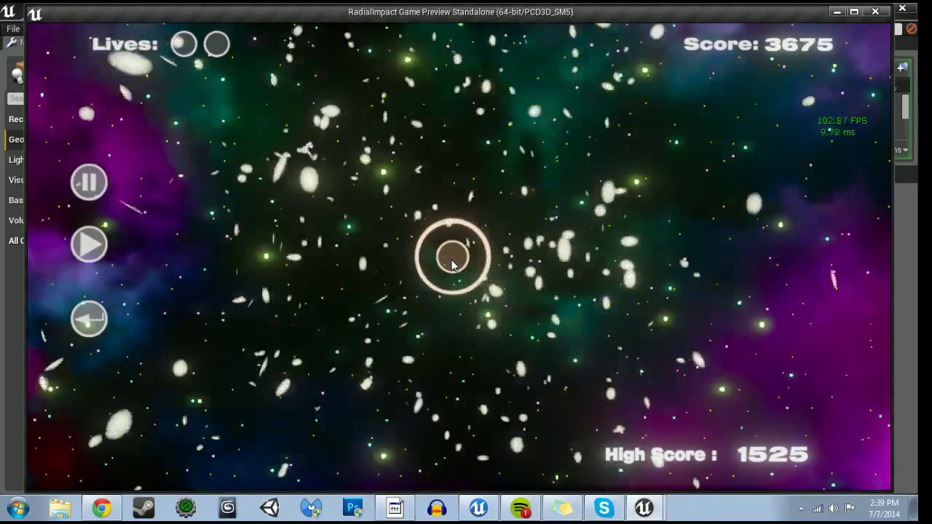
pyautogui.click(451, 262)
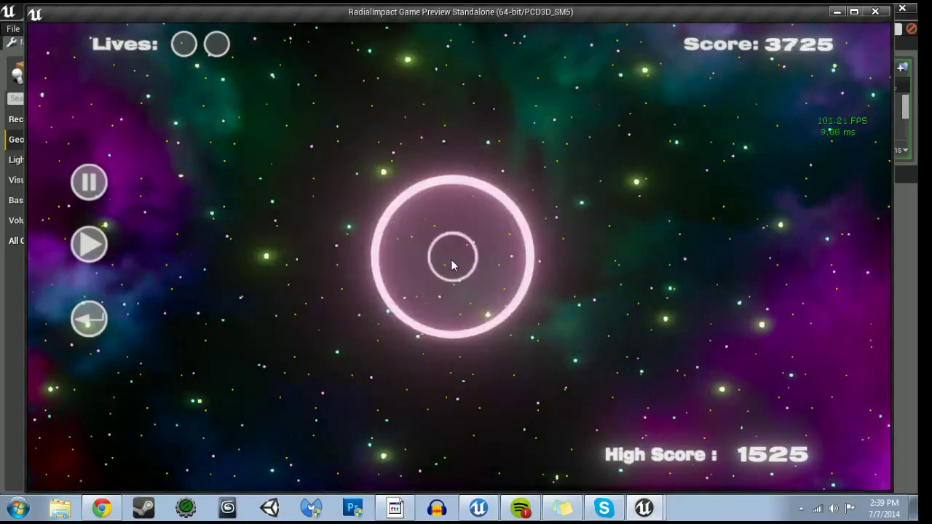
pyautogui.click(451, 264)
pyautogui.click(451, 265)
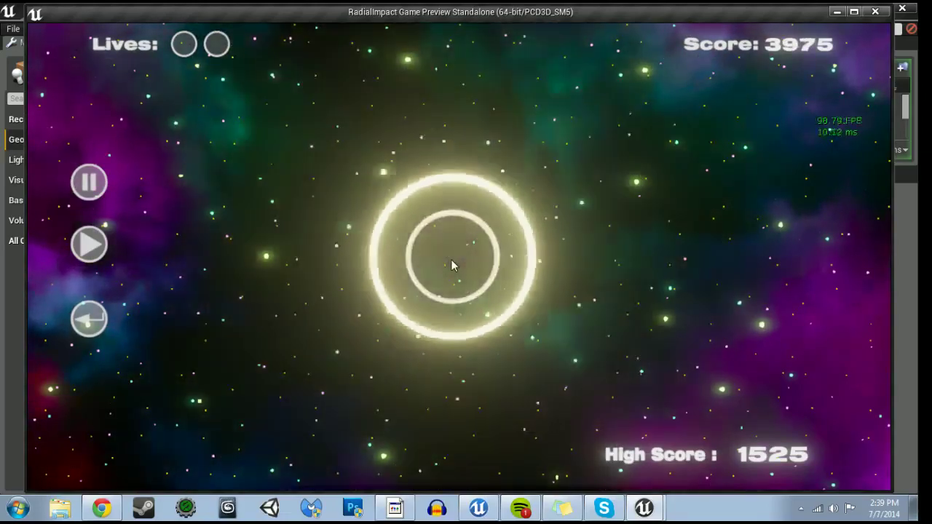
pyautogui.click(451, 262)
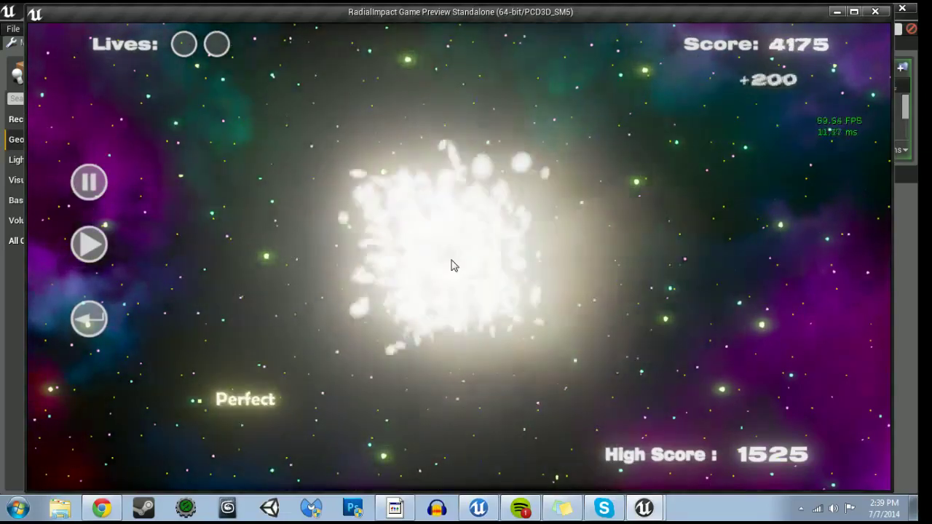
pyautogui.click(452, 262)
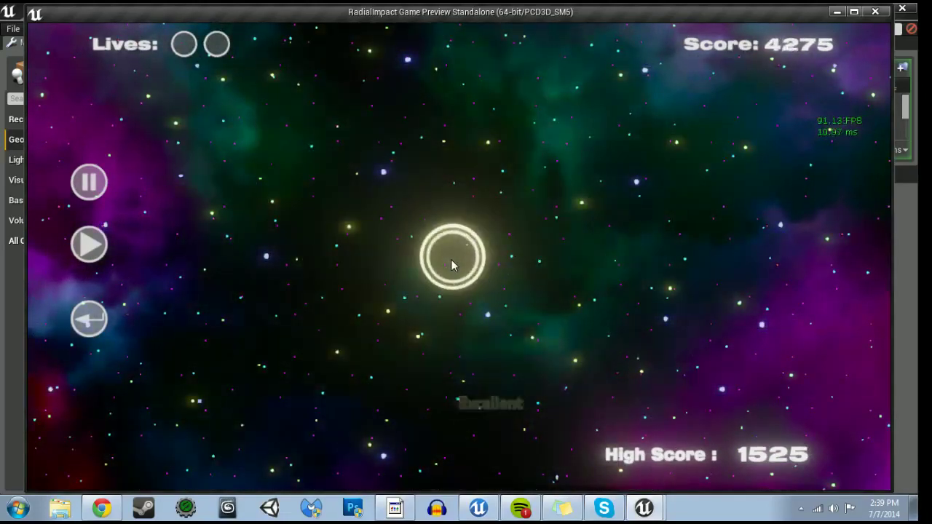
pyautogui.click(449, 262)
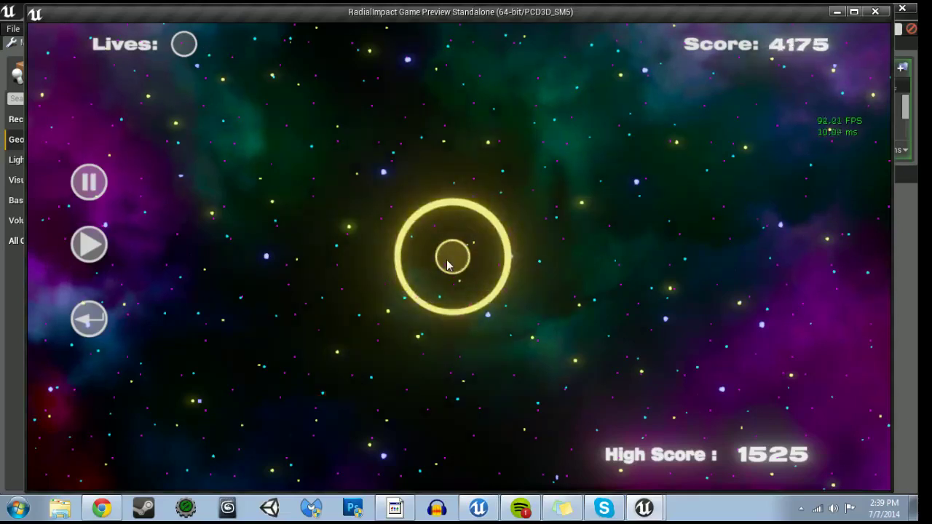
pyautogui.click(447, 263)
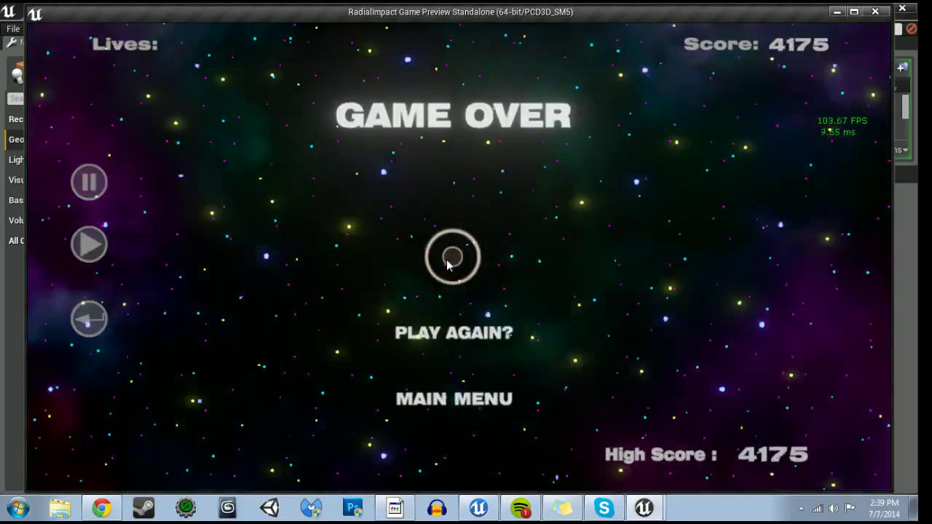
pyautogui.click(588, 327)
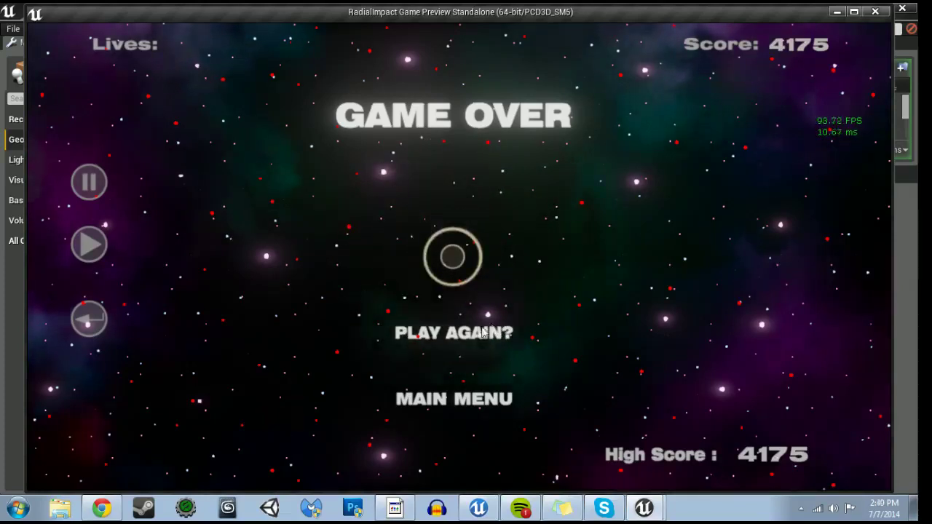
# - Start a new round from Game Over, play to Game Over at 550 points, and close the preview
pyautogui.click(453, 332)
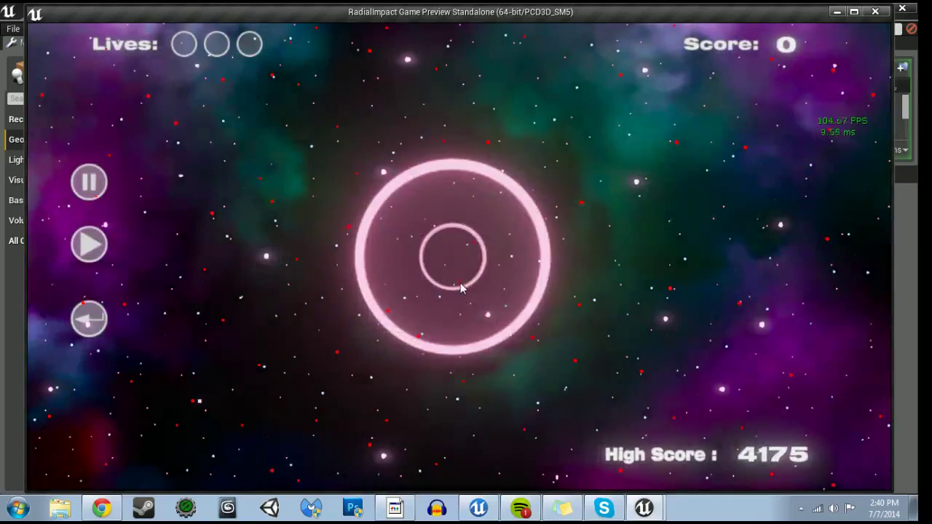
pyautogui.click(458, 268)
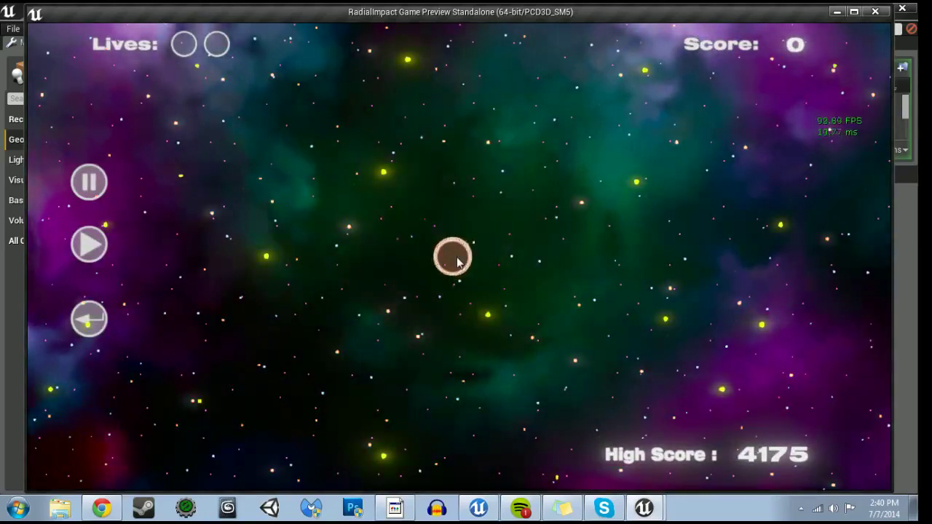
pyautogui.click(458, 262)
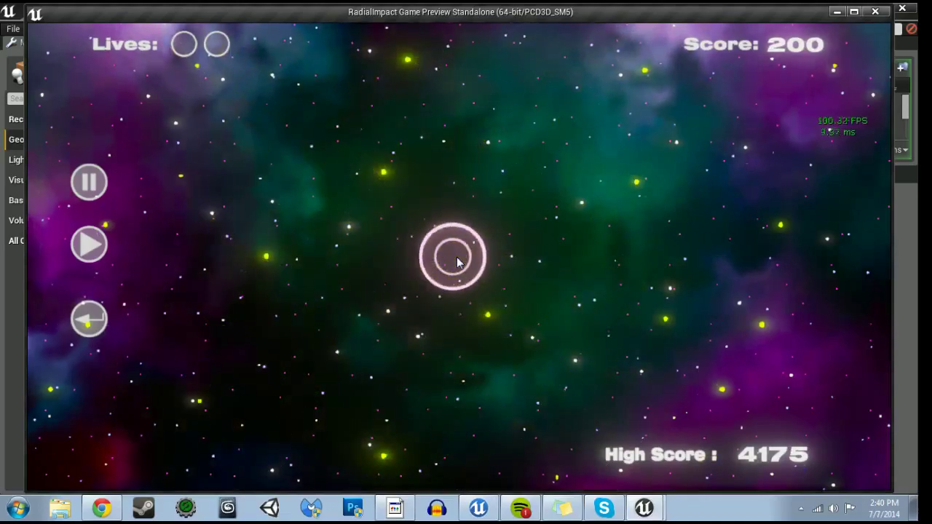
pyautogui.click(458, 260)
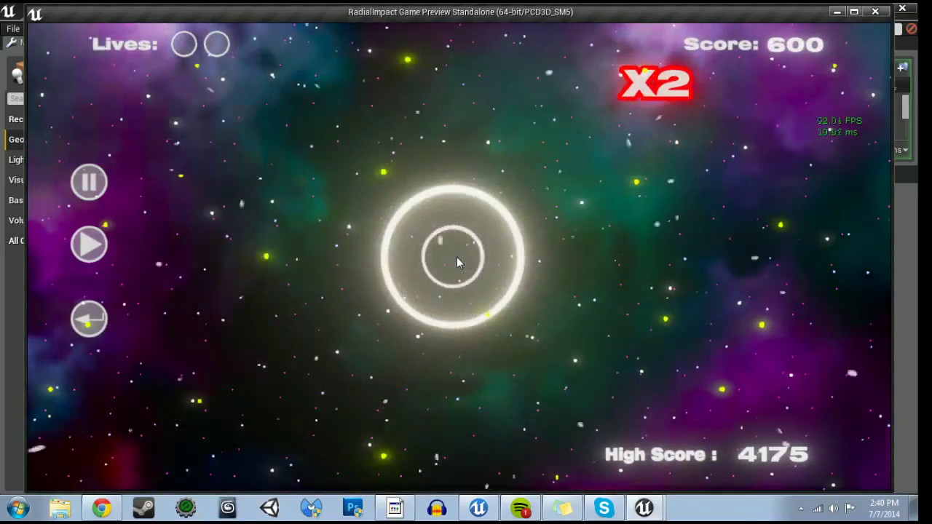
pyautogui.click(456, 257)
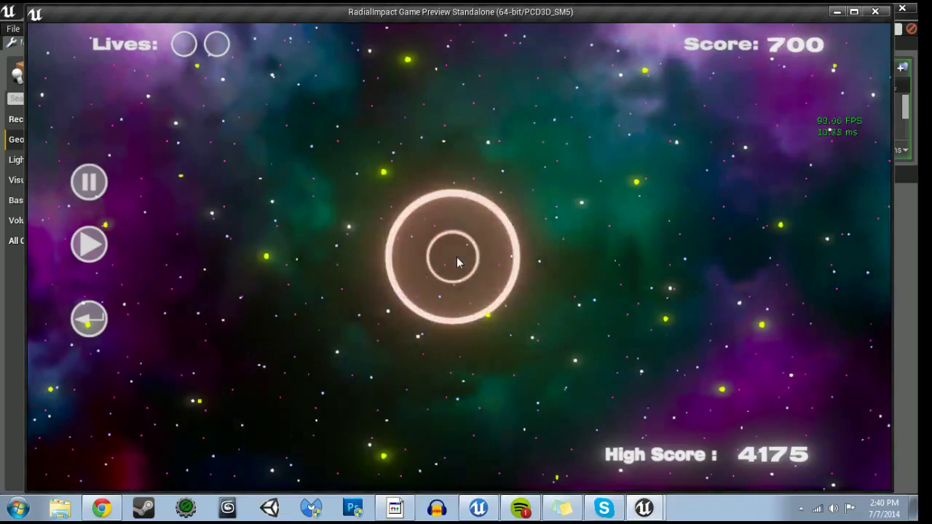
pyautogui.click(457, 259)
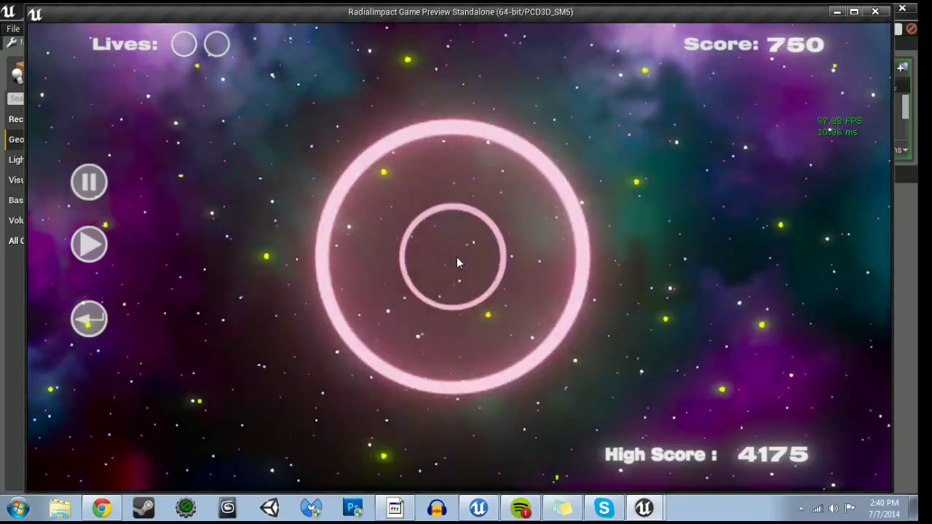
pyautogui.click(458, 262)
pyautogui.click(458, 262)
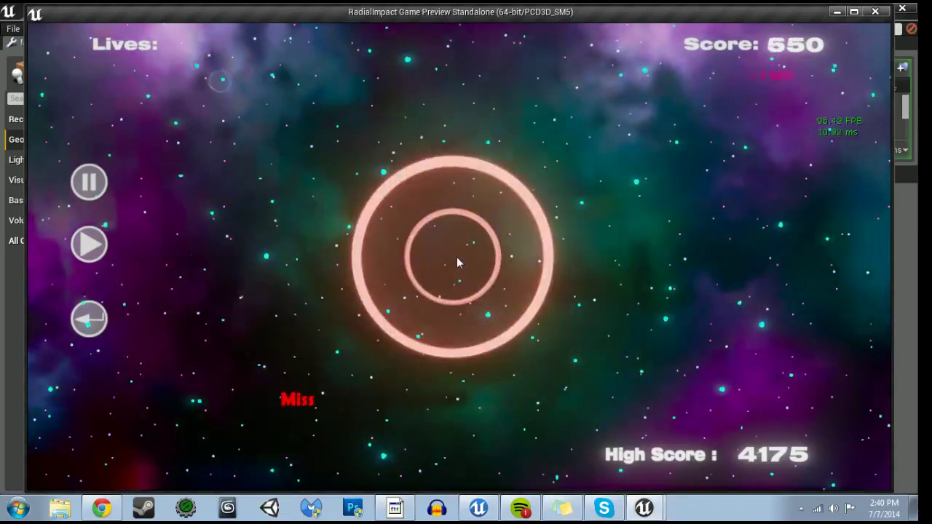
pyautogui.click(456, 257)
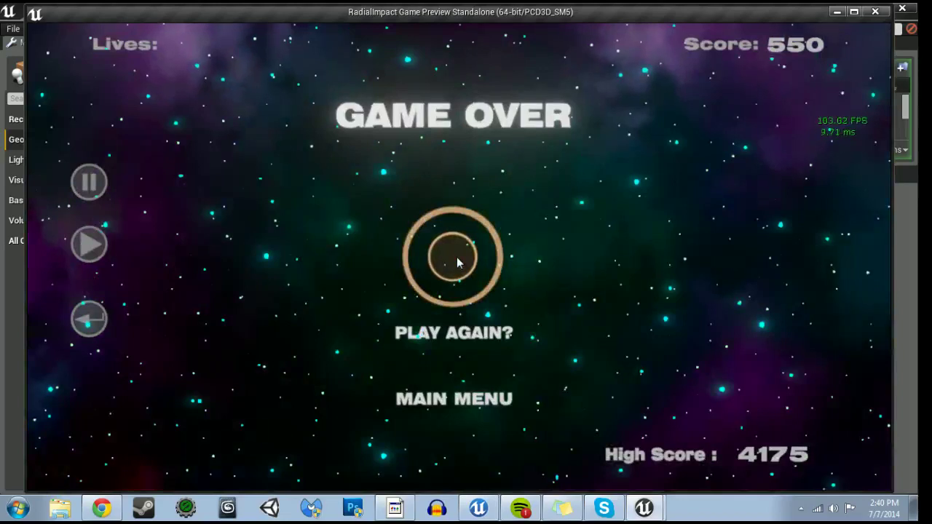
pyautogui.click(456, 256)
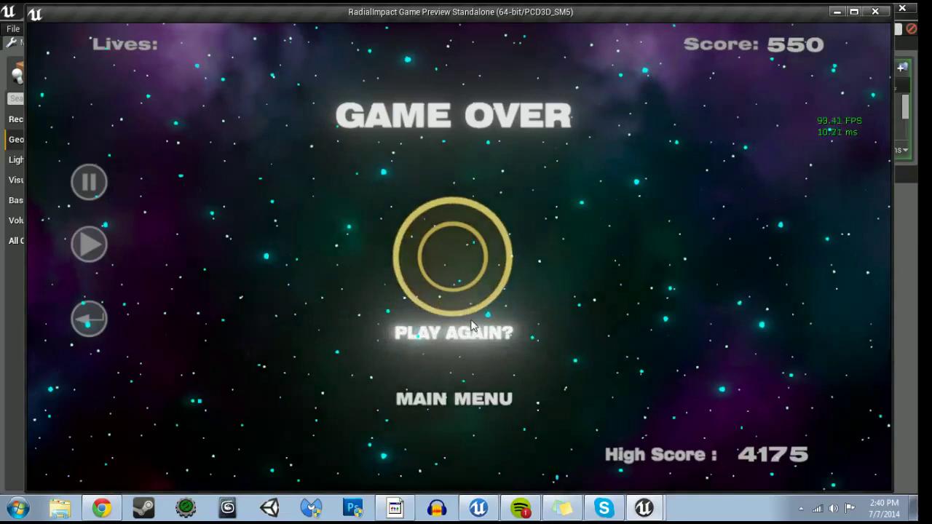
pyautogui.click(871, 13)
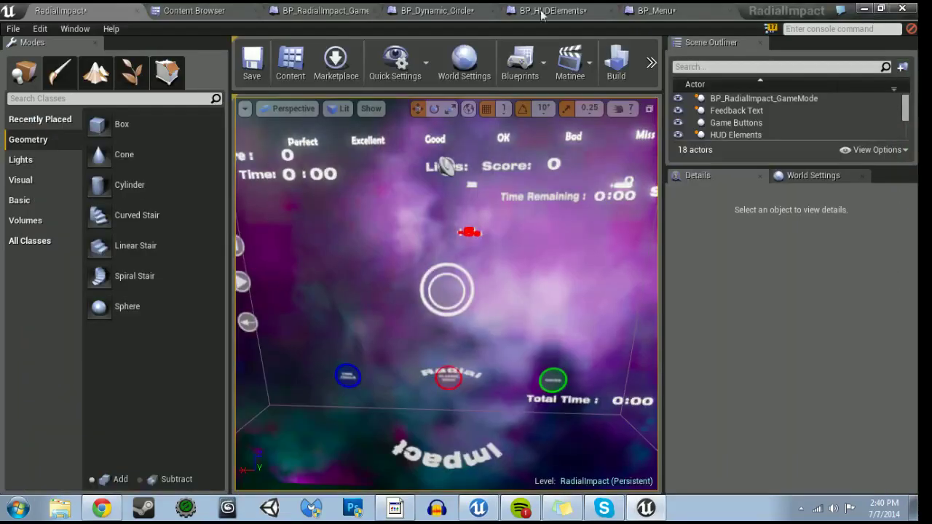
# - Look through the BP_Dynamic_Circle and BP_Menu blueprint graphs
pyautogui.click(472, 13)
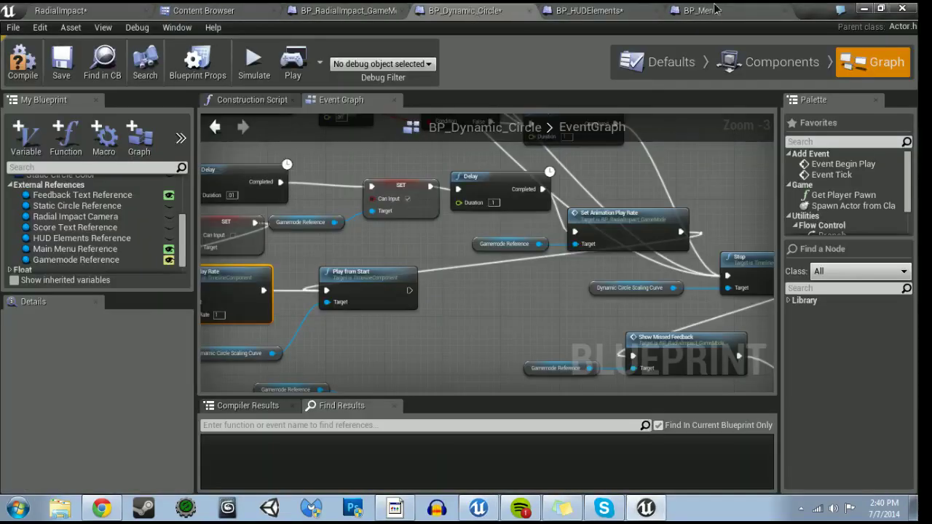
pyautogui.click(714, 10)
pyautogui.moveTo(480, 255)
pyautogui.mouseDown(button='right')
pyautogui.moveTo(728, 248)
pyautogui.moveTo(354, 378)
pyautogui.mouseUp(button='right')
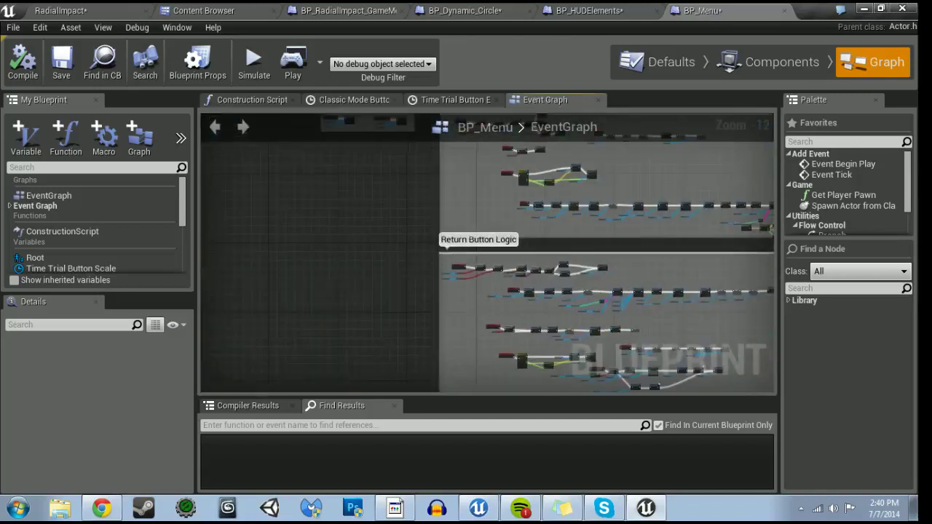
# - In BP_HUDElements' EventGraph, frame the Stop node and its inputs next to the Lerp node
pyautogui.click(600, 9)
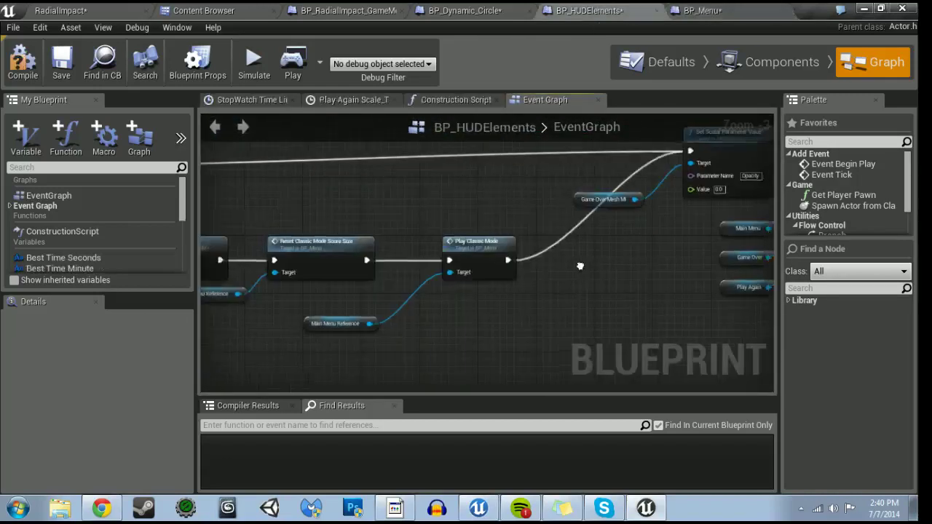
pyautogui.scroll(-10, 524, 312)
pyautogui.moveTo(427, 279); pyautogui.dragTo(461, 233, button='right')
pyautogui.scroll(4, 428, 264)
pyautogui.scroll(2, 428, 263)
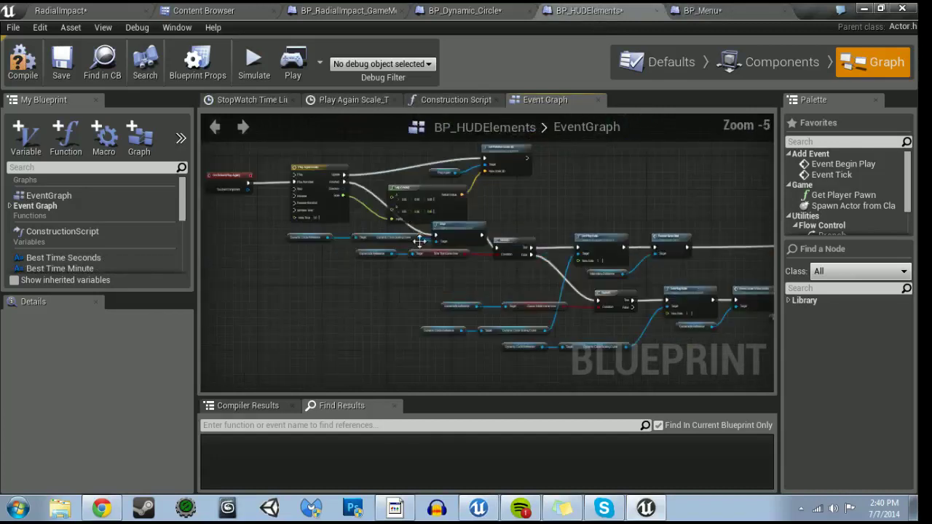
pyautogui.scroll(2, 426, 251)
pyautogui.moveTo(405, 229); pyautogui.dragTo(421, 231, button='right')
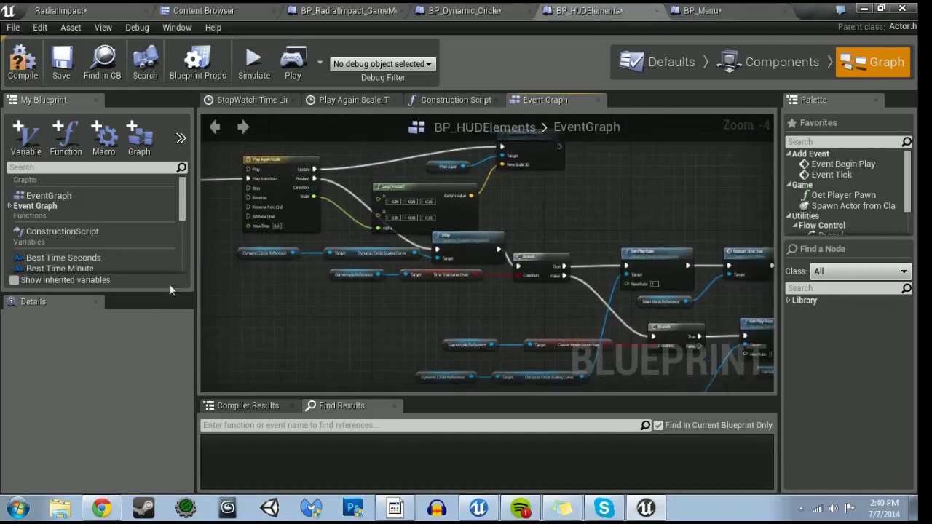
pyautogui.moveTo(223, 246)
pyautogui.mouseDown()
pyautogui.moveTo(510, 278)
pyautogui.moveTo(677, 335)
pyautogui.mouseUp()
pyautogui.scroll(-2, 568, 327)
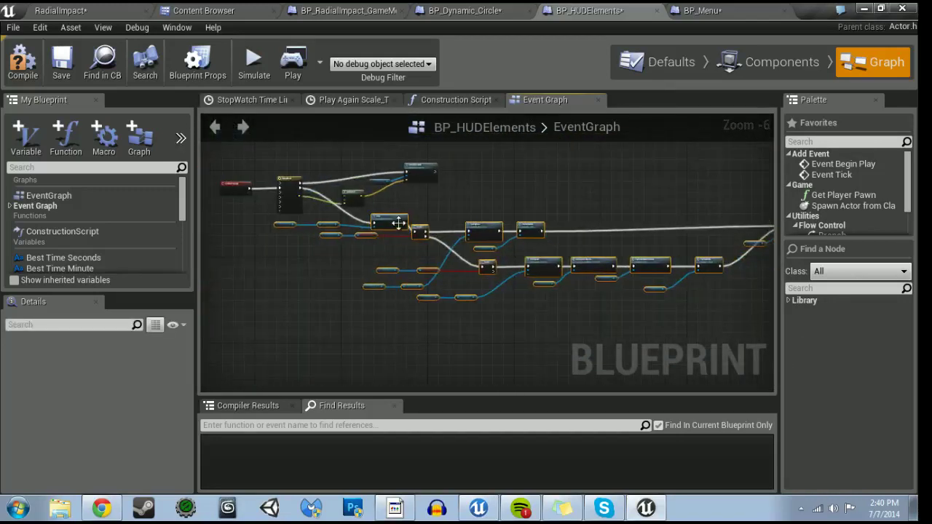
pyautogui.scroll(3, 405, 241)
pyautogui.moveTo(406, 241); pyautogui.dragTo(509, 306, button='right')
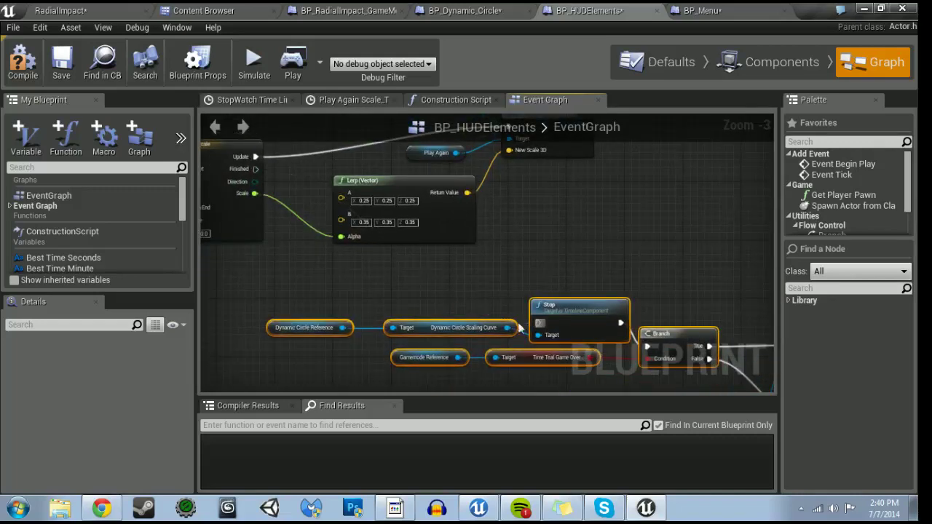
# - Add a Custom Event named 'Replay Game Mode' and wire it to the Stop node
pyautogui.rightClick(439, 283)
pyautogui.write('custom')
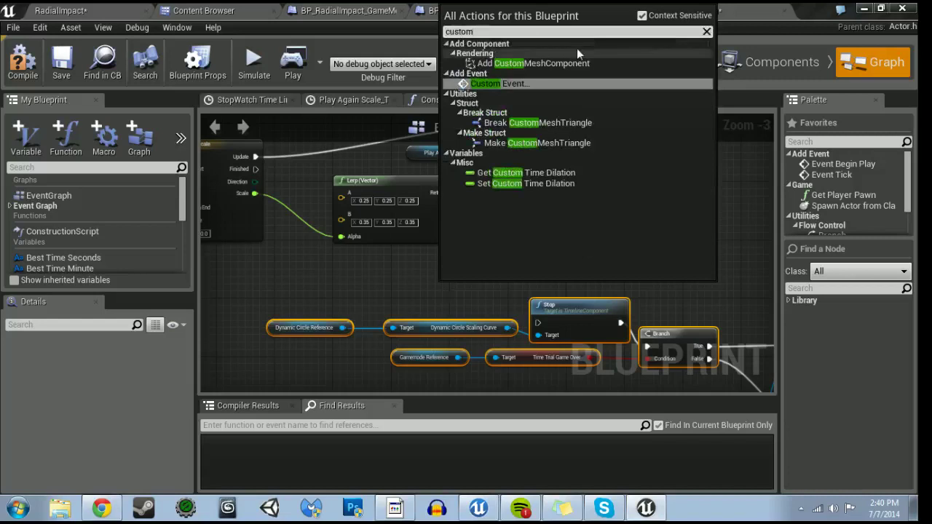
pyautogui.click(532, 84)
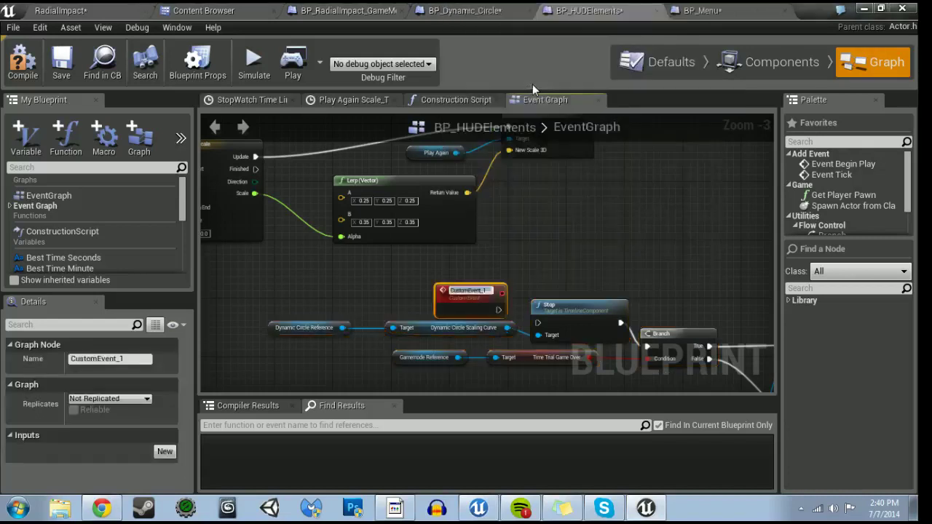
pyautogui.write('Replay')
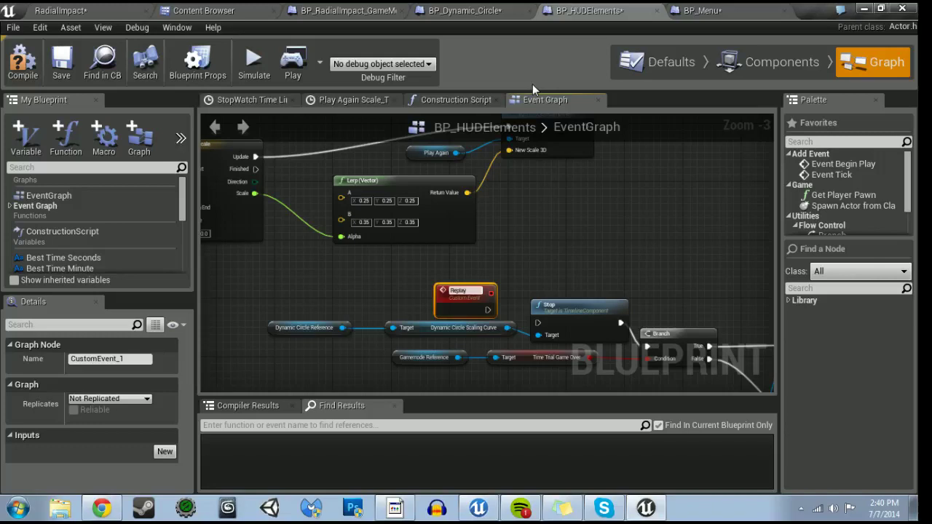
pyautogui.write(' Game Mode')
pyautogui.press('Return')
pyautogui.moveTo(378, 324); pyautogui.dragTo(397, 289, button='right')
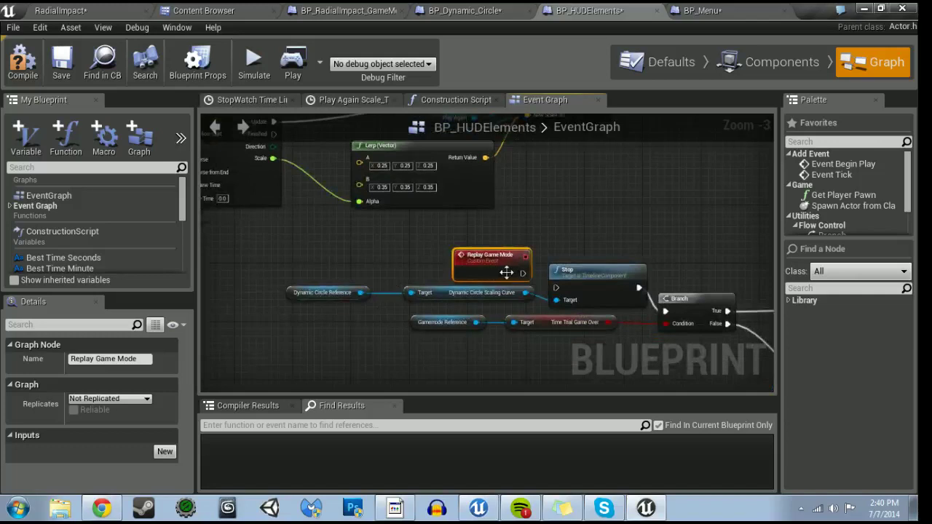
pyautogui.moveTo(522, 273); pyautogui.dragTo(556, 288)
# - Move the reference nodes down and shift the Lerp and Set Relative Scale 3D nodes right
pyautogui.moveTo(271, 297)
pyautogui.mouseDown()
pyautogui.moveTo(546, 328)
pyautogui.moveTo(547, 351)
pyautogui.moveTo(548, 336)
pyautogui.mouseUp()
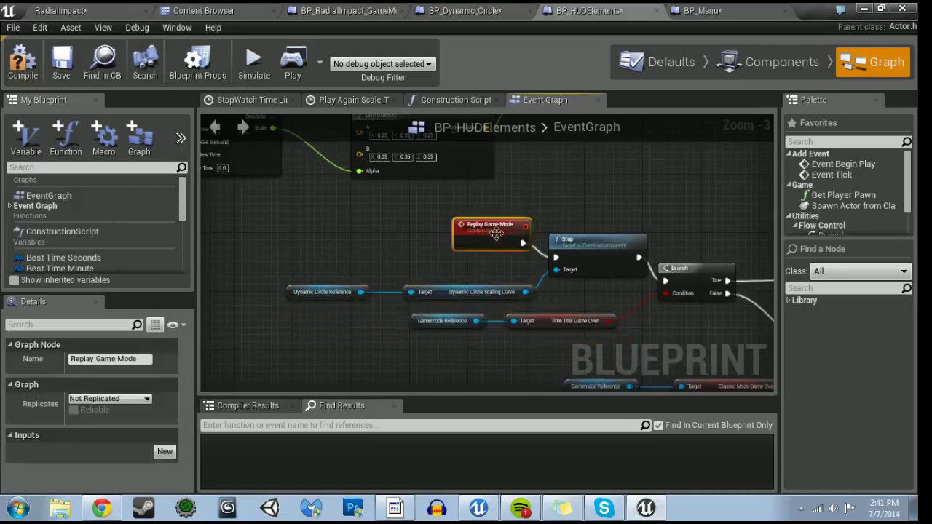
pyautogui.moveTo(495, 246); pyautogui.dragTo(485, 267)
pyautogui.moveTo(355, 226); pyautogui.dragTo(479, 285, button='right')
pyautogui.moveTo(411, 250); pyautogui.dragTo(393, 237, button='right')
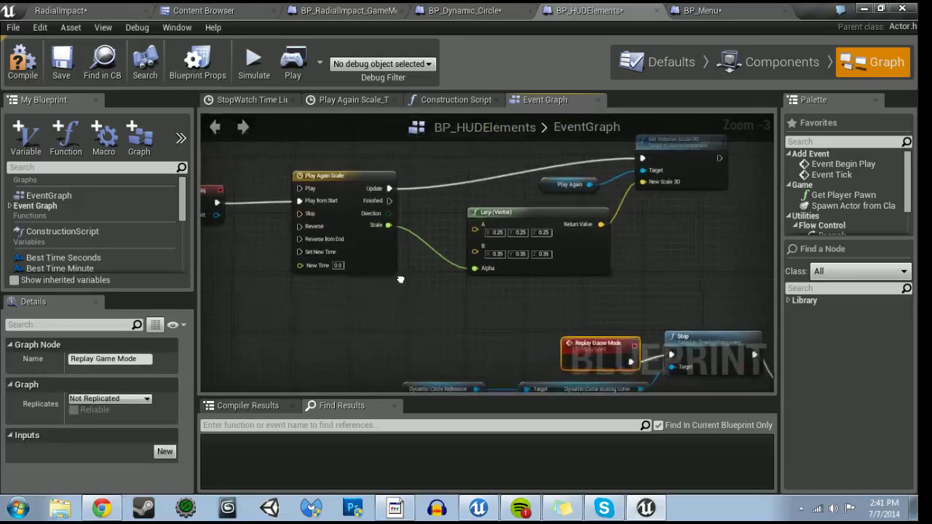
pyautogui.scroll(-1, 393, 236)
pyautogui.moveTo(393, 269)
pyautogui.mouseDown()
pyautogui.moveTo(536, 181)
pyautogui.moveTo(607, 182)
pyautogui.mouseUp()
pyautogui.scroll(2, 381, 210)
# - Call Replay Game Mode from the Play Again Scale timeline's Finished pin
pyautogui.moveTo(313, 198); pyautogui.dragTo(349, 197)
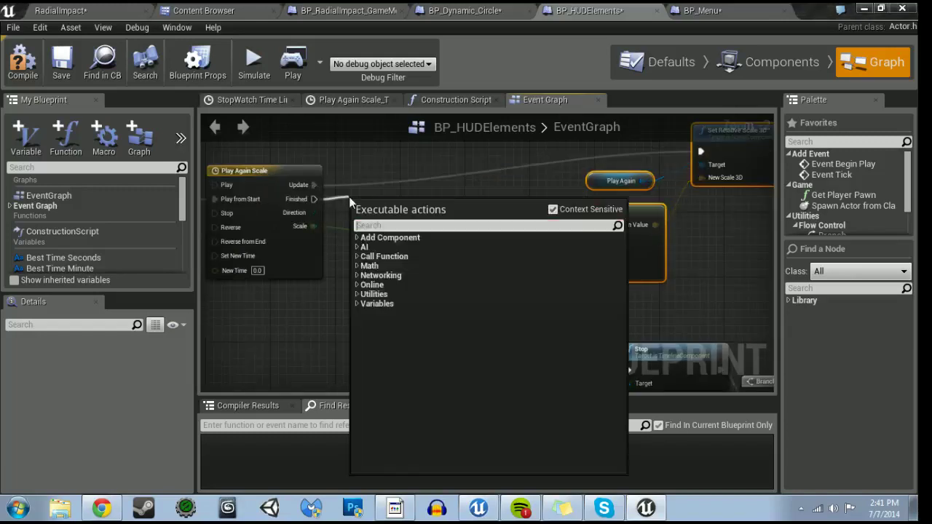
pyautogui.write('replay')
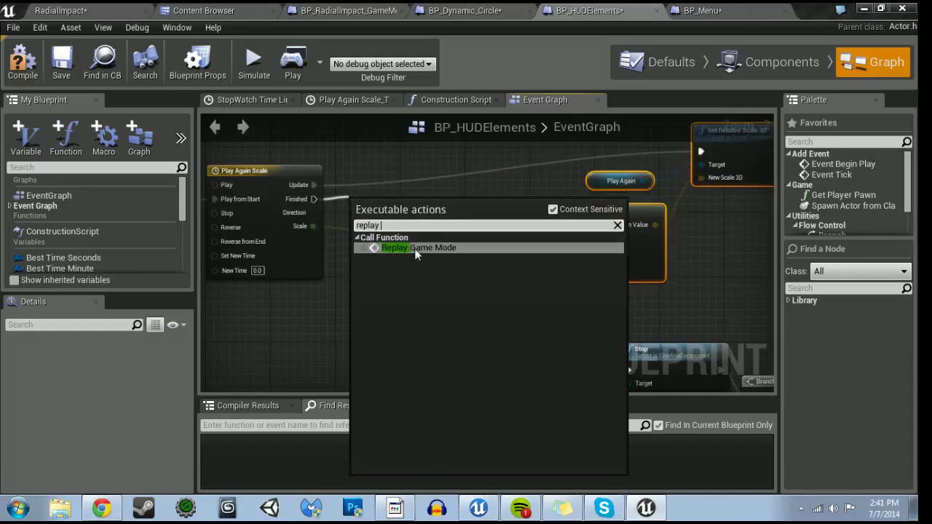
pyautogui.click(412, 247)
pyautogui.moveTo(412, 225); pyautogui.dragTo(430, 216)
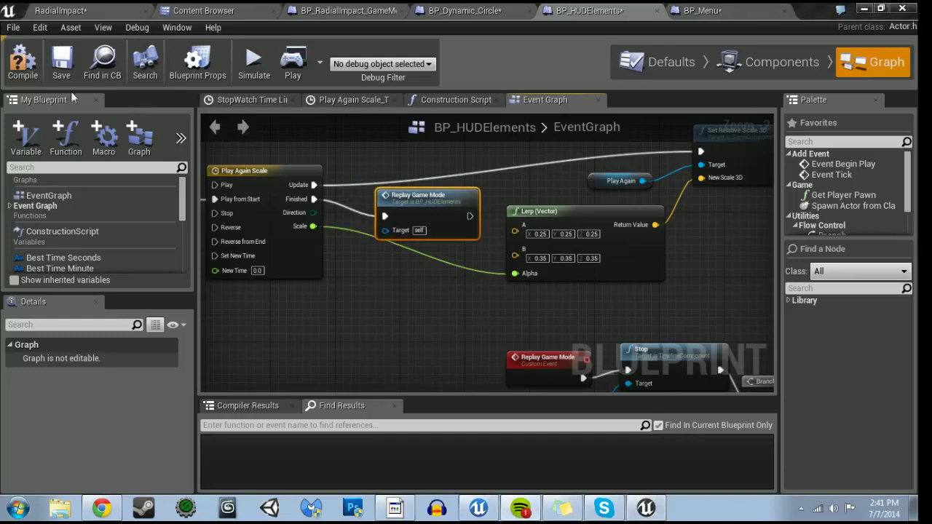
# - Launch Notepad from the Start menu and write 'BRB' in a new untitled note
pyautogui.press('super')
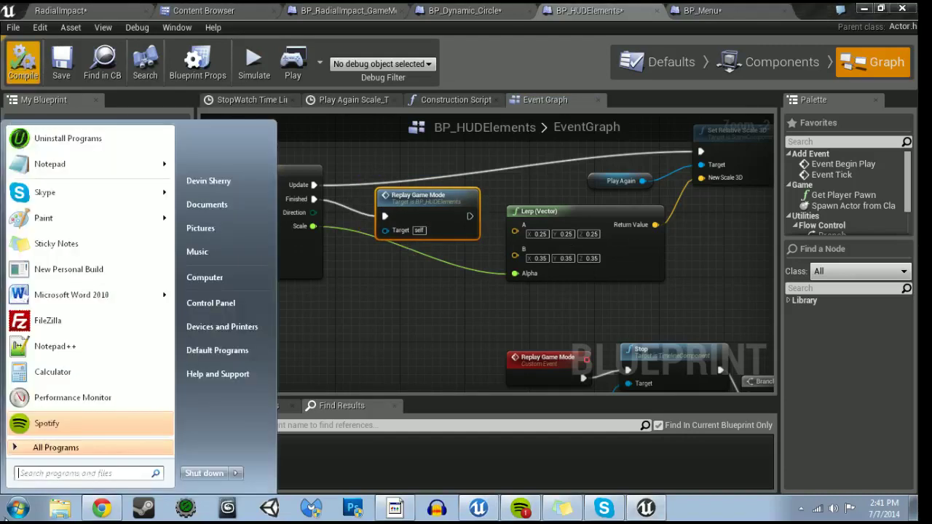
pyautogui.click(62, 165)
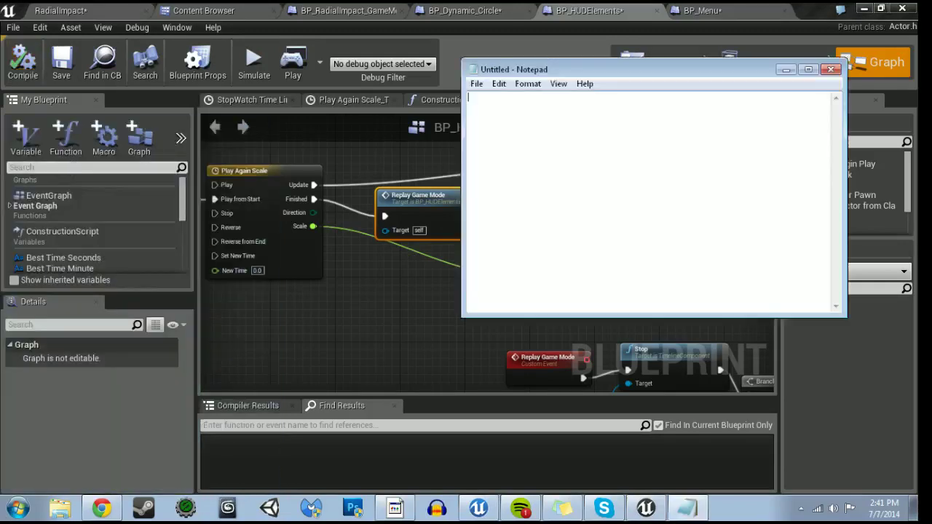
pyautogui.write('BRB')
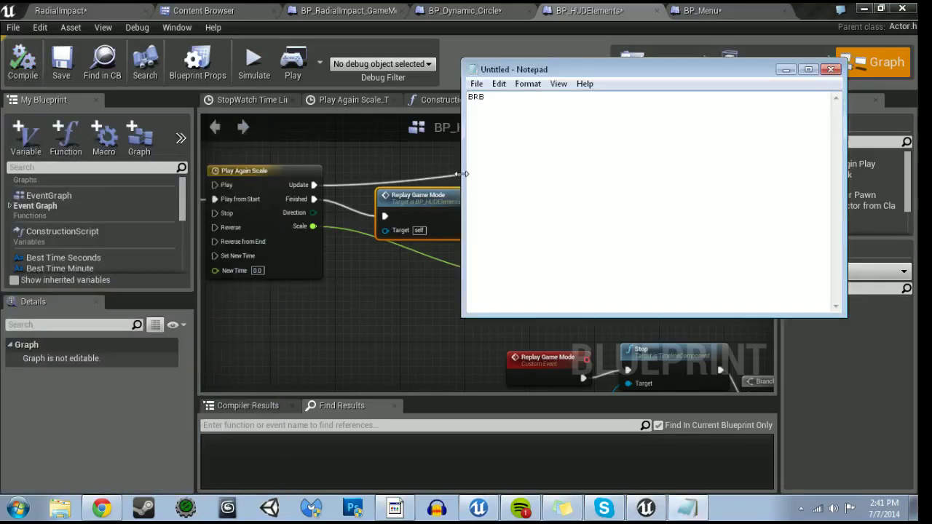
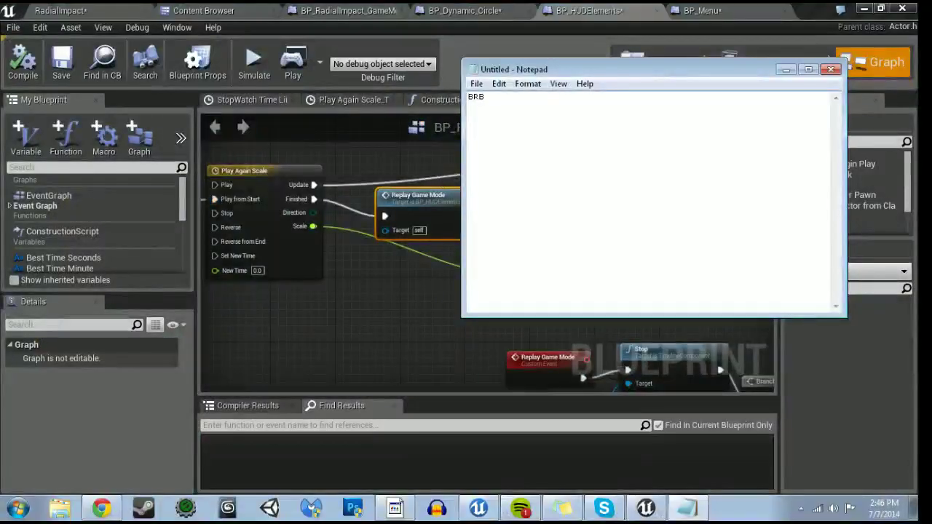
# - Hide the Notepad note, review BP_HUDElements' Stop, Branch and Restart Time Trial nodes, then switch to BP_Menu
pyautogui.click(784, 70)
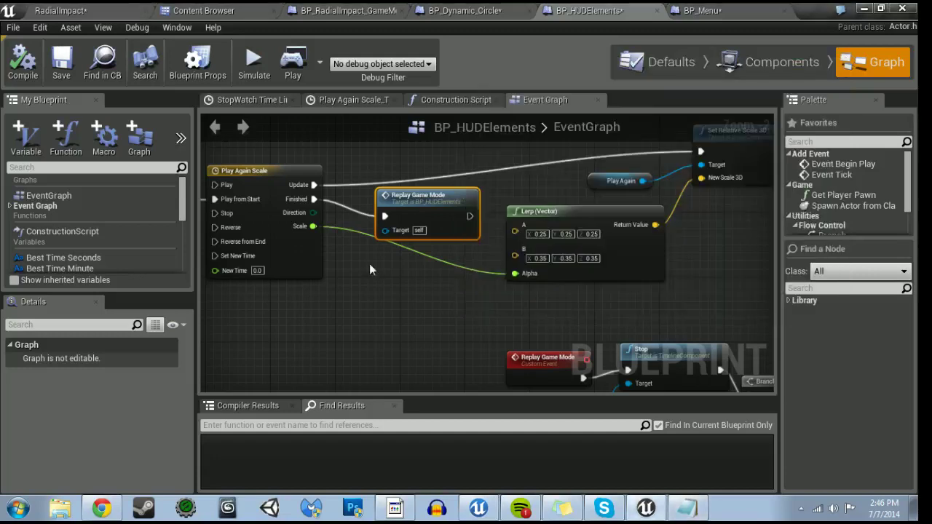
pyautogui.moveTo(368, 267); pyautogui.dragTo(79, 140, button='right')
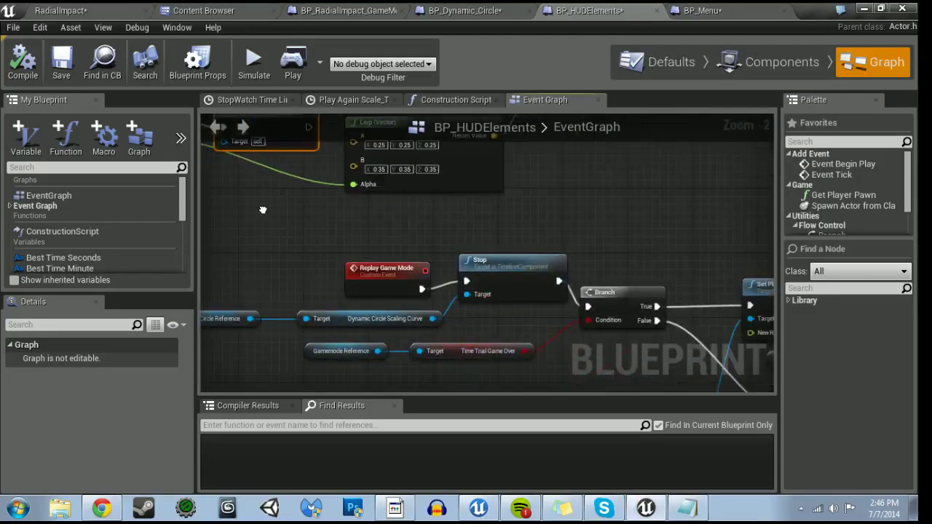
pyautogui.moveTo(427, 299); pyautogui.dragTo(423, 304, button='right')
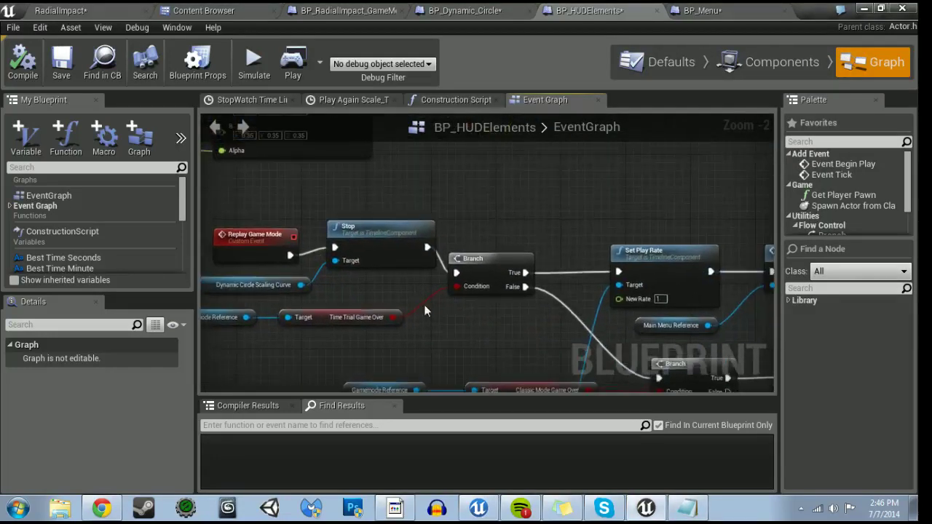
pyautogui.moveTo(509, 342)
pyautogui.mouseDown(button='right')
pyautogui.moveTo(215, 299)
pyautogui.moveTo(87, 219)
pyautogui.mouseUp(button='right')
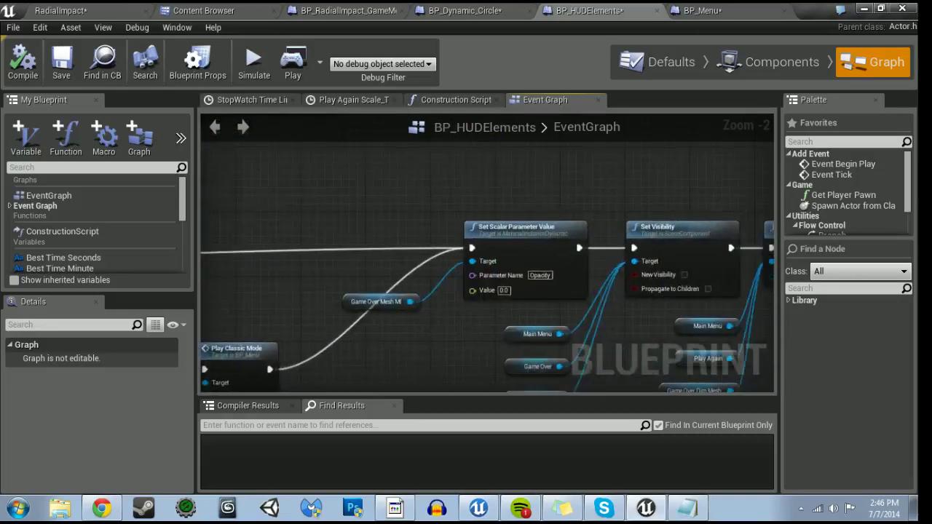
pyautogui.moveTo(364, 277); pyautogui.dragTo(204, 321, button='right')
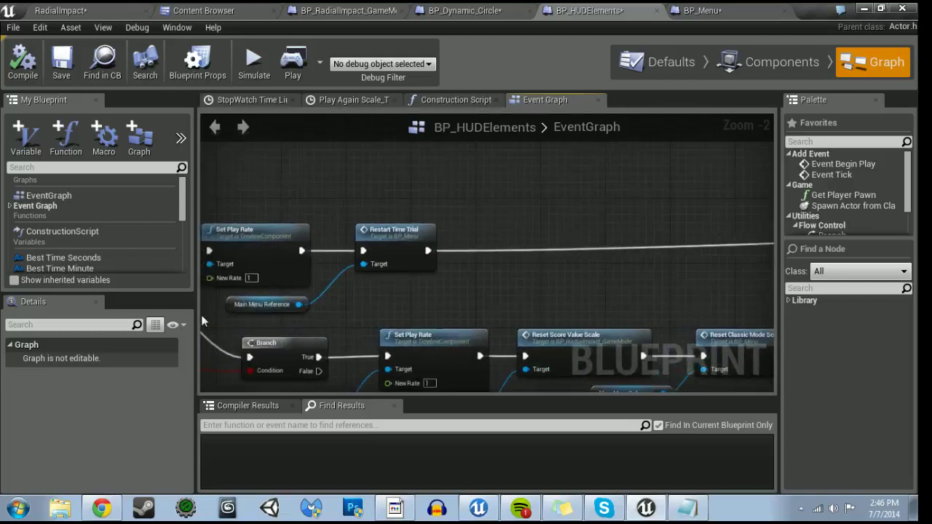
pyautogui.click(718, 9)
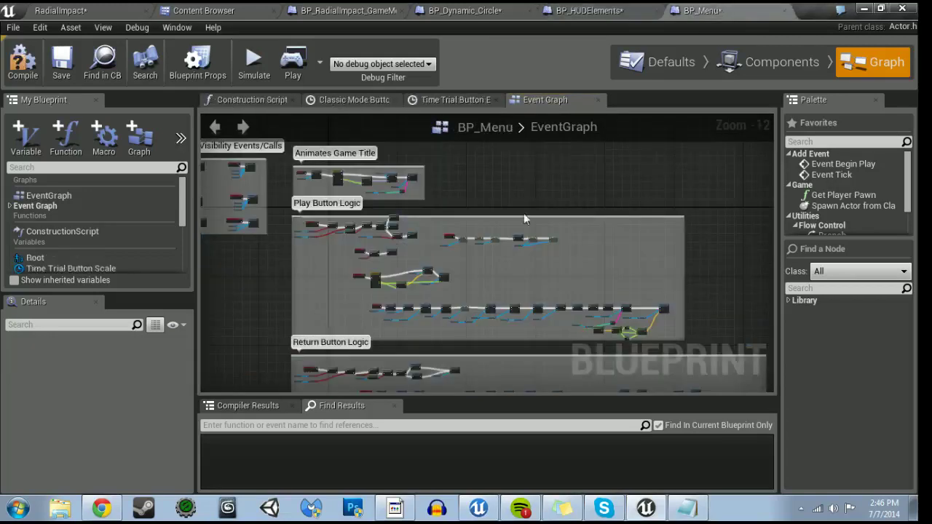
# - Search BP_Menu for the Restart Time Trial custom event, jump to it and reveal its SET nodes
pyautogui.click(262, 425)
pyautogui.write('restart time tria')
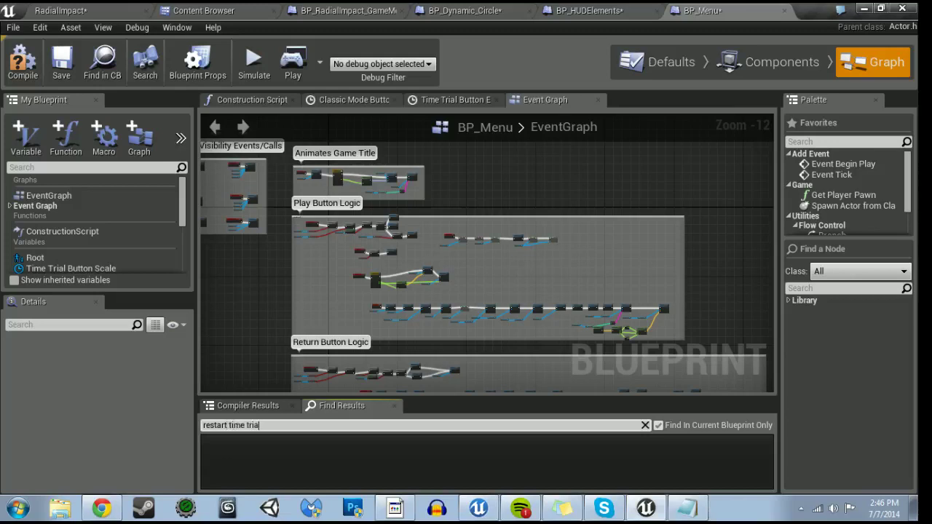
pyautogui.write('l')
pyautogui.press('Return')
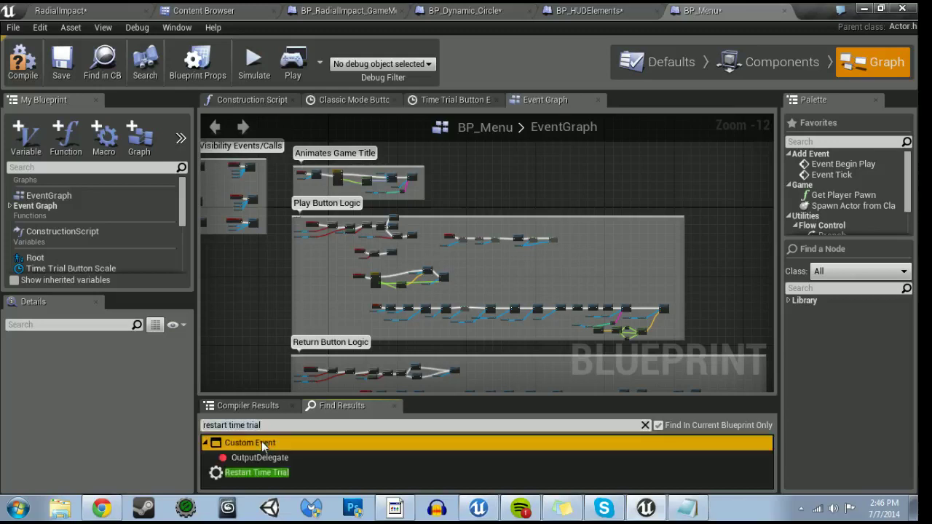
pyautogui.doubleClick(262, 441)
pyautogui.moveTo(362, 340); pyautogui.dragTo(117, 312, button='right')
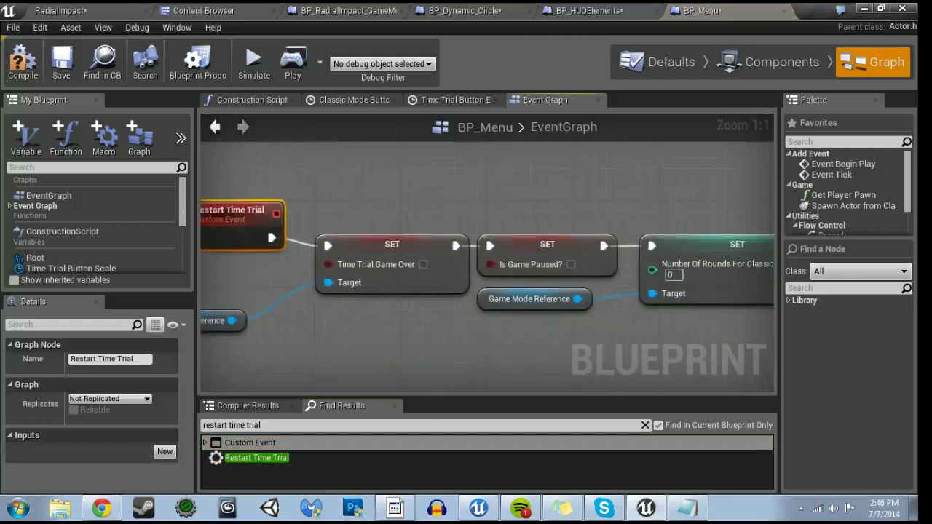
# - Check the Set Animation Play Rate event in BP_RadialImpact_GameMode via BP_Dynamic_Circle
pyautogui.click(556, 9)
pyautogui.click(439, 9)
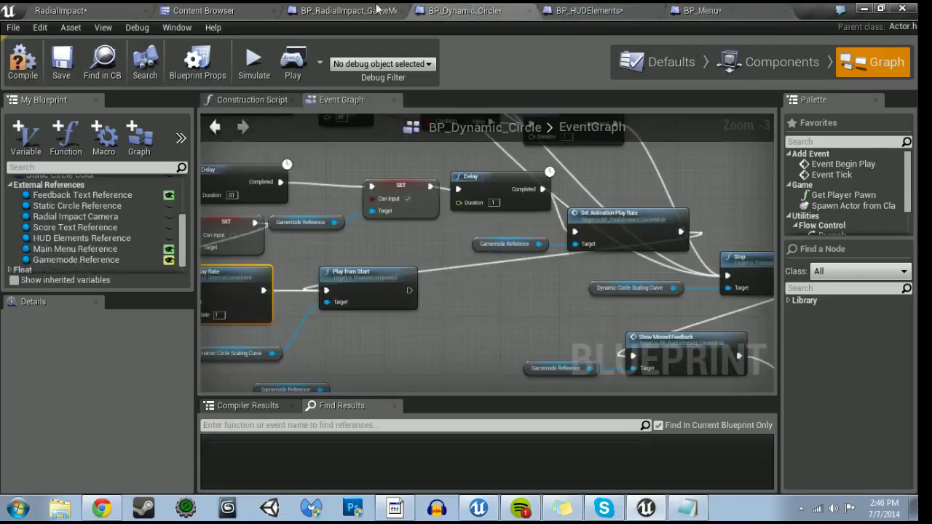
pyautogui.click(378, 8)
pyautogui.moveTo(484, 311)
pyautogui.mouseDown(button='right')
pyautogui.moveTo(526, 226)
pyautogui.moveTo(476, 201)
pyautogui.mouseUp(button='right')
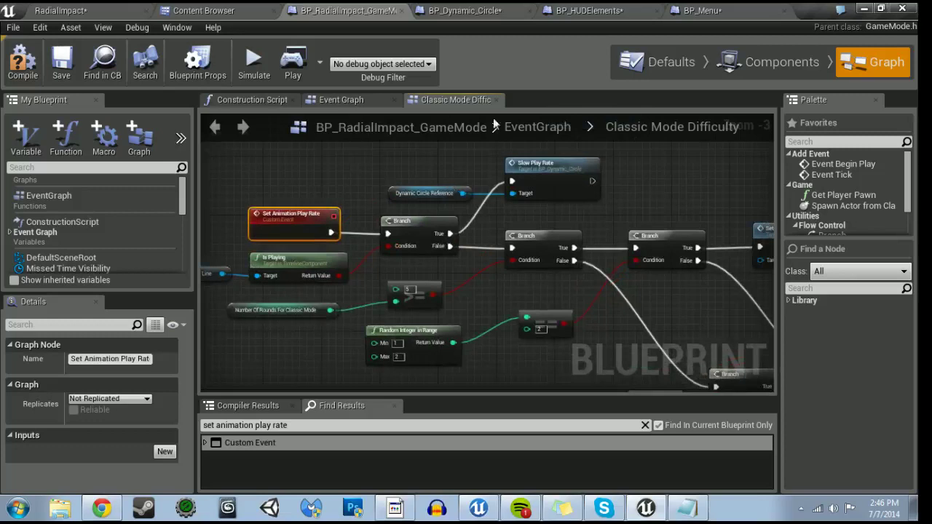
# - Zoom out on BP_HUDElements' node network to view its comment groups
pyautogui.click(699, 10)
pyautogui.click(633, 10)
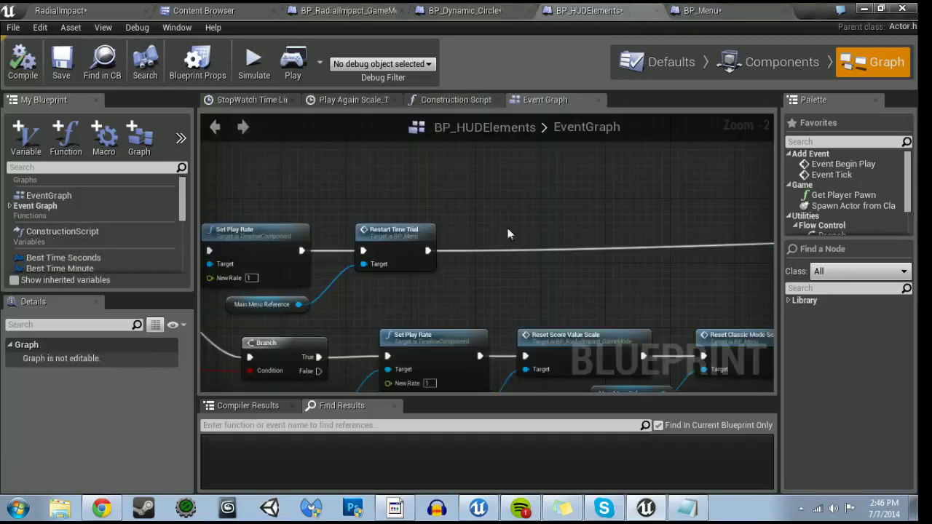
pyautogui.moveTo(508, 234)
pyautogui.mouseDown(button='right')
pyautogui.moveTo(299, 168)
pyautogui.moveTo(226, 223)
pyautogui.mouseUp(button='right')
pyautogui.scroll(-4, 457, 238)
pyautogui.scroll(-2, 401, 265)
pyautogui.moveTo(401, 264); pyautogui.dragTo(474, 313, button='right')
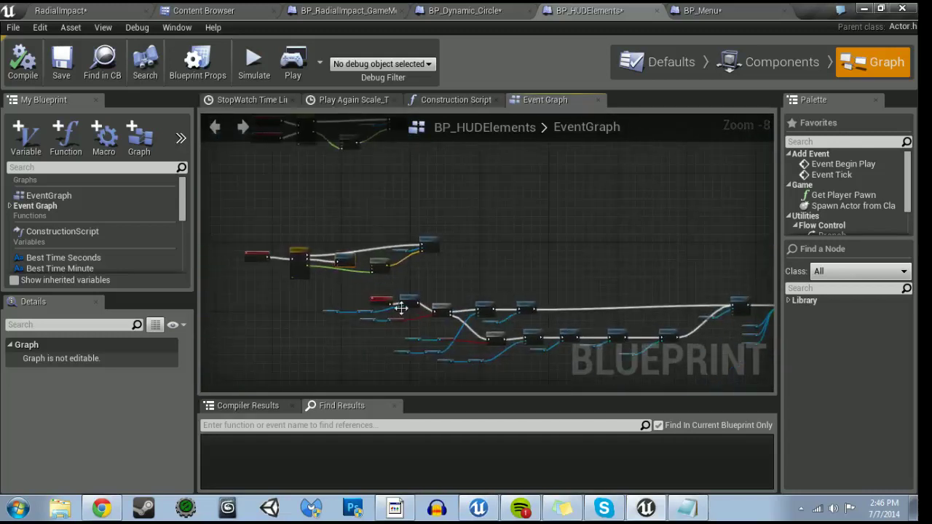
pyautogui.scroll(-4, 401, 308)
pyautogui.moveTo(427, 349); pyautogui.dragTo(503, 343, button='right')
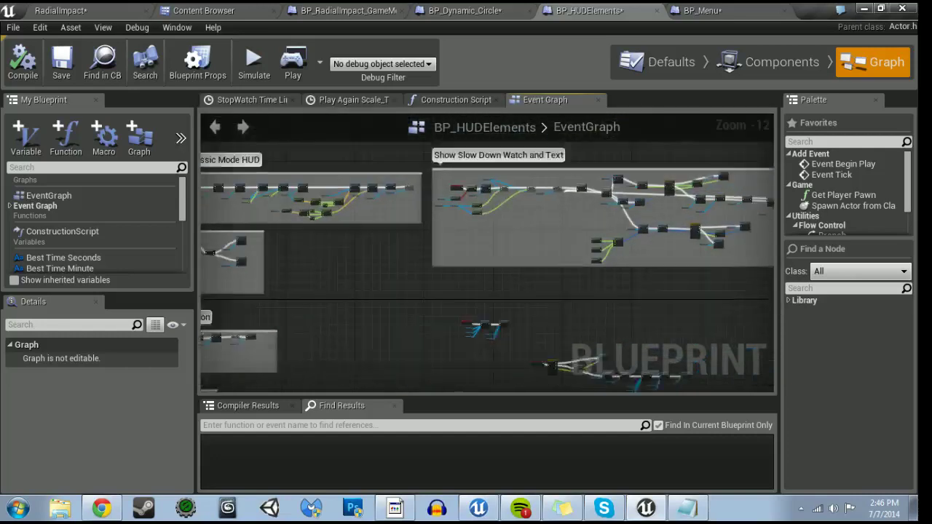
# - Bring up the GameMode's Classic Mode Difficulty graph and zoom out on it
pyautogui.click(463, 10)
pyautogui.click(357, 10)
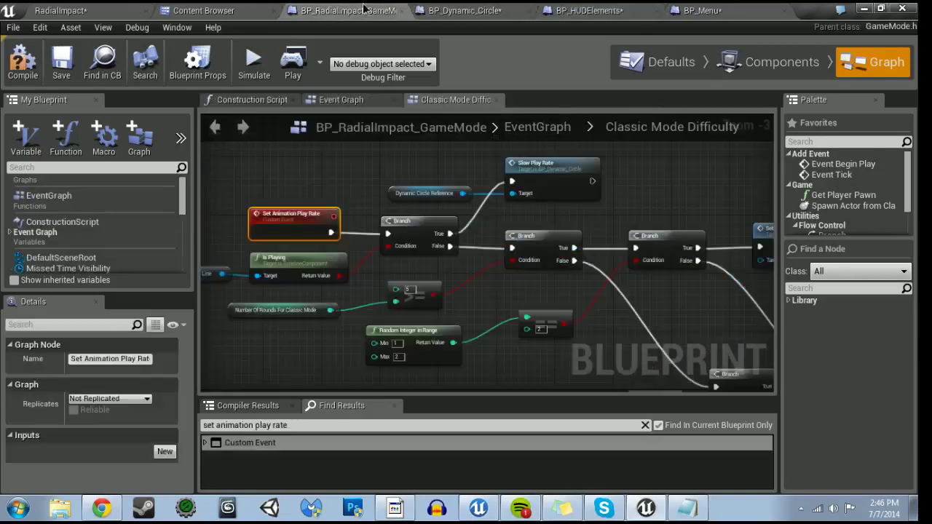
pyautogui.moveTo(368, 163)
pyautogui.mouseDown(button='right')
pyautogui.moveTo(371, 220)
pyautogui.moveTo(321, 217)
pyautogui.mouseUp(button='right')
pyautogui.scroll(-9, 372, 220)
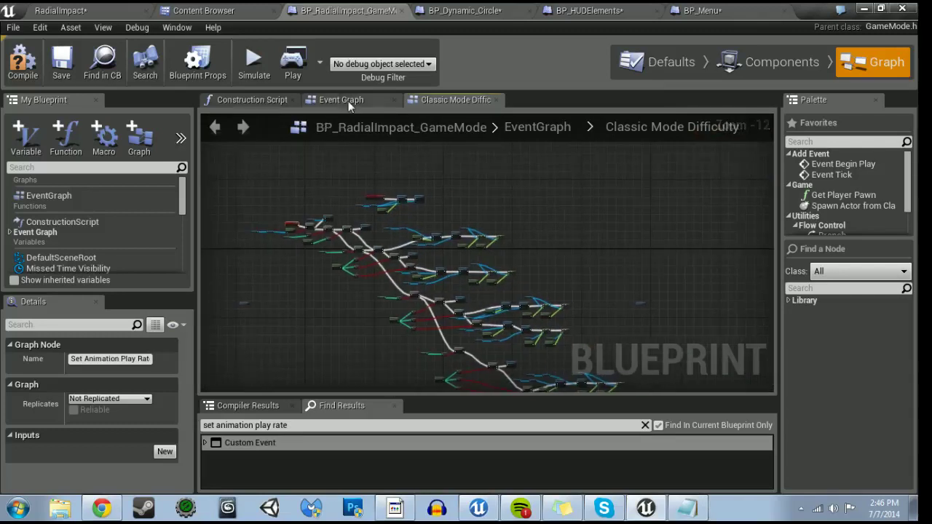
# - Open the GameMode's Event Graph and marquee-select its large node network
pyautogui.click(350, 105)
pyautogui.moveTo(503, 184); pyautogui.dragTo(204, 142, button='right')
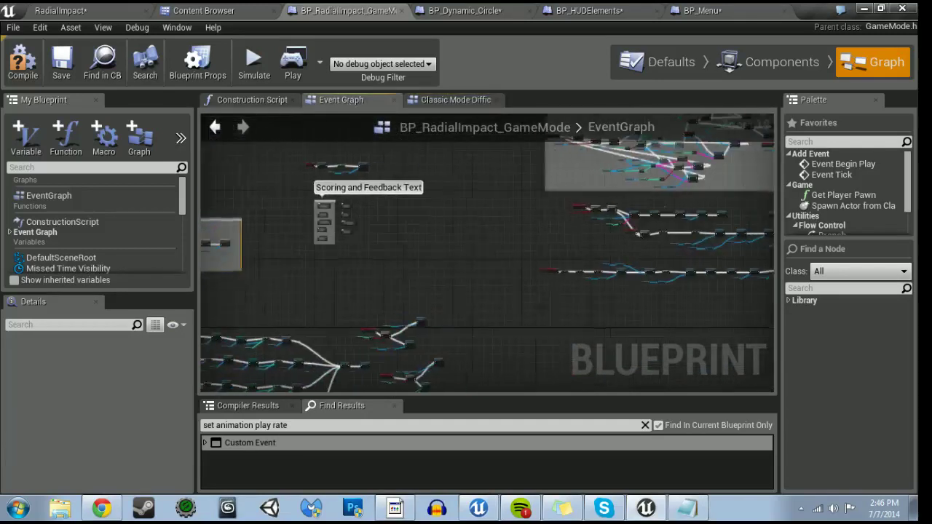
pyautogui.moveTo(259, 166); pyautogui.dragTo(493, 86, button='right')
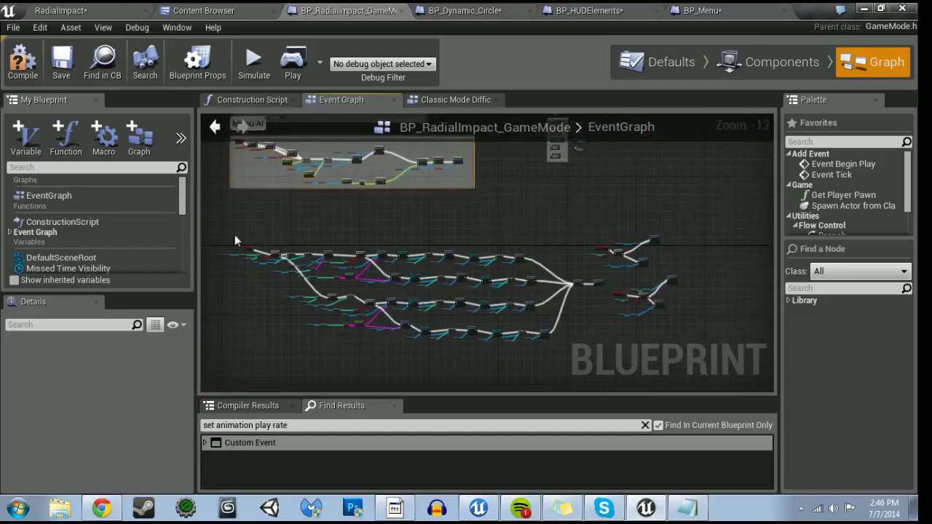
pyautogui.moveTo(234, 239); pyautogui.dragTo(244, 239, button='right')
pyautogui.moveTo(231, 236)
pyautogui.mouseDown()
pyautogui.moveTo(710, 349)
pyautogui.moveTo(633, 290)
pyautogui.mouseUp()
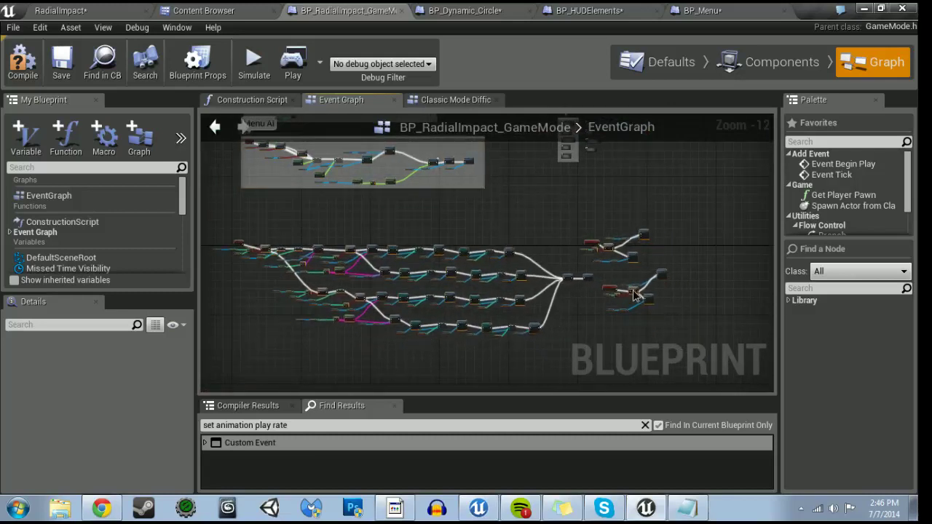
# - Wrap the selection in a comment titled 'Time Mode Best Time Save Data and Position'
pyautogui.press('c')
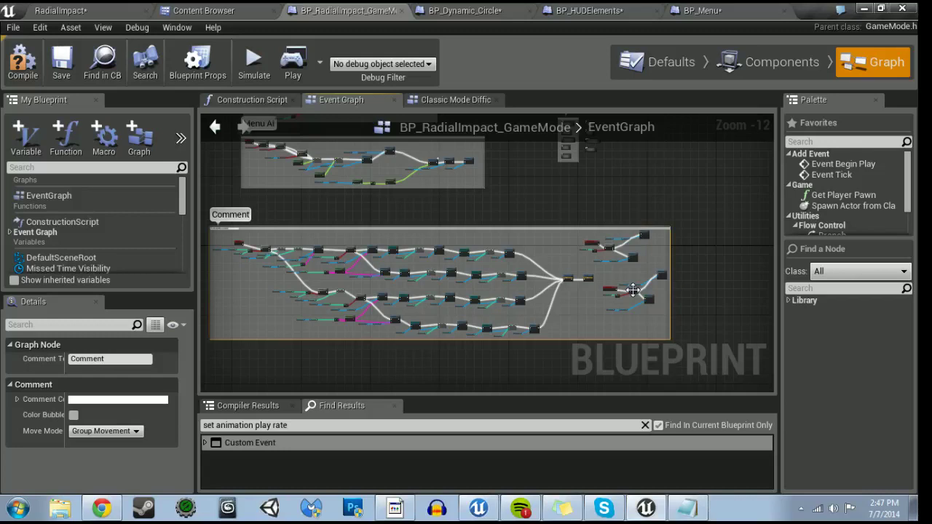
pyautogui.write('Time Mode Best Time Save Data and Position')
pyautogui.press('Return')
pyautogui.moveTo(615, 266); pyautogui.dragTo(364, 335, button='right')
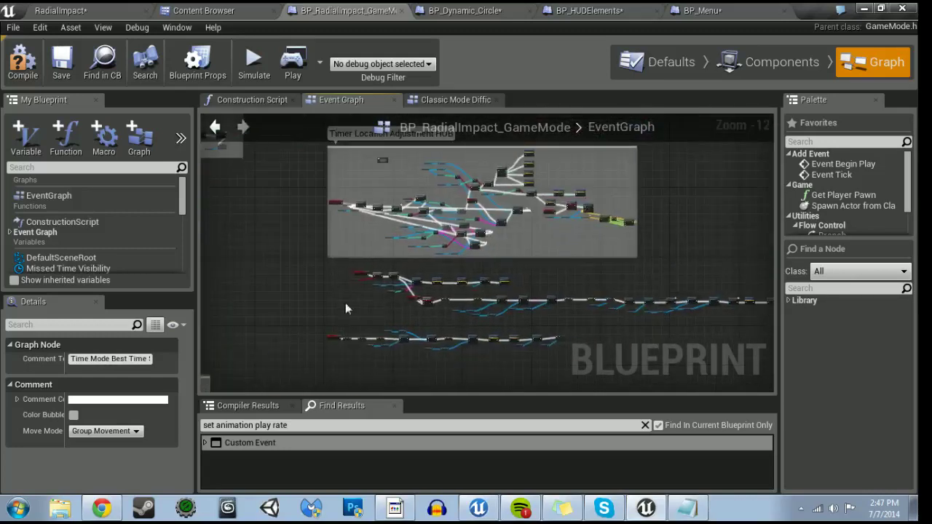
pyautogui.moveTo(626, 227); pyautogui.dragTo(415, 253, button='right')
pyautogui.scroll(5, 416, 252)
# - Trace the Classic Mode Game Over chain via Stop, No Lives and Menu Play to Game Over Screen, then return to BP_Menu
pyautogui.scroll(3, 356, 272)
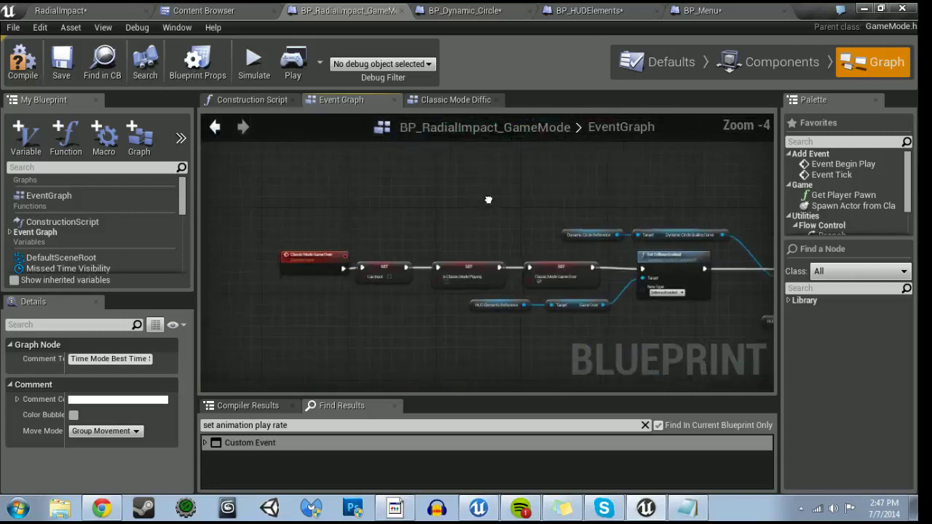
pyautogui.scroll(1, 372, 299)
pyautogui.scroll(2, 373, 298)
pyautogui.moveTo(372, 298)
pyautogui.mouseDown(button='right')
pyautogui.moveTo(409, 333)
pyautogui.moveTo(172, 327)
pyautogui.mouseUp(button='right')
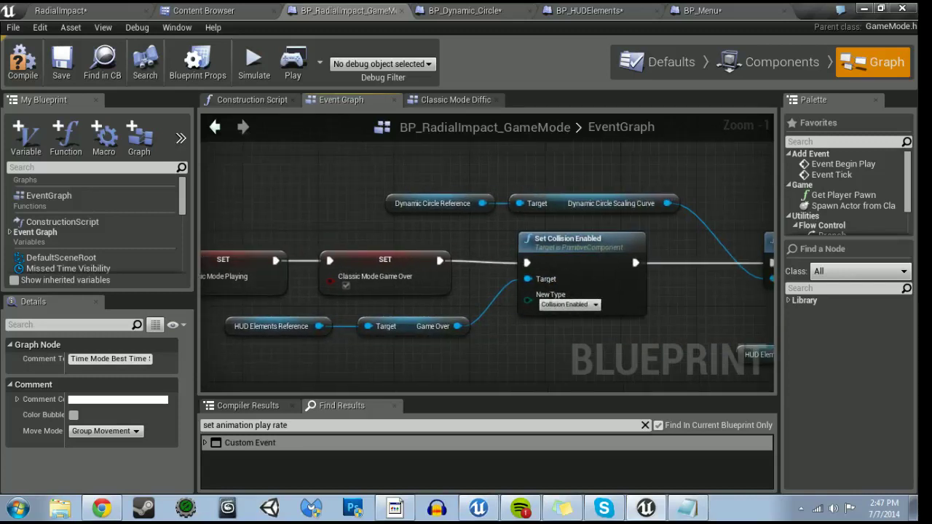
pyautogui.moveTo(509, 292)
pyautogui.mouseDown(button='right')
pyautogui.moveTo(335, 291)
pyautogui.moveTo(575, 291)
pyautogui.moveTo(202, 288)
pyautogui.mouseUp(button='right')
pyautogui.moveTo(582, 291); pyautogui.dragTo(226, 292, button='right')
pyautogui.moveTo(582, 291); pyautogui.dragTo(301, 291, button='right')
pyautogui.moveTo(582, 291); pyautogui.dragTo(393, 291, button='right')
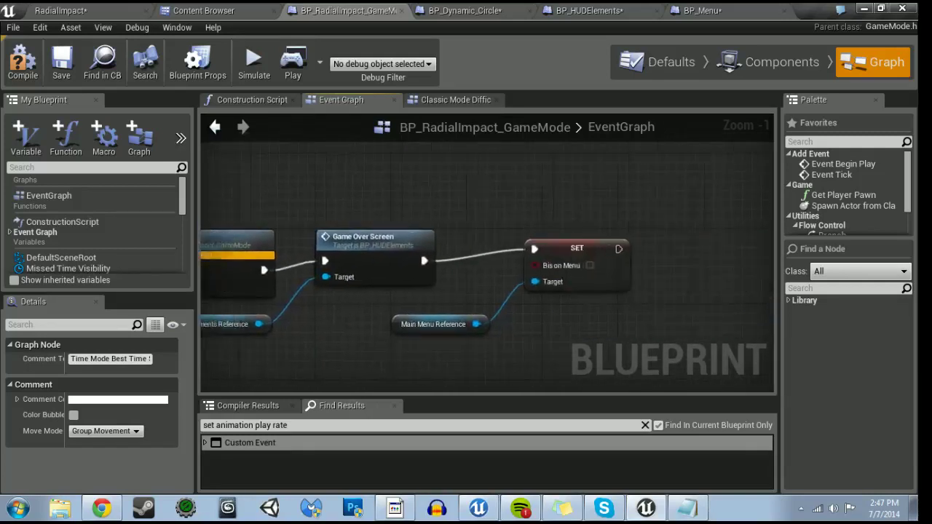
pyautogui.moveTo(306, 291)
pyautogui.mouseDown(button='right')
pyautogui.moveTo(580, 292)
pyautogui.moveTo(571, 292)
pyautogui.mouseUp(button='right')
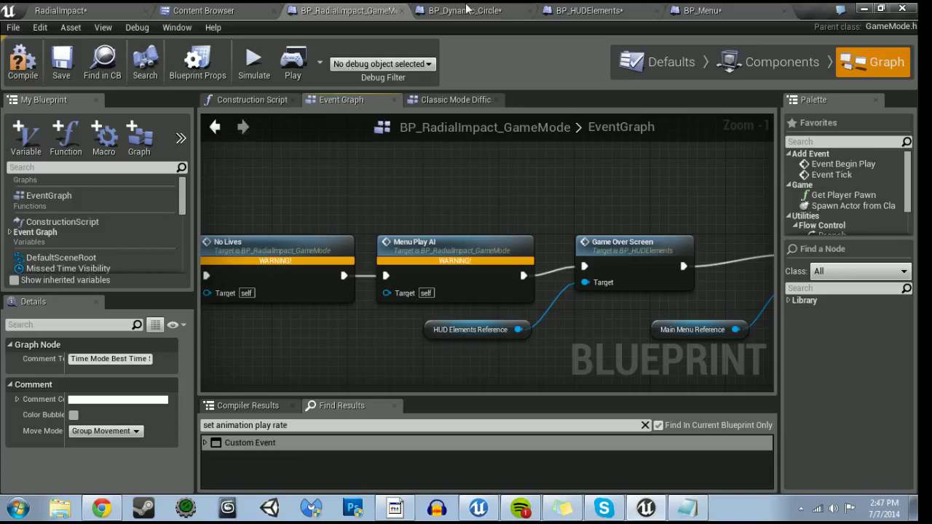
pyautogui.click(709, 8)
# - Inspect BP_Dynamic_Circle's Menu Play AI, Branch and Classic Mode Game Over nodes
pyautogui.scroll(-8, 496, 211)
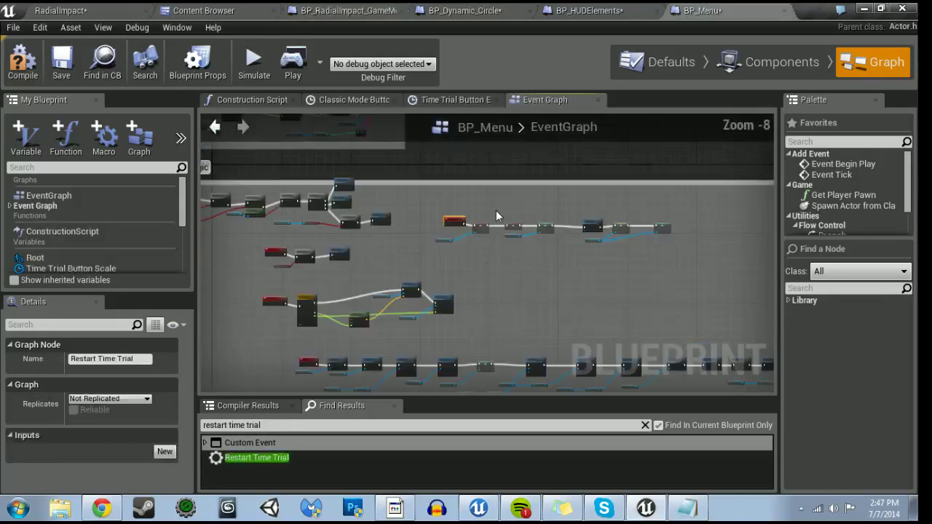
pyautogui.scroll(-4, 471, 260)
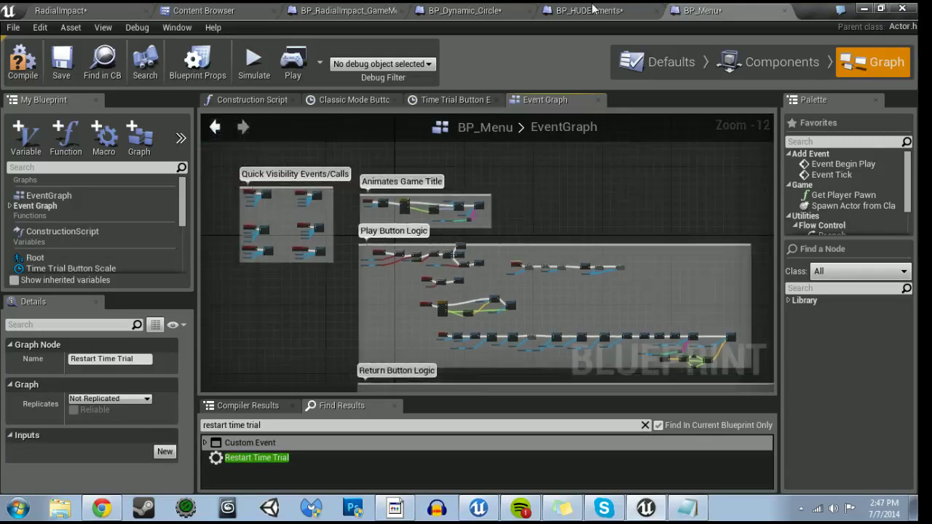
pyautogui.click(502, 10)
pyautogui.scroll(-10, 521, 342)
pyautogui.moveTo(509, 324); pyautogui.dragTo(298, 217, button='right')
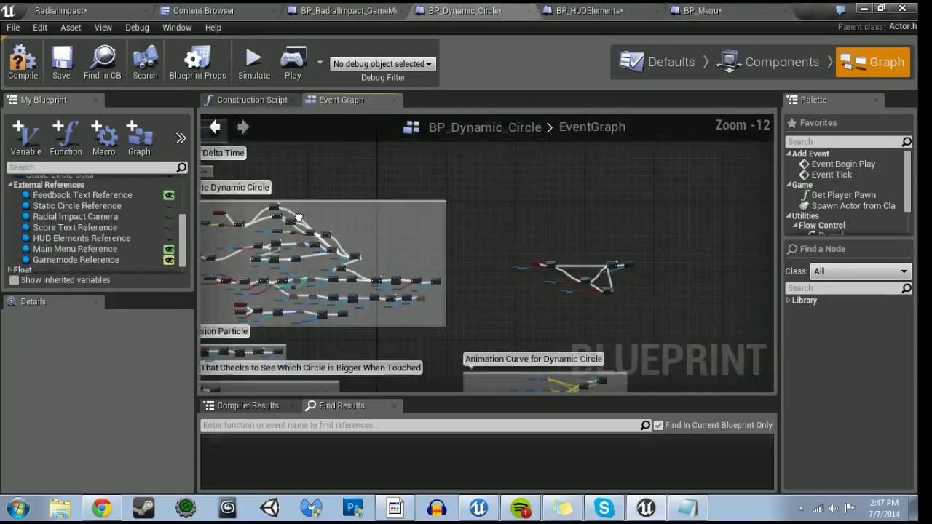
pyautogui.scroll(10, 573, 284)
pyautogui.moveTo(765, 338)
pyautogui.mouseDown(button='right')
pyautogui.moveTo(258, 224)
pyautogui.moveTo(448, 260)
pyautogui.mouseUp(button='right')
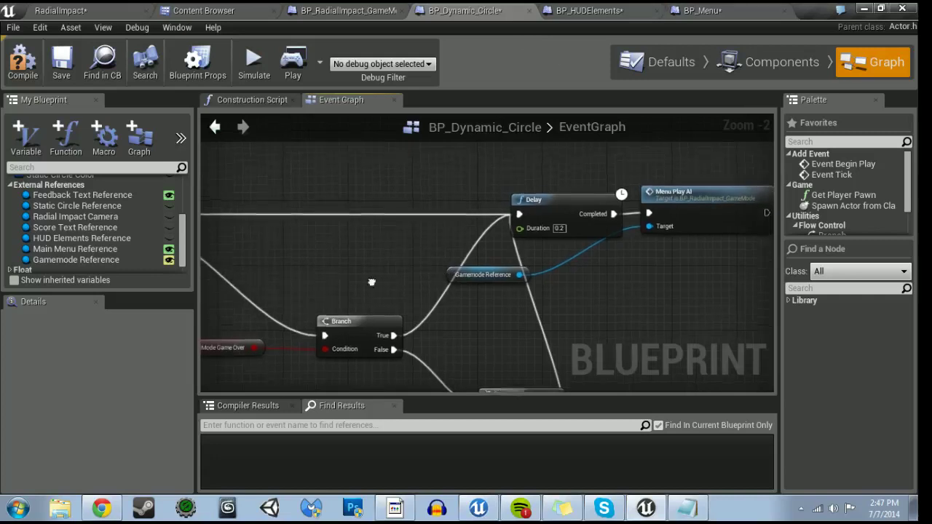
pyautogui.moveTo(370, 276); pyautogui.dragTo(687, 317, button='right')
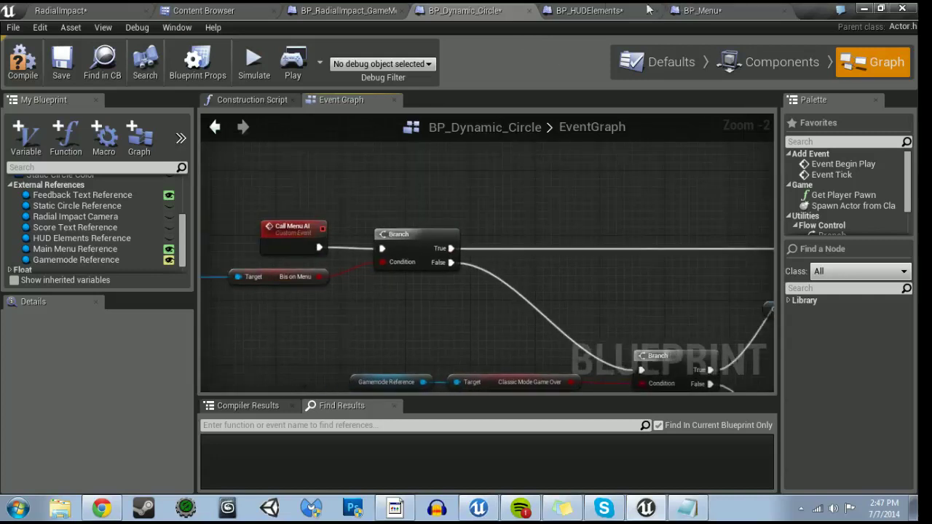
# - Look over BP_HUDElements' graph groups, then switch to the GameMode blueprint's event graph
pyautogui.click(647, 8)
pyautogui.click(693, 9)
pyautogui.click(586, 9)
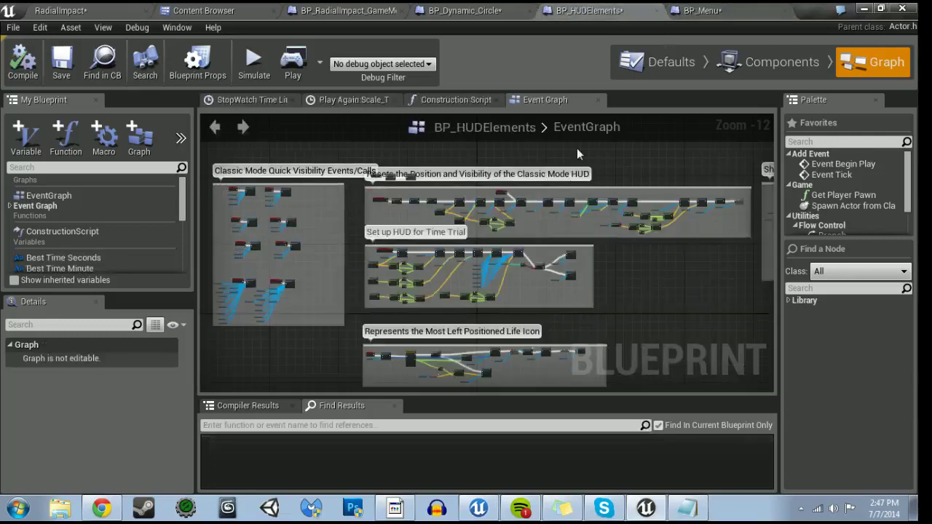
pyautogui.moveTo(577, 148); pyautogui.dragTo(277, 110, button='right')
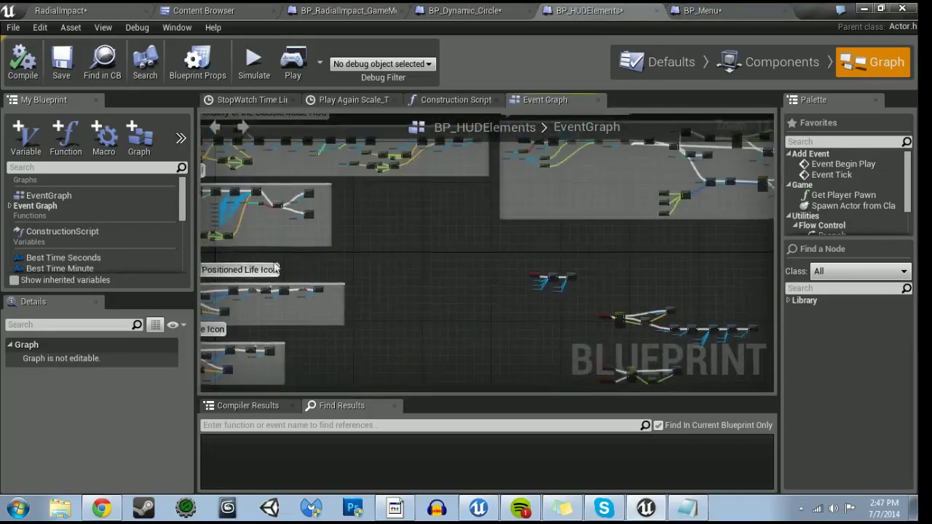
pyautogui.click(382, 9)
# - Disconnect Menu Play AI from No Lives and Game Over Screen, then delete the node
pyautogui.scroll(-2, 460, 209)
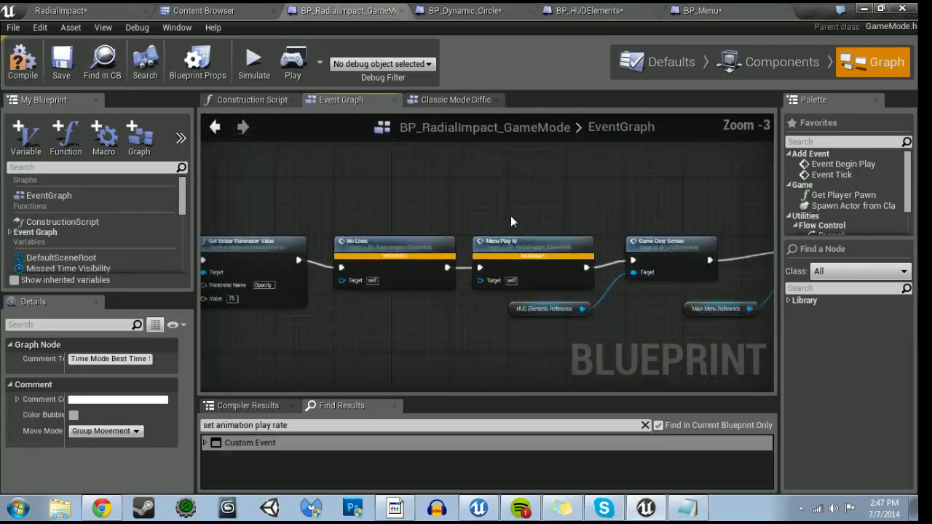
pyautogui.scroll(-1, 510, 215)
pyautogui.moveTo(438, 277)
pyautogui.mouseDown(button='right')
pyautogui.moveTo(614, 294)
pyautogui.moveTo(567, 290)
pyautogui.mouseUp(button='right')
pyautogui.click(479, 303)
pyautogui.click(602, 242)
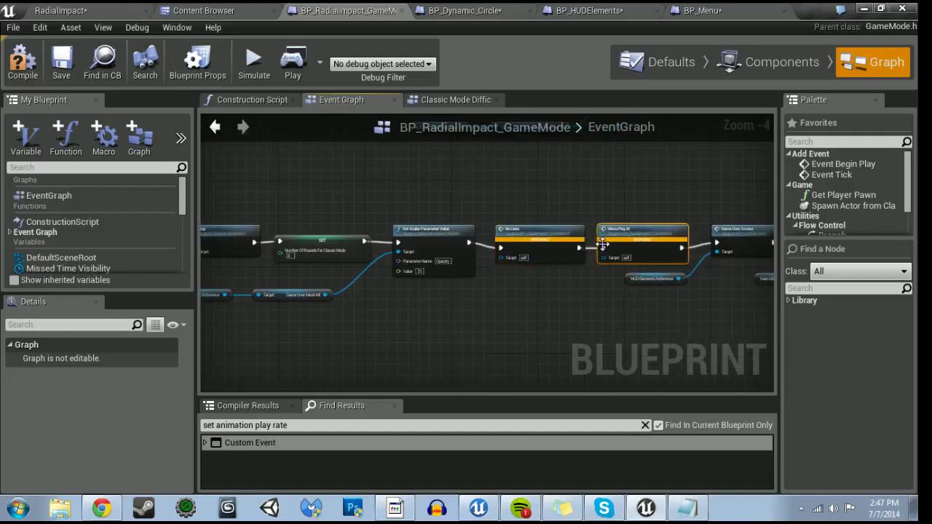
pyautogui.keyDown('alt'); pyautogui.click(681, 248); pyautogui.keyUp('alt')
pyautogui.keyDown('alt'); pyautogui.click(603, 248); pyautogui.keyUp('alt')
pyautogui.press('Delete')
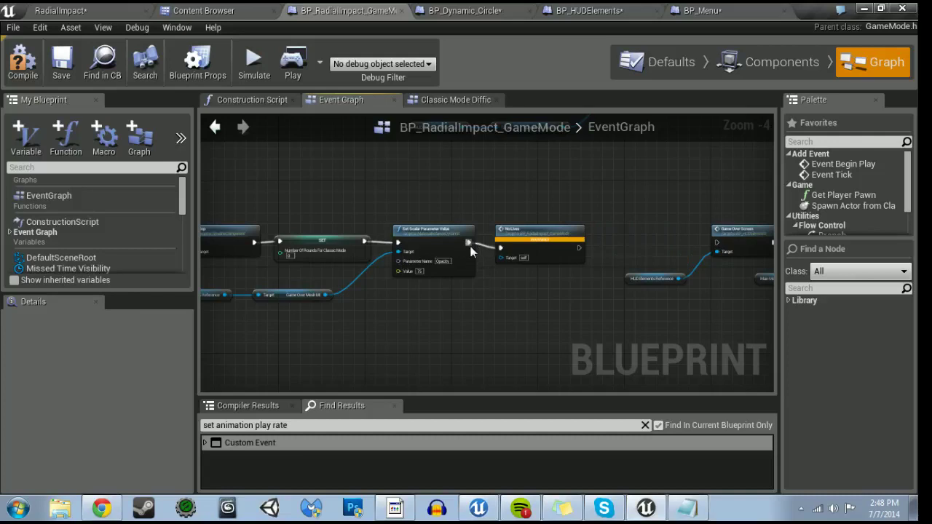
# - Check the remaining Game Over Screen, SET and Stop nodes, then return to BP_Menu
pyautogui.moveTo(466, 254); pyautogui.dragTo(474, 303, button='right')
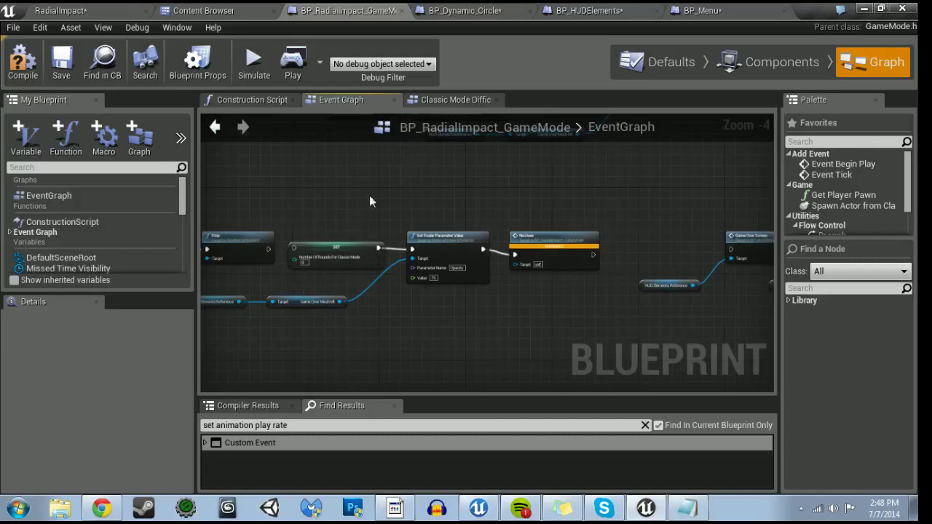
pyautogui.moveTo(370, 199); pyautogui.dragTo(68, 200, button='right')
pyautogui.moveTo(196, 204); pyautogui.dragTo(312, 210, button='right')
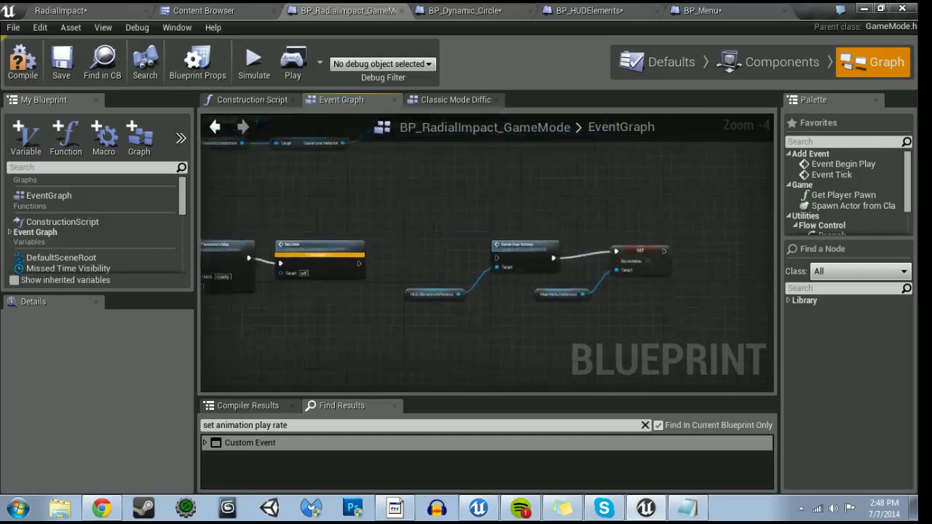
pyautogui.moveTo(218, 203); pyautogui.dragTo(471, 220, button='right')
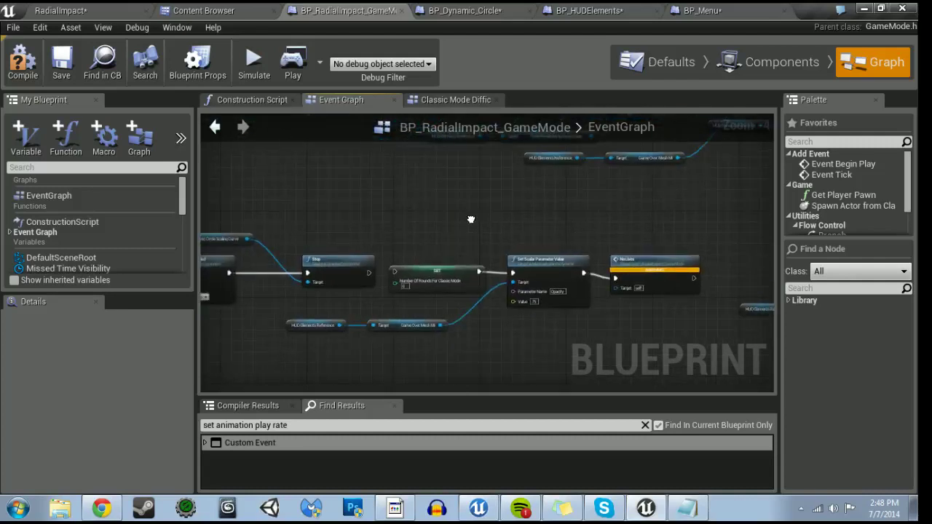
pyautogui.click(696, 10)
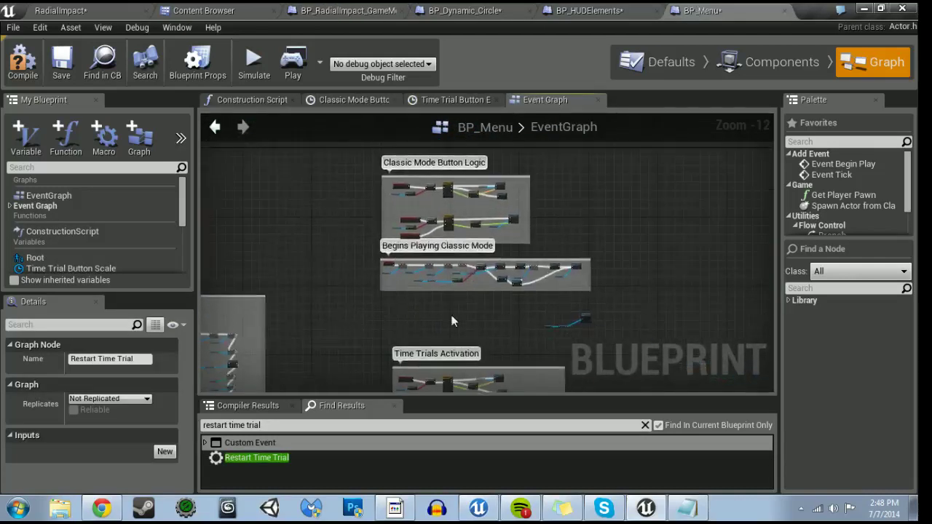
# - Review BP_Menu's classic mode logic, glance at BP_HUDElements and BP_Dynamic_Circle, then return to GameMode
pyautogui.scroll(4, 423, 239)
pyautogui.scroll(4, 423, 240)
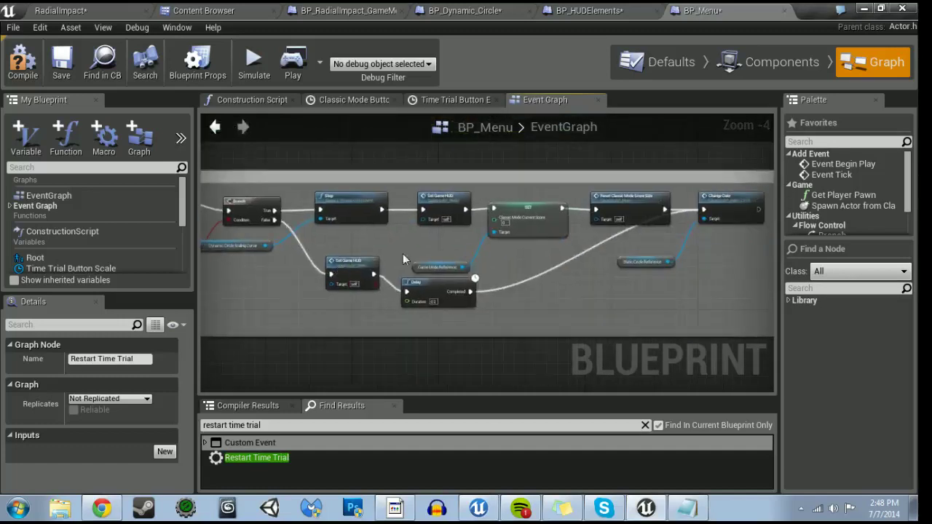
pyautogui.scroll(-3, 483, 248)
pyautogui.scroll(3, 484, 250)
pyautogui.scroll(-2, 483, 250)
pyautogui.moveTo(484, 250)
pyautogui.mouseDown(button='right')
pyautogui.moveTo(373, 249)
pyautogui.moveTo(397, 241)
pyautogui.mouseUp(button='right')
pyautogui.scroll(4, 397, 240)
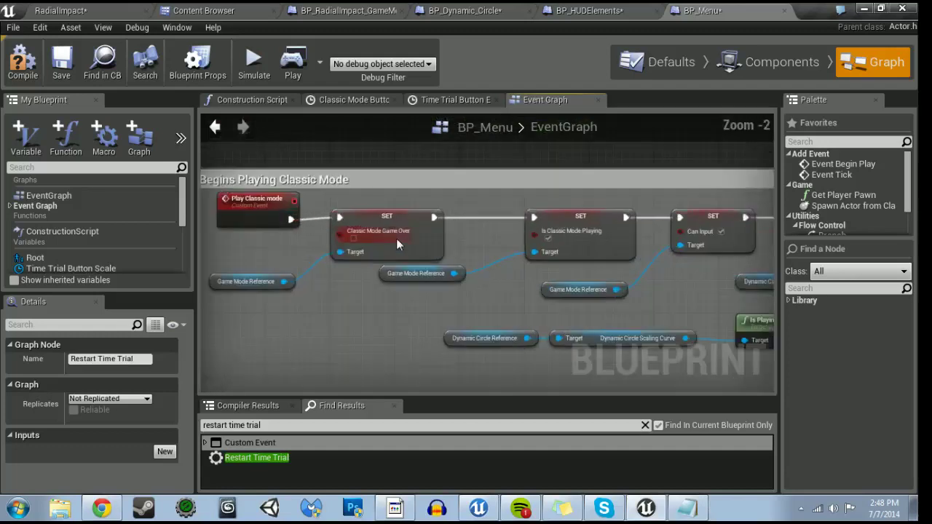
pyautogui.scroll(-2, 396, 244)
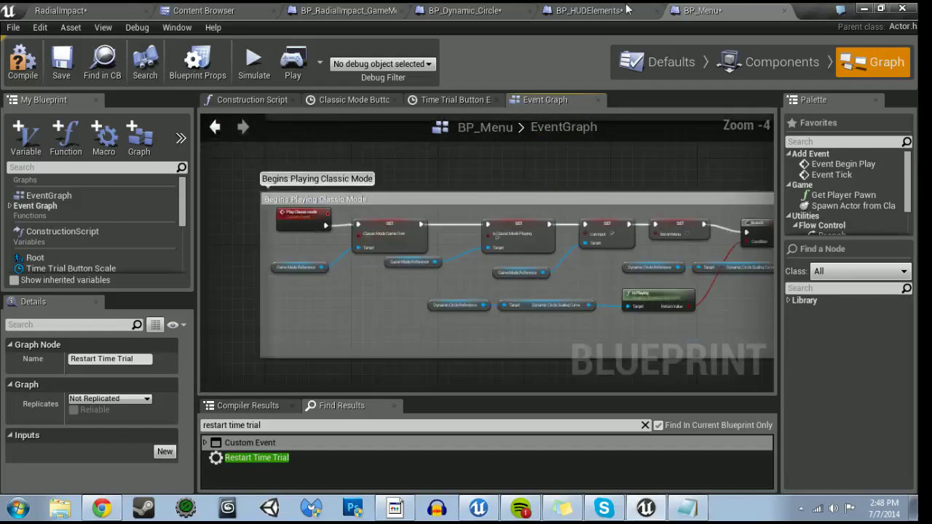
pyautogui.click(614, 9)
pyautogui.click(497, 9)
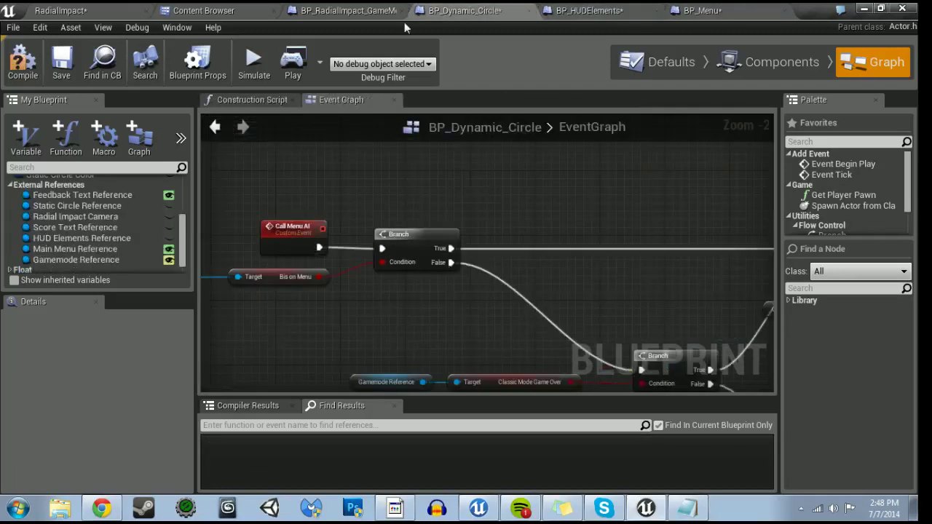
pyautogui.click(357, 9)
# - Drag the SET Number of Rounds for Classic Mode node up-right out of the Stop chain
pyautogui.moveTo(398, 198); pyautogui.dragTo(439, 189, button='right')
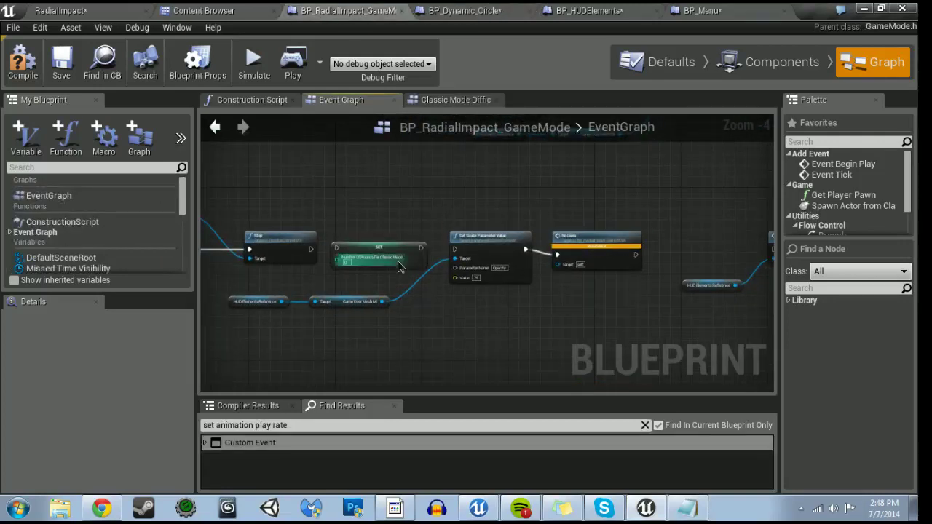
pyautogui.moveTo(410, 271); pyautogui.dragTo(680, 201)
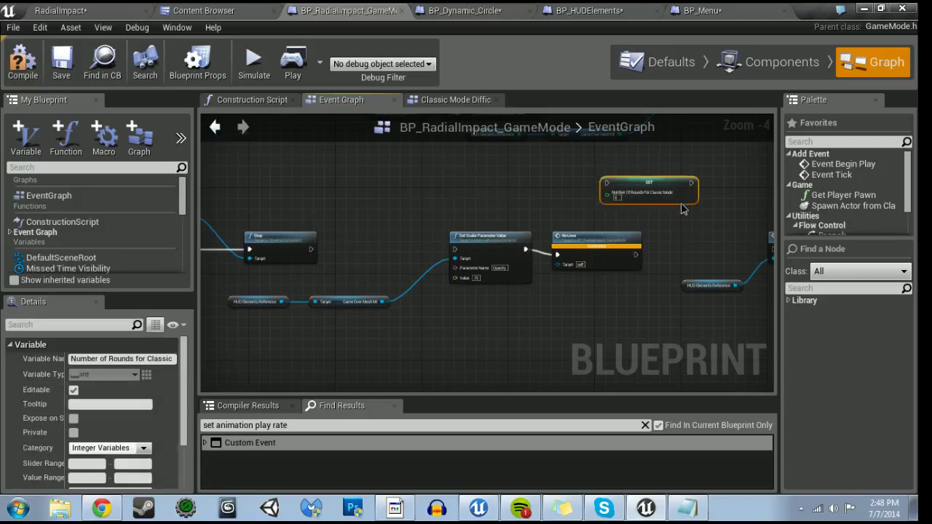
pyautogui.moveTo(606, 250); pyautogui.dragTo(751, 253, button='right')
pyautogui.scroll(2, 425, 236)
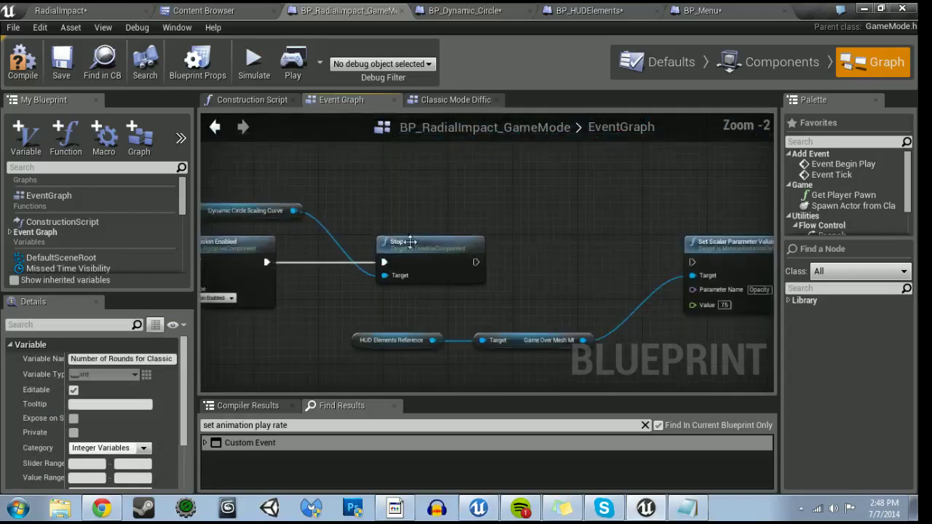
pyautogui.scroll(-5, 71, 259)
pyautogui.scroll(-5, 71, 259)
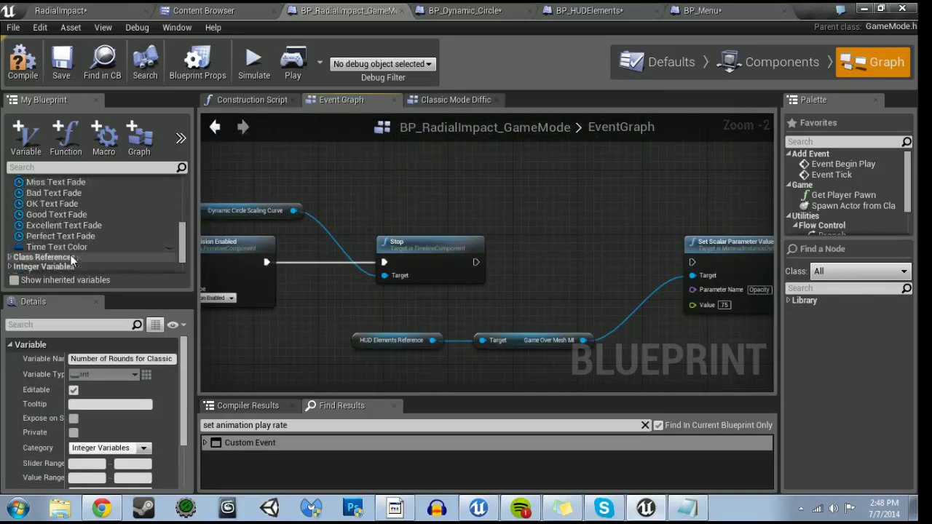
pyautogui.click(10, 214)
# - Add a Call Menu AI node targeting Dynamic Circle Reference and wire Stop's execution into it
pyautogui.scroll(-2, 29, 218)
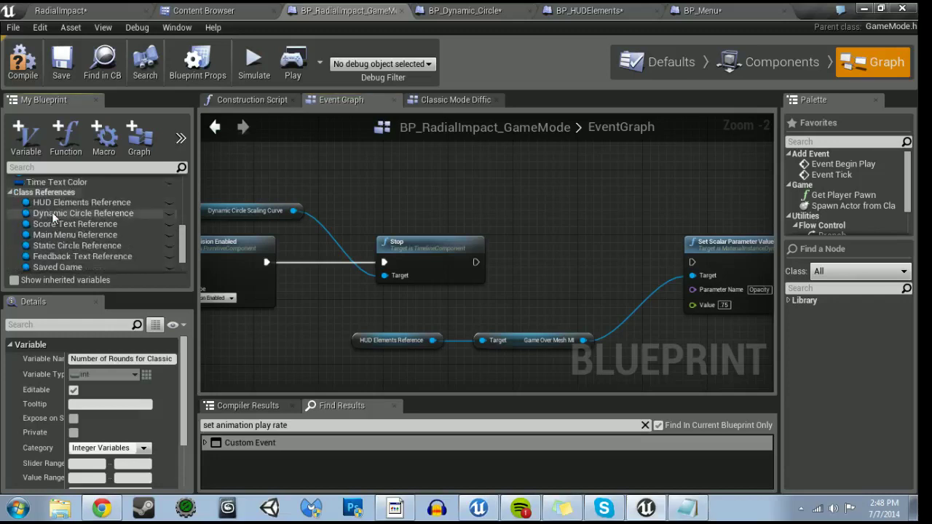
pyautogui.click(73, 212)
pyautogui.moveTo(72, 212)
pyautogui.keyDown('ctrl'); pyautogui.mouseDown()
pyautogui.moveTo(456, 306)
pyautogui.moveTo(520, 291)
pyautogui.mouseUp(); pyautogui.keyUp('ctrl')
pyautogui.write('call')
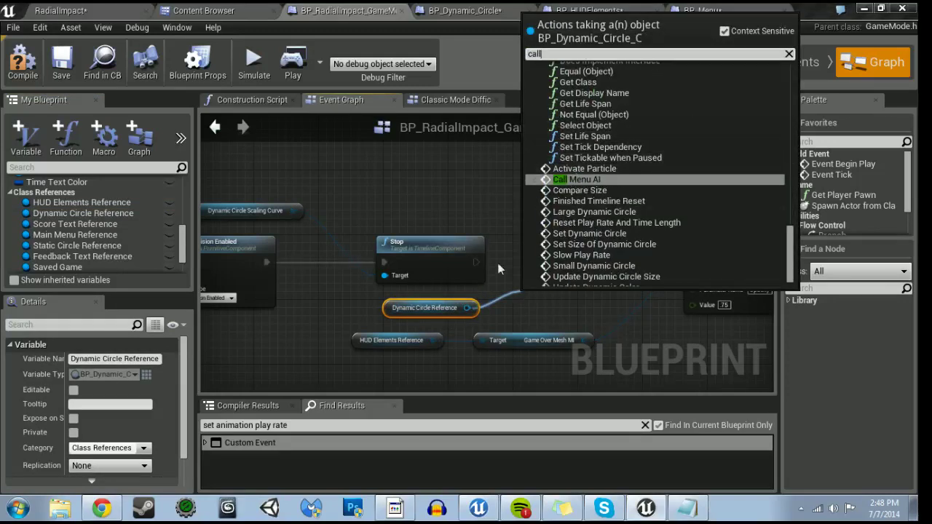
pyautogui.press('Return')
pyautogui.moveTo(475, 262)
pyautogui.mouseDown()
pyautogui.moveTo(554, 299)
pyautogui.moveTo(555, 241)
pyautogui.mouseUp()
pyautogui.moveTo(598, 287); pyautogui.dragTo(350, 281, button='right')
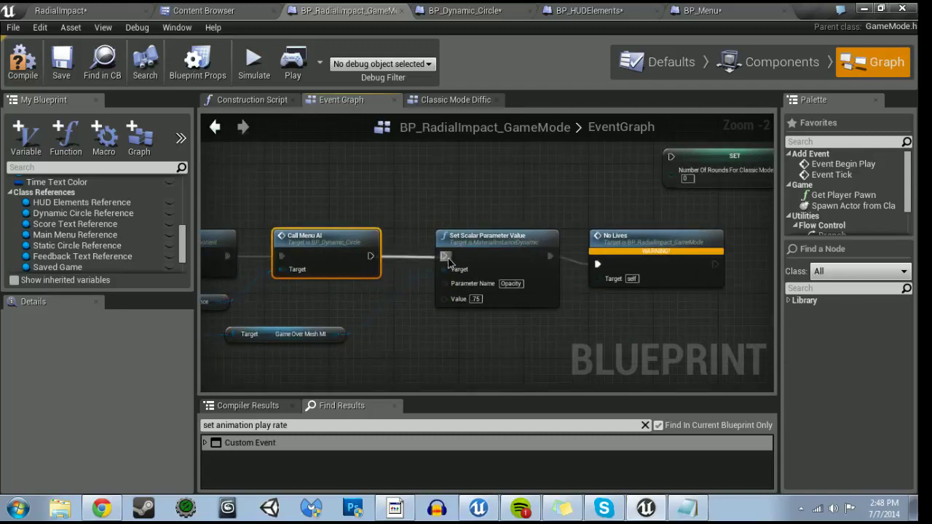
# - Nudge No Lives up and move Call Menu AI with its reference down-right
pyautogui.moveTo(659, 264); pyautogui.dragTo(416, 256, button='right')
pyautogui.moveTo(416, 256); pyautogui.dragTo(434, 248)
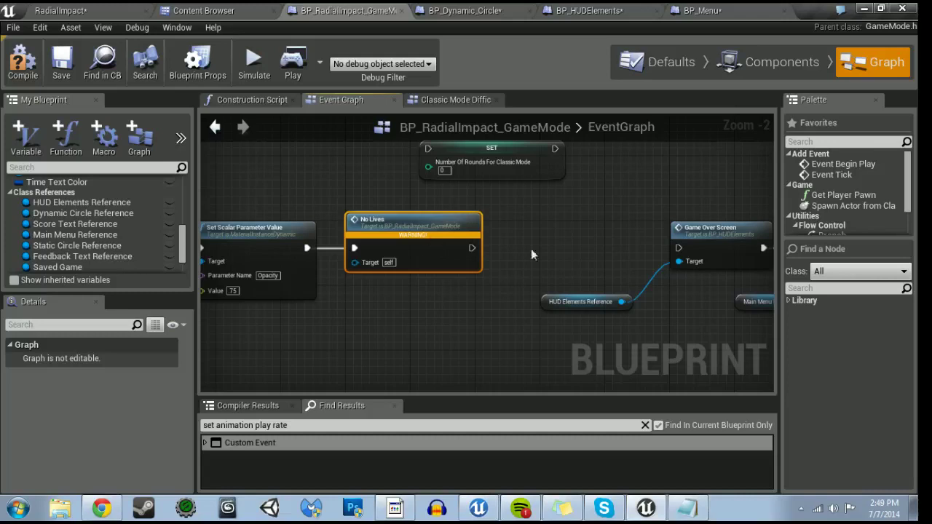
pyautogui.moveTo(545, 248)
pyautogui.mouseDown(button='right')
pyautogui.moveTo(536, 251)
pyautogui.moveTo(774, 243)
pyautogui.mouseUp(button='right')
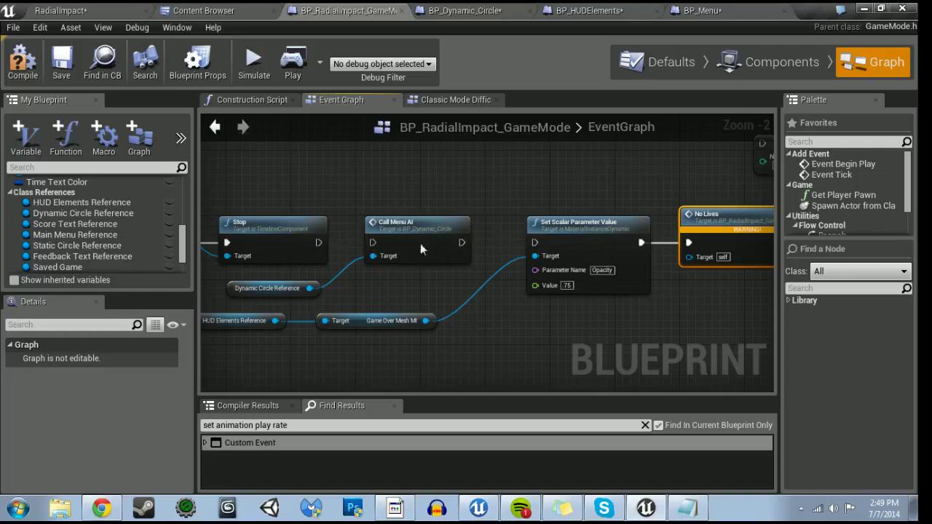
pyautogui.click(430, 256)
pyautogui.keyDown('ctrl'); pyautogui.click(314, 290); pyautogui.keyUp('ctrl')
pyautogui.moveTo(405, 223)
pyautogui.mouseDown()
pyautogui.moveTo(567, 336)
pyautogui.moveTo(575, 328)
pyautogui.mouseUp()
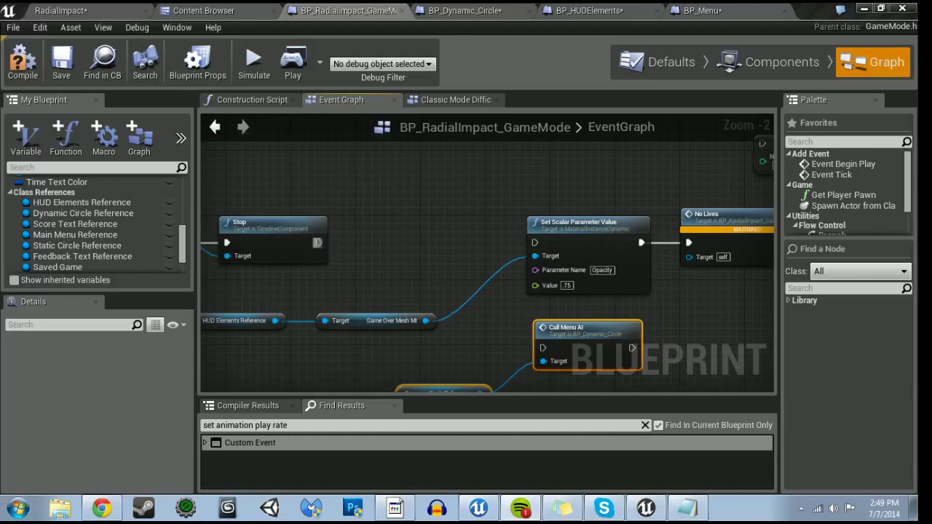
# - Disconnect Game Over Screen from the bIs on Menu setter and reposition Main Menu Reference
pyautogui.moveTo(334, 264)
pyautogui.mouseDown(button='right')
pyautogui.moveTo(364, 266)
pyautogui.moveTo(254, 267)
pyautogui.mouseUp(button='right')
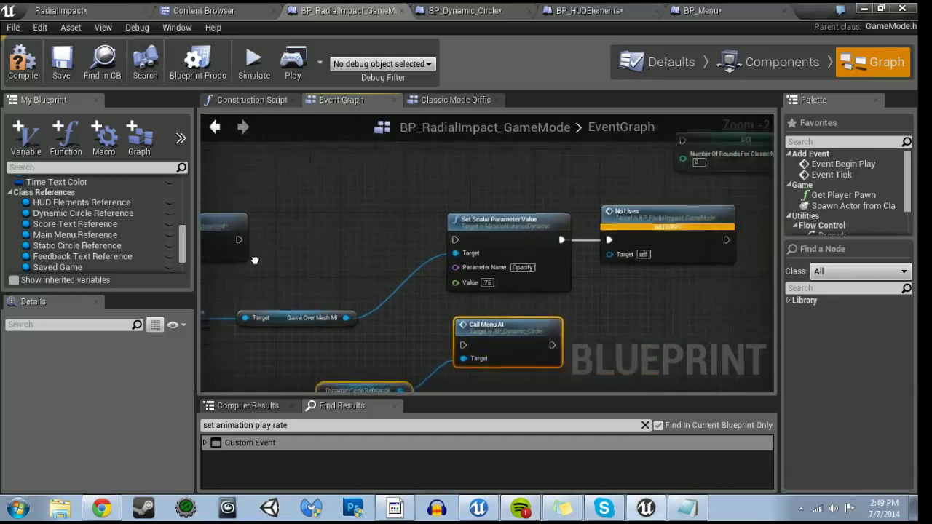
pyautogui.keyDown('alt'); pyautogui.click(420, 222); pyautogui.keyUp('alt')
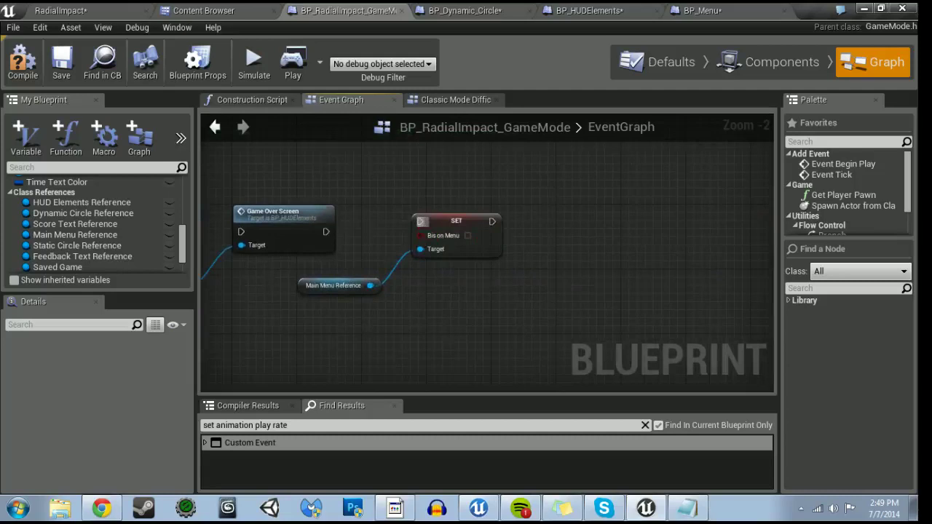
pyautogui.moveTo(372, 291); pyautogui.dragTo(380, 283)
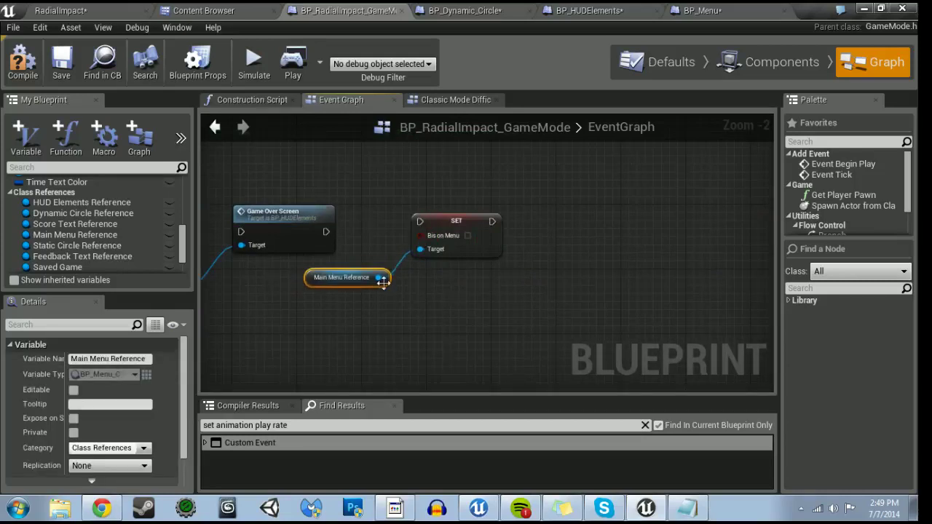
# - Inspect BP_Dynamic_Circle's Set Play Rate node cluster, then move on to BP_HUDElements and BP_Menu
pyautogui.click(486, 8)
pyautogui.scroll(-9, 477, 251)
pyautogui.scroll(-3, 477, 253)
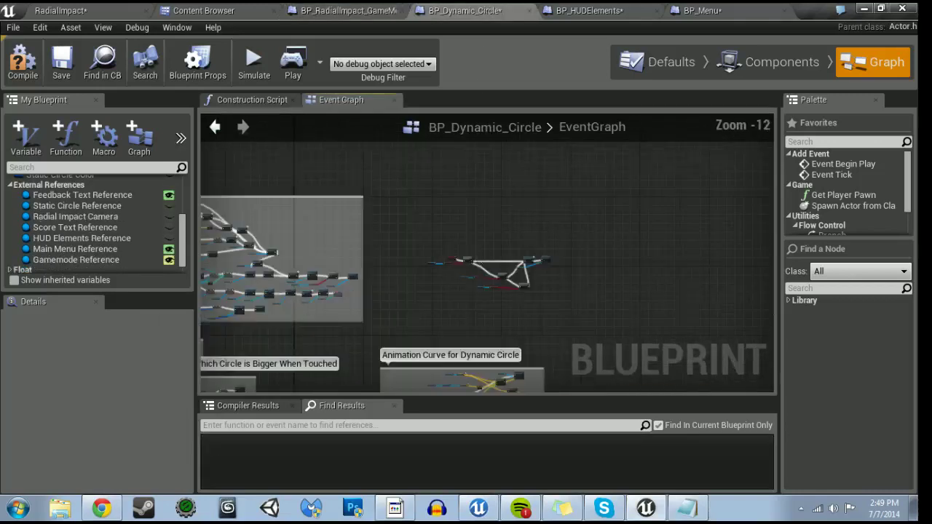
pyautogui.scroll(8, 437, 278)
pyautogui.moveTo(322, 281); pyautogui.dragTo(496, 280, button='right')
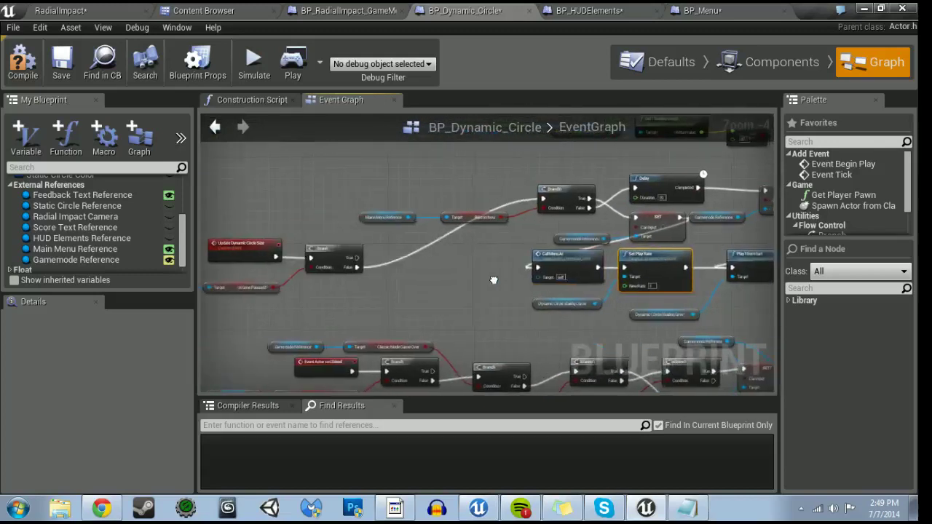
pyautogui.moveTo(496, 280); pyautogui.dragTo(476, 280, button='right')
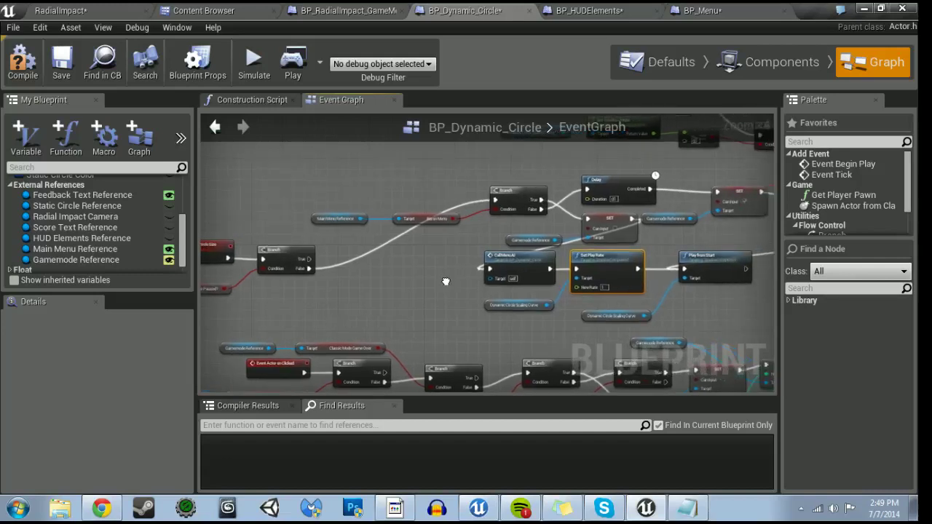
pyautogui.moveTo(476, 280); pyautogui.dragTo(421, 286, button='right')
pyautogui.click(582, 11)
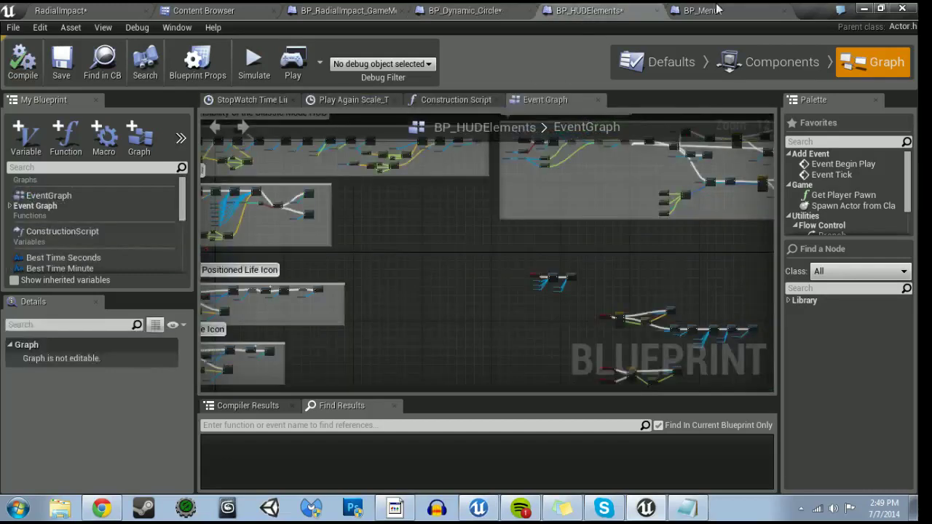
pyautogui.click(717, 10)
# - Wire Game Over Screen into the Bis on Menu setter and move that setter and its reference
pyautogui.click(348, 9)
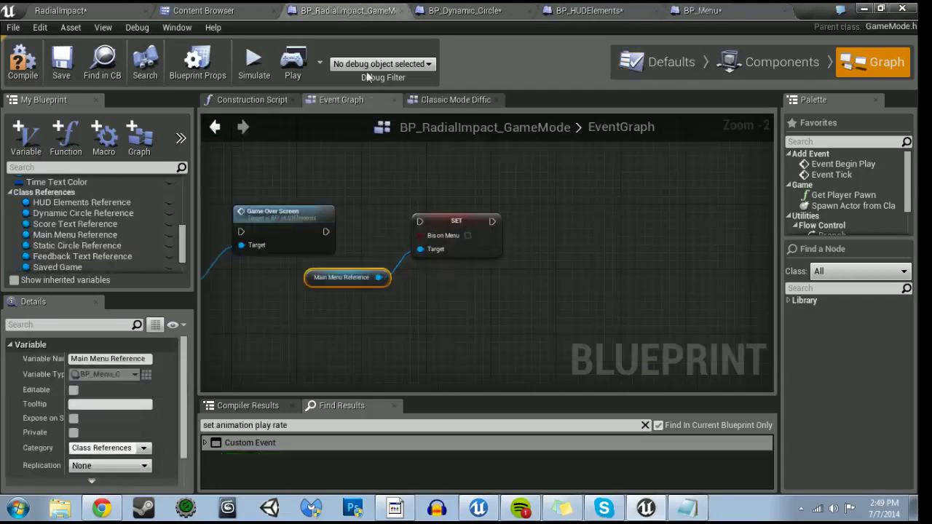
pyautogui.moveTo(414, 297); pyautogui.dragTo(504, 298, button='right')
pyautogui.moveTo(416, 233)
pyautogui.mouseDown()
pyautogui.moveTo(540, 235)
pyautogui.moveTo(501, 235)
pyautogui.mouseUp()
pyautogui.keyDown('ctrl'); pyautogui.click(540, 226); pyautogui.keyUp('ctrl')
pyautogui.moveTo(502, 241)
pyautogui.mouseDown(button='right')
pyautogui.moveTo(452, 306)
pyautogui.moveTo(675, 298)
pyautogui.moveTo(769, 247)
pyautogui.mouseUp(button='right')
# - Place the Number Of Rounds setter after No Lives, wiring No Lives → setter → Game Over Screen
pyautogui.moveTo(426, 354)
pyautogui.mouseDown()
pyautogui.moveTo(541, 301)
pyautogui.moveTo(389, 199)
pyautogui.mouseUp()
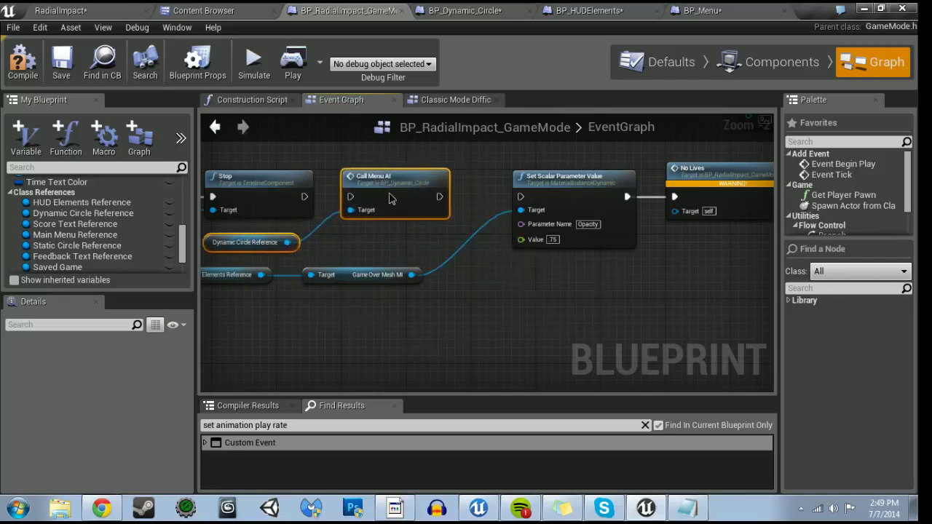
pyautogui.click(310, 196)
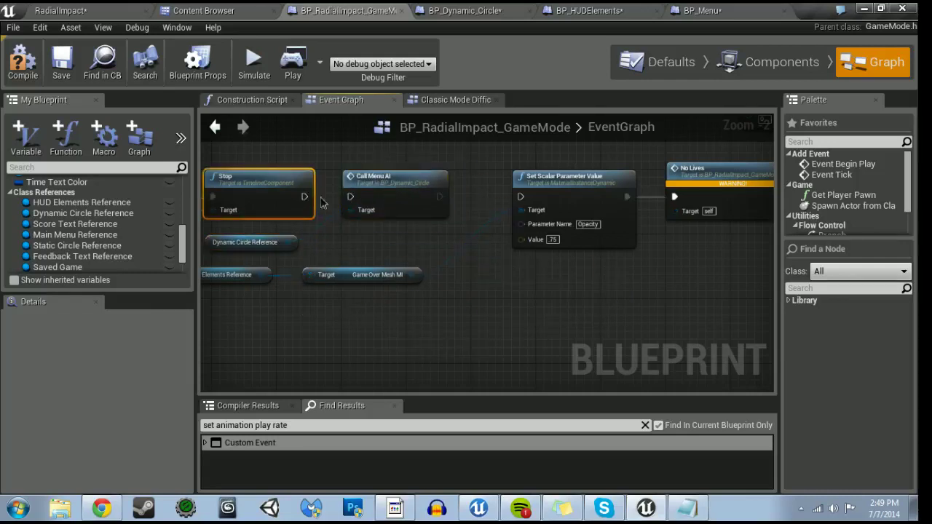
pyautogui.moveTo(389, 214); pyautogui.dragTo(260, 340, button='right')
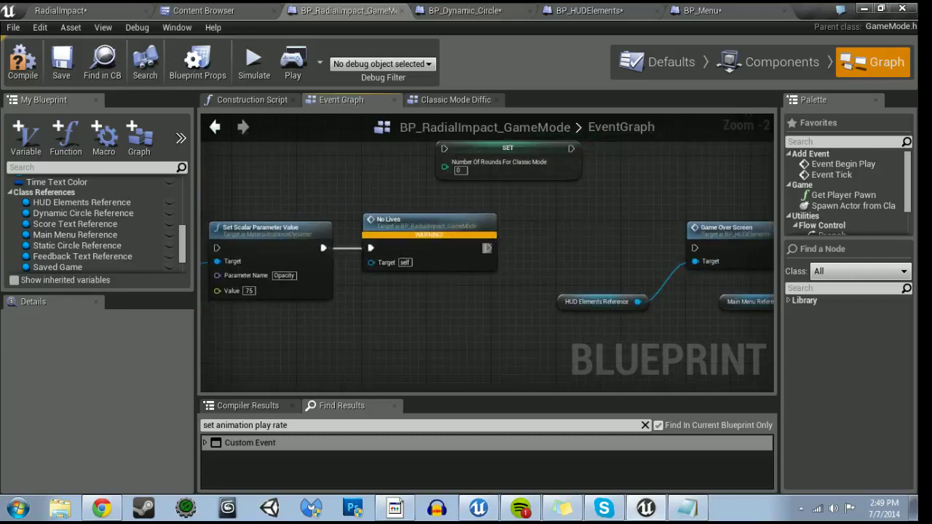
pyautogui.moveTo(537, 212); pyautogui.dragTo(399, 231, button='right')
pyautogui.moveTo(412, 194)
pyautogui.mouseDown()
pyautogui.moveTo(508, 264)
pyautogui.moveTo(494, 281)
pyautogui.mouseUp()
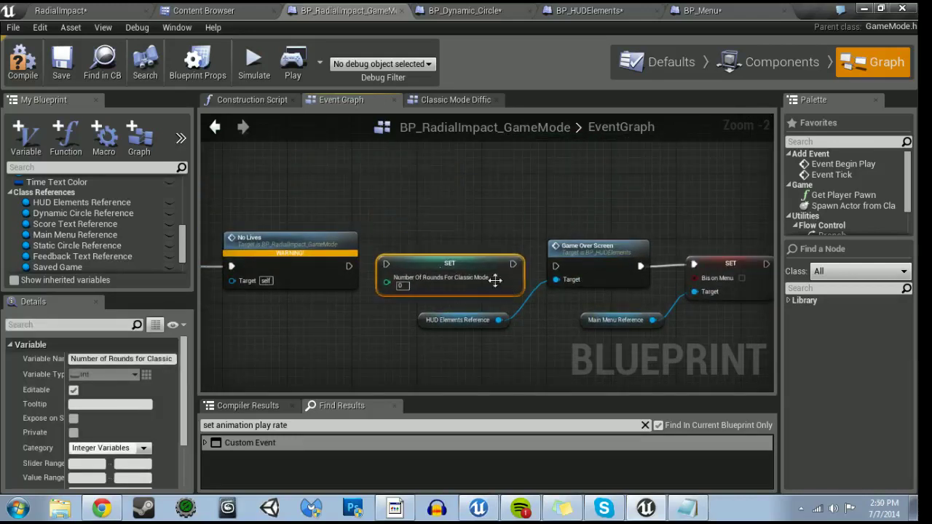
pyautogui.moveTo(349, 266); pyautogui.dragTo(385, 264)
pyautogui.moveTo(512, 264); pyautogui.dragTo(555, 266)
# - Select the lower row of game-over nodes near Set Scalar Parameter Value
pyautogui.moveTo(333, 345); pyautogui.dragTo(765, 342, button='right')
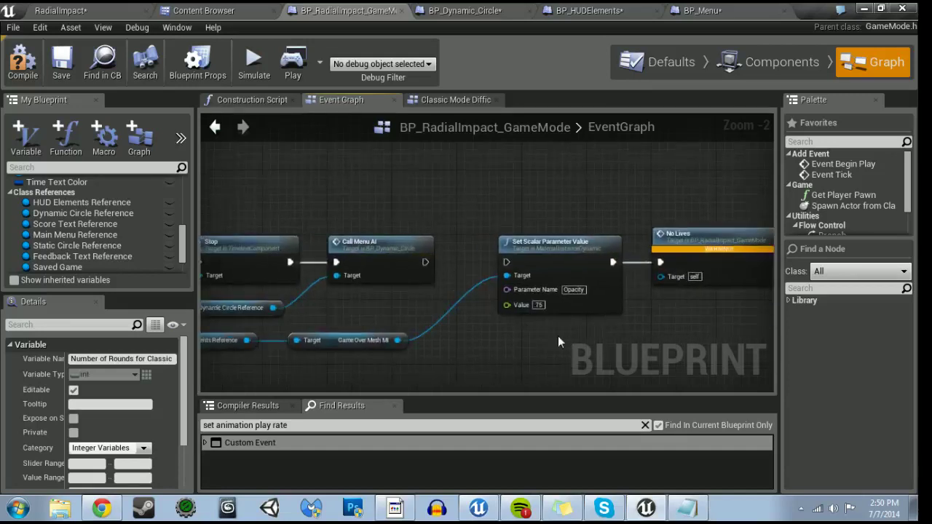
pyautogui.scroll(-3, 557, 335)
pyautogui.scroll(1, 446, 303)
pyautogui.scroll(1, 445, 309)
pyautogui.scroll(-4, 444, 309)
pyautogui.moveTo(309, 306); pyautogui.dragTo(415, 324)
pyautogui.keyDown('shift'); pyautogui.click(485, 282); pyautogui.keyUp('shift')
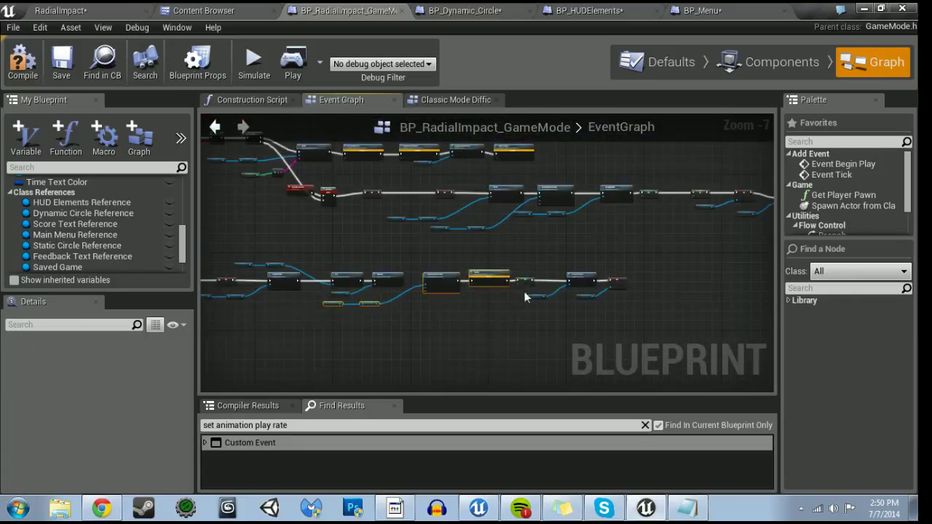
# - Shift the Number Of Rounds setter and game-over nodes right, leaving a gap after Call Menu AI
pyautogui.scroll(2, 526, 296)
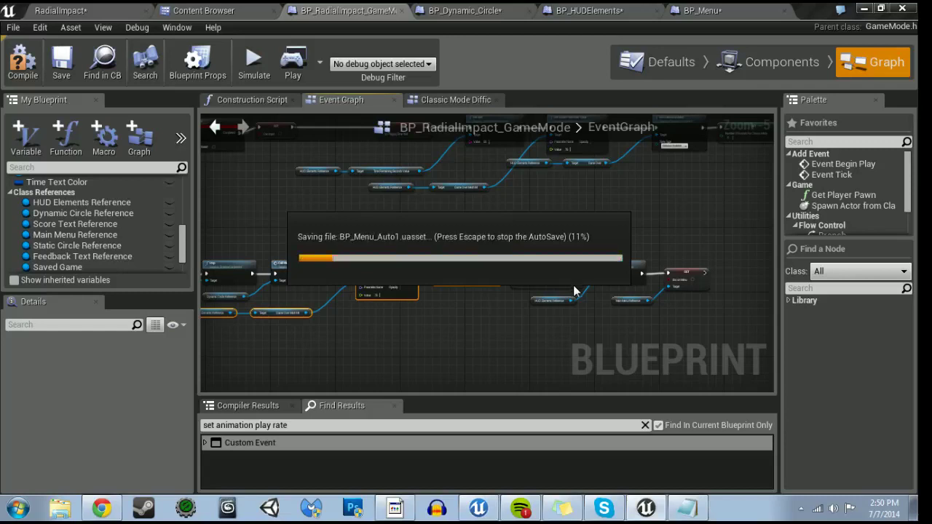
pyautogui.moveTo(587, 323); pyautogui.dragTo(504, 324, button='right')
pyautogui.scroll(2, 504, 324)
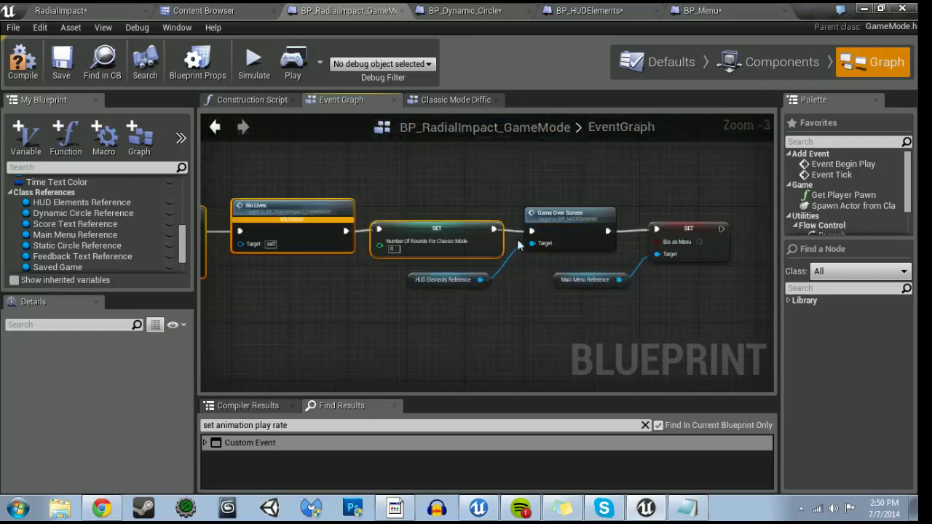
pyautogui.click(697, 255)
pyautogui.keyDown('ctrl'); pyautogui.click(610, 284); pyautogui.keyUp('ctrl')
pyautogui.moveTo(470, 286); pyautogui.dragTo(507, 248, button='right')
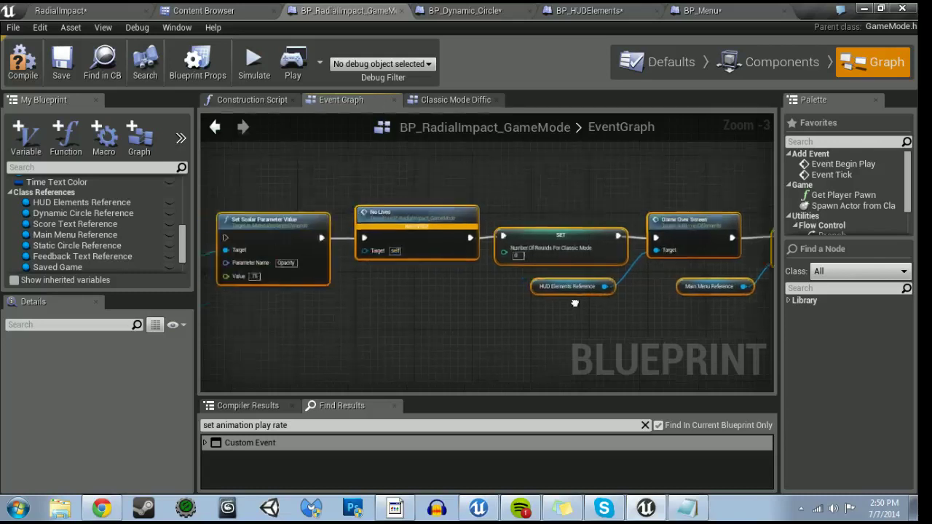
pyautogui.moveTo(508, 249); pyautogui.dragTo(588, 248)
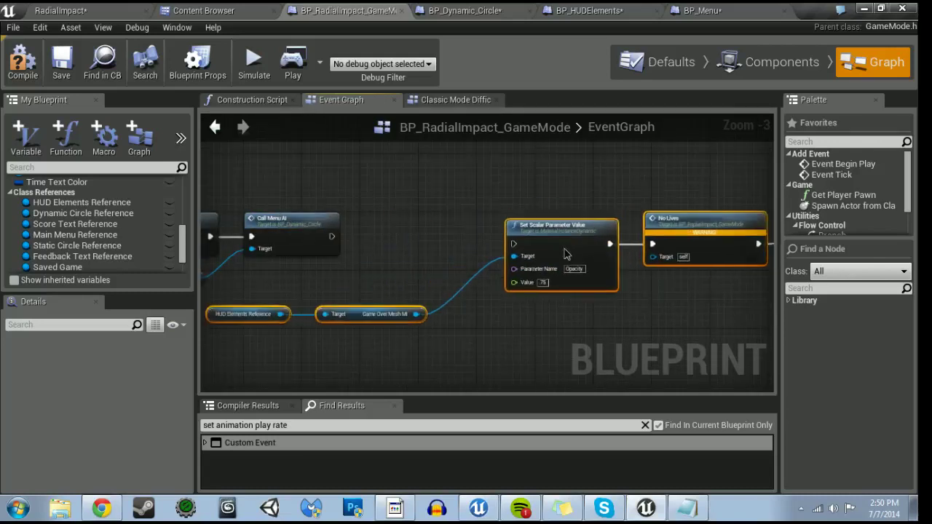
pyautogui.moveTo(401, 247); pyautogui.dragTo(490, 257, button='right')
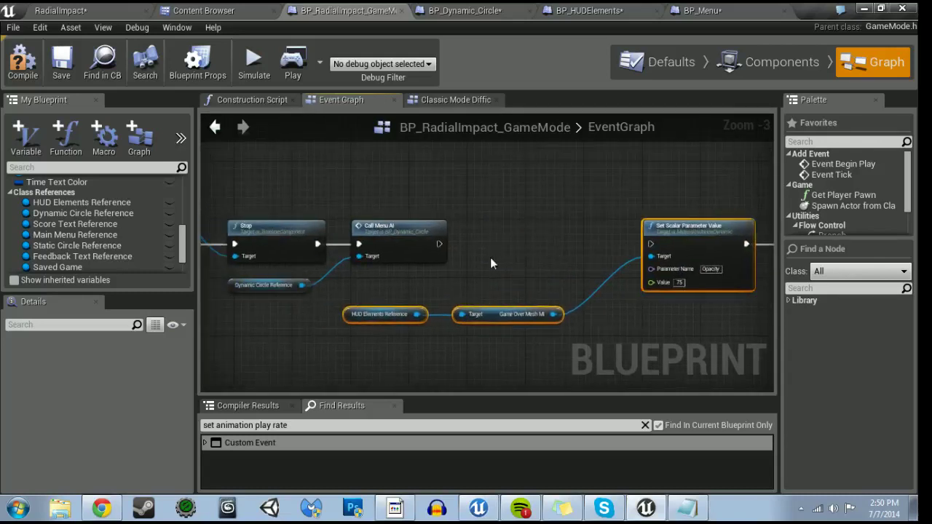
pyautogui.scroll(1, 490, 258)
pyautogui.click(121, 247)
# - Try a Feedback Text Reference getter with a 'change' action search, then dismiss it
pyautogui.click(120, 257)
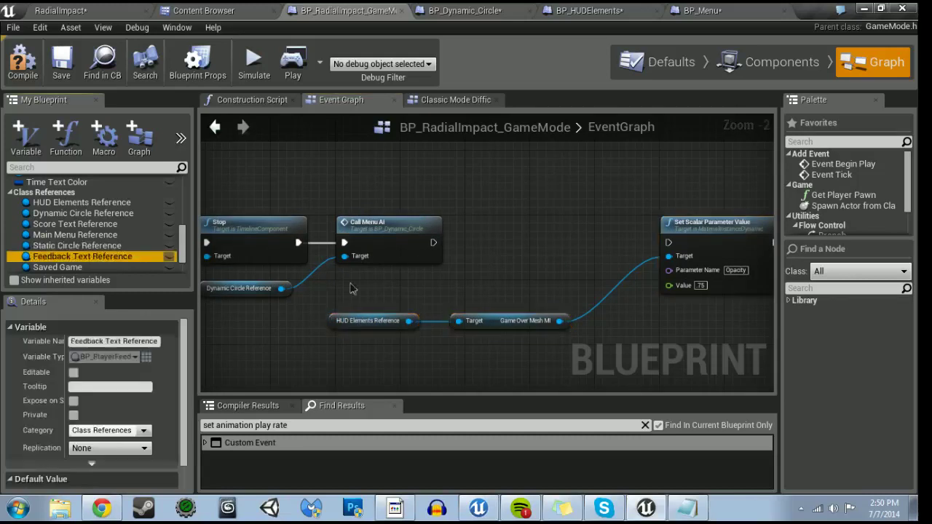
pyautogui.moveTo(425, 291); pyautogui.dragTo(489, 275)
pyautogui.write('change')
pyautogui.press('BackSpace')
pyautogui.press('BackSpace')
pyautogui.press('BackSpace')
pyautogui.press('BackSpace')
pyautogui.press('BackSpace')
pyautogui.press('BackSpace')
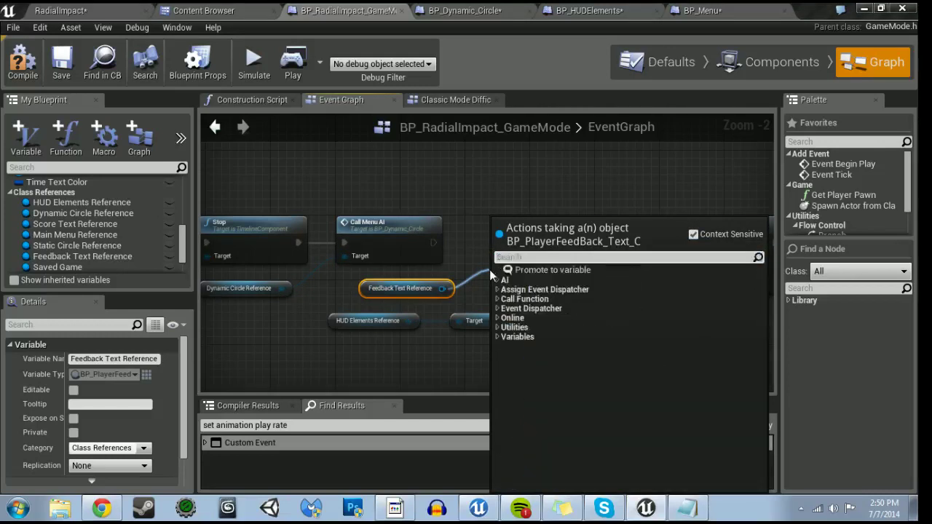
pyautogui.click(348, 289)
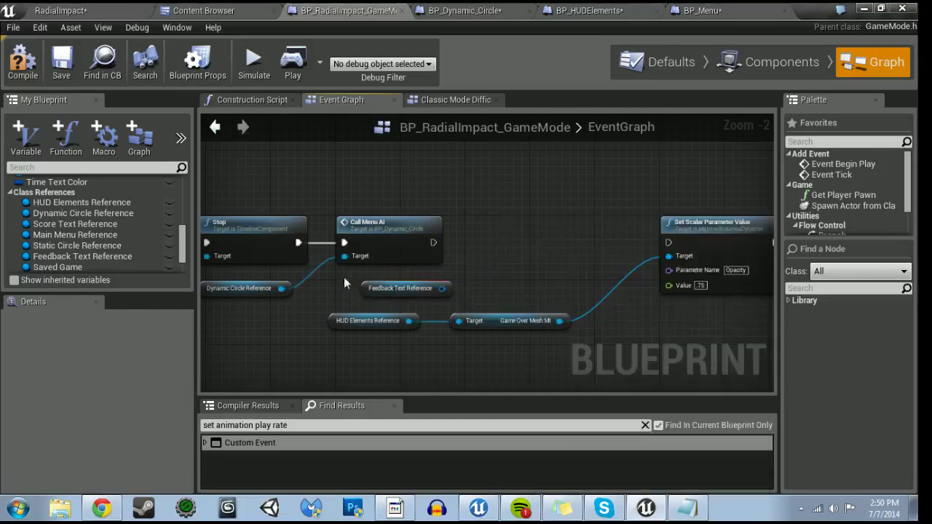
# - Add Change Color on a Static Circle Reference, wired between Call Menu AI and Set Scalar Parameter Value
pyautogui.click(67, 246)
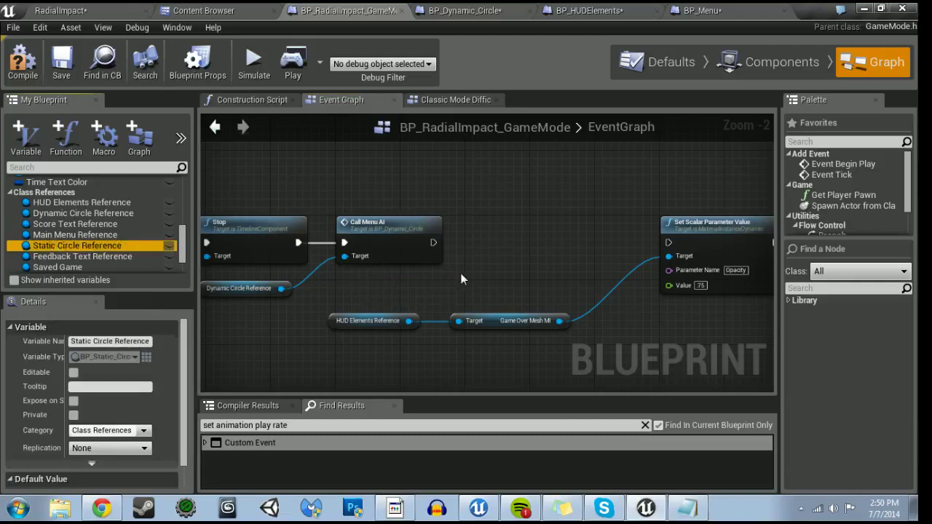
pyautogui.keyDown('ctrl'); pyautogui.moveTo(451, 283); pyautogui.dragTo(452, 282); pyautogui.keyUp('ctrl')
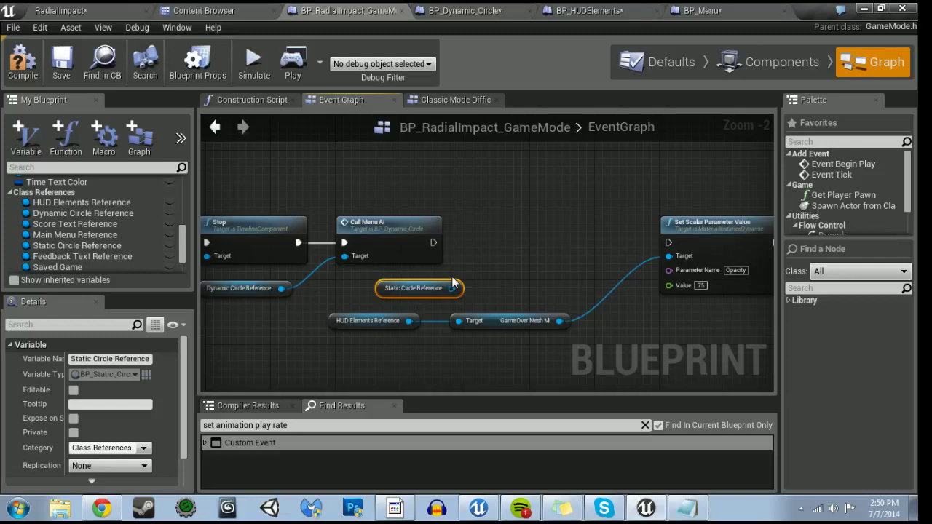
pyautogui.moveTo(453, 288); pyautogui.dragTo(516, 257)
pyautogui.write('change')
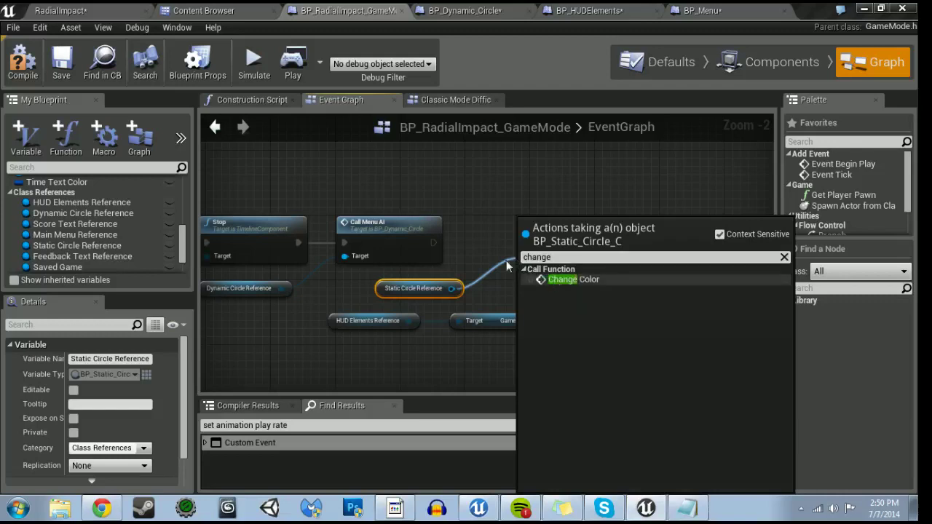
pyautogui.press('Return')
pyautogui.moveTo(432, 243)
pyautogui.mouseDown()
pyautogui.moveTo(521, 283)
pyautogui.moveTo(513, 241)
pyautogui.mouseUp()
pyautogui.moveTo(413, 288); pyautogui.dragTo(386, 288)
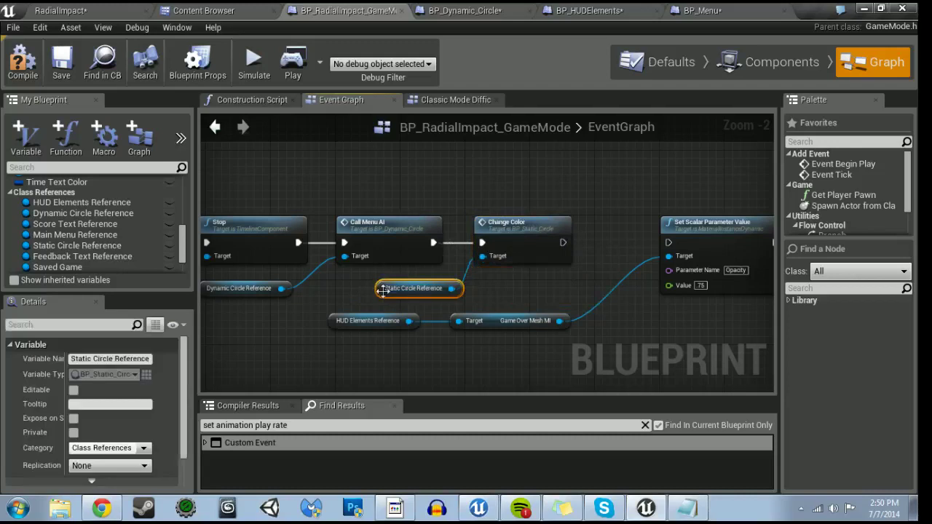
pyautogui.moveTo(562, 242); pyautogui.dragTo(669, 243)
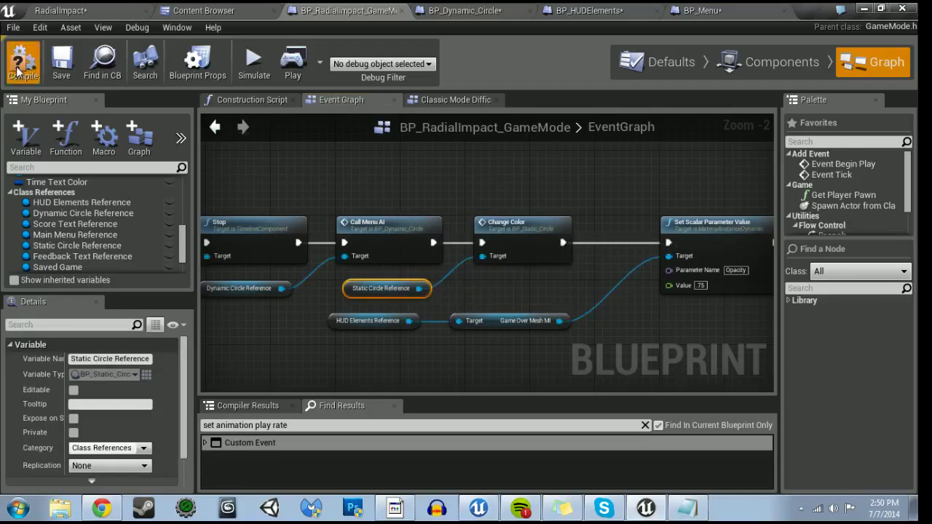
# - Start Classic Mode and tap the ring six times until all lives are lost, then close the preview
pyautogui.click(97, 9)
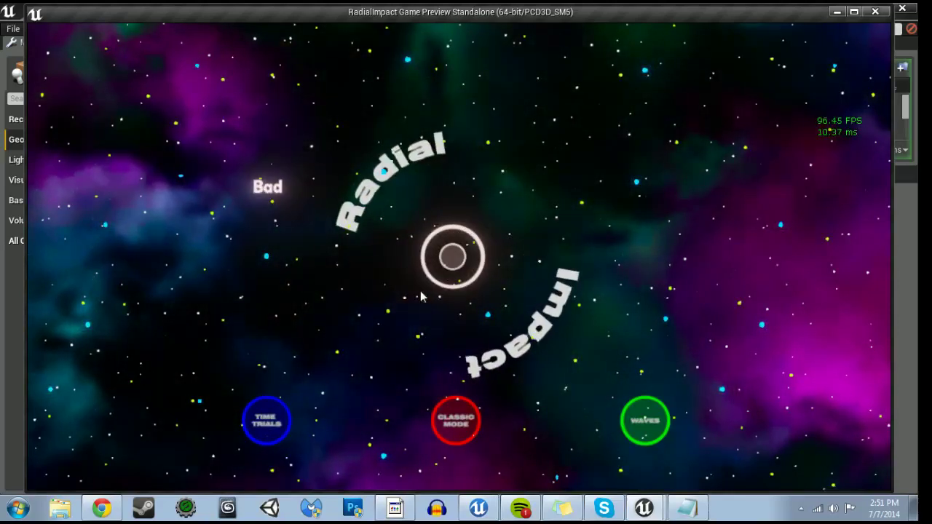
pyautogui.click(457, 420)
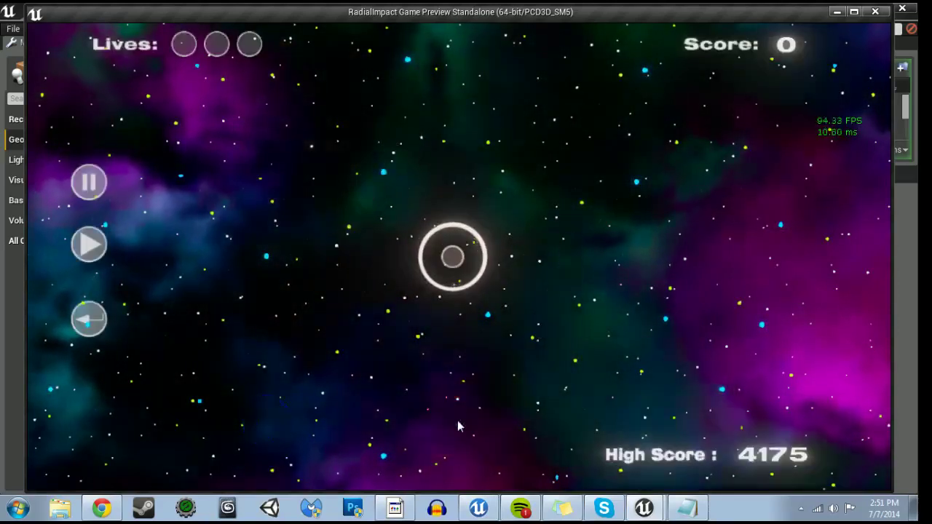
pyautogui.click(452, 253)
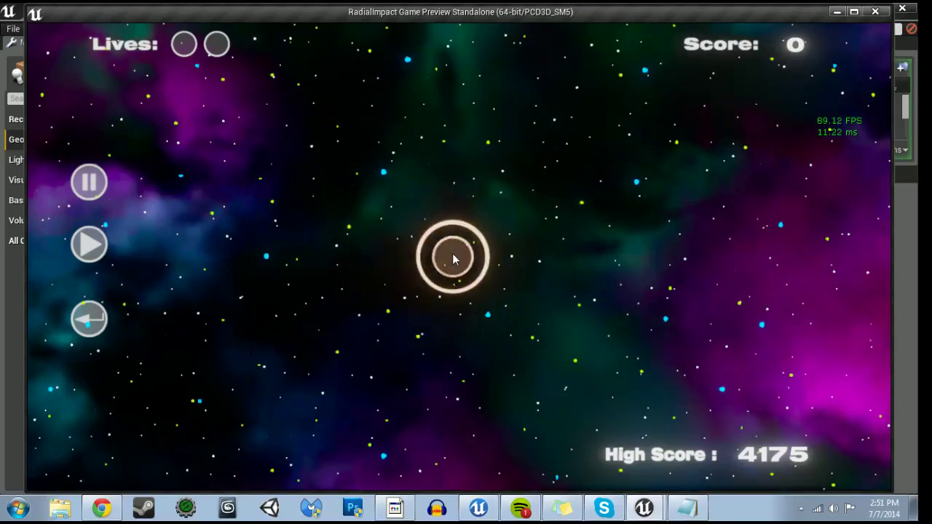
pyautogui.click(452, 257)
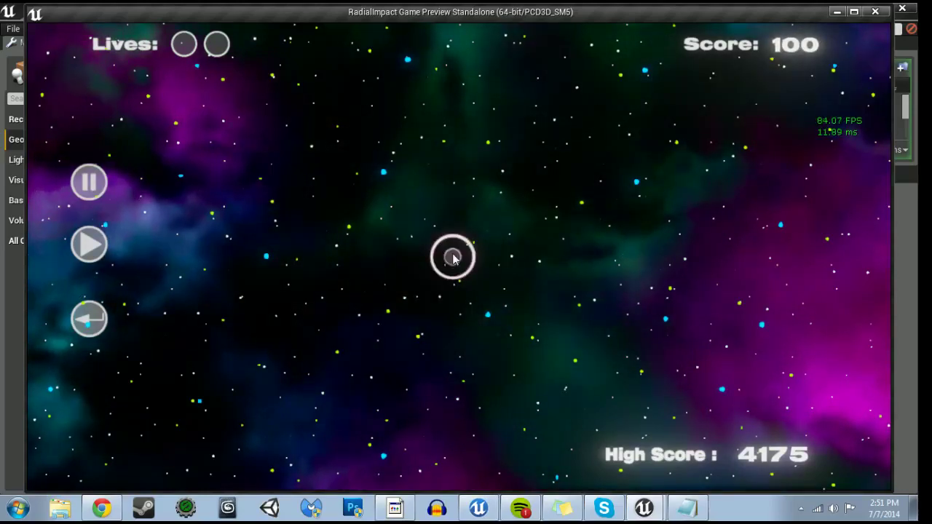
pyautogui.click(452, 254)
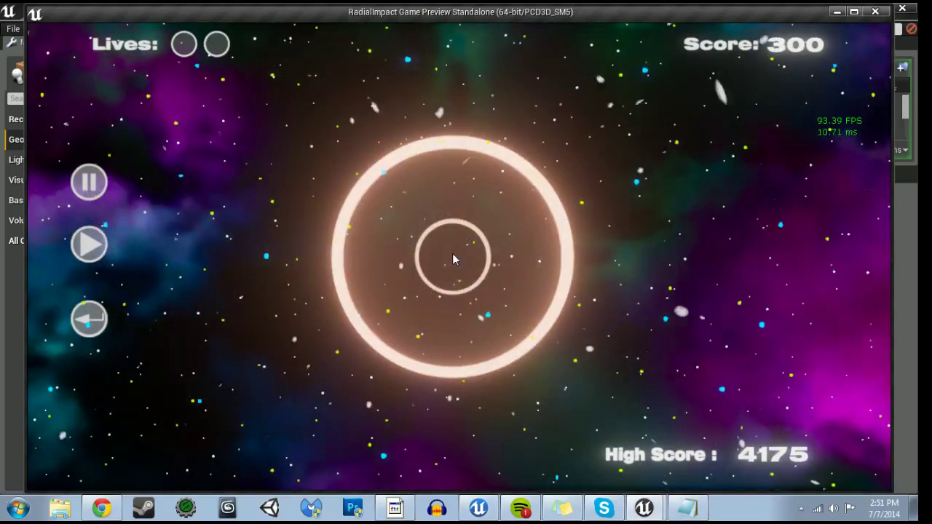
pyautogui.click(452, 255)
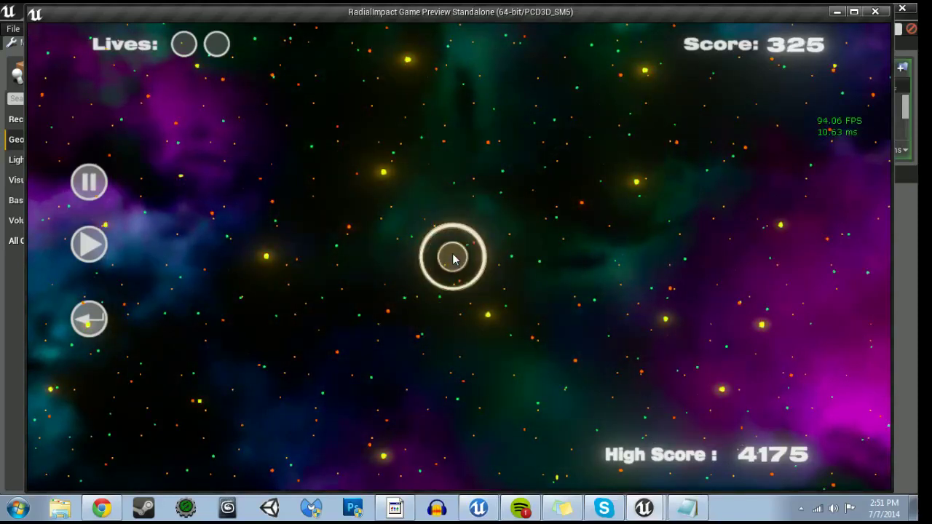
pyautogui.click(452, 256)
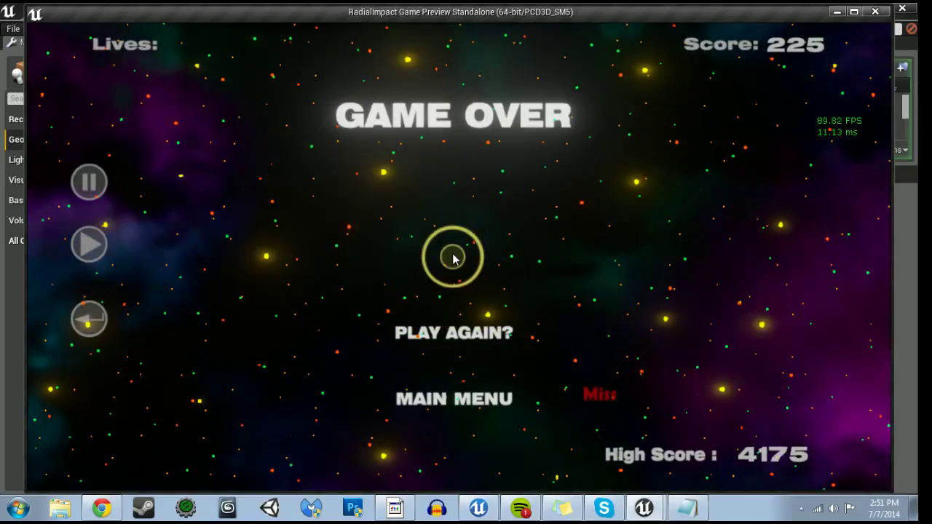
pyautogui.click(452, 258)
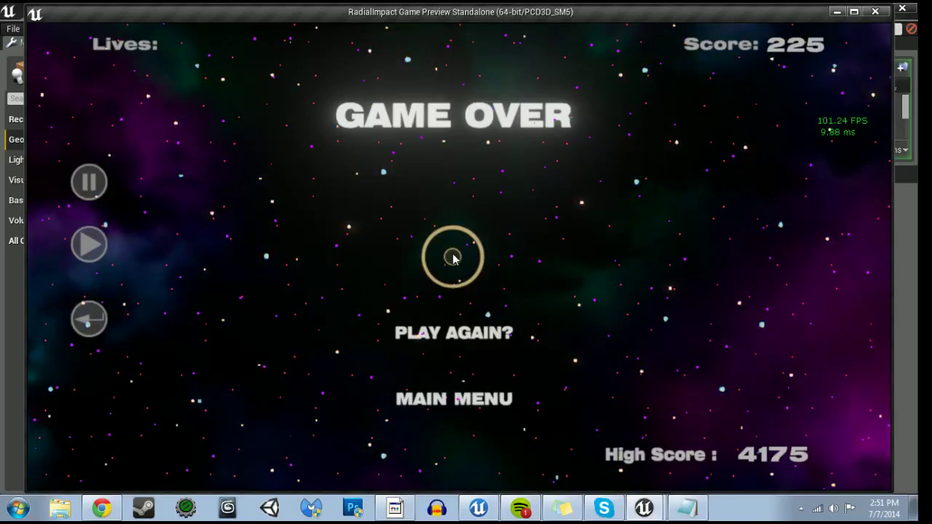
pyautogui.click(875, 13)
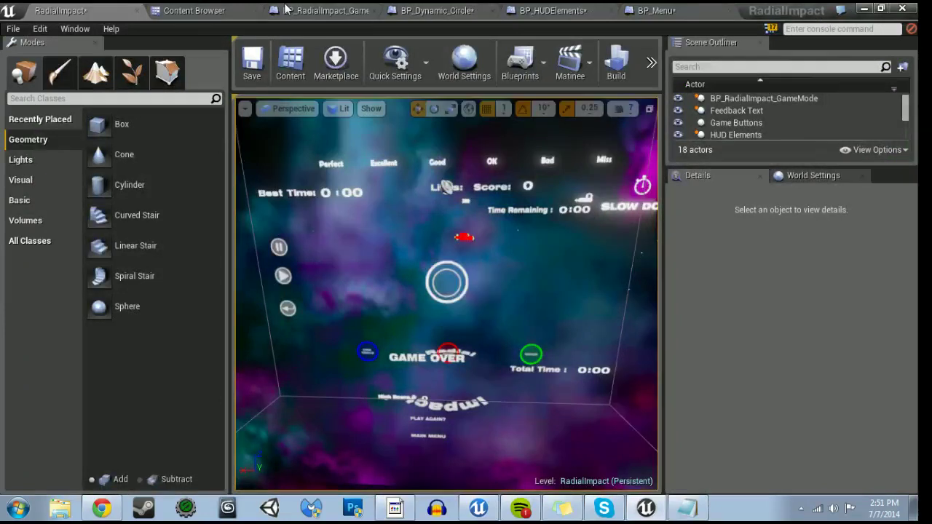
# - Remove Call Menu AI and its Dynamic Circle Reference from after Stop, wiring Stop straight to Change Color
pyautogui.click(287, 8)
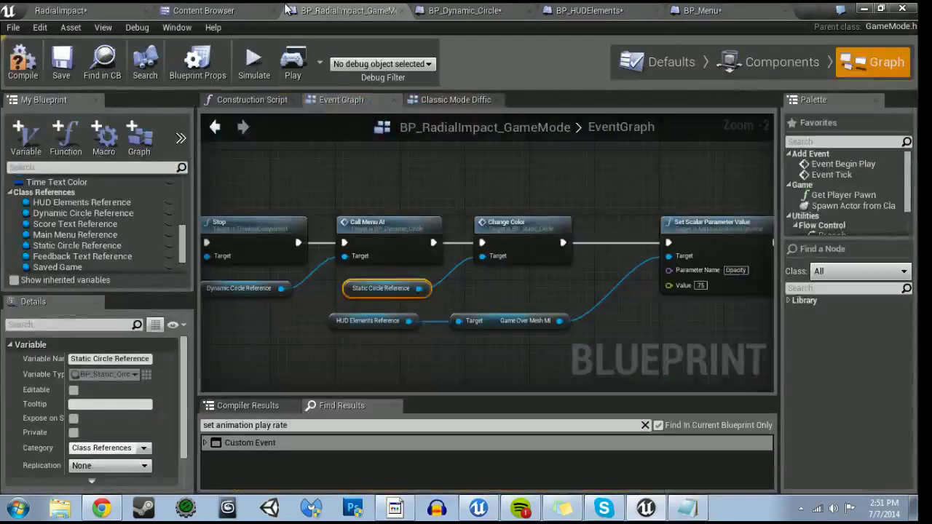
pyautogui.keyDown('alt'); pyautogui.click(345, 247); pyautogui.keyUp('alt')
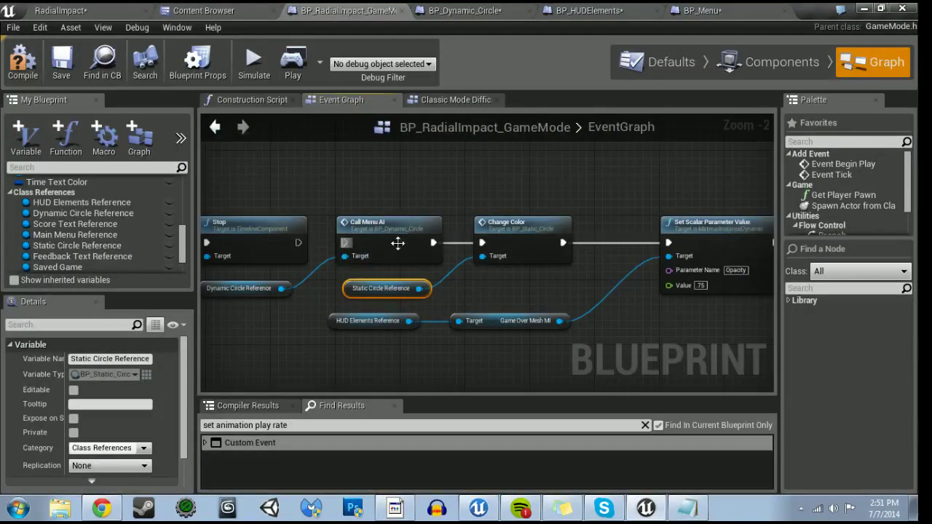
pyautogui.click(439, 244)
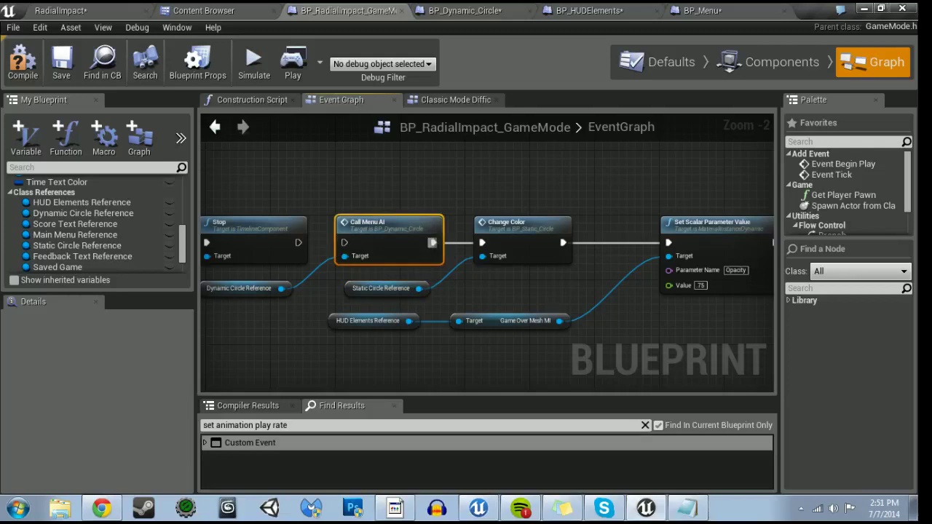
pyautogui.click(272, 294)
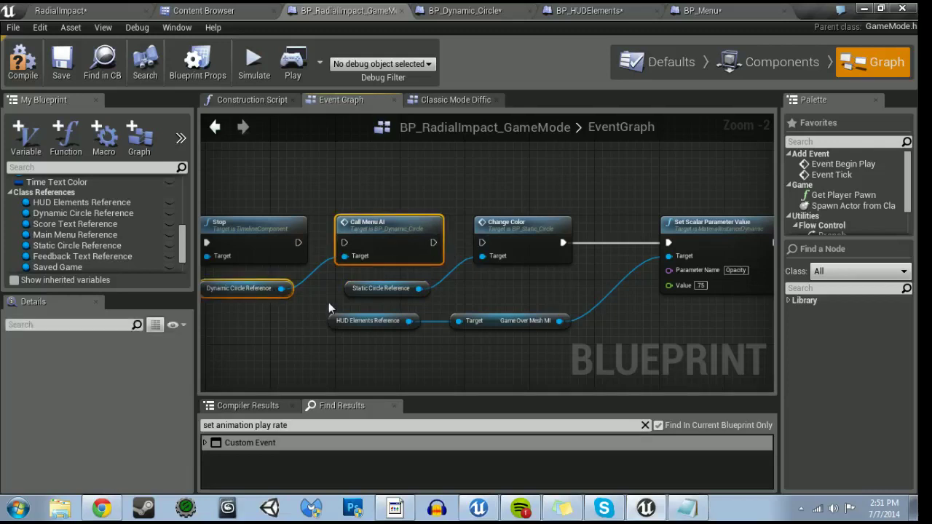
pyautogui.press('Delete')
pyautogui.moveTo(299, 242); pyautogui.dragTo(481, 243)
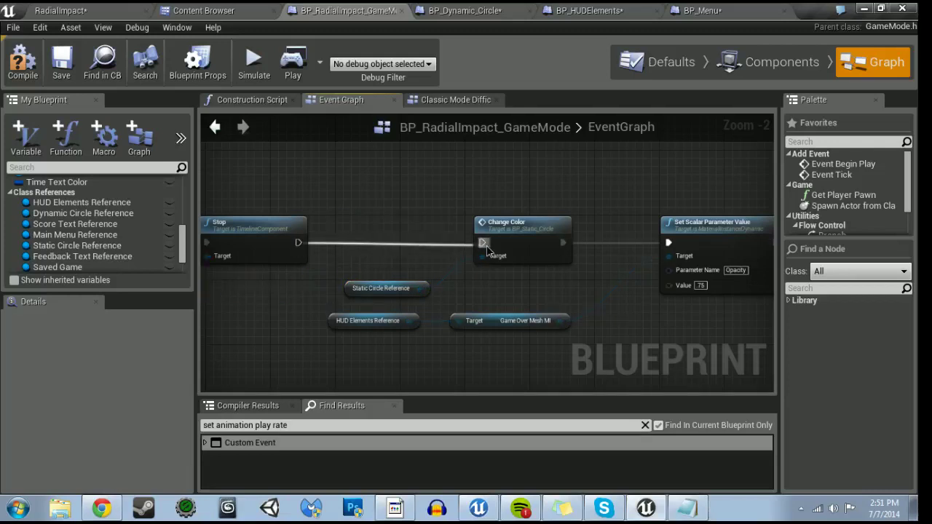
# - Paste the Call Menu AI nodes after the game-over chain and wire SET Is on Menu into them
pyautogui.scroll(-2, 432, 290)
pyautogui.scroll(-2, 432, 291)
pyautogui.moveTo(371, 248)
pyautogui.mouseDown()
pyautogui.moveTo(685, 302)
pyautogui.moveTo(659, 284)
pyautogui.mouseUp()
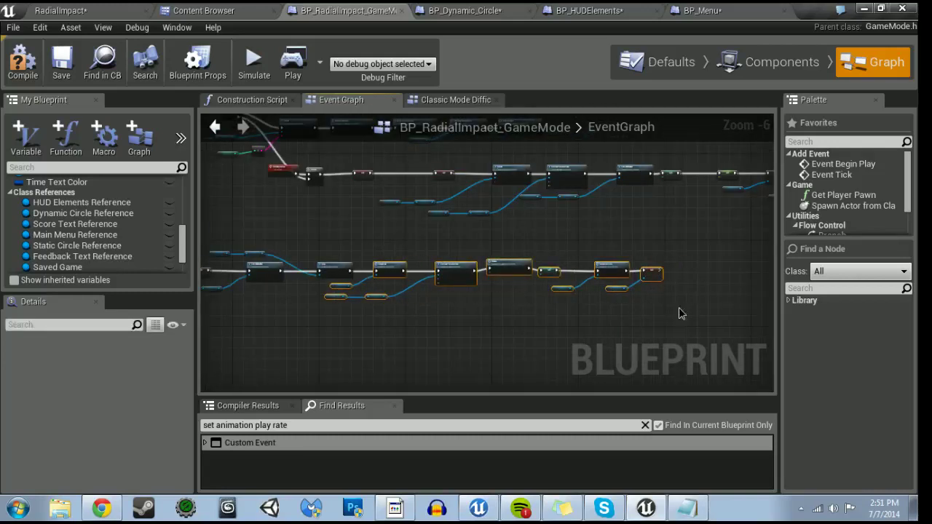
pyautogui.scroll(3, 683, 314)
pyautogui.click(523, 281)
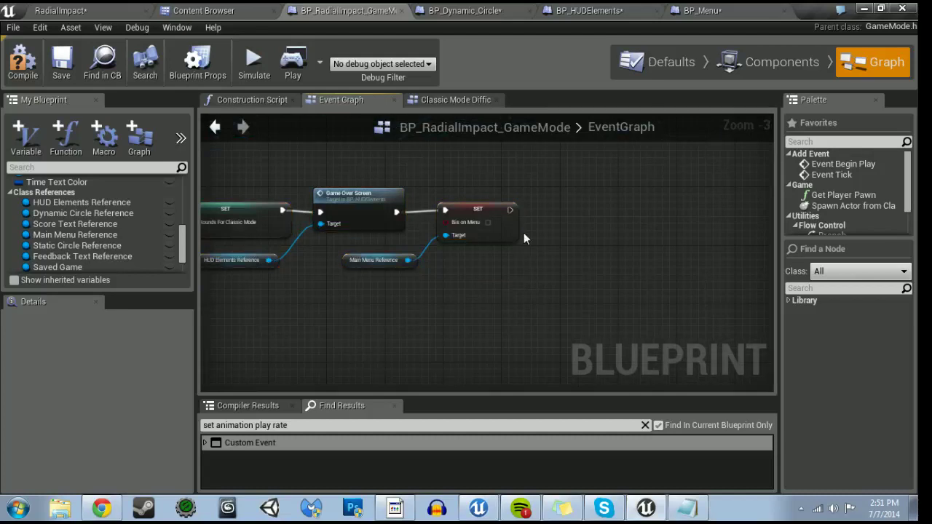
pyautogui.hotkey('ctrl', 'v')
pyautogui.moveTo(510, 209)
pyautogui.mouseDown()
pyautogui.moveTo(589, 277)
pyautogui.moveTo(602, 214)
pyautogui.mouseUp()
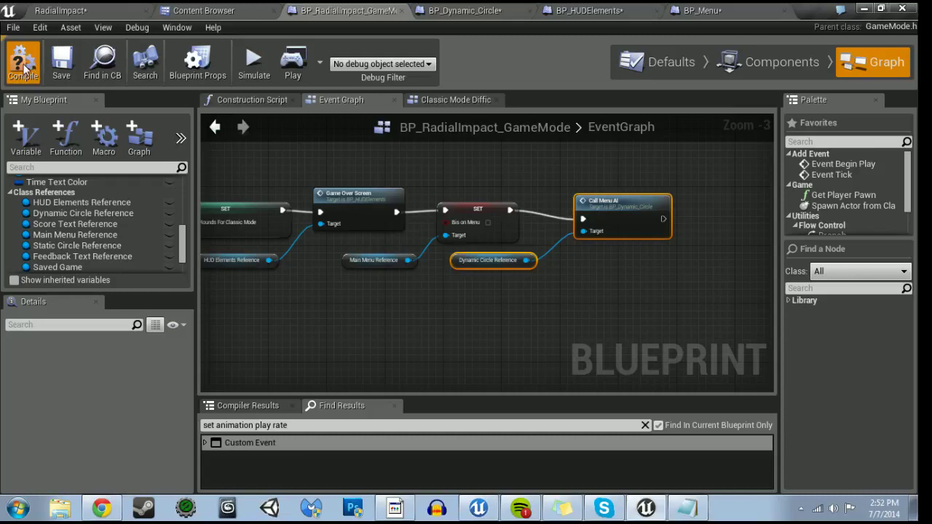
# - Compile BP_RadialImpact_GameMode and save all modified assets with Ctrl+Shift+S
pyautogui.click(24, 67)
pyautogui.click(73, 10)
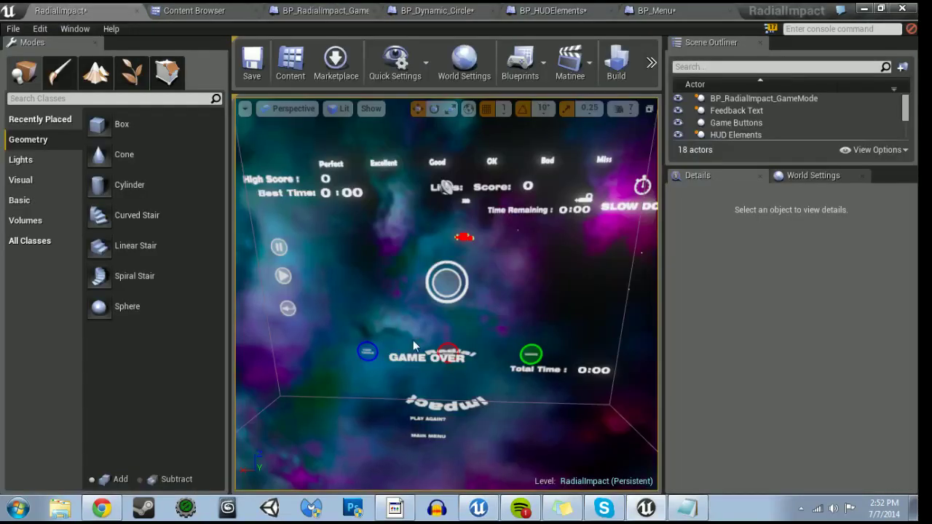
pyautogui.hotkey('ctrl', 'shift', 's')
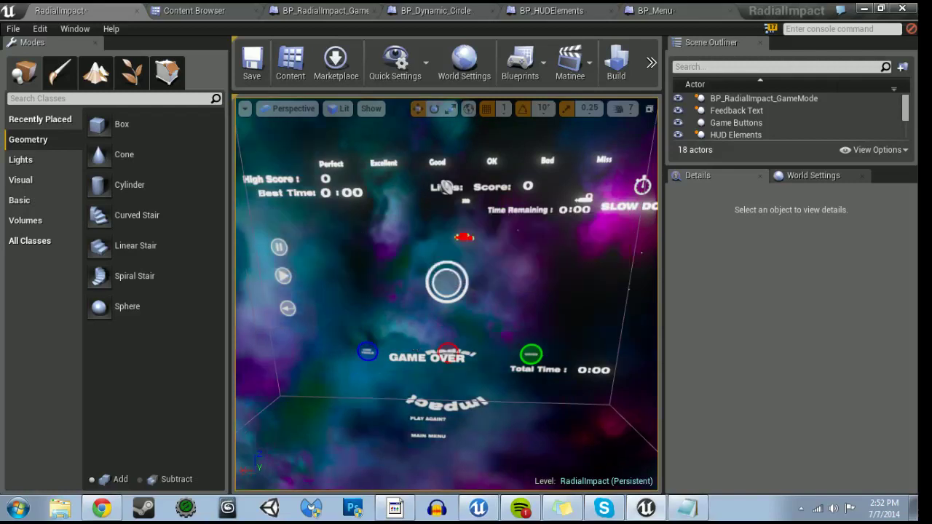
pyautogui.moveTo(413, 340); pyautogui.dragTo(422, 349, button='right')
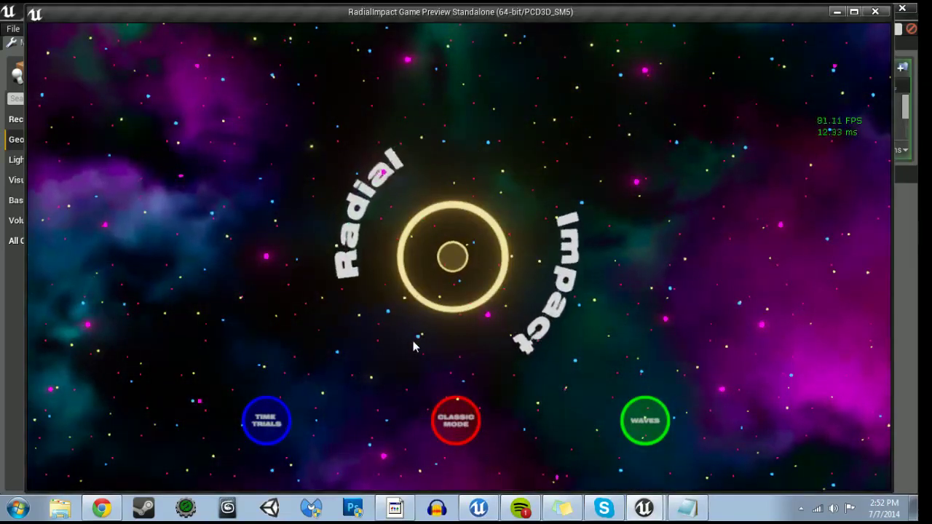
# - Tap the main-menu ring four times to test its response
pyautogui.click(412, 346)
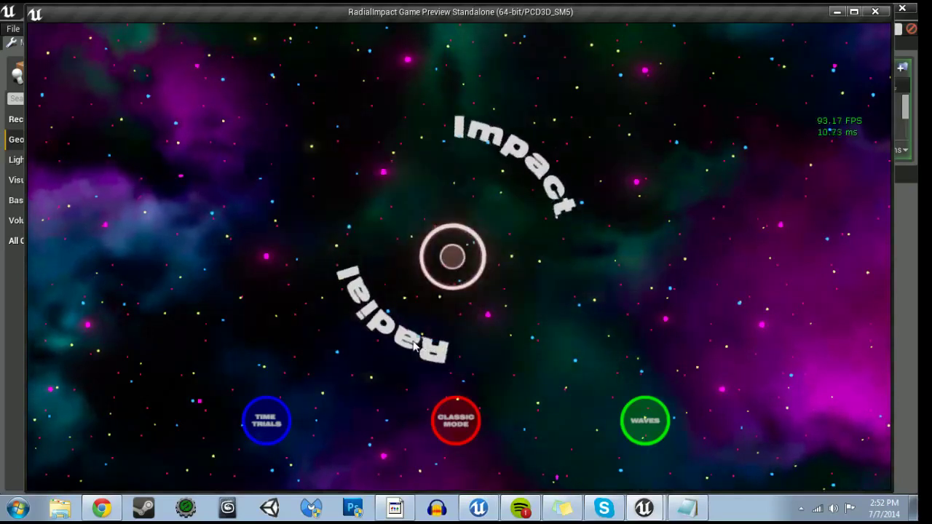
pyautogui.click(413, 346)
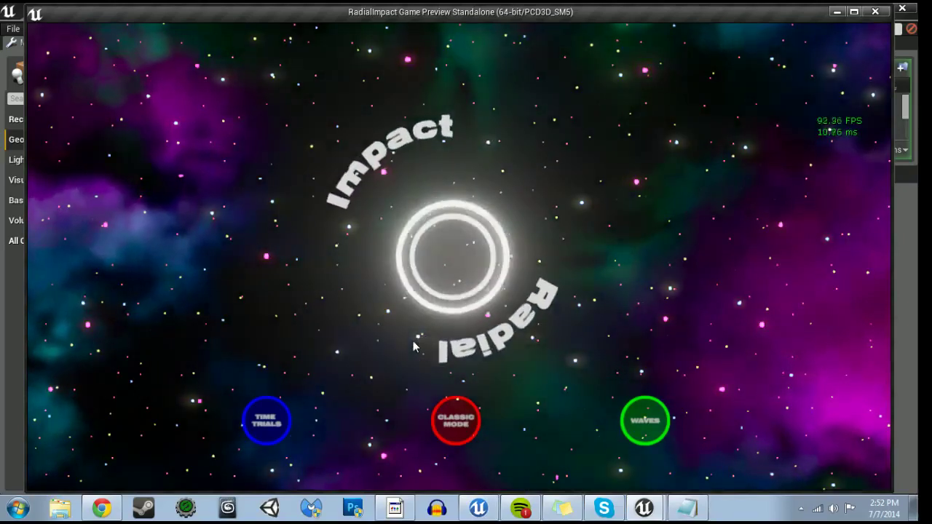
pyautogui.click(412, 347)
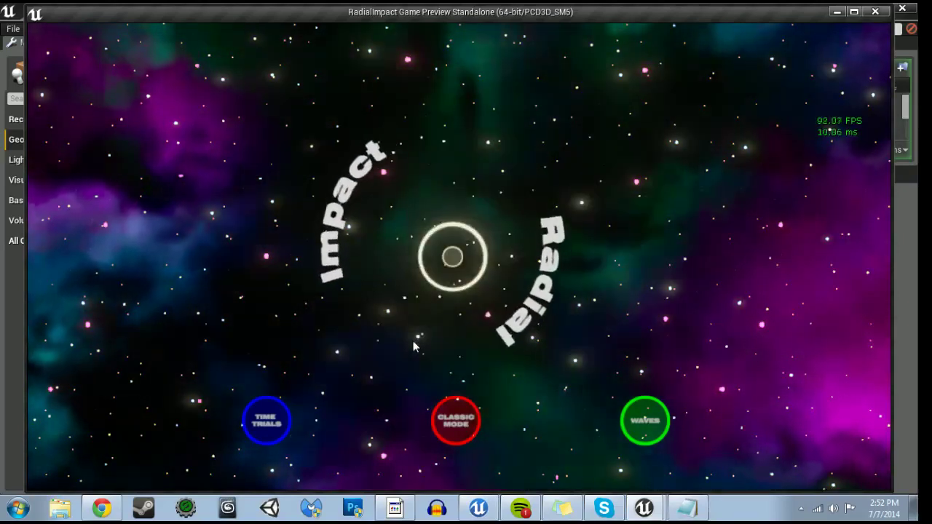
pyautogui.click(413, 342)
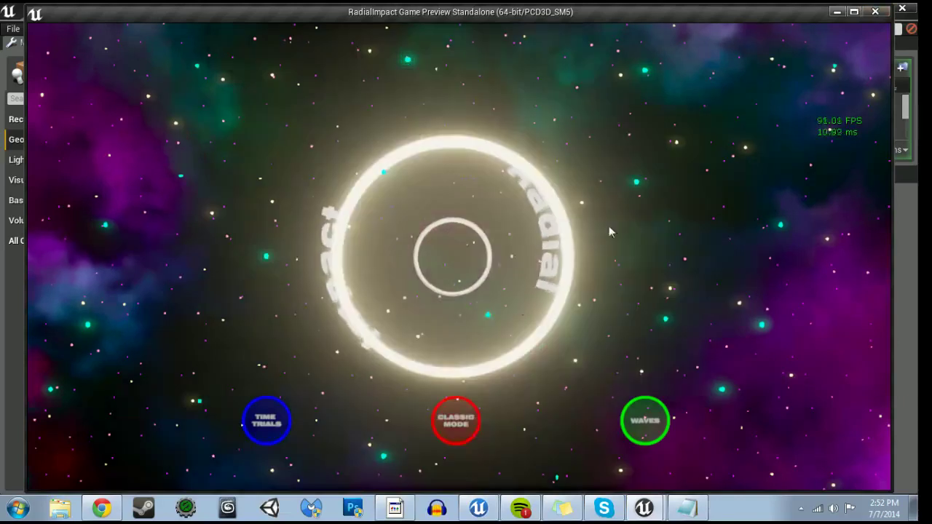
# - Play a first Classic Mode round to game over and return to the main menu
pyautogui.click(456, 420)
pyautogui.click(452, 263)
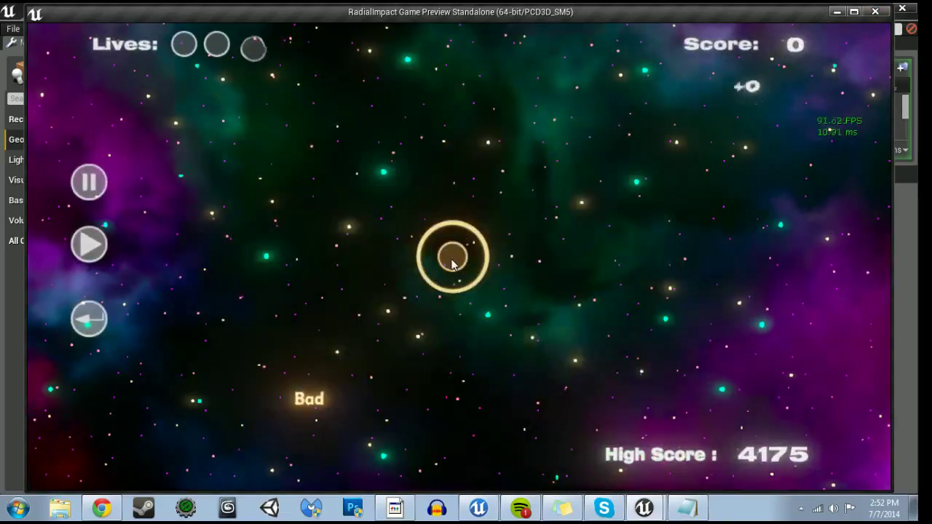
pyautogui.click(452, 263)
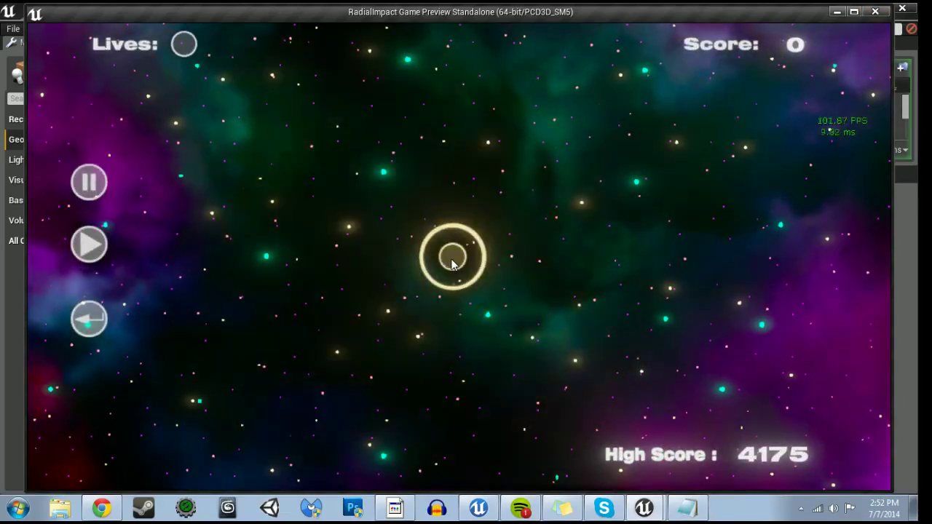
pyautogui.click(452, 264)
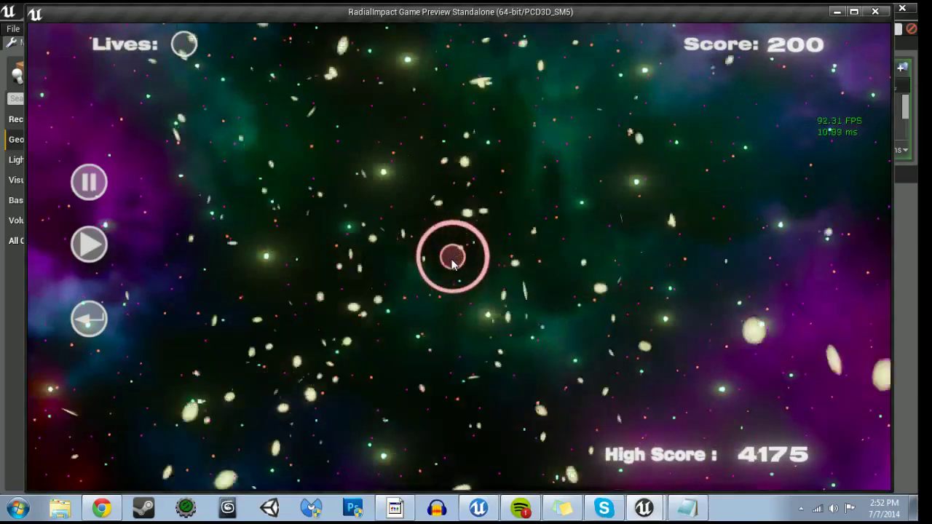
pyautogui.click(451, 261)
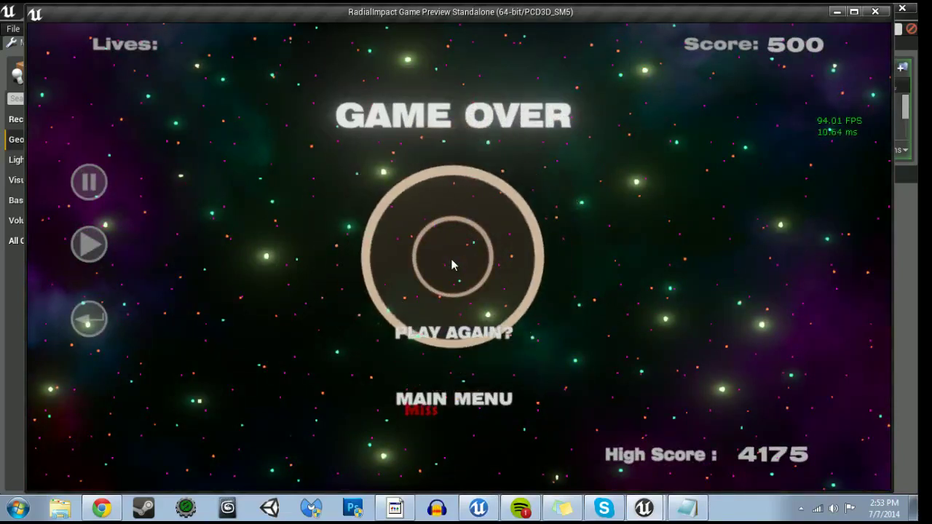
pyautogui.click(468, 397)
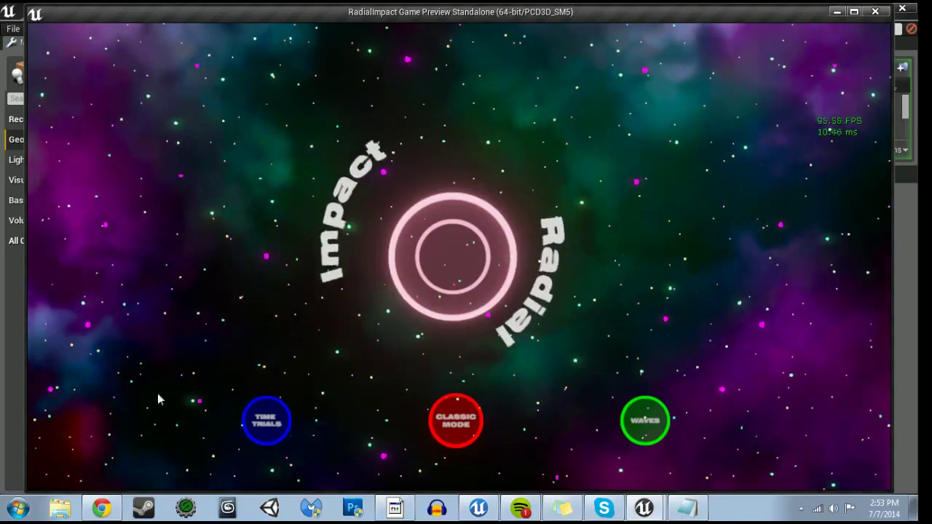
# - Play a second Classic Mode round, hitting a Perfect, then close the preview window
pyautogui.click(439, 434)
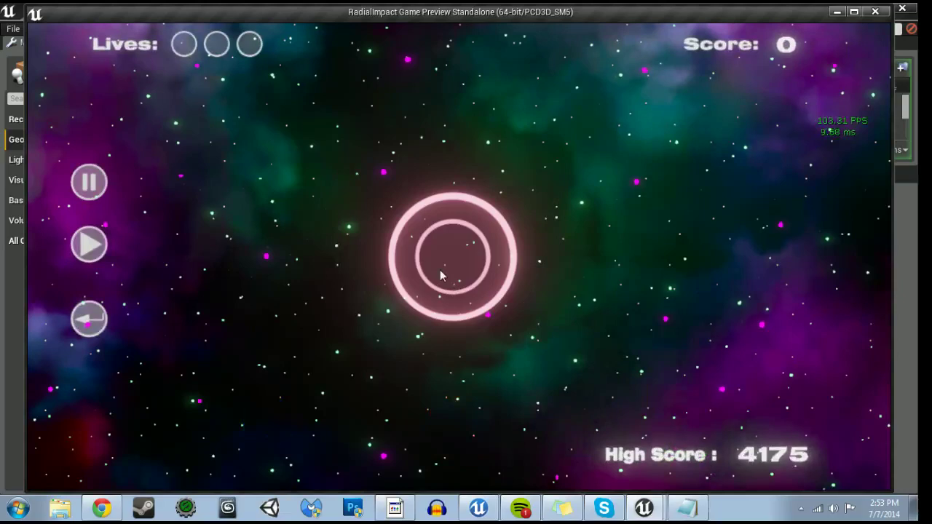
pyautogui.click(440, 274)
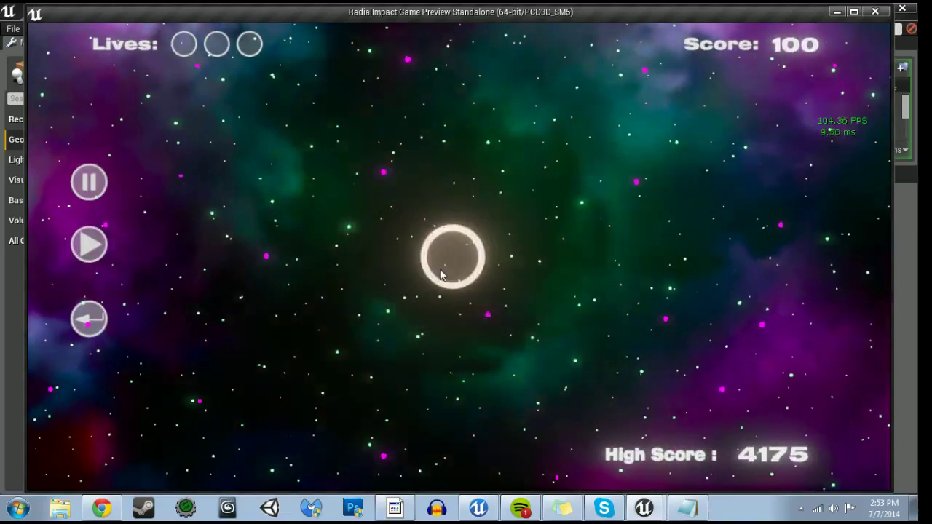
pyautogui.click(440, 269)
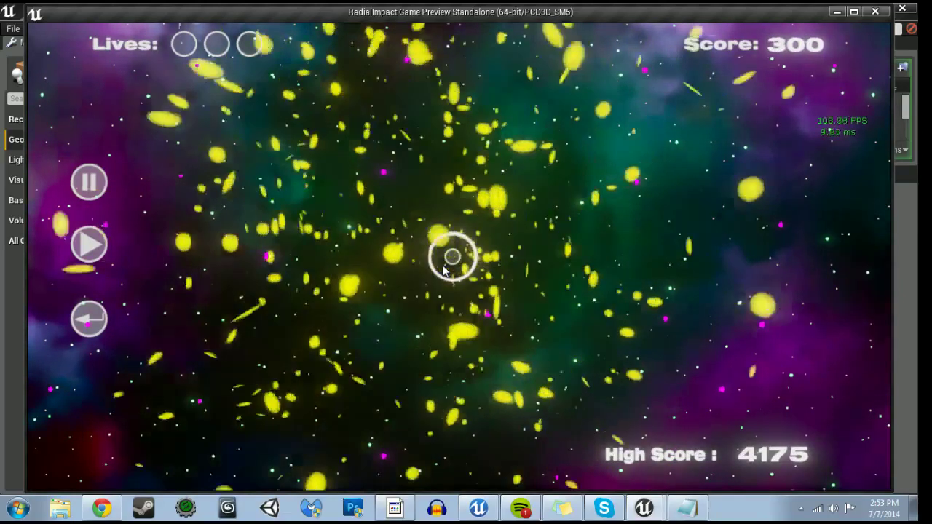
pyautogui.click(452, 263)
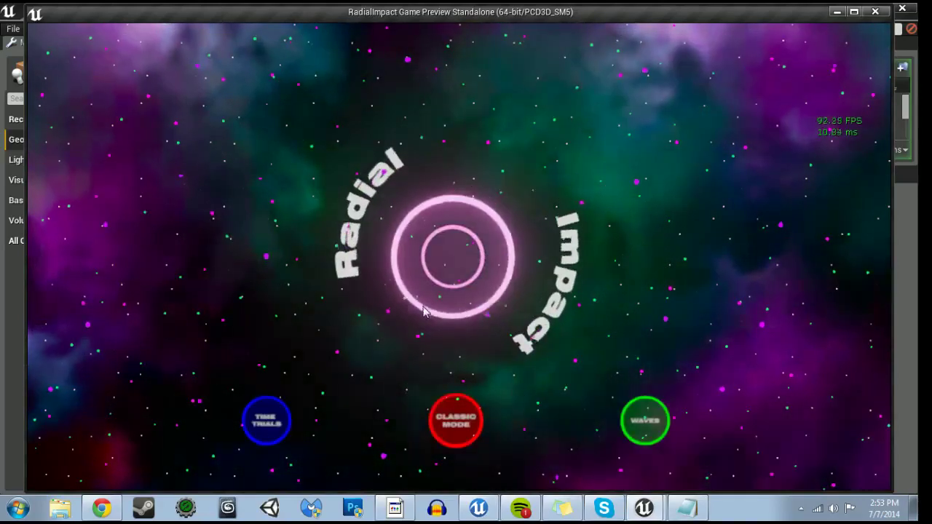
pyautogui.click(425, 312)
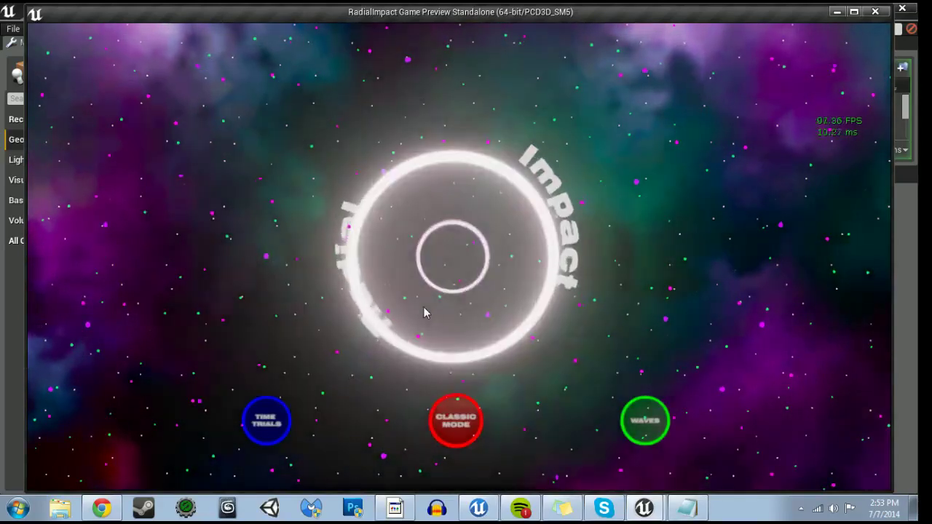
pyautogui.click(873, 12)
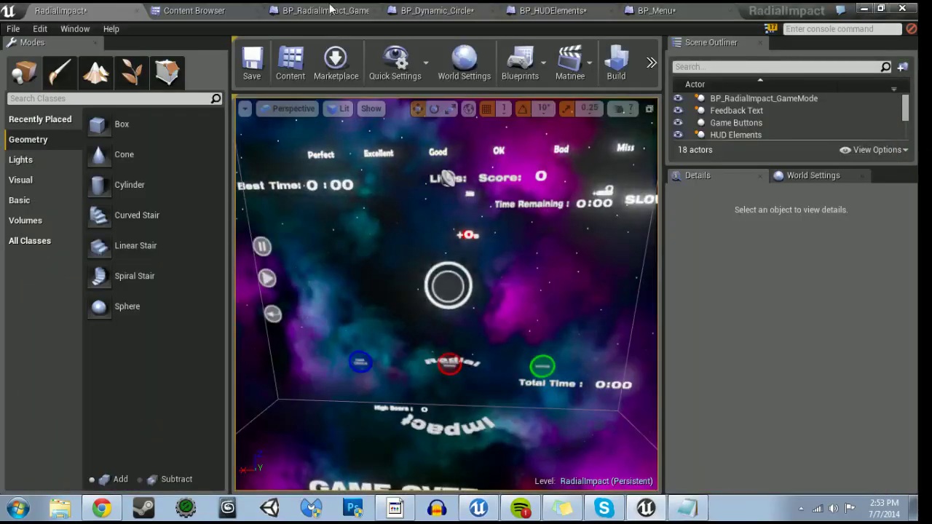
# - Delete the bottom-row circle scaling nodes, including Get Timeline Length
pyautogui.click(329, 10)
pyautogui.scroll(-7, 347, 240)
pyautogui.moveTo(405, 277); pyautogui.dragTo(771, 152, button='right')
pyautogui.moveTo(390, 231); pyautogui.dragTo(420, 298, button='right')
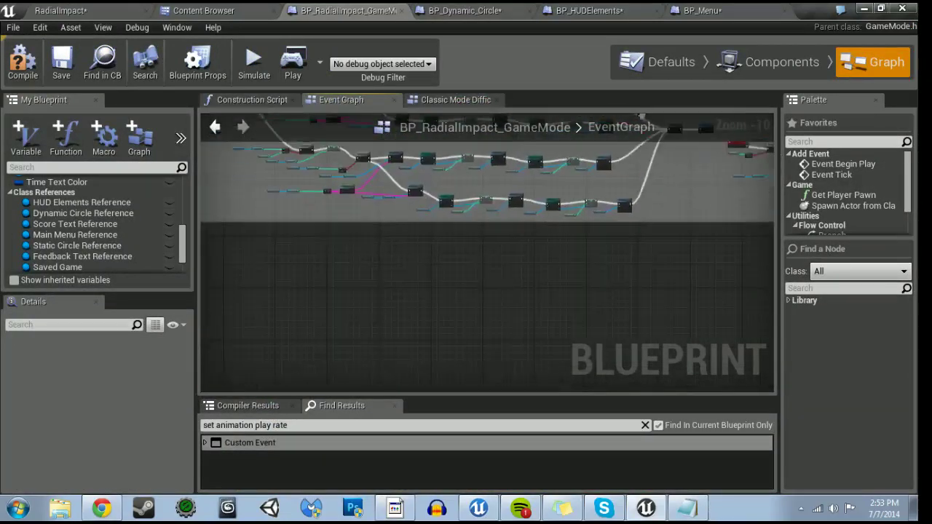
pyautogui.scroll(7, 420, 298)
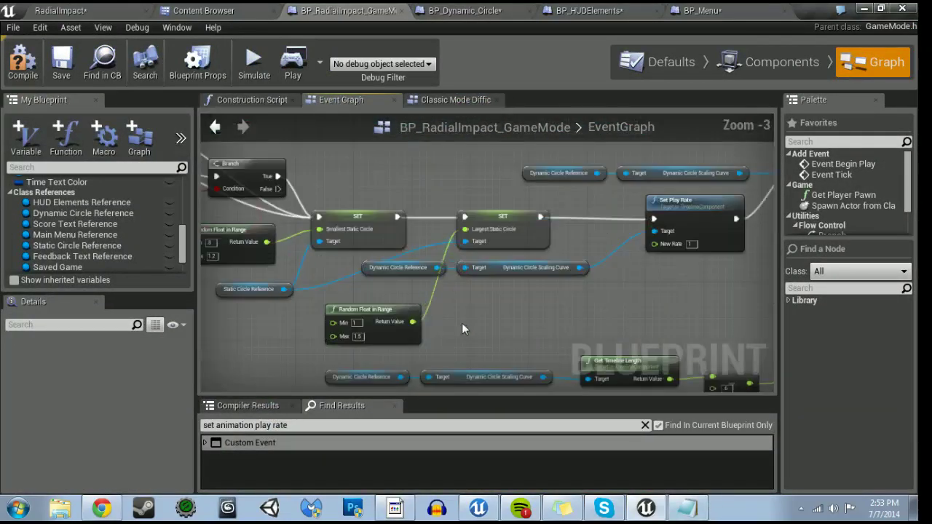
pyautogui.moveTo(487, 334); pyautogui.dragTo(409, 329, button='right')
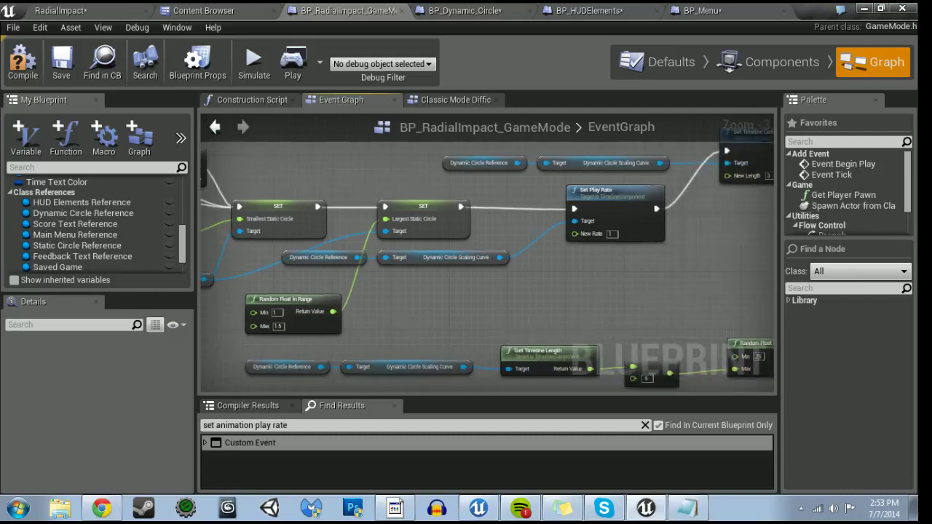
pyautogui.moveTo(602, 326); pyautogui.dragTo(337, 296, button='right')
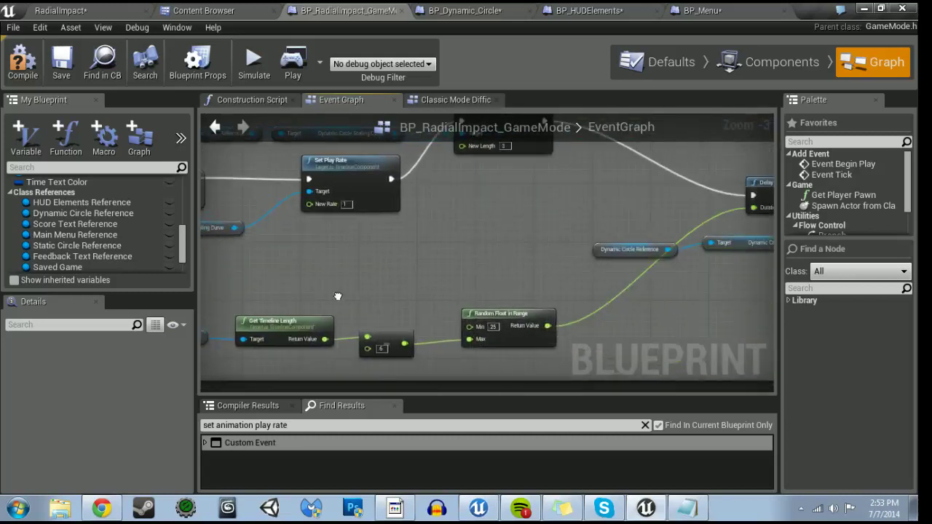
pyautogui.moveTo(466, 347); pyautogui.dragTo(721, 330, button='right')
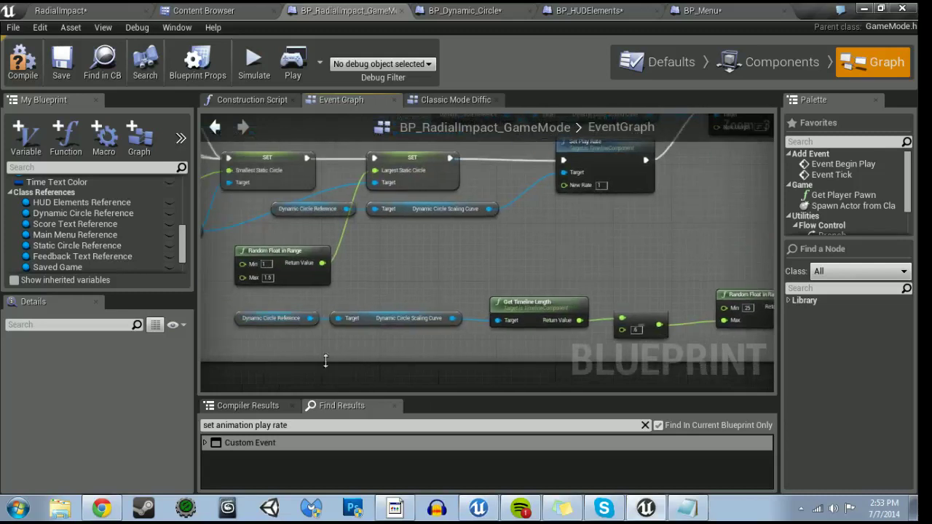
pyautogui.moveTo(216, 322); pyautogui.dragTo(661, 296)
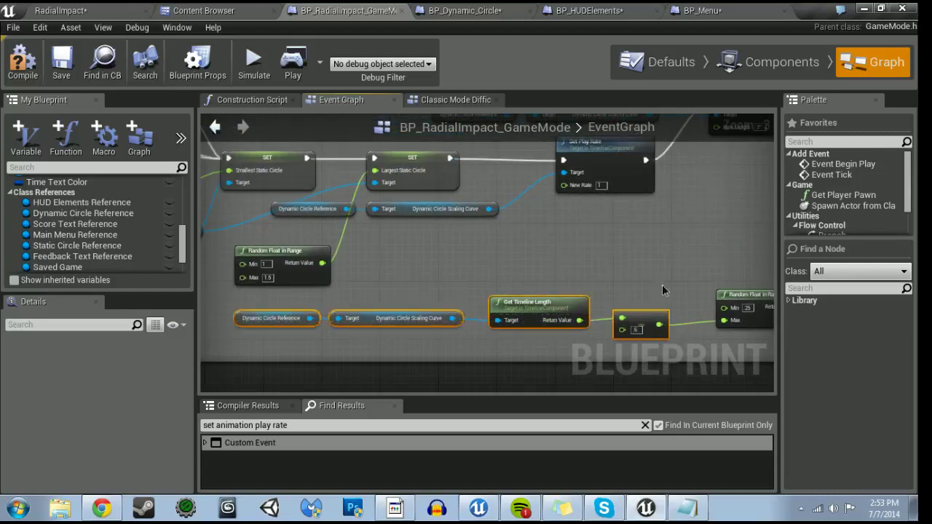
pyautogui.press('Delete')
# - Delete the Random Float in Range node
pyautogui.moveTo(663, 291); pyautogui.dragTo(464, 306, button='right')
pyautogui.click(574, 326)
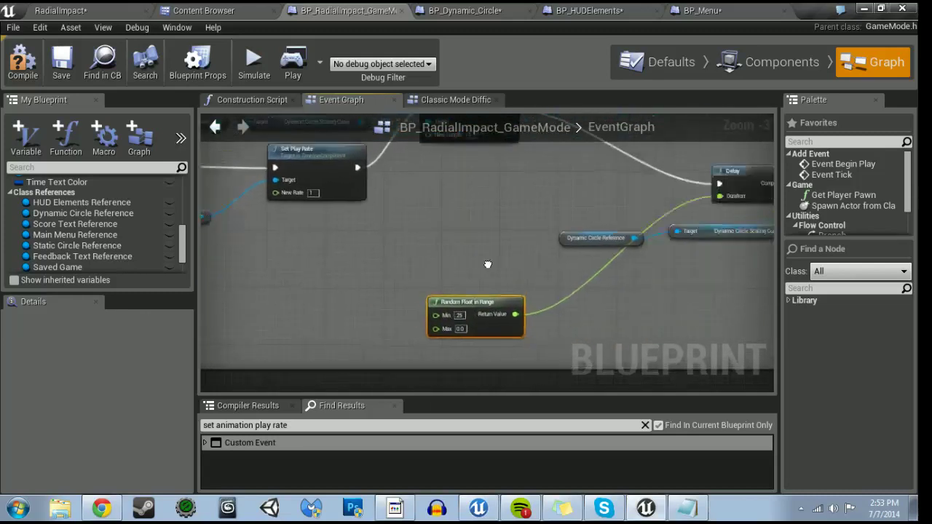
pyautogui.moveTo(764, 211); pyautogui.dragTo(458, 258, button='right')
pyautogui.press('Delete')
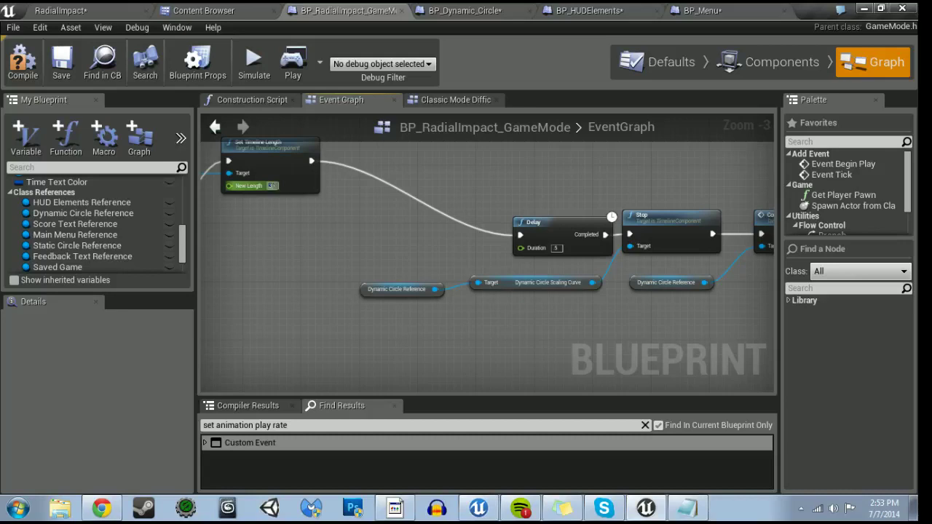
# - Connect Set Play Rate's exec output to the Delay and compile the GameMode blueprint
pyautogui.moveTo(413, 258); pyautogui.dragTo(397, 245, button='right')
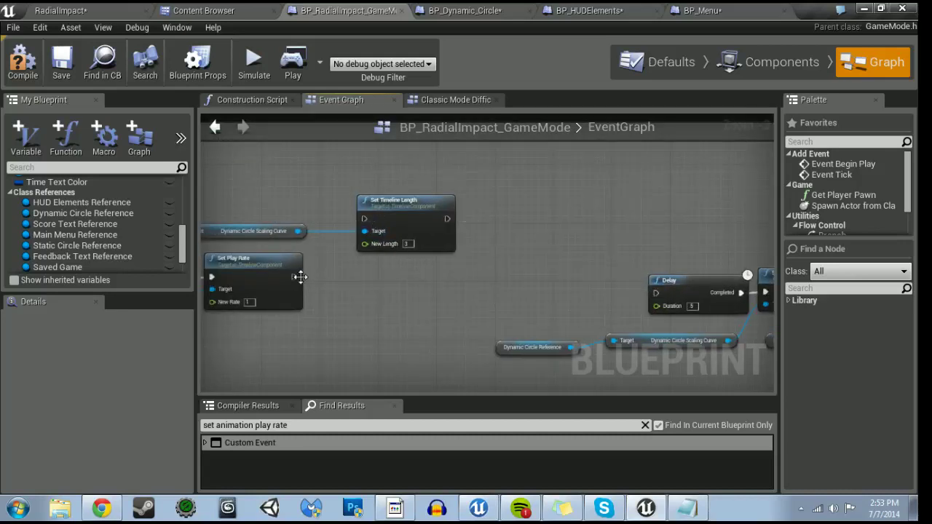
pyautogui.moveTo(593, 283); pyautogui.dragTo(655, 293)
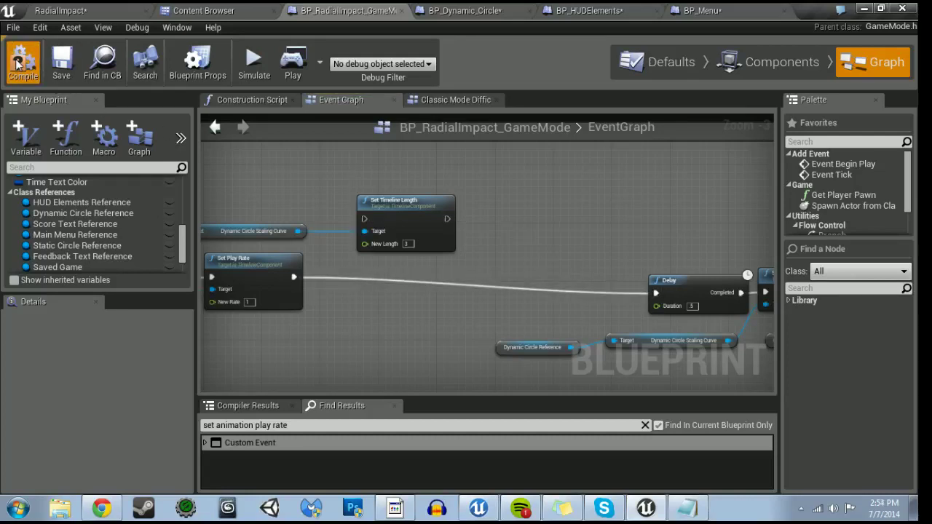
pyautogui.click(62, 10)
# - Save all project changes with Ctrl+Shift+S
pyautogui.hotkey('ctrl', 'shift', 's')
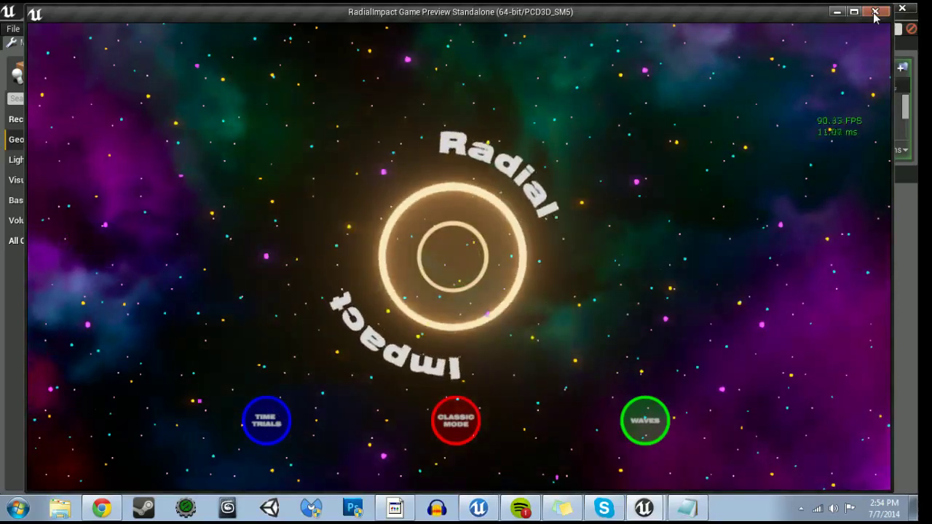
# - Close the preview and delete the Set Timeline Length node with its inputs
pyautogui.click(874, 13)
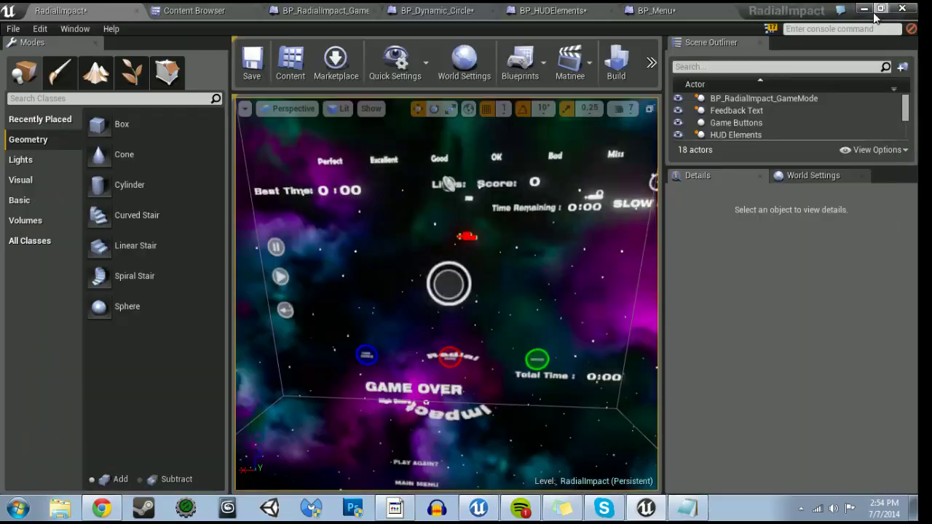
pyautogui.click(342, 9)
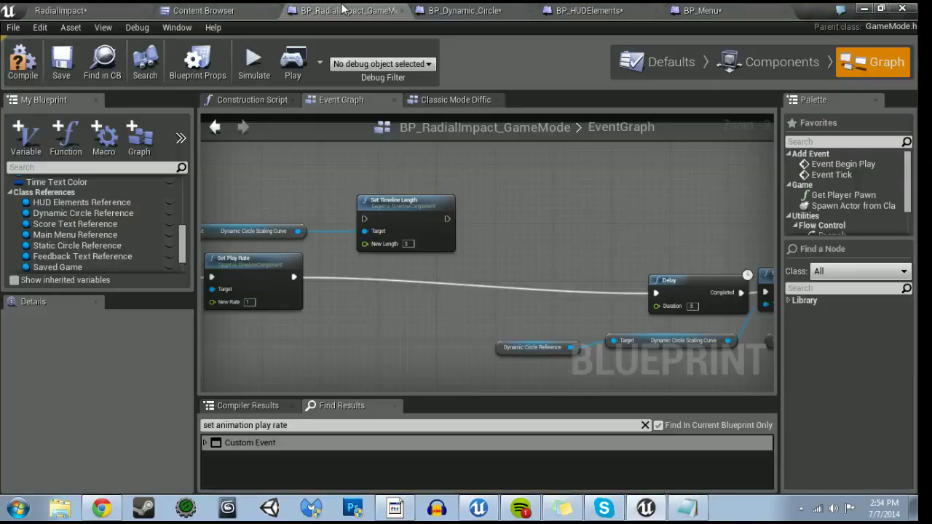
pyautogui.moveTo(328, 202); pyautogui.dragTo(481, 225, button='right')
pyautogui.moveTo(225, 234); pyautogui.dragTo(615, 271)
pyautogui.press('Delete')
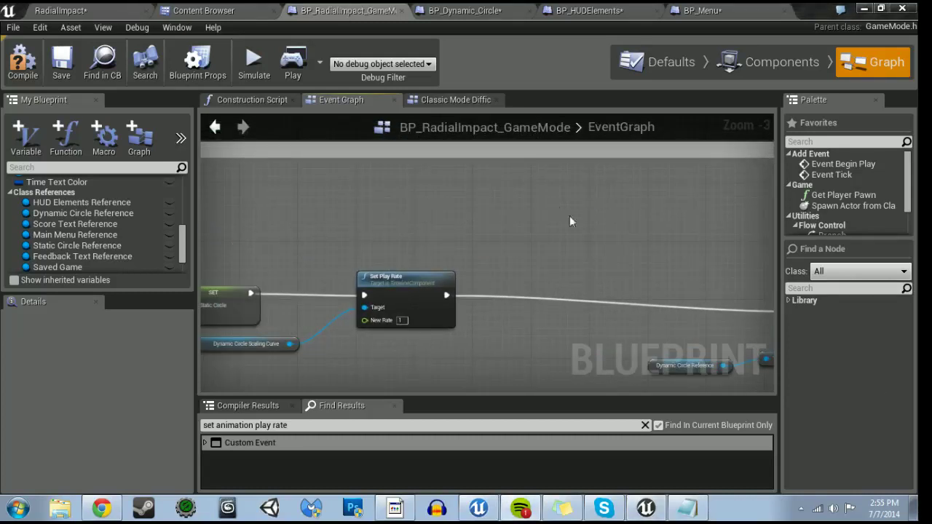
# - Add a Random Float in Range node (5 to 9) feeding the Delay duration
pyautogui.moveTo(570, 221); pyautogui.dragTo(387, 230, button='right')
pyautogui.rightClick(401, 322)
pyautogui.write('rando')
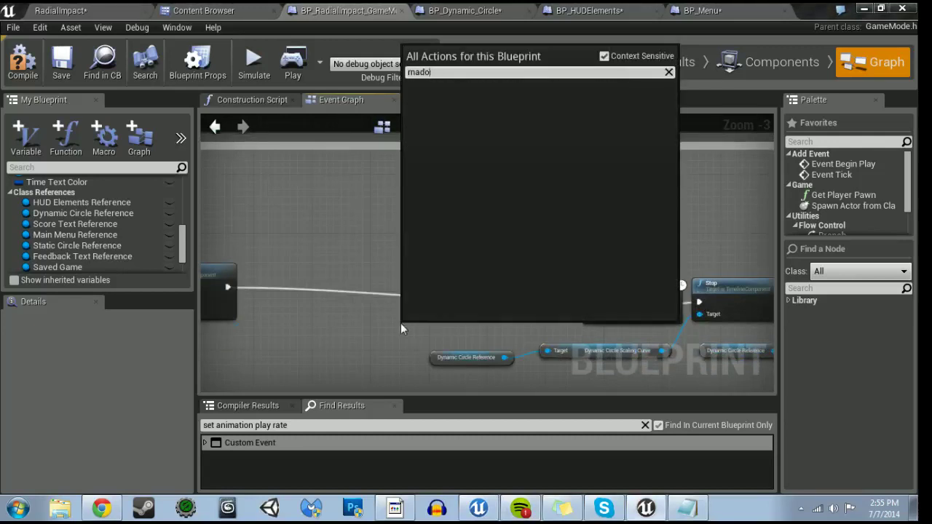
pyautogui.press('BackSpace')
pyautogui.press('BackSpace')
pyautogui.press('BackSpace')
pyautogui.write('ando')
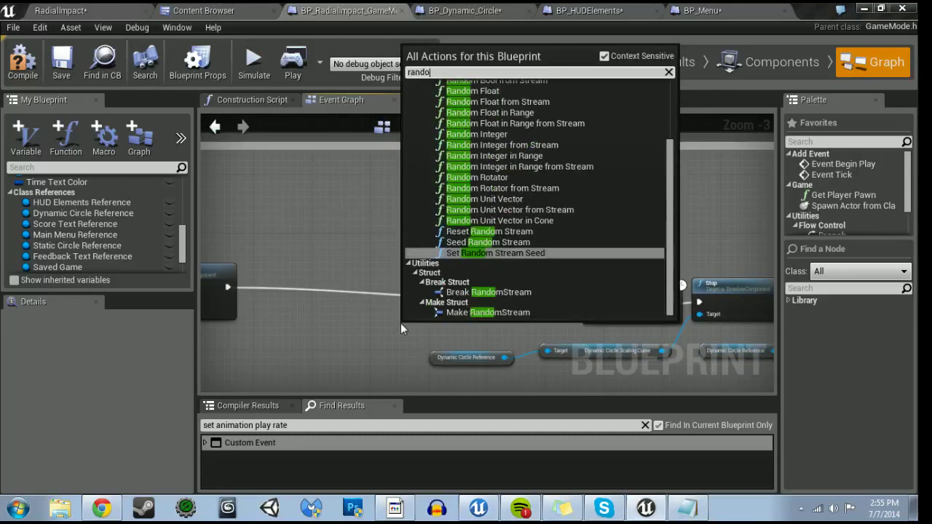
pyautogui.write('m float')
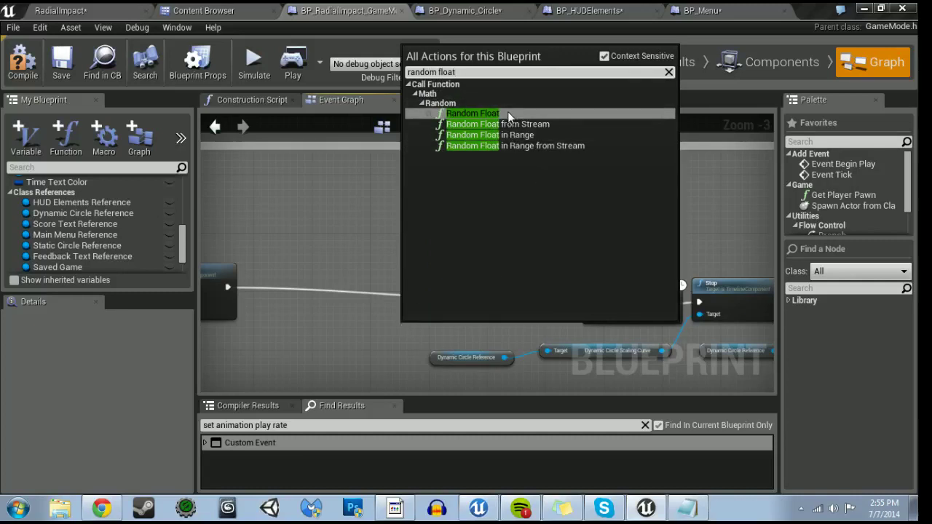
pyautogui.press('Return')
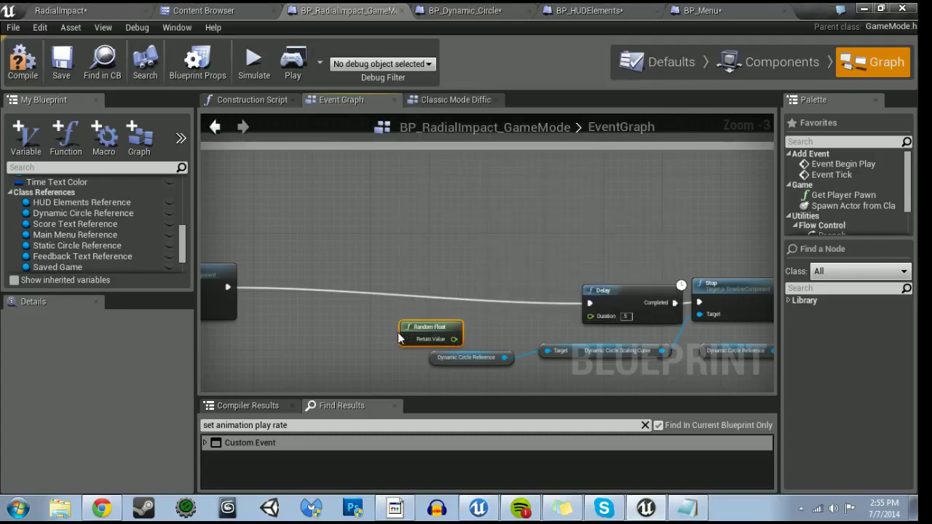
pyautogui.rightClick(395, 331)
pyautogui.write('randomf loa')
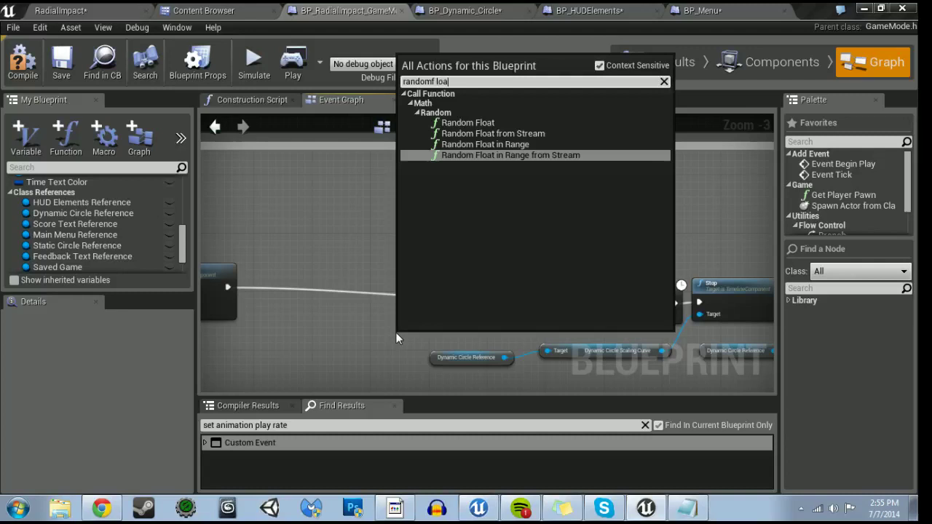
pyautogui.click(492, 146)
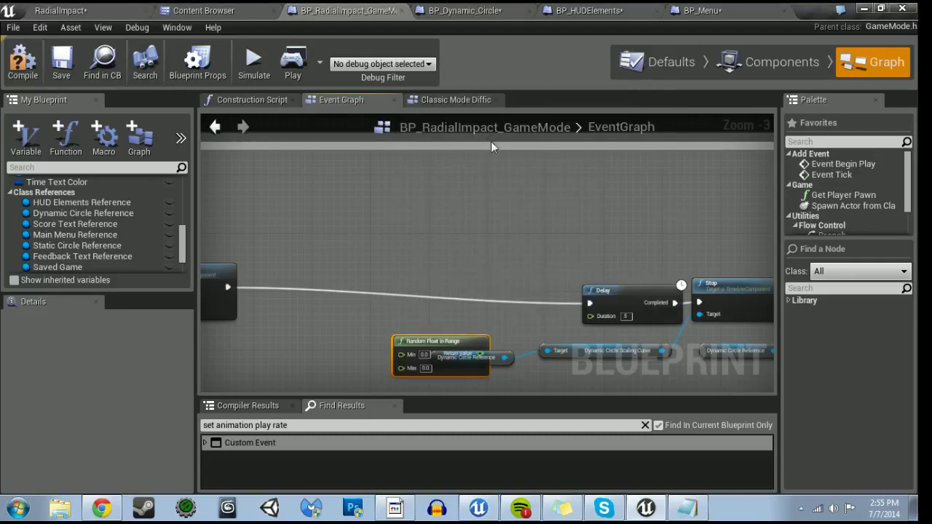
pyautogui.moveTo(466, 373); pyautogui.dragTo(397, 345)
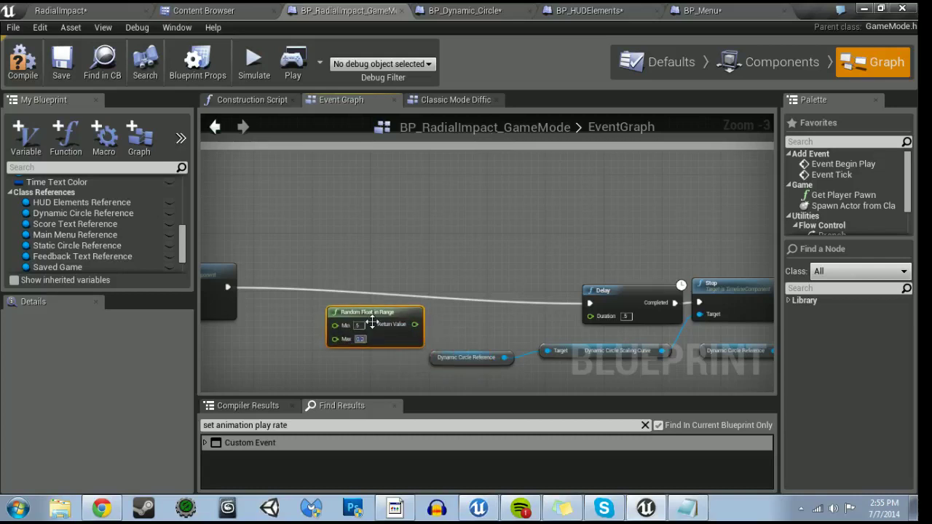
pyautogui.moveTo(419, 330); pyautogui.dragTo(601, 323)
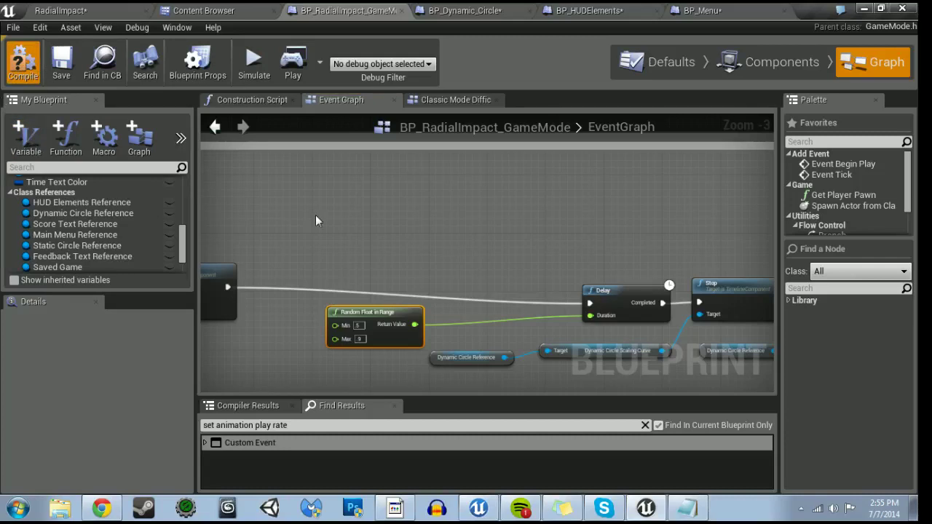
# - Move the Delay and Stop chain left and shrink the Menu AI comment to fit
pyautogui.scroll(-3, 268, 208)
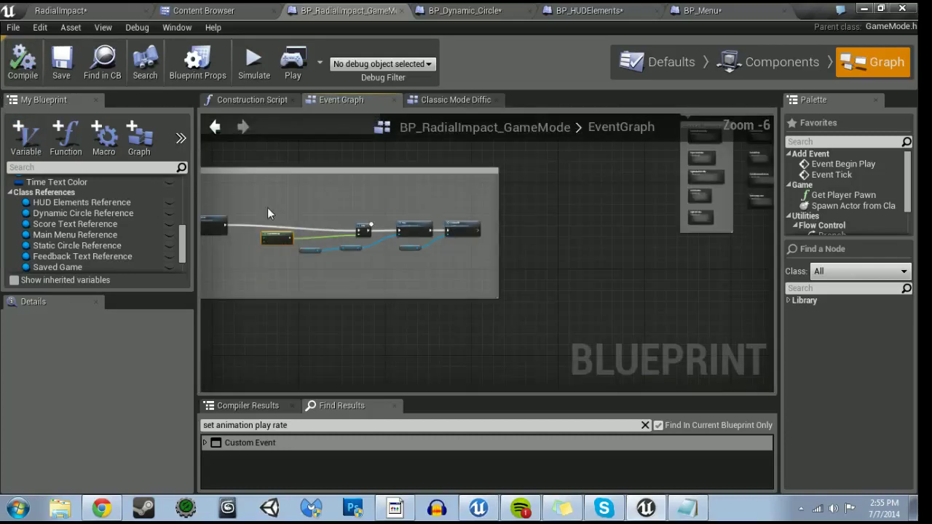
pyautogui.moveTo(462, 273); pyautogui.dragTo(630, 256, button='right')
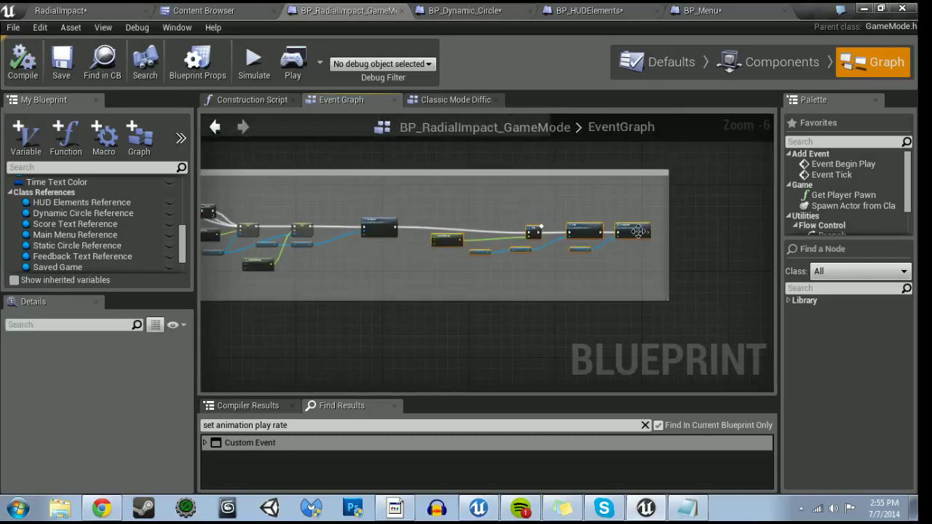
pyautogui.moveTo(638, 231); pyautogui.dragTo(559, 246)
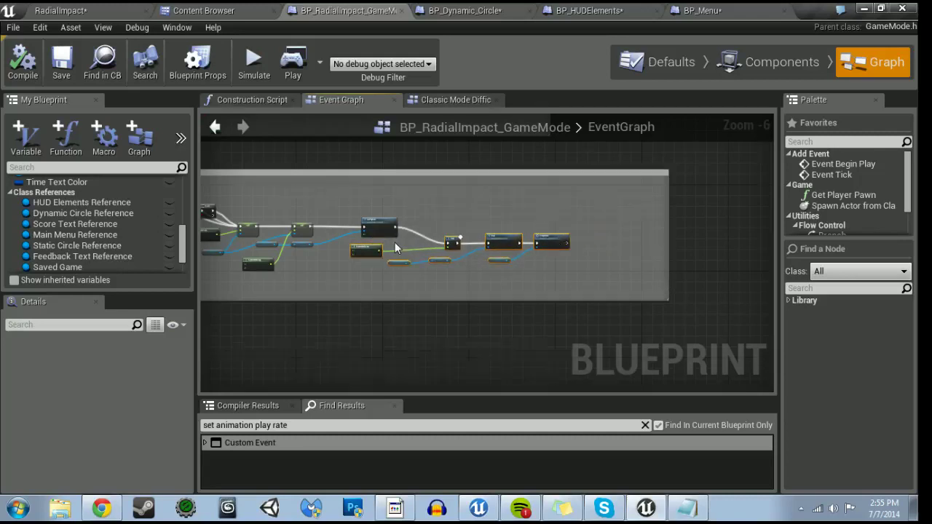
pyautogui.scroll(3, 395, 248)
pyautogui.moveTo(553, 253); pyautogui.dragTo(536, 258)
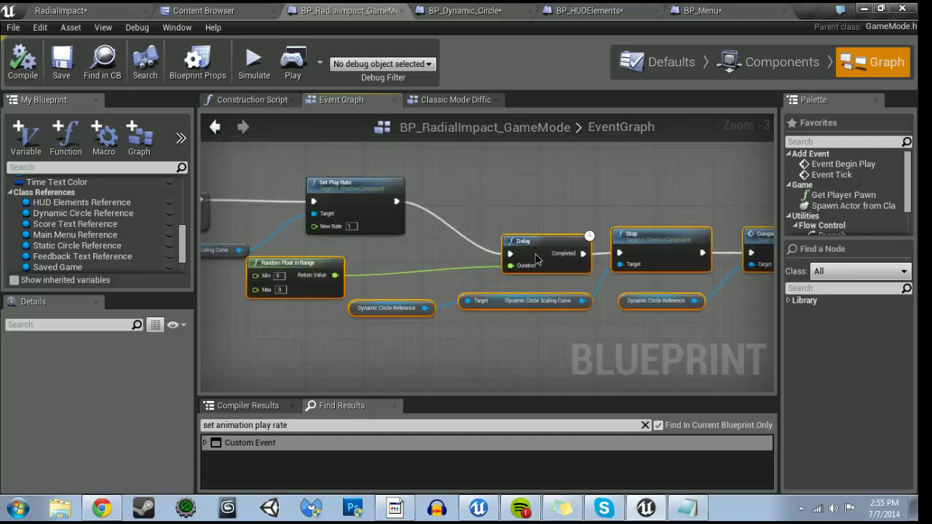
pyautogui.scroll(-4, 399, 239)
pyautogui.moveTo(602, 270); pyautogui.dragTo(522, 270)
pyautogui.moveTo(484, 282); pyautogui.dragTo(686, 296, button='right')
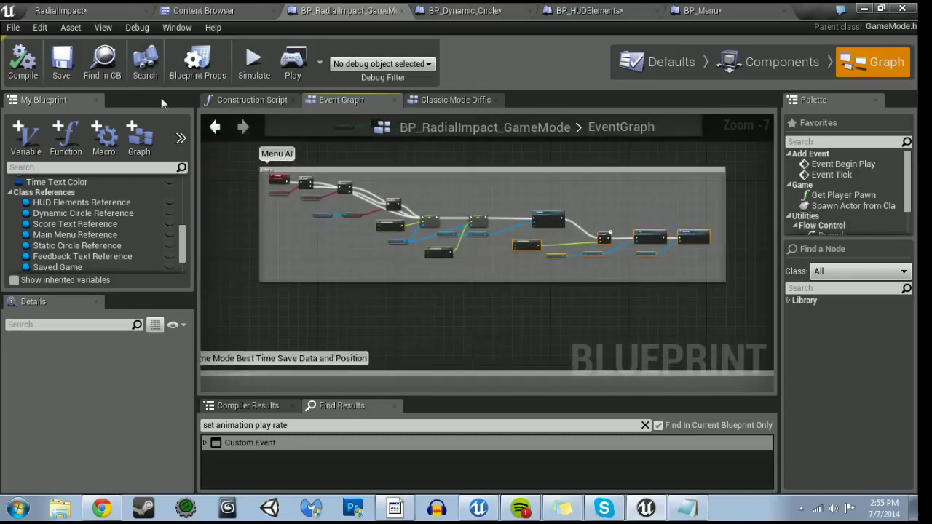
# - Compile the GameMode blueprint and save all changes with Ctrl+Shift+S
pyautogui.click(68, 10)
pyautogui.hotkey('ctrl', 'shift', 's')
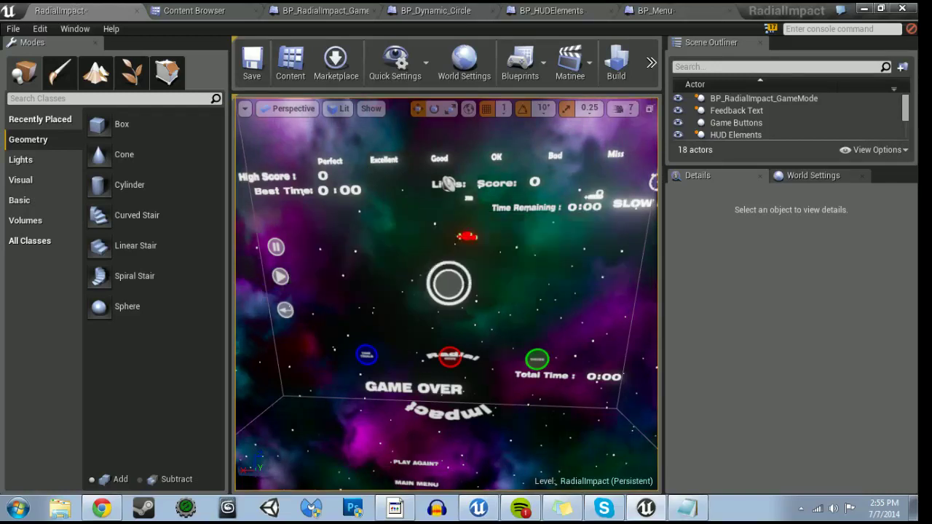
pyautogui.moveTo(353, 289); pyautogui.dragTo(353, 298)
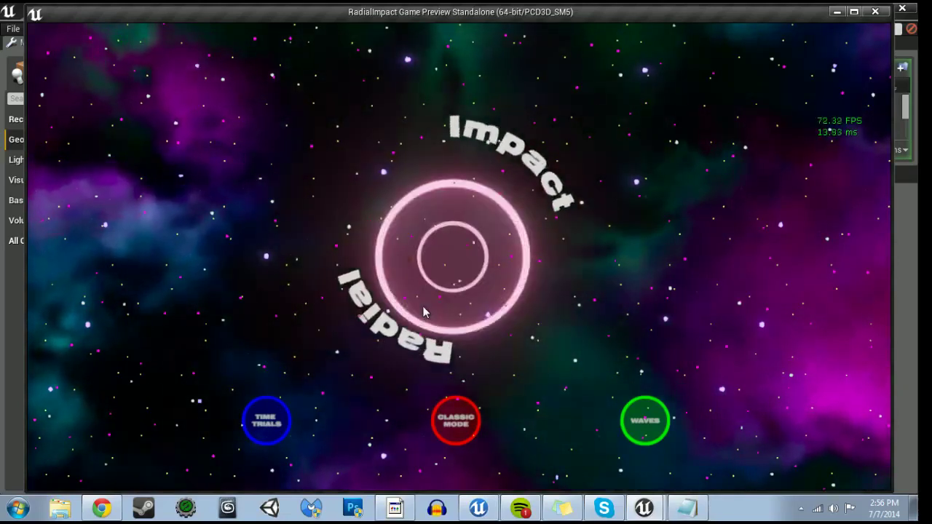
# - Start Classic Mode in the preview, tap the ring briefly, then close the window
pyautogui.click(426, 312)
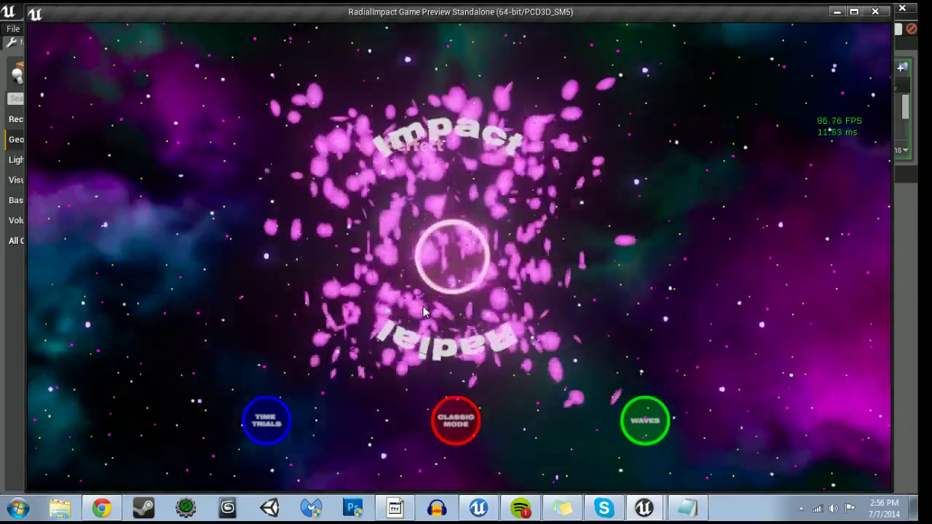
pyautogui.click(460, 435)
pyautogui.click(456, 259)
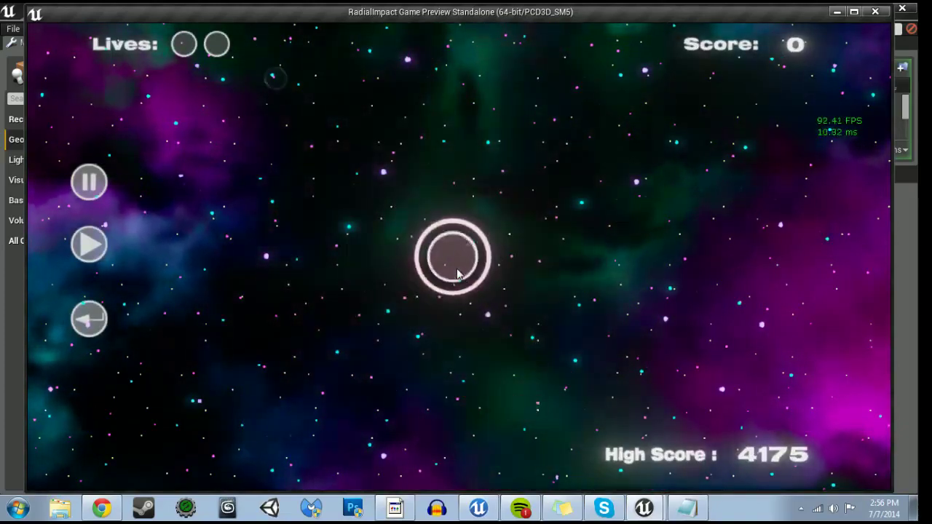
pyautogui.click(457, 274)
pyautogui.click(870, 11)
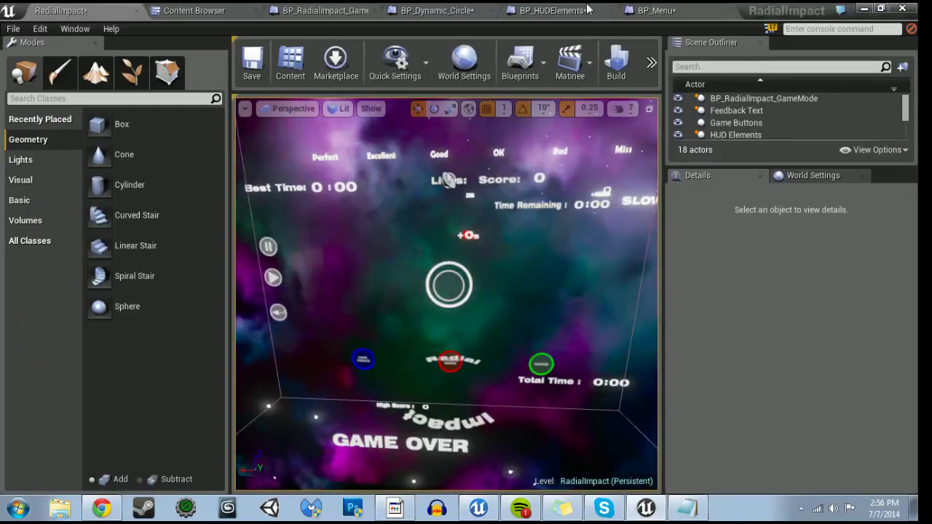
# - Open BP_Menu's event graph and bring the Begins Playing Classic Mode chain into view
pyautogui.click(650, 8)
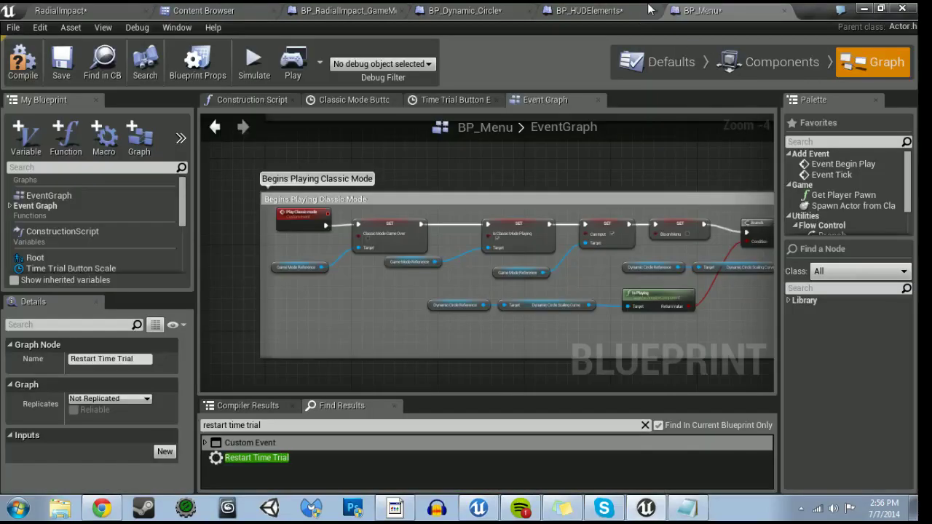
pyautogui.moveTo(366, 189); pyautogui.dragTo(204, 191, button='right')
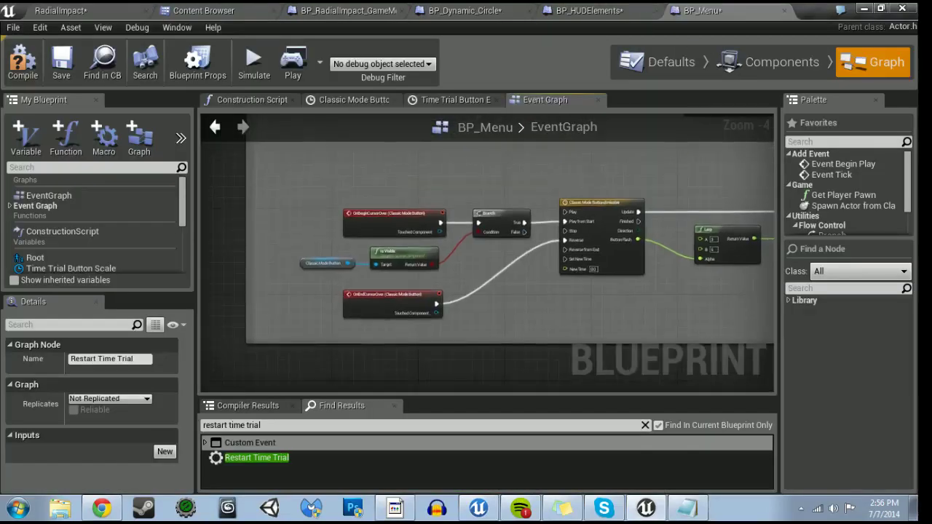
pyautogui.moveTo(364, 218); pyautogui.dragTo(345, 307, button='right')
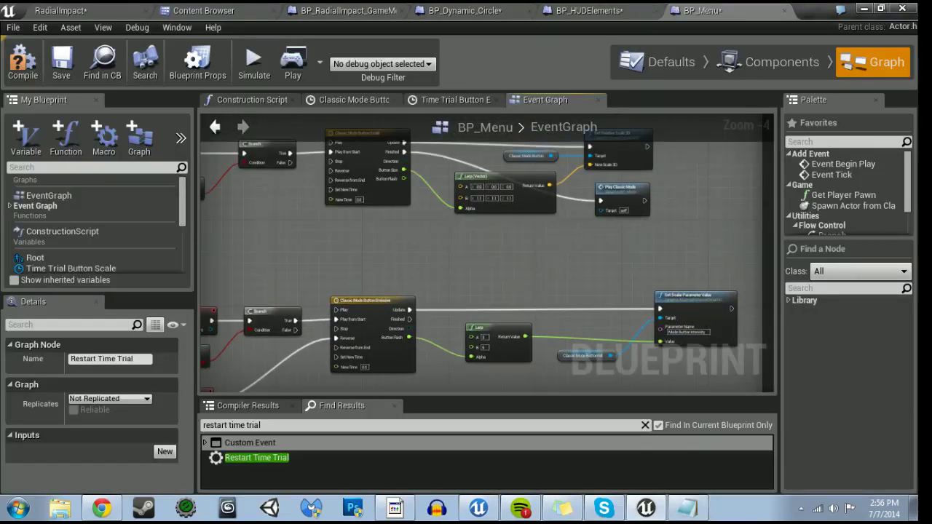
pyautogui.moveTo(333, 173); pyautogui.dragTo(757, 219, button='right')
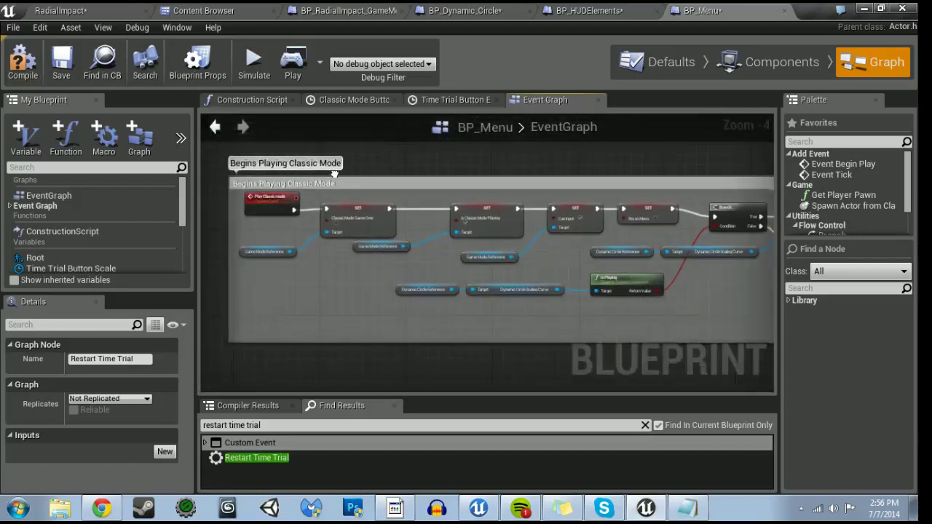
pyautogui.moveTo(369, 278); pyautogui.dragTo(158, 278, button='right')
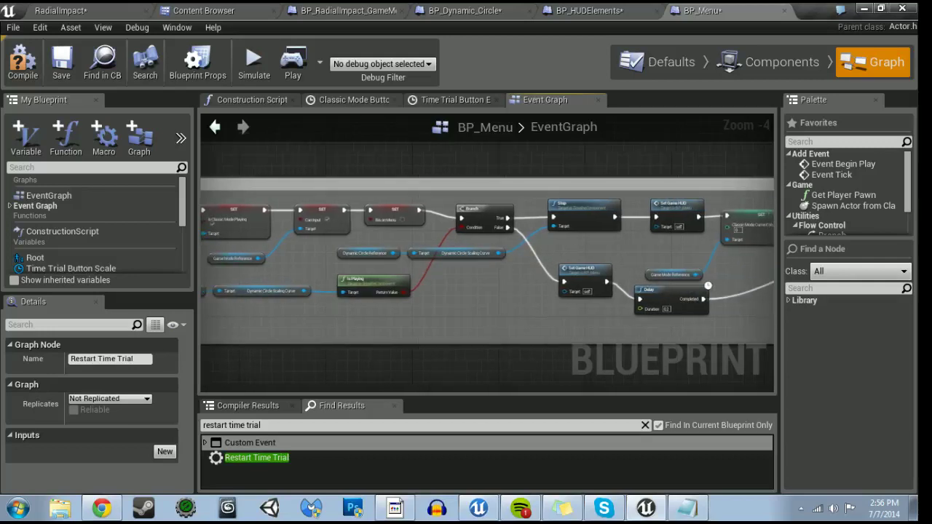
pyautogui.moveTo(509, 277); pyautogui.dragTo(180, 278, button='right')
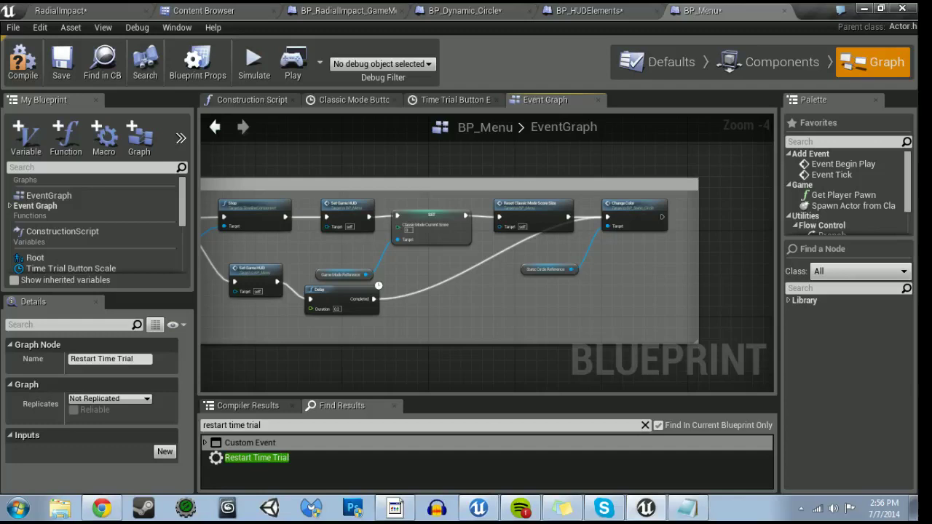
pyautogui.moveTo(180, 277); pyautogui.dragTo(207, 277, button='right')
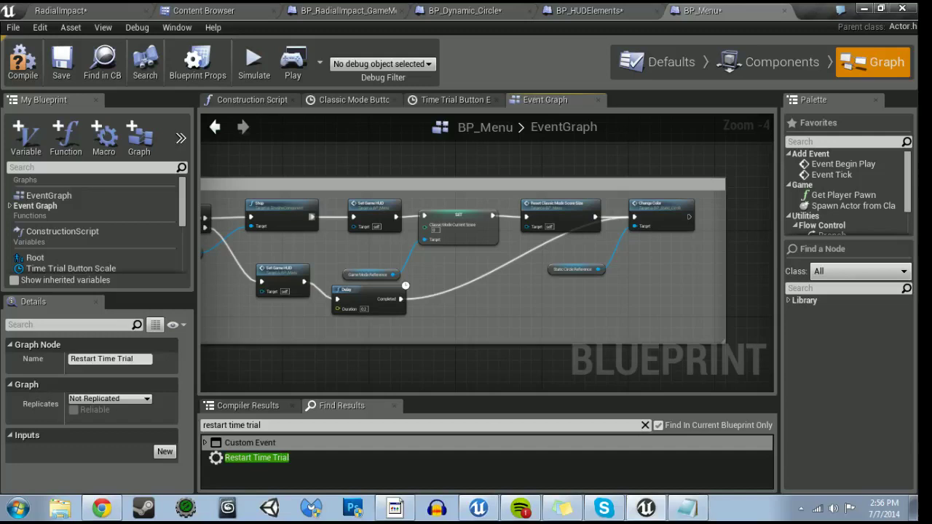
pyautogui.moveTo(315, 247); pyautogui.dragTo(327, 246, button='right')
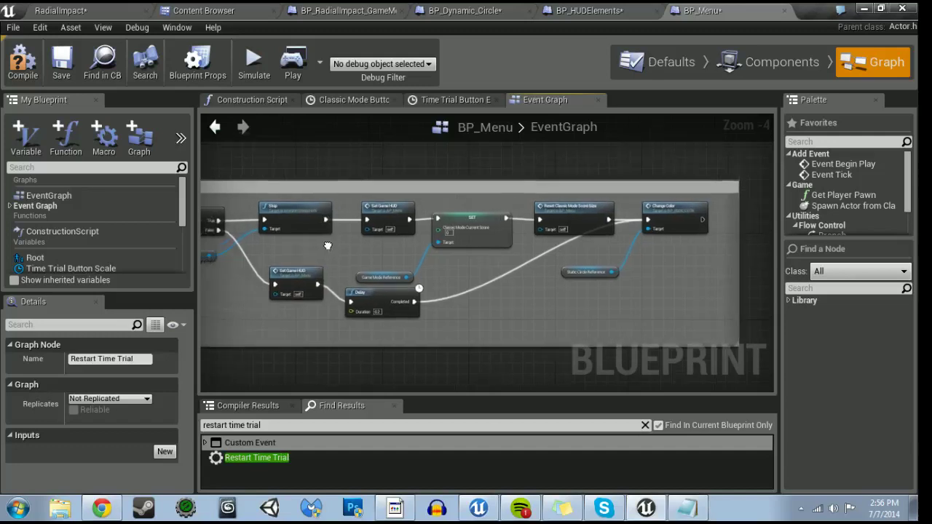
# - Duplicate the Delay node, place the copy above Set Game HUD, and wire Completed into it
pyautogui.click(382, 307)
pyautogui.hotkey('ctrl', 'c')
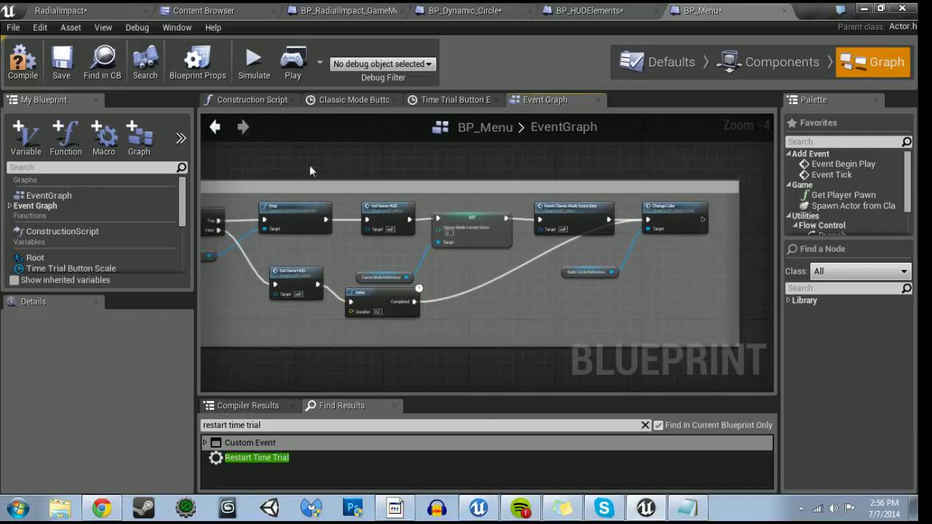
pyautogui.hotkey('ctrl', 'v')
pyautogui.moveTo(310, 164); pyautogui.dragTo(346, 220, button='right')
pyautogui.moveTo(383, 216); pyautogui.dragTo(377, 216)
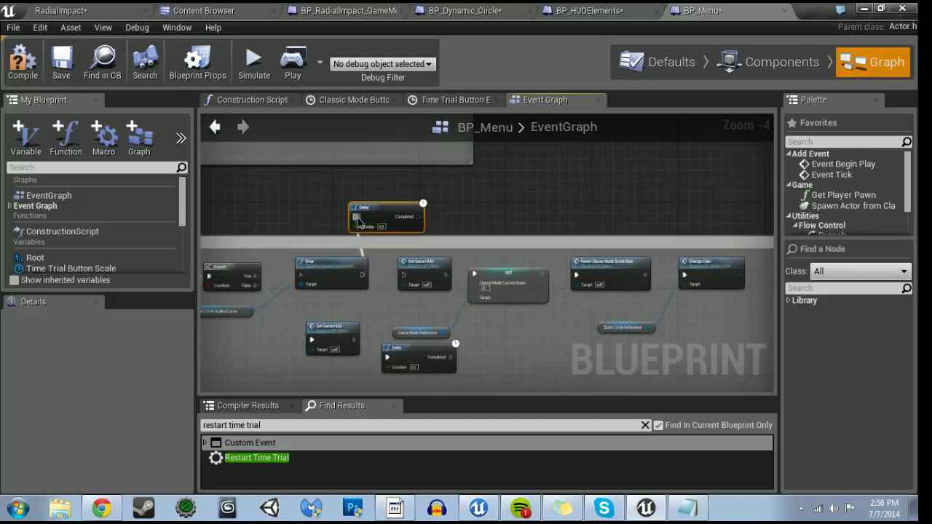
pyautogui.moveTo(419, 226)
pyautogui.mouseDown()
pyautogui.moveTo(412, 274)
pyautogui.moveTo(480, 217)
pyautogui.moveTo(403, 274)
pyautogui.mouseUp()
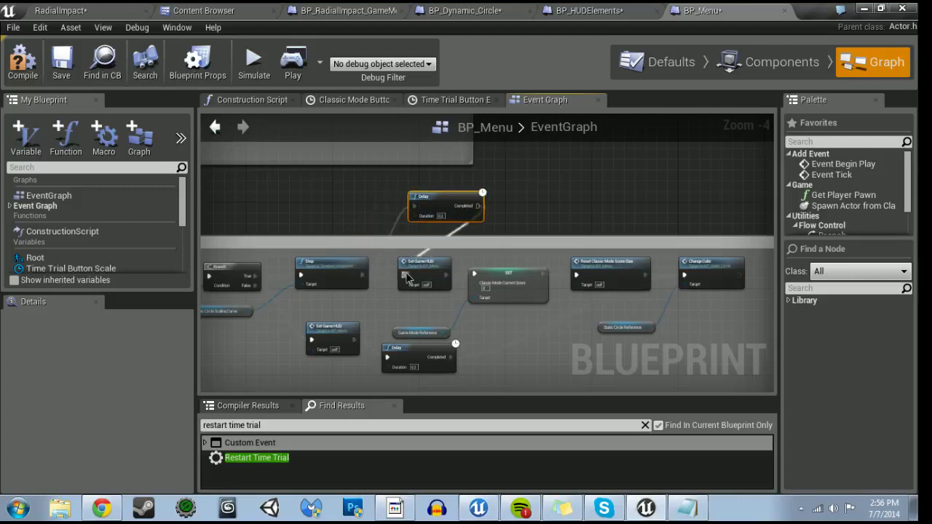
pyautogui.moveTo(552, 327)
pyautogui.mouseDown(button='right')
pyautogui.moveTo(530, 312)
pyautogui.moveTo(771, 319)
pyautogui.mouseUp(button='right')
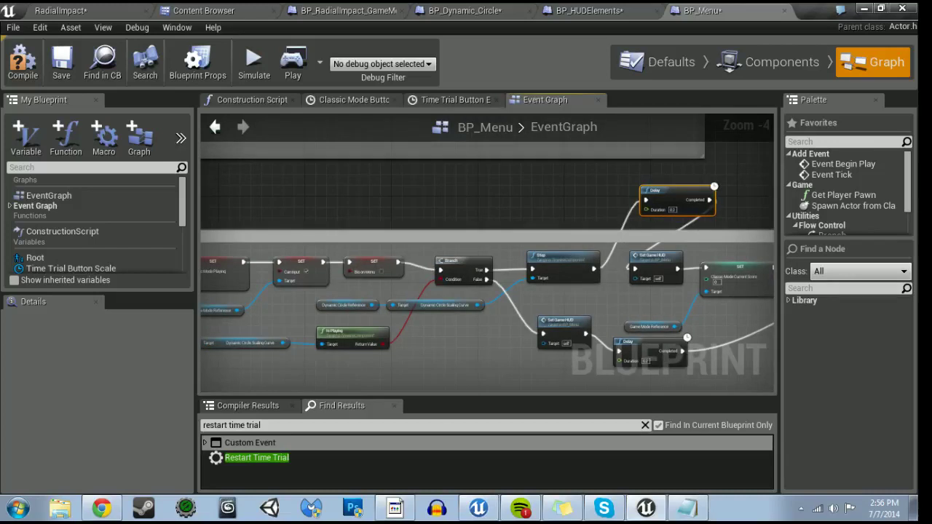
# - Nudge the Play Classic Mode event left and drag a wire from its execution output
pyautogui.moveTo(687, 321); pyautogui.dragTo(764, 321, button='right')
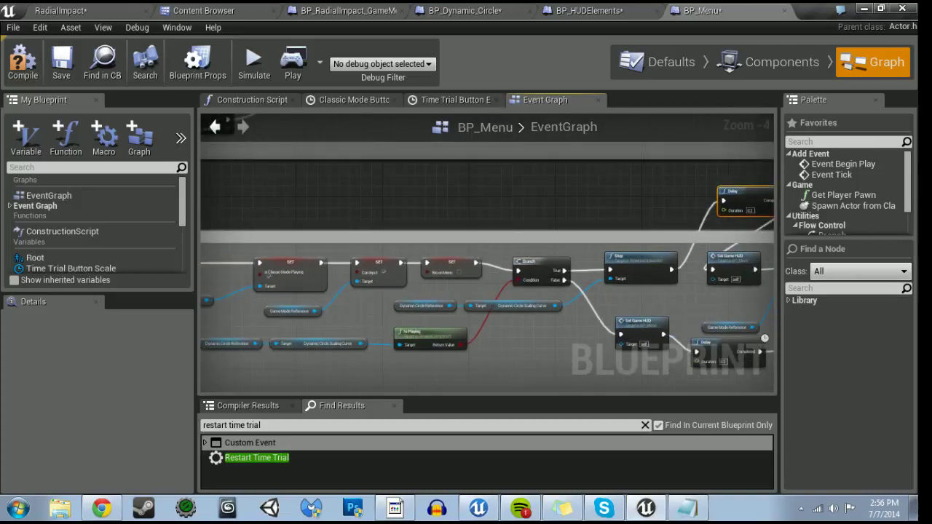
pyautogui.moveTo(211, 291); pyautogui.dragTo(342, 293, button='right')
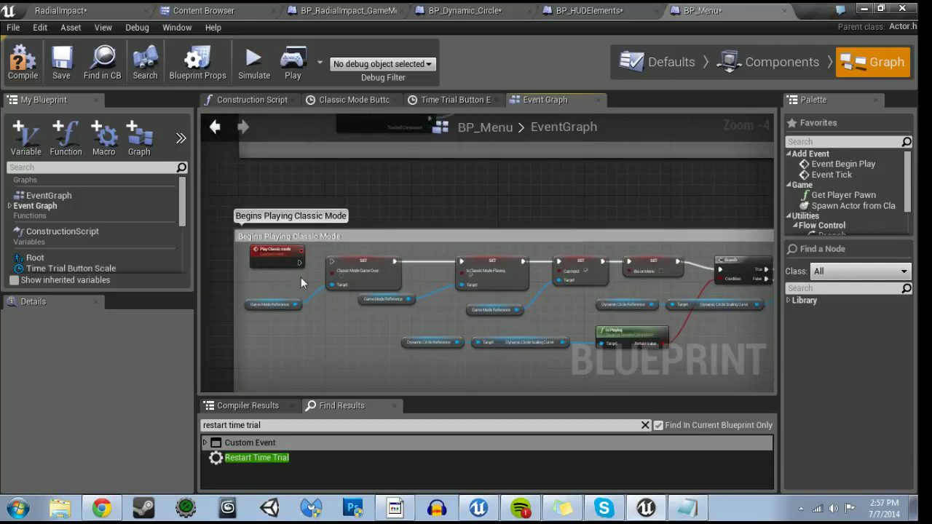
pyautogui.moveTo(288, 261); pyautogui.dragTo(360, 259, button='right')
pyautogui.click(359, 254)
pyautogui.moveTo(360, 255); pyautogui.dragTo(351, 267)
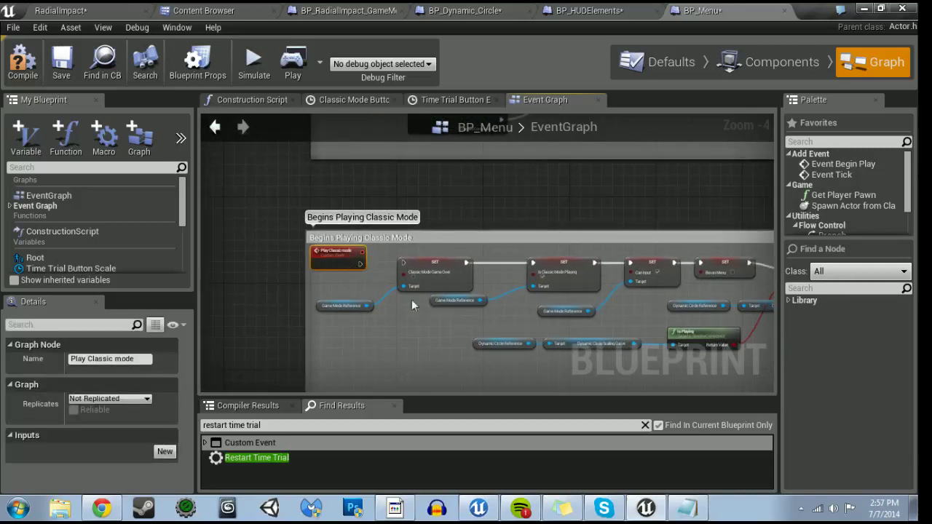
pyautogui.moveTo(411, 305); pyautogui.dragTo(361, 315, button='right')
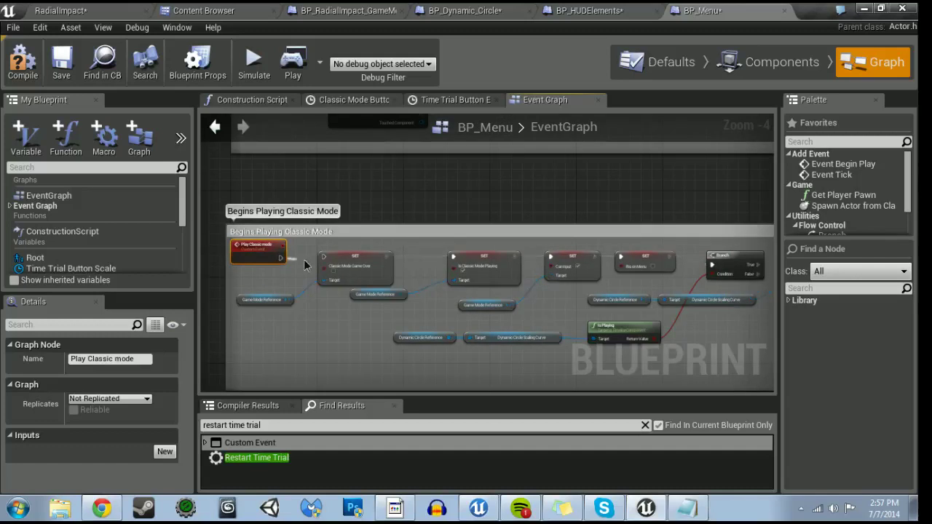
pyautogui.moveTo(280, 258); pyautogui.dragTo(304, 259)
# - Add a Sequence node after Play Classic mode and move both nodes left of the comment
pyautogui.write('sequence')
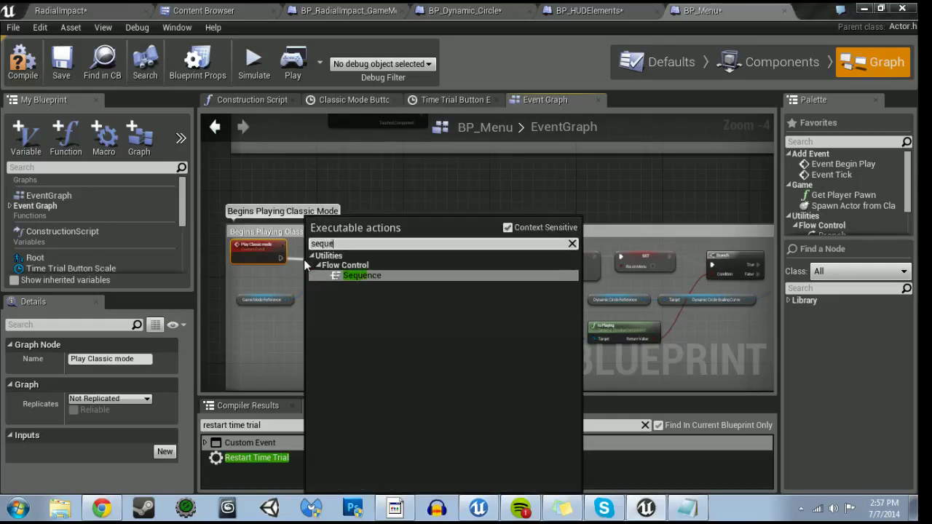
pyautogui.press('Return')
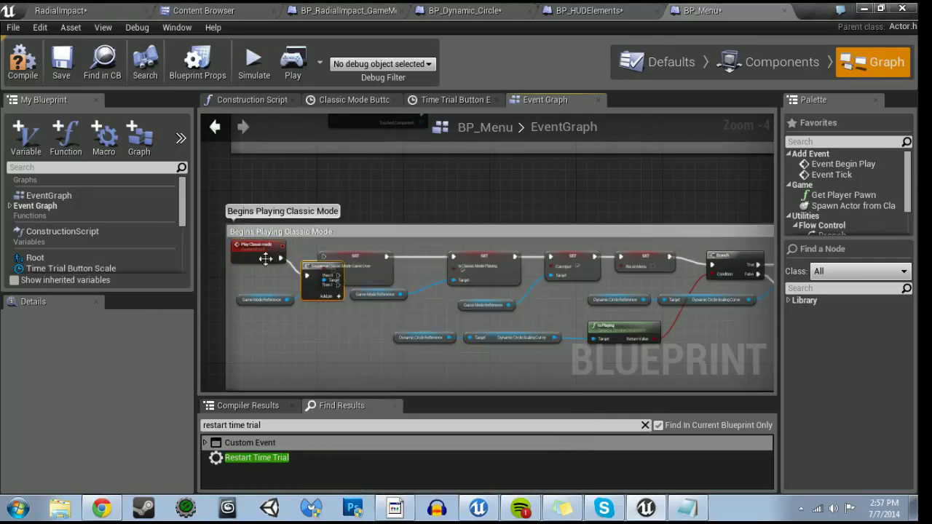
pyautogui.click(265, 258)
pyautogui.moveTo(266, 259); pyautogui.dragTo(369, 264, button='right')
pyautogui.moveTo(370, 265); pyautogui.dragTo(252, 260)
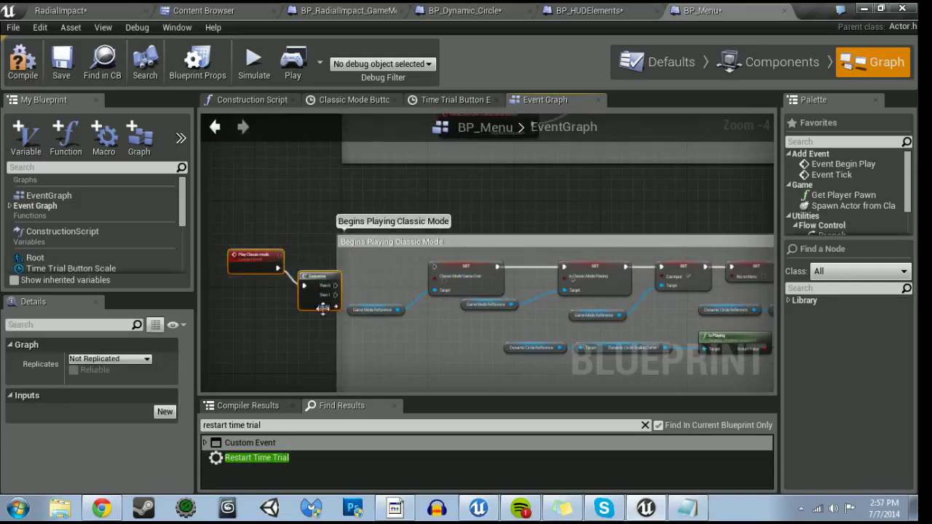
pyautogui.moveTo(322, 308); pyautogui.dragTo(313, 291)
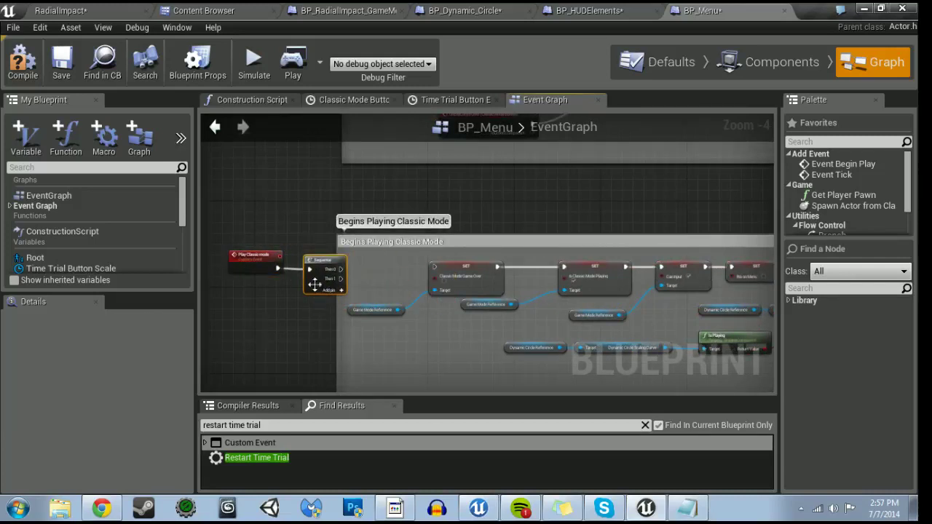
# - Move the Classic Mode Current Score SET and its Game Mode Reference down out of the chain
pyautogui.moveTo(438, 339); pyautogui.dragTo(217, 304, button='right')
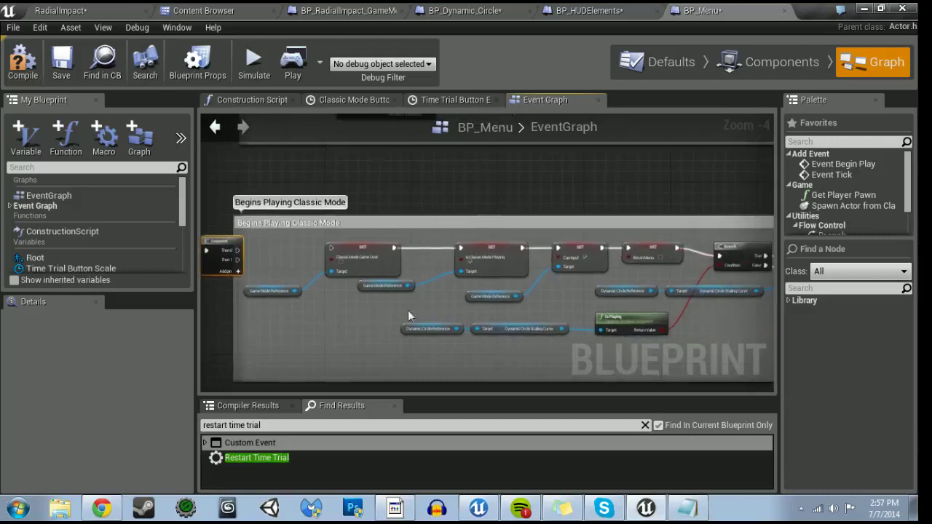
pyautogui.moveTo(632, 278)
pyautogui.mouseDown(button='right')
pyautogui.moveTo(297, 270)
pyautogui.moveTo(319, 271)
pyautogui.mouseUp(button='right')
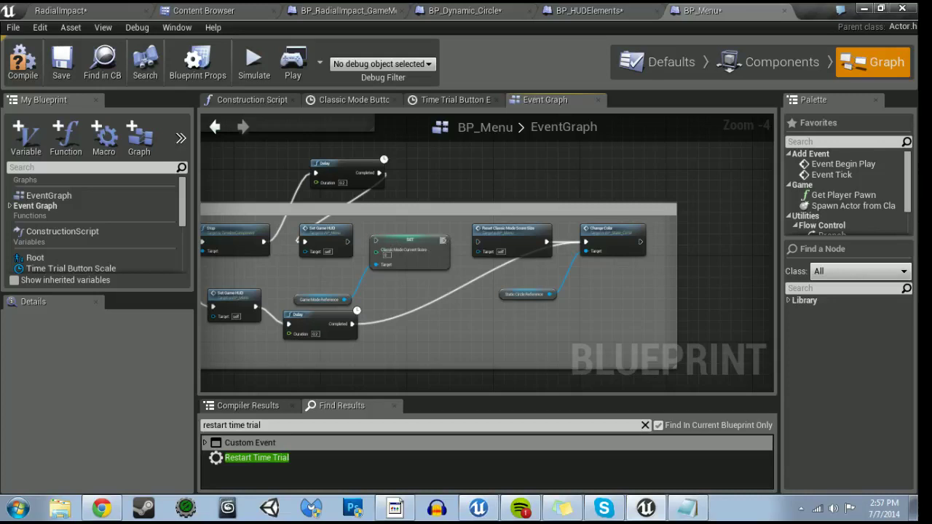
pyautogui.moveTo(391, 308); pyautogui.dragTo(514, 304, button='right')
pyautogui.click(532, 269)
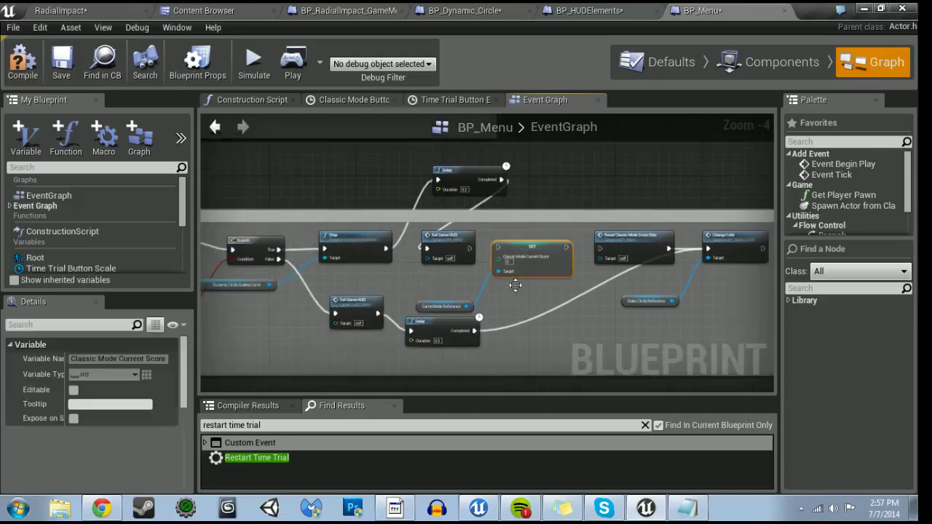
pyautogui.keyDown('ctrl'); pyautogui.click(467, 311); pyautogui.keyUp('ctrl')
pyautogui.moveTo(467, 311); pyautogui.dragTo(566, 299, button='right')
pyautogui.moveTo(630, 263); pyautogui.dragTo(377, 340)
pyautogui.scroll(-2, 378, 344)
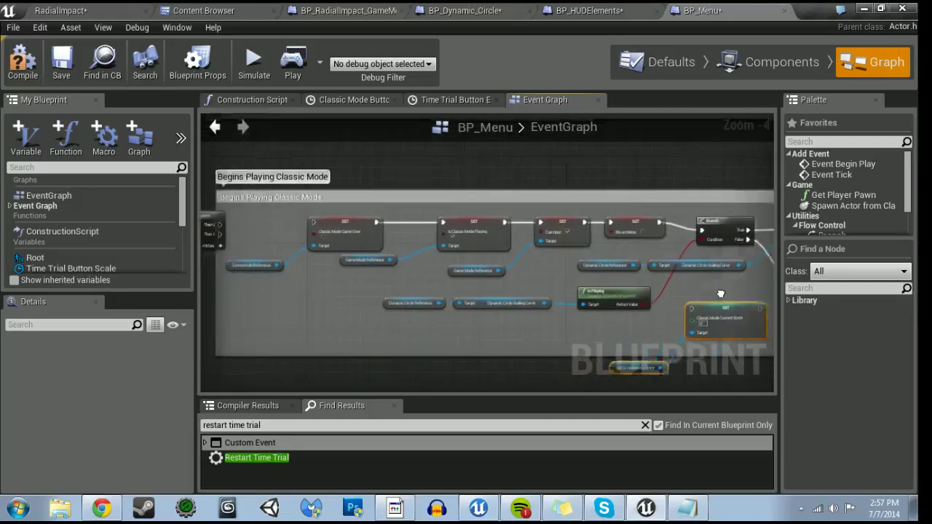
pyautogui.moveTo(378, 344); pyautogui.dragTo(522, 254, button='right')
pyautogui.moveTo(522, 255); pyautogui.dragTo(521, 321)
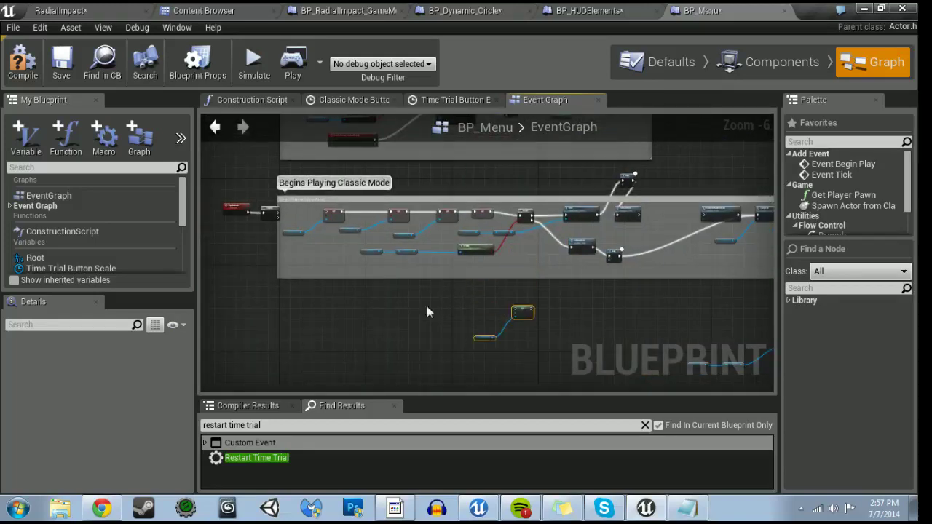
pyautogui.moveTo(521, 321); pyautogui.dragTo(675, 390, button='right')
# - Select the Play Classic mode event and Sequence node together
pyautogui.moveTo(356, 271); pyautogui.dragTo(424, 305)
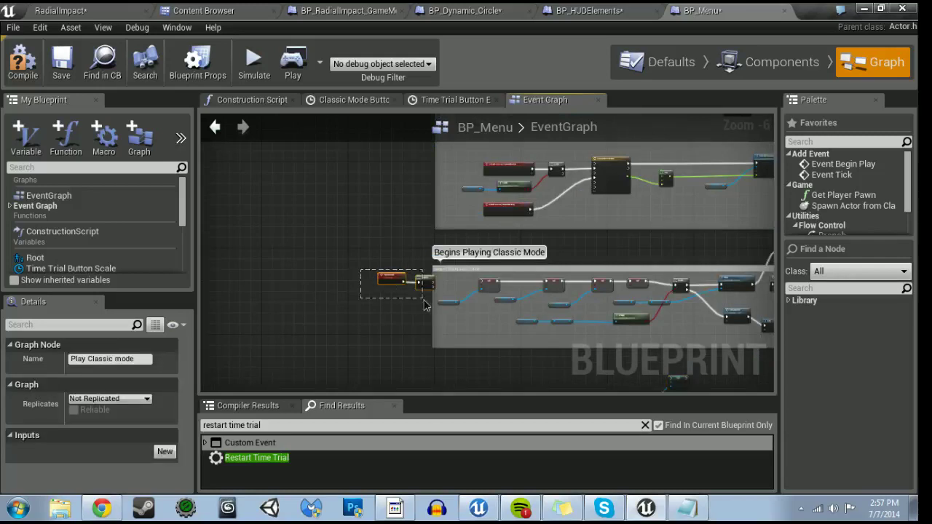
pyautogui.scroll(1, 420, 291)
pyautogui.scroll(2, 364, 288)
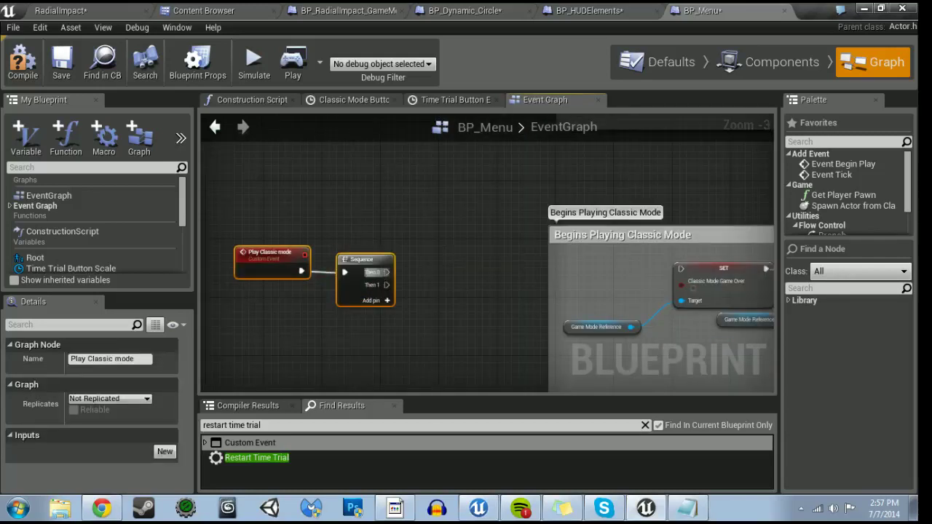
# - Add a Custom Event node to the graph from the full blueprint action list
pyautogui.moveTo(386, 272); pyautogui.dragTo(452, 271)
pyautogui.write('custom')
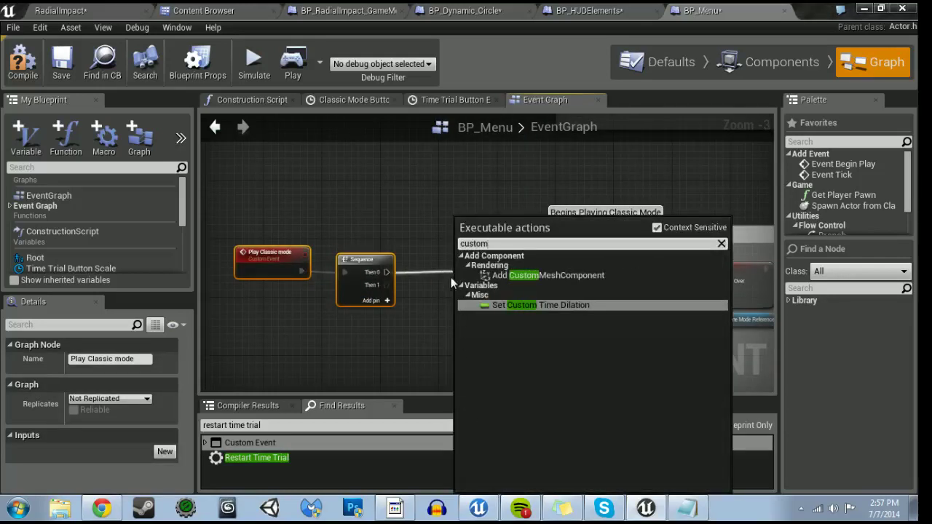
pyautogui.click(419, 339)
pyautogui.rightClick(419, 340)
pyautogui.write('custom')
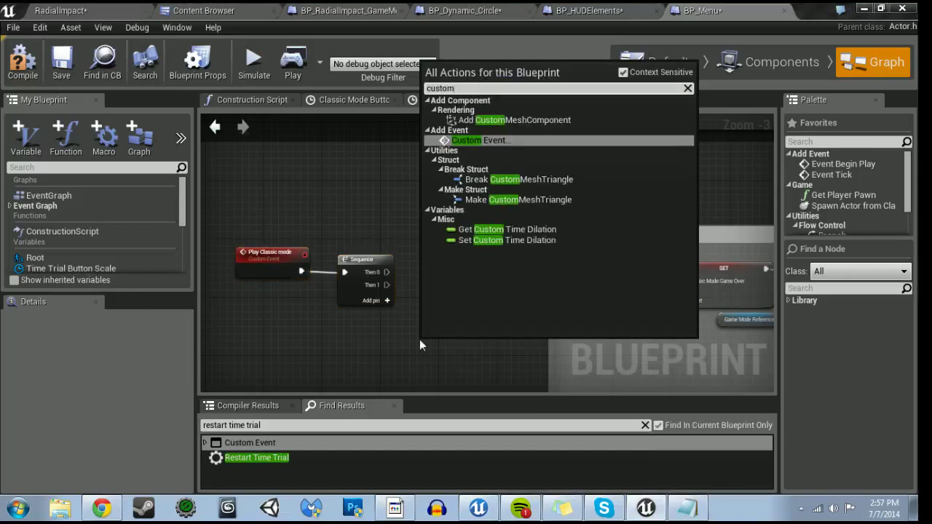
pyautogui.click(530, 142)
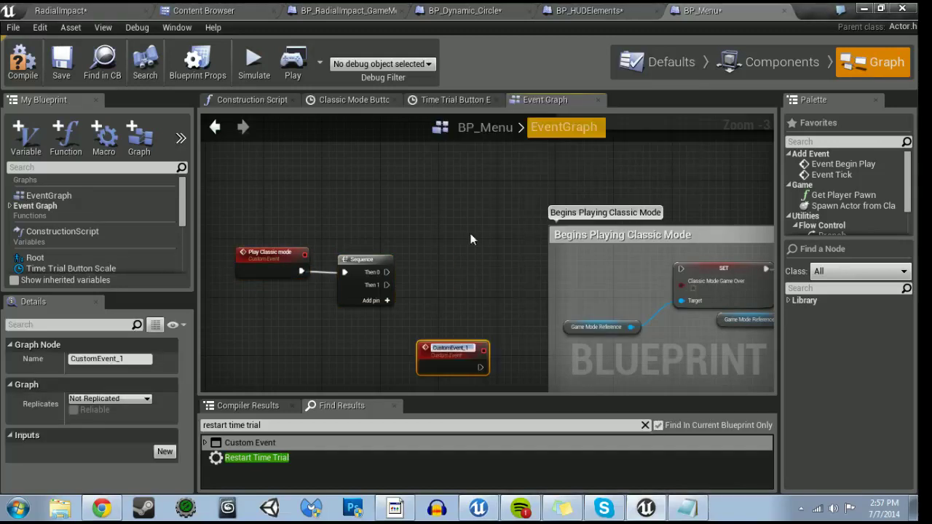
# - Name the new event 'Set up Classic Mode Variables' and place it below the Sequence
pyautogui.write('Clas')
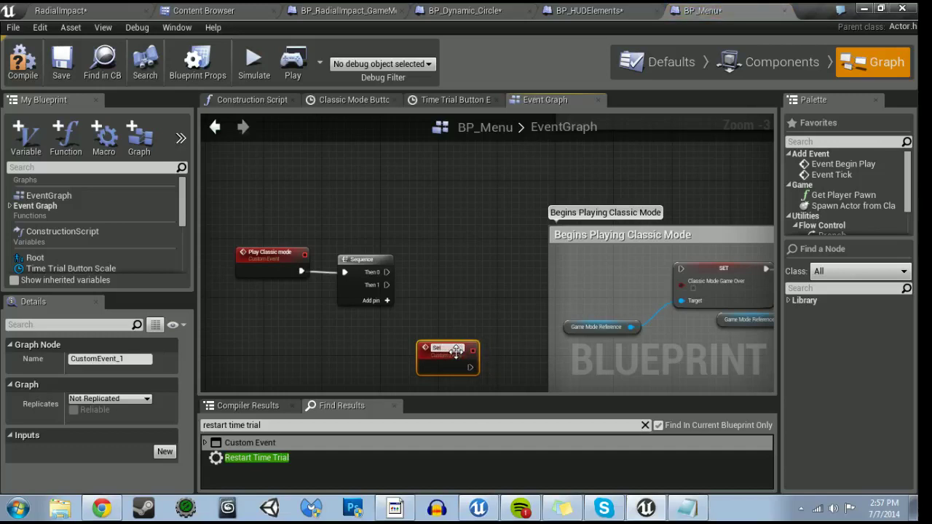
pyautogui.write('la')
pyautogui.press('BackSpace')
pyautogui.write('lassic')
pyautogui.press('BackSpace')
pyautogui.write('Mode Variables')
pyautogui.press('Return')
pyautogui.moveTo(456, 352); pyautogui.dragTo(351, 281, button='right')
pyautogui.moveTo(352, 282); pyautogui.dragTo(353, 312)
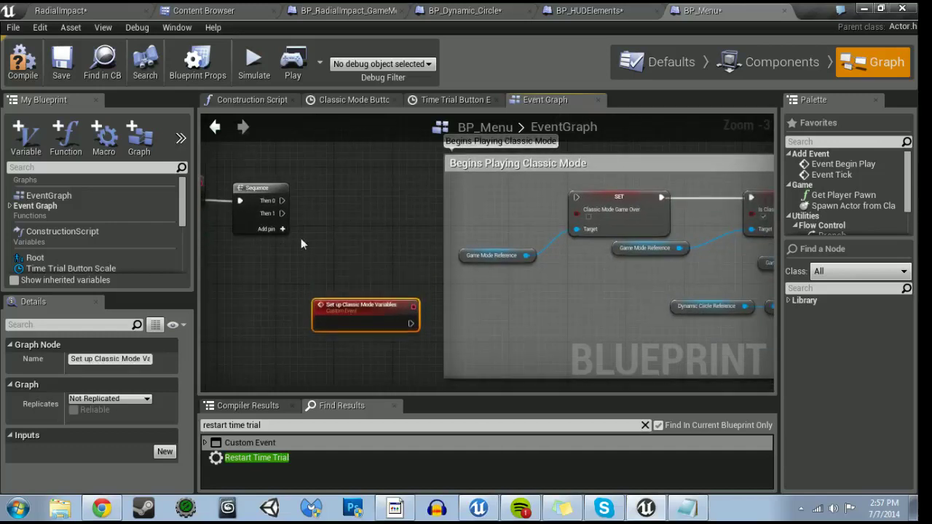
# - Call Set Up Classic Mode Variables from the Sequence's Then 0 output
pyautogui.moveTo(282, 200); pyautogui.dragTo(337, 200)
pyautogui.write('set')
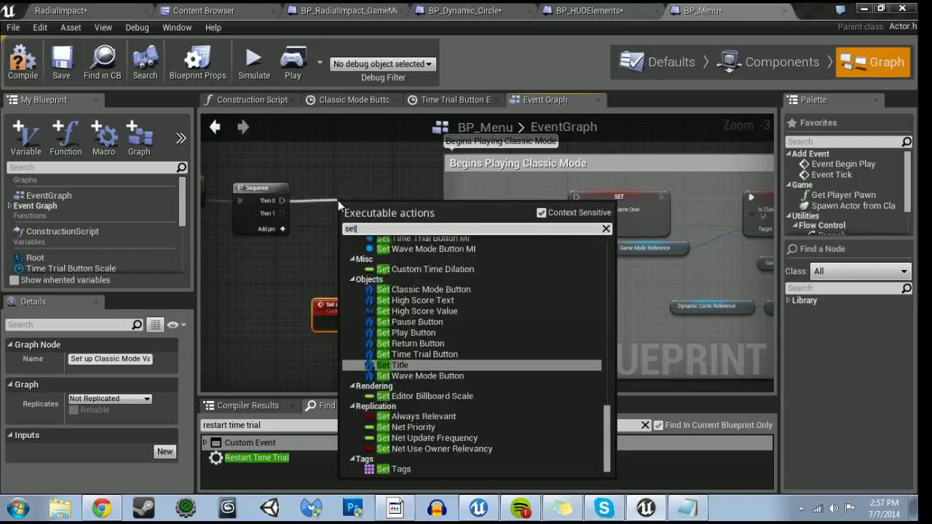
pyautogui.write(' up')
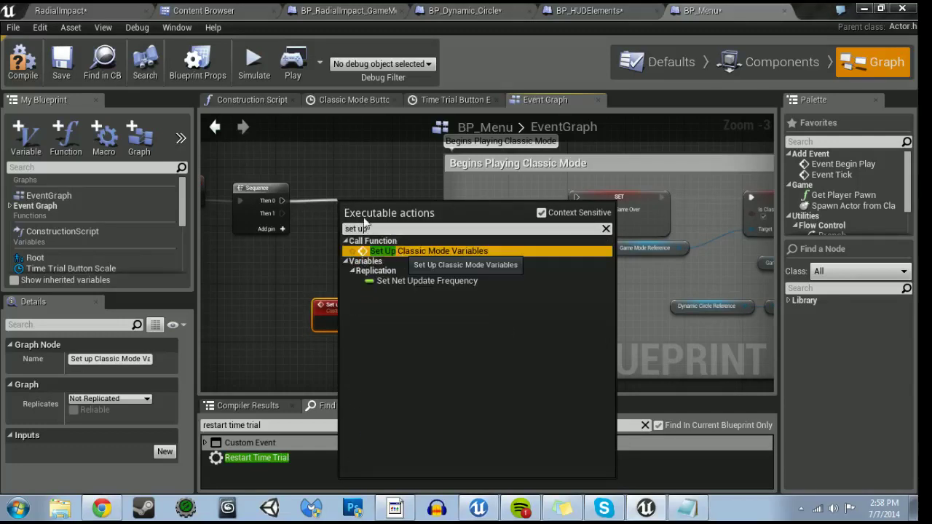
pyautogui.click(397, 250)
# - Move the variable SET nodes and their Game Mode References out of the comment, after the custom event
pyautogui.scroll(-1, 297, 213)
pyautogui.scroll(-1, 276, 232)
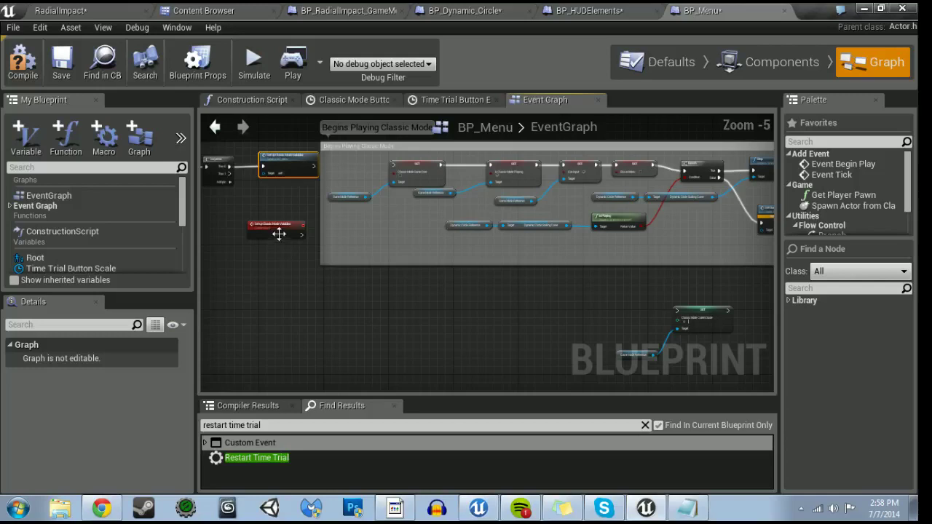
pyautogui.moveTo(353, 162); pyautogui.dragTo(646, 186)
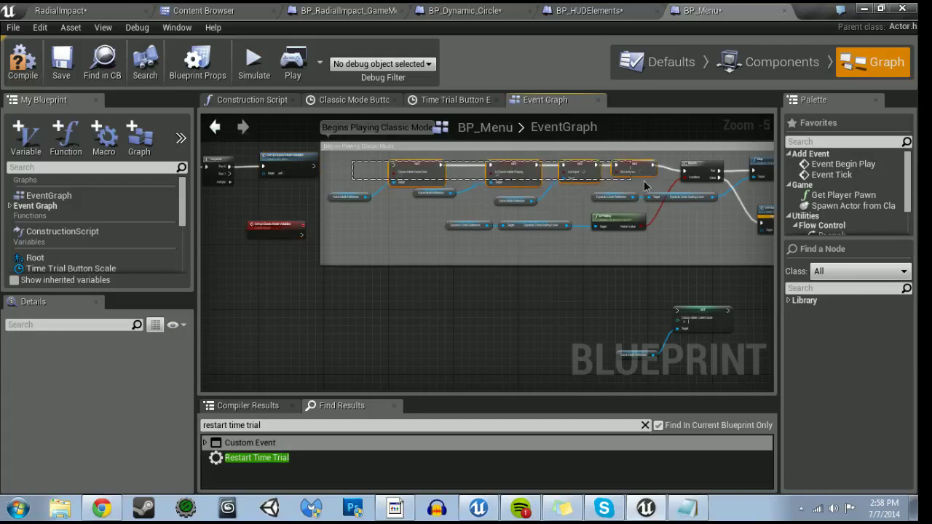
pyautogui.scroll(2, 464, 194)
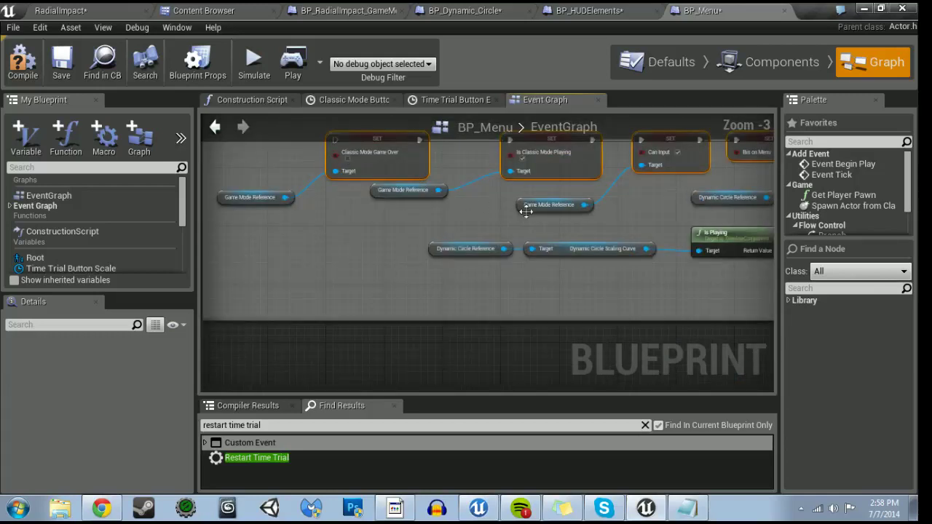
pyautogui.keyDown('ctrl'); pyautogui.click(524, 206); pyautogui.keyUp('ctrl')
pyautogui.keyDown('ctrl'); pyautogui.click(431, 191); pyautogui.keyUp('ctrl')
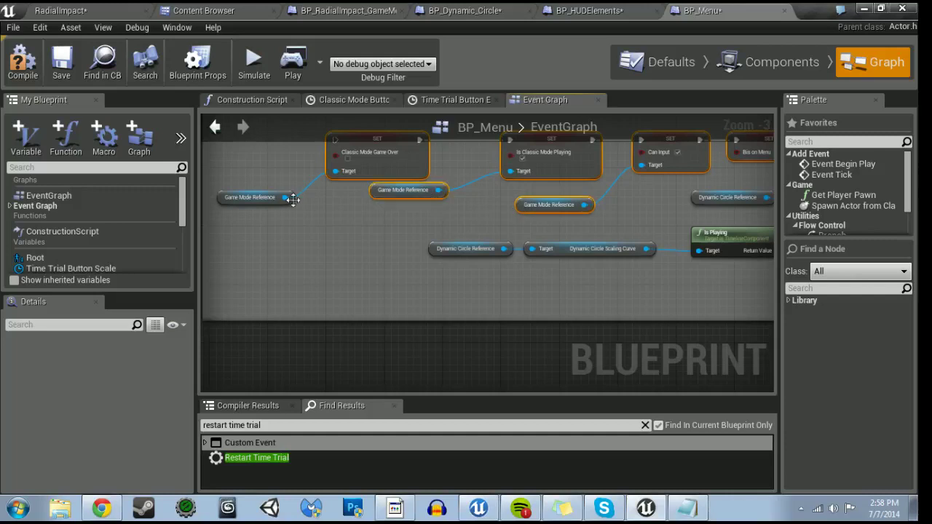
pyautogui.keyDown('ctrl'); pyautogui.click(293, 201); pyautogui.keyUp('ctrl')
pyautogui.press('c')
pyautogui.scroll(-2, 349, 219)
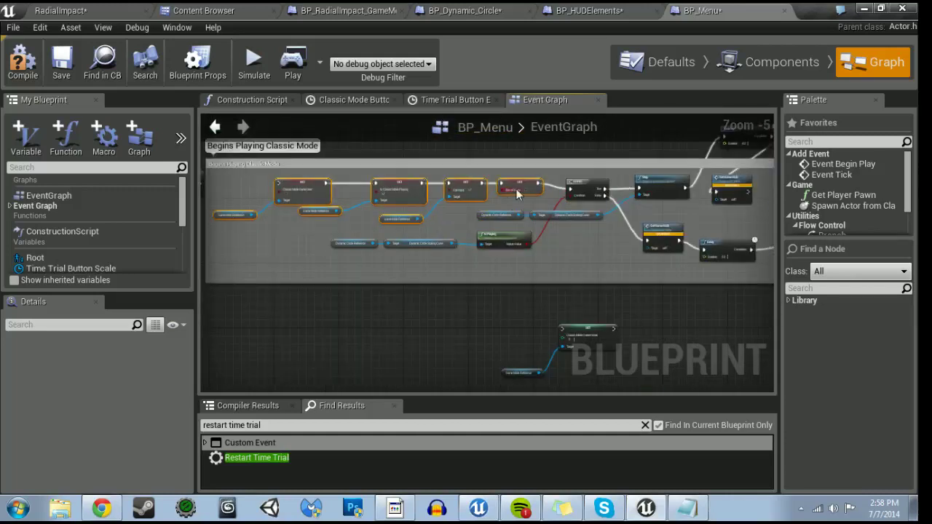
pyautogui.moveTo(525, 183); pyautogui.dragTo(508, 320)
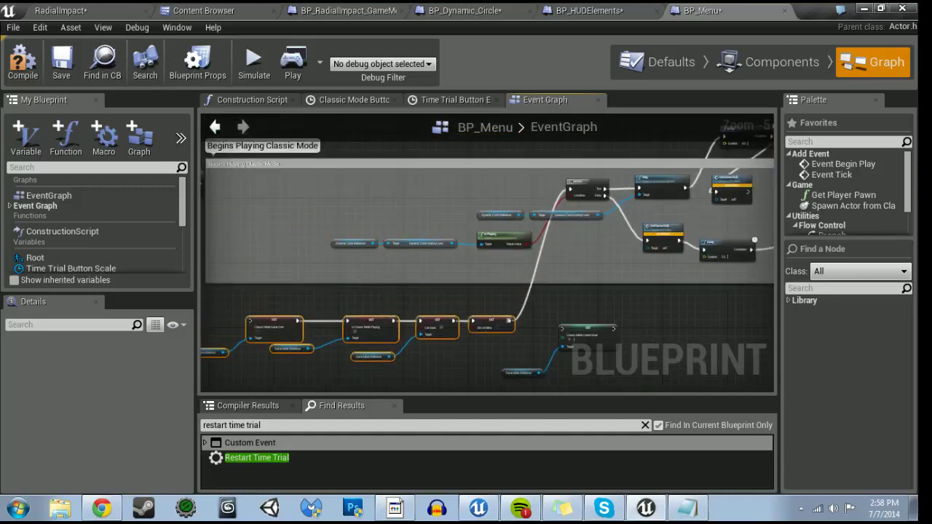
pyautogui.moveTo(277, 318); pyautogui.dragTo(422, 271, button='right')
pyautogui.moveTo(306, 209); pyautogui.dragTo(349, 279)
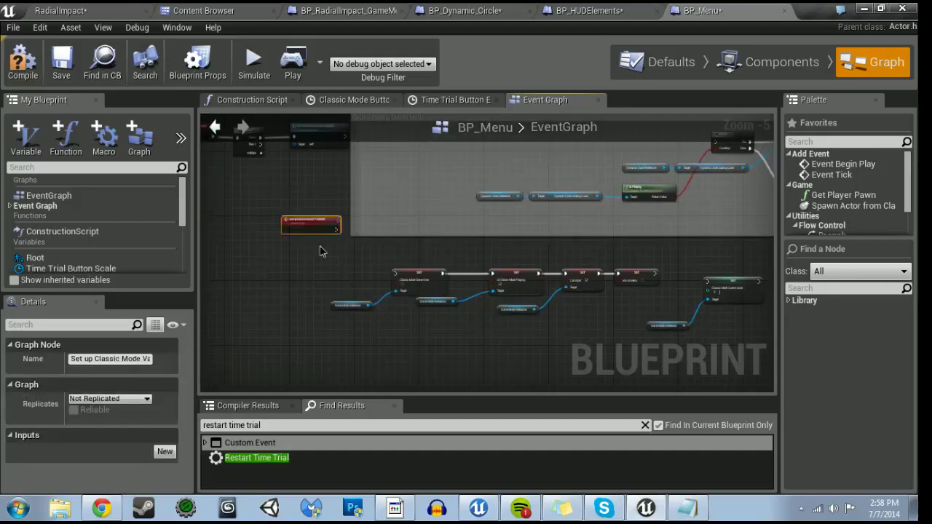
# - Chain the bIsOnMenu SET into Classic Mode Current Score and tidy its Game Mode Reference
pyautogui.scroll(2, 367, 274)
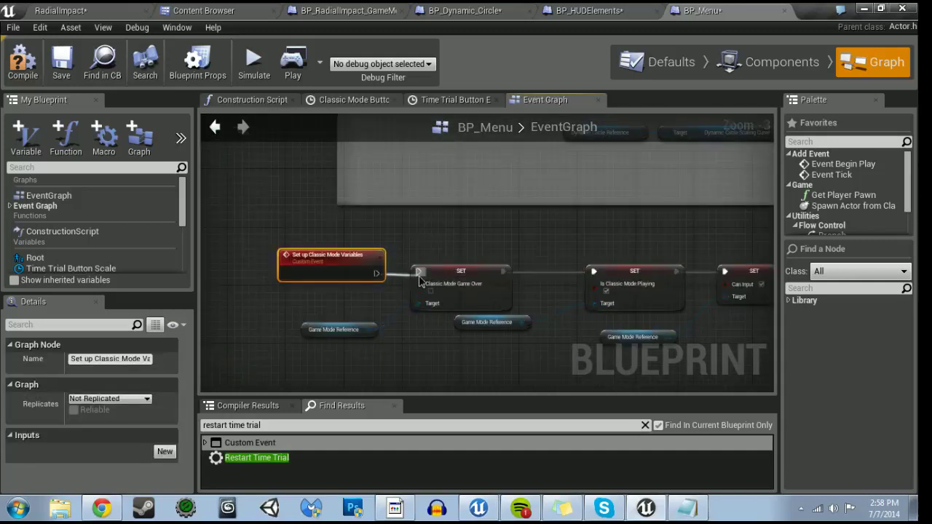
pyautogui.moveTo(757, 292); pyautogui.dragTo(457, 263, button='right')
pyautogui.click(513, 244)
pyautogui.moveTo(509, 240); pyautogui.dragTo(604, 256)
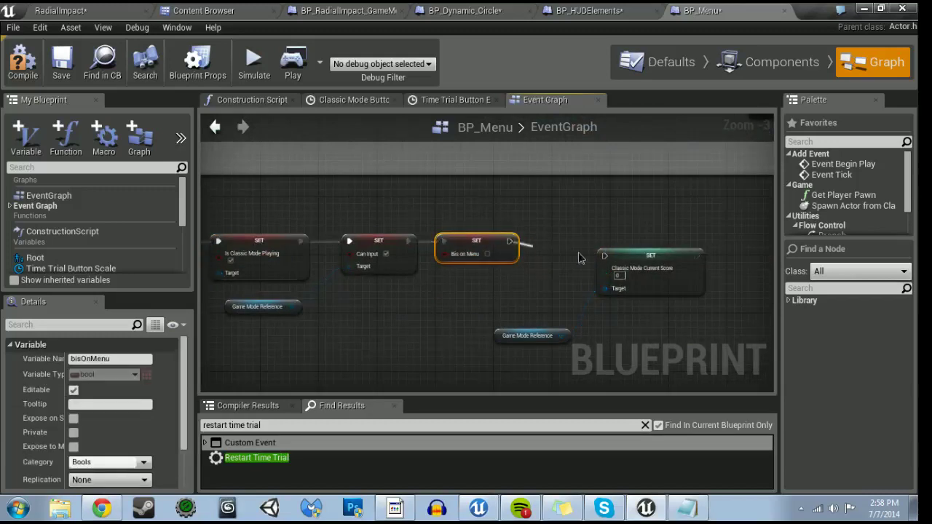
pyautogui.click(657, 286)
pyautogui.moveTo(658, 286); pyautogui.dragTo(629, 278)
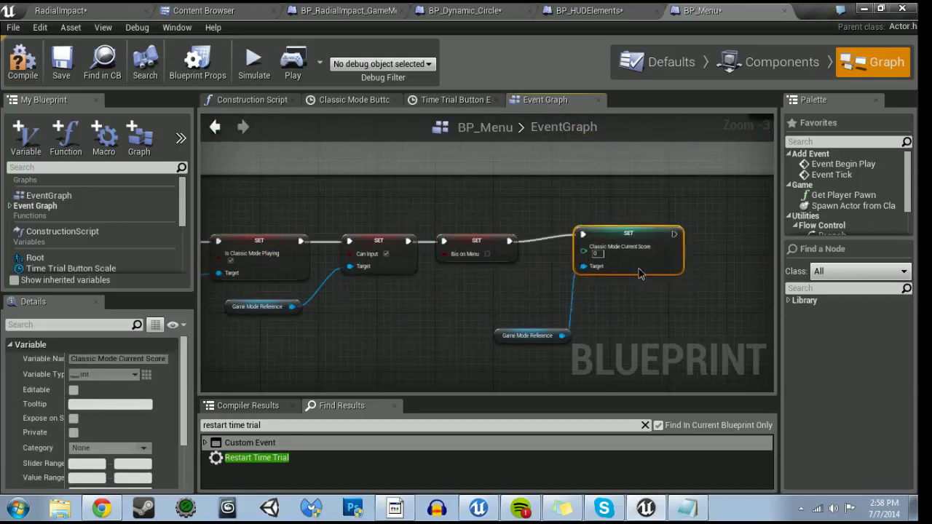
pyautogui.click(502, 337)
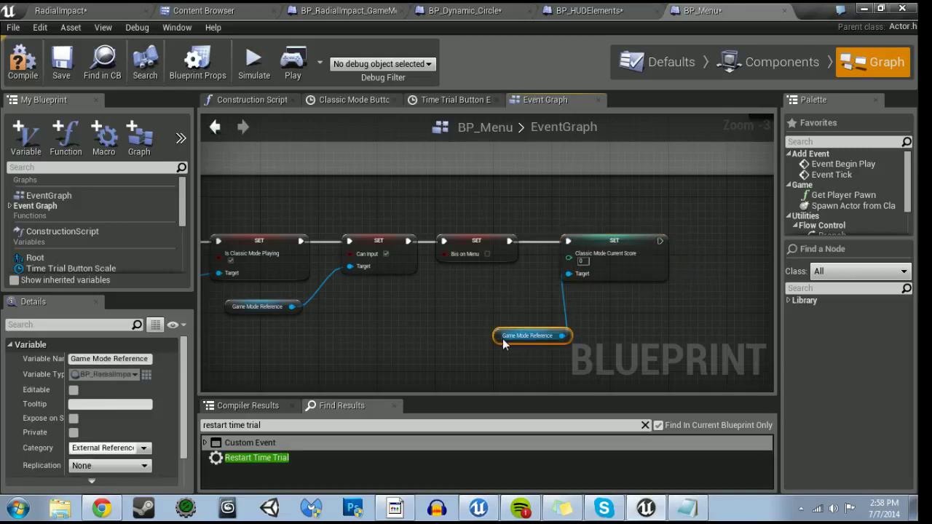
pyautogui.moveTo(499, 340); pyautogui.dragTo(463, 289)
# - Clear the Find Results search and add a custom event named Start Updating Circles
pyautogui.click(294, 426)
pyautogui.press('BackSpace')
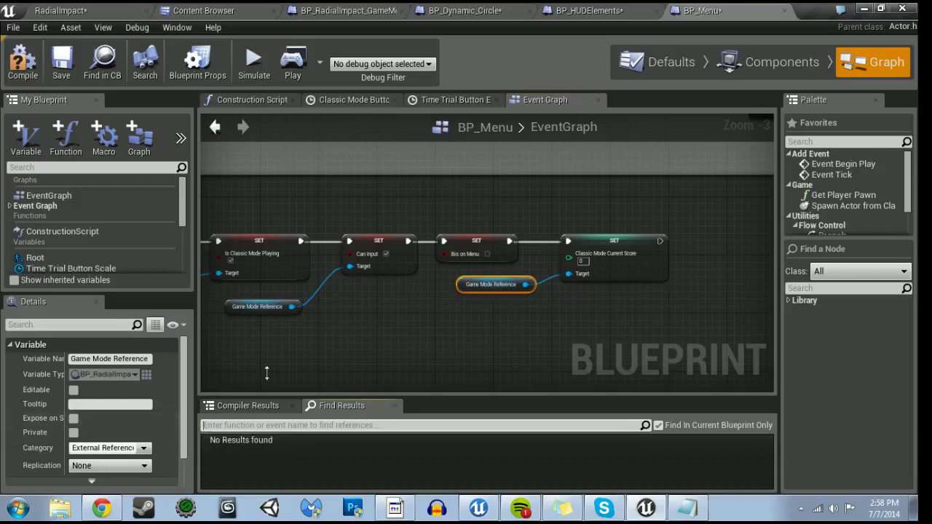
pyautogui.scroll(-2, 417, 361)
pyautogui.moveTo(417, 360)
pyautogui.mouseDown(button='right')
pyautogui.moveTo(236, 343)
pyautogui.moveTo(637, 331)
pyautogui.mouseUp(button='right')
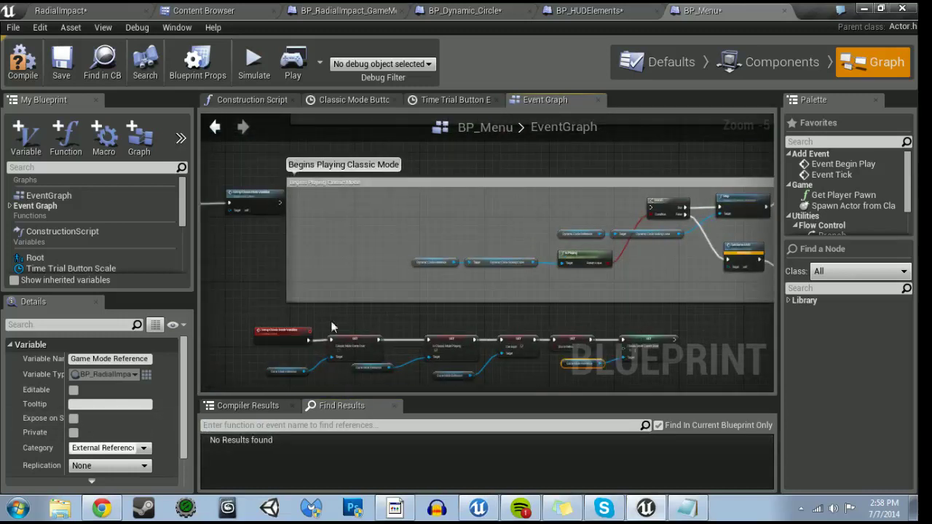
pyautogui.moveTo(331, 327); pyautogui.dragTo(437, 259, button='right')
pyautogui.rightClick(437, 260)
pyautogui.write('cus')
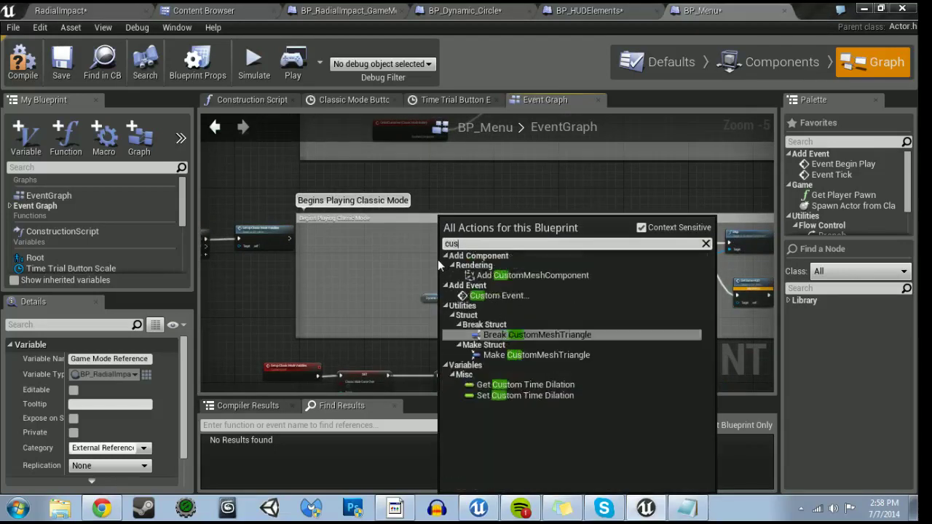
pyautogui.write('tom')
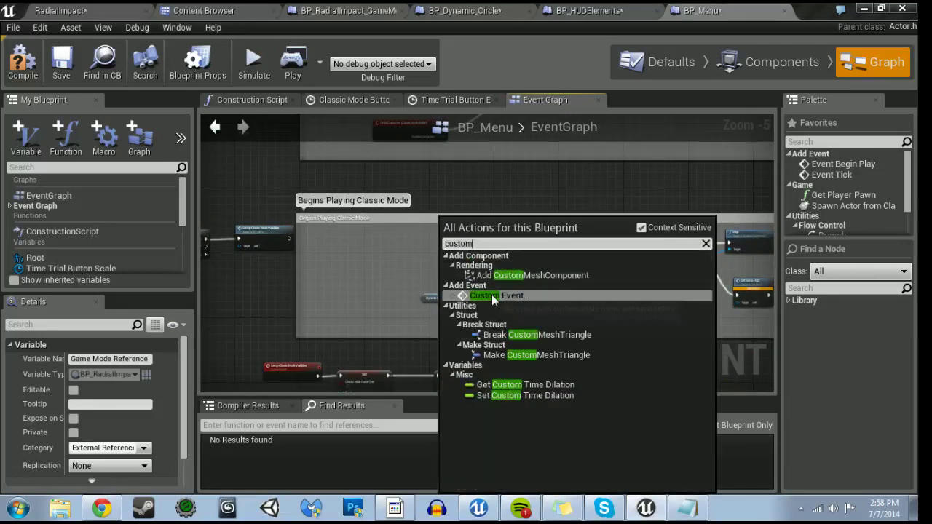
pyautogui.click(491, 294)
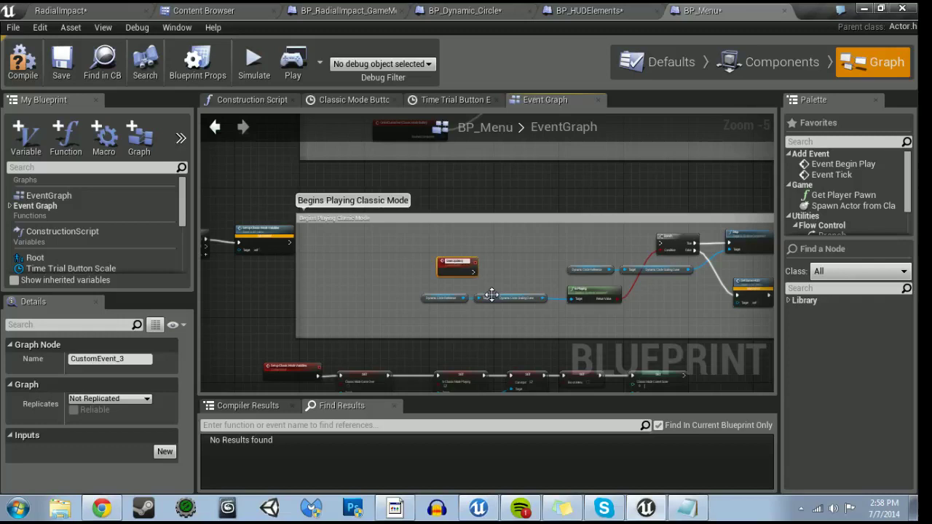
pyautogui.press('Return')
# - Move the Set Up Classic Mode Variables call up beside the Sequence node
pyautogui.moveTo(453, 283)
pyautogui.mouseDown(button='right')
pyautogui.moveTo(540, 267)
pyautogui.moveTo(321, 364)
pyautogui.mouseUp(button='right')
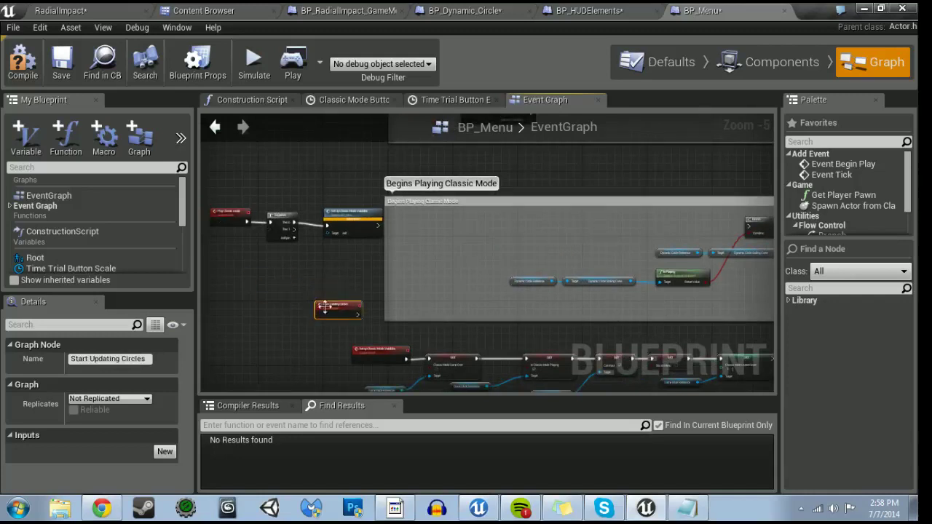
pyautogui.scroll(3, 347, 246)
pyautogui.moveTo(394, 270); pyautogui.dragTo(393, 222)
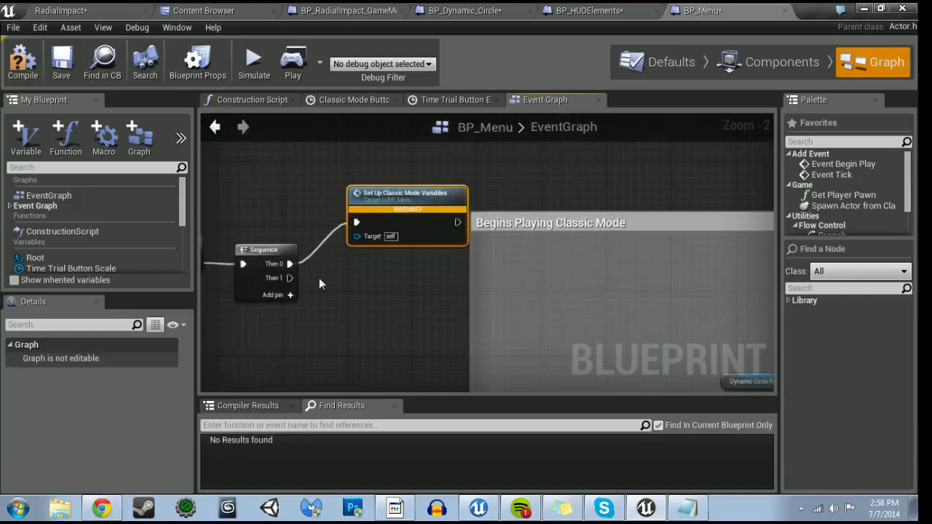
# - Call Start Updating Circles from the Sequence's Then 1 output
pyautogui.moveTo(289, 277); pyautogui.dragTo(381, 304)
pyautogui.write('start')
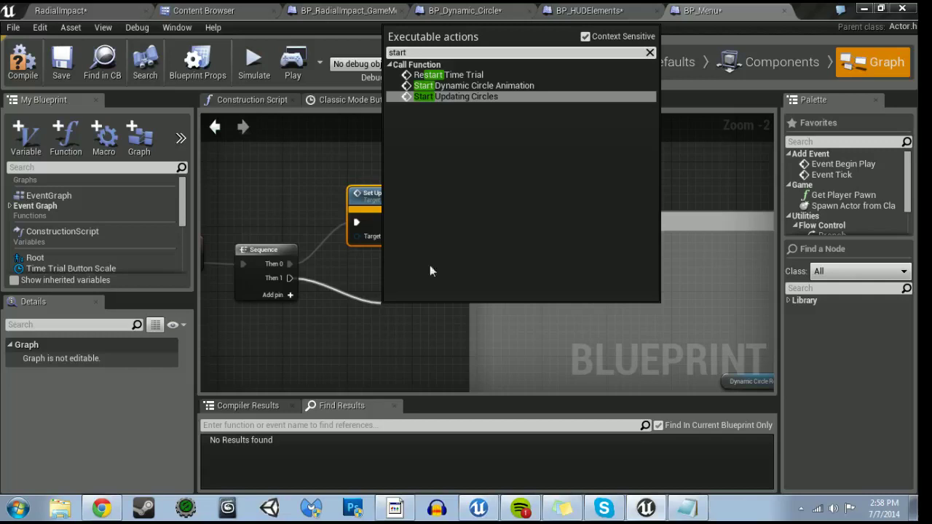
pyautogui.press('Return')
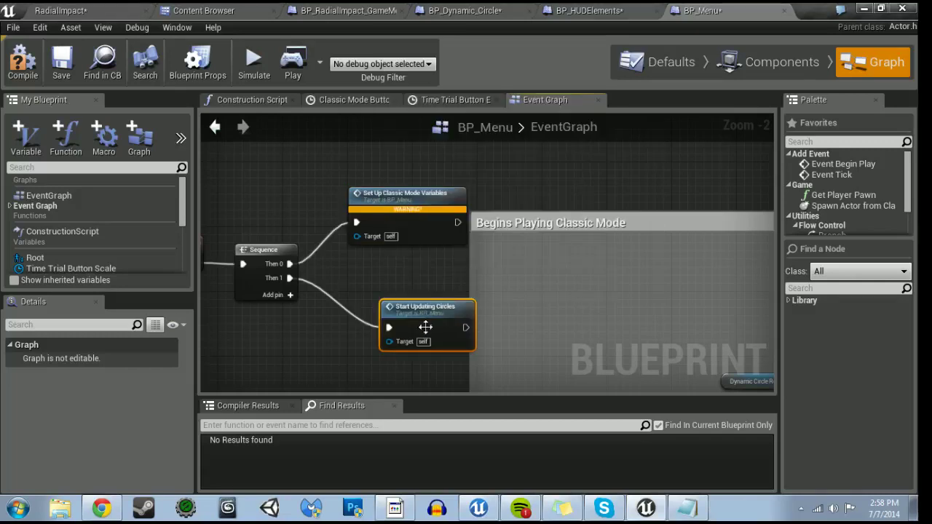
pyautogui.moveTo(425, 327); pyautogui.dragTo(398, 308)
# - Delete the Begins Playing Classic Mode comment and wire the Start Updating Circles event into the Branch
pyautogui.scroll(-2, 542, 309)
pyautogui.moveTo(542, 309); pyautogui.dragTo(412, 225, button='right')
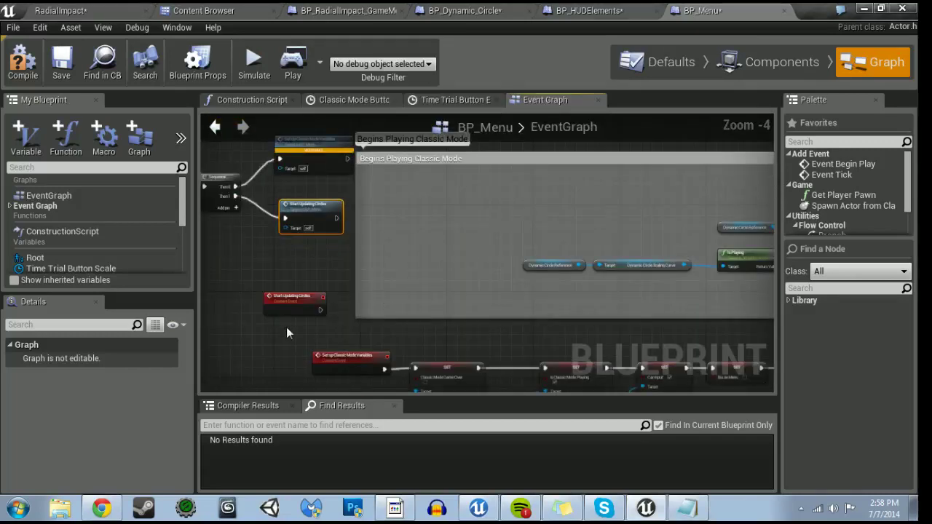
pyautogui.moveTo(284, 313); pyautogui.dragTo(515, 220)
pyautogui.moveTo(515, 221)
pyautogui.mouseDown(button='right')
pyautogui.moveTo(490, 247)
pyautogui.moveTo(355, 229)
pyautogui.mouseUp(button='right')
pyautogui.click(276, 190)
pyautogui.press('Delete')
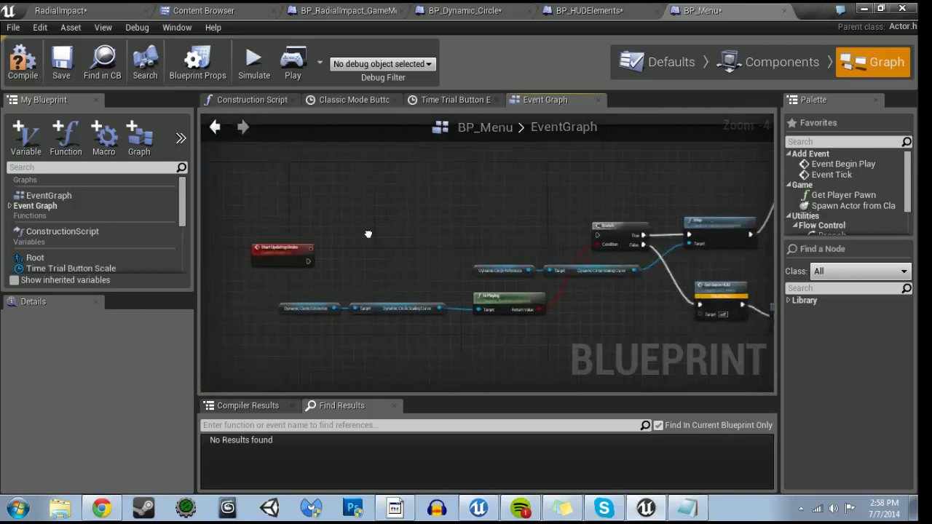
pyautogui.moveTo(270, 253); pyautogui.dragTo(516, 233)
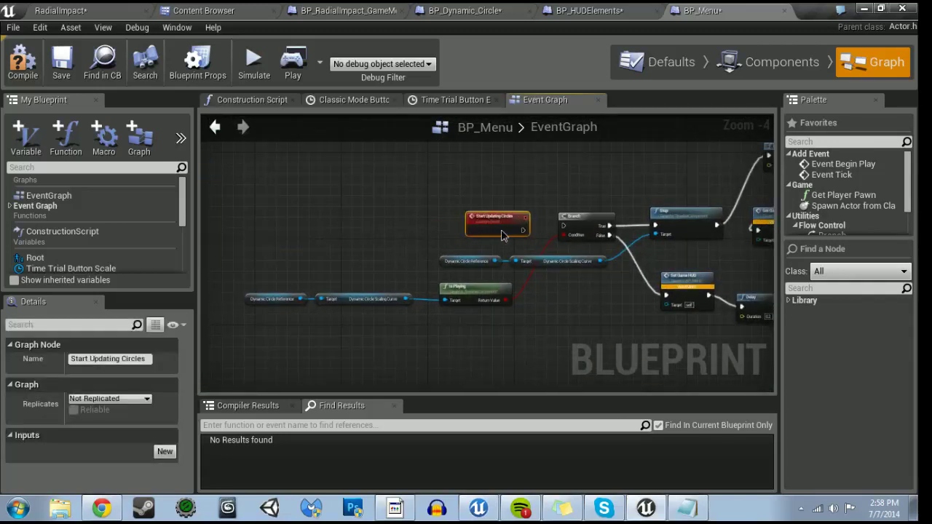
pyautogui.moveTo(543, 222)
pyautogui.mouseDown()
pyautogui.moveTo(478, 222)
pyautogui.moveTo(563, 226)
pyautogui.mouseUp()
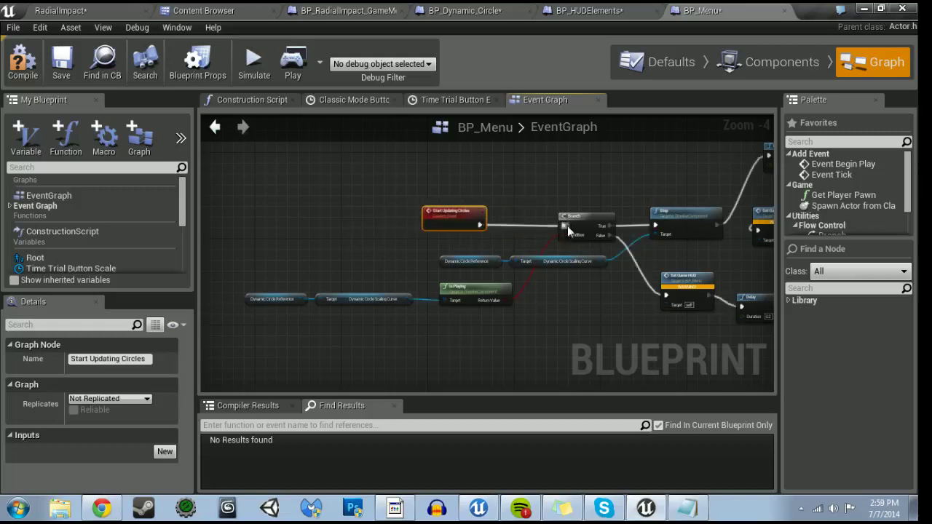
pyautogui.moveTo(567, 226); pyautogui.dragTo(222, 213, button='right')
# - Shift the circle-updating nodes left and line up the Delay and Set Game HUD after Stop
pyautogui.moveTo(221, 213); pyautogui.dragTo(599, 304)
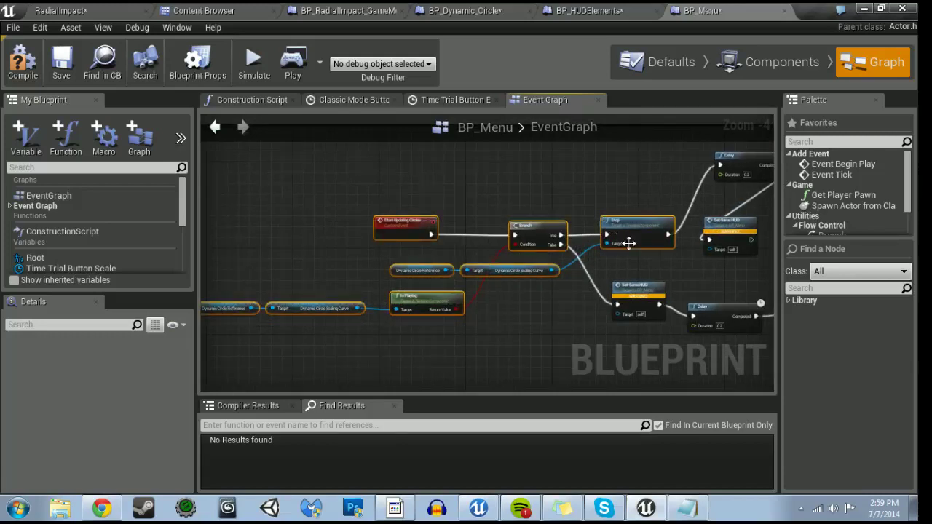
pyautogui.moveTo(622, 234); pyautogui.dragTo(531, 234)
pyautogui.moveTo(600, 256); pyautogui.dragTo(500, 207, button='right')
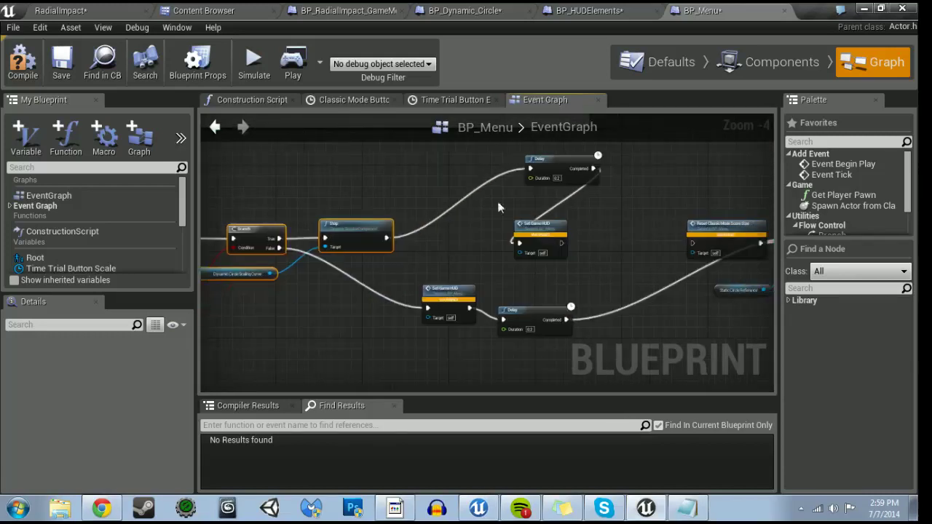
pyautogui.moveTo(551, 251); pyautogui.dragTo(626, 245)
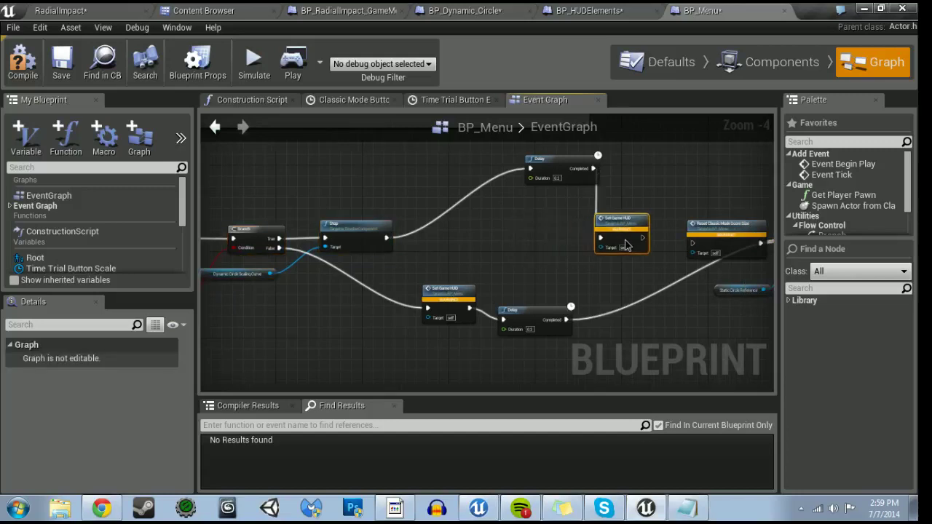
pyautogui.moveTo(557, 166); pyautogui.dragTo(456, 242)
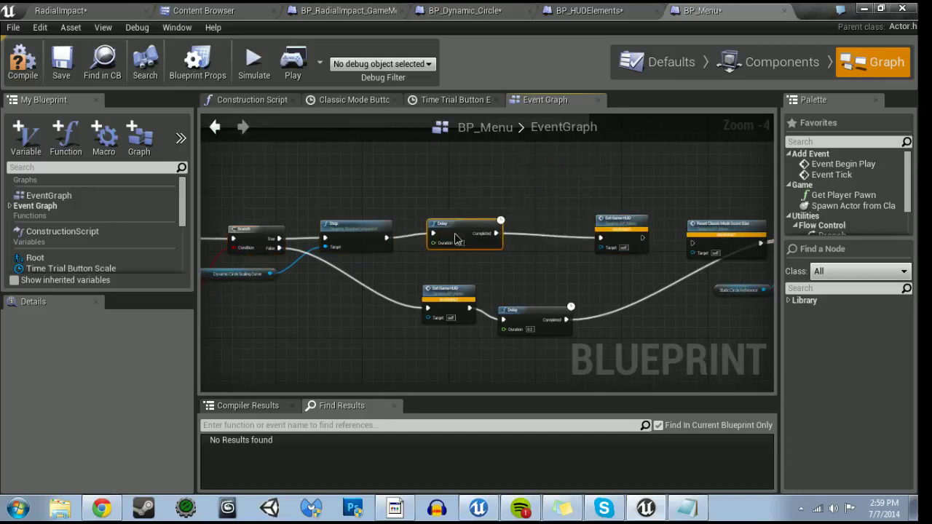
pyautogui.moveTo(628, 240); pyautogui.dragTo(572, 238)
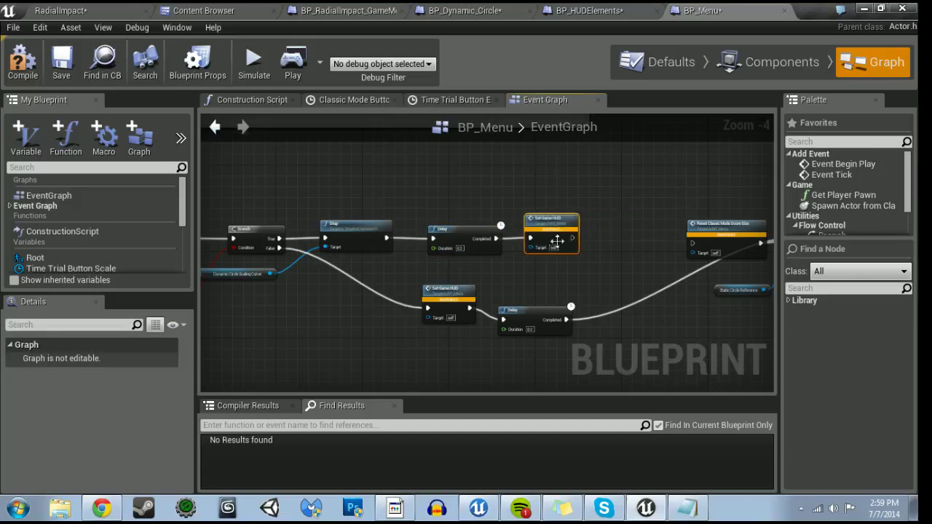
pyautogui.moveTo(572, 239); pyautogui.dragTo(495, 239, button='right')
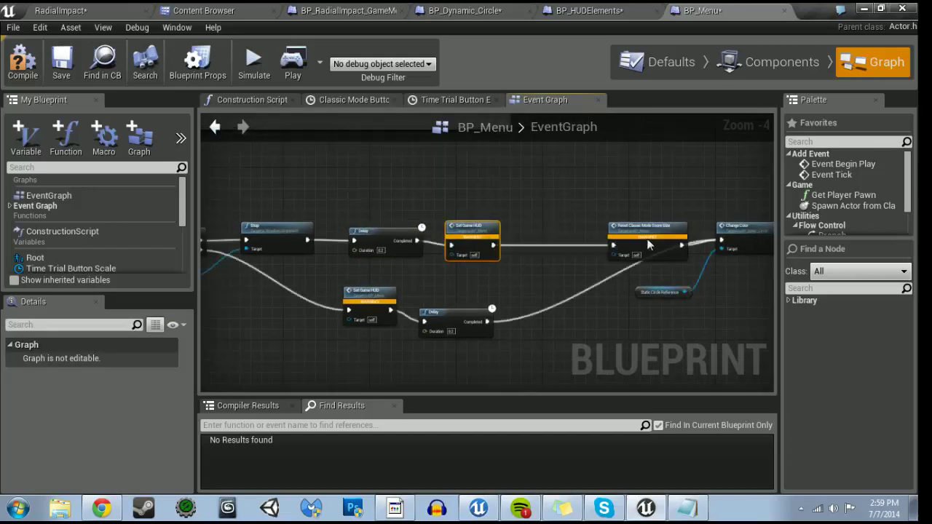
# - Move the reset node beside Set Game HUD and shift Change Color with Static Circle Reference left
pyautogui.moveTo(661, 243); pyautogui.dragTo(573, 243)
pyautogui.moveTo(573, 242); pyautogui.dragTo(495, 242, button='right')
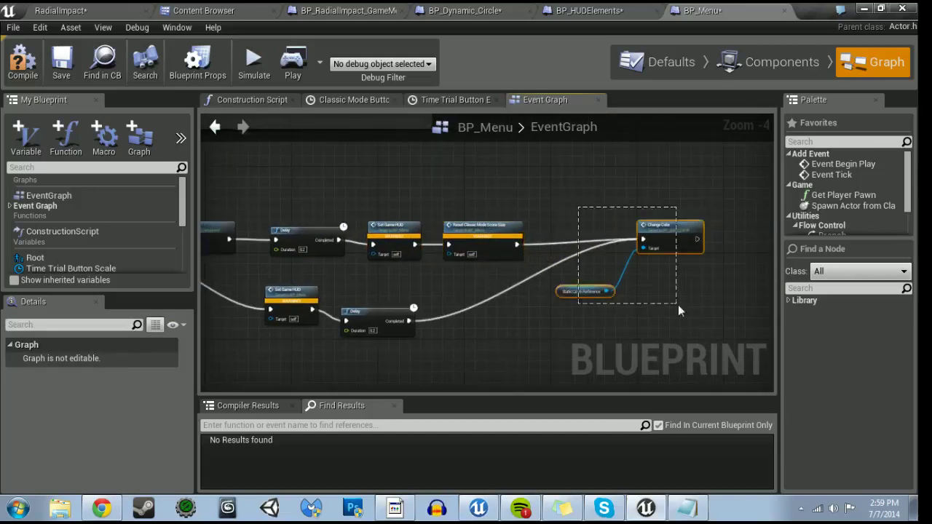
pyautogui.moveTo(576, 202); pyautogui.dragTo(619, 305)
pyautogui.moveTo(602, 214); pyautogui.dragTo(690, 300)
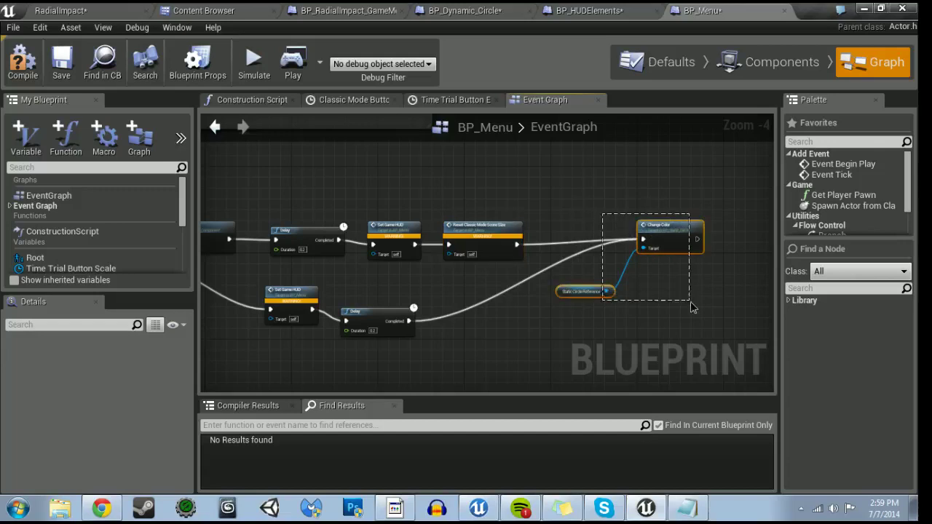
pyautogui.moveTo(671, 241); pyautogui.dragTo(569, 240)
pyautogui.moveTo(258, 327)
pyautogui.mouseDown(button='right')
pyautogui.moveTo(583, 334)
pyautogui.moveTo(457, 299)
pyautogui.moveTo(335, 243)
pyautogui.mouseUp(button='right')
# - Arrange the two classic-mode node chains together and select them both
pyautogui.scroll(-5, 575, 337)
pyautogui.moveTo(547, 275); pyautogui.dragTo(631, 300)
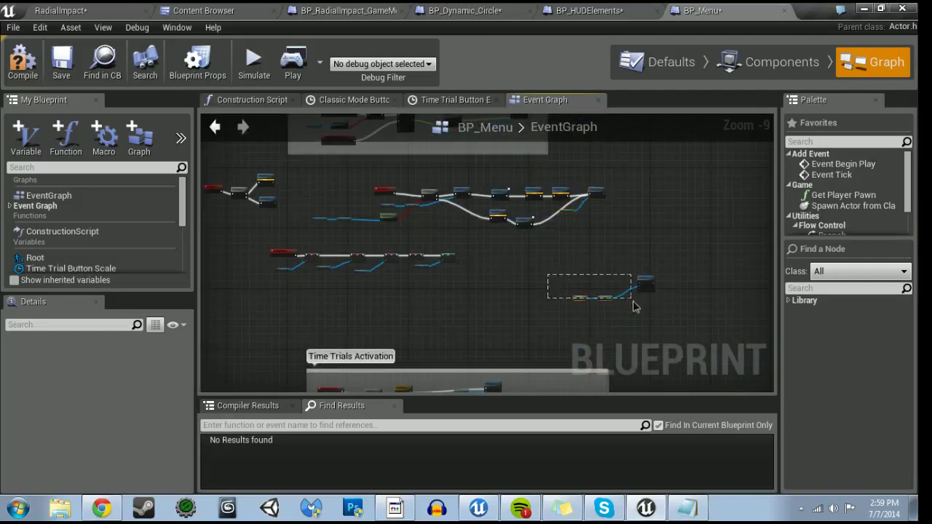
pyautogui.moveTo(560, 255); pyautogui.dragTo(669, 325)
pyautogui.click(514, 289)
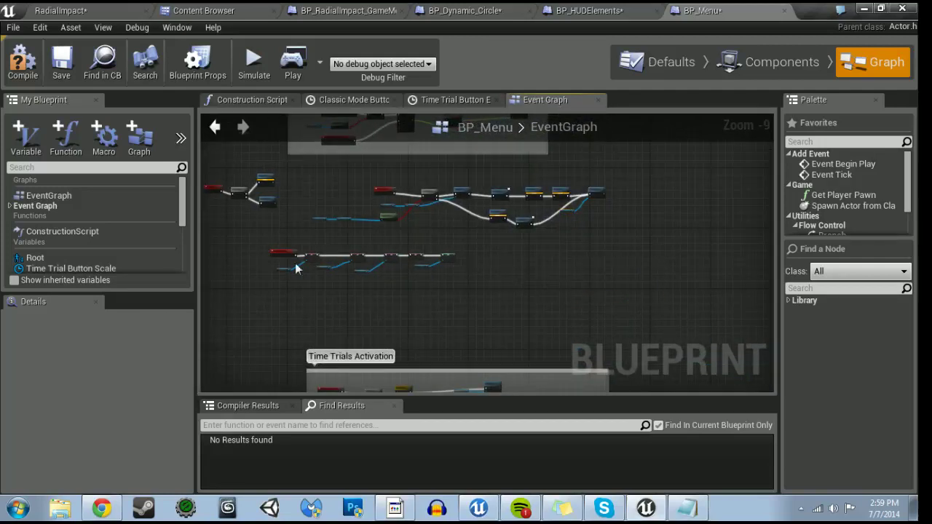
pyautogui.moveTo(259, 249)
pyautogui.mouseDown()
pyautogui.moveTo(446, 287)
pyautogui.moveTo(547, 268)
pyautogui.mouseUp()
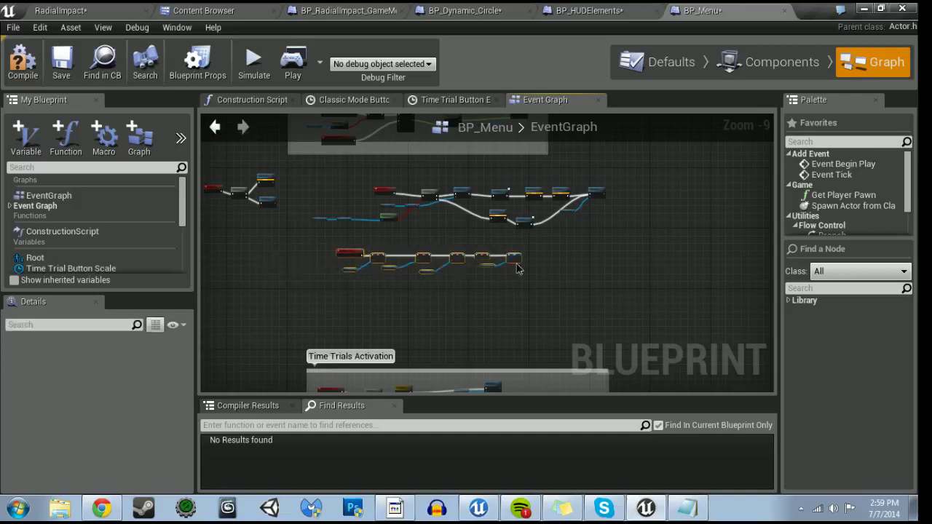
pyautogui.moveTo(333, 254); pyautogui.dragTo(406, 294, button='right')
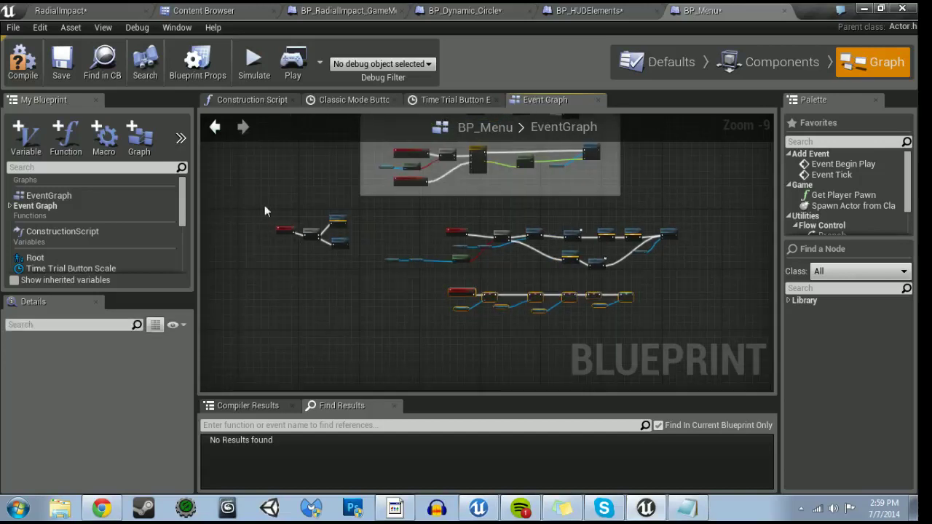
pyautogui.moveTo(336, 244); pyautogui.dragTo(426, 313)
pyautogui.moveTo(343, 229); pyautogui.dragTo(675, 327)
pyautogui.moveTo(670, 235); pyautogui.dragTo(628, 244)
pyautogui.moveTo(618, 267); pyautogui.dragTo(619, 342, button='right')
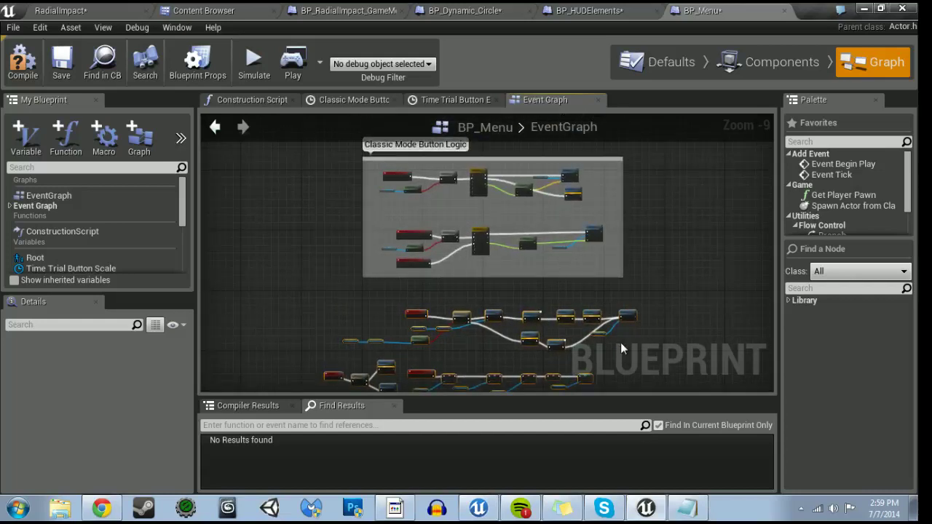
# - Wrap the selected chains in a comment titled 'Start Playing Classic Mode'
pyautogui.press('c')
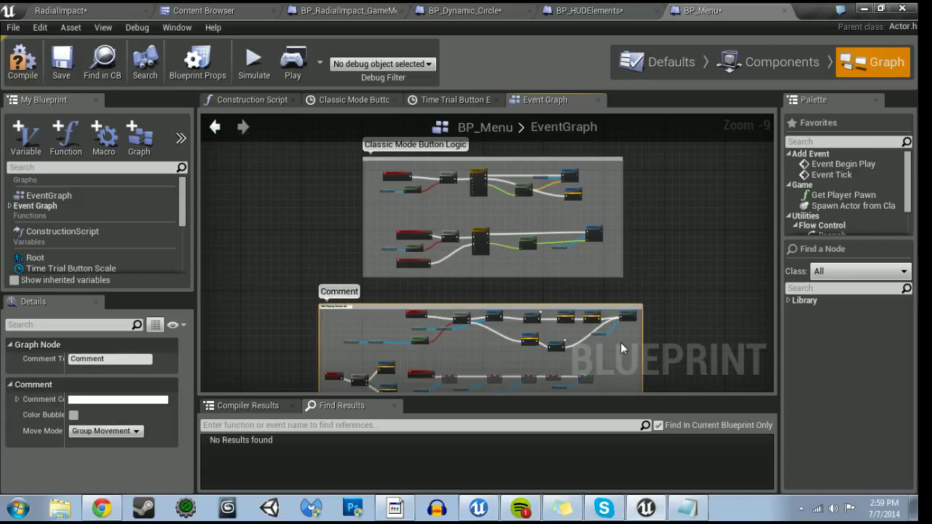
pyautogui.write('Start Playing Classic Mode')
pyautogui.press('Return')
# - Shift the new comment group slightly right and compile BP_Menu
pyautogui.moveTo(320, 300); pyautogui.dragTo(285, 207, button='right')
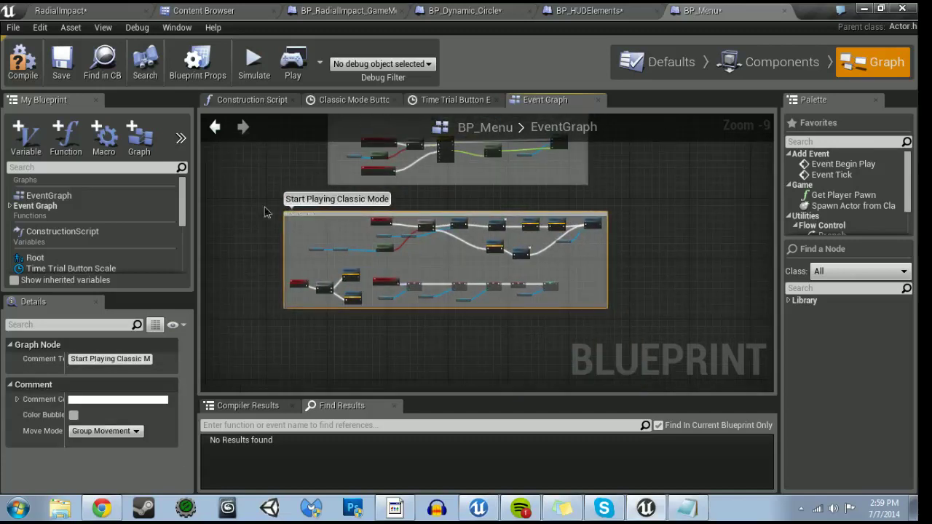
pyautogui.moveTo(599, 274); pyautogui.dragTo(597, 327, button='right')
pyautogui.moveTo(598, 287); pyautogui.dragTo(637, 282)
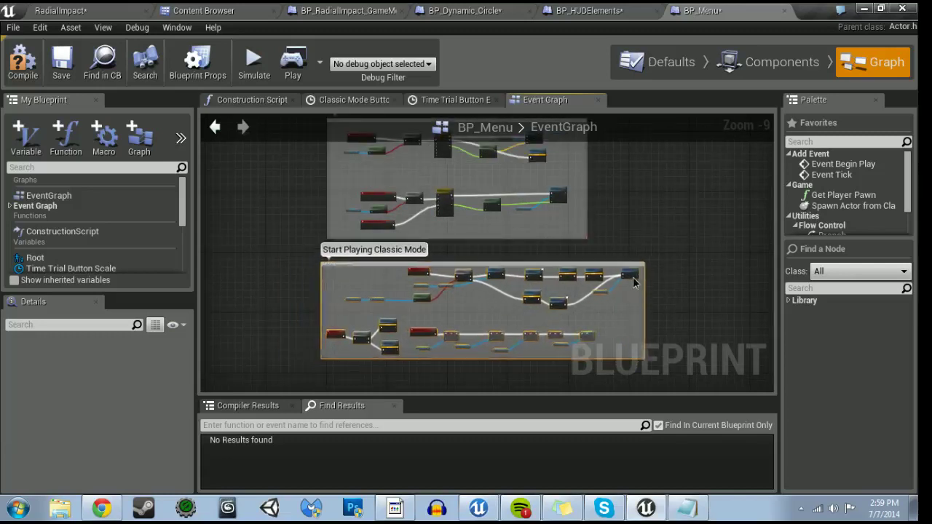
pyautogui.moveTo(665, 311); pyautogui.dragTo(649, 223, button='right')
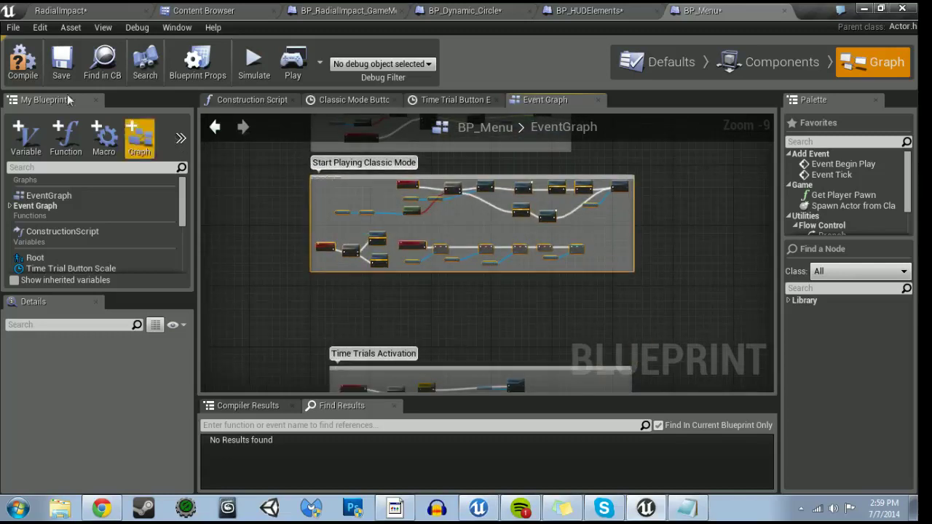
pyautogui.click(19, 63)
# - Launch a standalone playtest and play a Classic Mode round, hitting each ring as it closes in
pyautogui.click(53, 9)
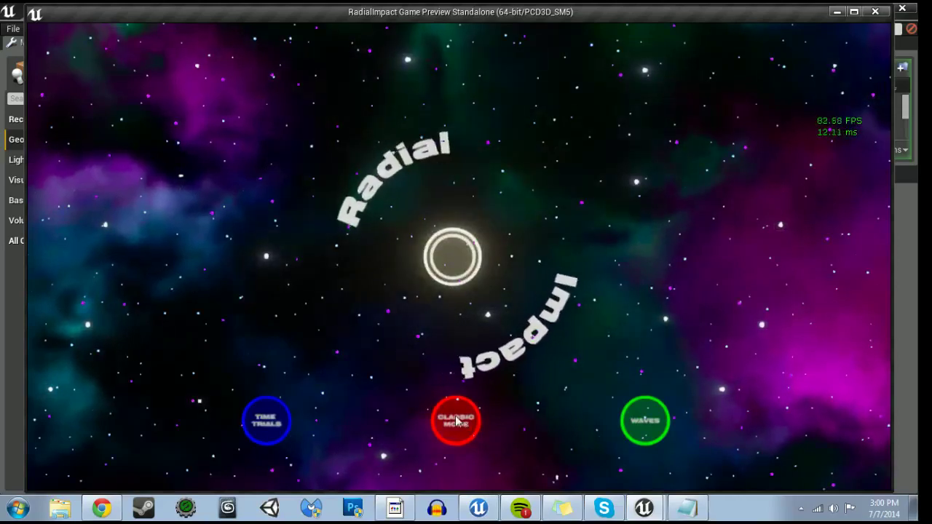
pyautogui.click(465, 425)
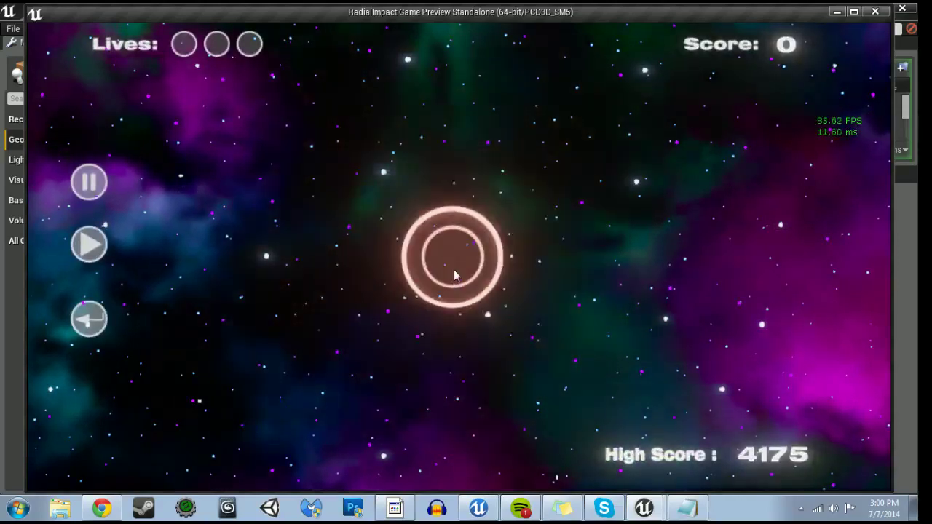
pyautogui.click(454, 275)
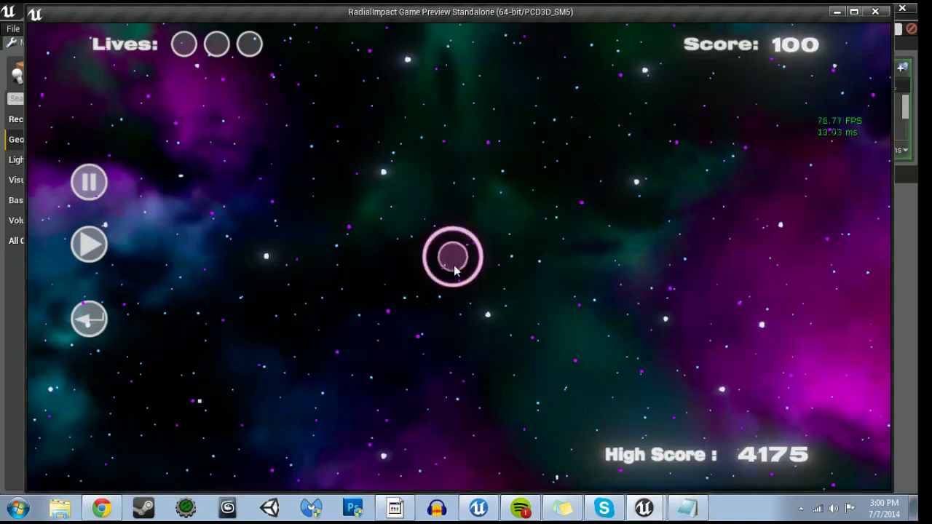
pyautogui.click(454, 274)
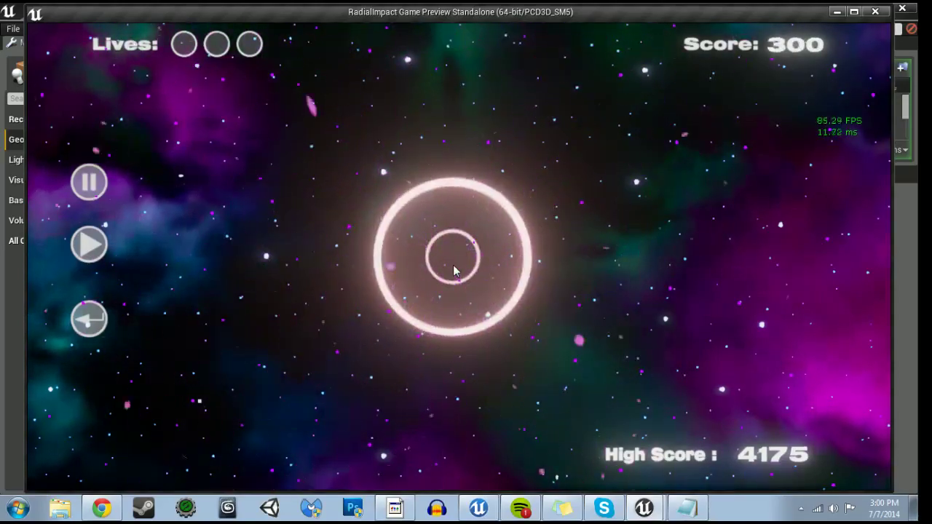
pyautogui.click(454, 271)
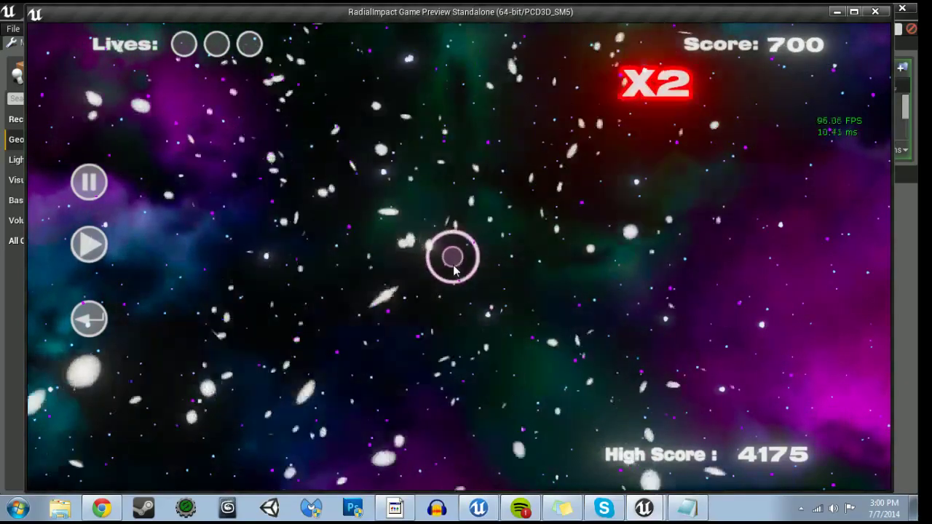
pyautogui.click(452, 266)
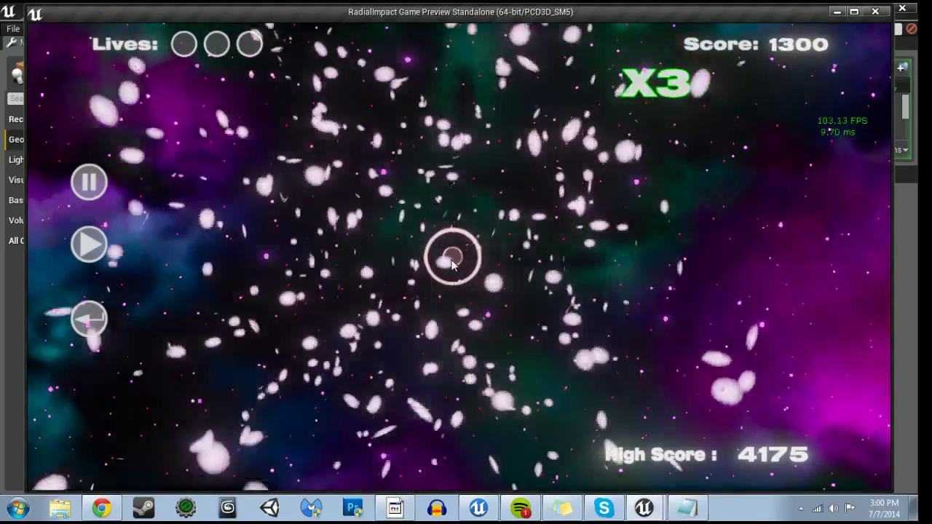
pyautogui.click(451, 265)
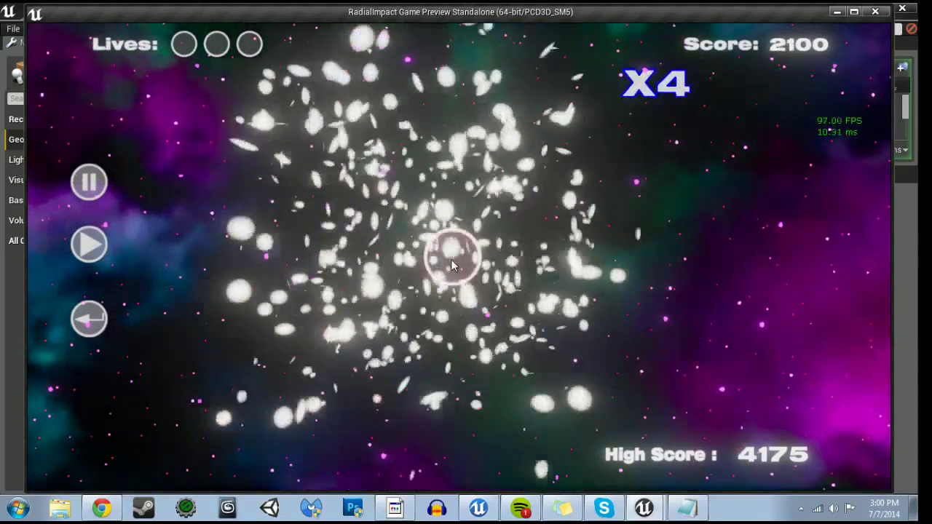
pyautogui.click(451, 261)
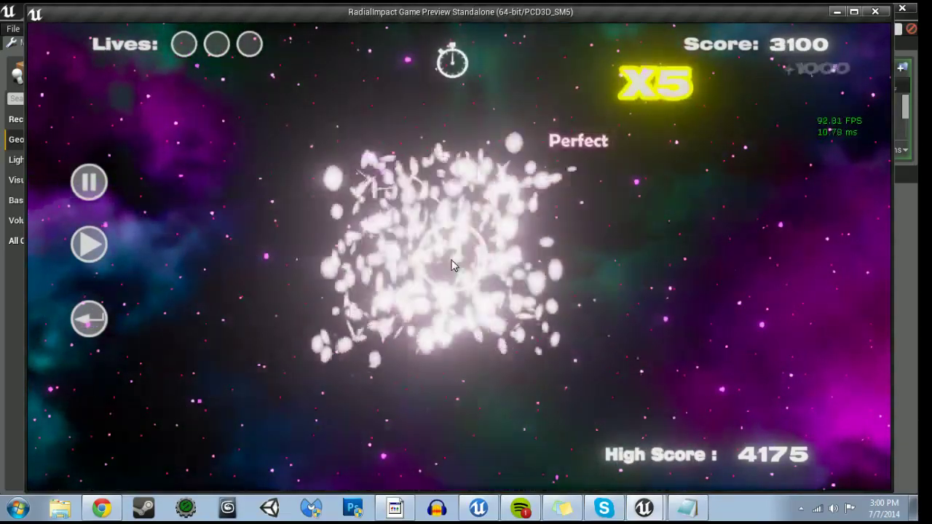
pyautogui.click(450, 260)
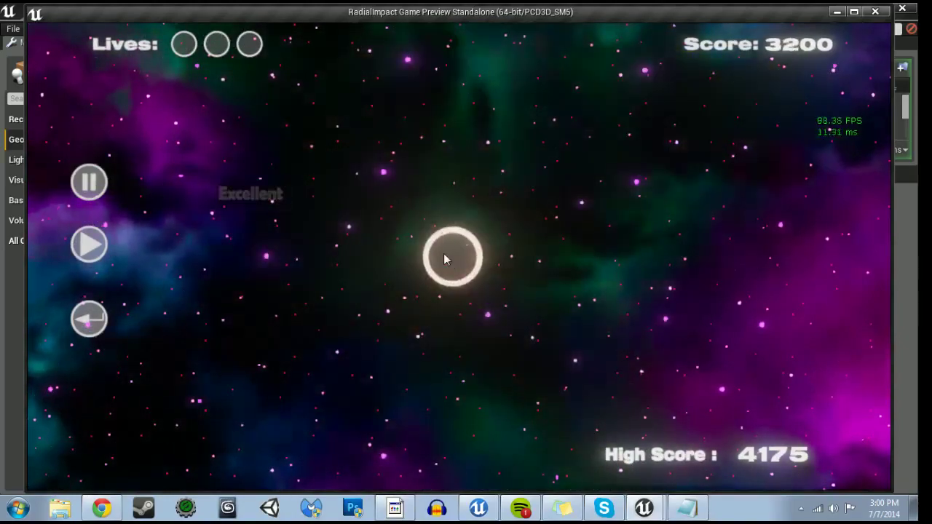
pyautogui.click(450, 257)
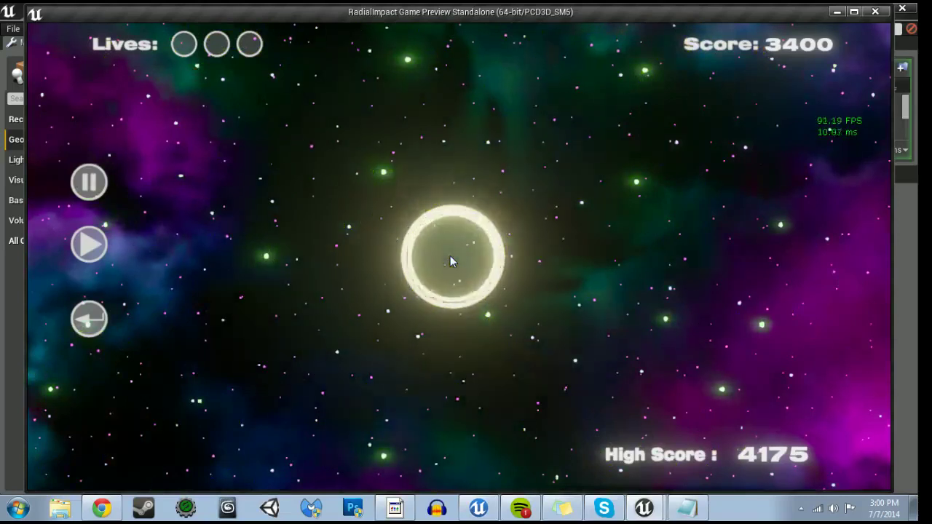
pyautogui.click(450, 260)
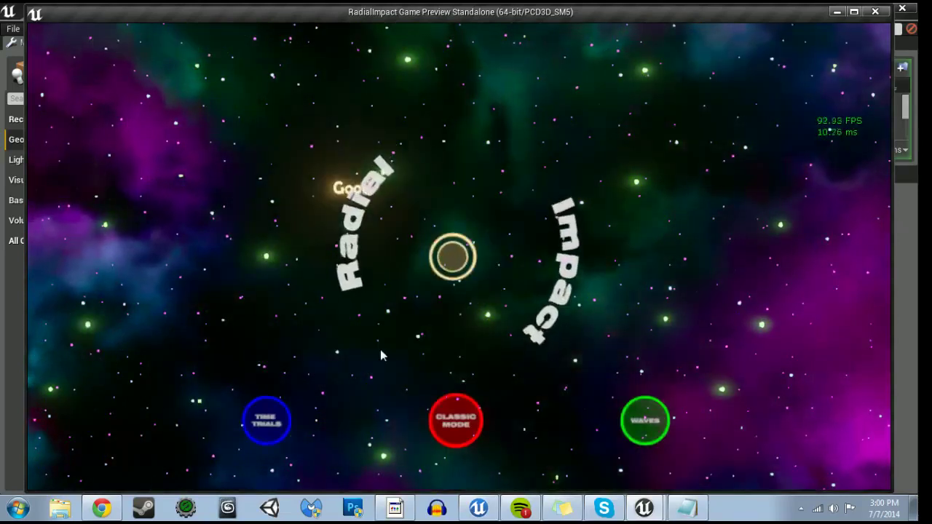
# - Play another Classic Mode game, then quit to the menu and close the preview window
pyautogui.click(461, 426)
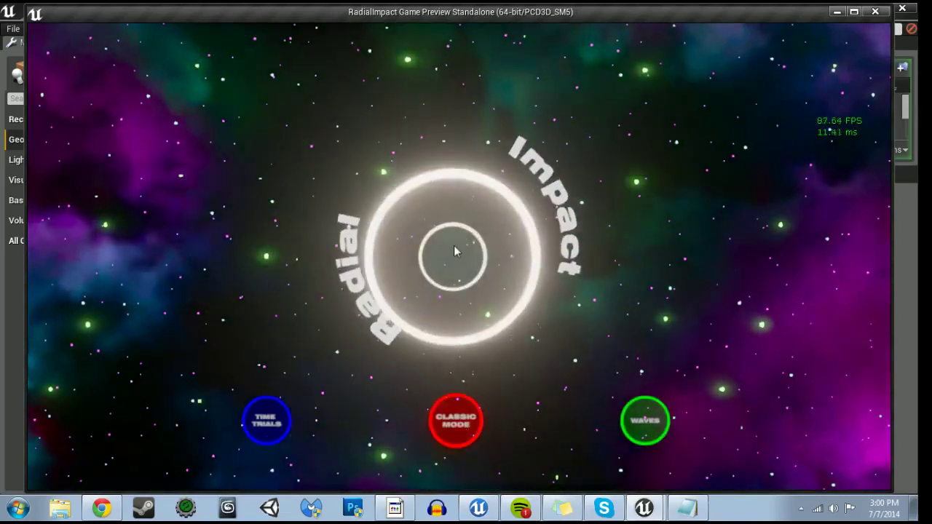
pyautogui.click(451, 250)
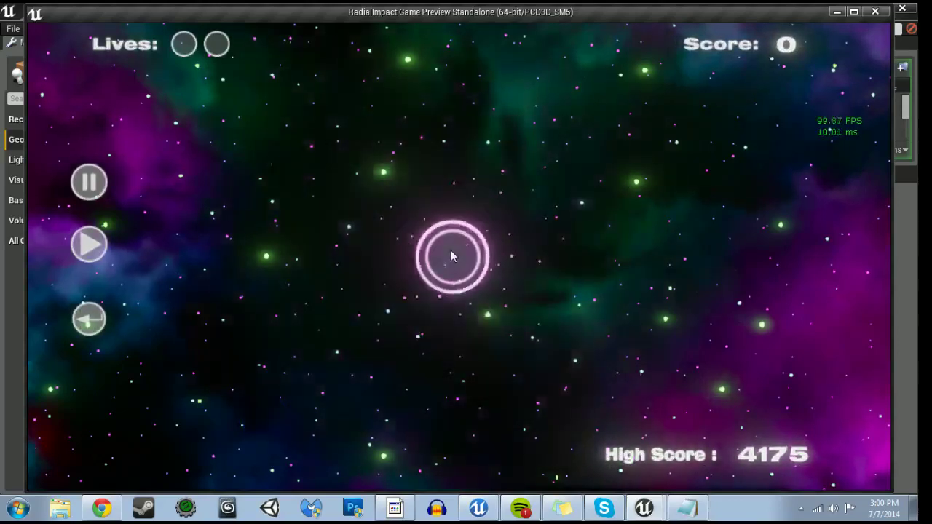
pyautogui.click(451, 255)
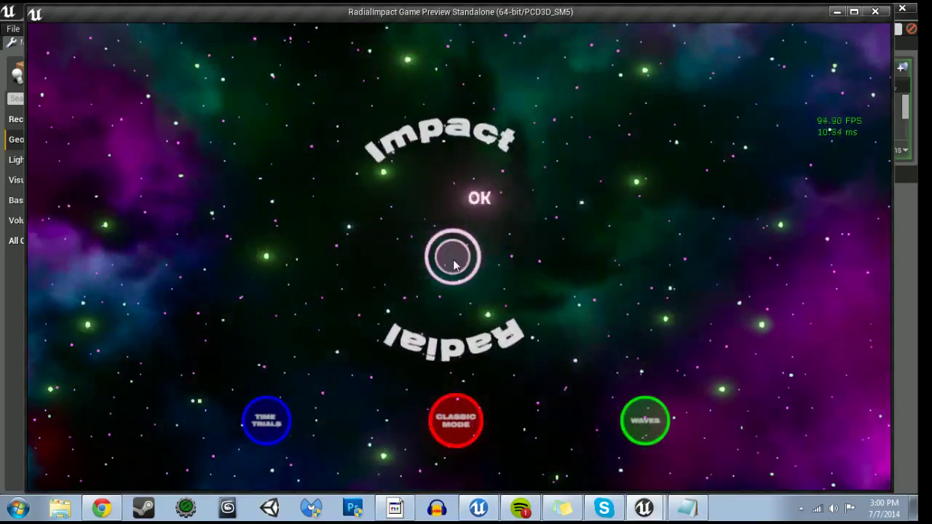
pyautogui.click(449, 262)
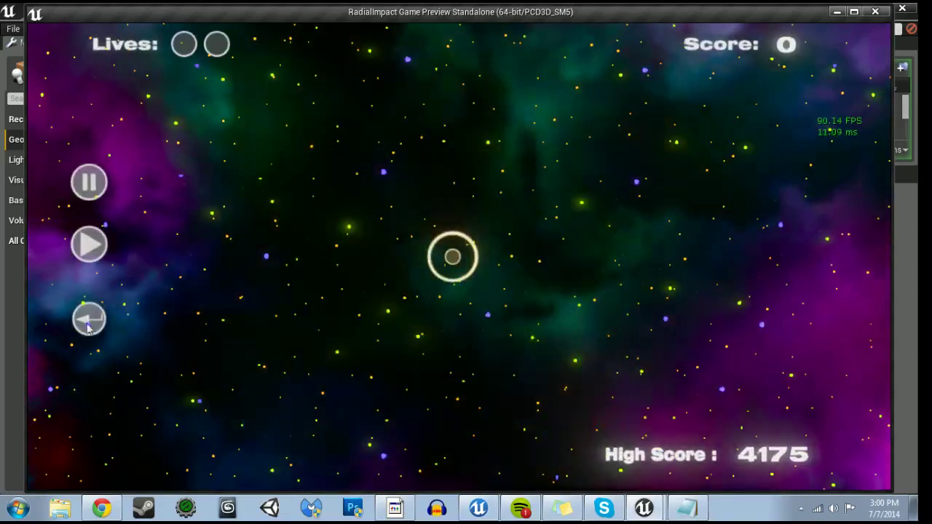
pyautogui.click(87, 322)
pyautogui.press('Escape')
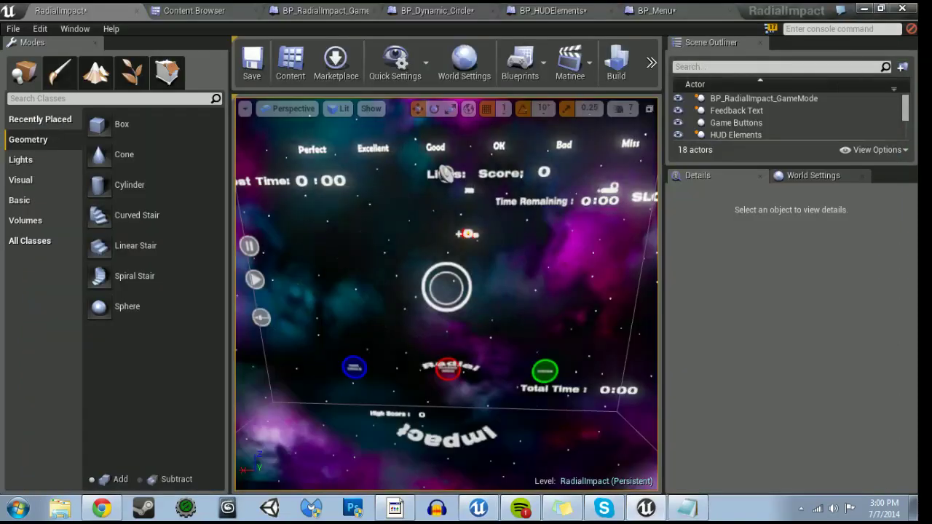
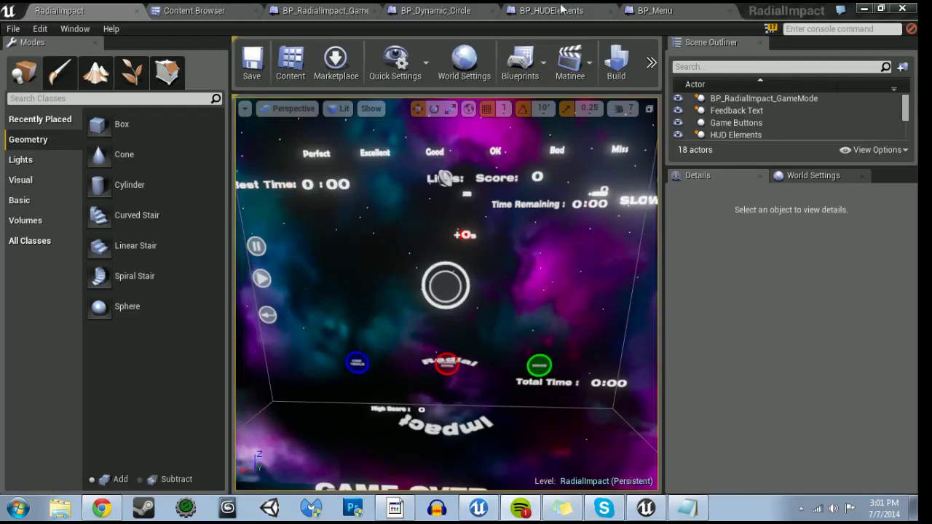
# - Open the BP_Dynamic_Circle event graph at the Update Dynamic Circle section
pyautogui.click(435, 10)
pyautogui.scroll(-3, 371, 275)
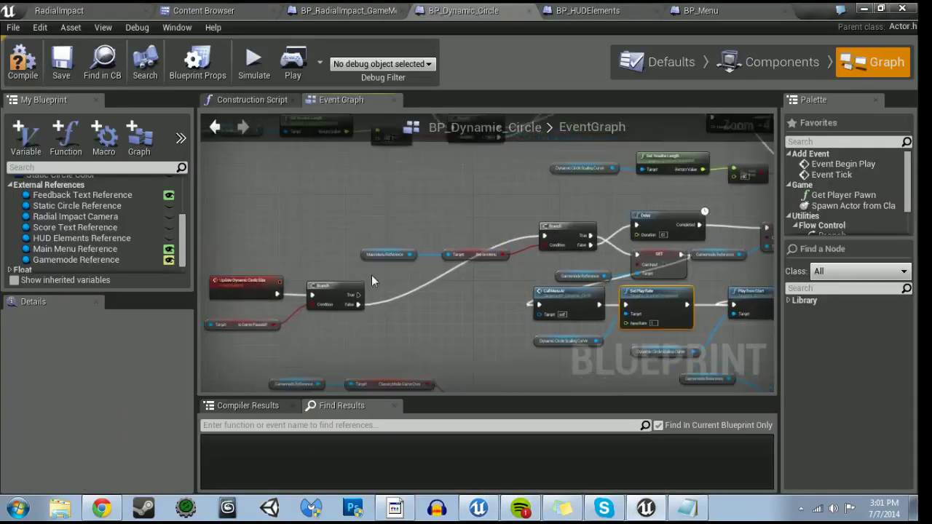
pyautogui.scroll(-3, 394, 304)
pyautogui.moveTo(393, 304); pyautogui.dragTo(348, 270, button='right')
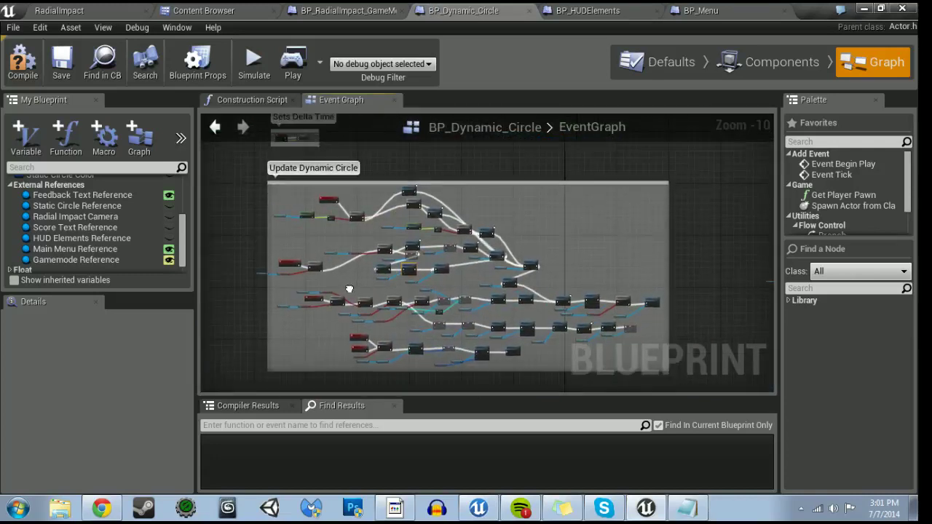
pyautogui.scroll(-2, 348, 270)
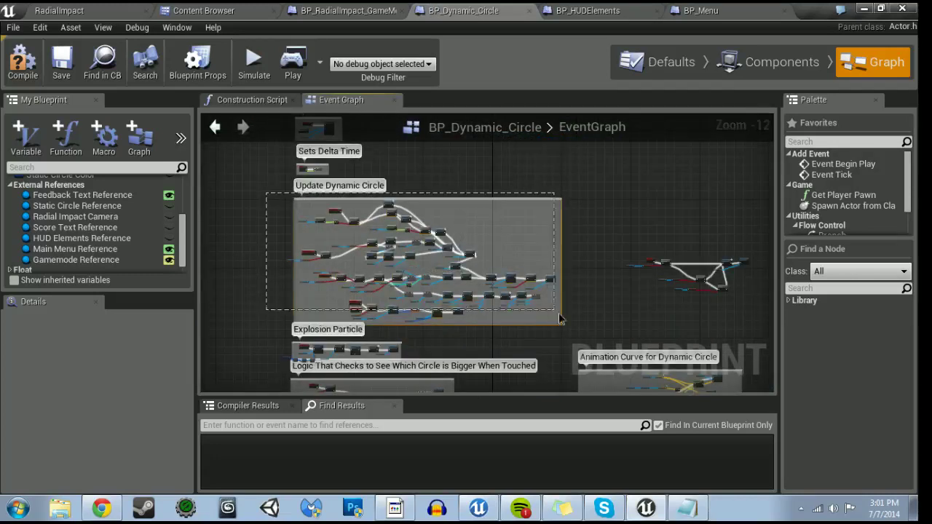
# - Select the Update Dynamic Circle comment group, shift it right, and delete the comment box
pyautogui.moveTo(271, 200); pyautogui.dragTo(578, 324)
pyautogui.moveTo(496, 327)
pyautogui.mouseDown(button='right')
pyautogui.moveTo(648, 365)
pyautogui.moveTo(391, 342)
pyautogui.mouseUp(button='right')
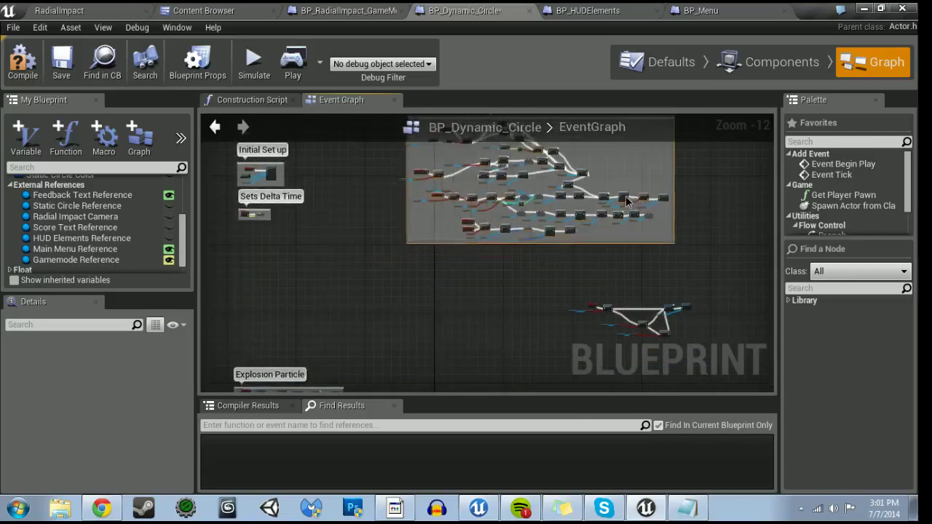
pyautogui.moveTo(453, 323); pyautogui.dragTo(610, 323)
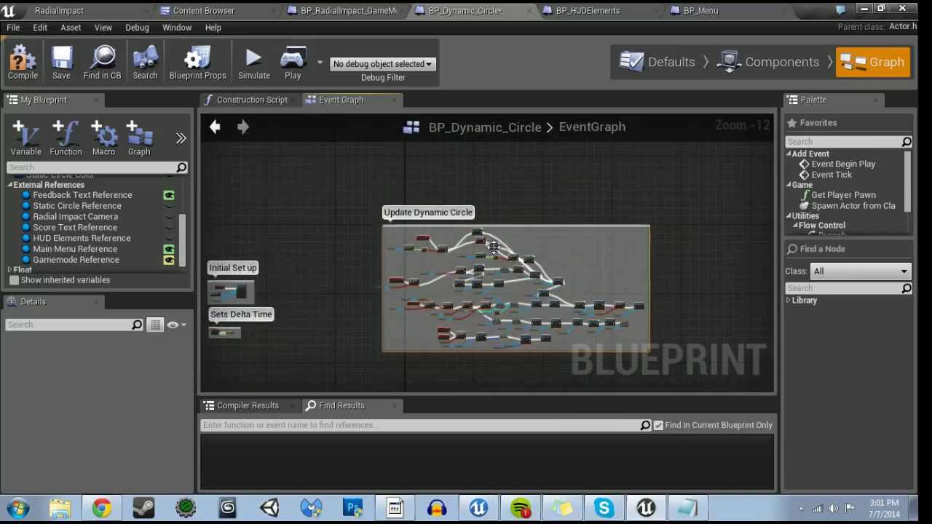
pyautogui.scroll(2, 386, 232)
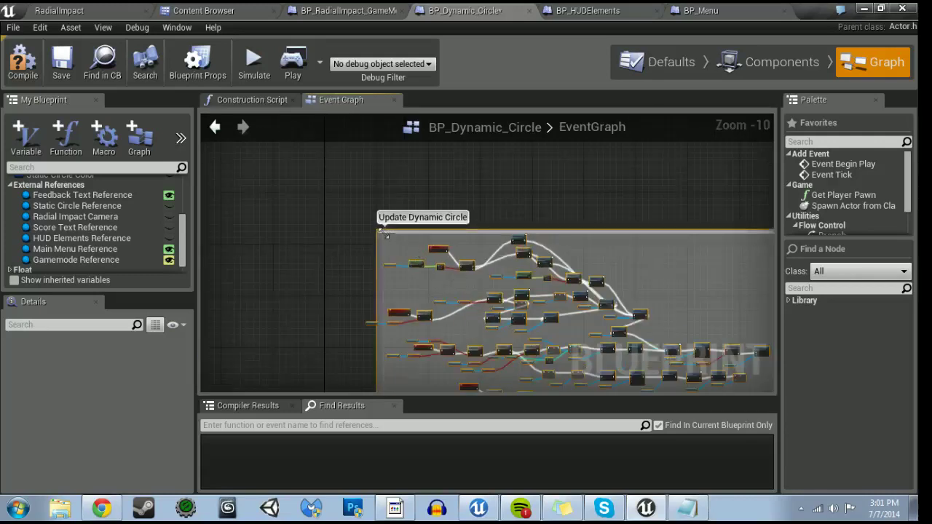
pyautogui.press('Delete')
pyautogui.scroll(1, 404, 247)
pyautogui.scroll(1, 408, 240)
pyautogui.scroll(1, 419, 237)
pyautogui.scroll(1, 429, 233)
pyautogui.scroll(1, 438, 230)
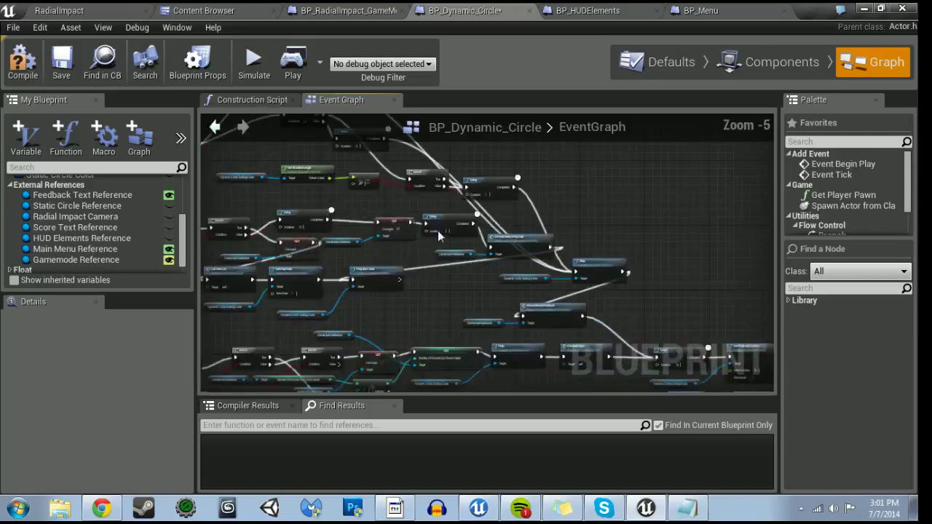
# - Move two reference nodes down-left and lift the Update Dynamic Circle event and Branch up-right
pyautogui.moveTo(437, 230); pyautogui.dragTo(441, 276, button='right')
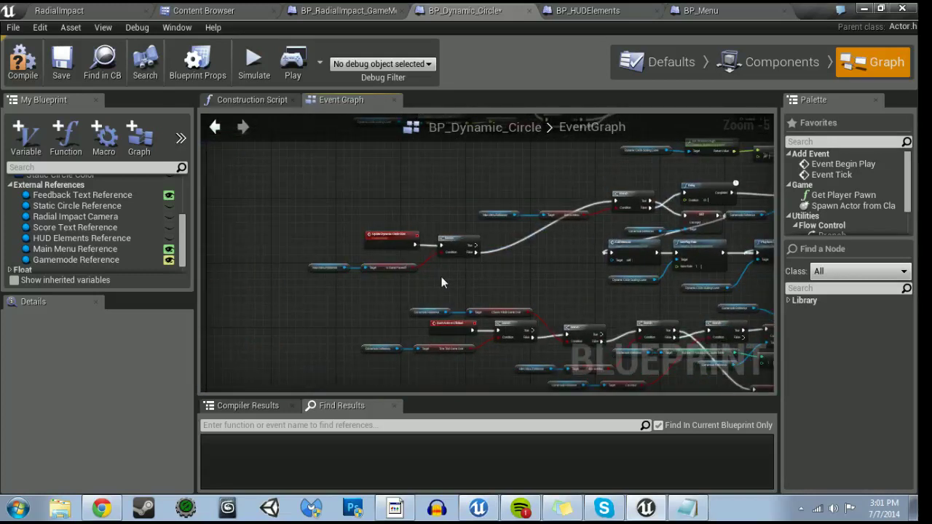
pyautogui.moveTo(441, 283); pyautogui.dragTo(434, 281, button='right')
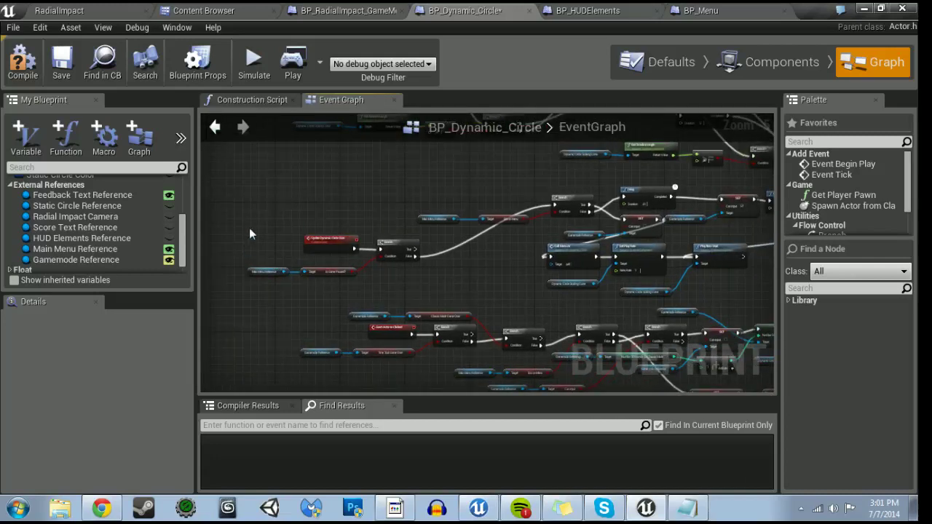
pyautogui.moveTo(399, 314); pyautogui.dragTo(337, 233, button='right')
pyautogui.moveTo(292, 228)
pyautogui.mouseDown()
pyautogui.moveTo(413, 245)
pyautogui.moveTo(329, 292)
pyautogui.mouseUp()
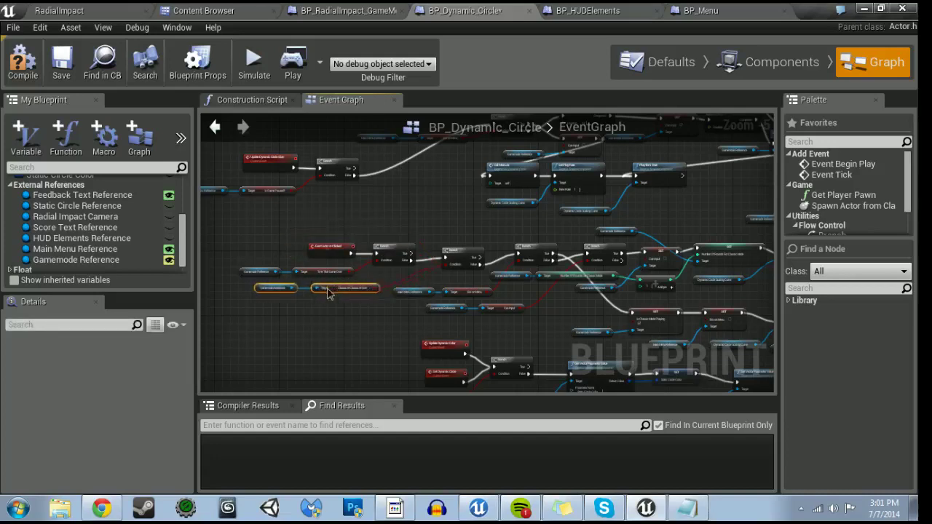
pyautogui.moveTo(439, 279); pyautogui.dragTo(455, 369, button='right')
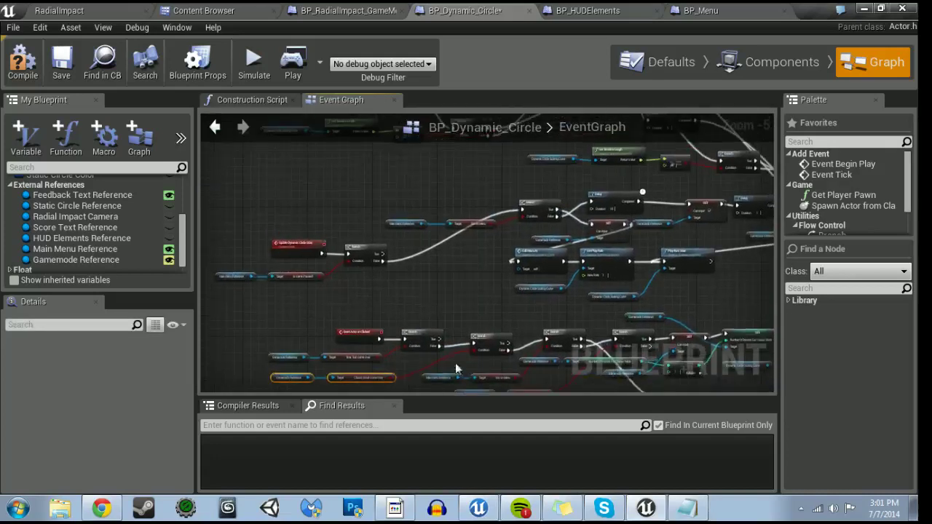
pyautogui.moveTo(226, 234)
pyautogui.mouseDown()
pyautogui.moveTo(371, 286)
pyautogui.moveTo(406, 198)
pyautogui.mouseUp()
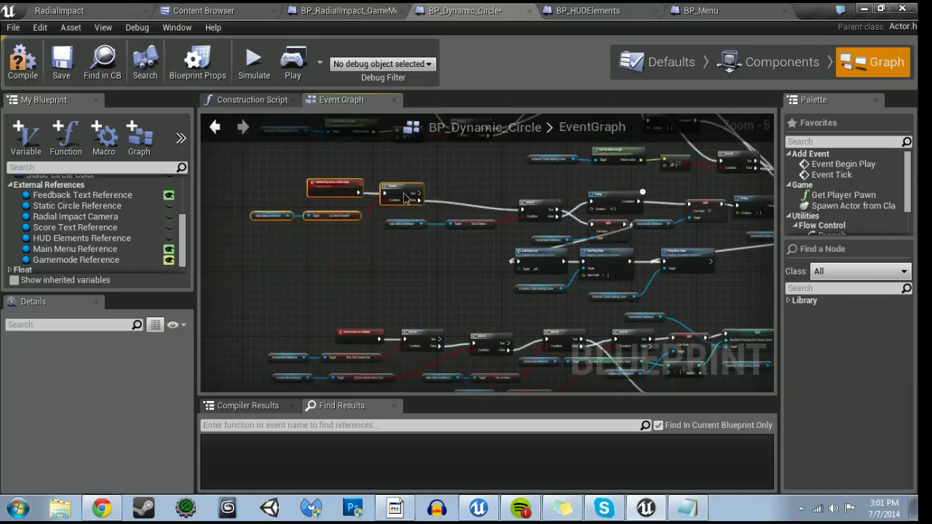
# - Pan along the Event Actor On Clicked logic chain and back to the earlier nodes
pyautogui.moveTo(446, 248)
pyautogui.mouseDown(button='right')
pyautogui.moveTo(305, 256)
pyautogui.moveTo(139, 243)
pyautogui.moveTo(328, 202)
pyautogui.mouseUp(button='right')
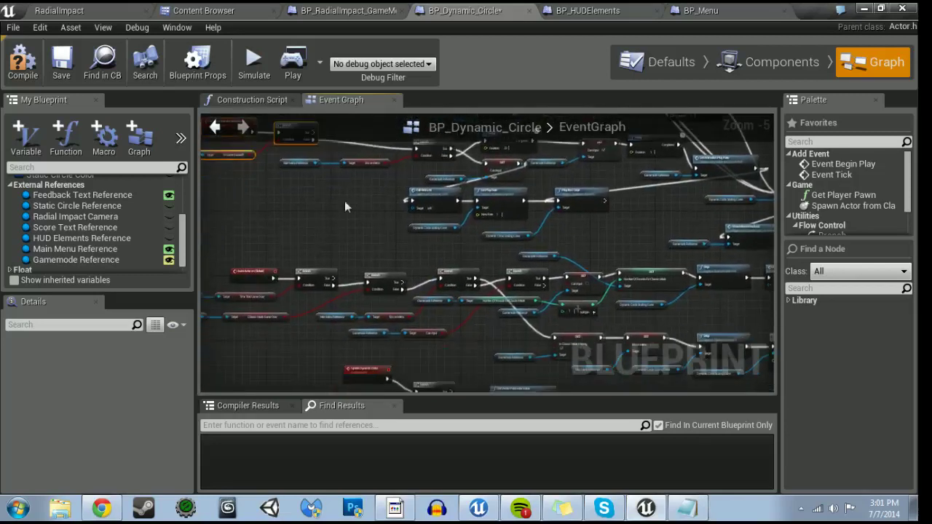
pyautogui.moveTo(328, 202); pyautogui.dragTo(337, 311, button='right')
pyautogui.scroll(1, 342, 314)
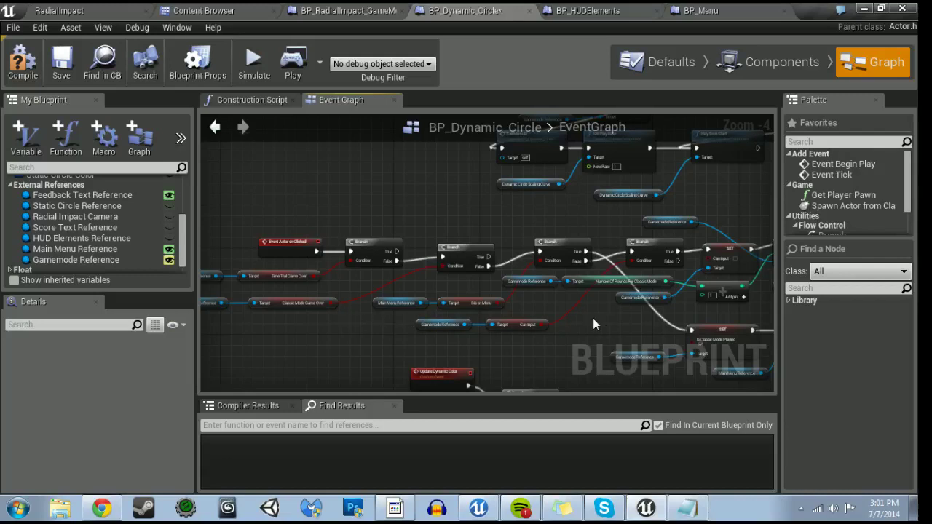
pyautogui.moveTo(592, 318)
pyautogui.mouseDown(button='right')
pyautogui.moveTo(514, 299)
pyautogui.moveTo(175, 285)
pyautogui.mouseUp(button='right')
pyautogui.moveTo(304, 255); pyautogui.dragTo(45, 251, button='right')
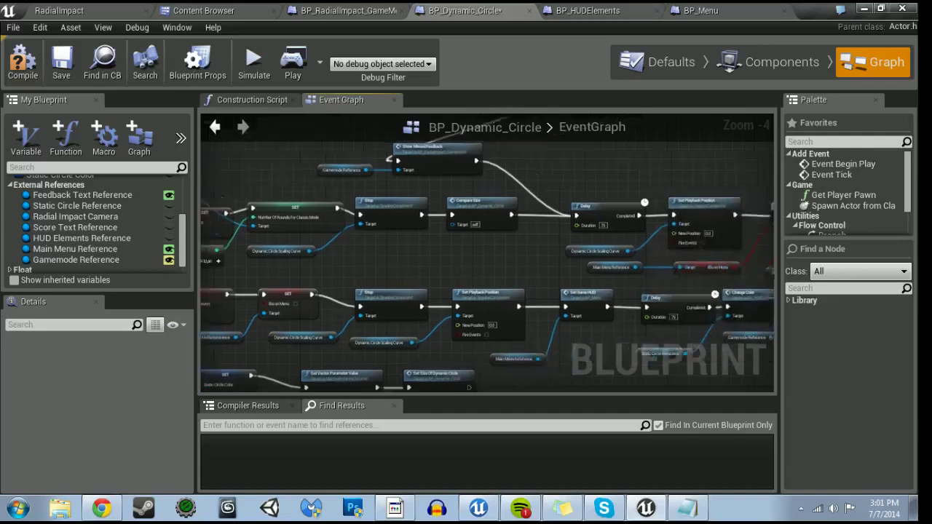
pyautogui.moveTo(486, 254); pyautogui.dragTo(471, 246, button='right')
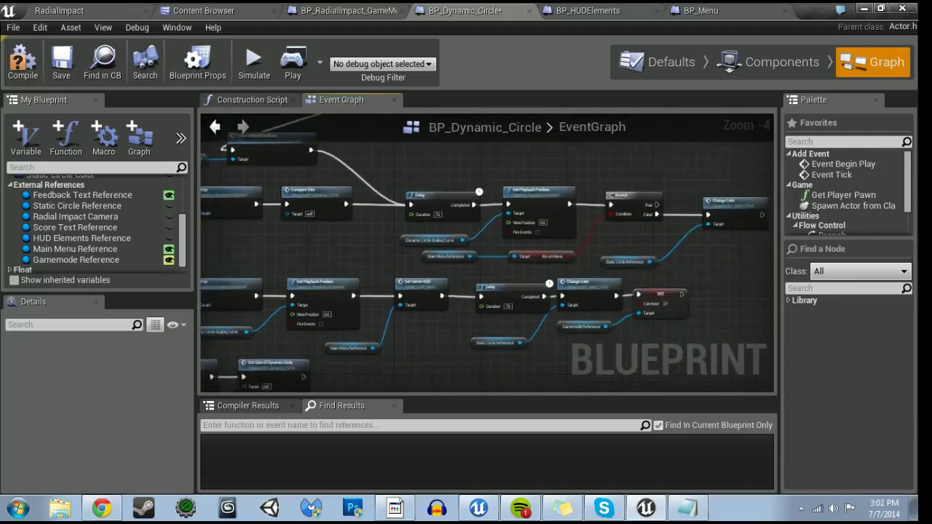
pyautogui.moveTo(29, 276); pyautogui.dragTo(274, 278, button='right')
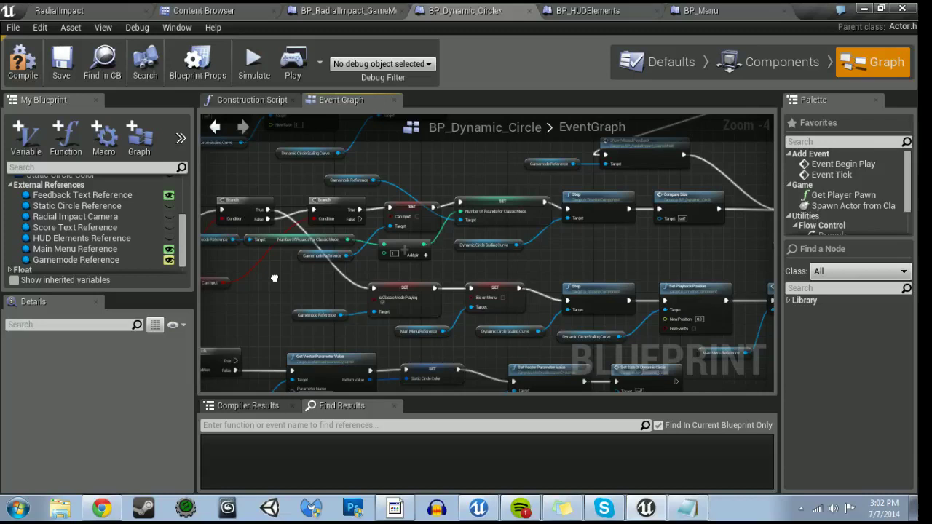
# - Break the Branch's link to the classic-mode SET node and move both SET nodes right
pyautogui.keyDown('alt'); pyautogui.click(372, 289); pyautogui.keyUp('alt')
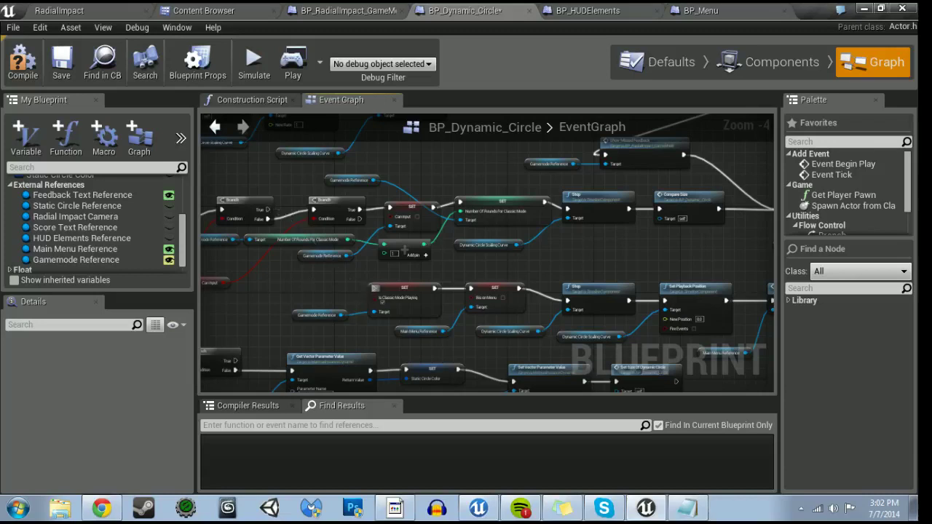
pyautogui.moveTo(311, 286); pyautogui.dragTo(474, 331)
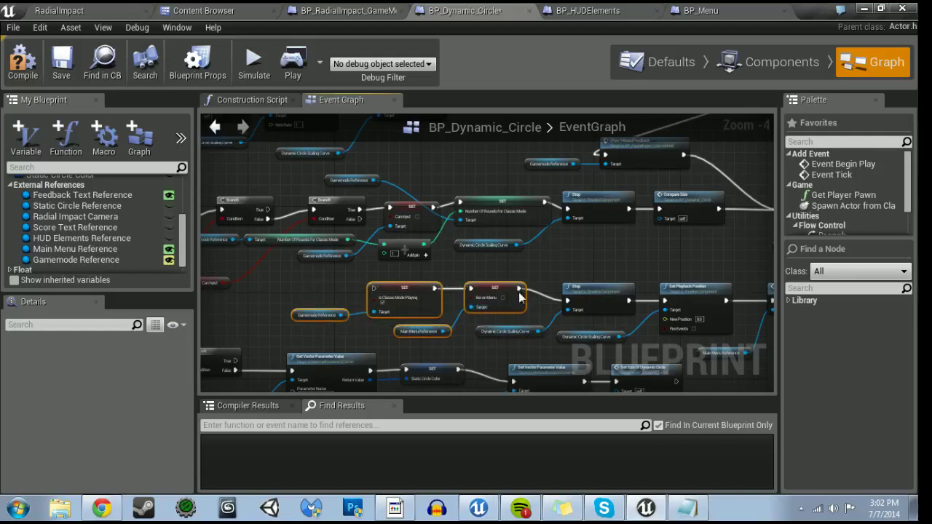
pyautogui.moveTo(523, 311); pyautogui.dragTo(427, 299, button='right')
pyautogui.scroll(-1, 426, 299)
pyautogui.moveTo(427, 298); pyautogui.dragTo(720, 353)
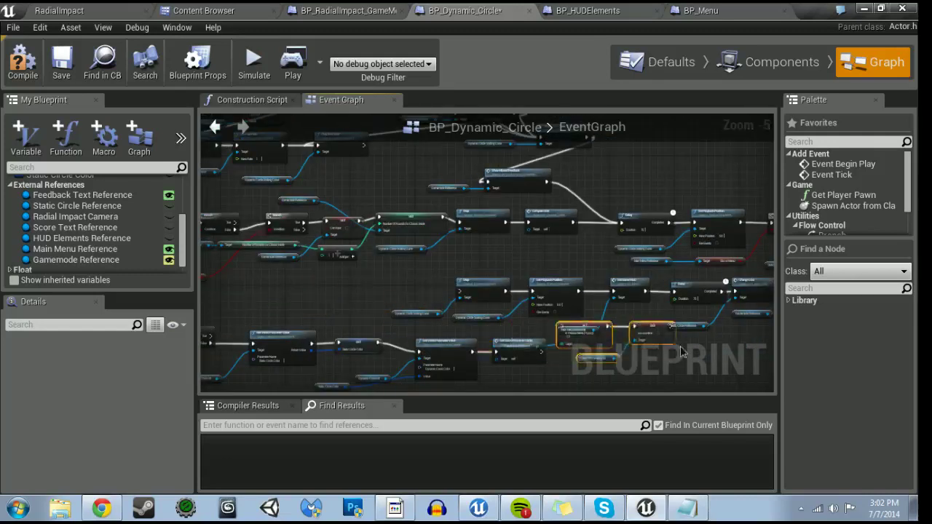
pyautogui.moveTo(598, 349)
pyautogui.mouseDown(button='right')
pyautogui.moveTo(382, 261)
pyautogui.moveTo(430, 268)
pyautogui.moveTo(417, 270)
pyautogui.mouseUp(button='right')
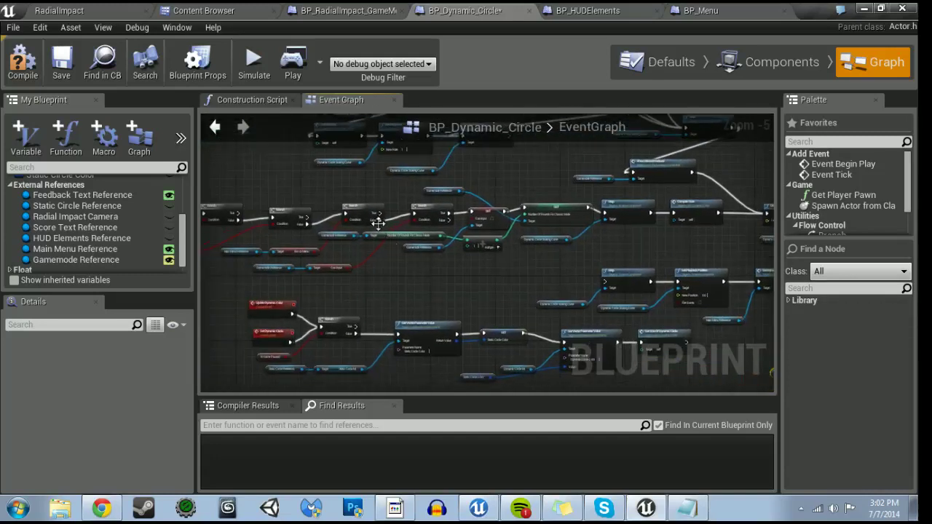
pyautogui.scroll(1, 400, 269)
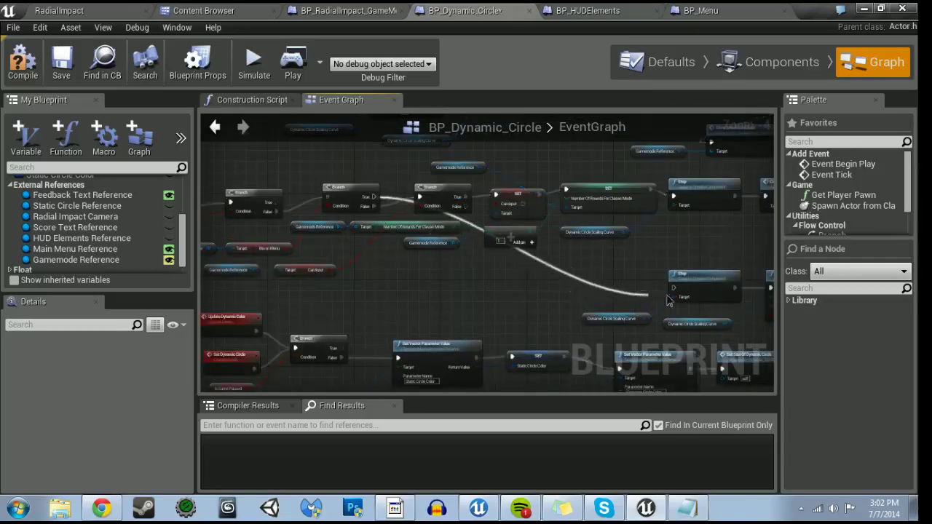
# - Shift the middle-row node chain left and reselect the two SET nodes with their references
pyautogui.moveTo(417, 275); pyautogui.dragTo(181, 246, button='right')
pyautogui.moveTo(350, 246); pyautogui.dragTo(726, 309)
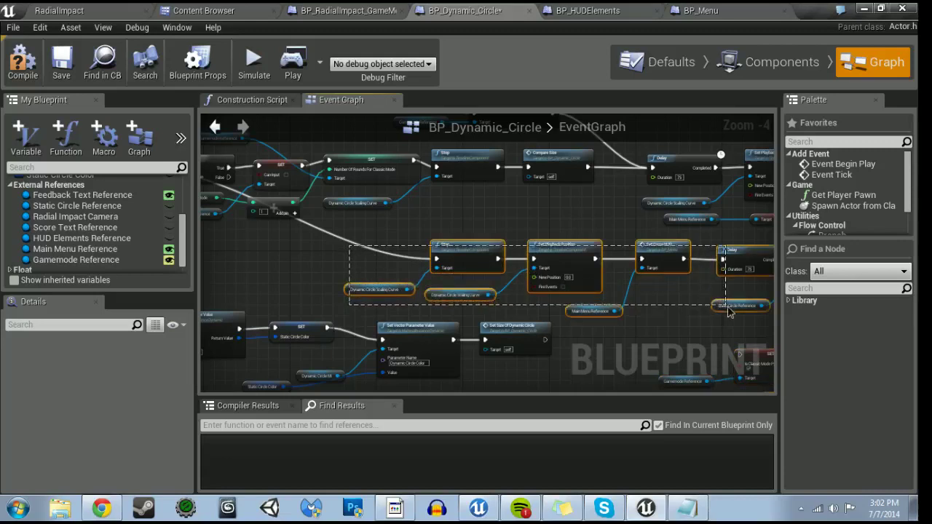
pyautogui.moveTo(727, 310); pyautogui.dragTo(768, 312)
pyautogui.moveTo(497, 312); pyautogui.dragTo(654, 321, button='right')
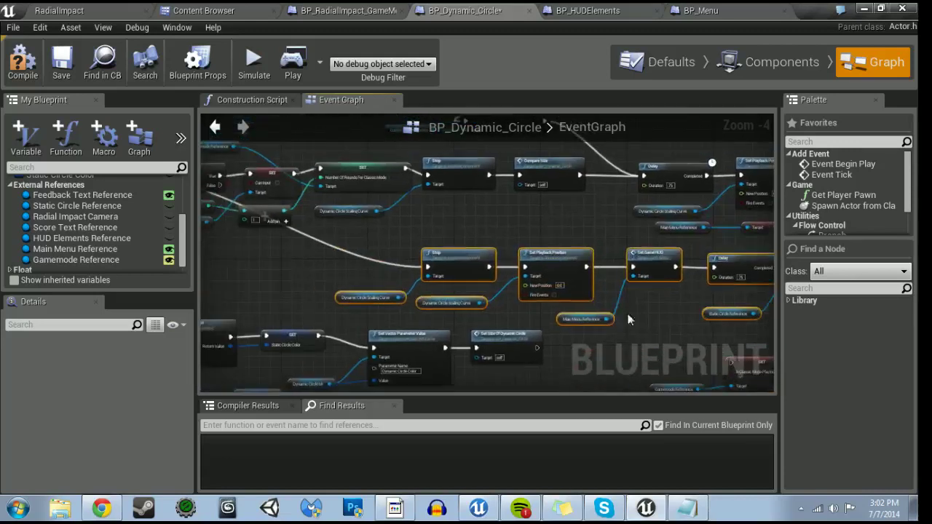
pyautogui.moveTo(559, 268); pyautogui.dragTo(536, 262)
pyautogui.moveTo(502, 261); pyautogui.dragTo(437, 263)
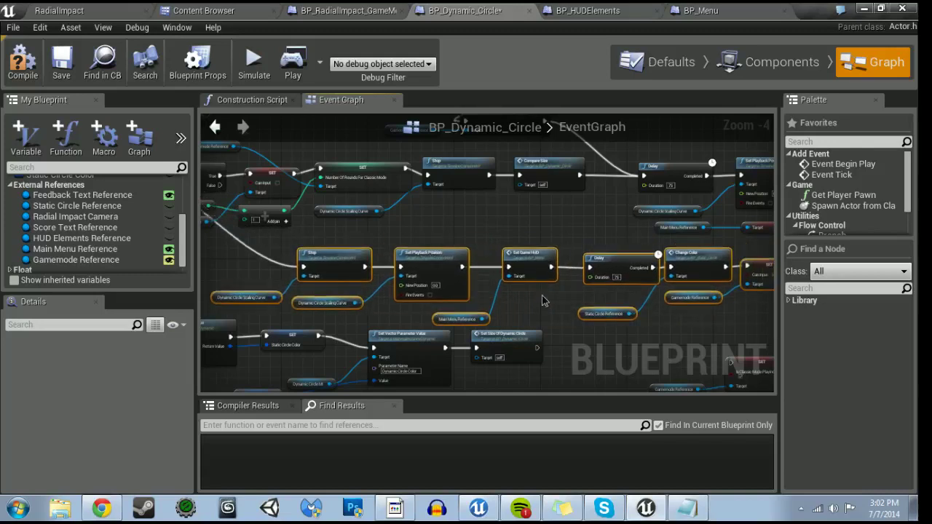
pyautogui.moveTo(542, 300); pyautogui.dragTo(321, 249, button='right')
pyautogui.moveTo(424, 307)
pyautogui.mouseDown()
pyautogui.moveTo(653, 353)
pyautogui.moveTo(752, 251)
pyautogui.mouseUp()
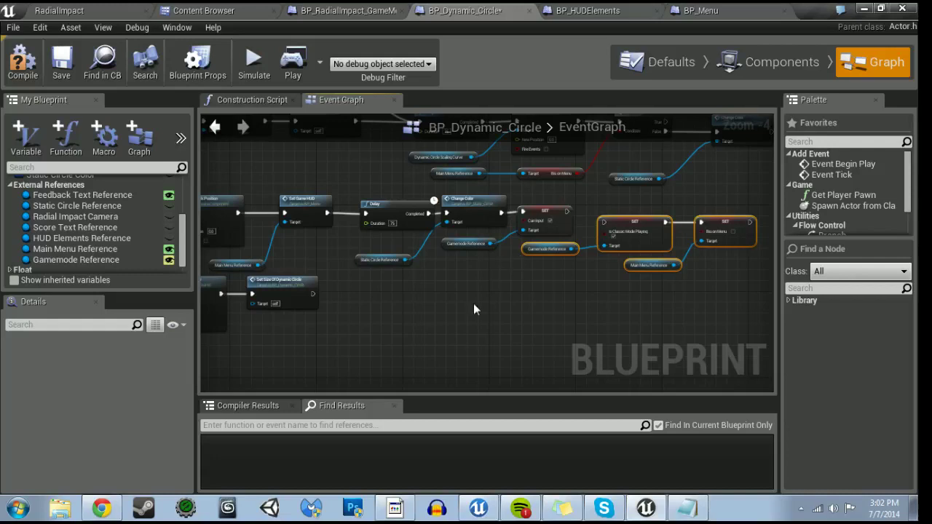
# - Lower Delay, Change Color and its reference, and wire the Can Input SET to the next SET
pyautogui.moveTo(474, 305)
pyautogui.mouseDown(button='right')
pyautogui.moveTo(655, 329)
pyautogui.moveTo(487, 316)
pyautogui.mouseUp(button='right')
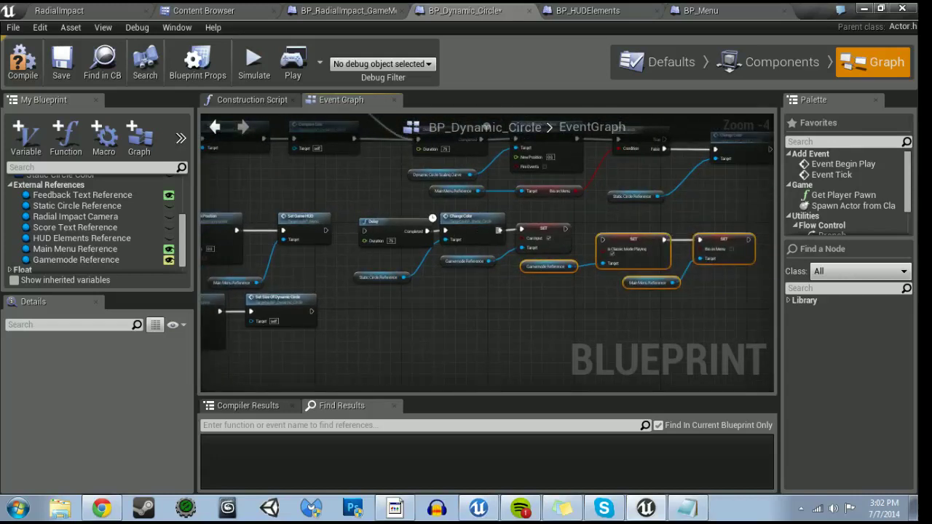
pyautogui.moveTo(353, 227); pyautogui.dragTo(364, 288)
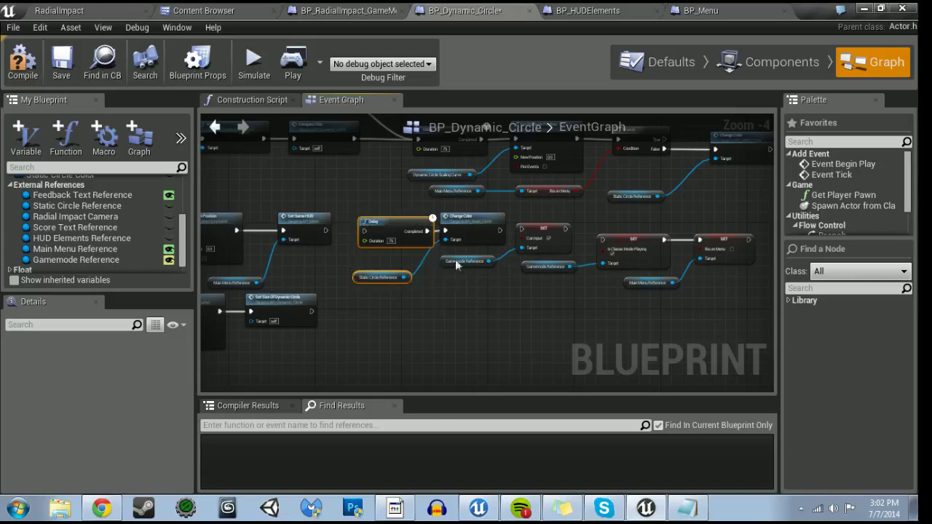
pyautogui.keyDown('ctrl'); pyautogui.click(460, 220); pyautogui.keyUp('ctrl')
pyautogui.moveTo(466, 225); pyautogui.dragTo(482, 328)
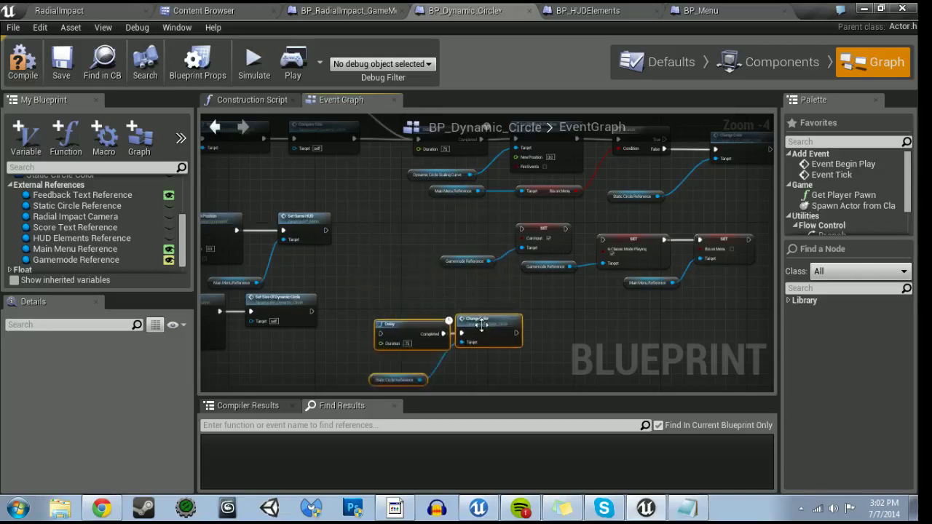
pyautogui.moveTo(565, 229); pyautogui.dragTo(604, 248)
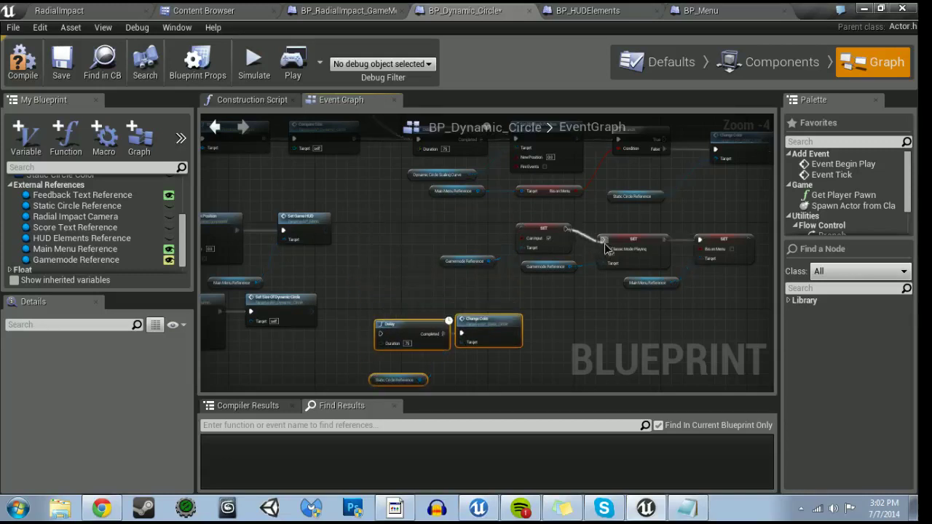
# - Move the SET nodes with their references left toward Set Game HUD
pyautogui.click(470, 260)
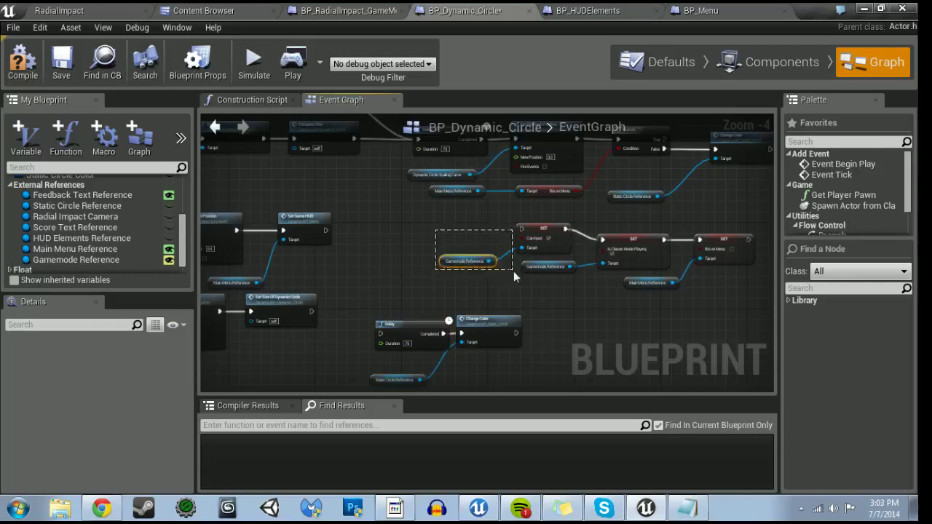
pyautogui.moveTo(323, 232); pyautogui.dragTo(326, 240)
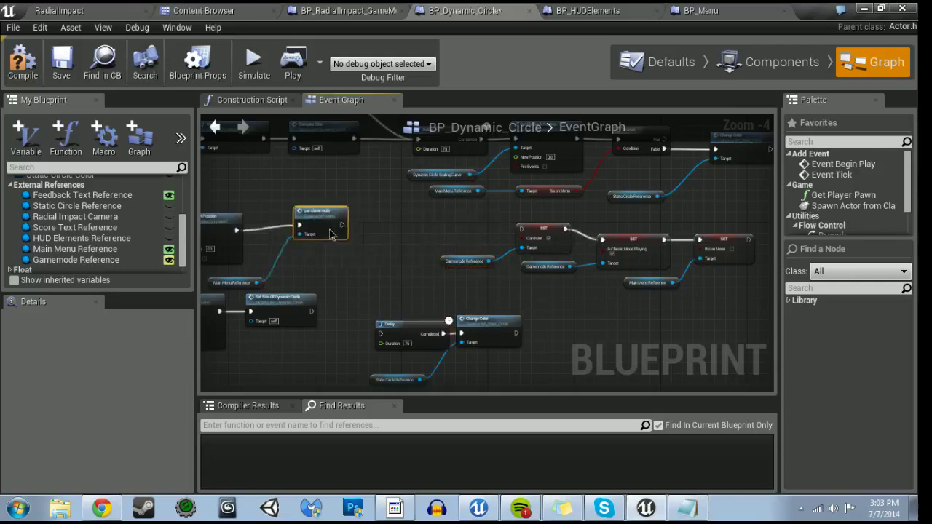
pyautogui.moveTo(211, 270); pyautogui.dragTo(408, 264, button='right')
pyautogui.moveTo(370, 271)
pyautogui.mouseDown()
pyautogui.moveTo(421, 286)
pyautogui.moveTo(395, 285)
pyautogui.mouseUp()
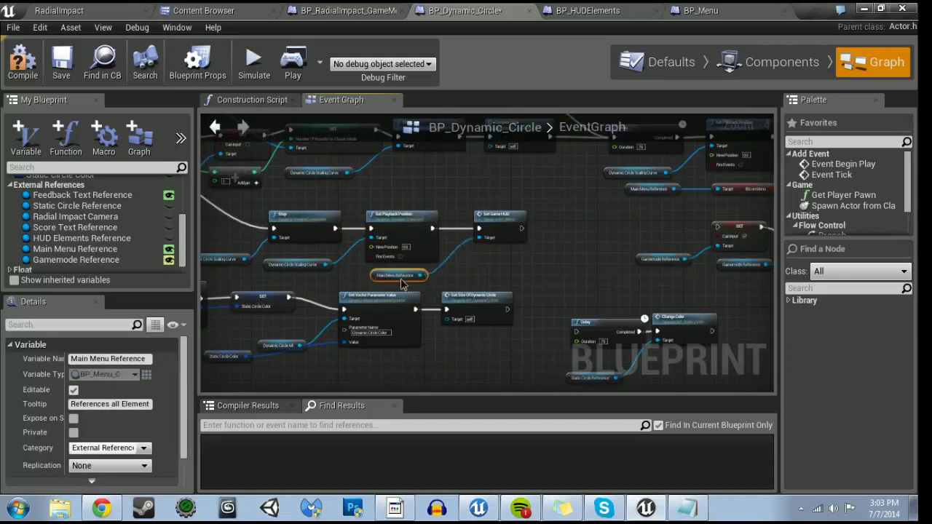
pyautogui.moveTo(530, 285); pyautogui.dragTo(366, 272, button='right')
pyautogui.moveTo(432, 228); pyautogui.dragTo(759, 291)
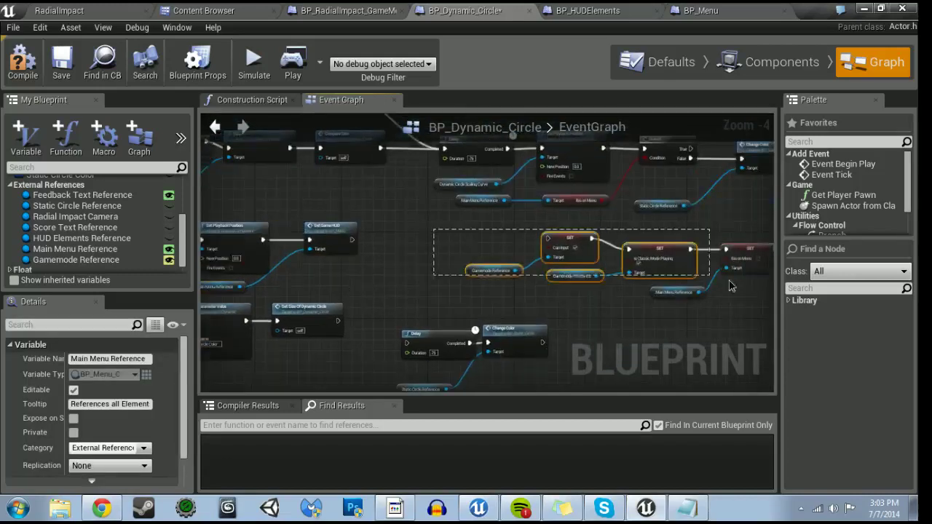
pyautogui.moveTo(501, 246); pyautogui.dragTo(371, 246)
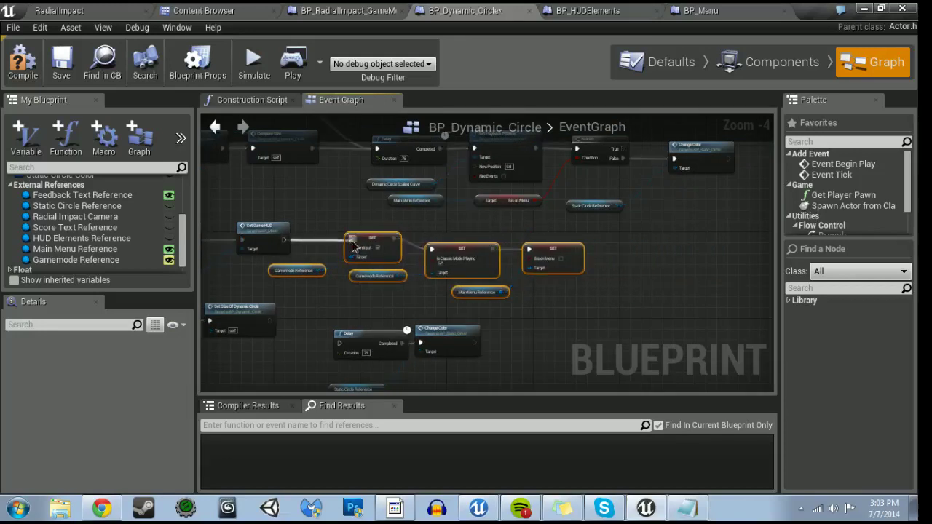
# - Place Delay and Change Color after the SET chain and wire the last SET to Delay
pyautogui.moveTo(320, 248); pyautogui.dragTo(289, 224, button='right')
pyautogui.moveTo(291, 296)
pyautogui.mouseDown()
pyautogui.moveTo(402, 352)
pyautogui.moveTo(404, 368)
pyautogui.mouseUp()
pyautogui.moveTo(427, 320); pyautogui.dragTo(691, 227)
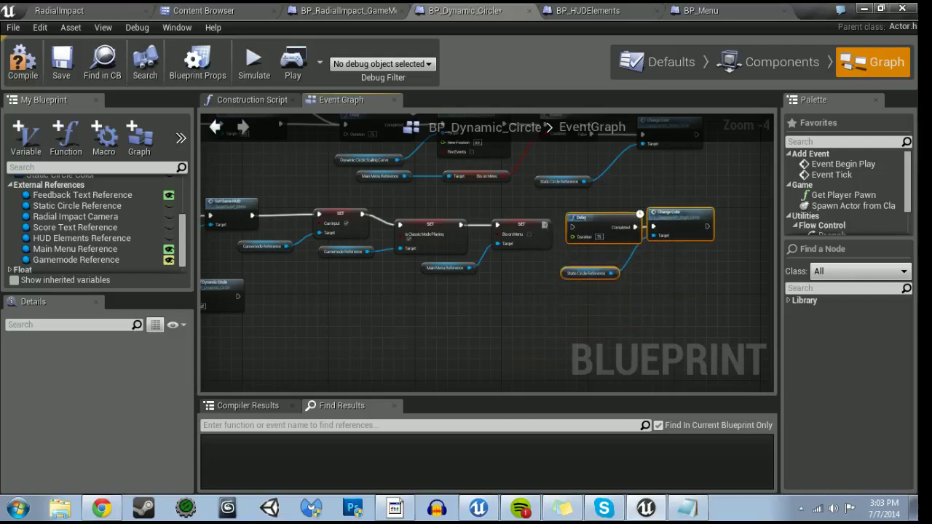
pyautogui.moveTo(545, 225); pyautogui.dragTo(572, 226)
pyautogui.scroll(-2, 510, 299)
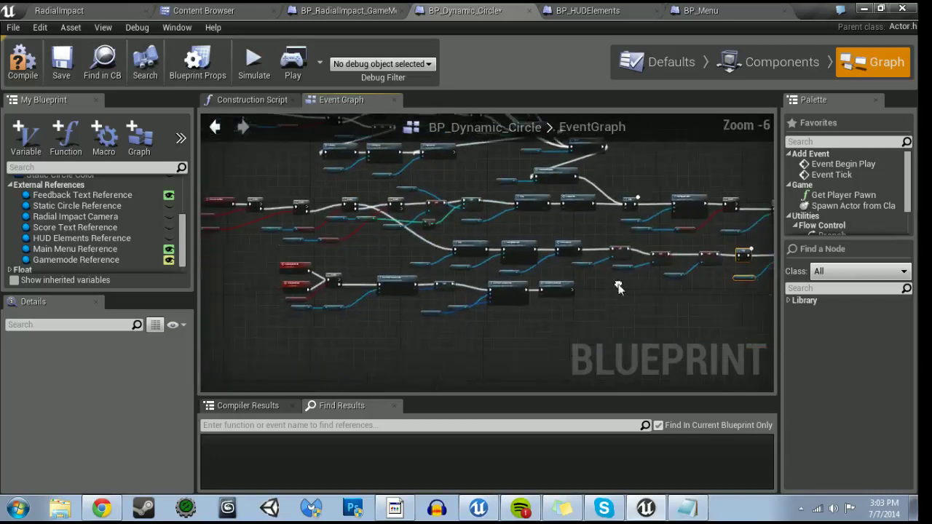
# - Lower a group of nodes to tidy the whole blueprint network
pyautogui.moveTo(510, 299); pyautogui.dragTo(361, 283, button='right')
pyautogui.scroll(1, 362, 288)
pyautogui.moveTo(294, 234)
pyautogui.mouseDown()
pyautogui.moveTo(718, 301)
pyautogui.moveTo(719, 309)
pyautogui.mouseUp()
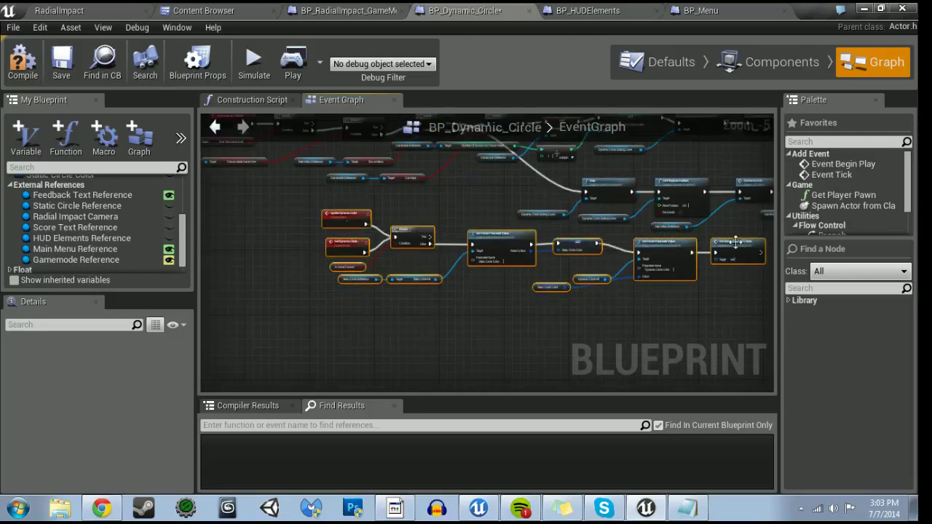
pyautogui.moveTo(741, 252); pyautogui.dragTo(742, 317)
pyautogui.moveTo(741, 318); pyautogui.dragTo(537, 218, button='right')
pyautogui.scroll(-1, 510, 291)
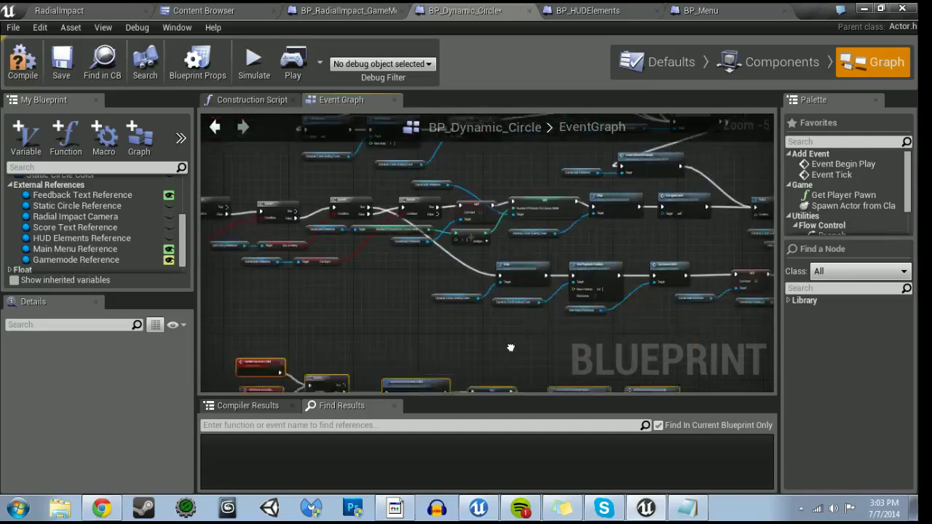
pyautogui.scroll(-1, 475, 350)
pyautogui.moveTo(475, 350); pyautogui.dragTo(483, 391, button='right')
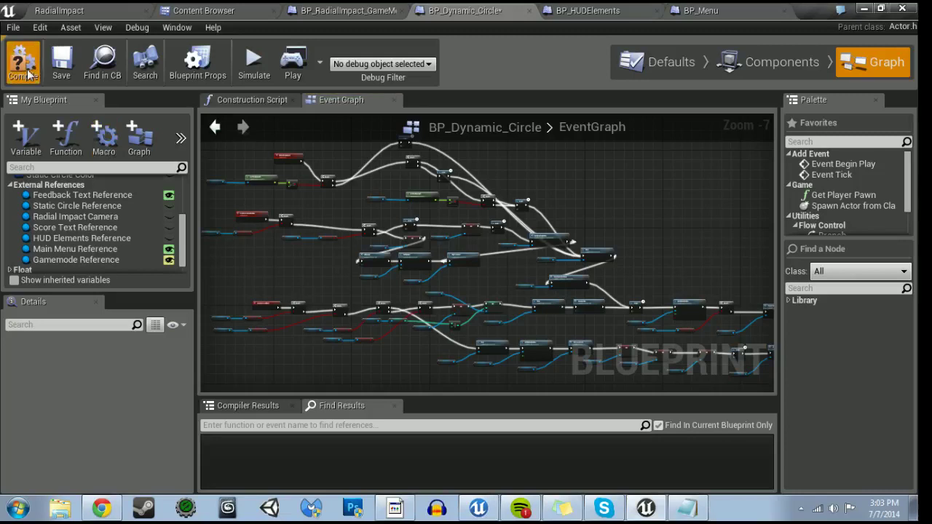
# - Compile BP_Dynamic_Circle, play a Classic Mode test tapping the circle, then close the preview
pyautogui.click(23, 66)
pyautogui.click(58, 10)
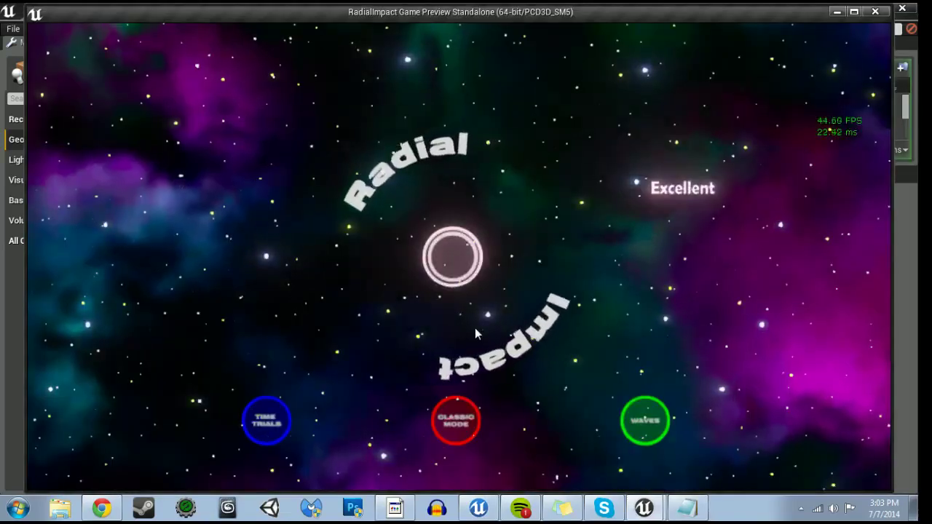
pyautogui.click(451, 262)
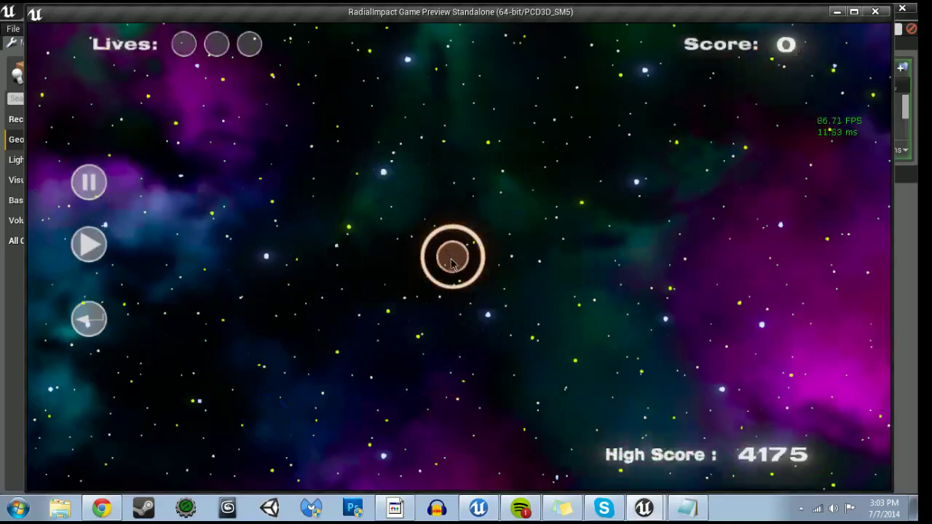
pyautogui.click(453, 259)
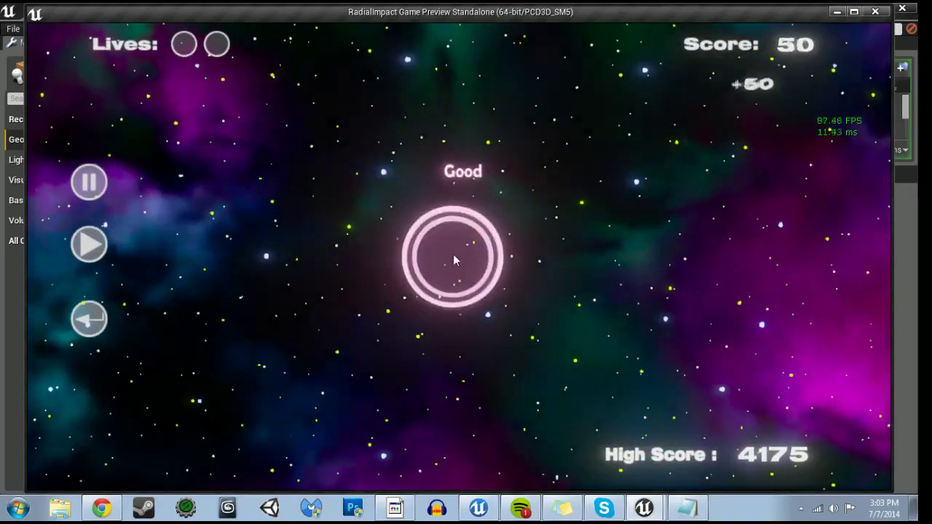
pyautogui.click(875, 12)
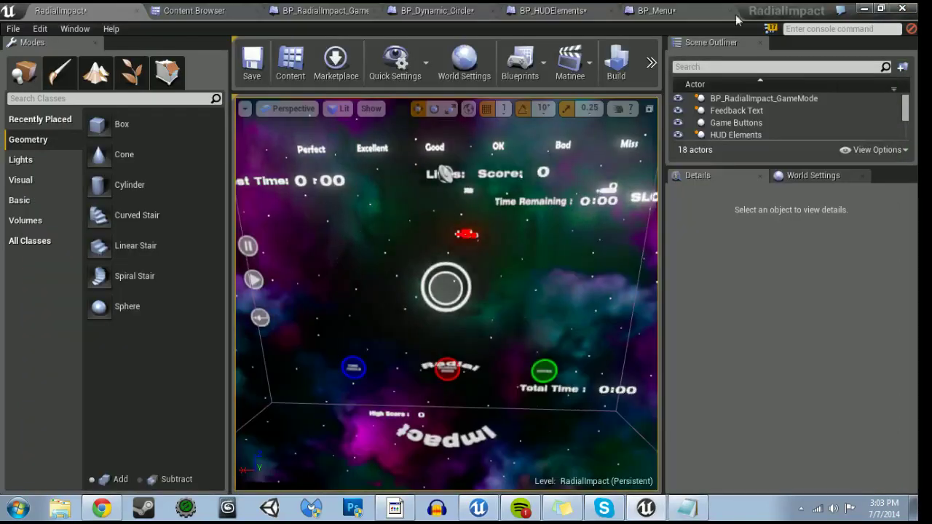
pyautogui.click(638, 8)
# - Return to the BP_Dynamic_Circle graph and view the Set Playback Position and Set Game HUD nodes
pyautogui.click(580, 8)
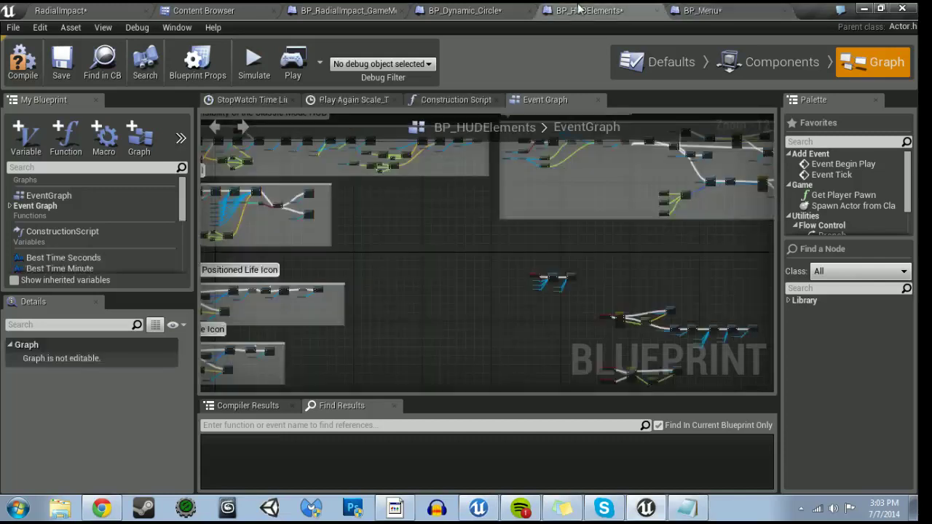
pyautogui.click(480, 8)
pyautogui.click(364, 9)
pyautogui.click(462, 9)
pyautogui.scroll(1, 509, 277)
pyautogui.scroll(3, 509, 277)
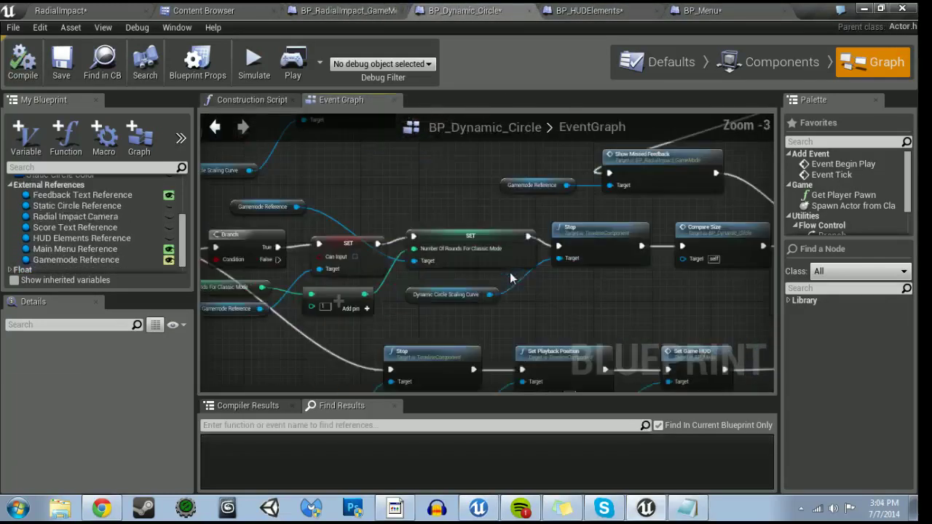
pyautogui.moveTo(510, 277); pyautogui.dragTo(452, 179, button='right')
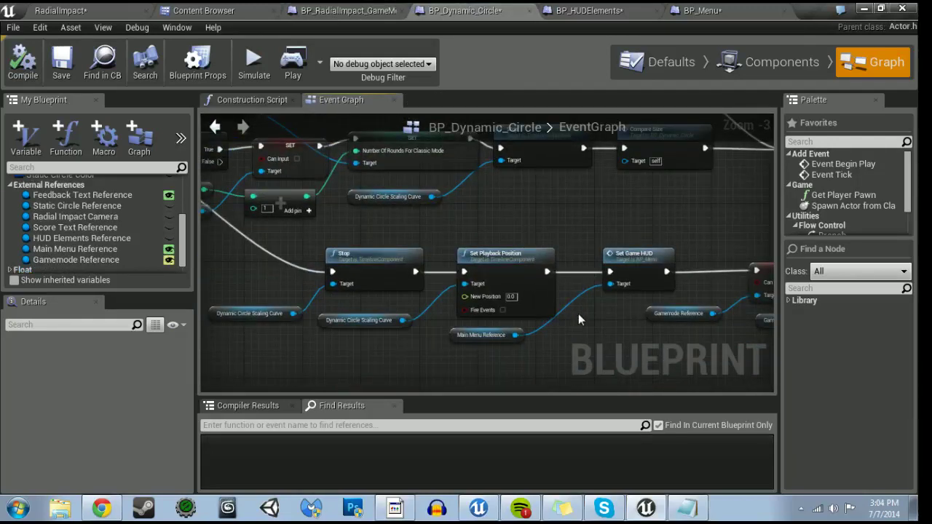
pyautogui.moveTo(578, 315); pyautogui.dragTo(394, 302, button='right')
# - Disconnect Set Game HUD from the chain and move it with its reference beside Change Color
pyautogui.keyDown('alt'); pyautogui.click(427, 259); pyautogui.keyUp('alt')
pyautogui.keyDown('alt'); pyautogui.click(483, 259); pyautogui.keyUp('alt')
pyautogui.moveTo(463, 253); pyautogui.dragTo(419, 319)
pyautogui.moveTo(422, 309); pyautogui.dragTo(407, 278, button='right')
pyautogui.moveTo(226, 287); pyautogui.dragTo(410, 309)
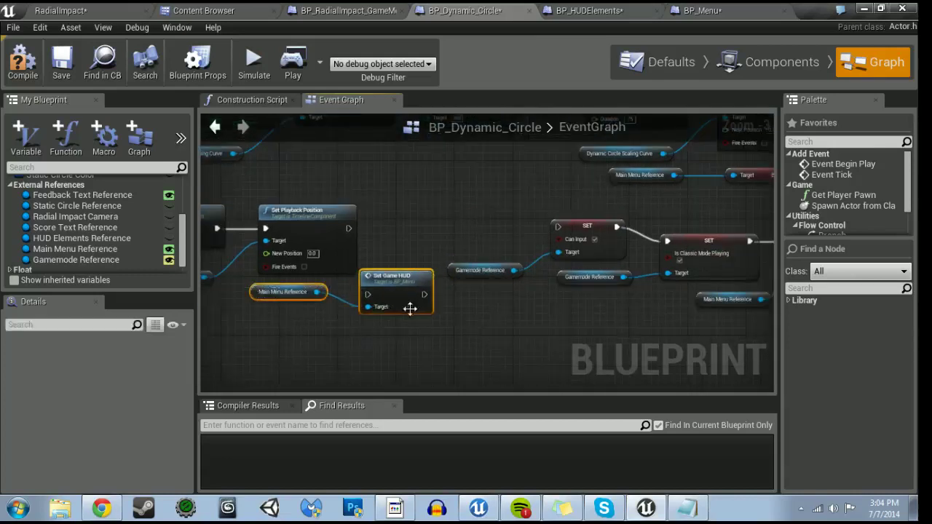
pyautogui.moveTo(410, 309); pyautogui.dragTo(315, 283, button='right')
pyautogui.moveTo(315, 283); pyautogui.dragTo(533, 325)
pyautogui.moveTo(533, 325); pyautogui.dragTo(344, 294, button='right')
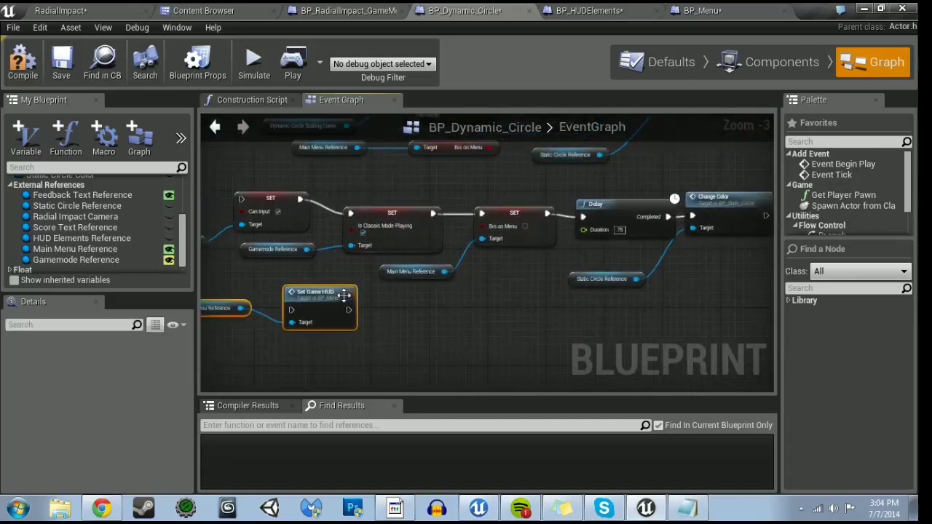
pyautogui.moveTo(344, 294); pyautogui.dragTo(660, 263)
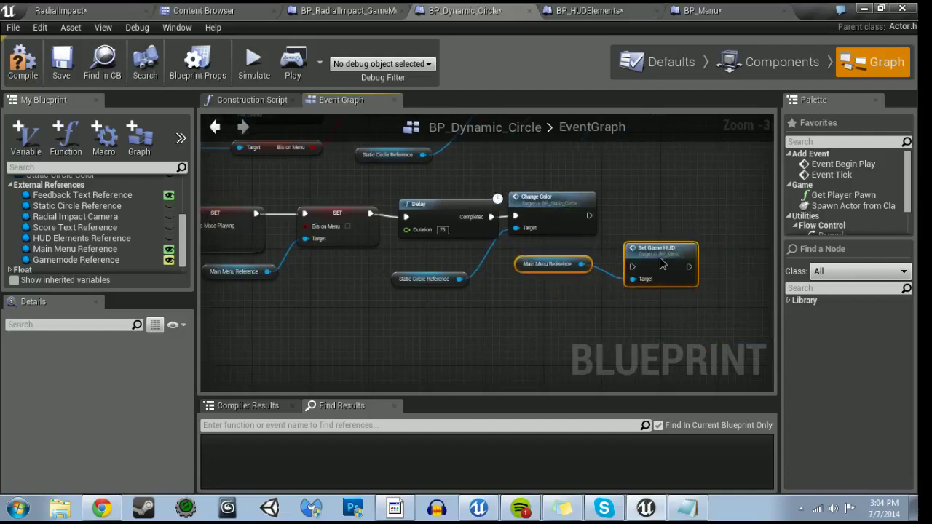
pyautogui.click(660, 264)
pyautogui.moveTo(660, 263); pyautogui.dragTo(653, 224)
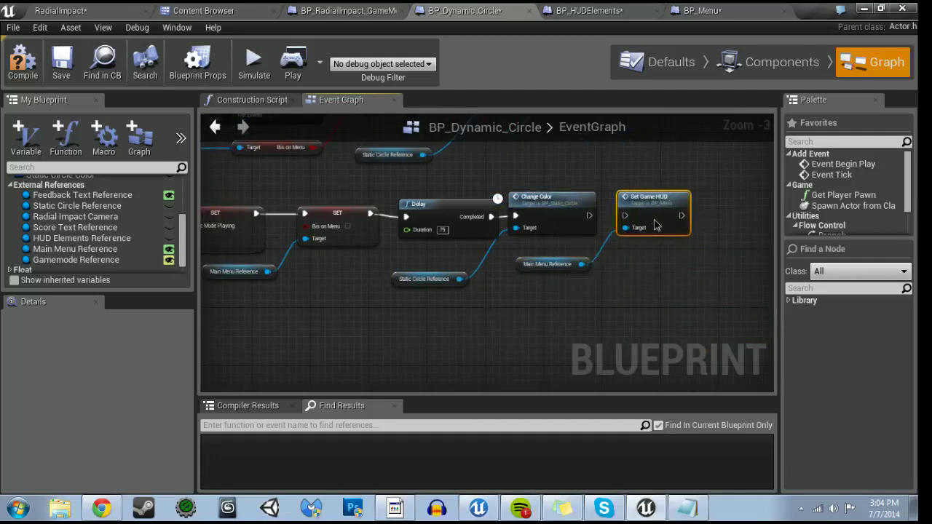
# - Wire Change Color into Set Game HUD and Set Playback Position into the Can Input SET
pyautogui.moveTo(589, 216); pyautogui.dragTo(625, 215)
pyautogui.moveTo(322, 301); pyautogui.dragTo(723, 310, button='right')
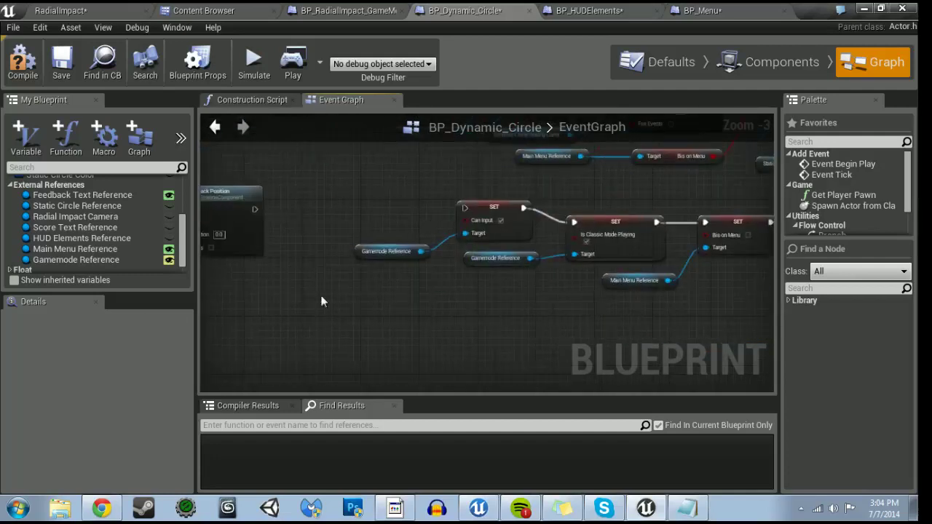
pyautogui.moveTo(254, 210); pyautogui.dragTo(464, 208)
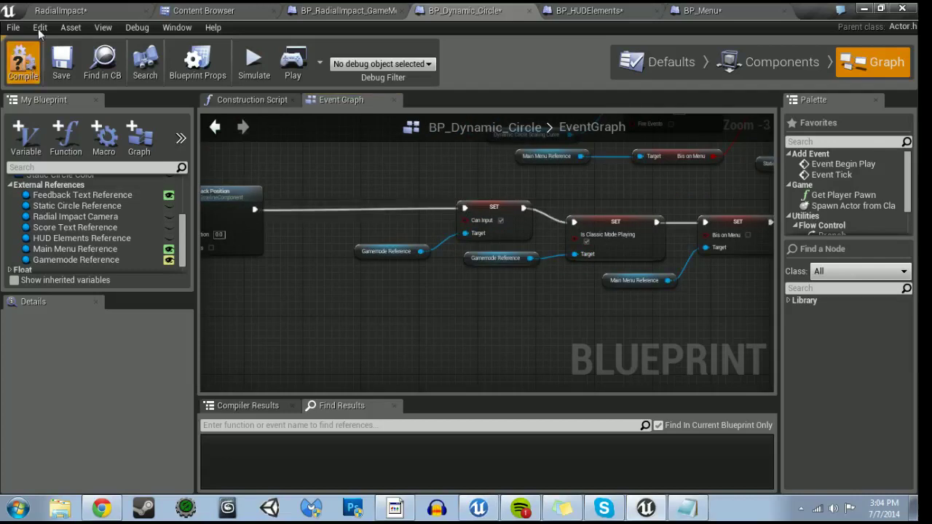
# - Launch the game again and play a Classic Mode round, then tap the menu circle
pyautogui.click(59, 10)
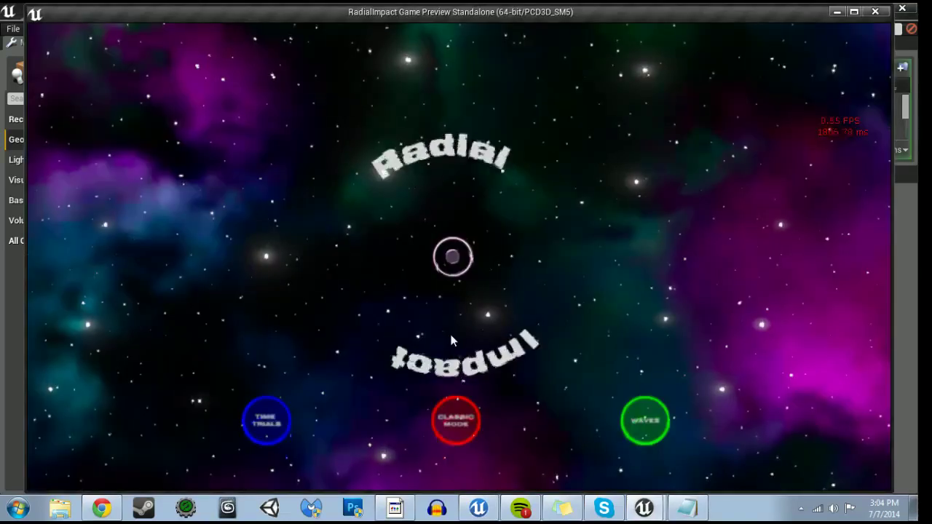
pyautogui.click(453, 261)
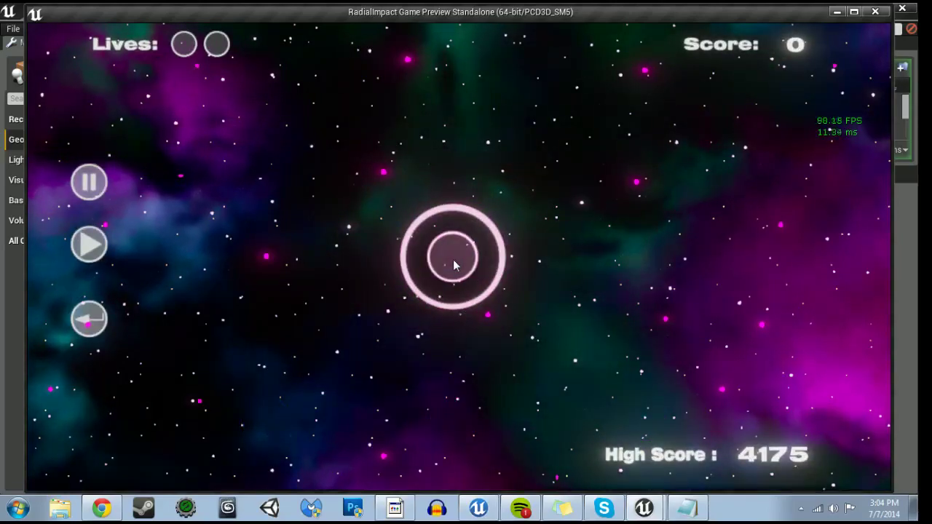
pyautogui.click(453, 260)
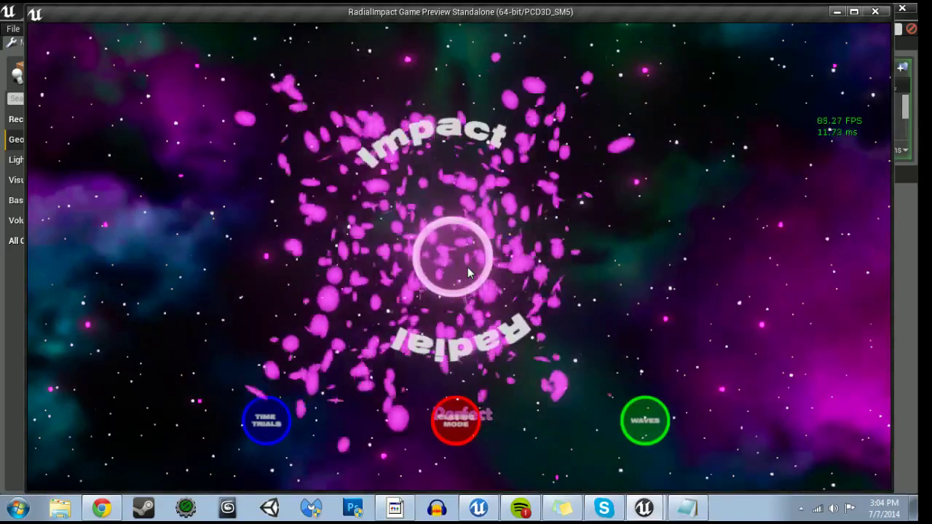
pyautogui.click(468, 273)
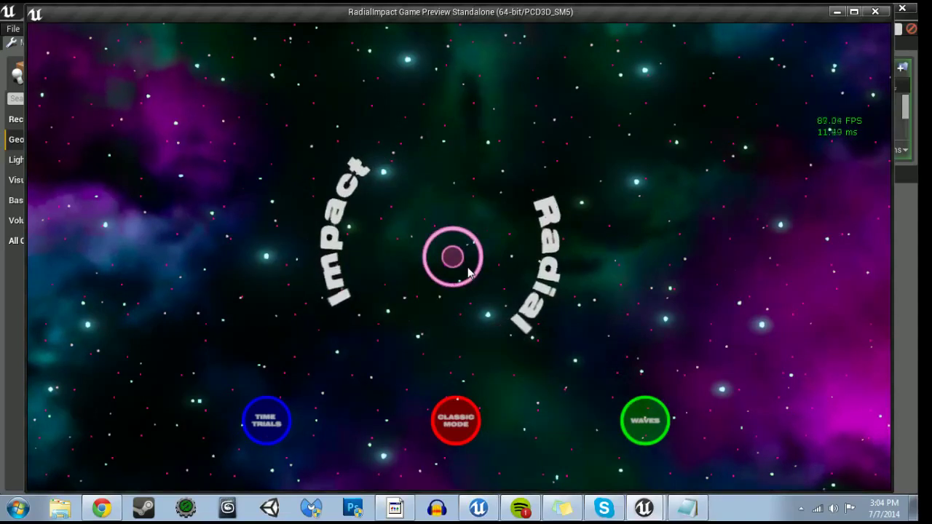
pyautogui.click(469, 267)
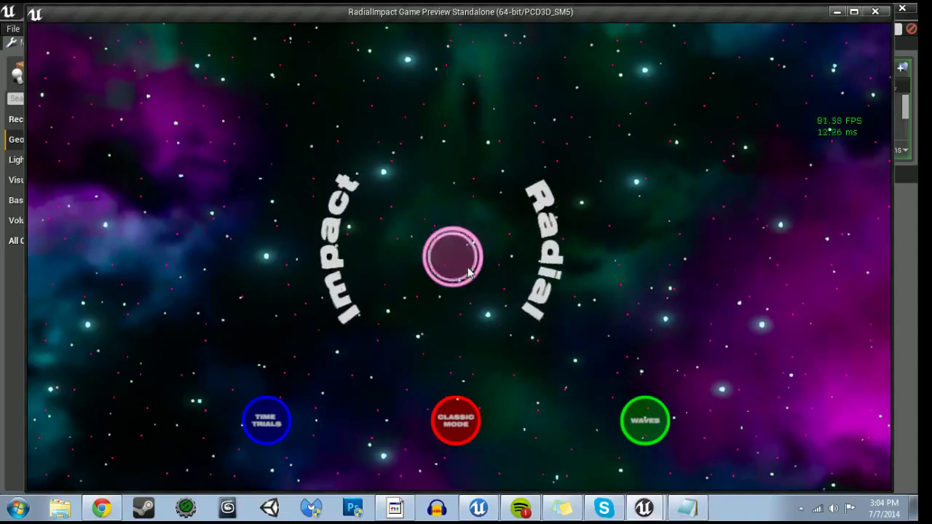
# - Score in another Classic Mode round, restart it from the main menu, and close the preview
pyautogui.click(465, 429)
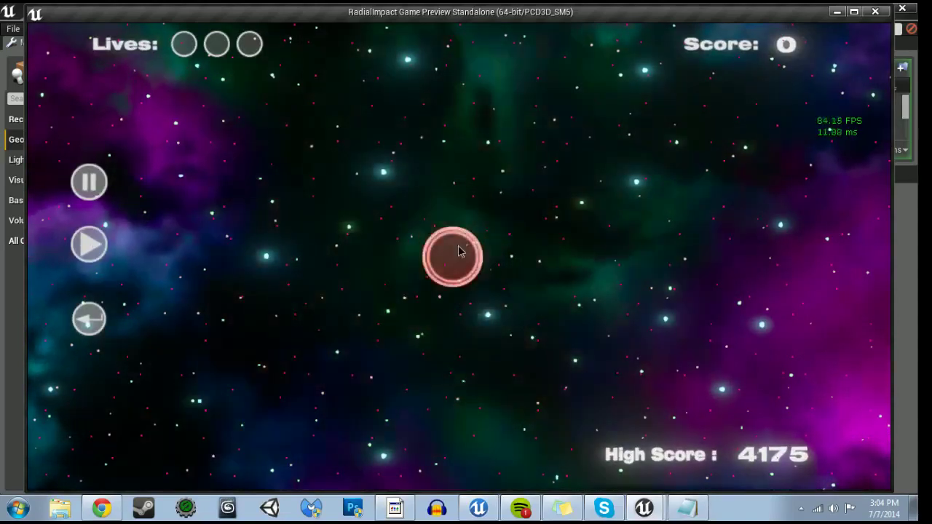
pyautogui.click(457, 253)
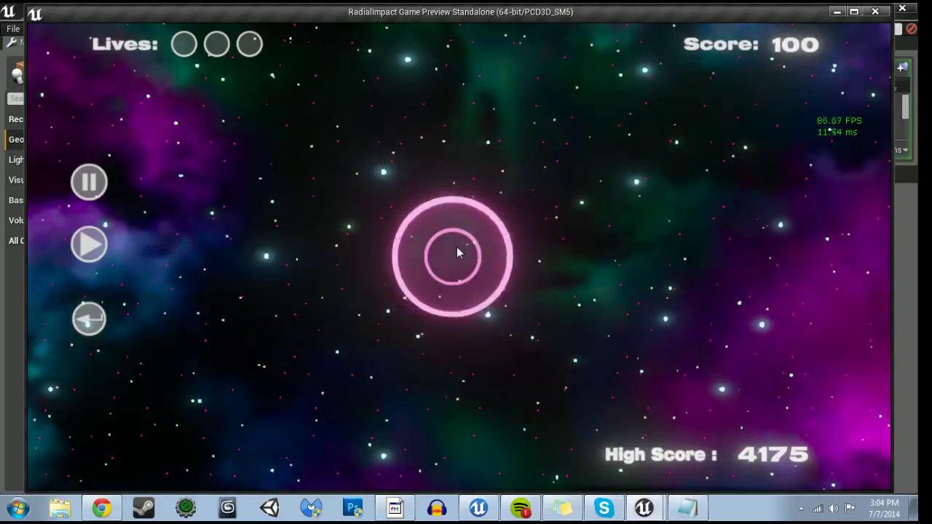
pyautogui.click(457, 253)
pyautogui.click(81, 329)
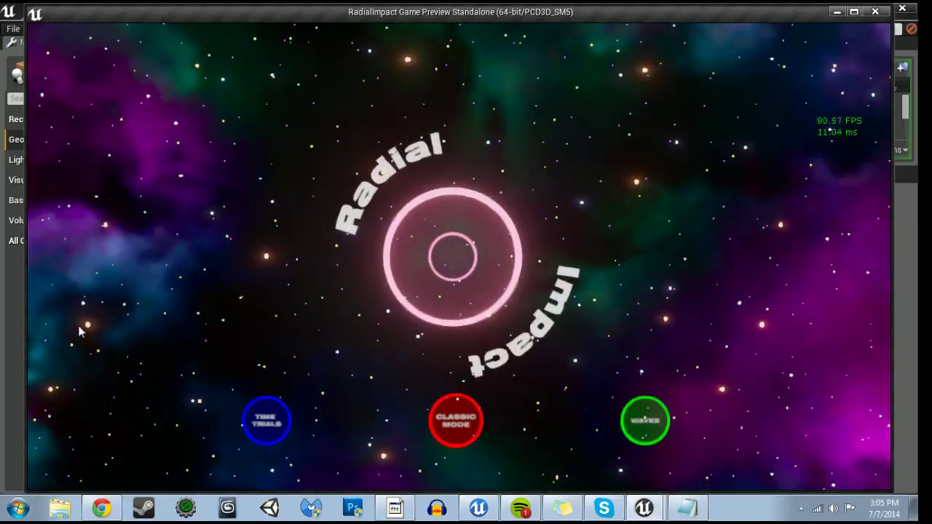
pyautogui.click(470, 430)
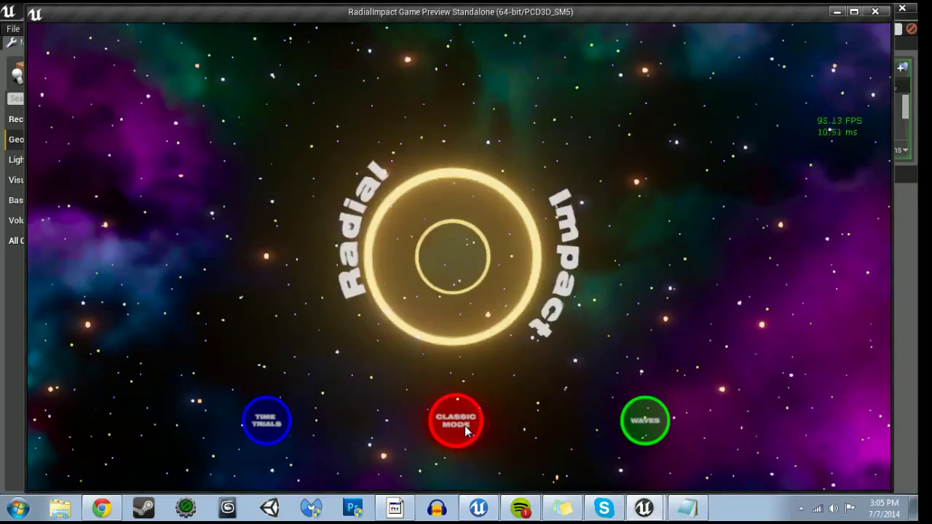
pyautogui.click(466, 430)
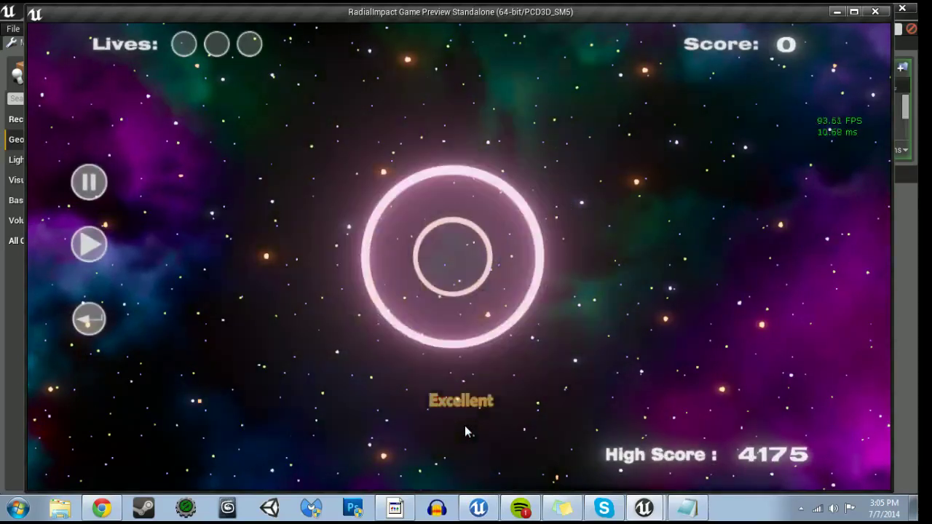
pyautogui.click(874, 12)
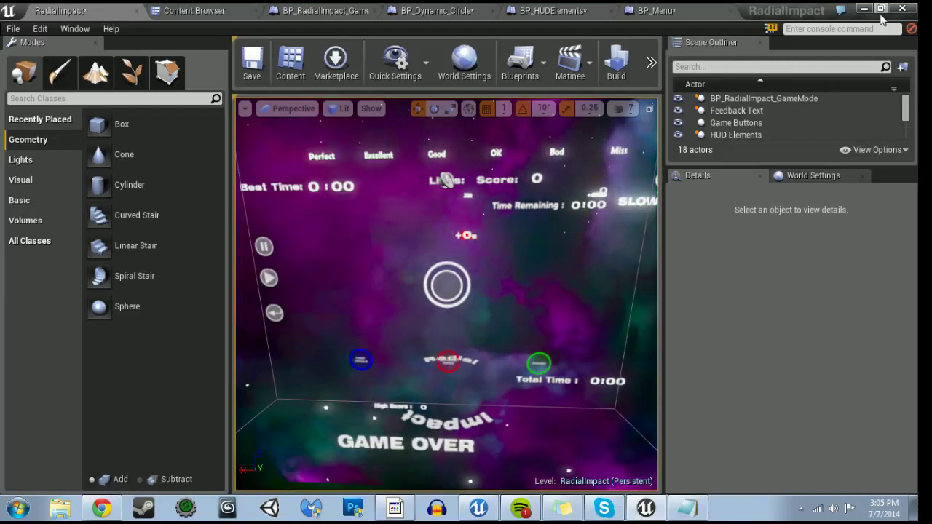
# - View BP_Menu's Start Playing Classic Mode nodes, panning to Delay and Set Game HUD
pyautogui.click(663, 10)
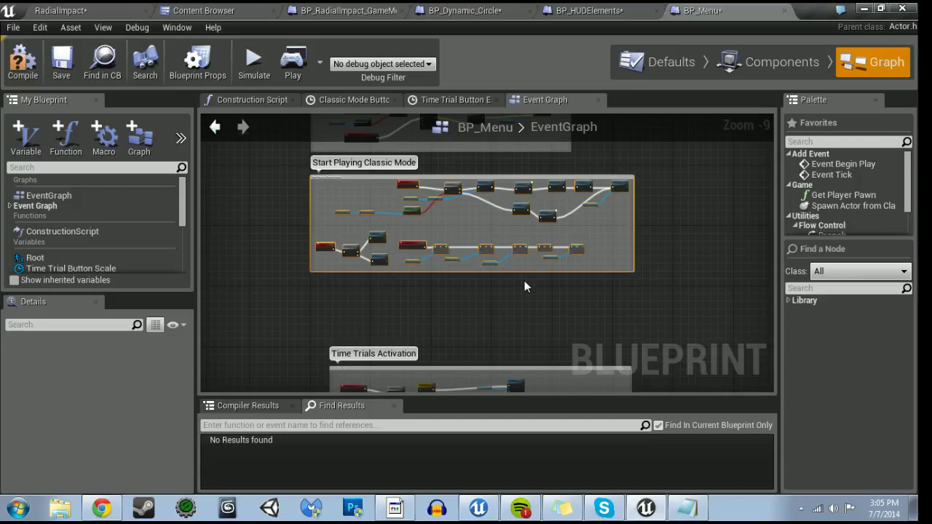
pyautogui.scroll(3, 423, 218)
pyautogui.scroll(2, 436, 211)
pyautogui.moveTo(437, 214)
pyautogui.mouseDown(button='right')
pyautogui.moveTo(437, 268)
pyautogui.moveTo(501, 235)
pyautogui.mouseUp(button='right')
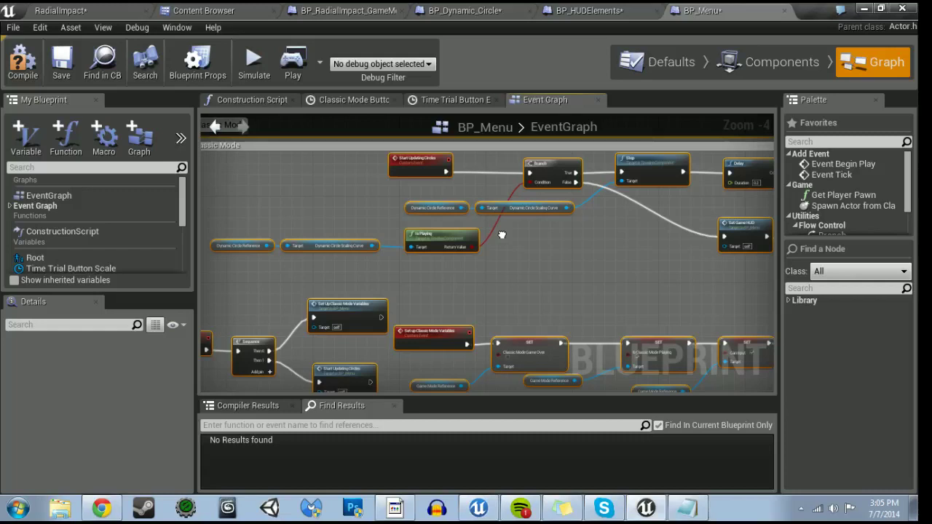
pyautogui.moveTo(501, 236); pyautogui.dragTo(201, 235, button='right')
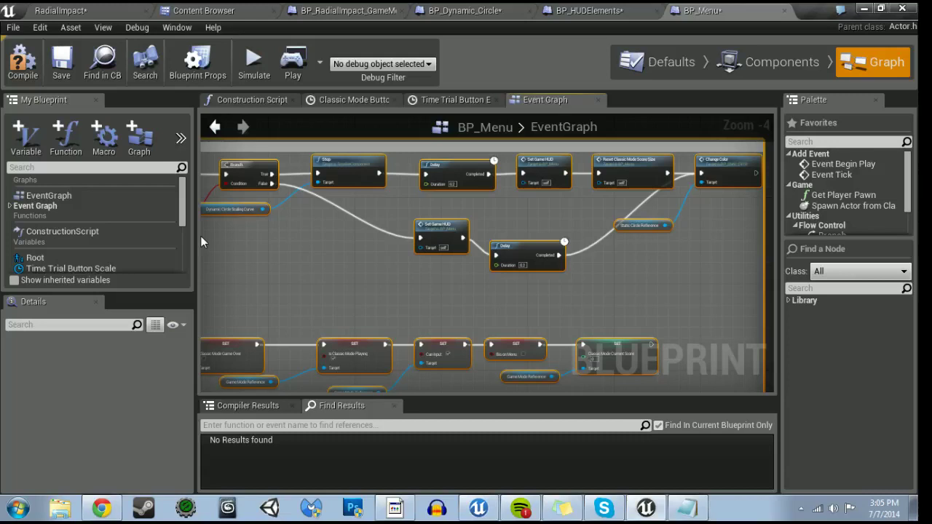
pyautogui.click(631, 8)
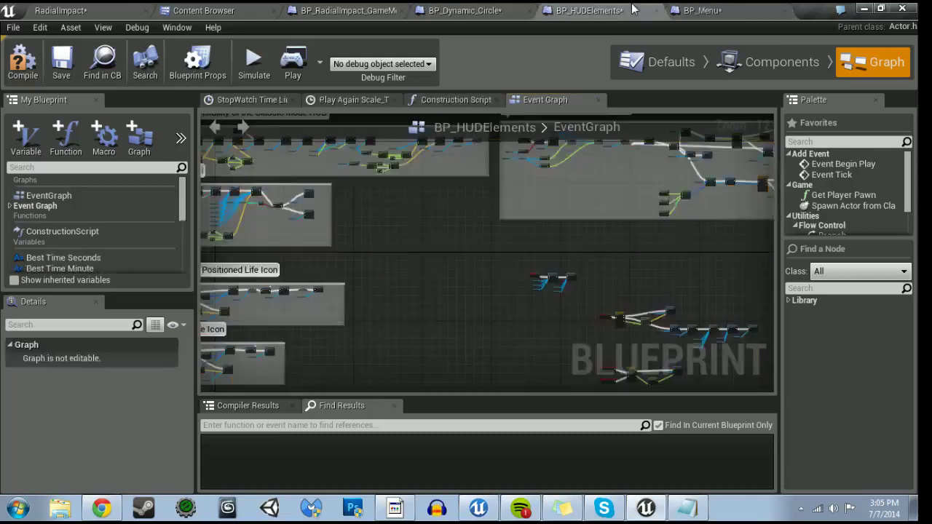
pyautogui.click(474, 10)
pyautogui.scroll(-3, 554, 295)
pyautogui.scroll(-1, 445, 243)
pyautogui.scroll(1, 483, 239)
pyautogui.scroll(2, 484, 239)
pyautogui.moveTo(590, 281); pyautogui.dragTo(430, 278, button='right')
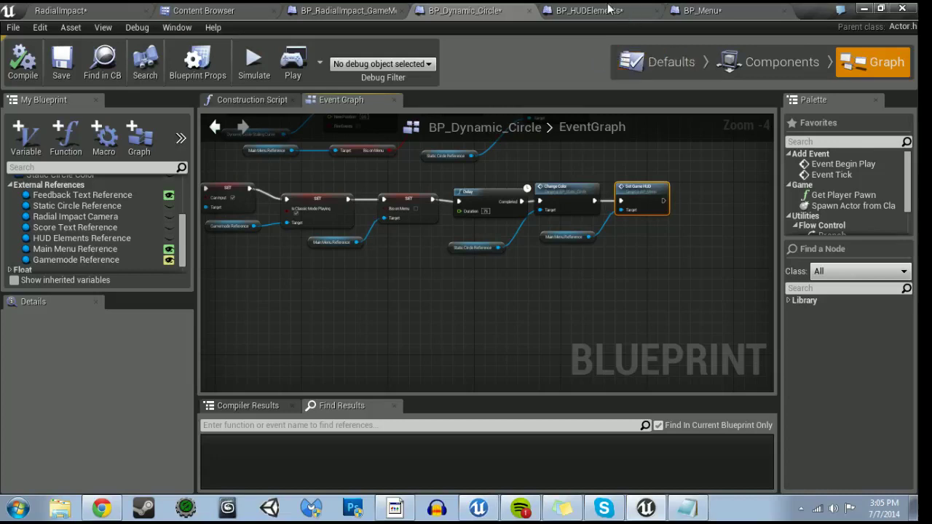
pyautogui.moveTo(510, 296); pyautogui.dragTo(696, 317, button='right')
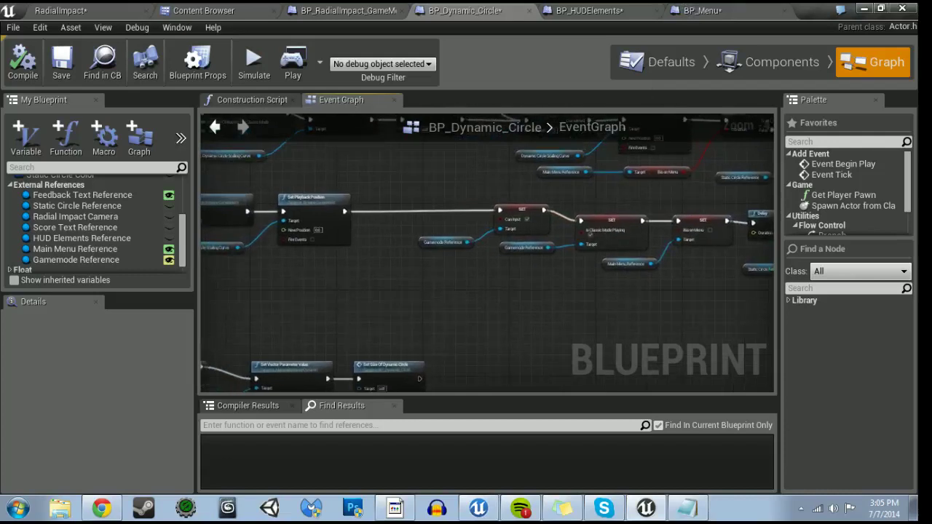
pyautogui.moveTo(279, 223); pyautogui.dragTo(768, 280)
pyautogui.moveTo(512, 303); pyautogui.dragTo(752, 329, button='right')
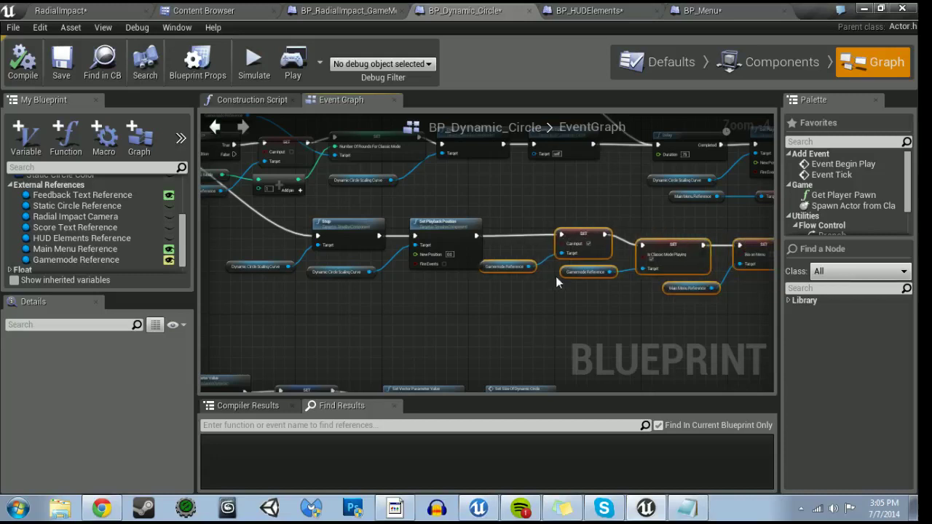
pyautogui.moveTo(582, 232); pyautogui.dragTo(484, 324, button='right')
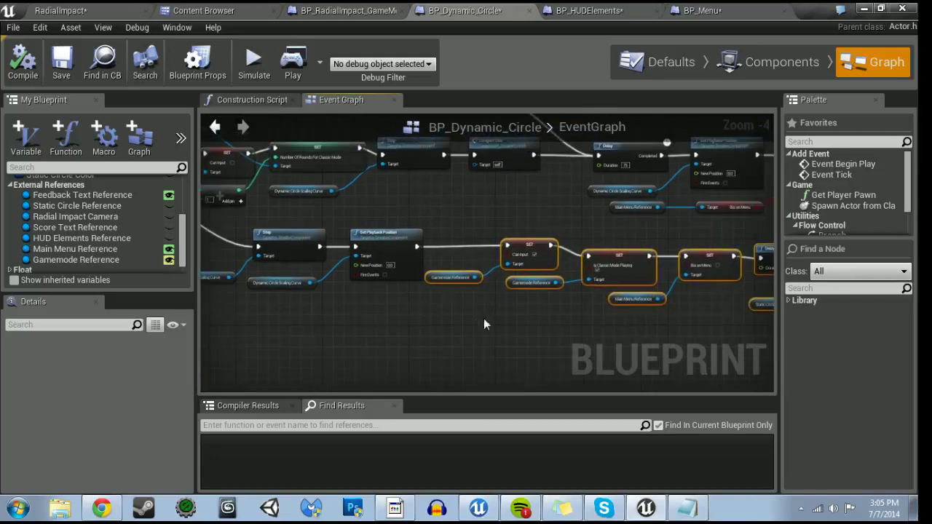
pyautogui.click(693, 9)
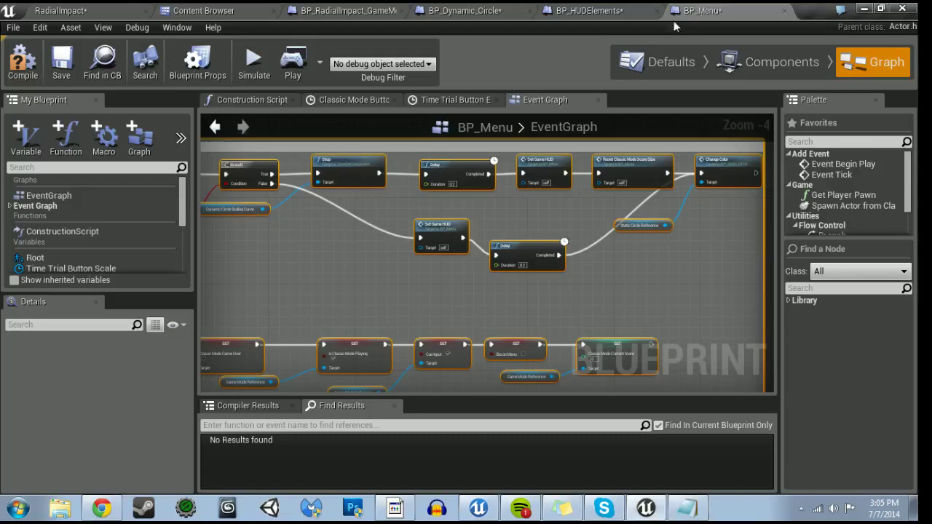
pyautogui.moveTo(383, 226); pyautogui.dragTo(419, 241, button='right')
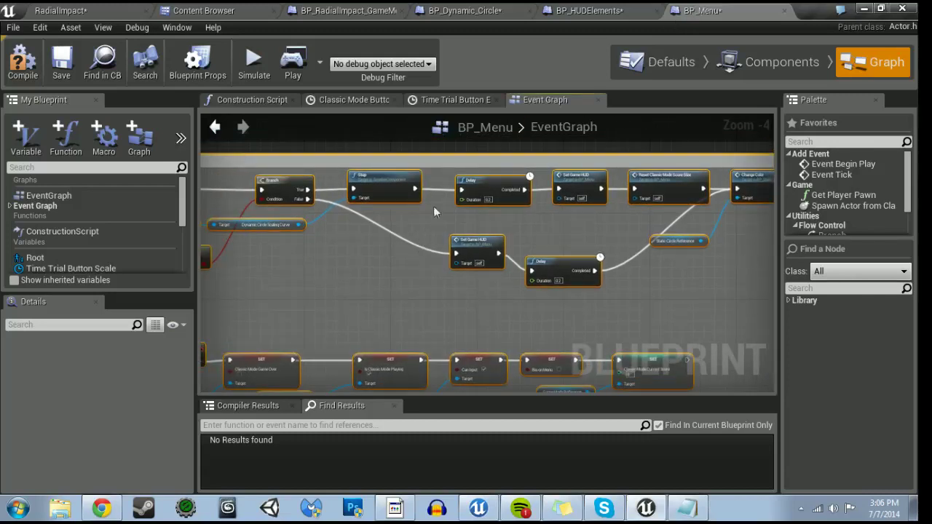
pyautogui.click(591, 9)
pyautogui.click(495, 10)
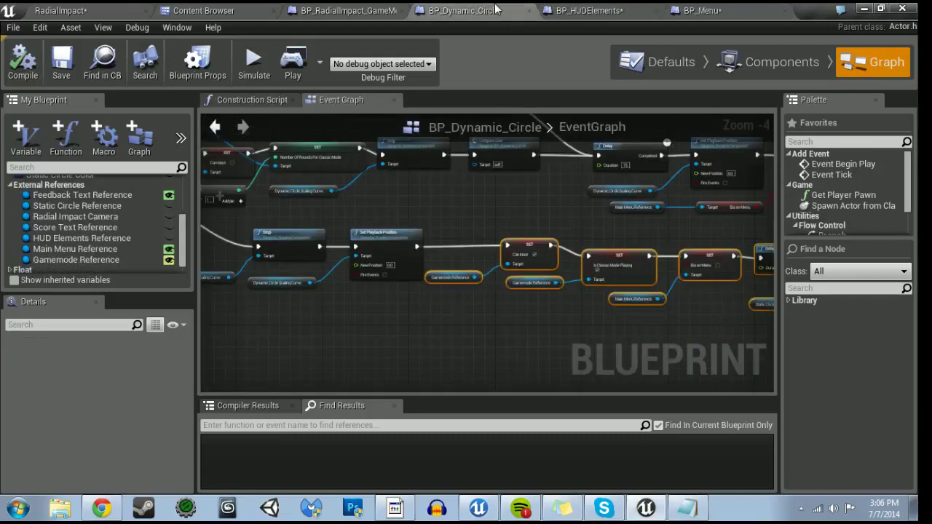
pyautogui.moveTo(613, 225); pyautogui.dragTo(696, 216, button='right')
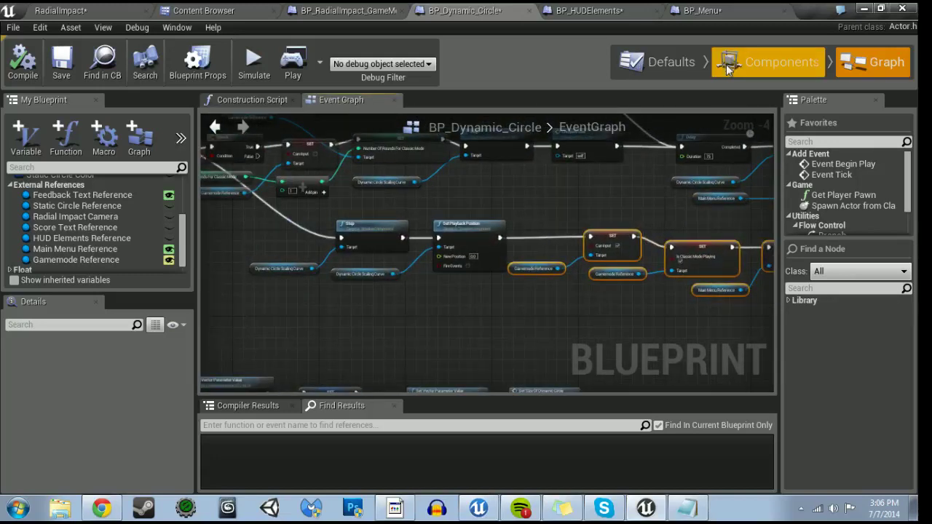
pyautogui.moveTo(617, 227); pyautogui.dragTo(364, 191, button='right')
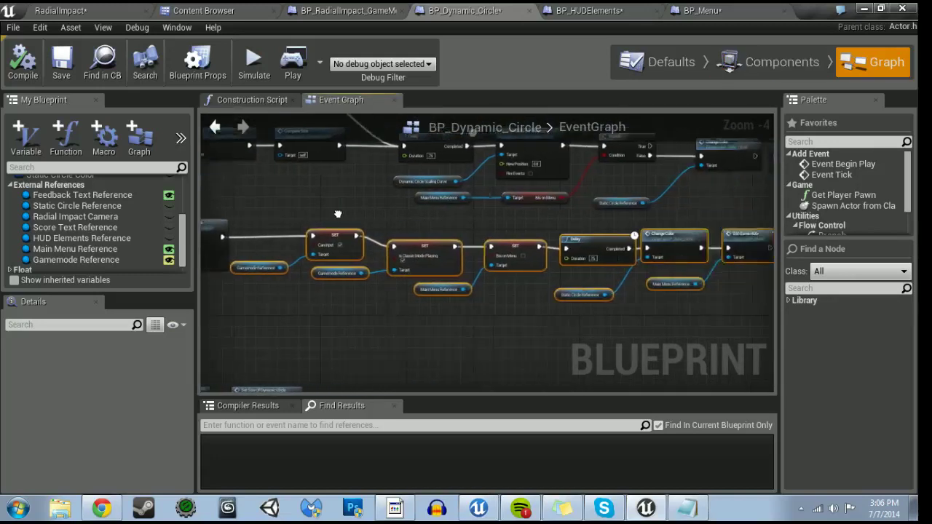
pyautogui.click(701, 10)
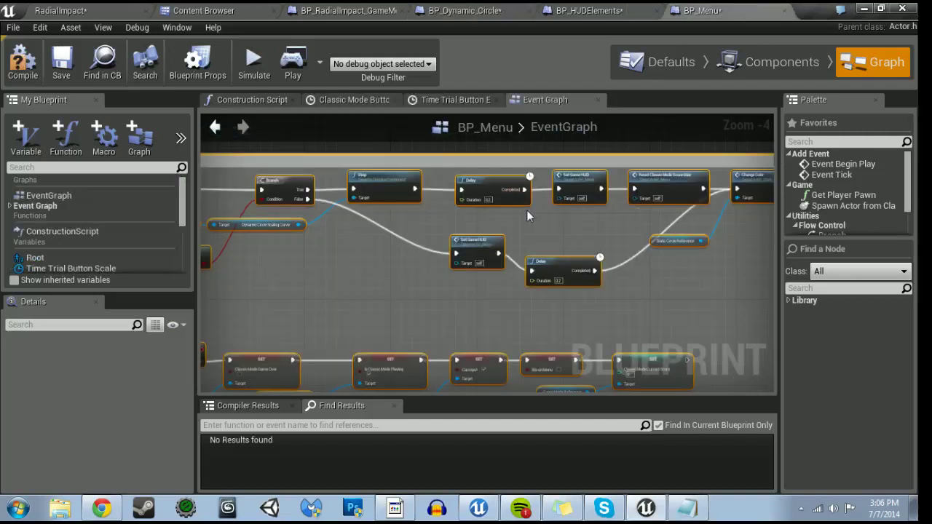
# - Widen the Start Playing Classic Mode comment and paste copies of the Dynamic Circle Reference and Scaling Curve nodes
pyautogui.scroll(-3, 553, 264)
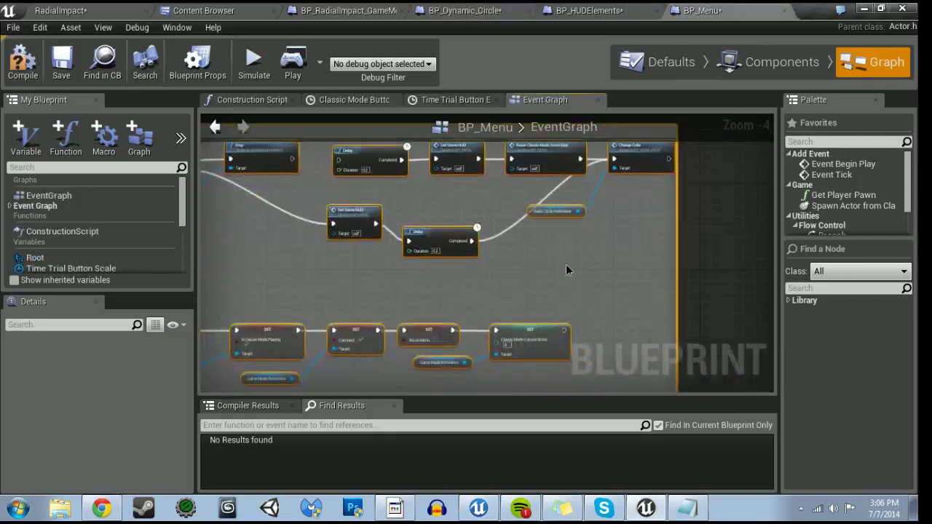
pyautogui.scroll(-2, 565, 265)
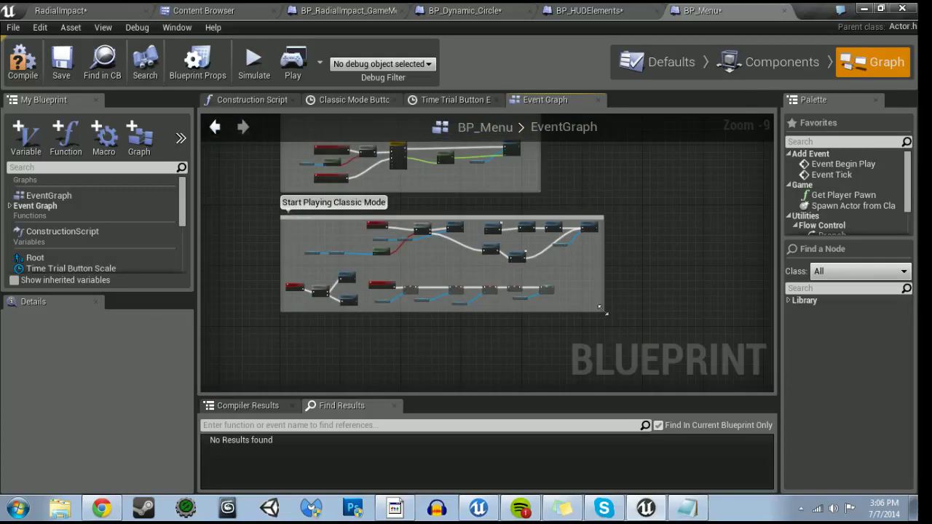
pyautogui.moveTo(602, 311); pyautogui.dragTo(698, 314)
pyautogui.scroll(5, 438, 226)
pyautogui.scroll(1, 442, 223)
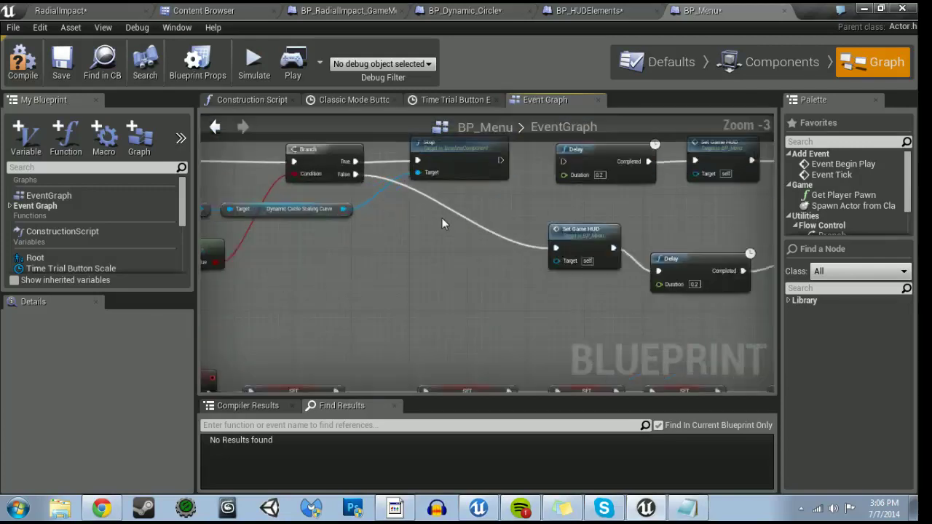
pyautogui.moveTo(215, 189); pyautogui.dragTo(307, 217, button='right')
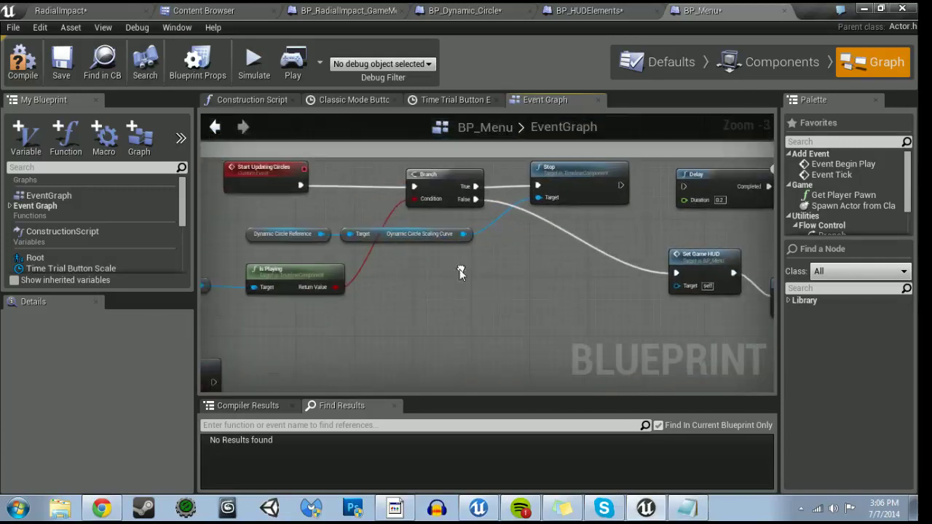
pyautogui.moveTo(307, 217); pyautogui.dragTo(342, 247)
pyautogui.moveTo(503, 259)
pyautogui.mouseDown(button='right')
pyautogui.moveTo(416, 280)
pyautogui.moveTo(665, 266)
pyautogui.mouseUp(button='right')
pyautogui.moveTo(764, 240); pyautogui.dragTo(440, 249, button='right')
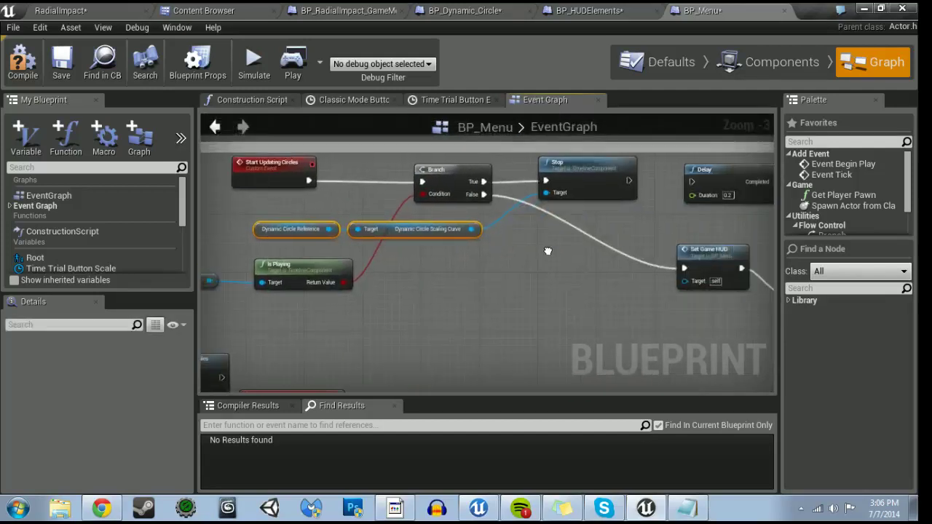
pyautogui.click(440, 250)
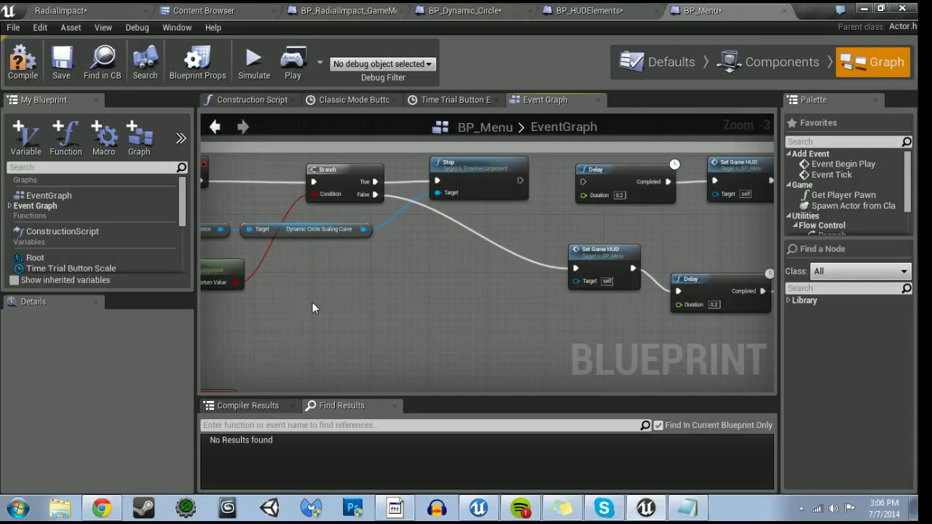
pyautogui.hotkey('ctrl', 'v')
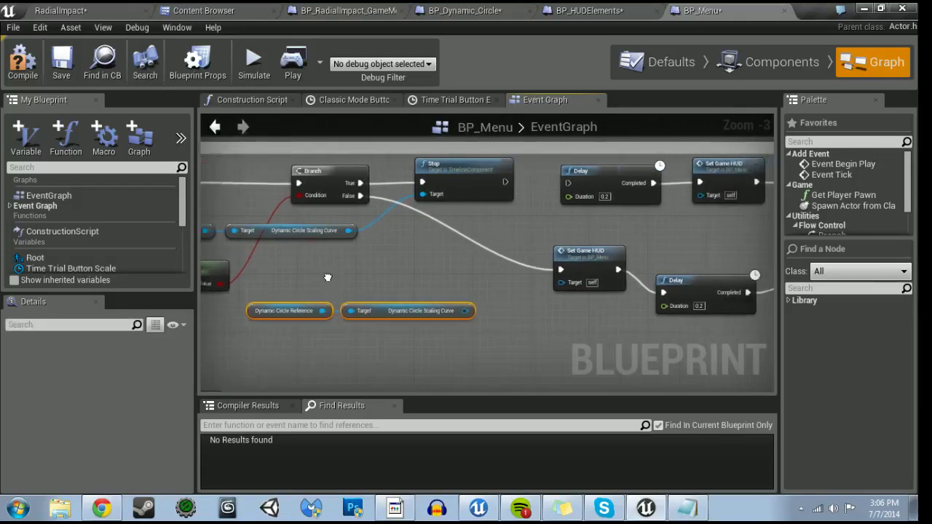
# - Delete the Is Playing check and Branch nodes, wiring Start Updating Circles straight into Stop
pyautogui.moveTo(327, 274)
pyautogui.mouseDown(button='right')
pyautogui.moveTo(472, 284)
pyautogui.moveTo(714, 280)
pyautogui.moveTo(666, 275)
pyautogui.mouseUp(button='right')
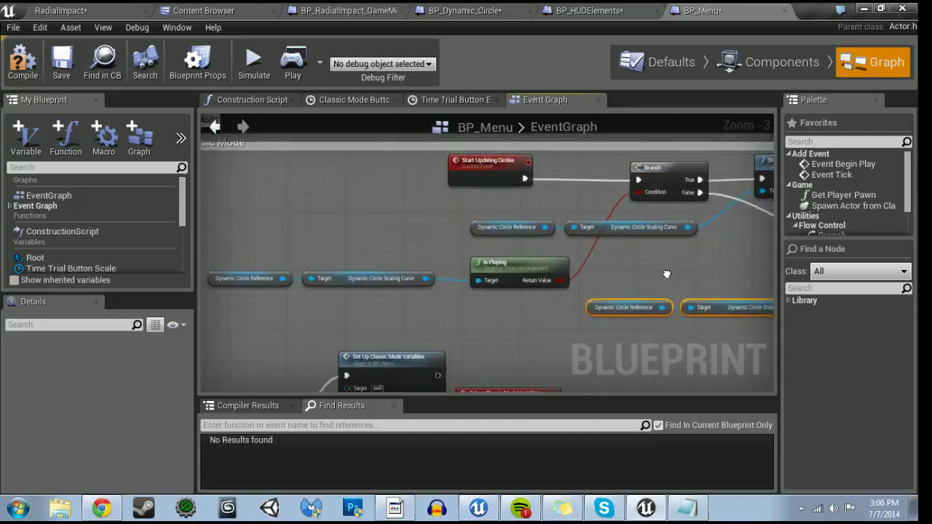
pyautogui.moveTo(263, 272); pyautogui.dragTo(545, 287)
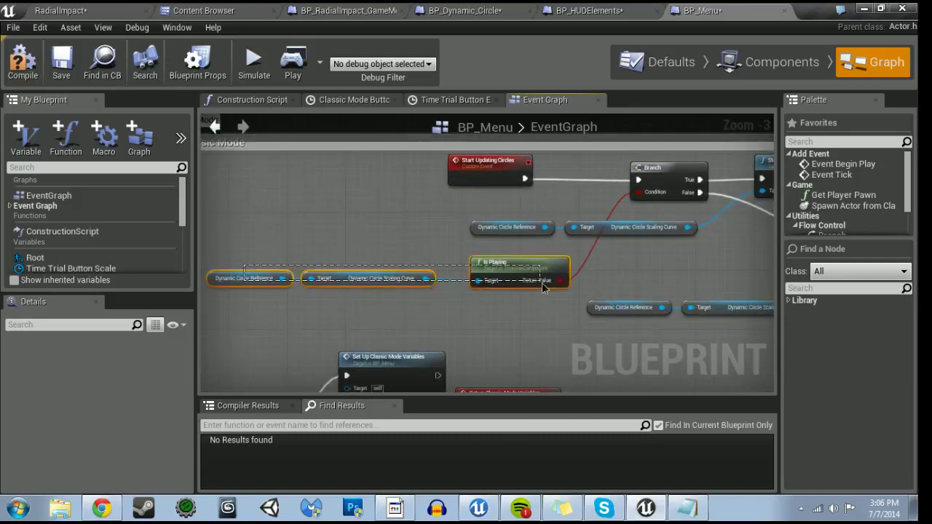
pyautogui.press('Delete')
pyautogui.click(657, 177)
pyautogui.press('Delete')
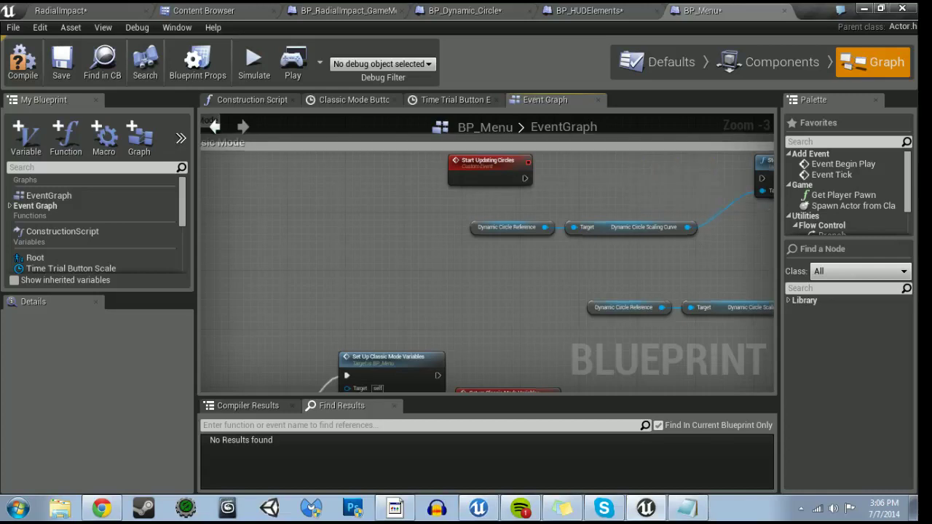
pyautogui.moveTo(647, 216); pyautogui.dragTo(464, 237, button='right')
pyautogui.moveTo(342, 199); pyautogui.dragTo(579, 199)
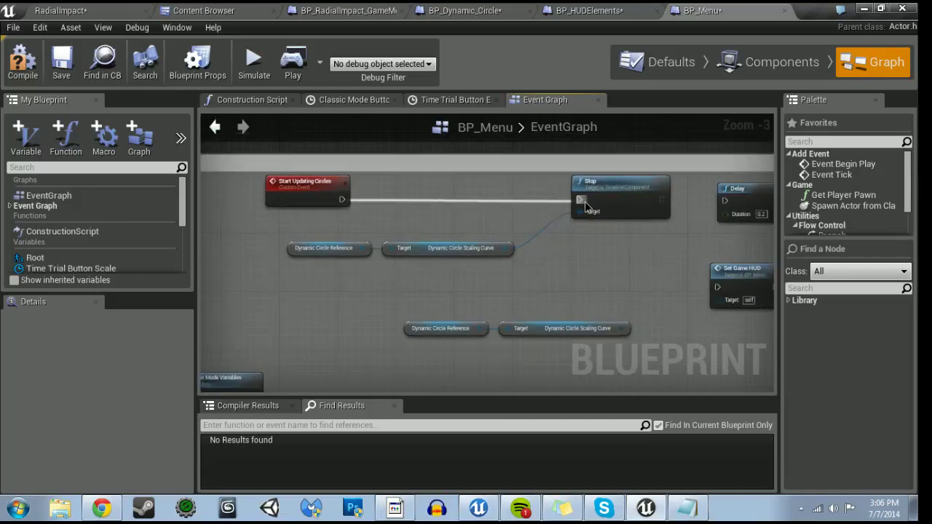
pyautogui.moveTo(583, 218); pyautogui.dragTo(375, 223, button='right')
# - Delete the duplicate Set Game HUD and Delay nodes
pyautogui.click(532, 275)
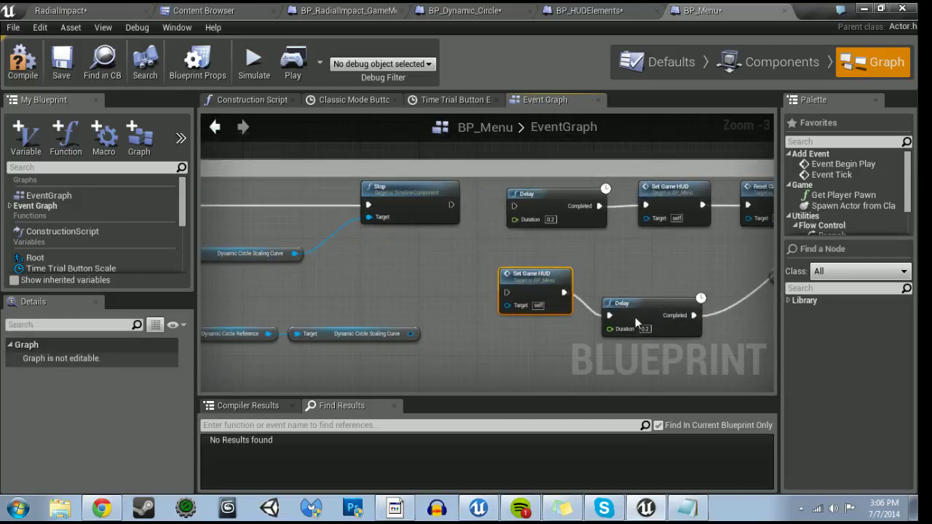
pyautogui.press('Delete')
pyautogui.click(638, 311)
pyautogui.press('Delete')
# - Move the Stop, Scaling Curve and Dynamic Circle Reference nodes left, placing the lower reference pair near Stop
pyautogui.moveTo(315, 259); pyautogui.dragTo(482, 280, button='right')
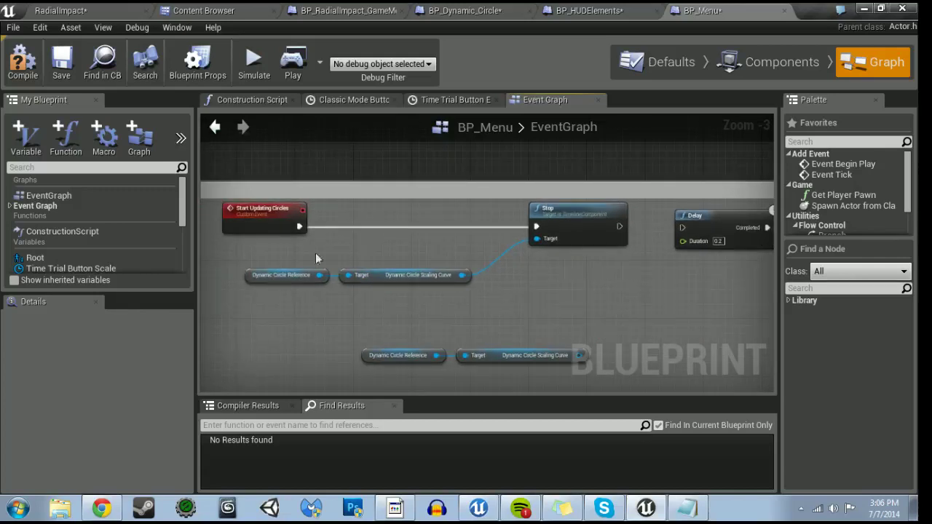
pyautogui.moveTo(382, 212); pyautogui.dragTo(603, 270)
pyautogui.keyDown('ctrl'); pyautogui.click(307, 279); pyautogui.keyUp('ctrl')
pyautogui.moveTo(604, 229); pyautogui.dragTo(443, 230)
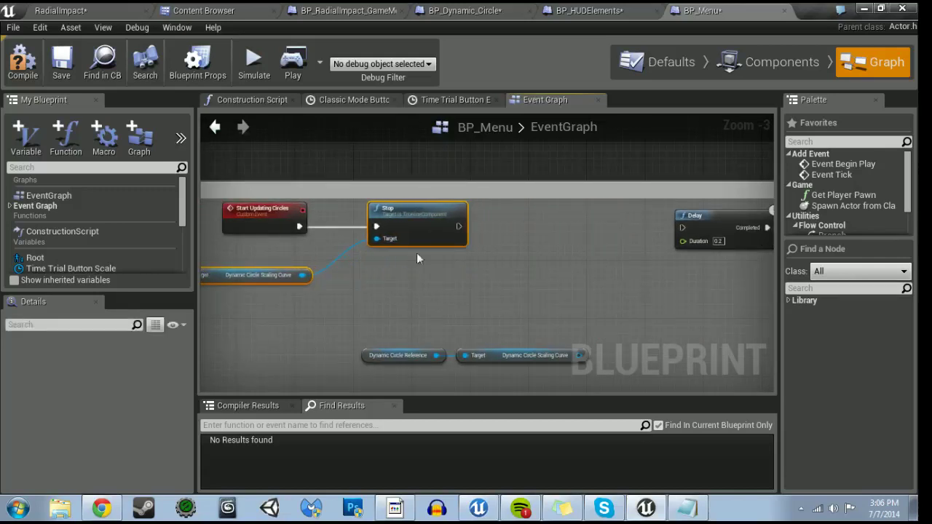
pyautogui.moveTo(505, 235); pyautogui.dragTo(491, 236)
pyautogui.moveTo(420, 364); pyautogui.dragTo(484, 363, button='right')
pyautogui.moveTo(484, 367); pyautogui.dragTo(655, 342)
pyautogui.moveTo(573, 359)
pyautogui.mouseDown()
pyautogui.moveTo(419, 310)
pyautogui.moveTo(489, 309)
pyautogui.moveTo(544, 274)
pyautogui.mouseUp()
# - Add a Set Playback Position node for the scaling timeline and run it right after Stop
pyautogui.write('set play')
pyautogui.click(620, 309)
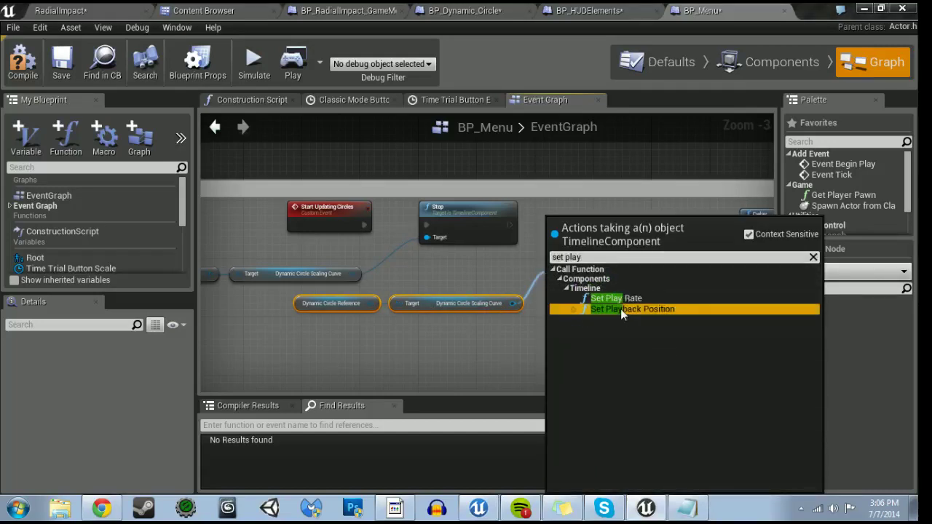
pyautogui.moveTo(549, 294); pyautogui.dragTo(617, 215)
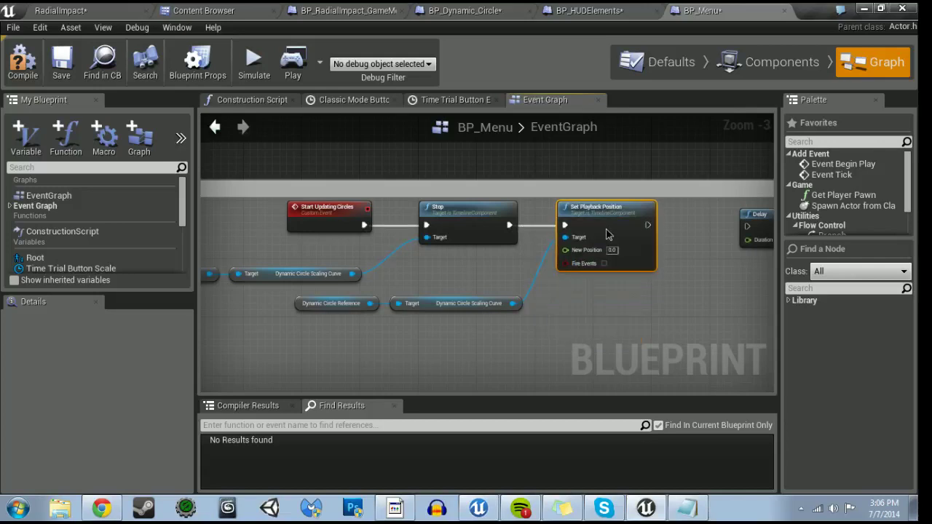
pyautogui.moveTo(669, 289); pyautogui.dragTo(385, 291, button='right')
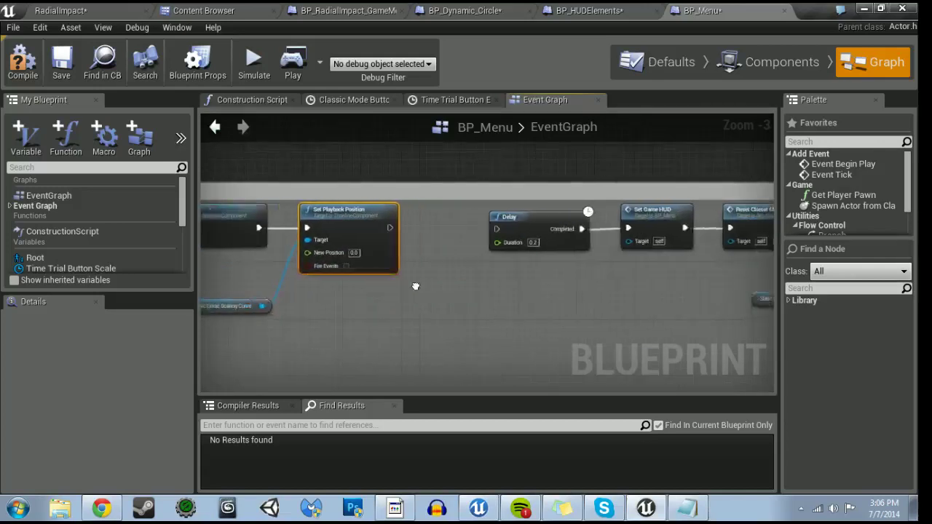
# - Compare against BP_Dynamic_Circle's graph and wire Set Playback Position's output into Delay
pyautogui.click(471, 9)
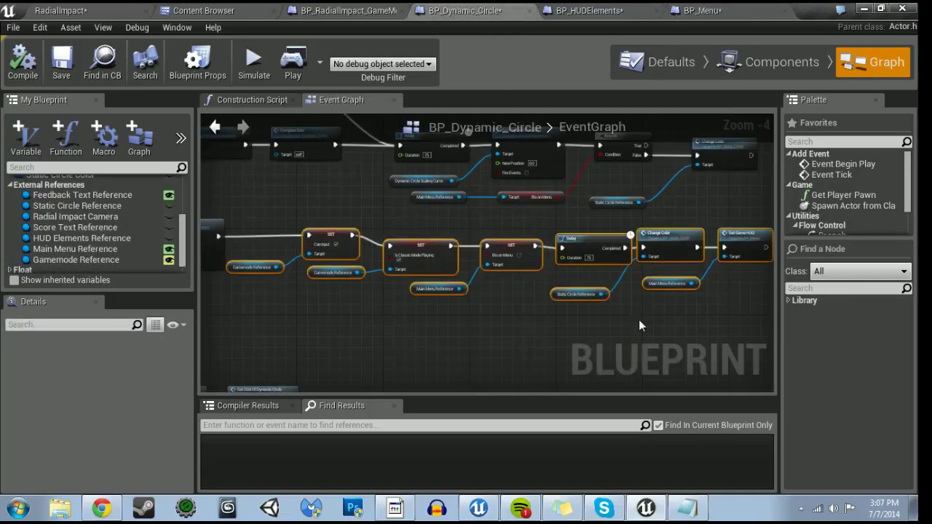
pyautogui.click(715, 8)
pyautogui.moveTo(625, 294)
pyautogui.mouseDown(button='right')
pyautogui.moveTo(492, 289)
pyautogui.moveTo(772, 307)
pyautogui.moveTo(730, 307)
pyautogui.mouseUp(button='right')
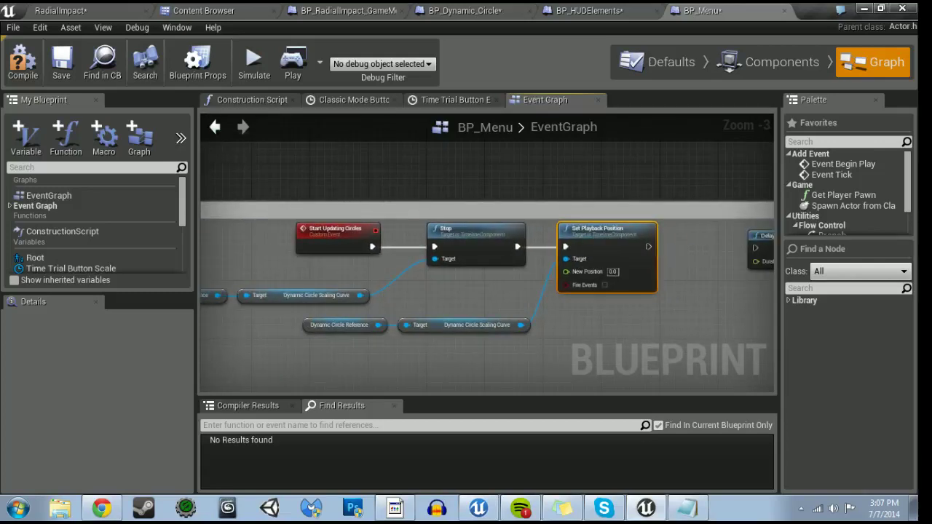
pyautogui.scroll(-1, 739, 310)
pyautogui.scroll(-3, 607, 305)
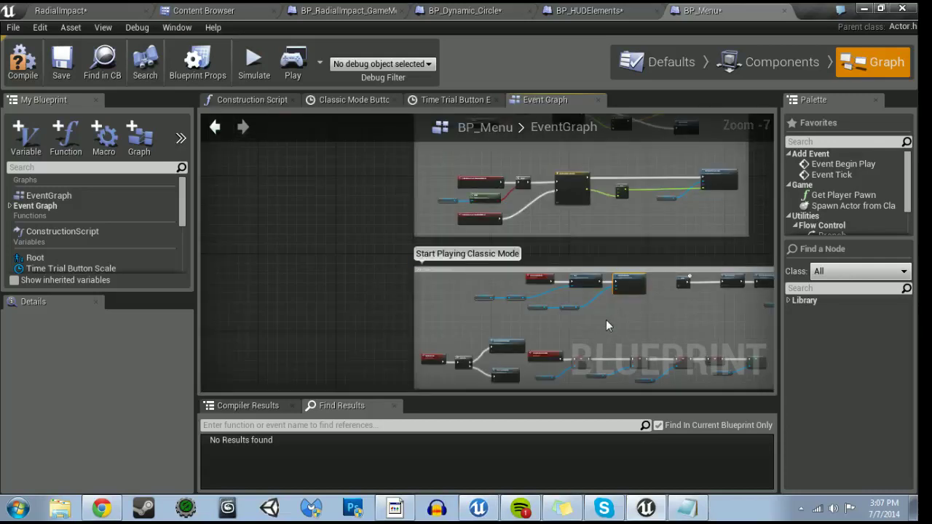
pyautogui.scroll(3, 608, 320)
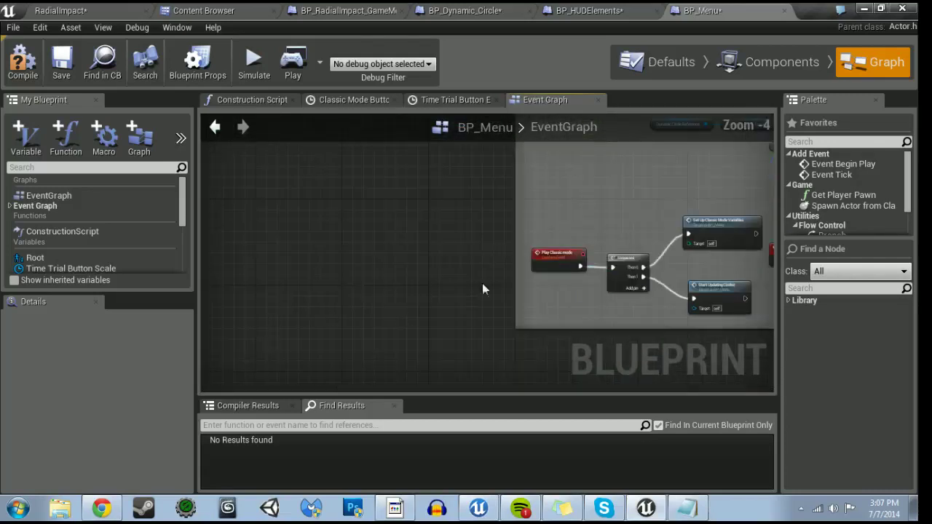
pyautogui.moveTo(481, 289)
pyautogui.mouseDown(button='right')
pyautogui.moveTo(520, 228)
pyautogui.moveTo(231, 294)
pyautogui.moveTo(210, 364)
pyautogui.mouseUp(button='right')
pyautogui.scroll(1, 485, 258)
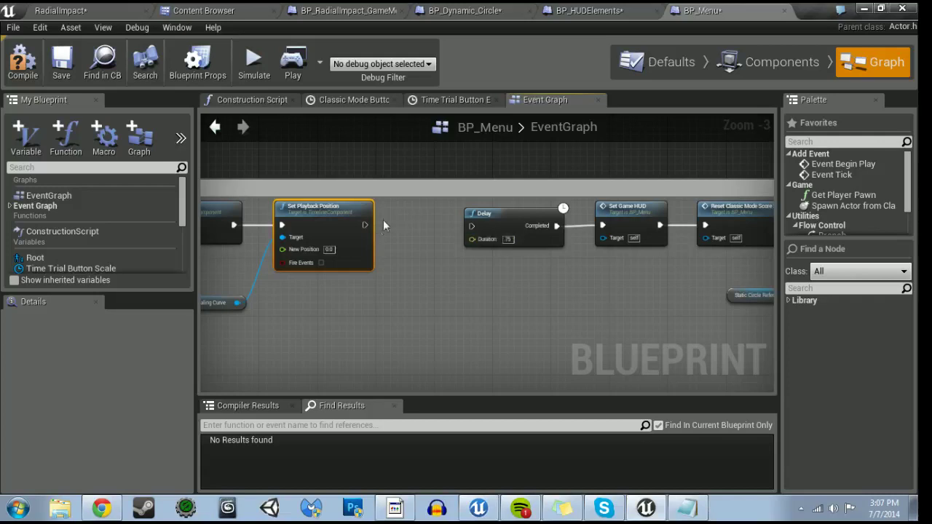
pyautogui.moveTo(364, 226); pyautogui.dragTo(471, 227)
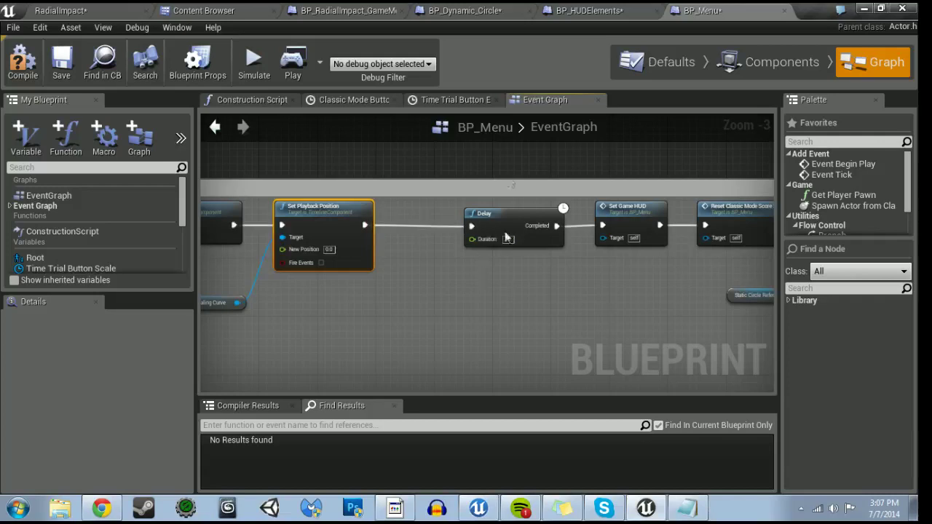
pyautogui.click(507, 8)
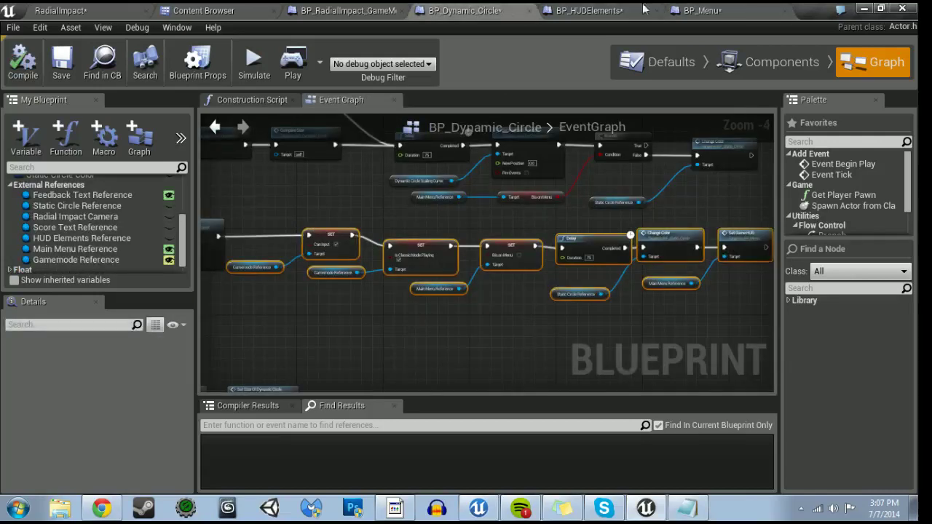
# - Place Reset Classic Mode Score Size beside the SET row and run it after the score SET
pyautogui.click(733, 9)
pyautogui.moveTo(598, 272); pyautogui.dragTo(347, 264, button='right')
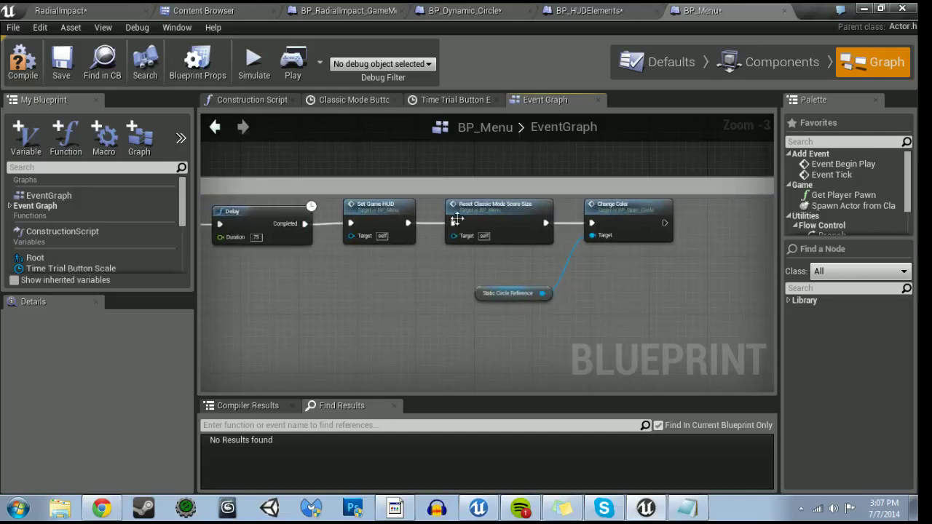
pyautogui.moveTo(400, 275); pyautogui.dragTo(529, 274, button='right')
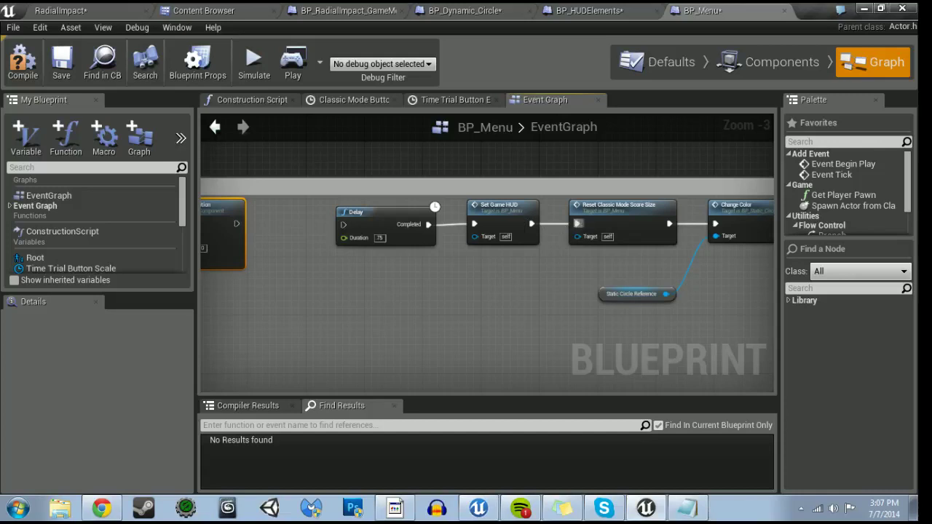
pyautogui.moveTo(511, 386); pyautogui.dragTo(502, 345, button='right')
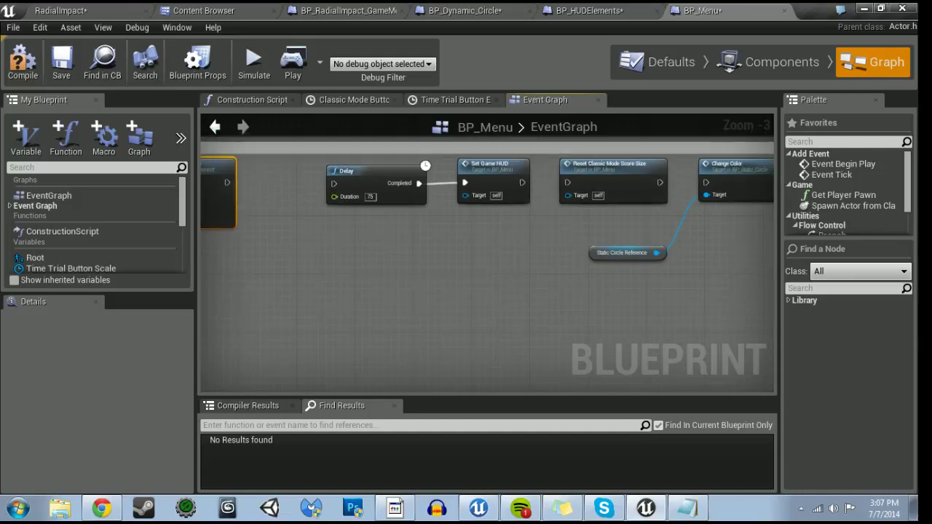
pyautogui.scroll(-1, 491, 306)
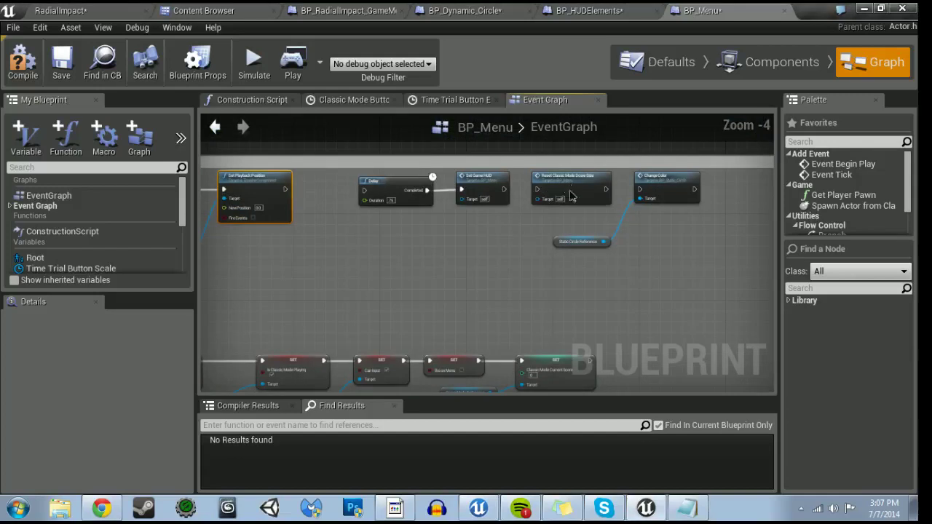
pyautogui.moveTo(572, 195); pyautogui.dragTo(651, 374)
pyautogui.moveTo(621, 324); pyautogui.dragTo(564, 254, button='right')
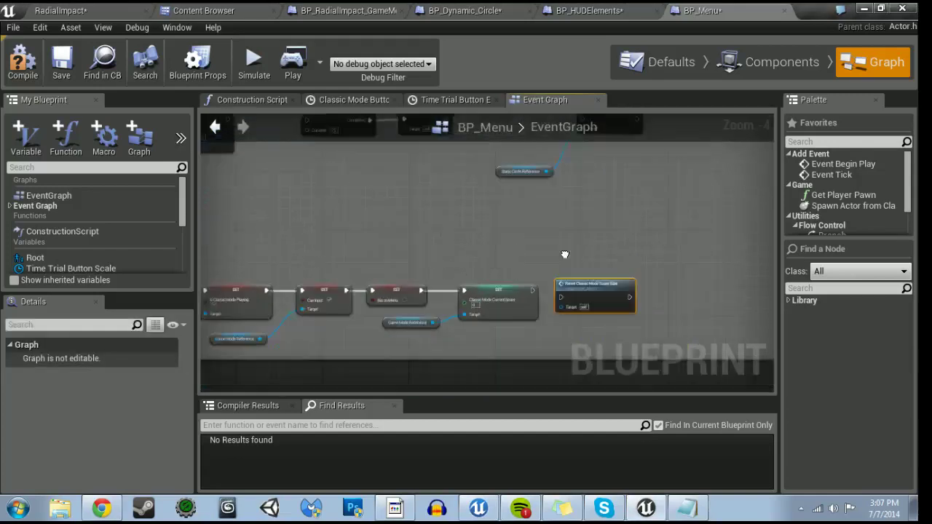
pyautogui.scroll(2, 564, 254)
pyautogui.moveTo(460, 291)
pyautogui.mouseDown()
pyautogui.moveTo(504, 300)
pyautogui.moveTo(548, 292)
pyautogui.mouseUp()
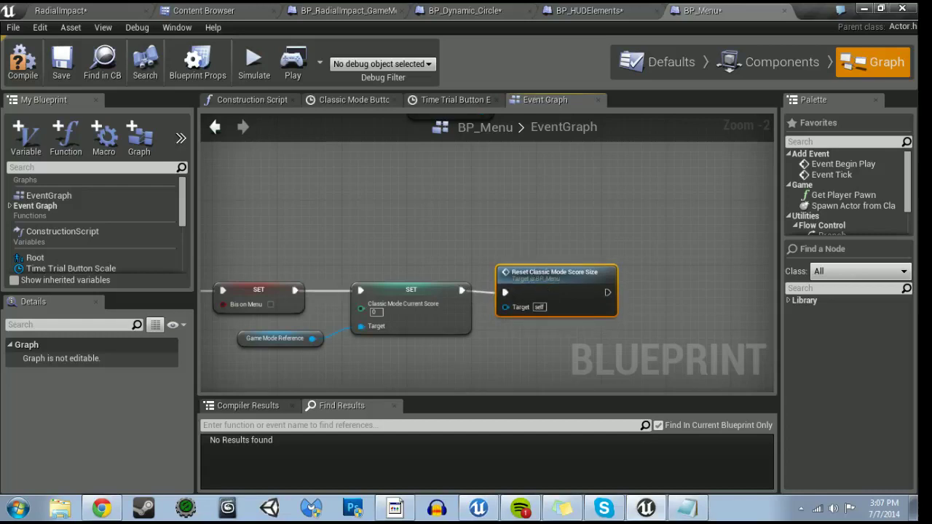
# - Rewire the chain so Delay feeds Change Color, which then runs Set Game HUD
pyautogui.moveTo(444, 182); pyautogui.dragTo(512, 284, button='right')
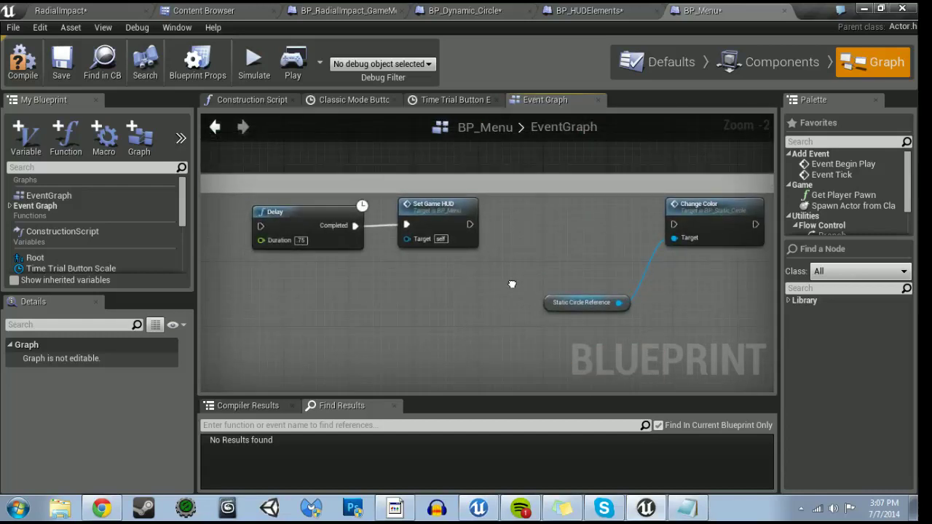
pyautogui.click(492, 9)
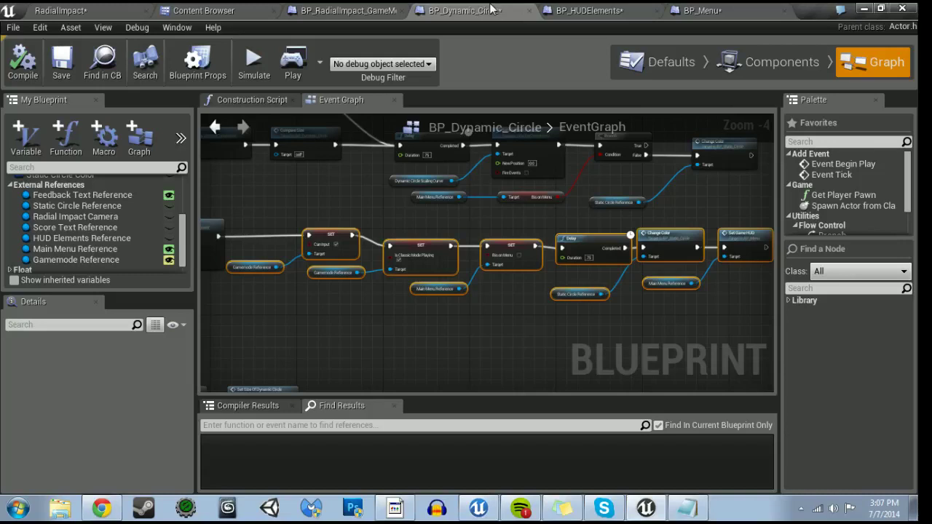
pyautogui.click(692, 9)
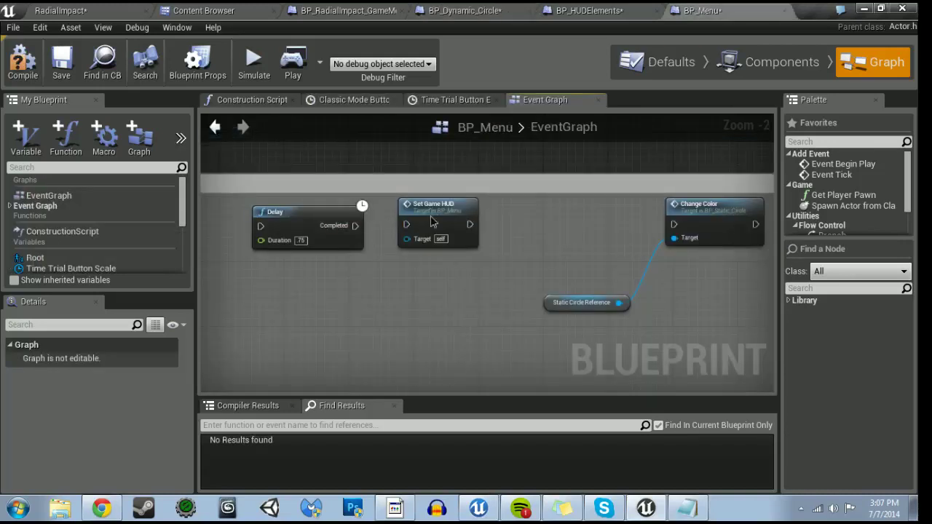
pyautogui.moveTo(431, 221); pyautogui.dragTo(431, 302)
pyautogui.moveTo(355, 225); pyautogui.dragTo(673, 224)
pyautogui.moveTo(626, 320)
pyautogui.mouseDown()
pyautogui.moveTo(707, 225)
pyautogui.moveTo(449, 225)
pyautogui.mouseUp()
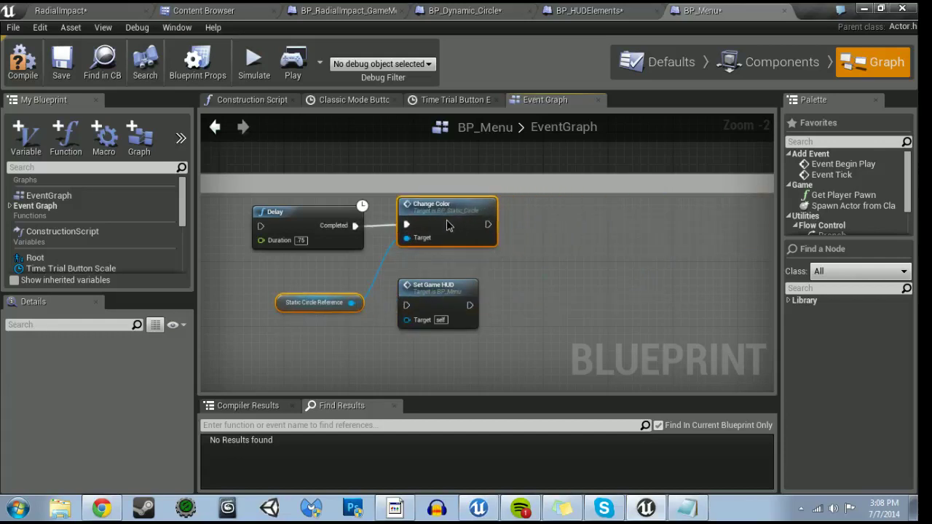
pyautogui.moveTo(407, 266); pyautogui.dragTo(475, 267, button='right')
pyautogui.moveTo(496, 299); pyautogui.dragTo(626, 217)
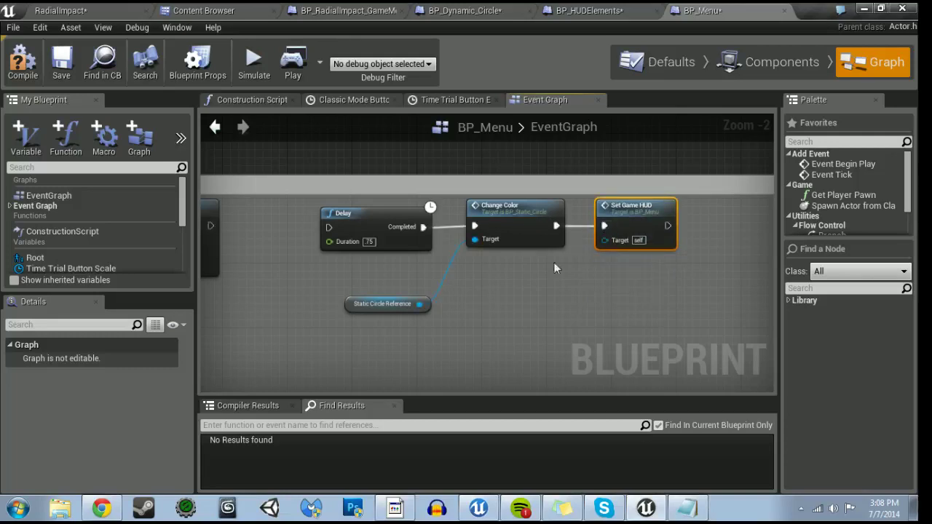
# - Move the Delay, Change Color and Set Game HUD group closer to Set Playback Position
pyautogui.moveTo(264, 222); pyautogui.dragTo(369, 222, button='right')
pyautogui.moveTo(369, 222)
pyautogui.mouseDown()
pyautogui.moveTo(645, 308)
pyautogui.moveTo(706, 316)
pyautogui.mouseUp()
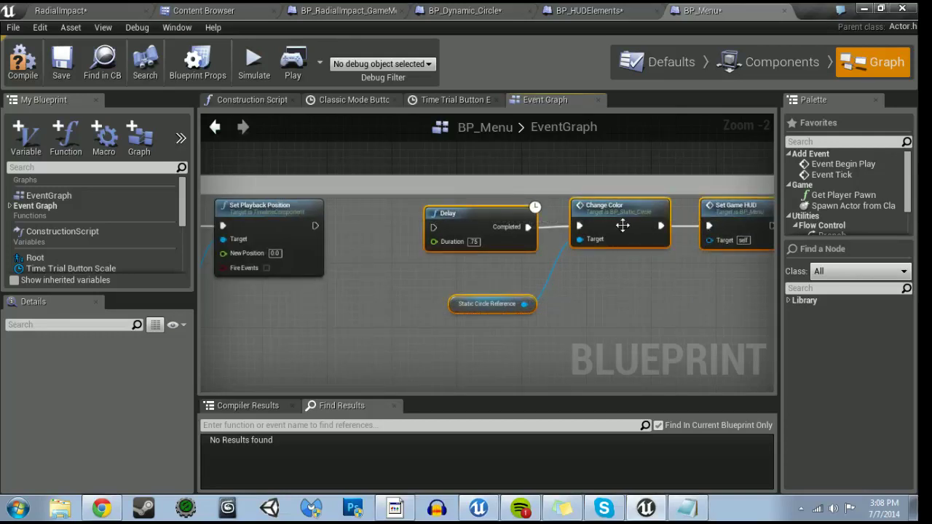
pyautogui.moveTo(622, 225); pyautogui.dragTo(552, 230)
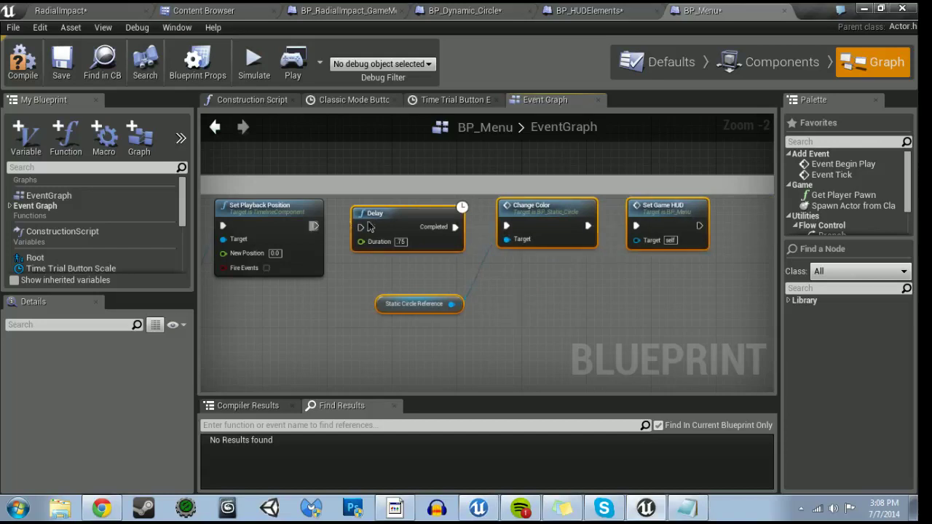
pyautogui.moveTo(367, 227)
pyautogui.mouseDown(button='right')
pyautogui.moveTo(437, 226)
pyautogui.moveTo(250, 211)
pyautogui.mouseUp(button='right')
pyautogui.scroll(-4, 437, 226)
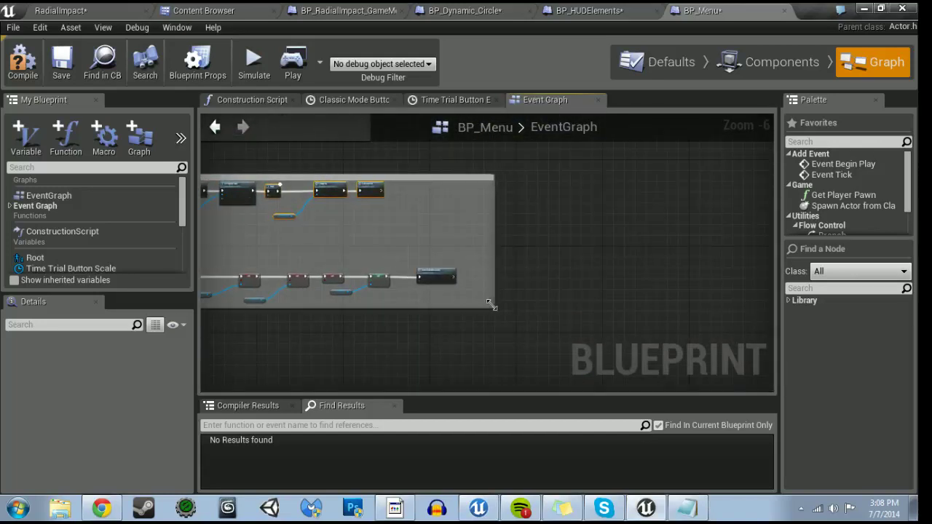
pyautogui.moveTo(211, 165); pyautogui.dragTo(491, 215, button='right')
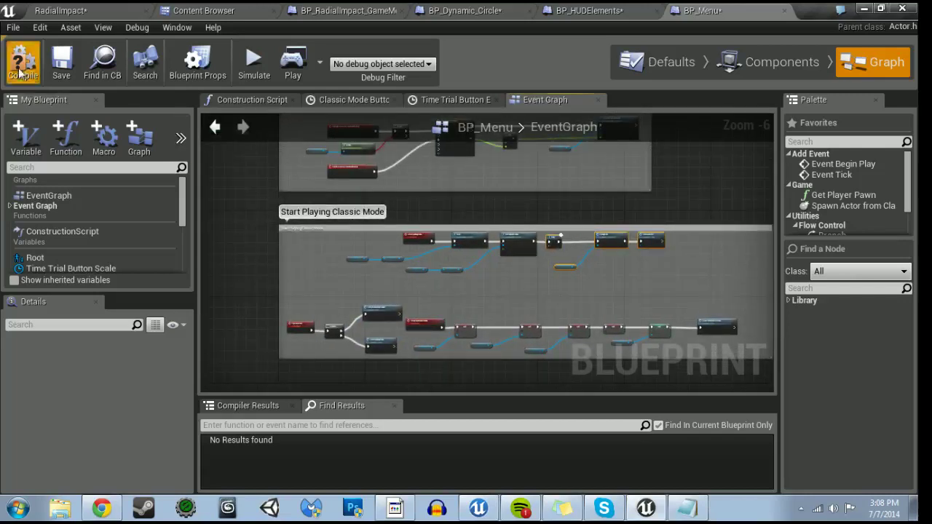
# - Compile BP_Menu, return to the RadialImpact level editor and save all modified assets
pyautogui.click(28, 72)
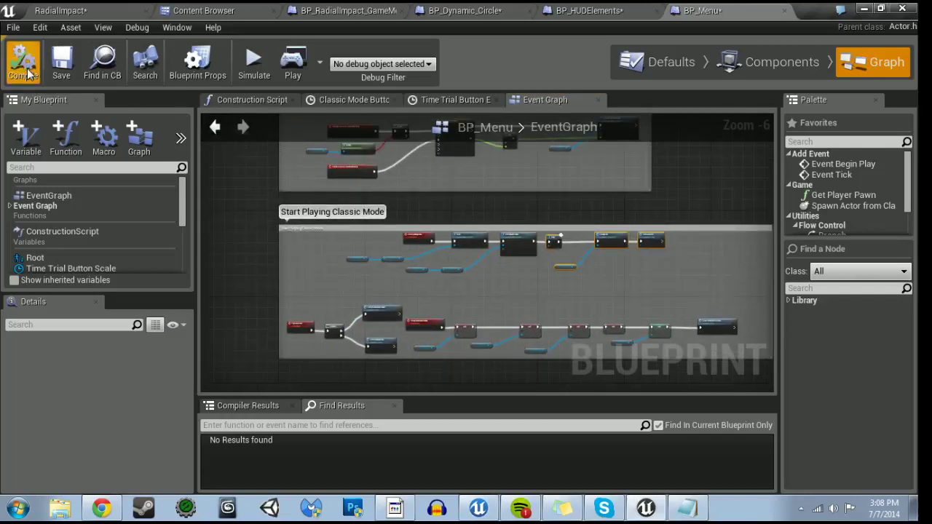
pyautogui.click(80, 8)
pyautogui.hotkey('ctrl', 'shift', 's')
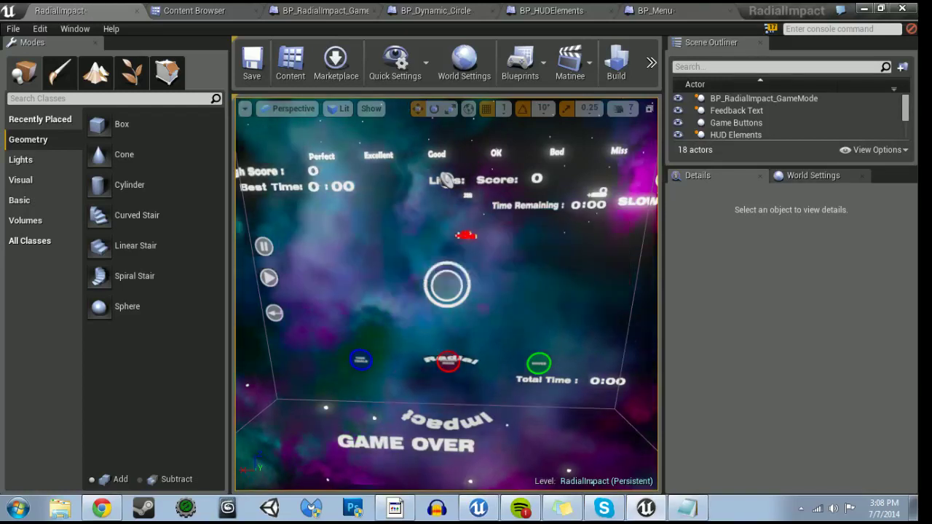
pyautogui.scroll(5, 394, 340)
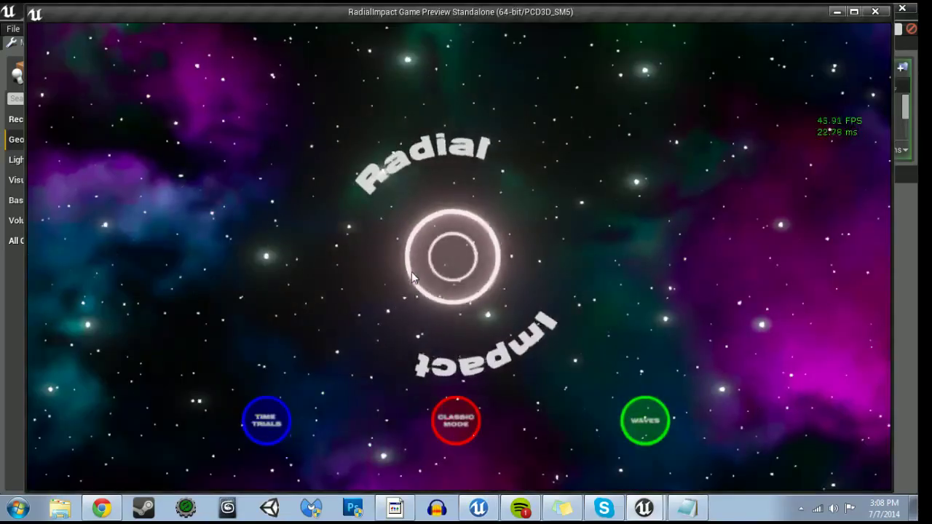
pyautogui.click(411, 275)
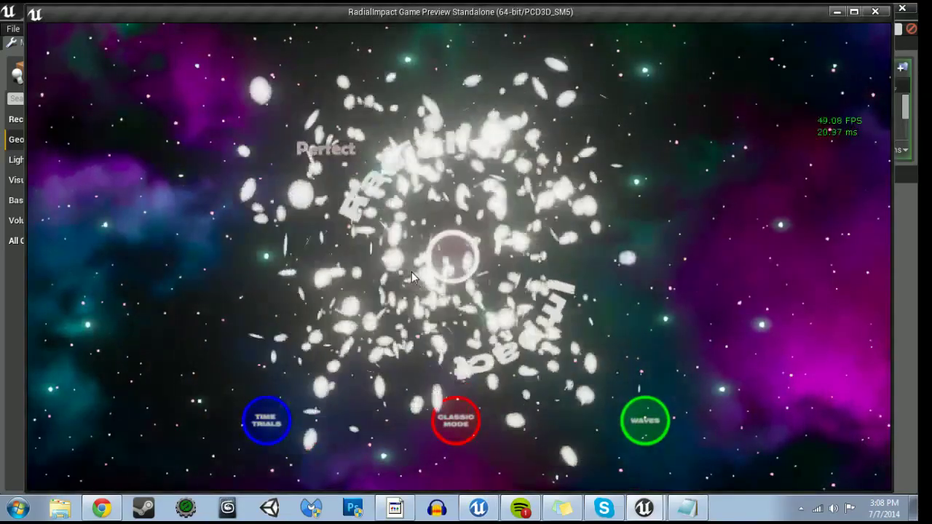
pyautogui.click(411, 275)
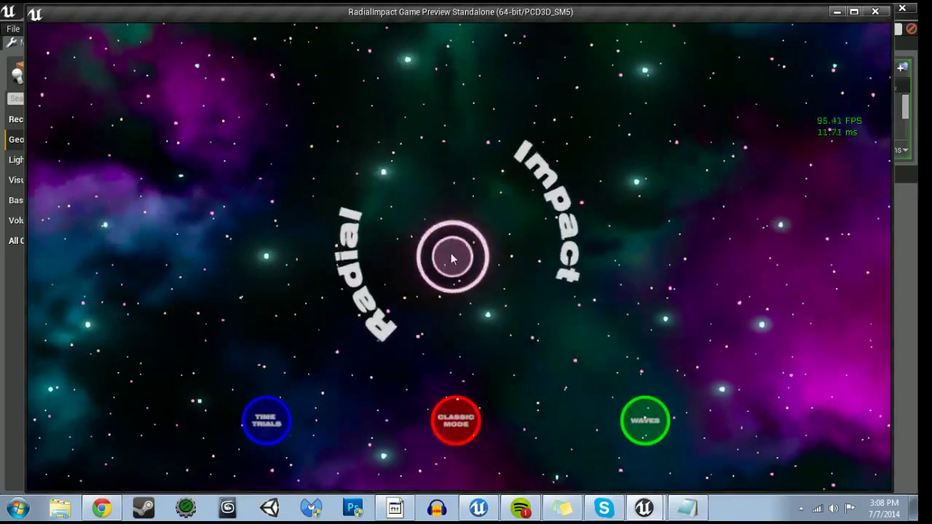
pyautogui.click(450, 254)
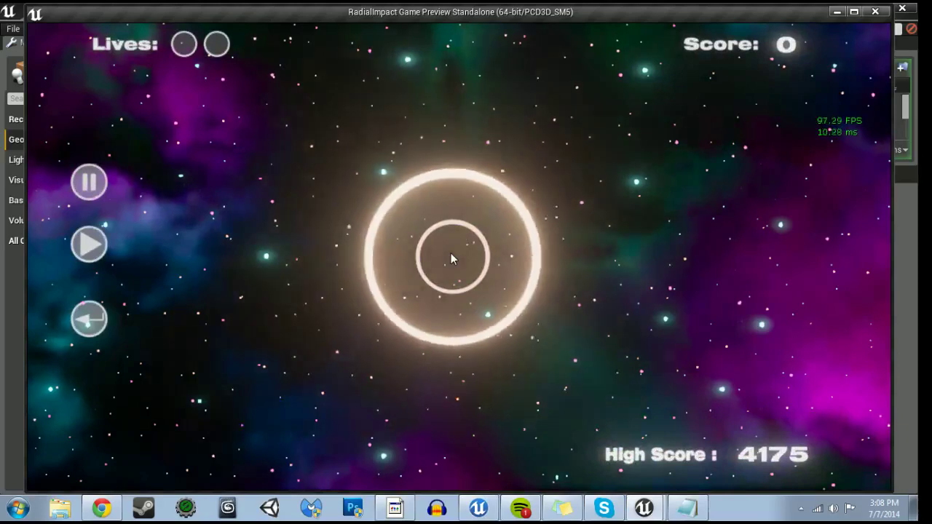
pyautogui.click(450, 254)
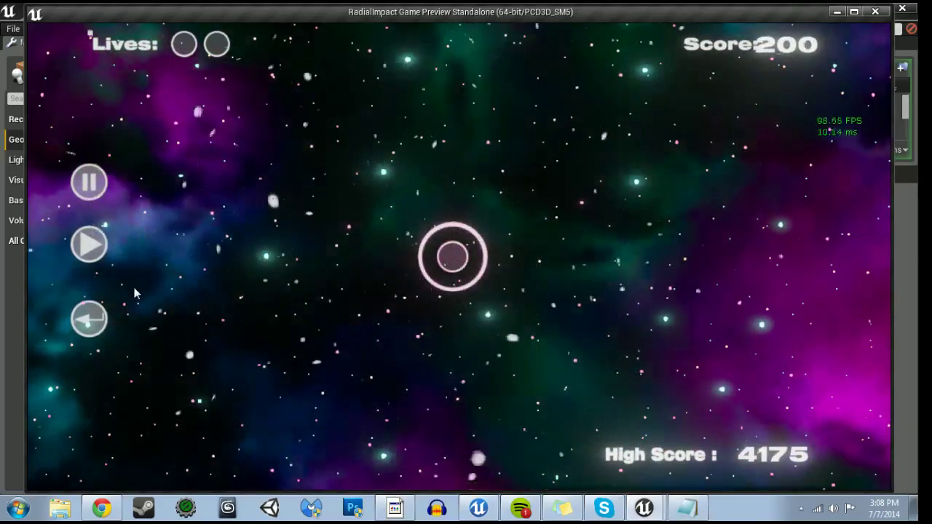
pyautogui.click(94, 319)
pyautogui.click(464, 263)
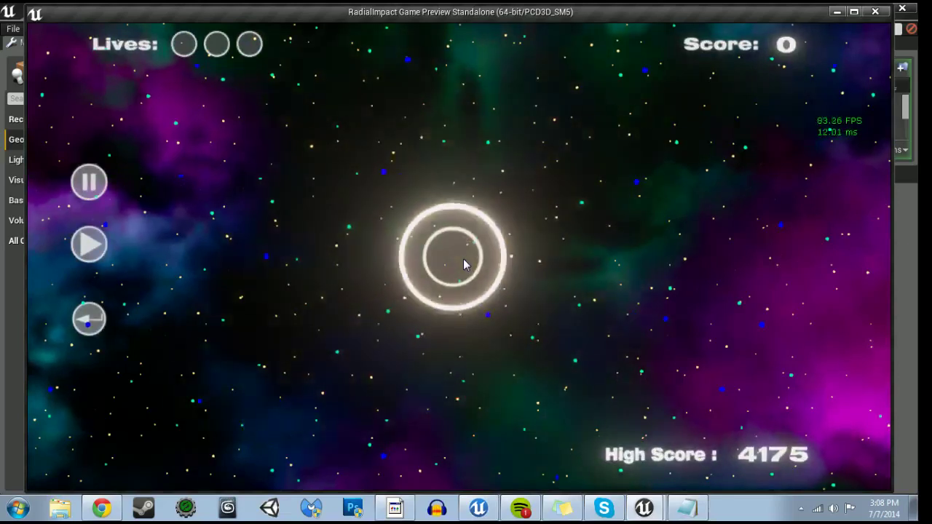
pyautogui.click(452, 260)
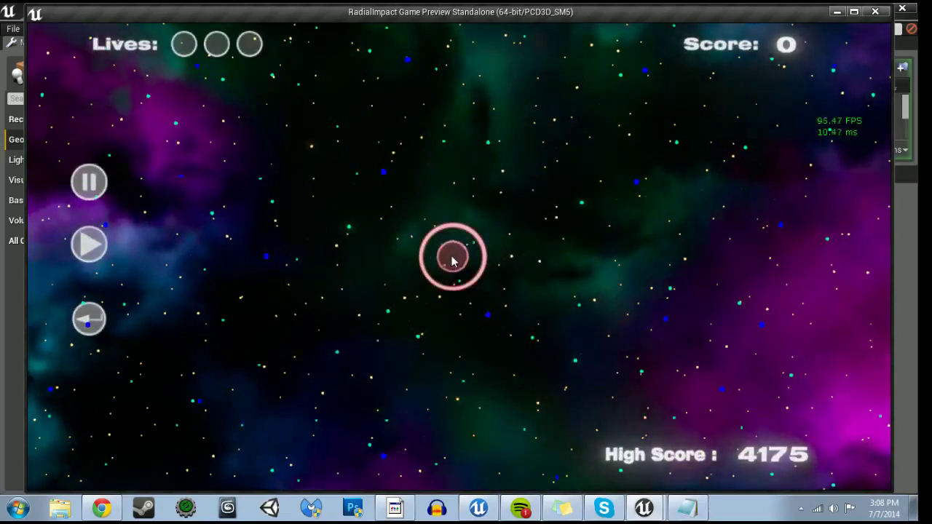
pyautogui.click(452, 260)
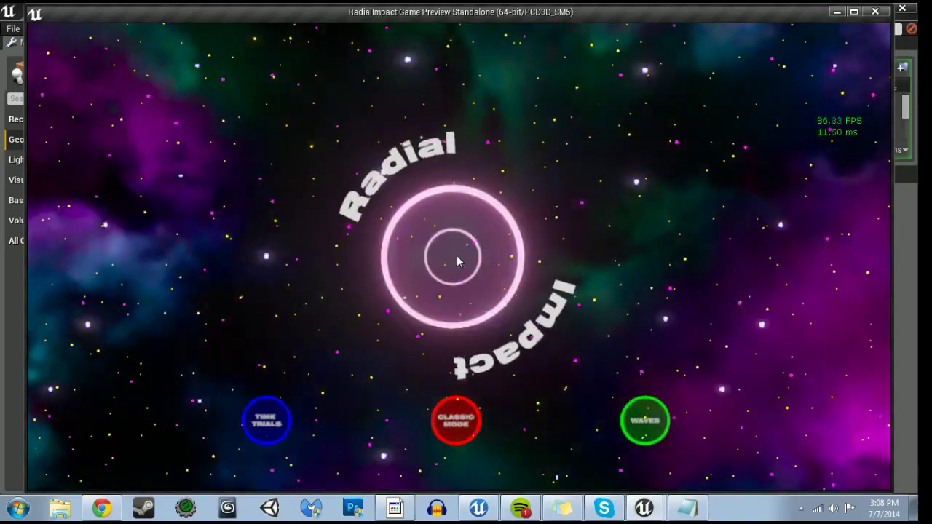
pyautogui.click(451, 259)
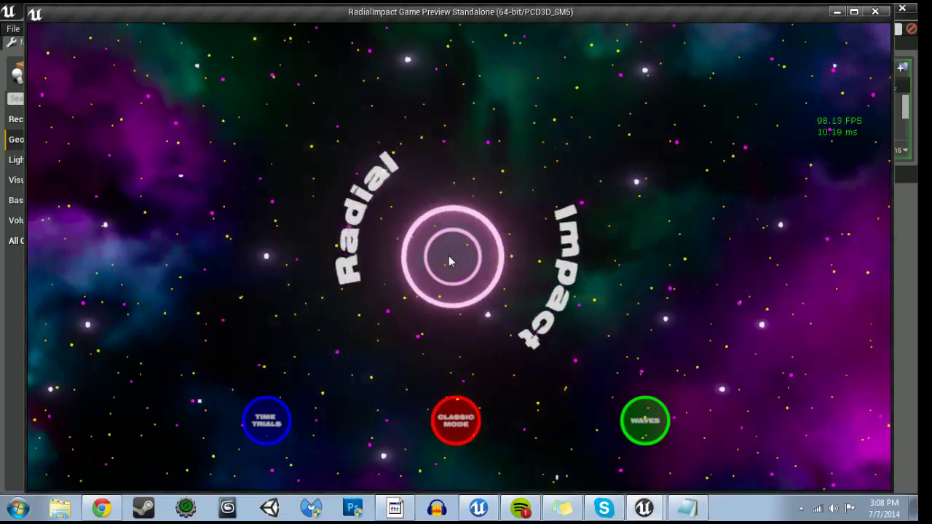
pyautogui.click(449, 260)
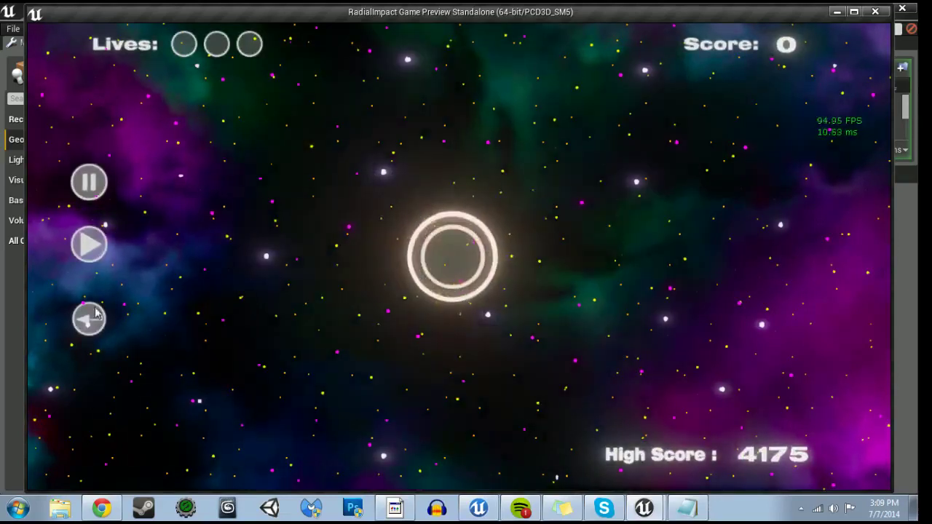
pyautogui.click(95, 311)
pyautogui.click(462, 277)
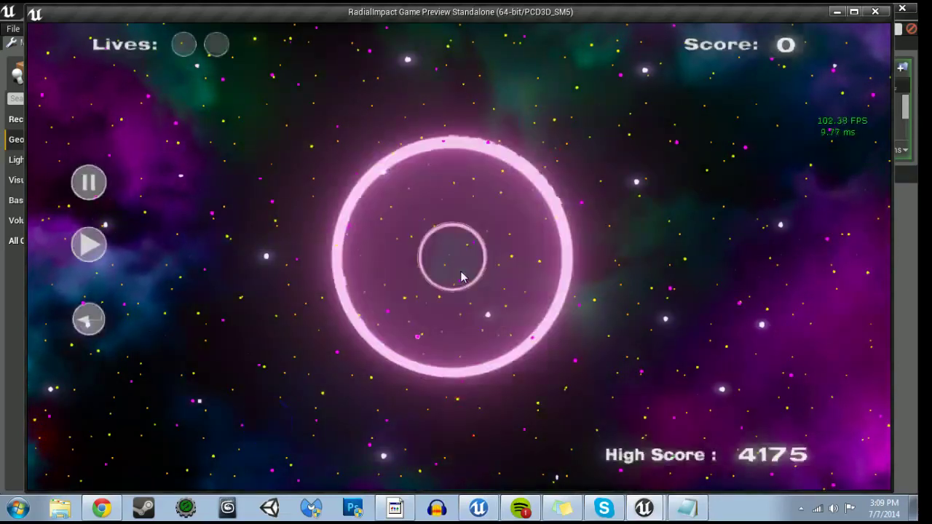
pyautogui.click(95, 323)
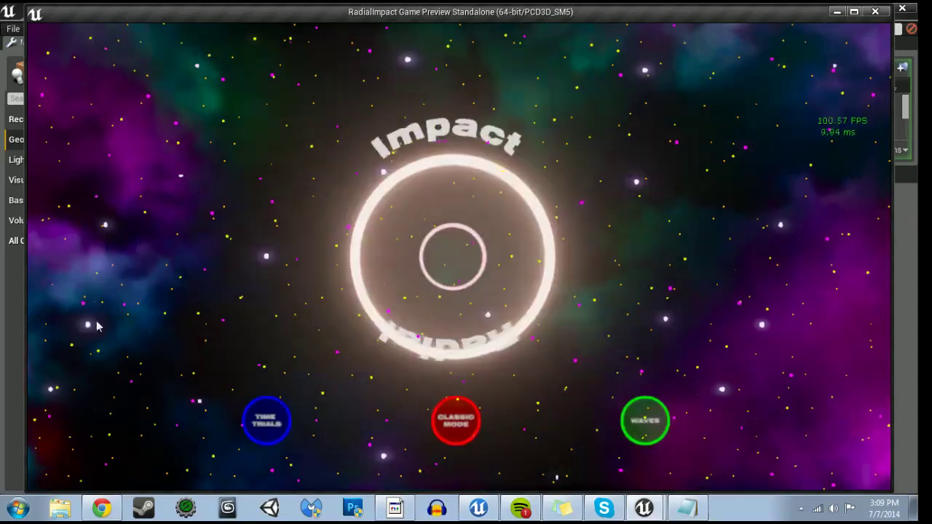
pyautogui.click(469, 259)
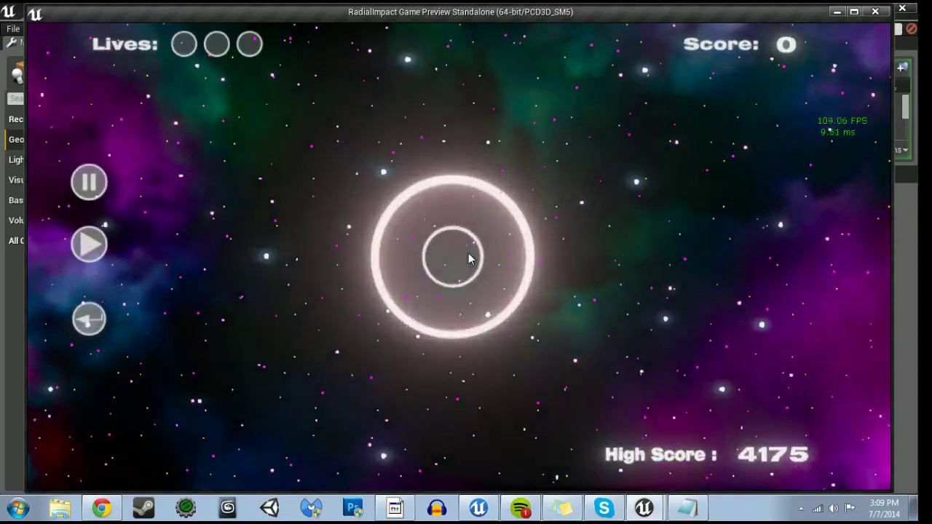
pyautogui.click(466, 260)
pyautogui.click(460, 262)
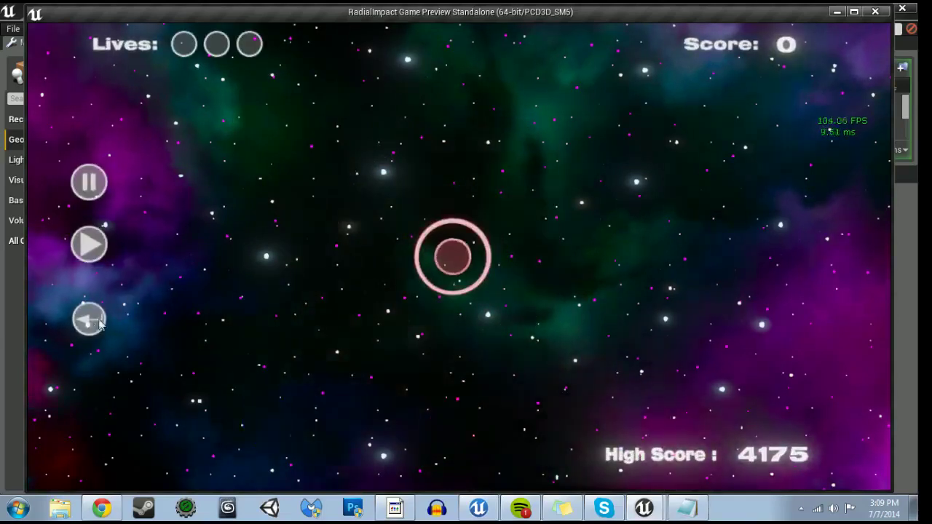
pyautogui.click(100, 325)
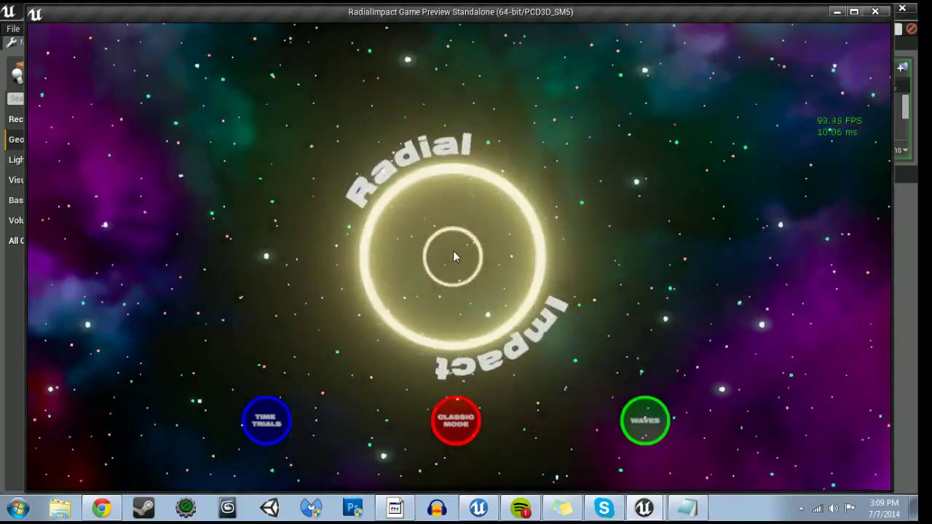
pyautogui.click(453, 255)
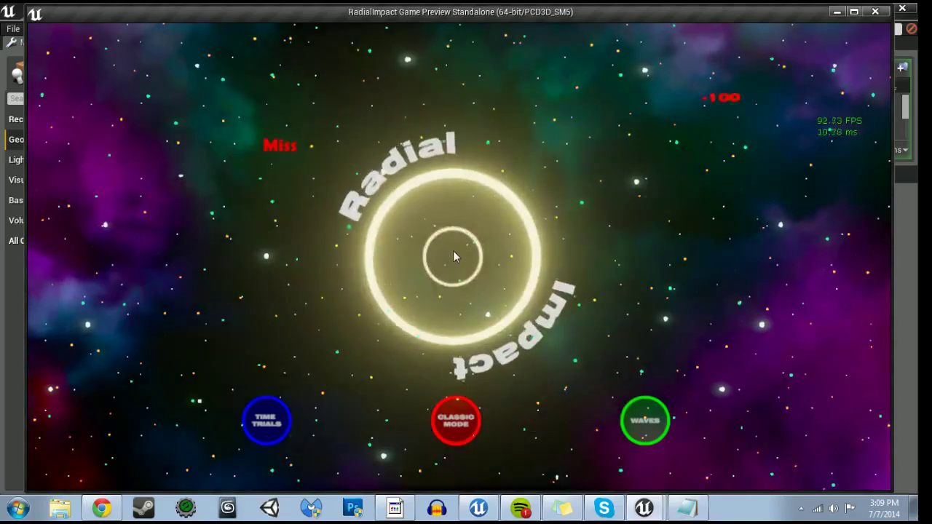
pyautogui.click(453, 255)
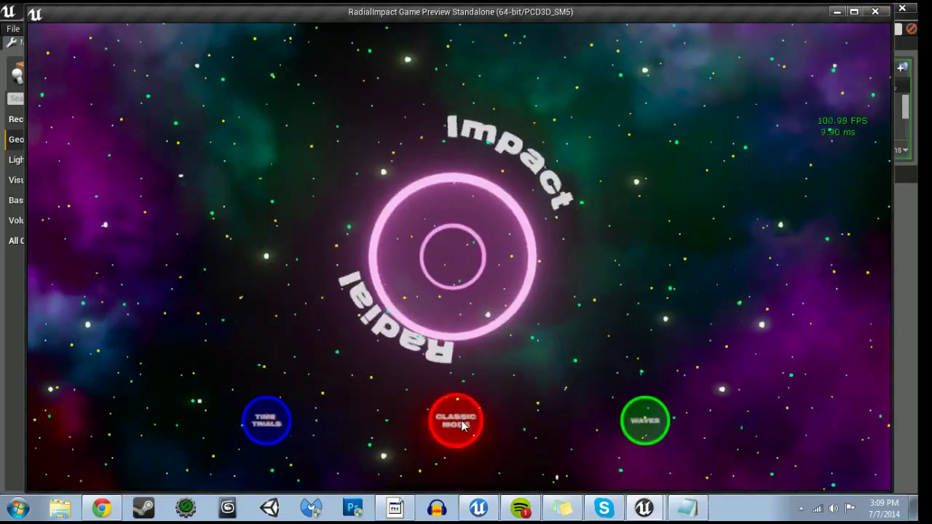
pyautogui.click(461, 424)
pyautogui.click(455, 259)
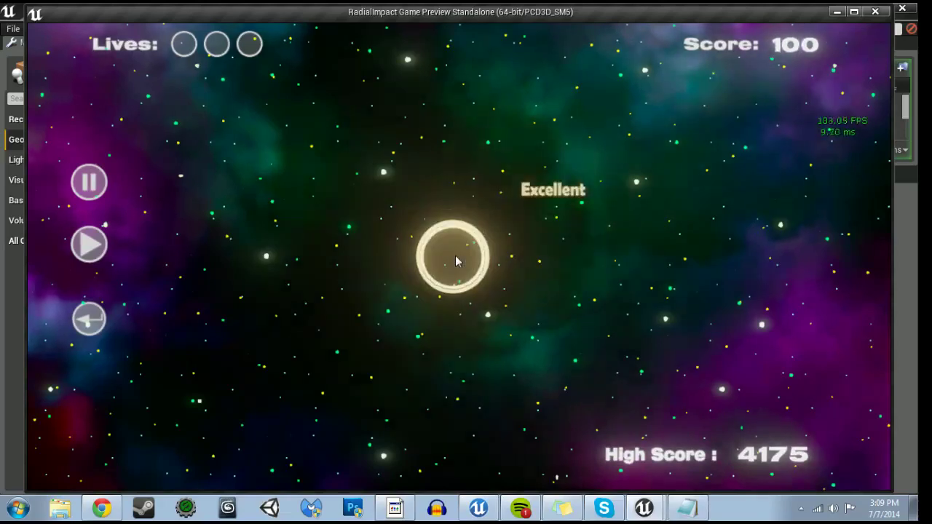
pyautogui.click(453, 260)
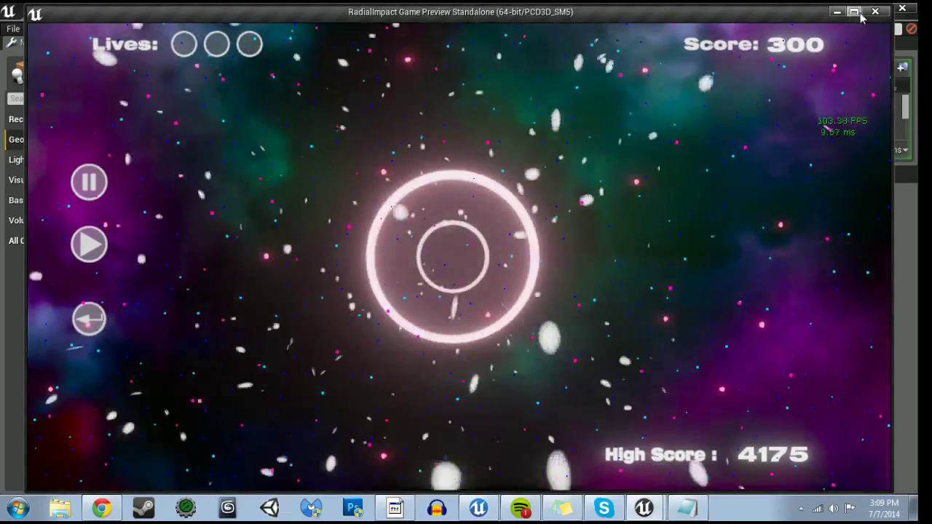
pyautogui.click(872, 11)
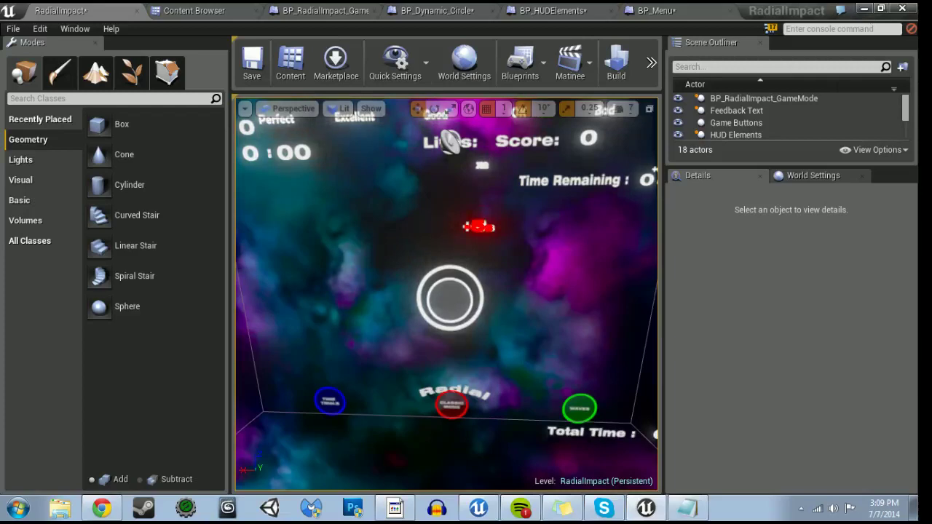
# - In BP_Dynamic_Circle, move the SET nodes and their references below the Delay chain
pyautogui.click(437, 10)
pyautogui.moveTo(466, 203); pyautogui.dragTo(649, 239, button='right')
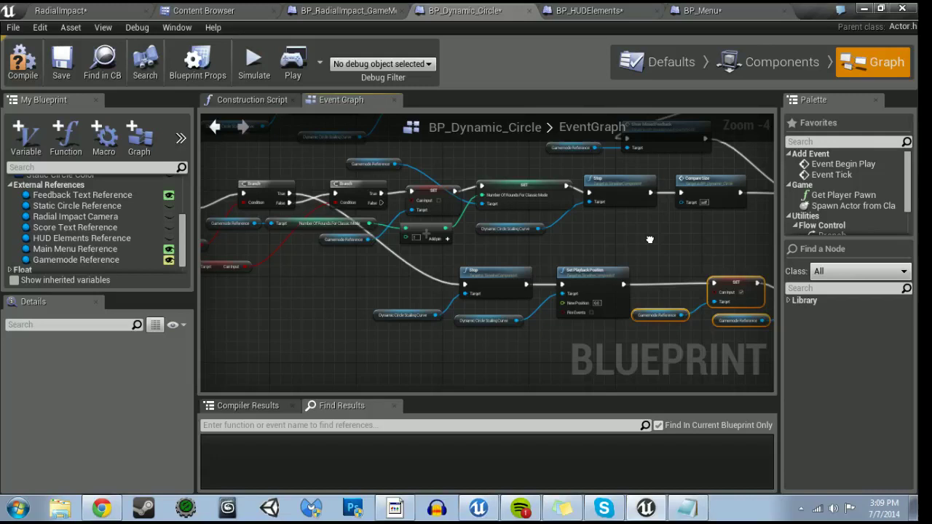
pyautogui.moveTo(649, 240); pyautogui.dragTo(201, 207, button='right')
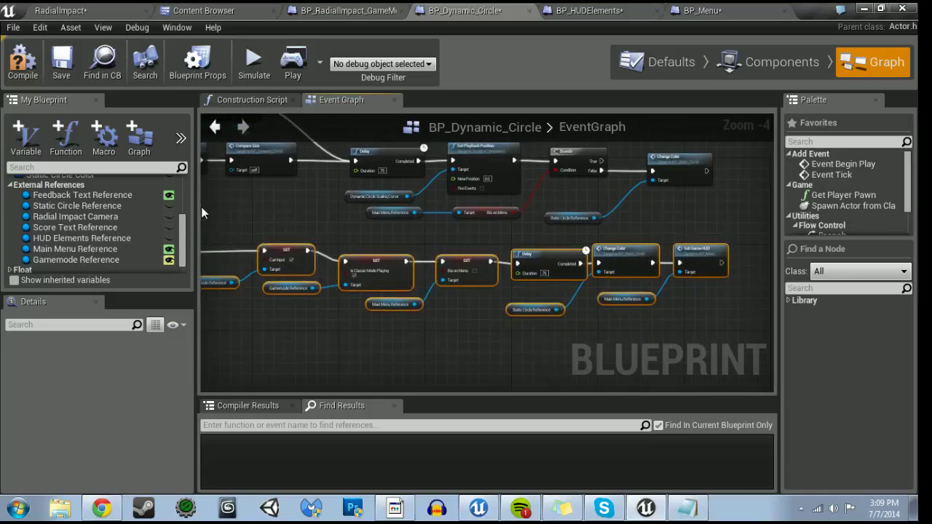
pyautogui.click(334, 252)
pyautogui.moveTo(325, 254); pyautogui.dragTo(466, 313)
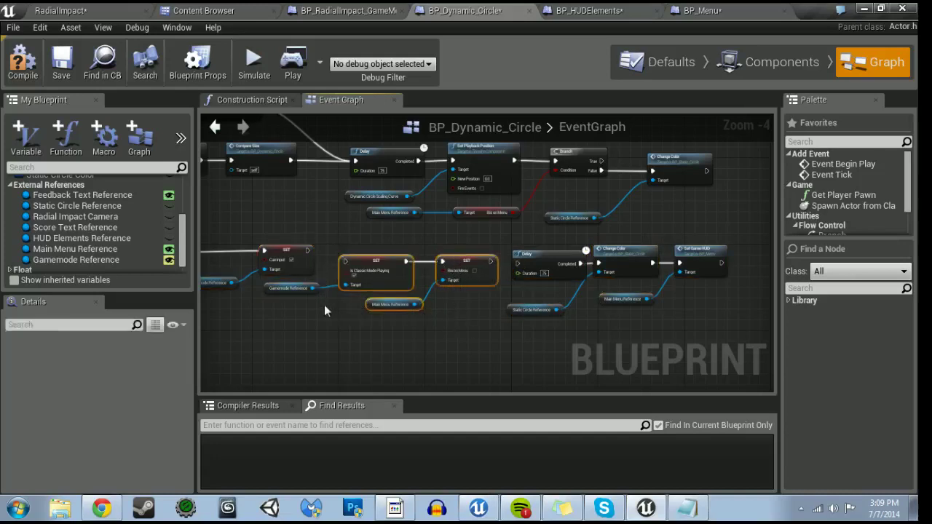
pyautogui.click(313, 294)
pyautogui.moveTo(318, 255); pyautogui.dragTo(502, 337)
pyautogui.moveTo(485, 290); pyautogui.dragTo(410, 269, button='right')
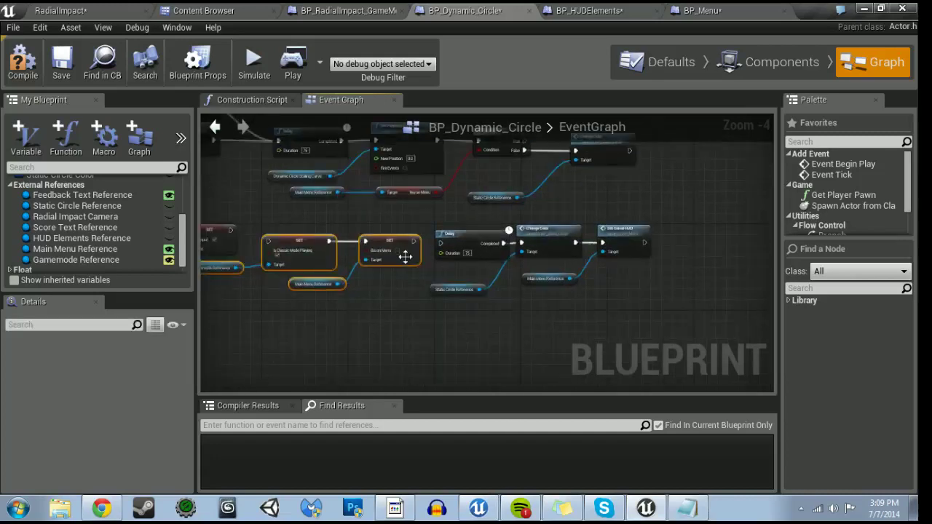
pyautogui.moveTo(415, 269); pyautogui.dragTo(390, 340)
pyautogui.moveTo(413, 262); pyautogui.dragTo(574, 354)
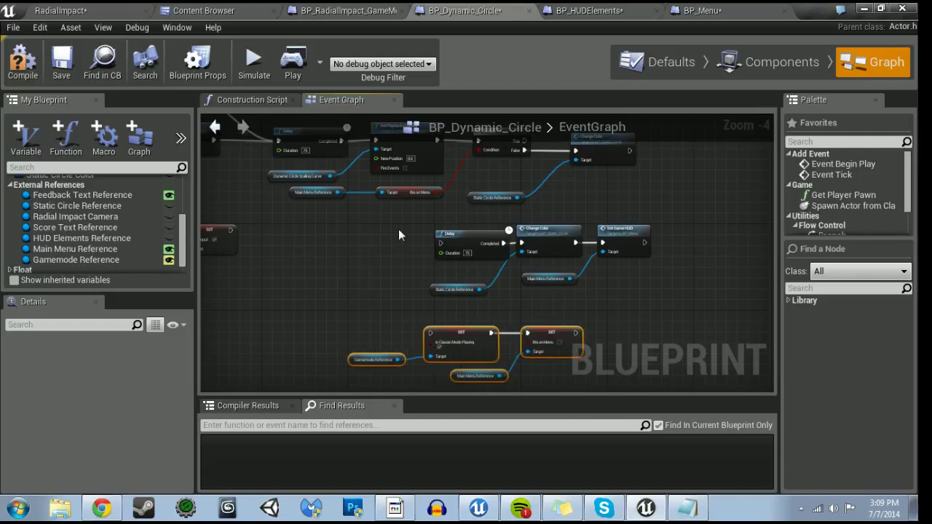
# - Wire the CanInput SET into Delay, run the classic-mode SET after Set Game HUD, and compile
pyautogui.moveTo(398, 232); pyautogui.dragTo(647, 299)
pyautogui.moveTo(624, 240); pyautogui.dragTo(451, 235)
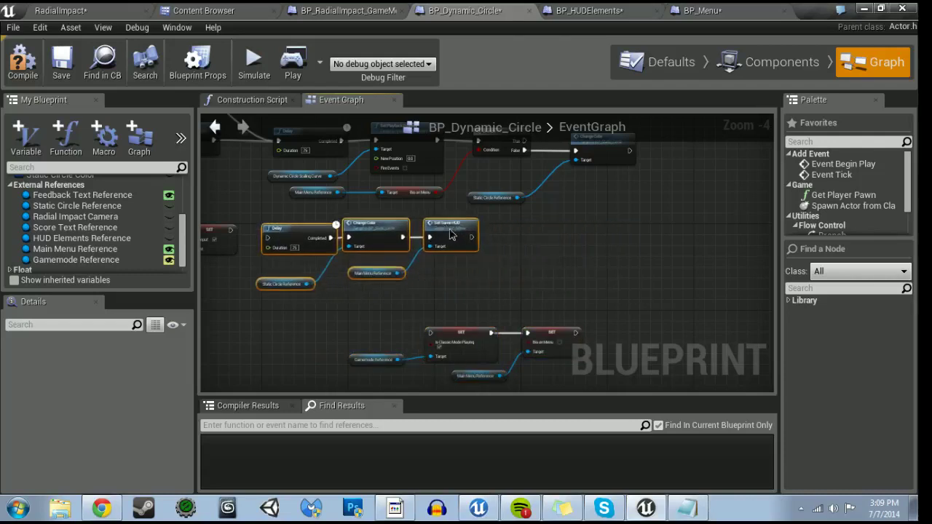
pyautogui.moveTo(231, 230)
pyautogui.mouseDown()
pyautogui.moveTo(267, 250)
pyautogui.moveTo(268, 238)
pyautogui.mouseUp()
pyautogui.moveTo(378, 333); pyautogui.dragTo(327, 301, button='right')
pyautogui.moveTo(327, 301)
pyautogui.mouseDown()
pyautogui.moveTo(505, 311)
pyautogui.moveTo(325, 313)
pyautogui.moveTo(505, 313)
pyautogui.moveTo(590, 210)
pyautogui.mouseUp()
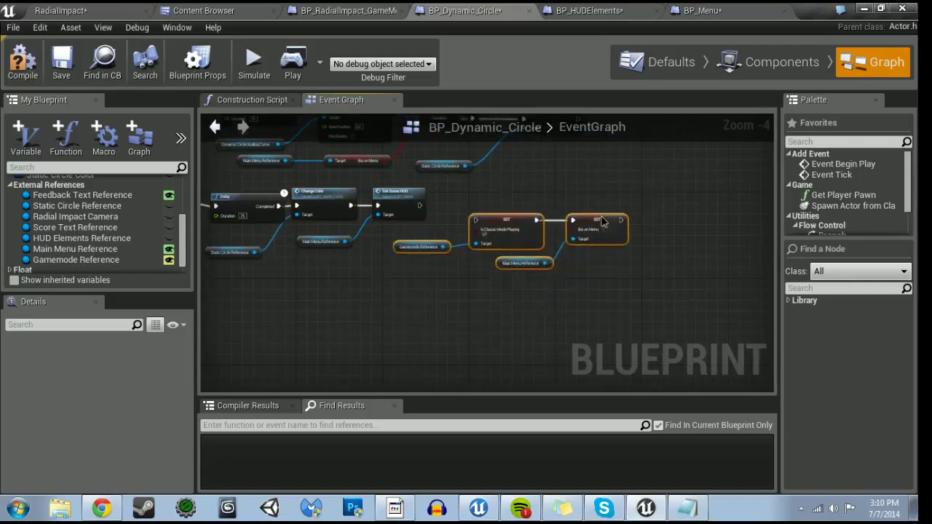
pyautogui.moveTo(419, 205); pyautogui.dragTo(464, 209)
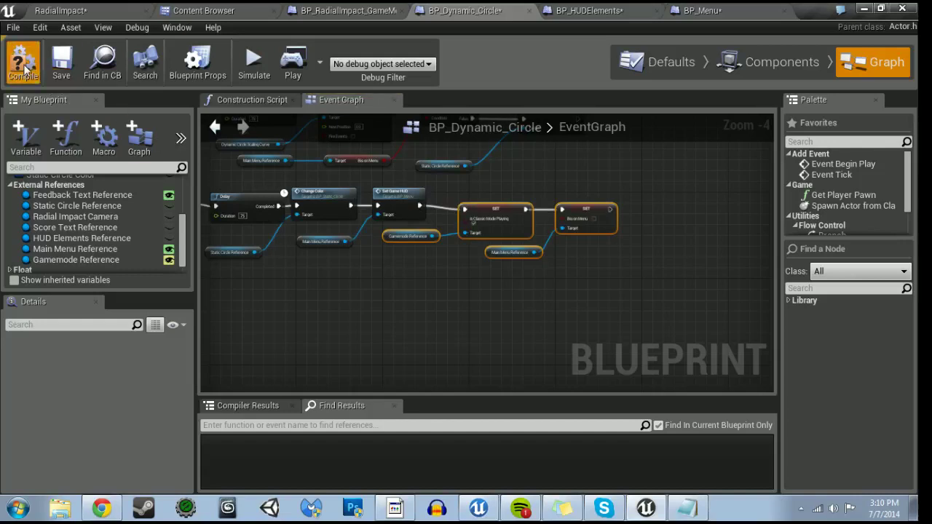
pyautogui.click(25, 69)
# - Compile and save the blueprint, then launch the game preview and start a Classic Mode round
pyautogui.click(61, 10)
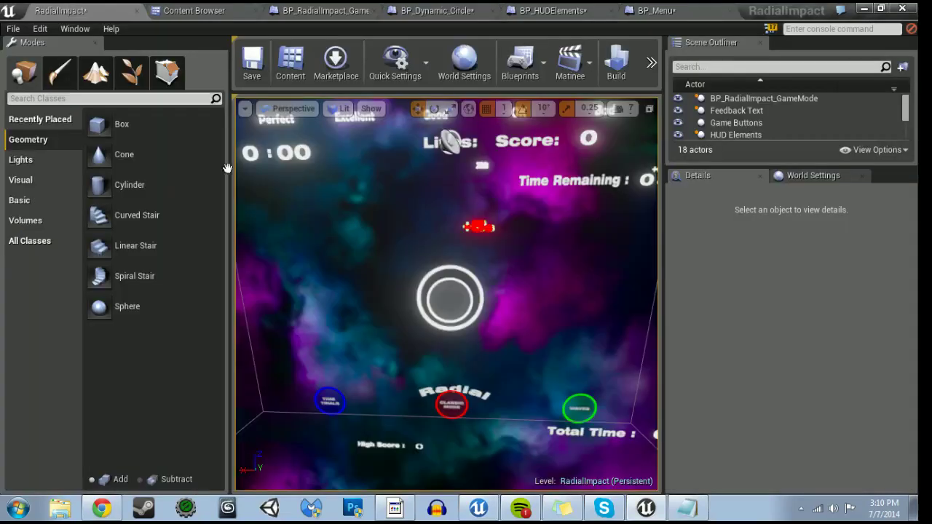
pyautogui.hotkey('ctrl', 's')
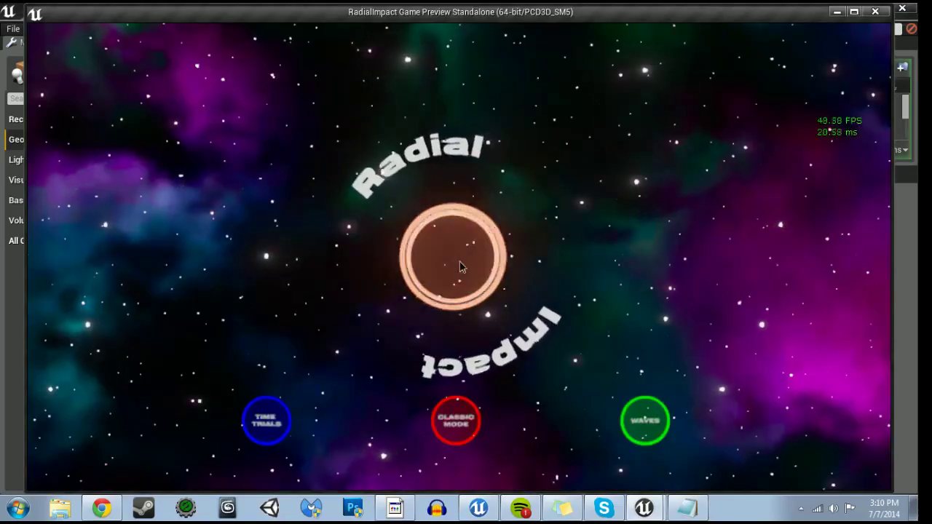
pyautogui.click(460, 267)
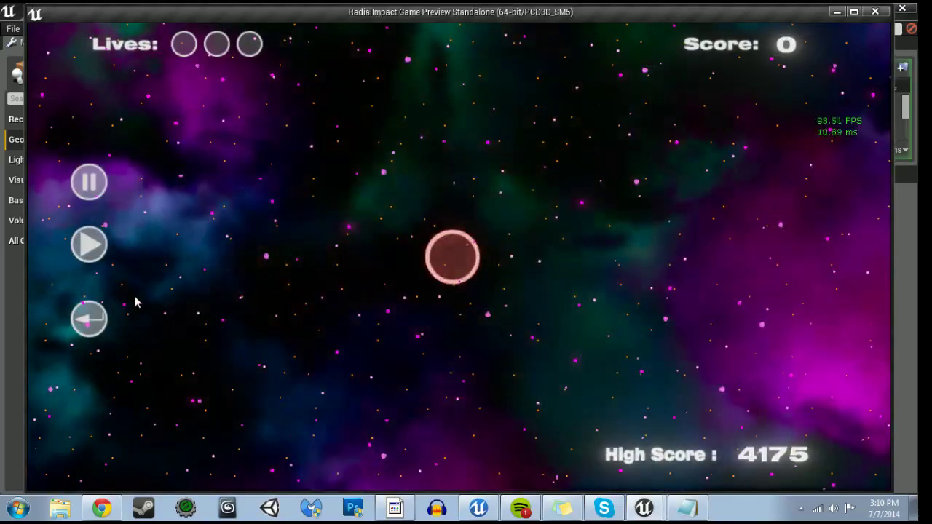
pyautogui.click(89, 320)
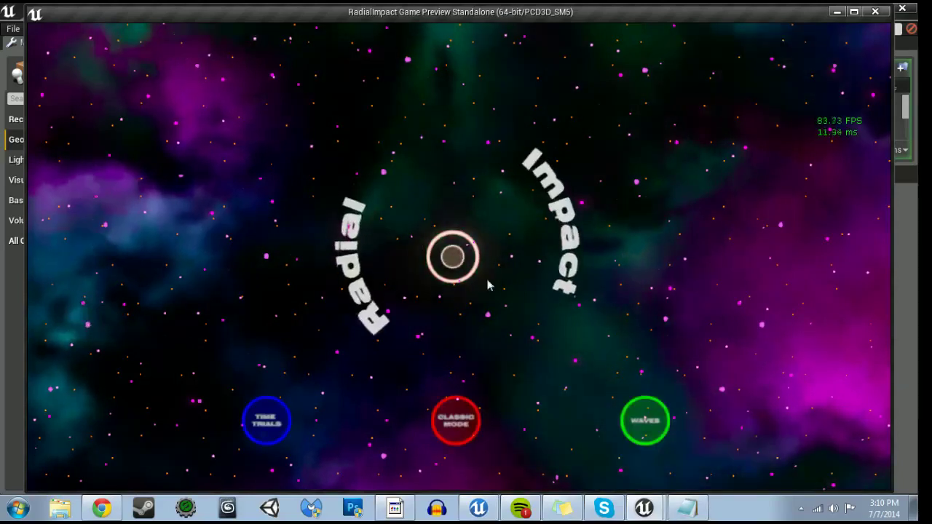
pyautogui.click(457, 263)
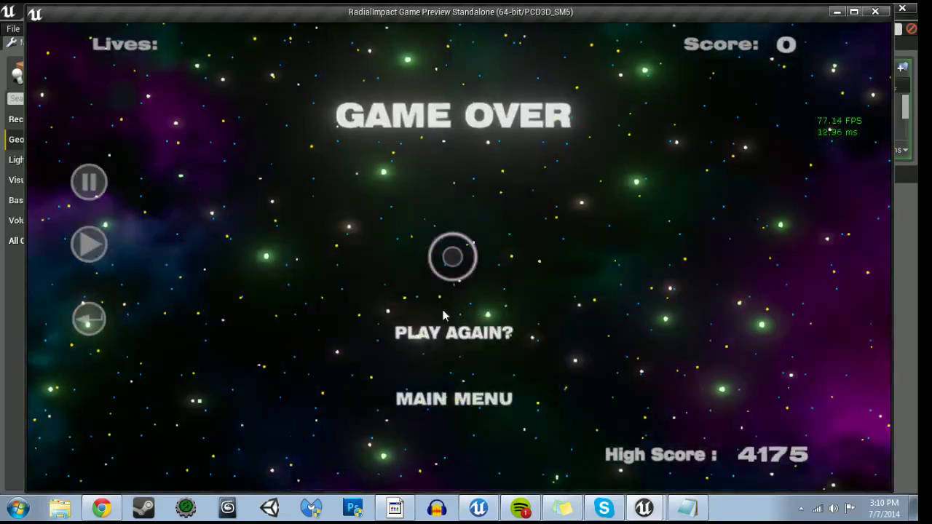
# - Play through Game Over, replay with Good and Perfect hits, then close the preview
pyautogui.click(446, 333)
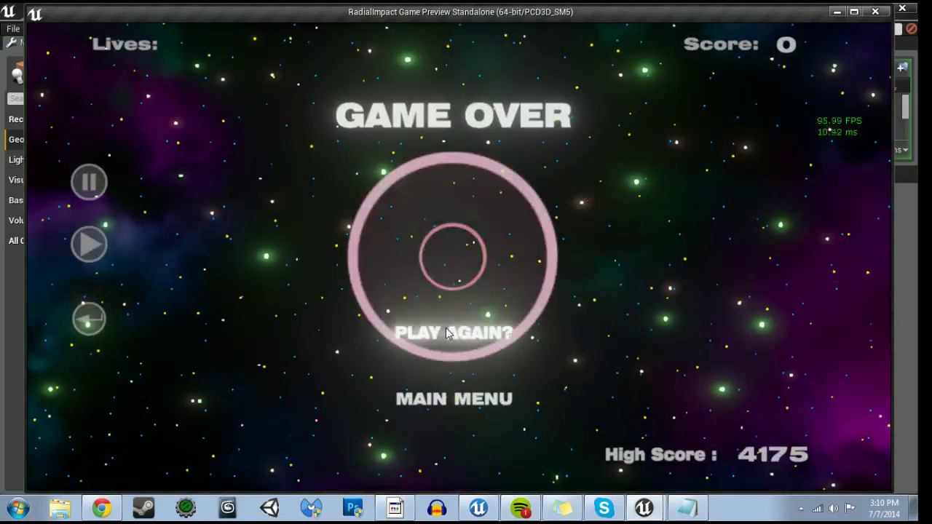
pyautogui.click(446, 333)
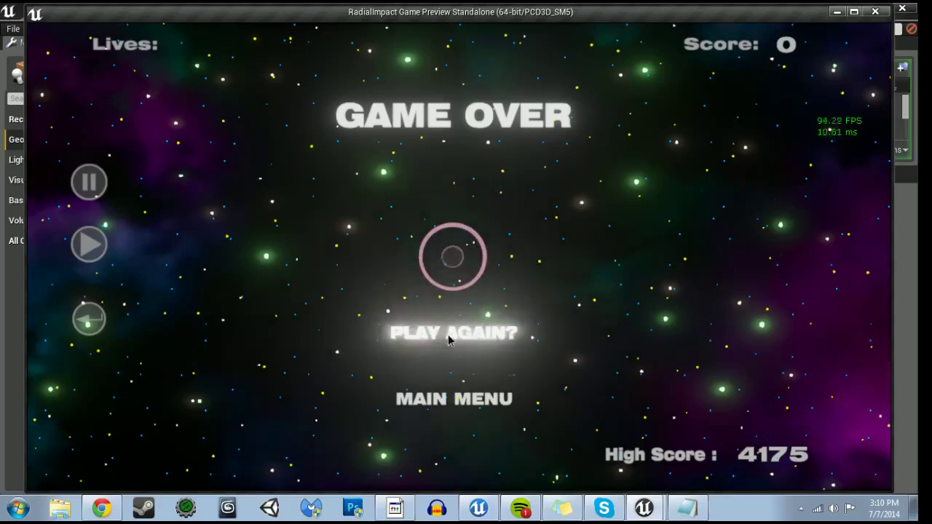
pyautogui.click(453, 256)
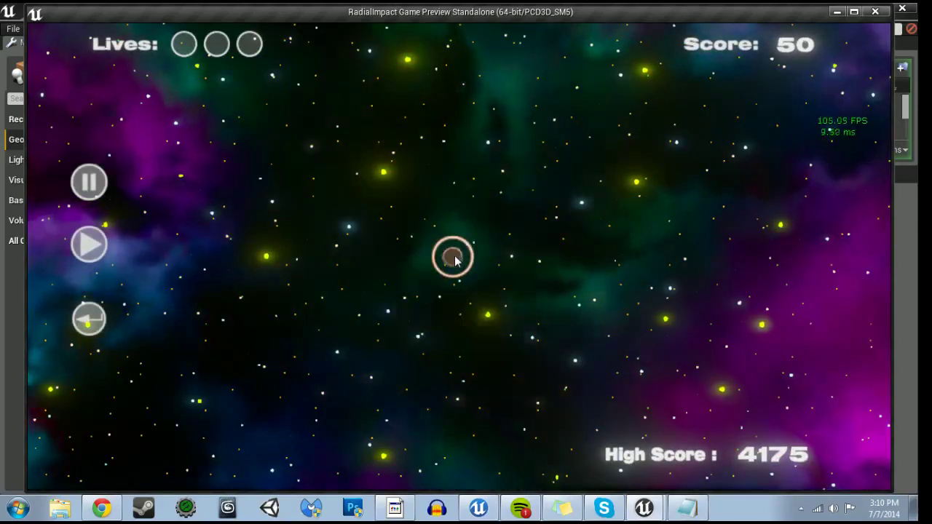
pyautogui.click(452, 258)
pyautogui.click(473, 422)
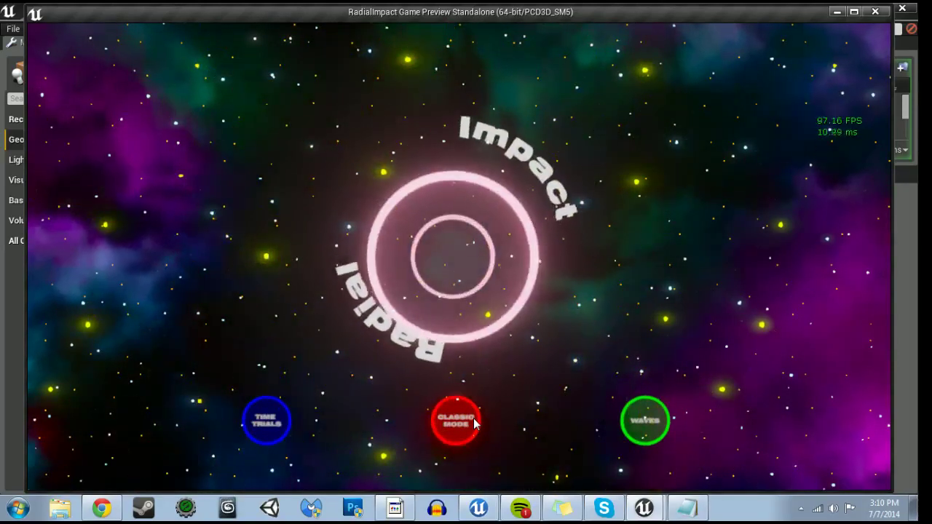
pyautogui.click(473, 424)
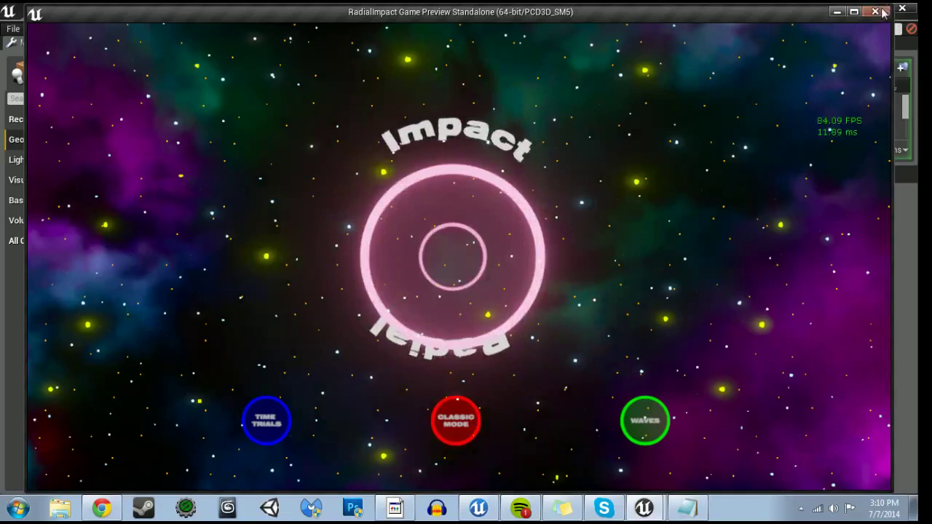
pyautogui.click(882, 12)
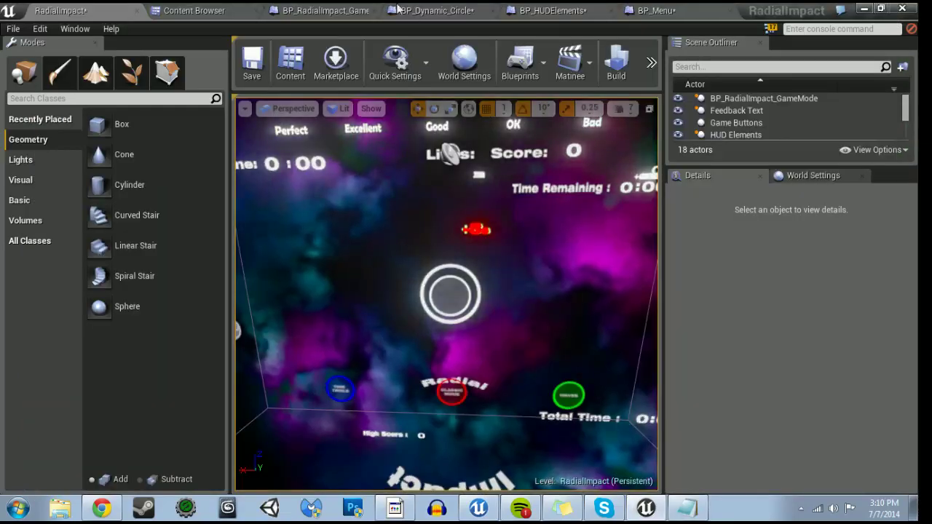
pyautogui.click(399, 9)
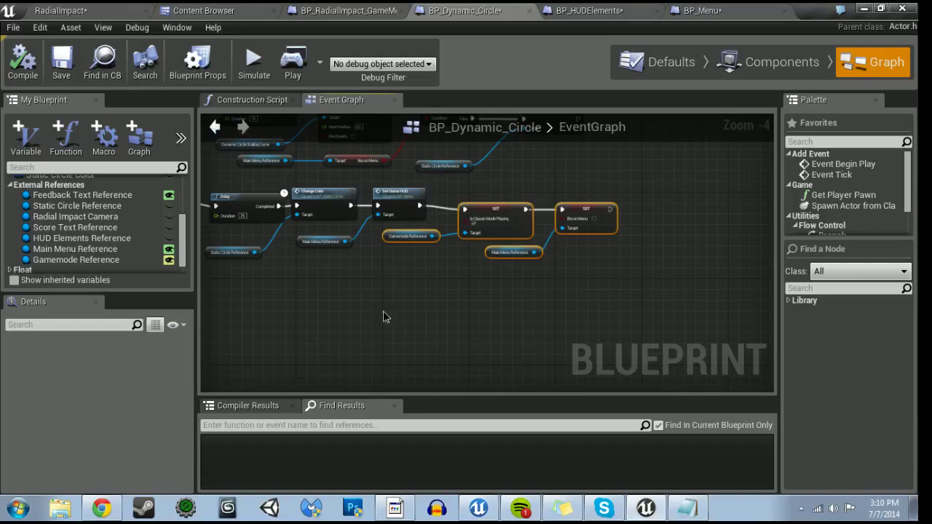
# - Pan across BP_Dynamic_Circle's graph to inspect the Stop, Set Playback Position, Delay, Change Color and SET wiring
pyautogui.moveTo(383, 312); pyautogui.dragTo(385, 311, button='right')
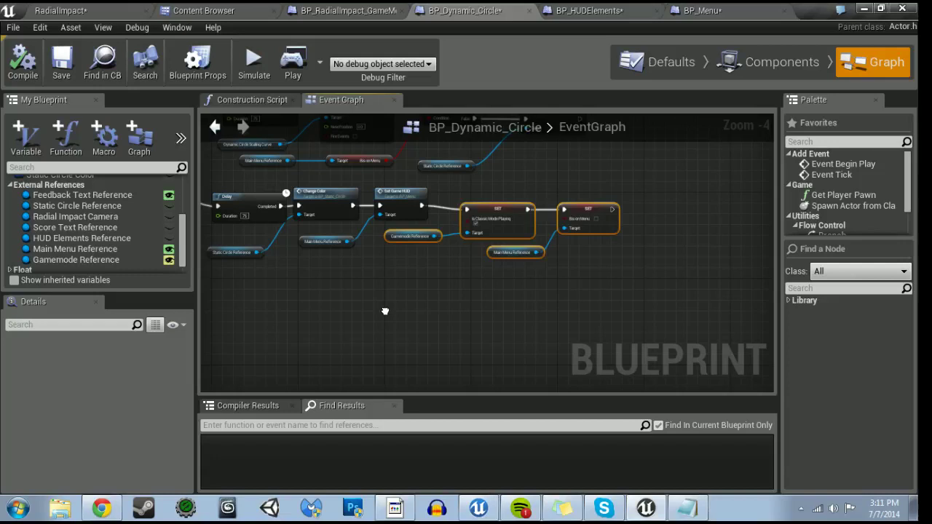
pyautogui.moveTo(386, 311); pyautogui.dragTo(673, 376, button='right')
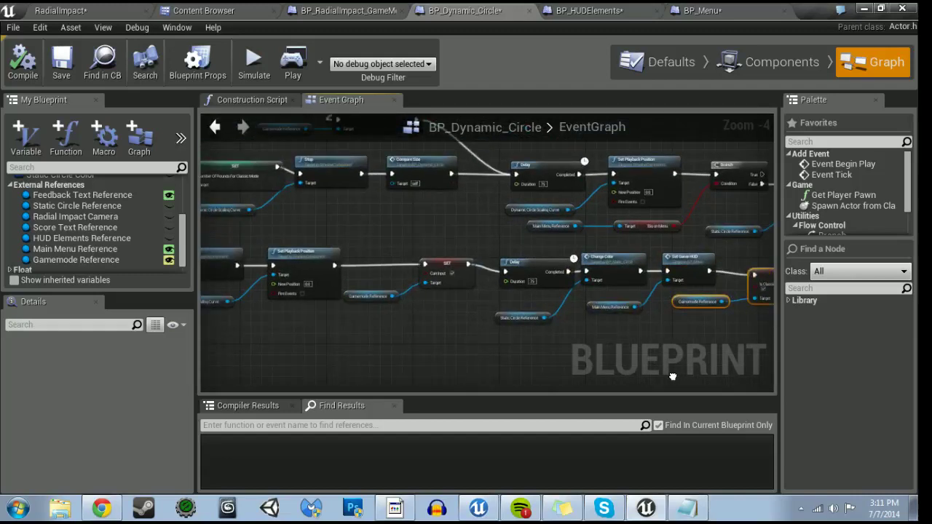
pyautogui.moveTo(673, 377); pyautogui.dragTo(757, 313, button='right')
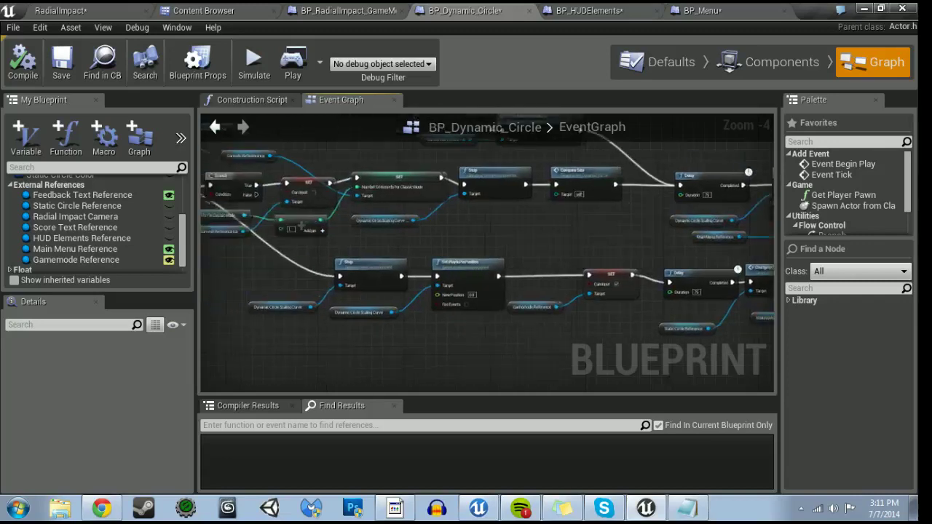
pyautogui.moveTo(509, 252); pyautogui.dragTo(641, 262, button='right')
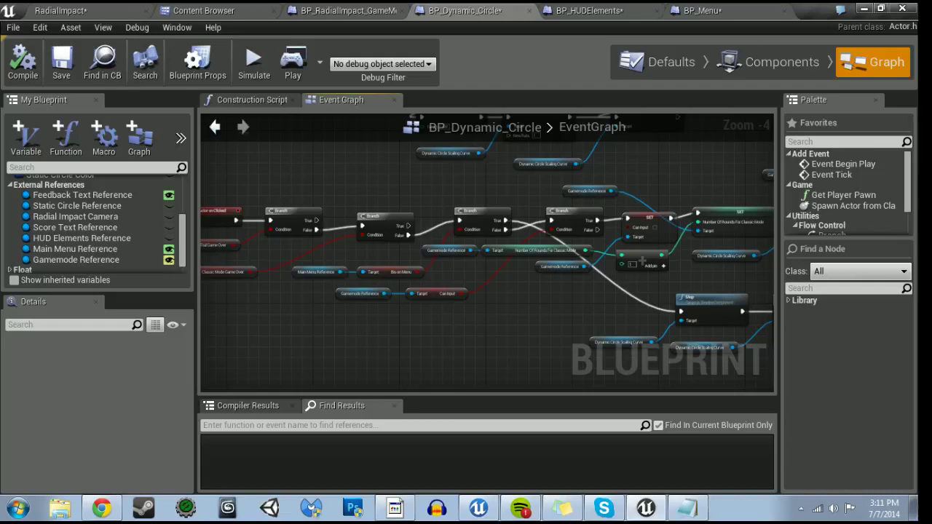
pyautogui.moveTo(641, 260)
pyautogui.mouseDown(button='right')
pyautogui.moveTo(330, 217)
pyautogui.moveTo(455, 278)
pyautogui.mouseUp(button='right')
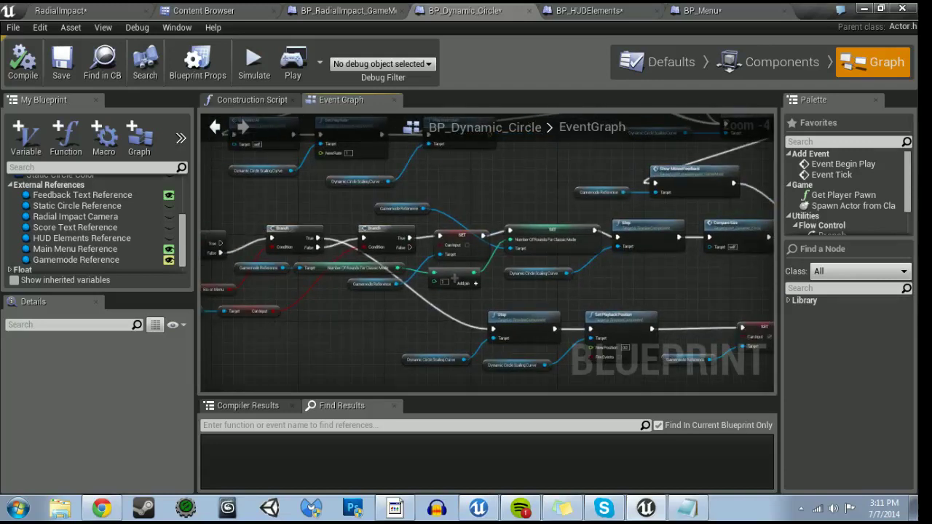
pyautogui.moveTo(454, 278); pyautogui.dragTo(148, 223, button='right')
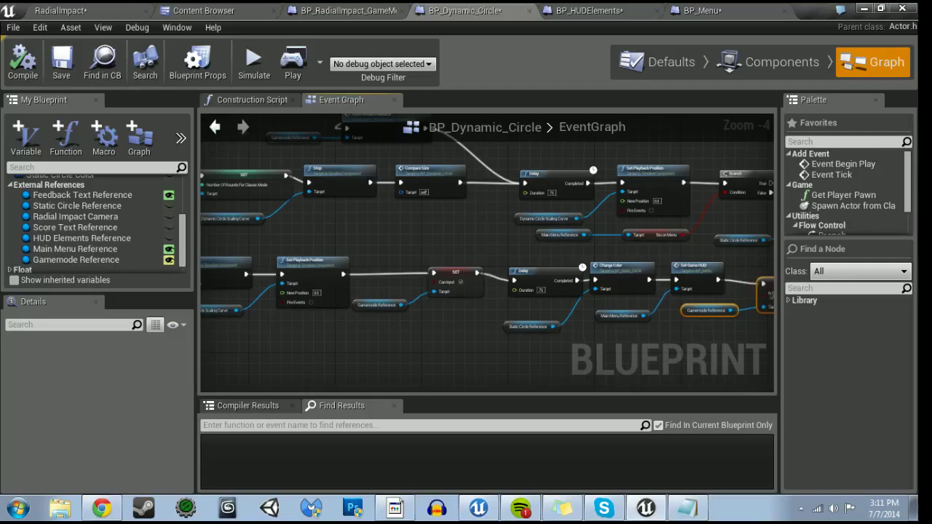
pyautogui.moveTo(548, 336); pyautogui.dragTo(414, 332, button='right')
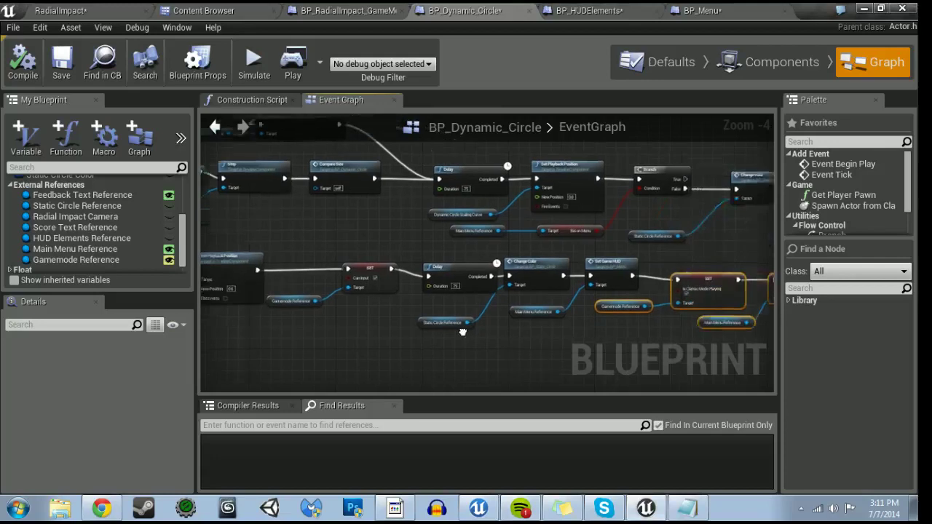
# - Save all assets, then play a Classic Mode round landing several Perfect hits to raise the multiplier
pyautogui.click(133, 8)
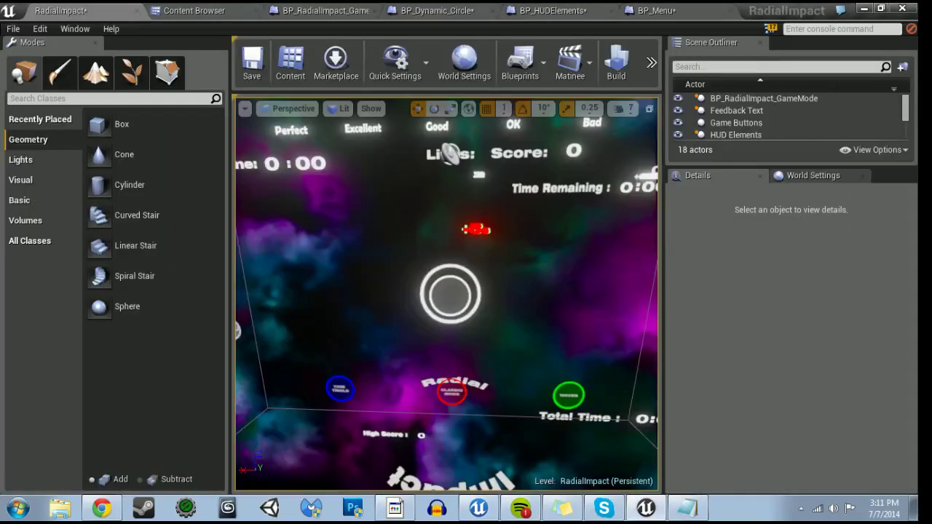
pyautogui.hotkey('ctrl', 'shift', 's')
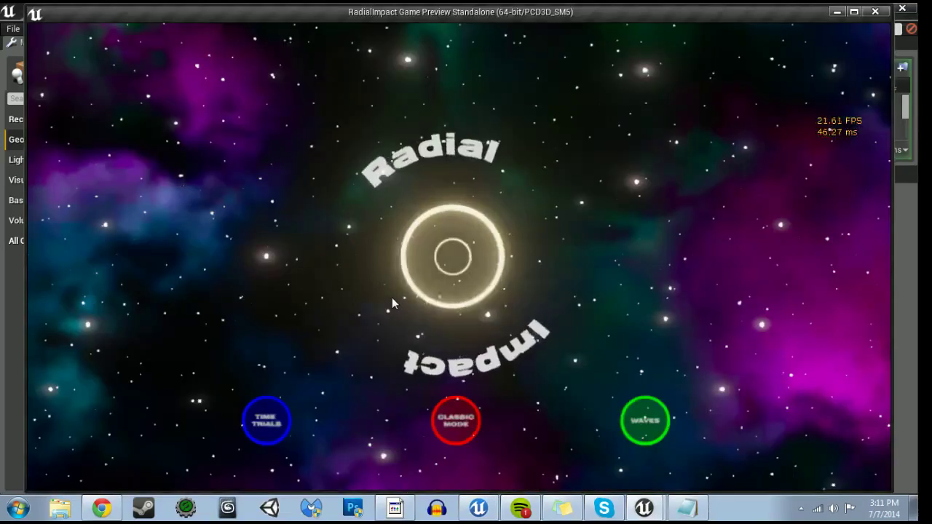
pyautogui.click(458, 413)
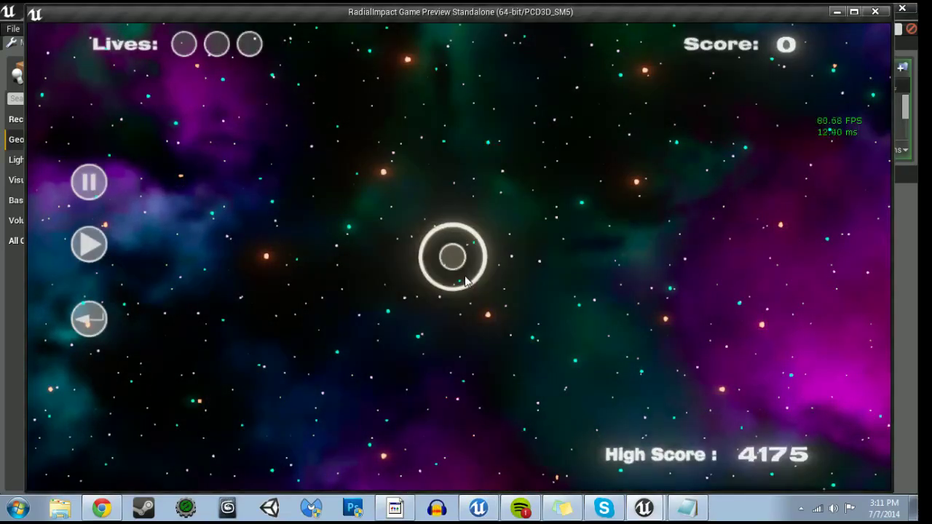
pyautogui.click(458, 280)
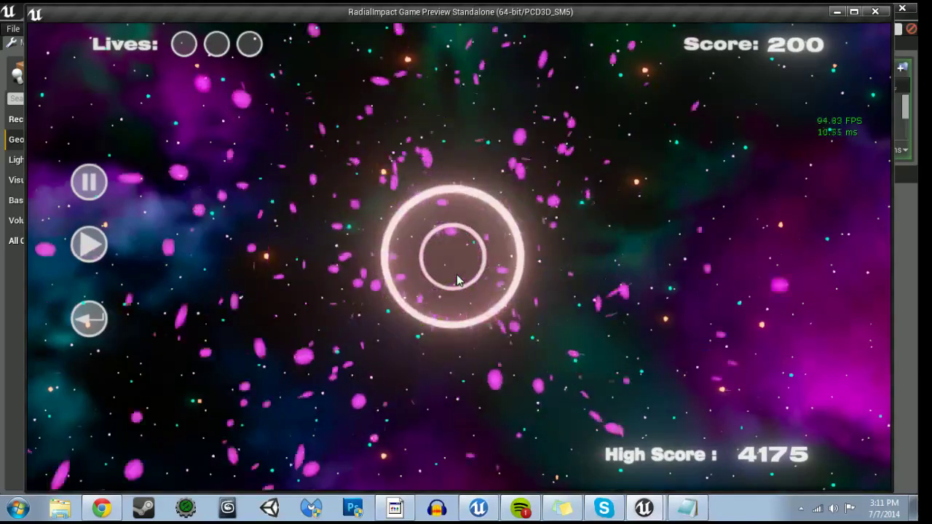
pyautogui.click(458, 281)
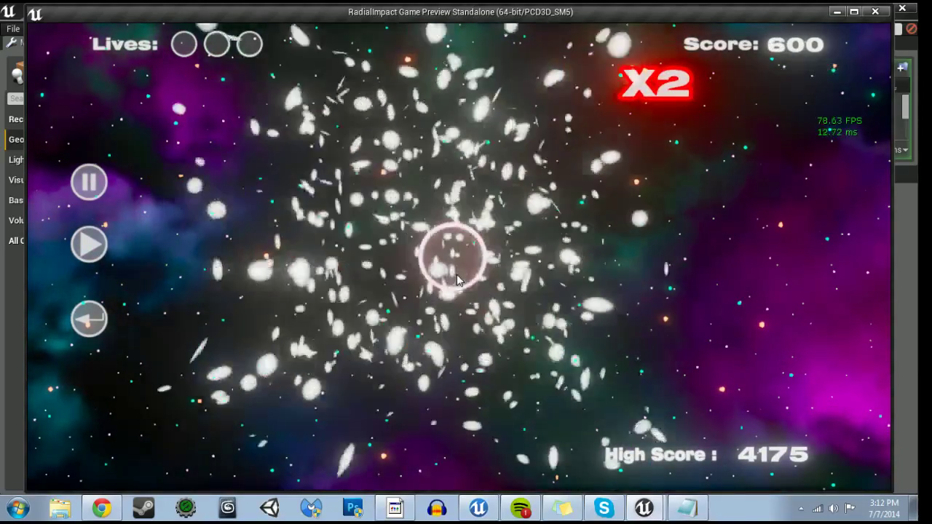
pyautogui.click(458, 280)
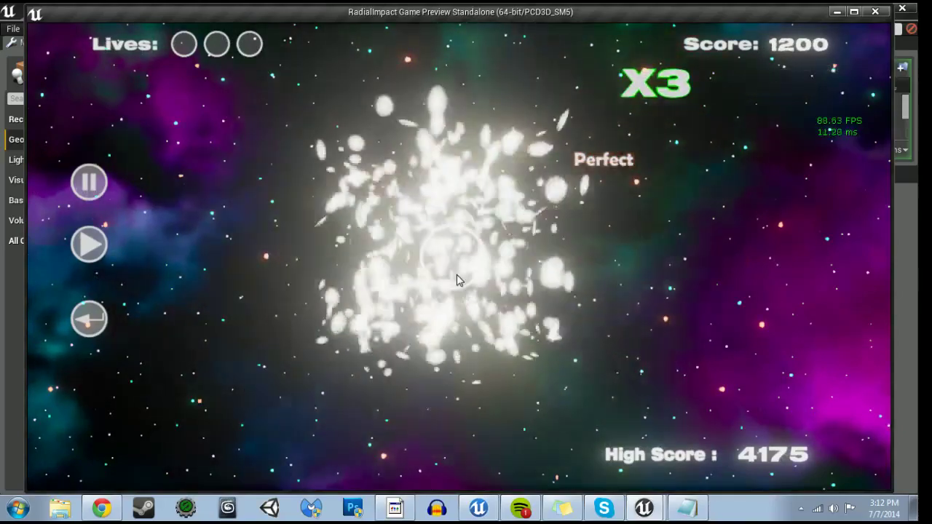
pyautogui.click(454, 257)
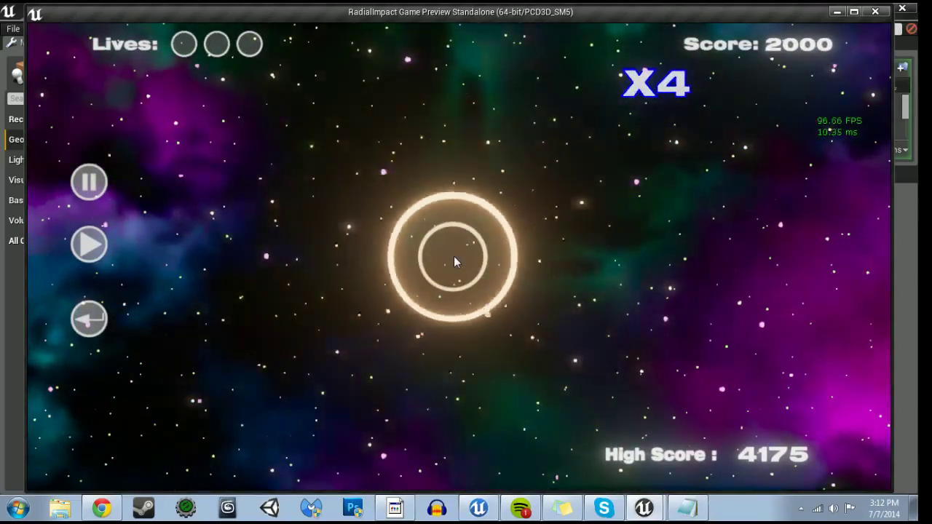
pyautogui.click(454, 258)
# - Restart Classic Mode from the main menu for a few more short rounds, then close the preview
pyautogui.click(91, 318)
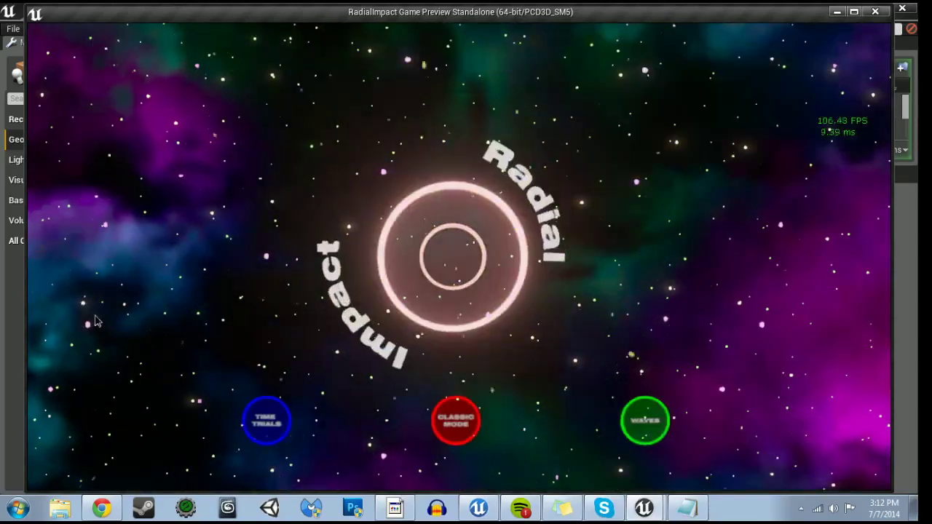
pyautogui.click(461, 262)
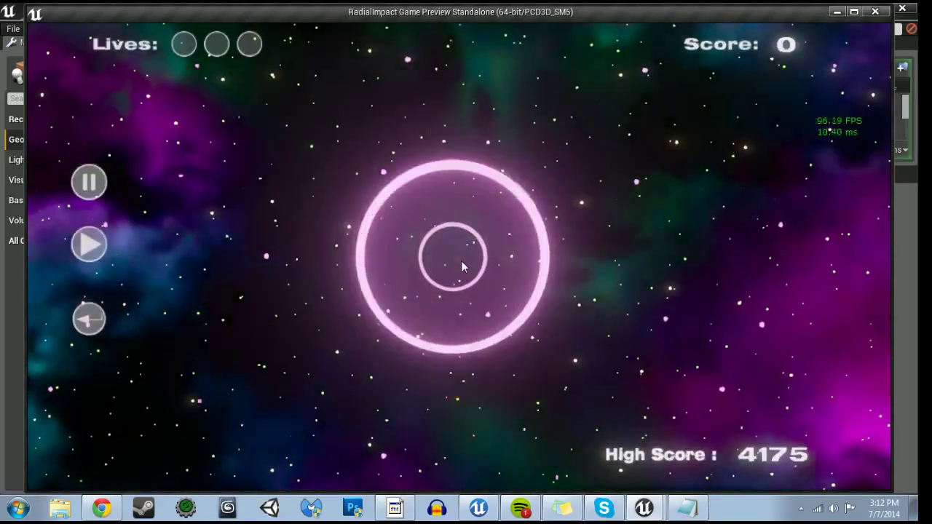
pyautogui.click(455, 262)
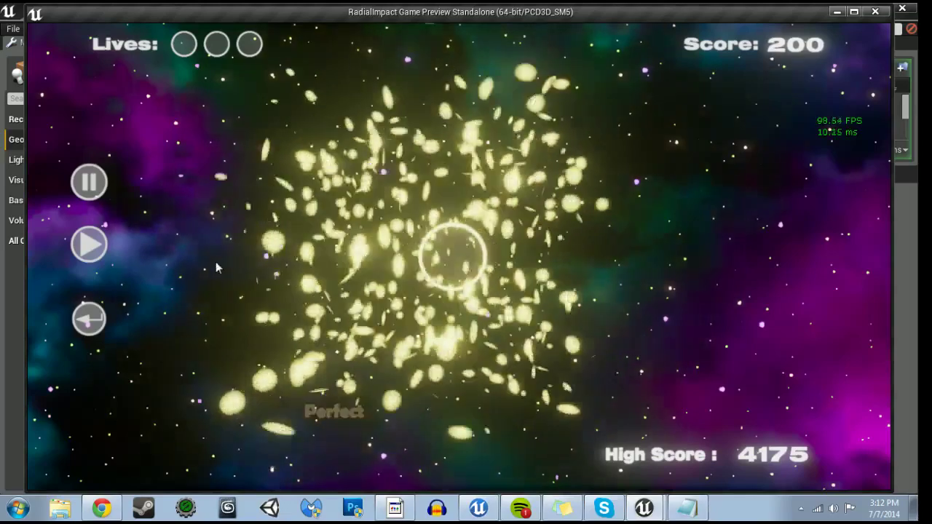
pyautogui.click(89, 318)
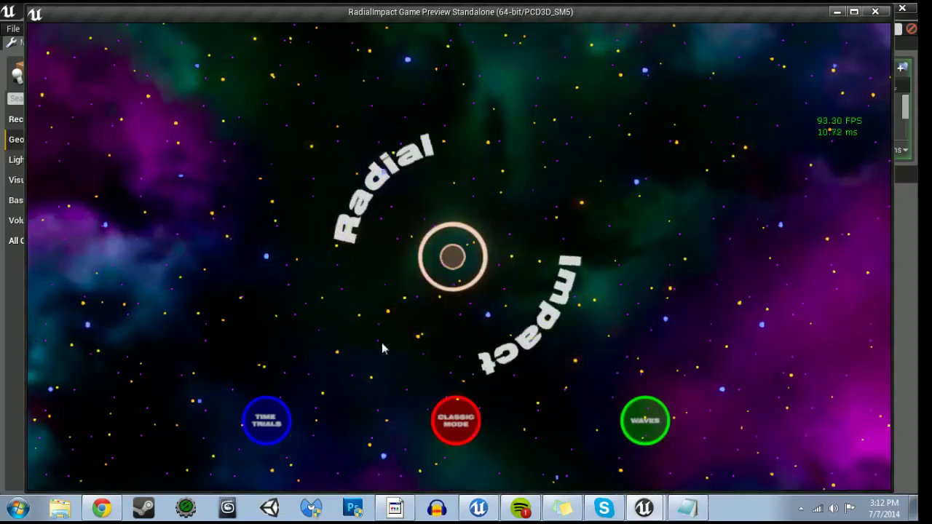
pyautogui.click(450, 258)
pyautogui.click(451, 262)
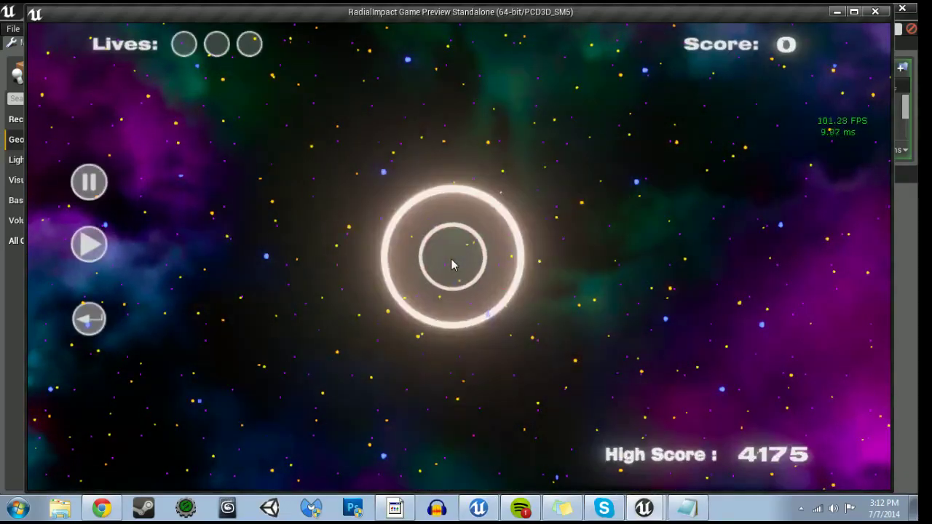
pyautogui.click(451, 262)
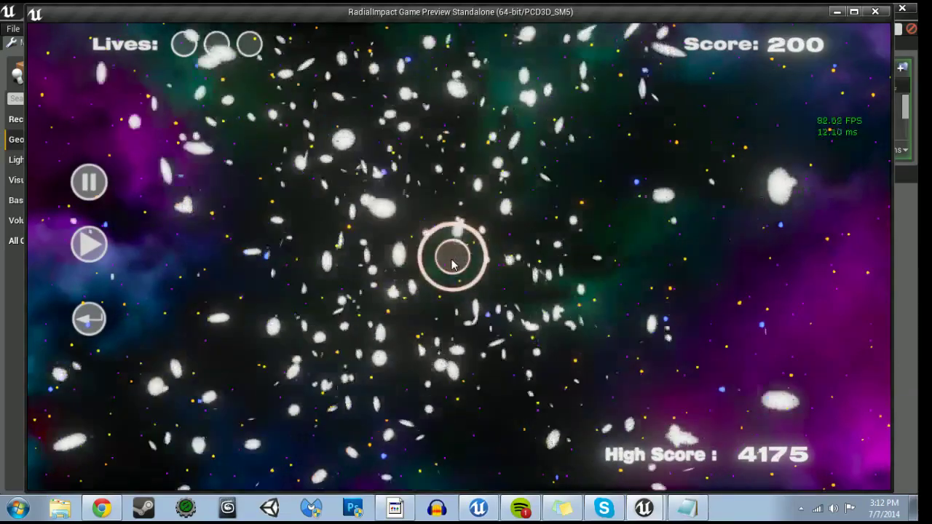
pyautogui.click(451, 262)
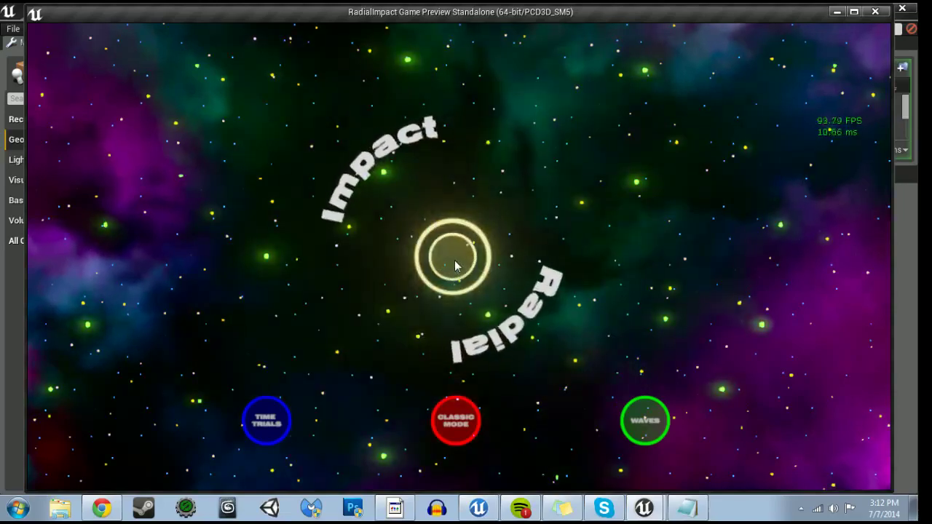
pyautogui.click(455, 266)
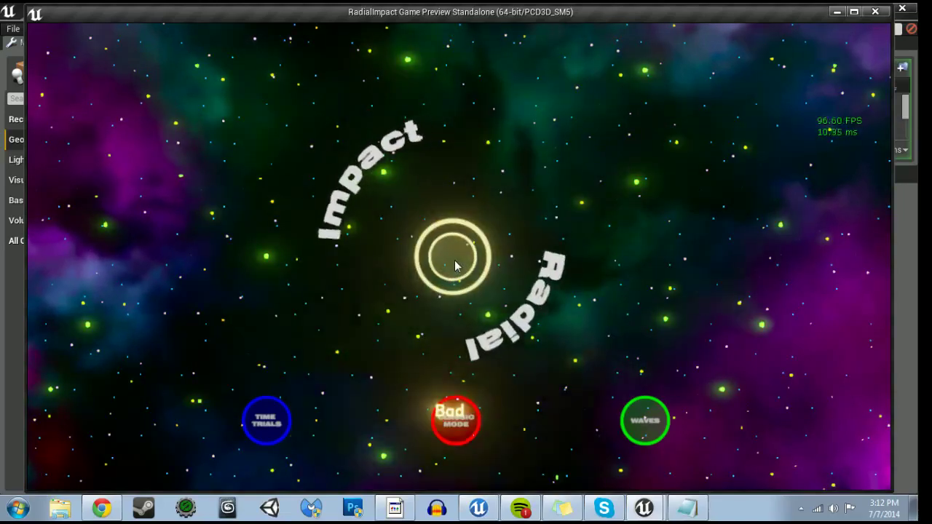
pyautogui.click(455, 265)
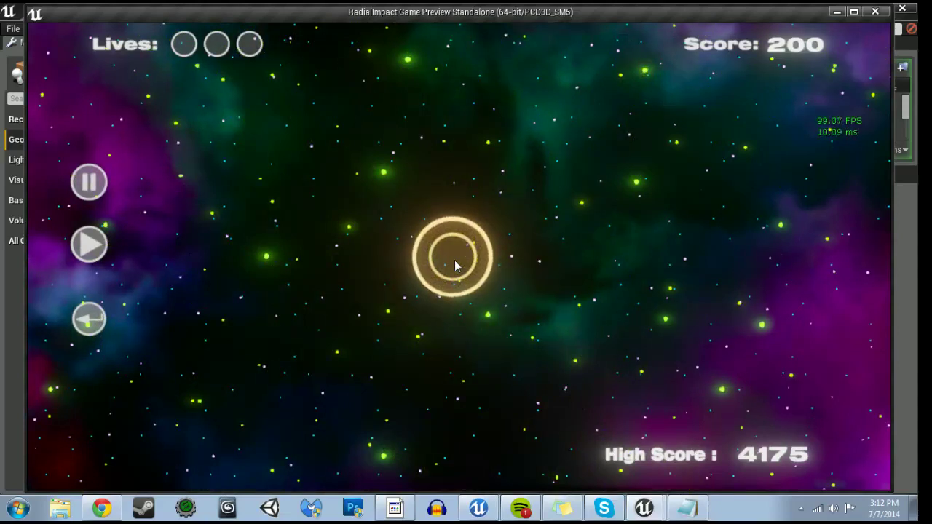
pyautogui.click(876, 12)
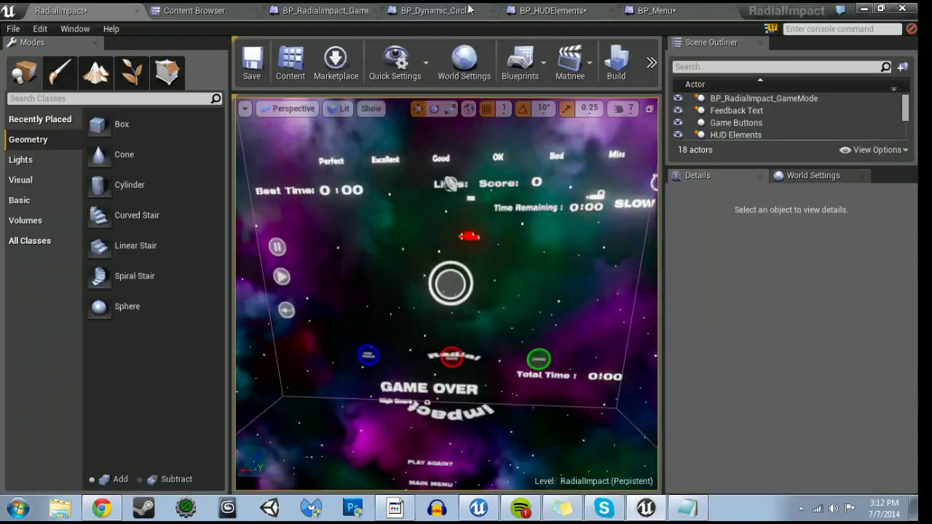
# - Delete the lower Set Playback Position node in BP_Dynamic_Circle's EventGraph
pyautogui.click(422, 8)
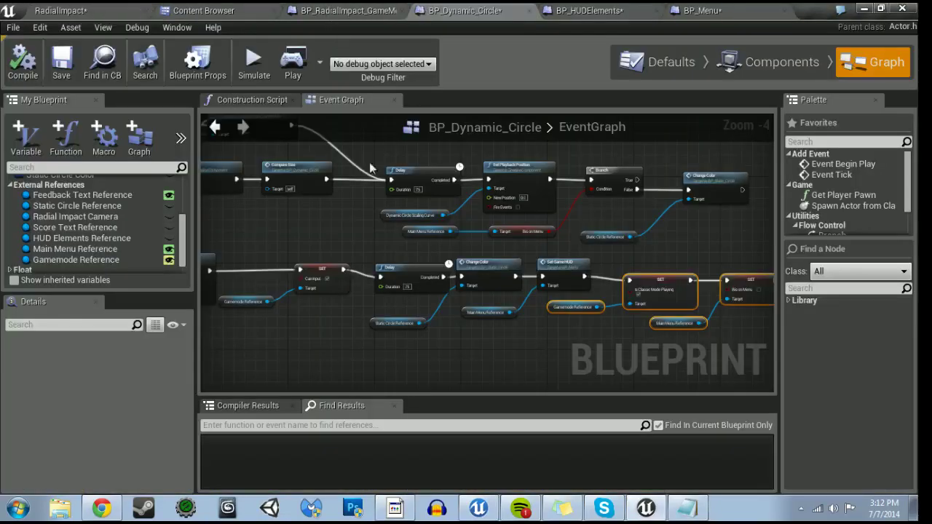
pyautogui.moveTo(325, 227); pyautogui.dragTo(310, 209, button='right')
pyautogui.moveTo(310, 209); pyautogui.dragTo(520, 208, button='right')
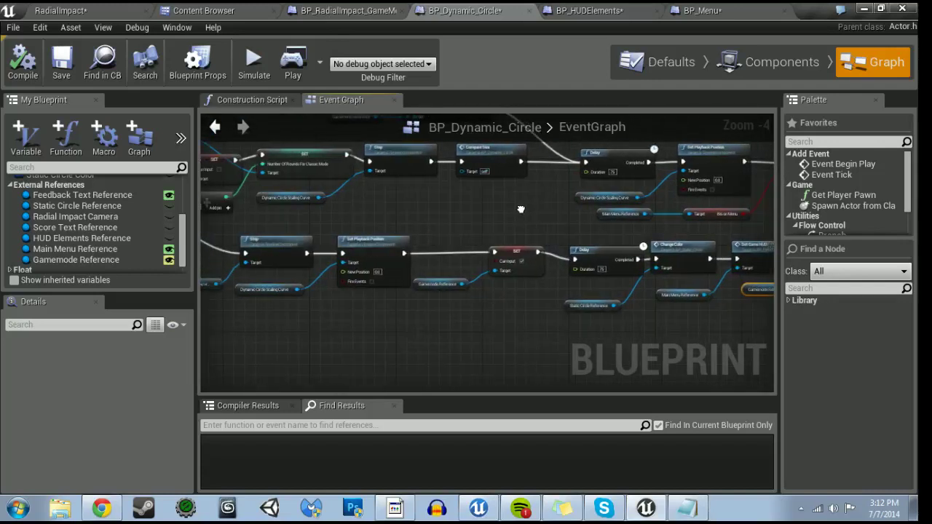
pyautogui.click(389, 243)
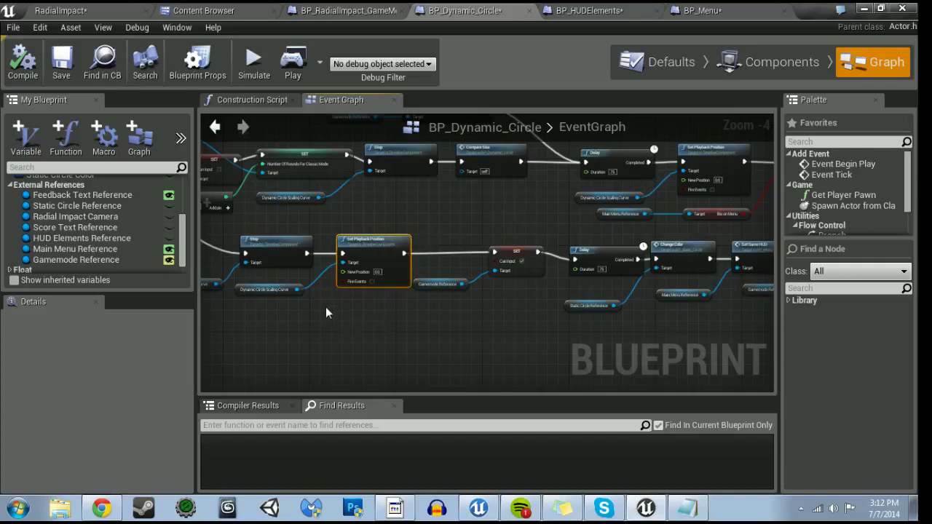
pyautogui.press('Delete')
pyautogui.click(268, 289)
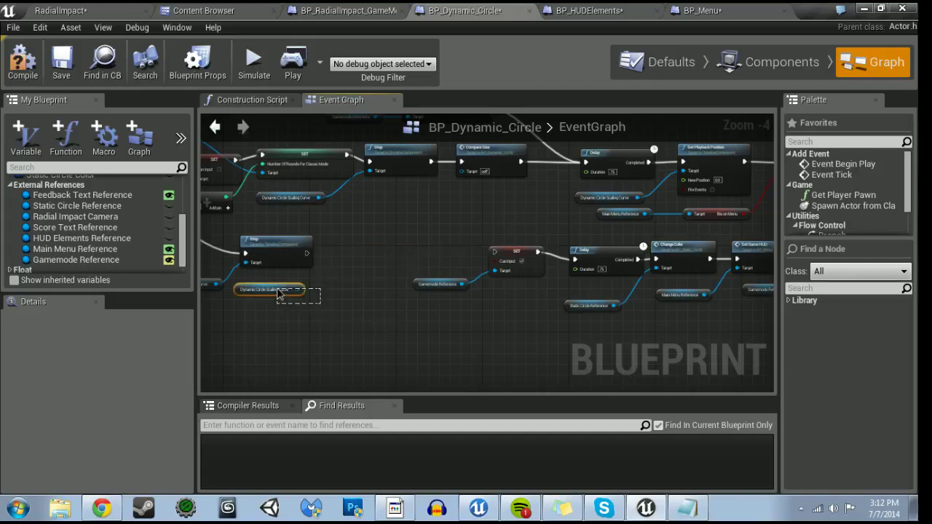
pyautogui.click(377, 261)
# - Wire the left node's exec output into the SET node
pyautogui.moveTo(427, 266); pyautogui.dragTo(197, 305, button='right')
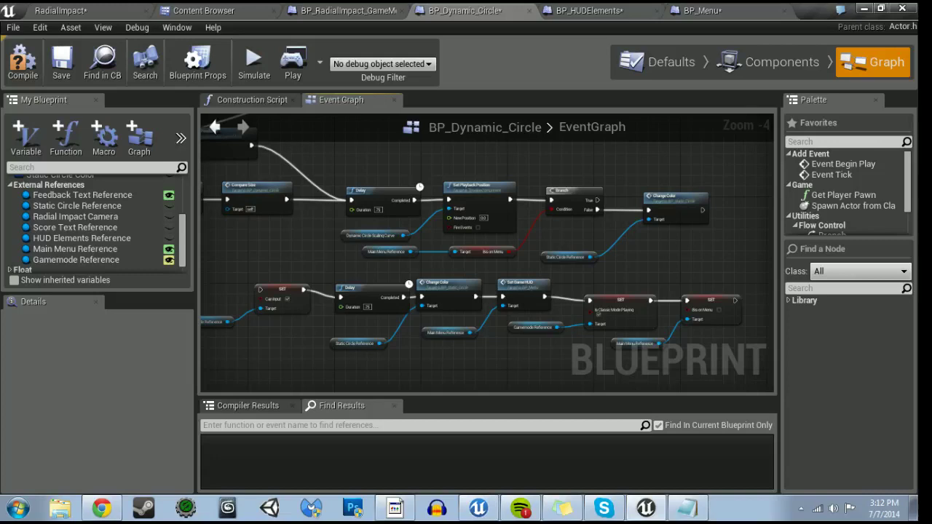
pyautogui.moveTo(190, 299); pyautogui.dragTo(278, 290, button='right')
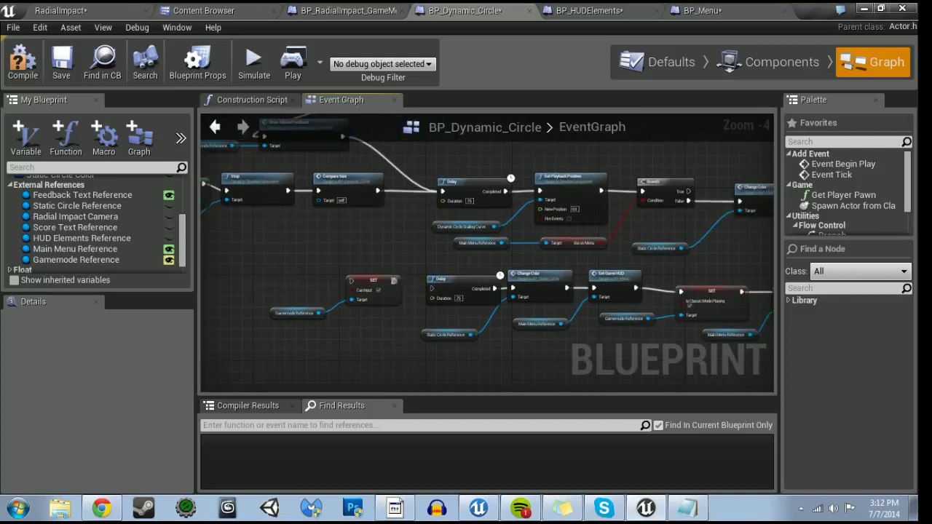
pyautogui.moveTo(512, 321); pyautogui.dragTo(460, 321, button='right')
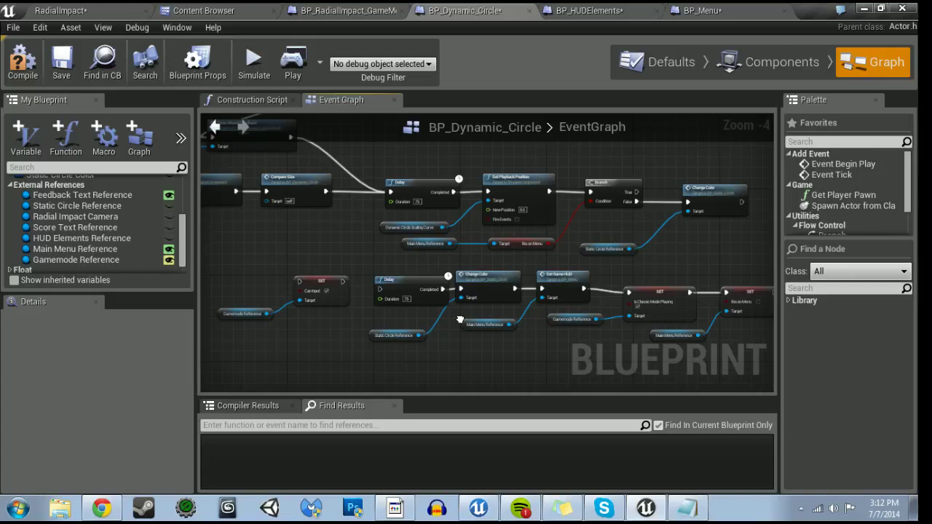
pyautogui.moveTo(460, 320); pyautogui.dragTo(456, 321, button='right')
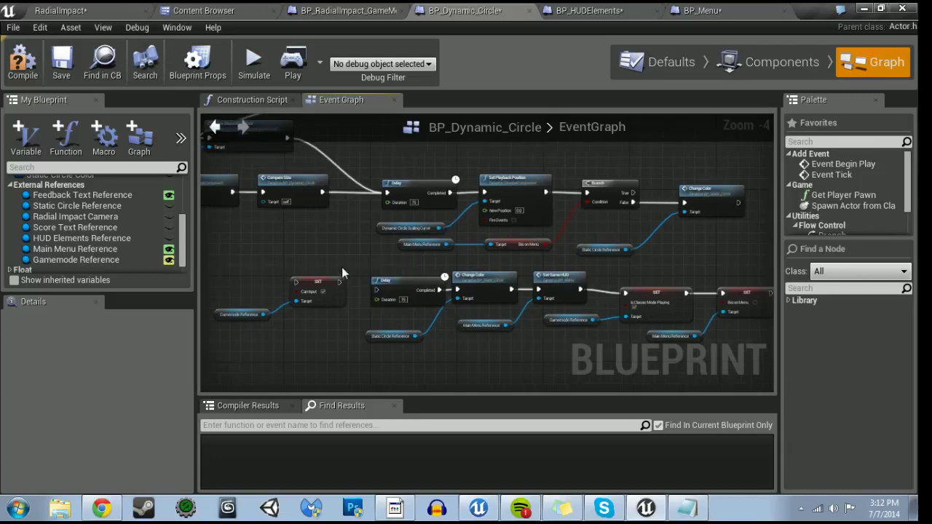
pyautogui.moveTo(341, 267); pyautogui.dragTo(506, 269, button='right')
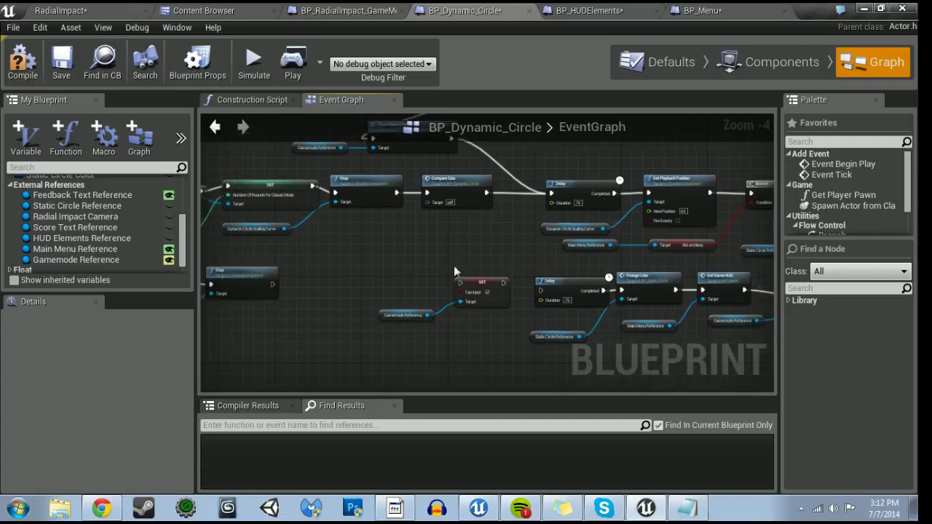
pyautogui.moveTo(378, 277); pyautogui.dragTo(215, 254, button='right')
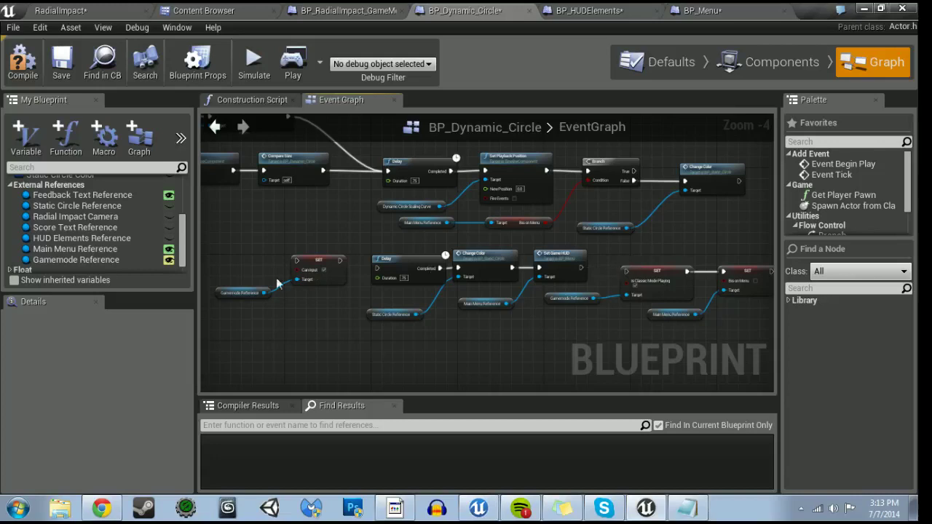
pyautogui.moveTo(277, 284); pyautogui.dragTo(378, 269, button='right')
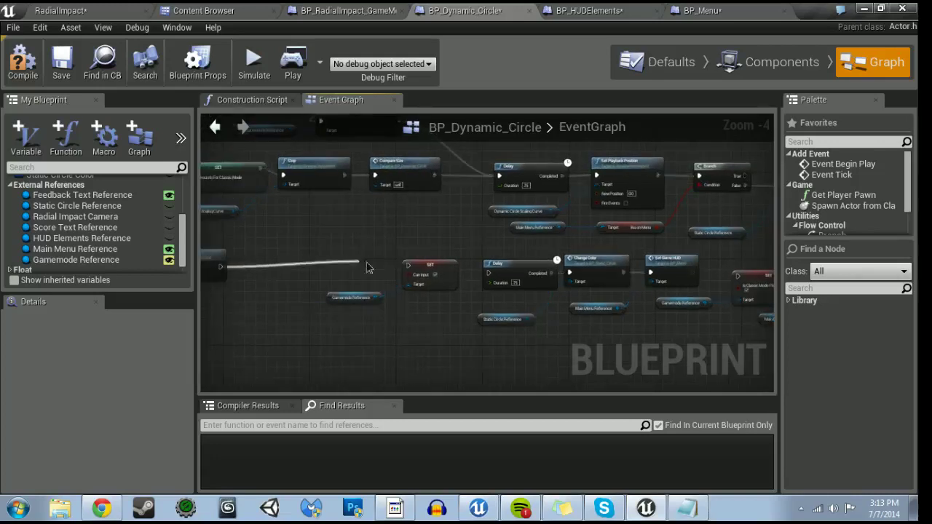
pyautogui.moveTo(218, 267); pyautogui.dragTo(407, 265)
pyautogui.moveTo(482, 293); pyautogui.dragTo(312, 291, button='right')
# - Connect SET to Delay and Change Color to Set Game HUD, and loop the last SET to the top Delay
pyautogui.moveTo(284, 265); pyautogui.dragTo(572, 281)
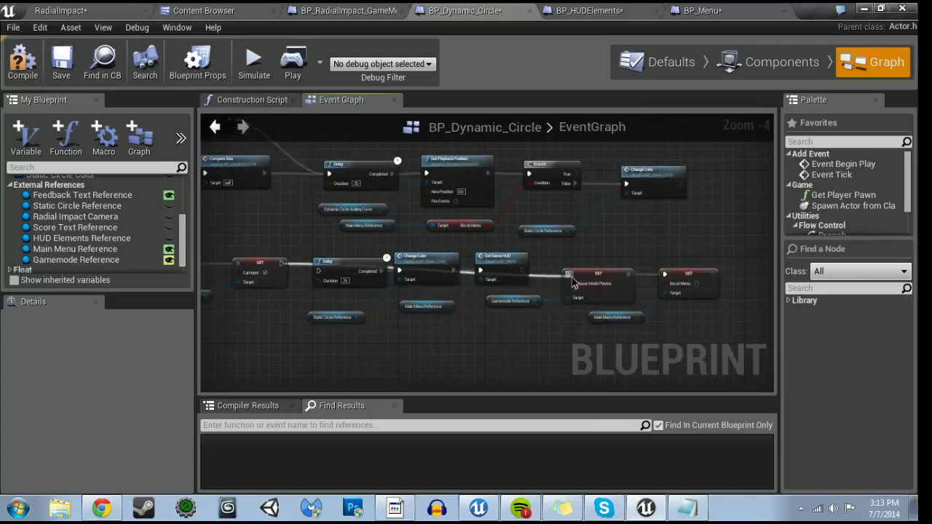
pyautogui.moveTo(572, 281); pyautogui.dragTo(469, 242)
pyautogui.click(305, 251)
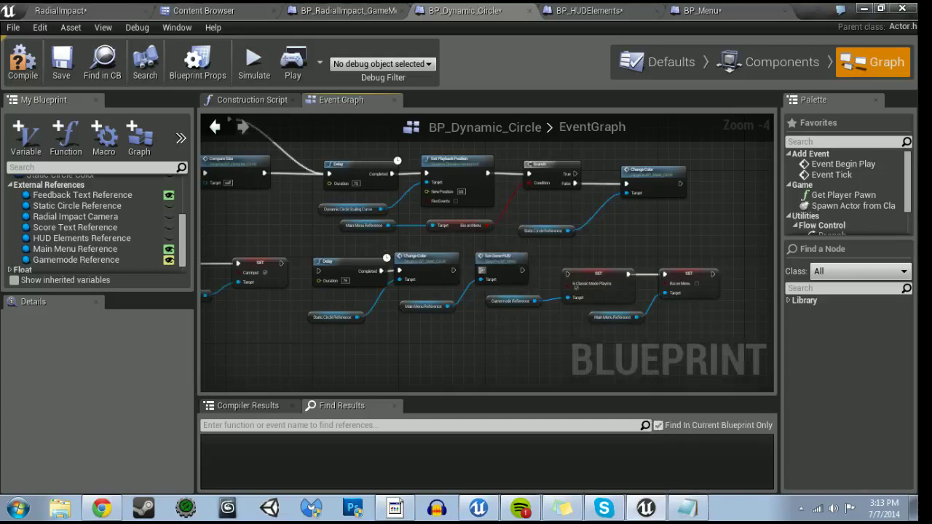
pyautogui.moveTo(281, 264); pyautogui.dragTo(318, 271)
pyautogui.moveTo(452, 270); pyautogui.dragTo(567, 274)
pyautogui.moveTo(711, 274)
pyautogui.mouseDown()
pyautogui.moveTo(653, 263)
pyautogui.moveTo(528, 284)
pyautogui.mouseUp()
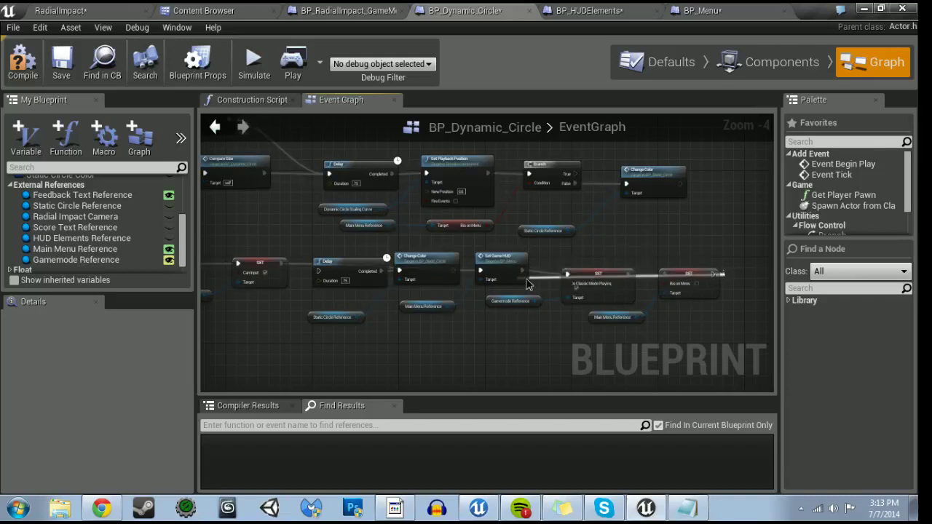
pyautogui.moveTo(528, 284); pyautogui.dragTo(328, 174)
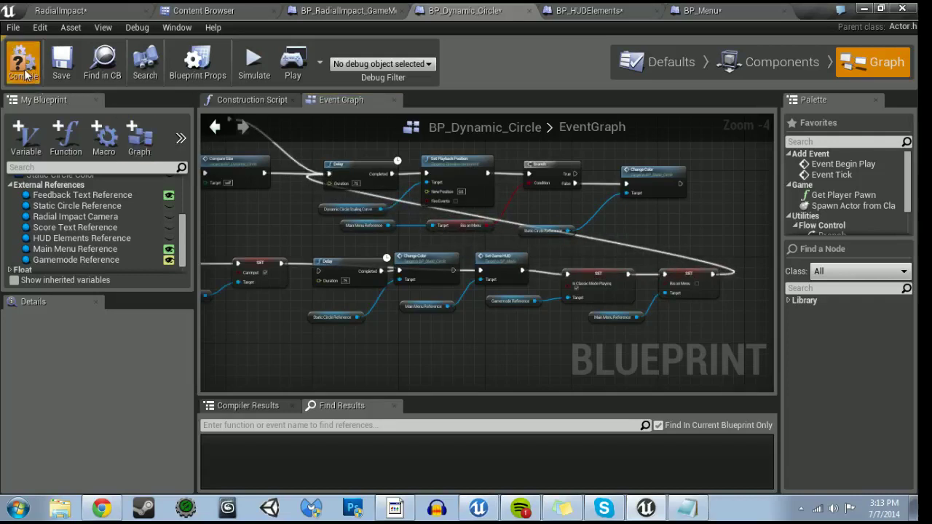
# - Compile BP_Dynamic_Circle and launch the game in the standalone preview
pyautogui.click(24, 73)
pyautogui.click(83, 7)
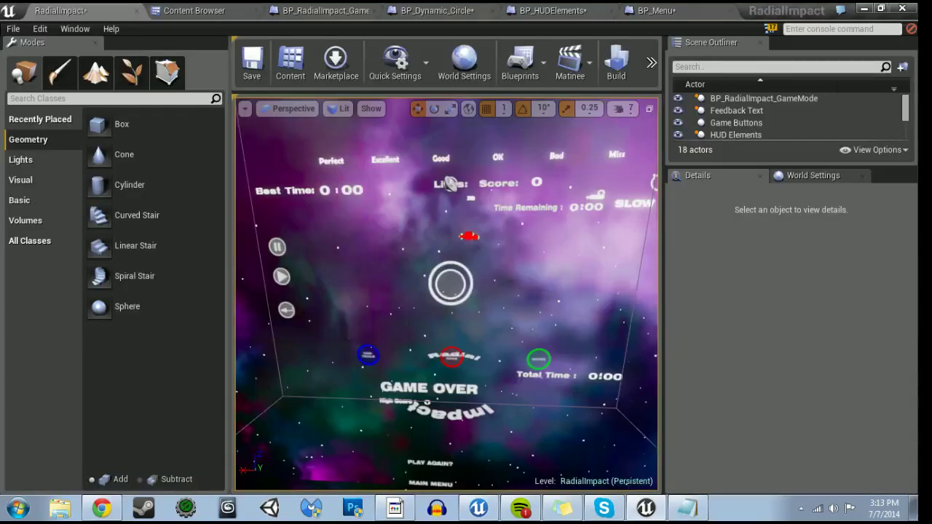
pyautogui.hotkey('ctrl', 's')
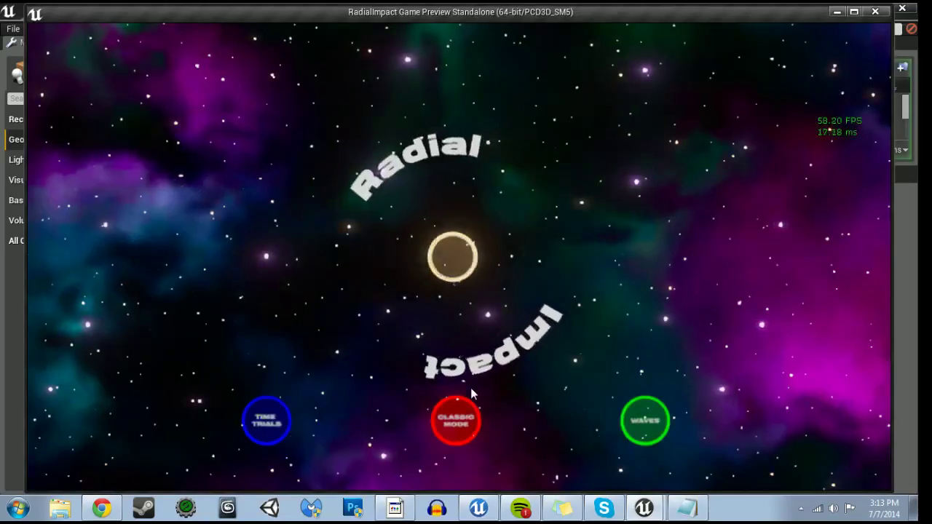
# - Play several Classic mode rounds, landing Perfect hits on the rings
pyautogui.click(446, 253)
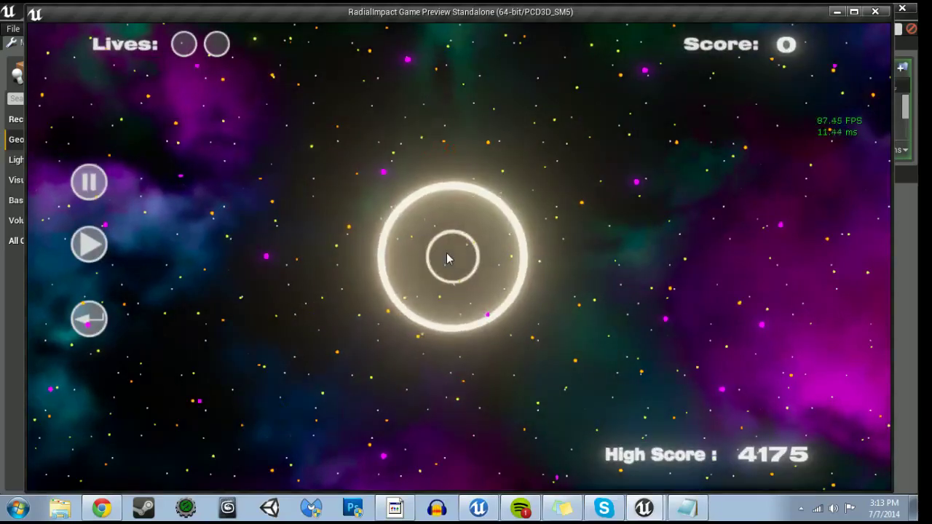
pyautogui.click(448, 259)
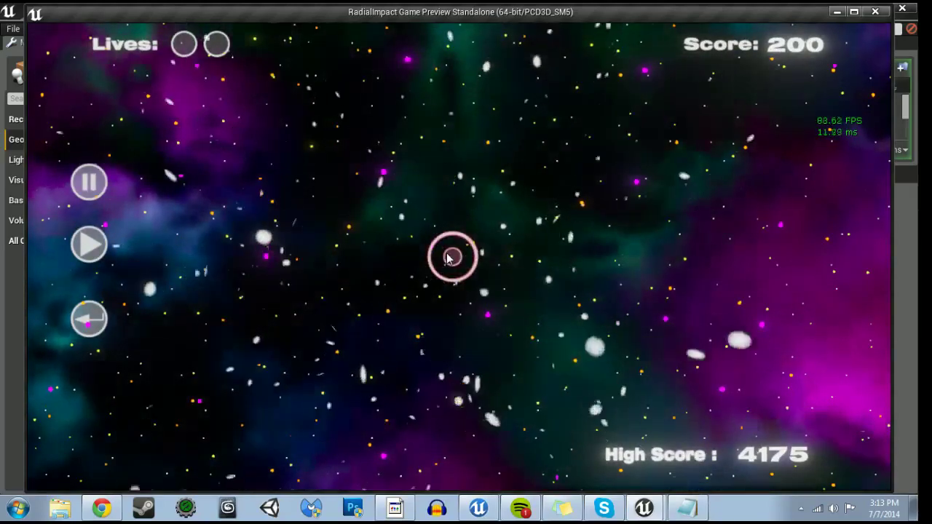
pyautogui.click(449, 267)
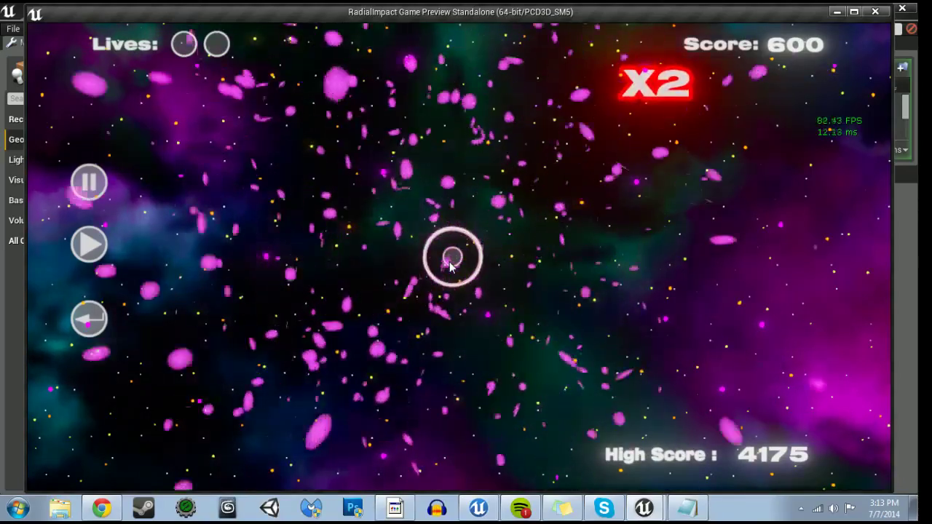
pyautogui.click(449, 266)
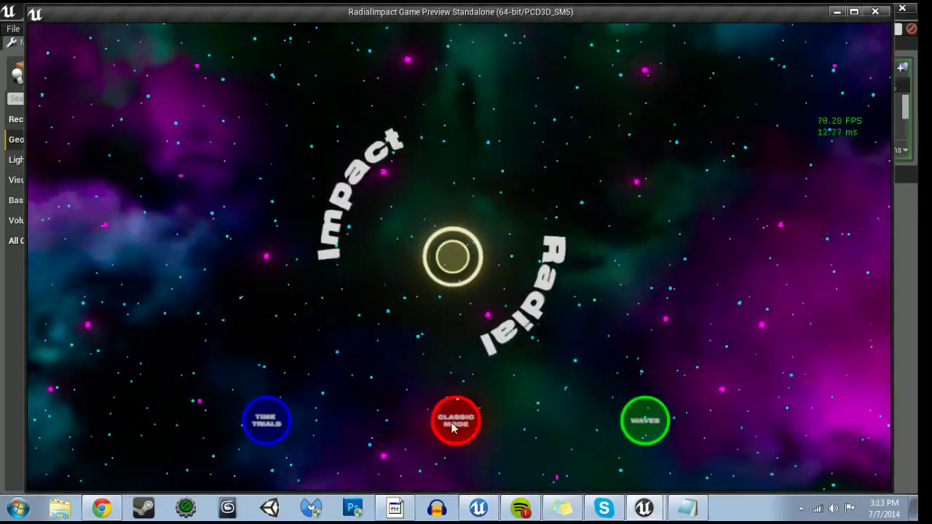
pyautogui.click(453, 428)
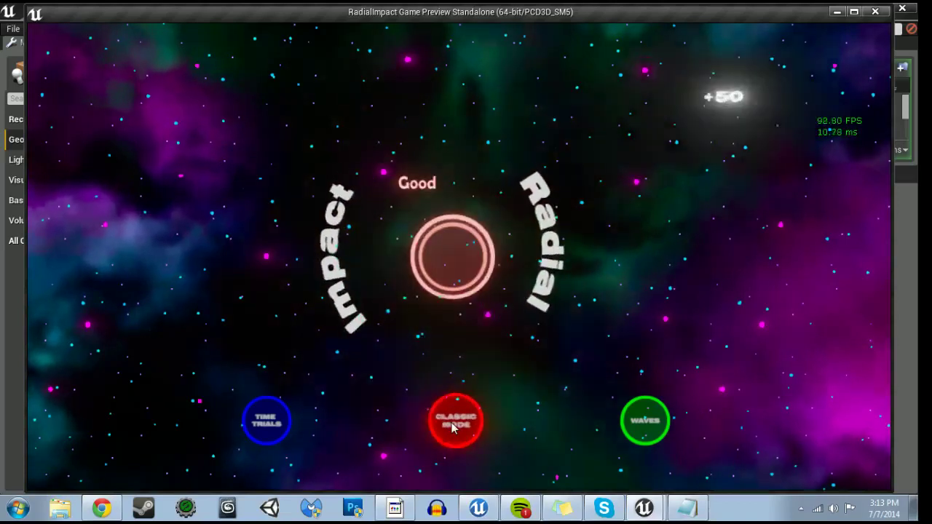
pyautogui.click(89, 320)
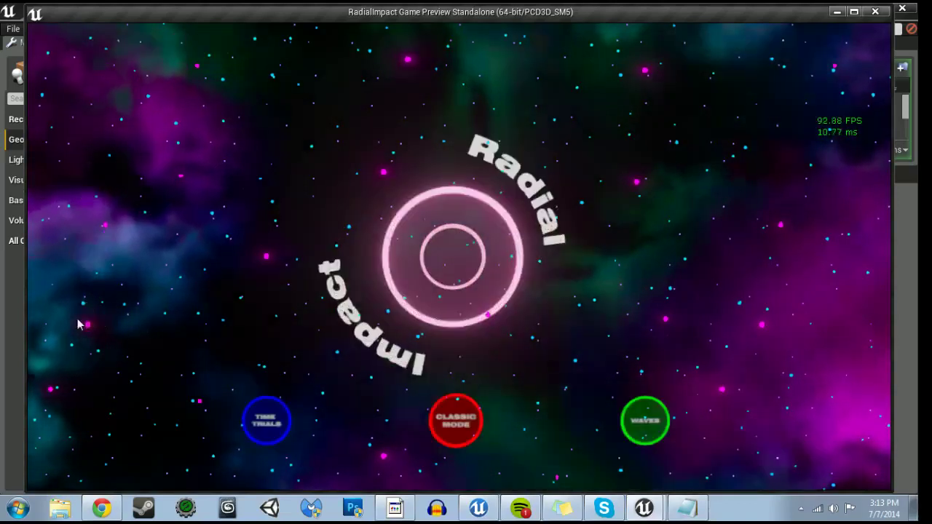
pyautogui.click(459, 423)
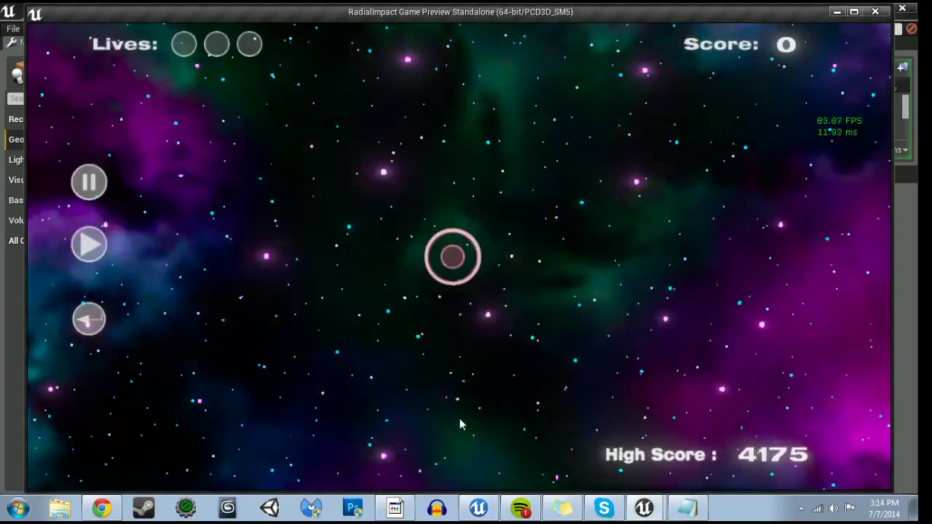
pyautogui.click(458, 264)
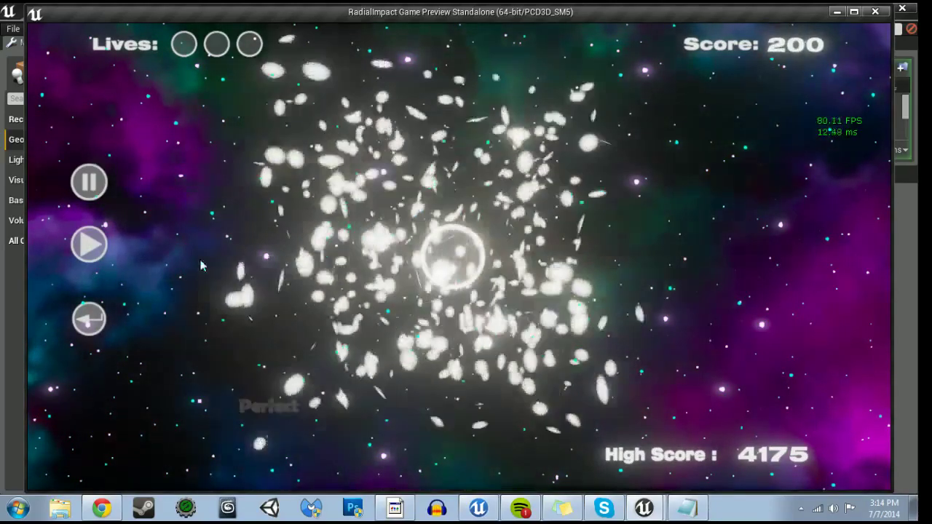
# - Close the preview and inspect BP_Menu's Play Classic mode Sequence nodes before switching to BP_Dynamic_Circle
pyautogui.press('Escape')
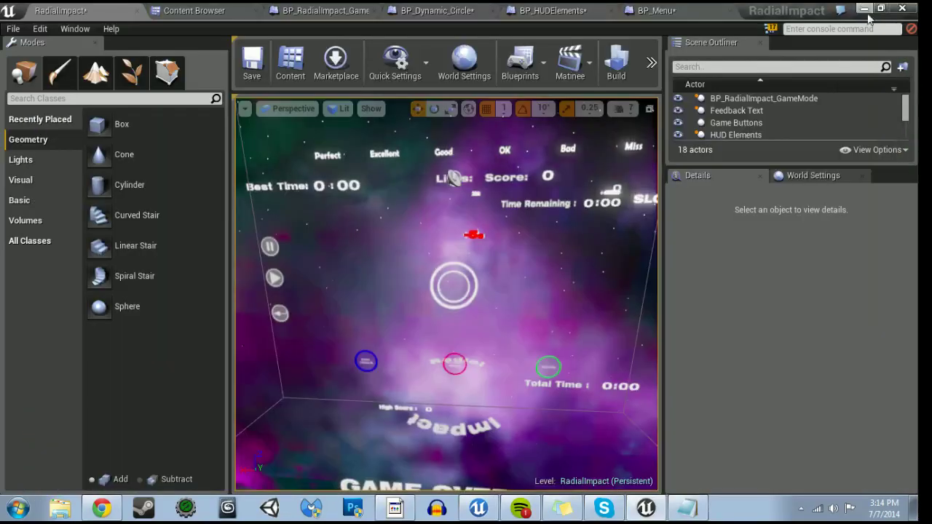
pyautogui.click(655, 10)
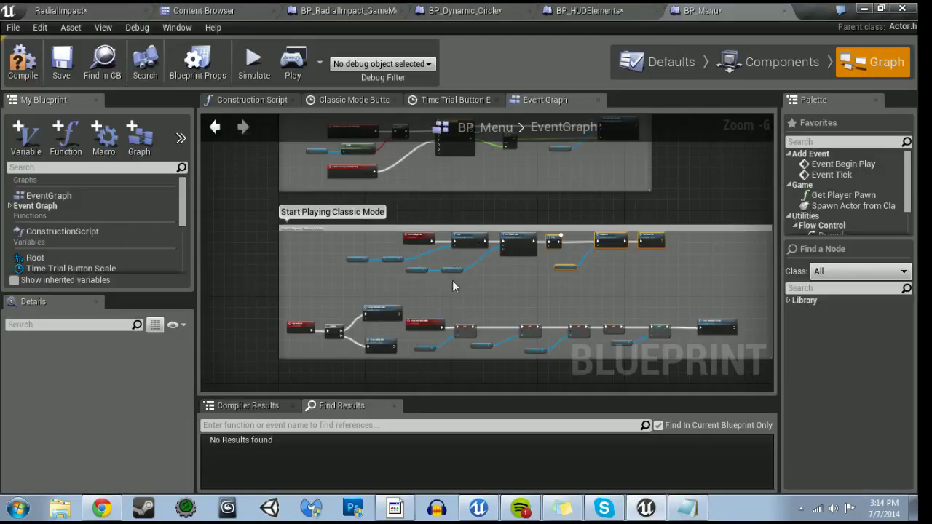
pyautogui.moveTo(452, 286); pyautogui.dragTo(433, 256, button='right')
pyautogui.scroll(3, 433, 256)
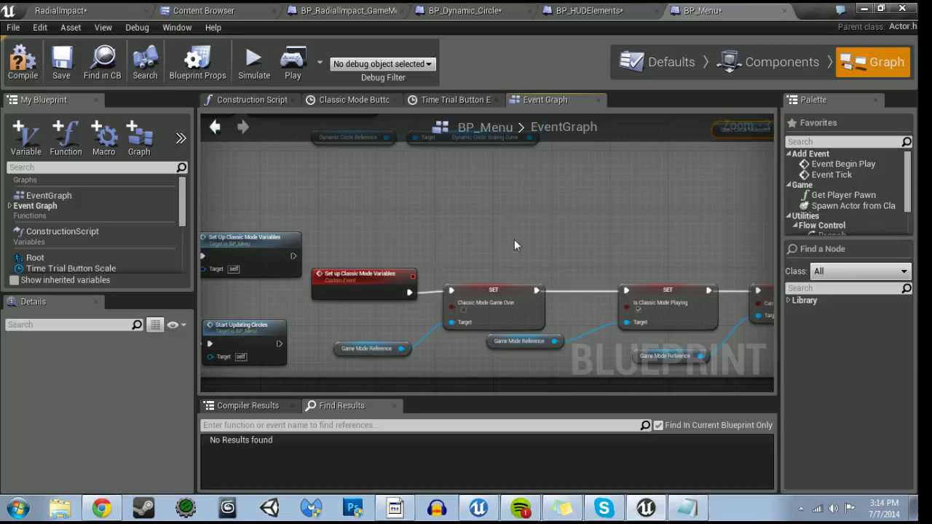
pyautogui.moveTo(514, 240)
pyautogui.mouseDown(button='right')
pyautogui.moveTo(354, 225)
pyautogui.moveTo(125, 231)
pyautogui.moveTo(342, 251)
pyautogui.moveTo(641, 229)
pyautogui.moveTo(563, 361)
pyautogui.moveTo(460, 362)
pyautogui.moveTo(278, 393)
pyautogui.moveTo(636, 219)
pyautogui.moveTo(823, 232)
pyautogui.mouseUp(button='right')
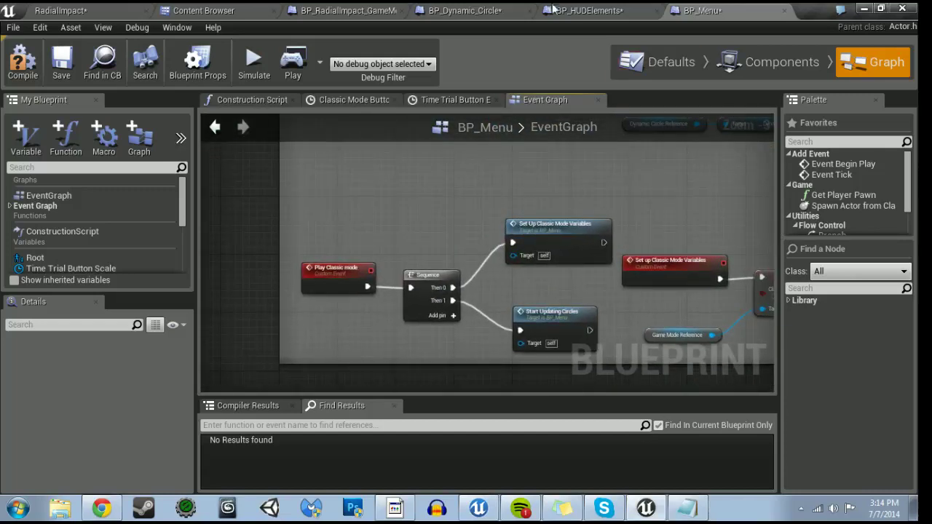
pyautogui.click(507, 8)
pyautogui.moveTo(509, 297); pyautogui.dragTo(407, 291, button='right')
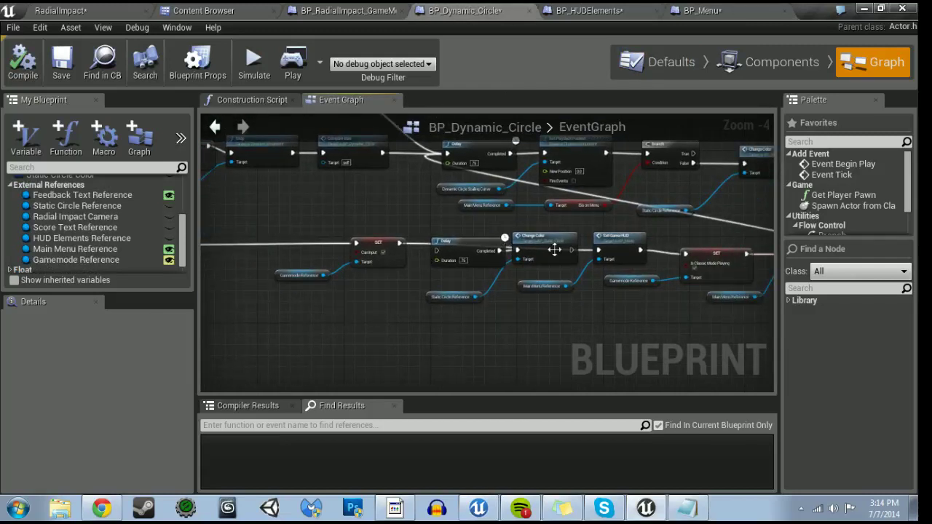
# - Delete the Delay, Change Color and Static Circle Reference nodes
pyautogui.click(467, 249)
pyautogui.keyDown('ctrl'); pyautogui.click(553, 254); pyautogui.keyUp('ctrl')
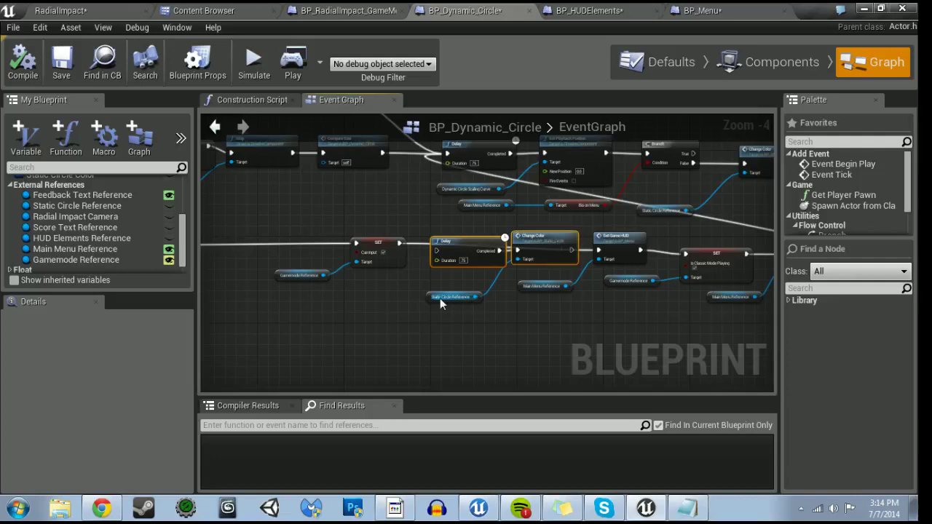
pyautogui.keyDown('ctrl'); pyautogui.click(441, 302); pyautogui.keyUp('ctrl')
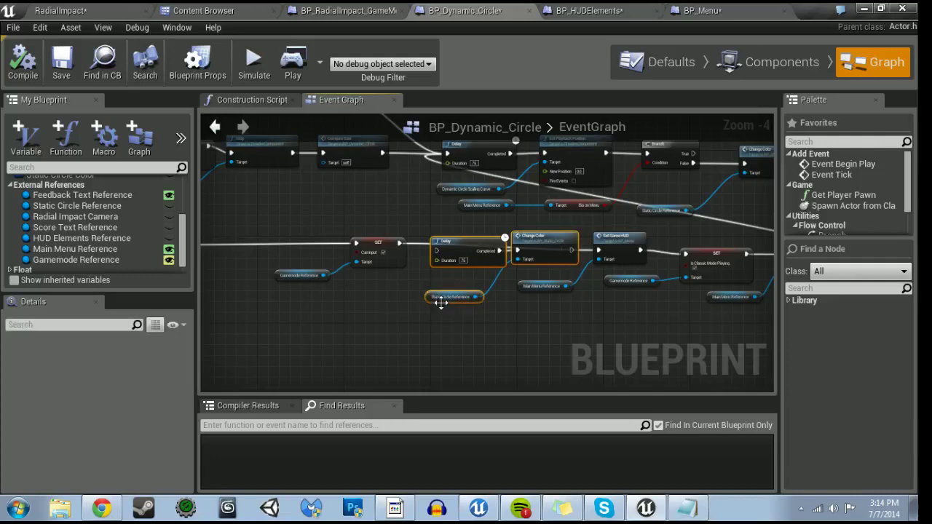
pyautogui.press('Delete')
pyautogui.moveTo(441, 303)
pyautogui.mouseDown(button='right')
pyautogui.moveTo(412, 305)
pyautogui.moveTo(637, 335)
pyautogui.mouseUp(button='right')
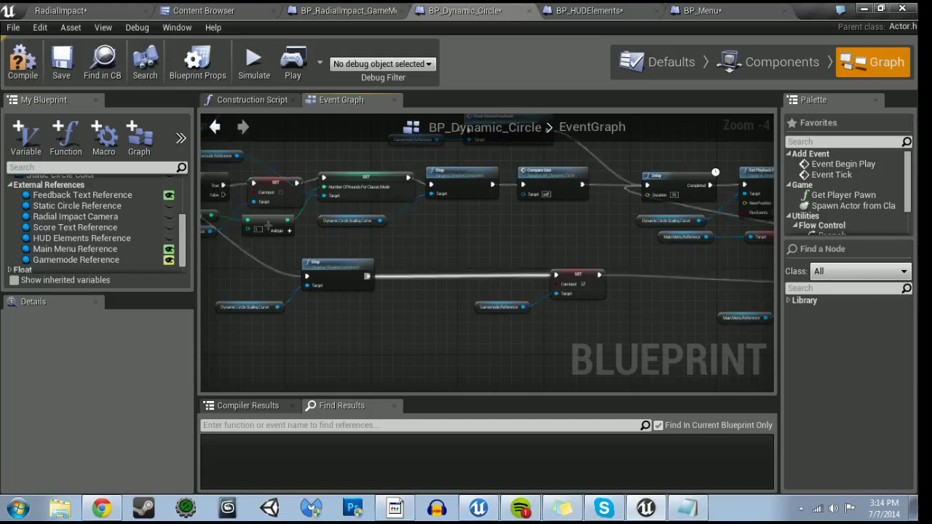
# - Add a Sequence node and wire Branch True to Sequence, Then 0 to Stop, and Stop to Delay
pyautogui.moveTo(251, 268)
pyautogui.mouseDown()
pyautogui.moveTo(313, 305)
pyautogui.moveTo(456, 277)
pyautogui.mouseUp()
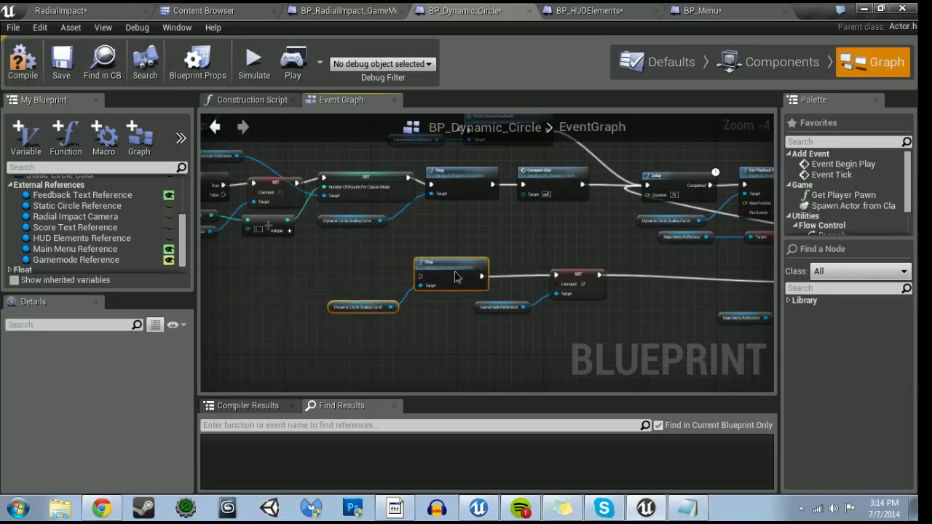
pyautogui.moveTo(466, 286)
pyautogui.mouseDown(button='right')
pyautogui.moveTo(548, 301)
pyautogui.moveTo(474, 301)
pyautogui.mouseUp(button='right')
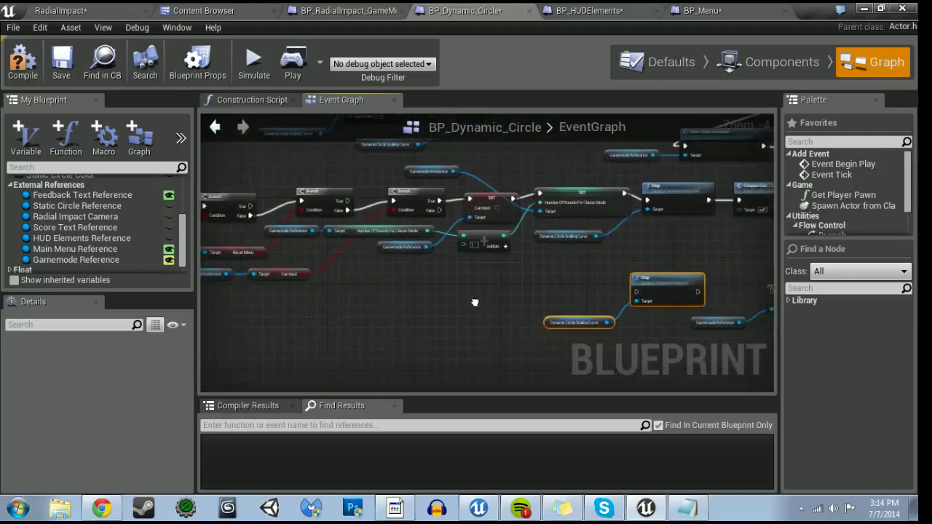
pyautogui.rightClick(440, 310)
pyautogui.write('sequen')
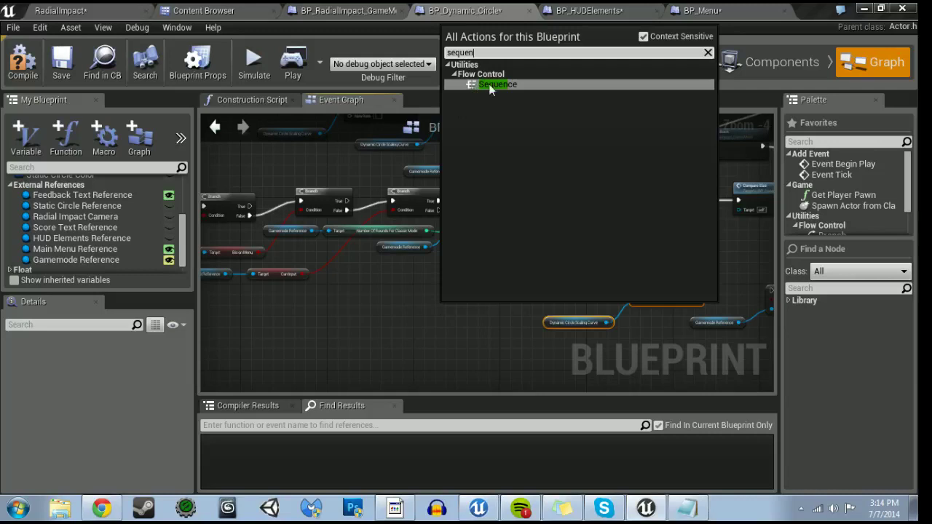
pyautogui.click(488, 84)
pyautogui.moveTo(348, 201); pyautogui.dragTo(447, 312)
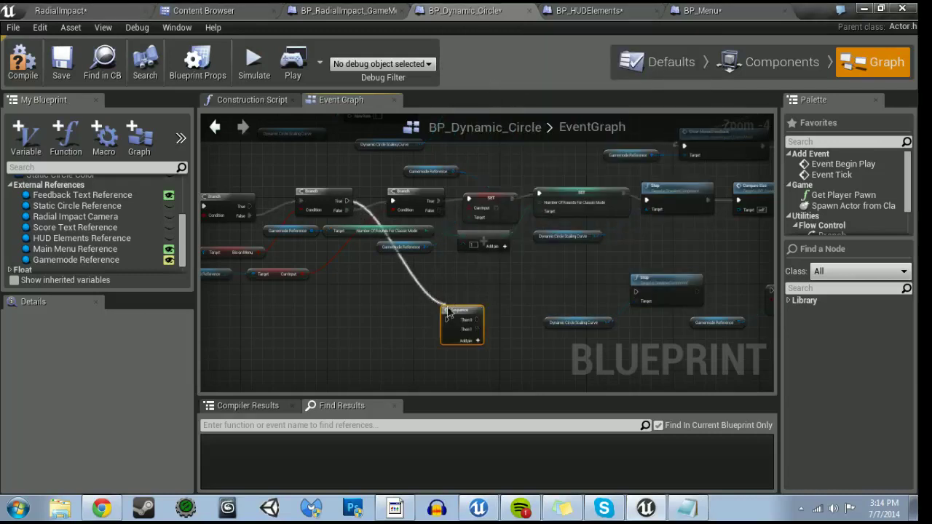
pyautogui.moveTo(446, 311)
pyautogui.mouseDown(button='right')
pyautogui.moveTo(471, 287)
pyautogui.moveTo(391, 306)
pyautogui.mouseUp(button='right')
pyautogui.moveTo(209, 291); pyautogui.dragTo(376, 266)
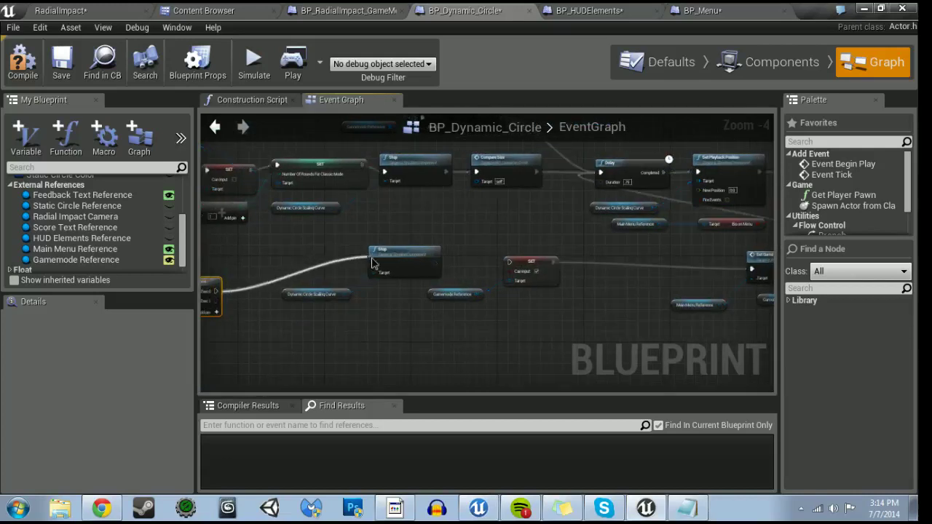
pyautogui.moveTo(436, 263); pyautogui.dragTo(598, 173)
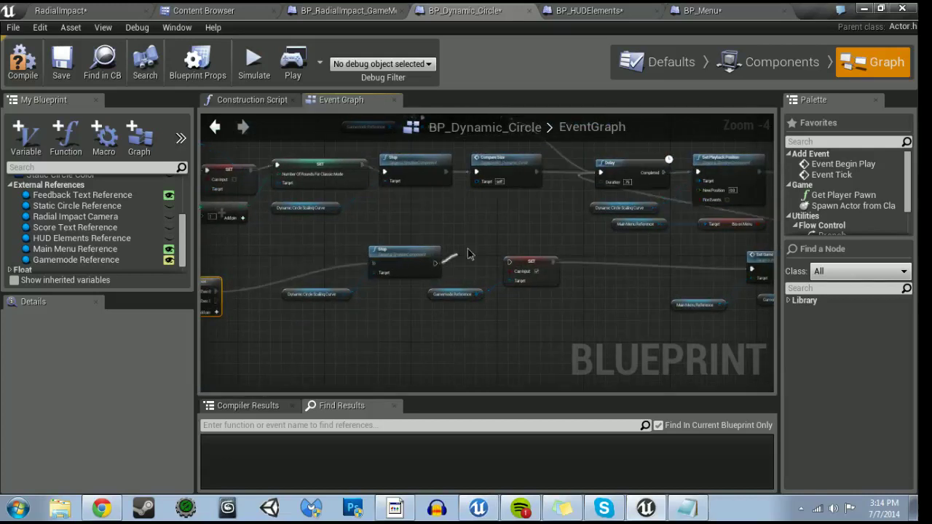
# - Realign the Gamemode Reference and SET node rows, then compile the blueprint
pyautogui.moveTo(613, 279)
pyautogui.mouseDown(button='right')
pyautogui.moveTo(498, 262)
pyautogui.moveTo(654, 286)
pyautogui.mouseUp(button='right')
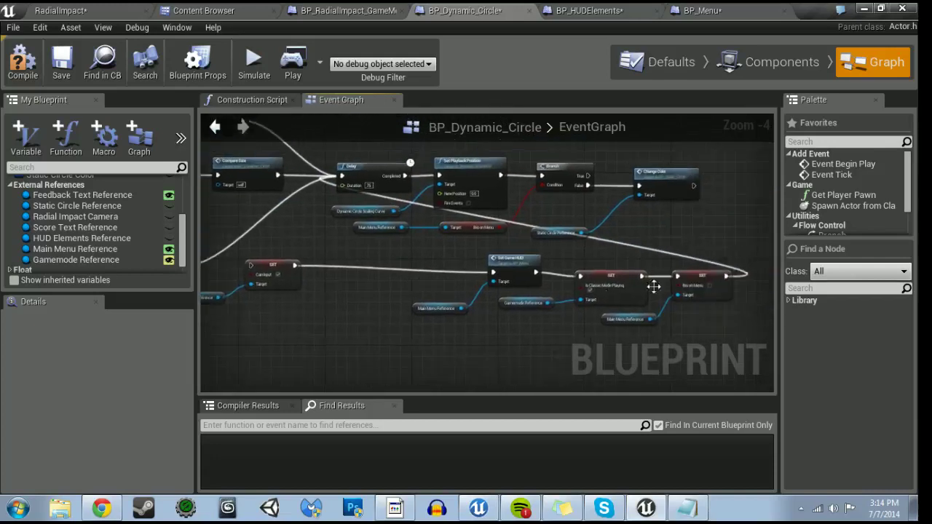
pyautogui.moveTo(288, 284); pyautogui.dragTo(444, 291, button='right')
pyautogui.moveTo(372, 286)
pyautogui.mouseDown()
pyautogui.moveTo(411, 306)
pyautogui.moveTo(556, 298)
pyautogui.mouseUp()
pyautogui.moveTo(565, 334); pyautogui.dragTo(396, 311, button='right')
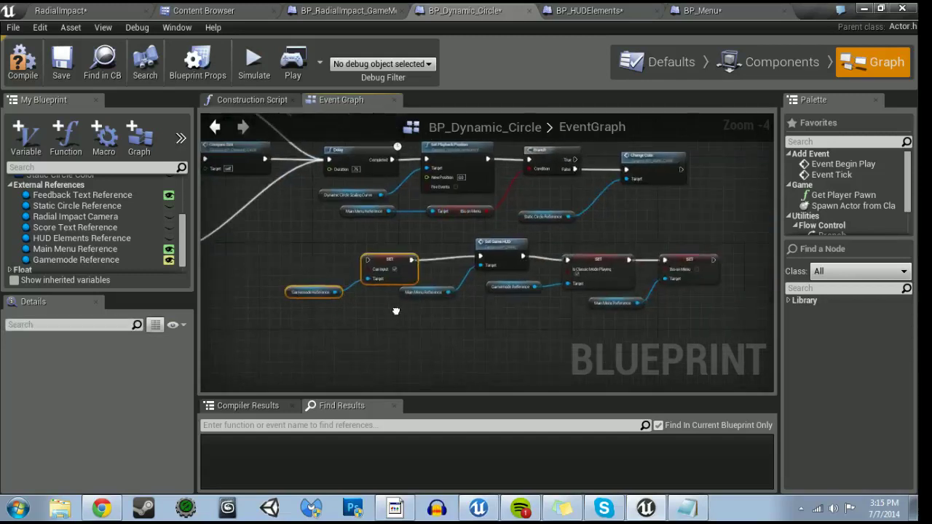
pyautogui.moveTo(281, 240); pyautogui.dragTo(669, 325)
pyautogui.moveTo(669, 325)
pyautogui.mouseDown(button='right')
pyautogui.moveTo(552, 276)
pyautogui.moveTo(555, 314)
pyautogui.mouseUp(button='right')
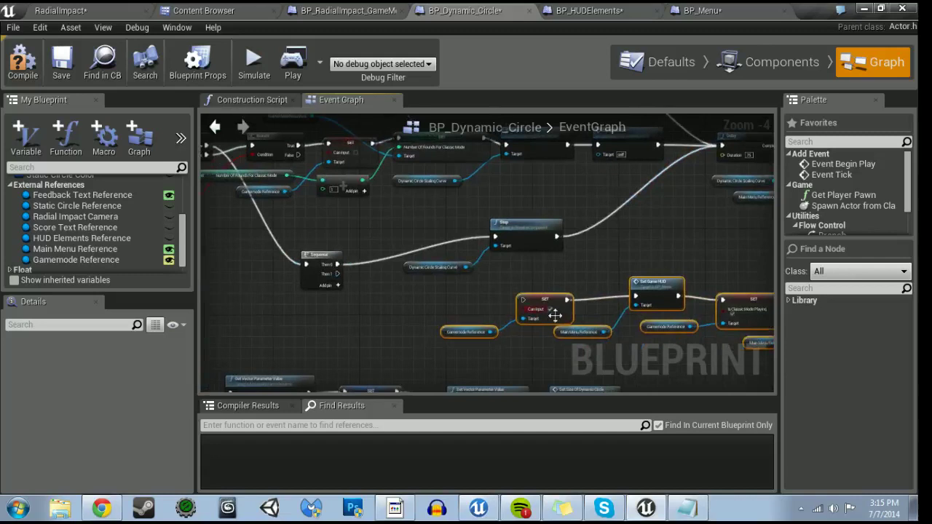
pyautogui.moveTo(565, 316); pyautogui.dragTo(511, 319)
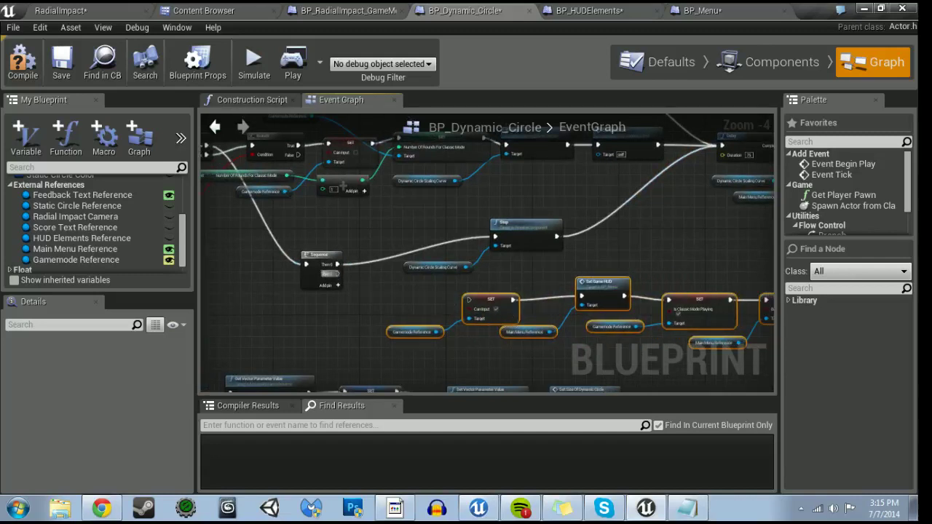
pyautogui.scroll(-2, 530, 270)
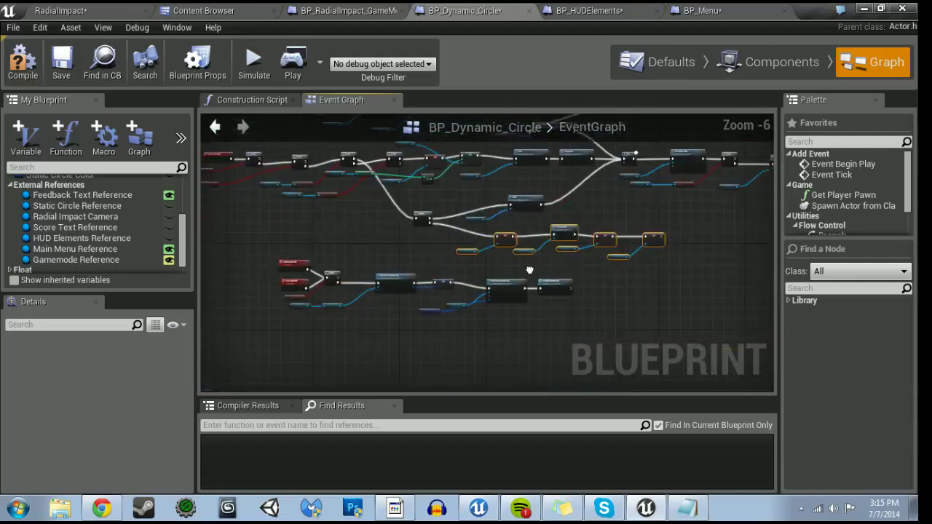
pyautogui.moveTo(254, 271); pyautogui.dragTo(578, 328)
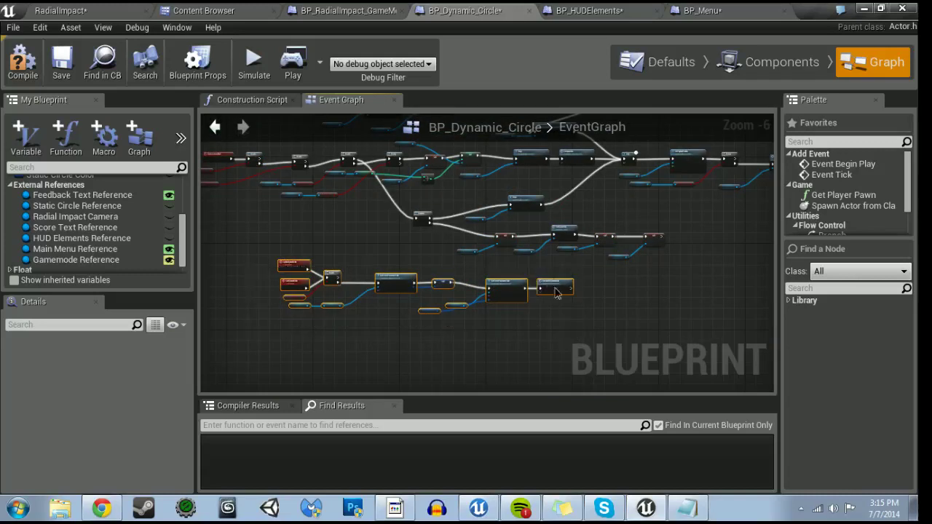
pyautogui.click(558, 312)
pyautogui.press('Home')
pyautogui.click(32, 70)
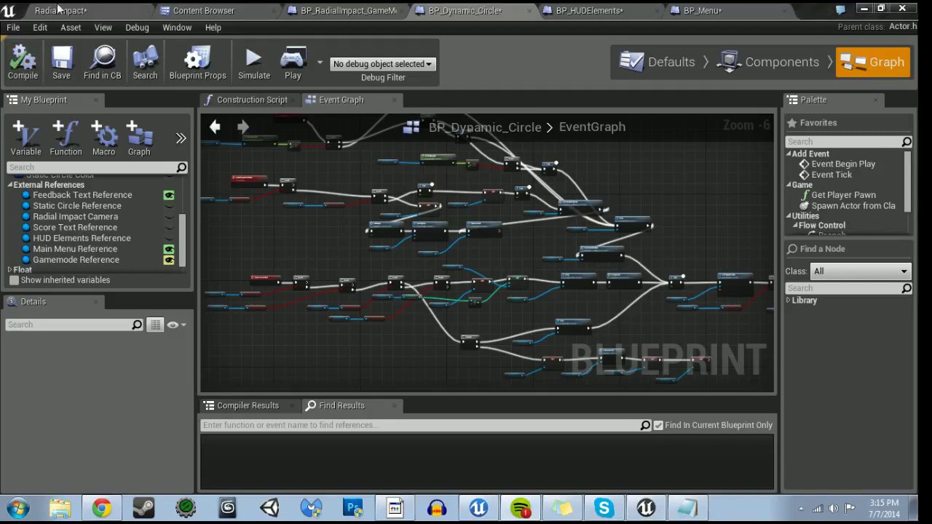
# - Save the blueprints and play the first rounds, building an X3 Perfect combo
pyautogui.click(58, 9)
pyautogui.hotkey('ctrl', 'shift', 's')
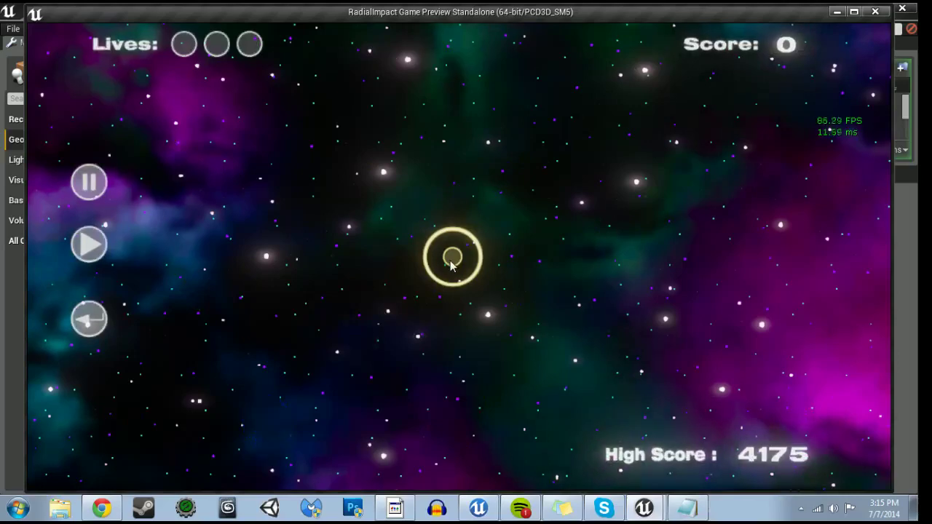
pyautogui.click(450, 265)
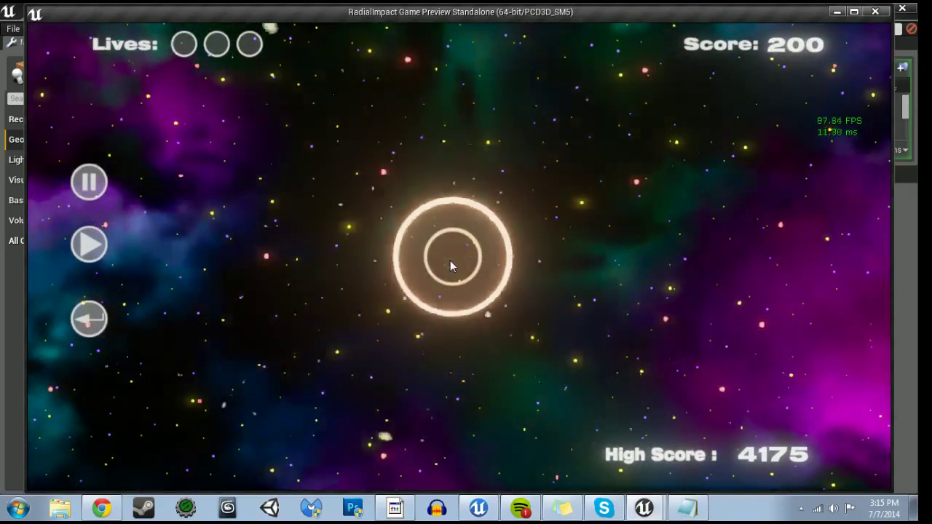
pyautogui.click(450, 264)
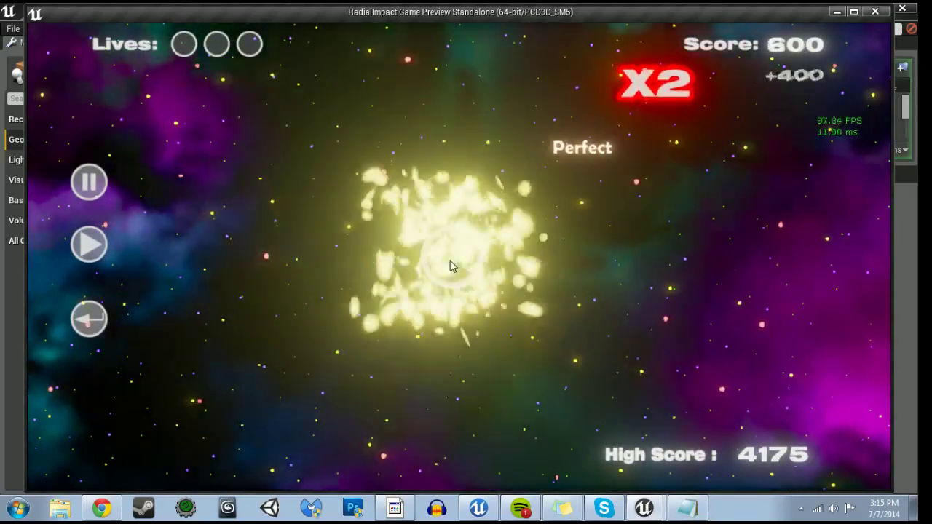
pyautogui.click(100, 325)
pyautogui.click(460, 348)
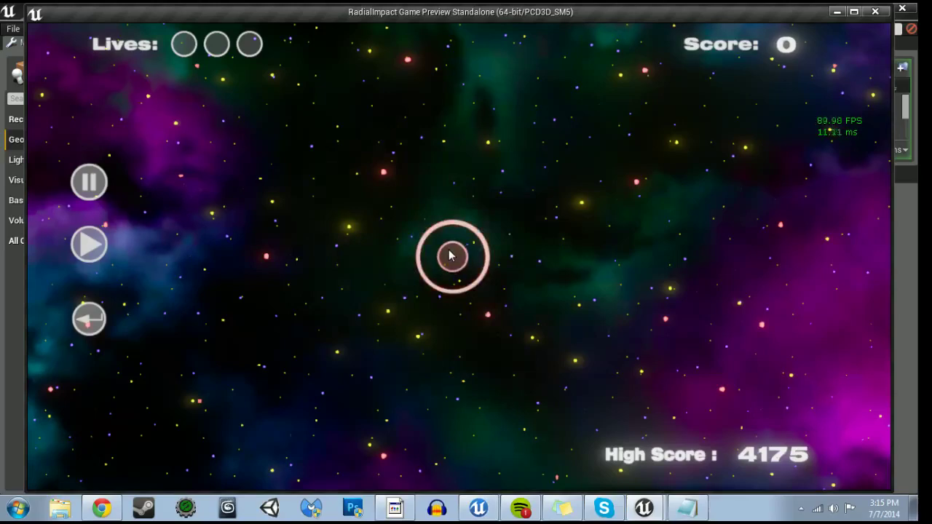
pyautogui.click(448, 250)
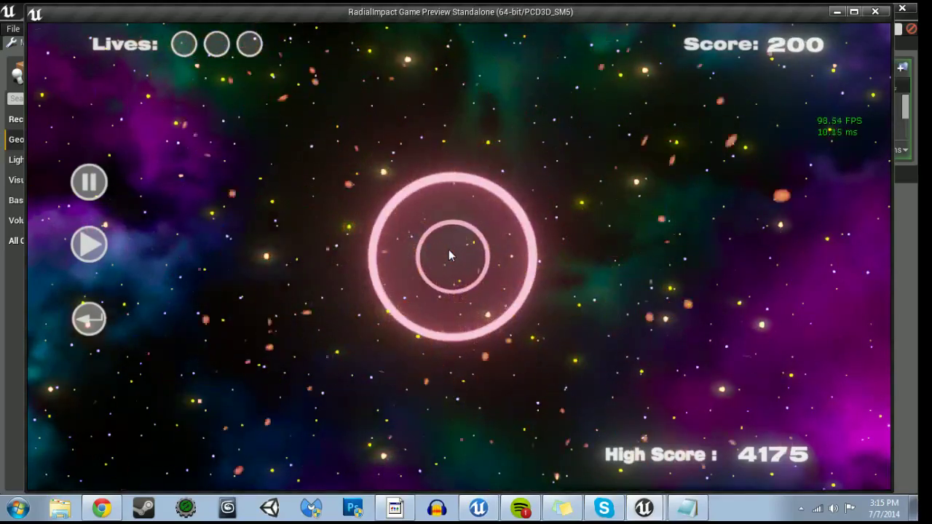
pyautogui.click(449, 255)
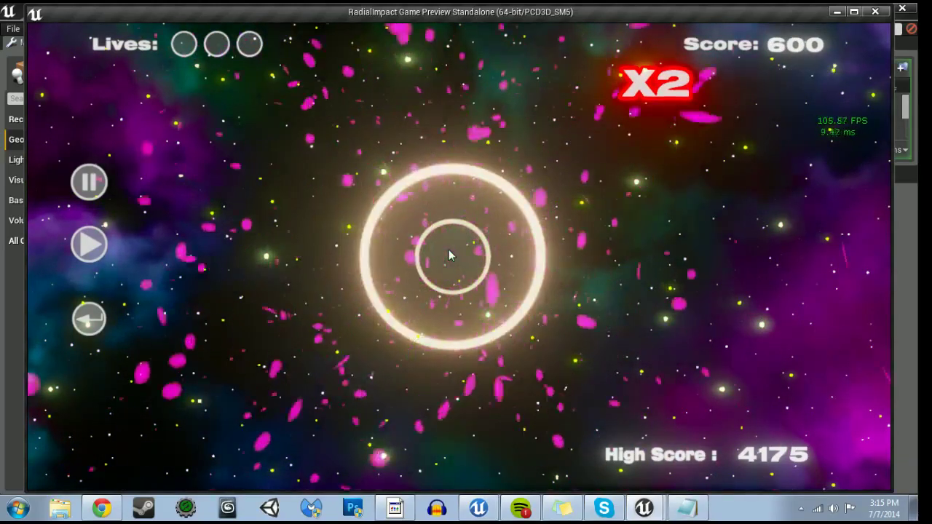
pyautogui.click(450, 255)
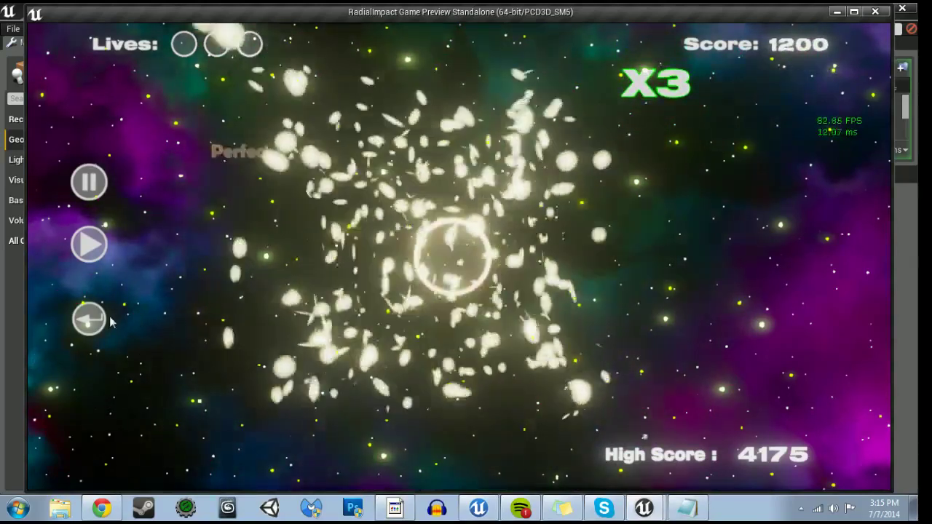
# - Play more Classic mode rounds from the main menu, then close the preview
pyautogui.click(456, 282)
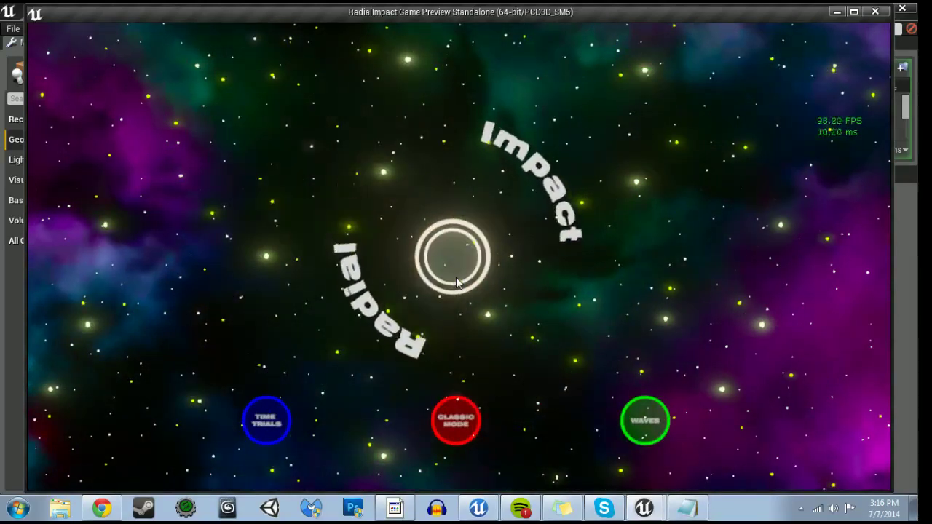
pyautogui.click(453, 257)
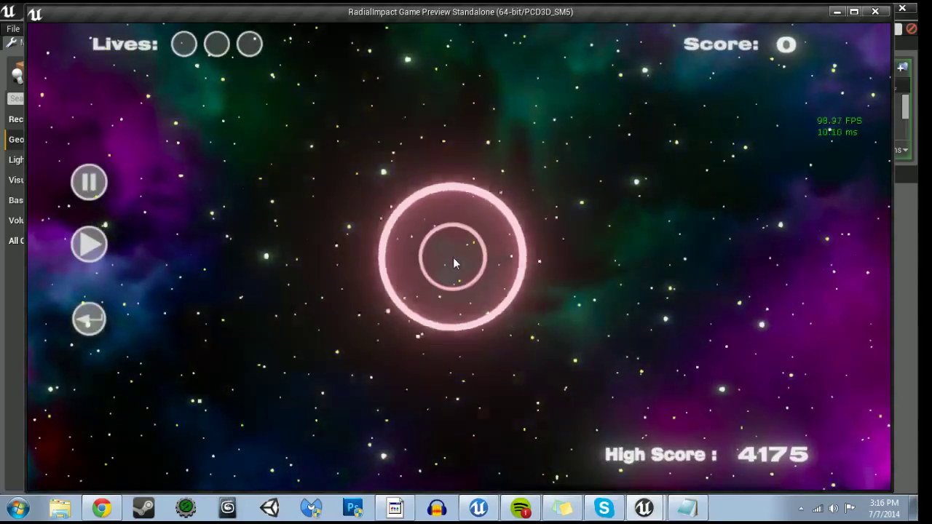
pyautogui.click(452, 259)
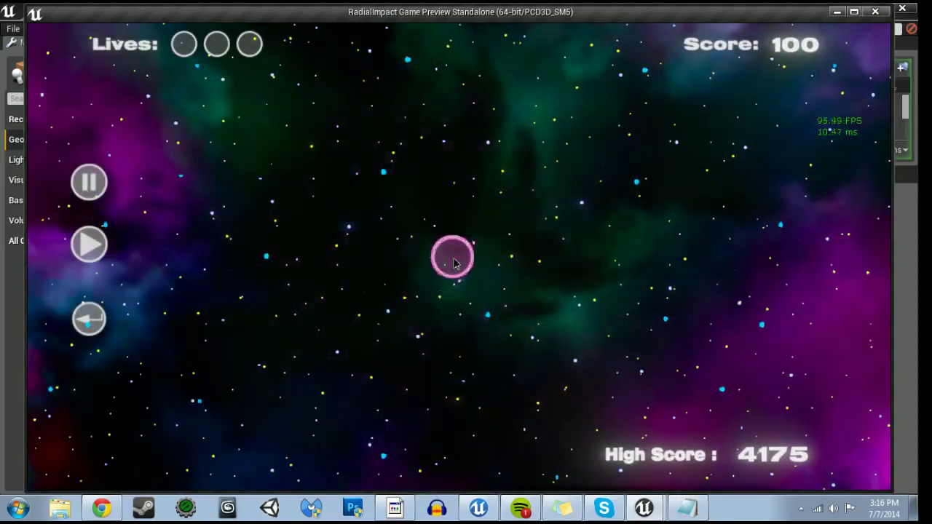
pyautogui.click(451, 260)
pyautogui.click(450, 261)
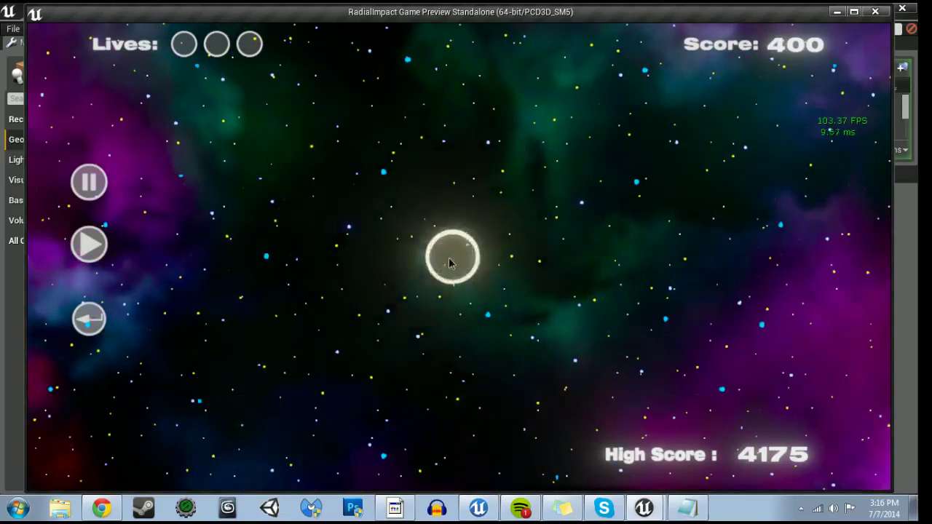
pyautogui.click(451, 259)
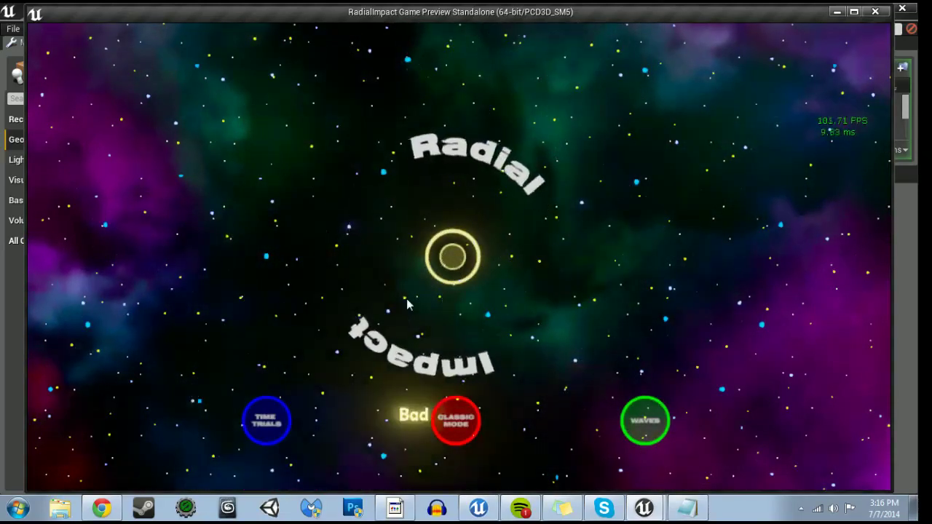
pyautogui.click(453, 266)
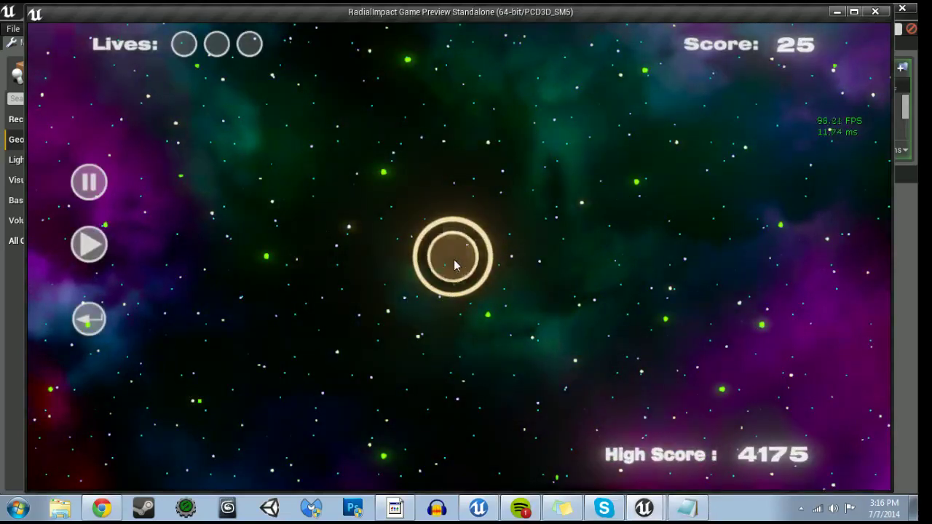
pyautogui.click(454, 267)
pyautogui.click(88, 320)
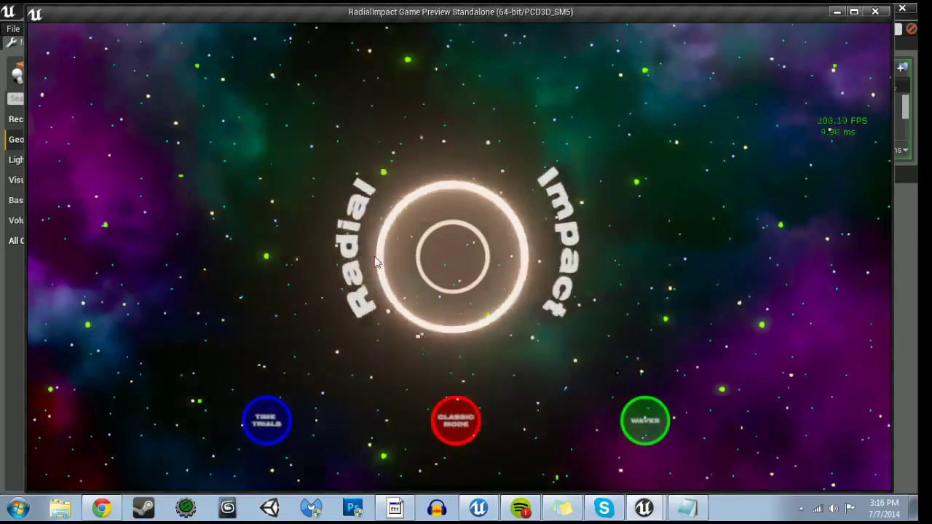
pyautogui.click(451, 262)
pyautogui.click(450, 263)
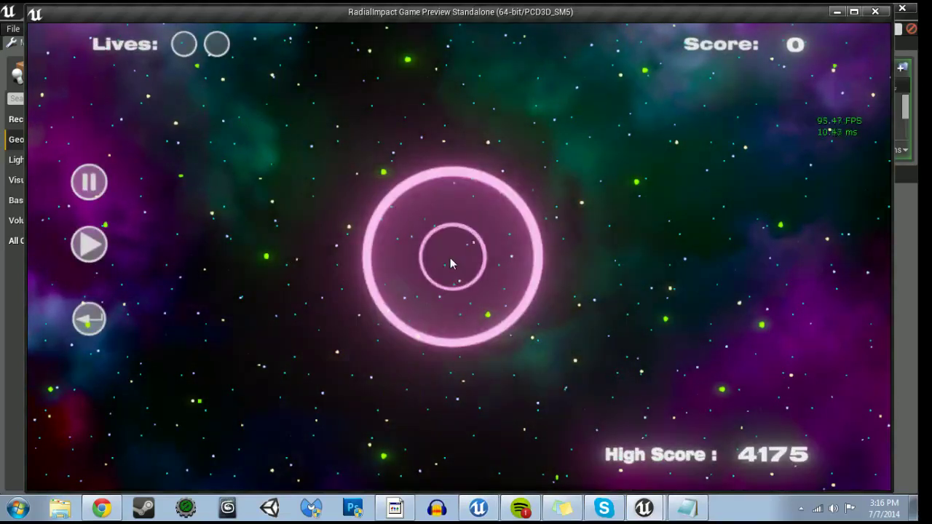
pyautogui.click(450, 258)
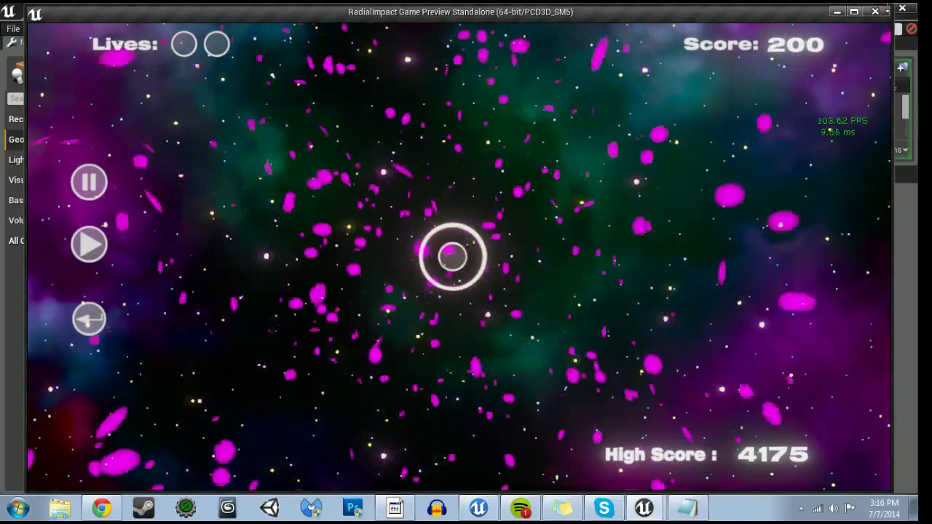
pyautogui.press('Escape')
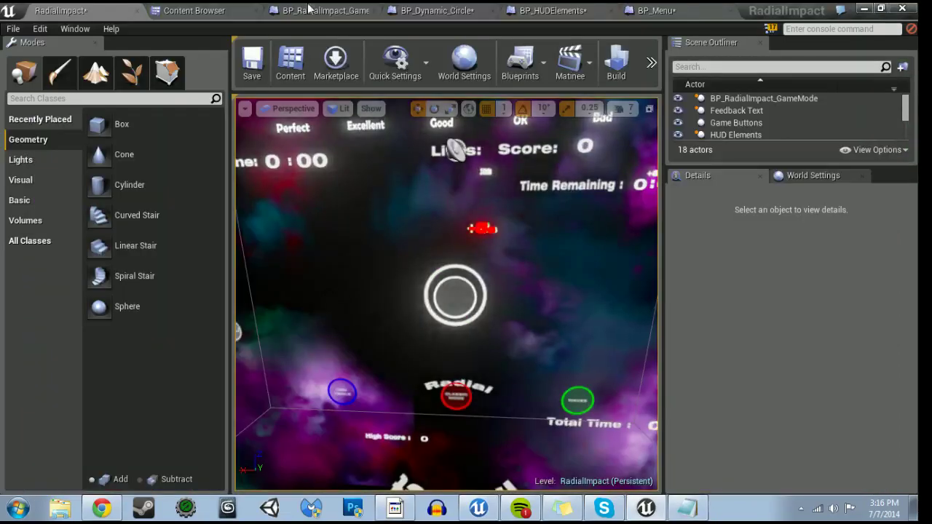
# - Pan around BP_Dynamic_Circle's graph, inspecting the Branch, Sequence, Stop, Delay and SET nodes
pyautogui.click(310, 9)
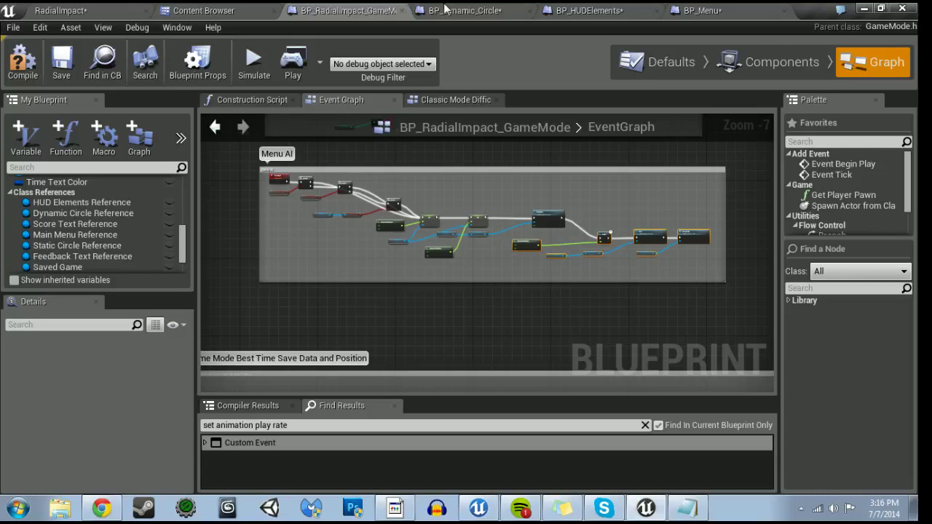
pyautogui.click(430, 9)
pyautogui.scroll(2, 531, 258)
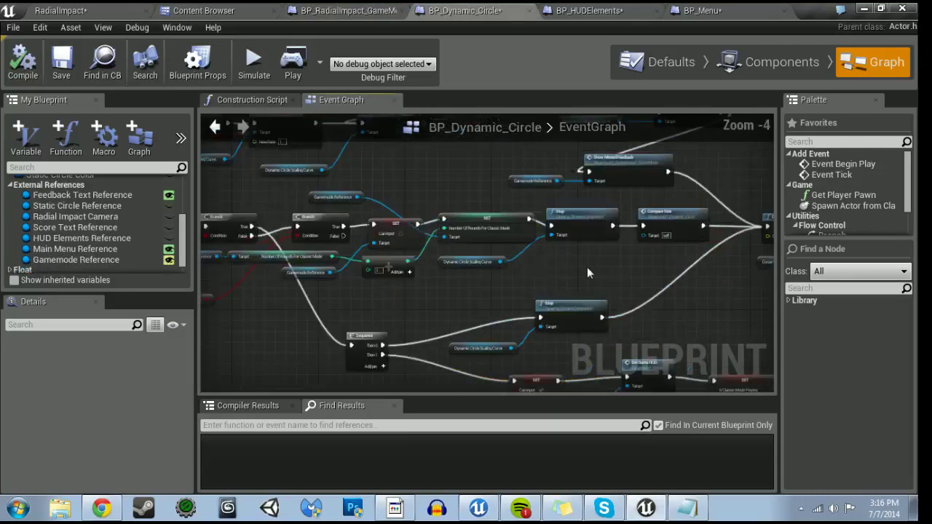
pyautogui.moveTo(588, 271)
pyautogui.mouseDown(button='right')
pyautogui.moveTo(434, 270)
pyautogui.moveTo(693, 305)
pyautogui.mouseUp(button='right')
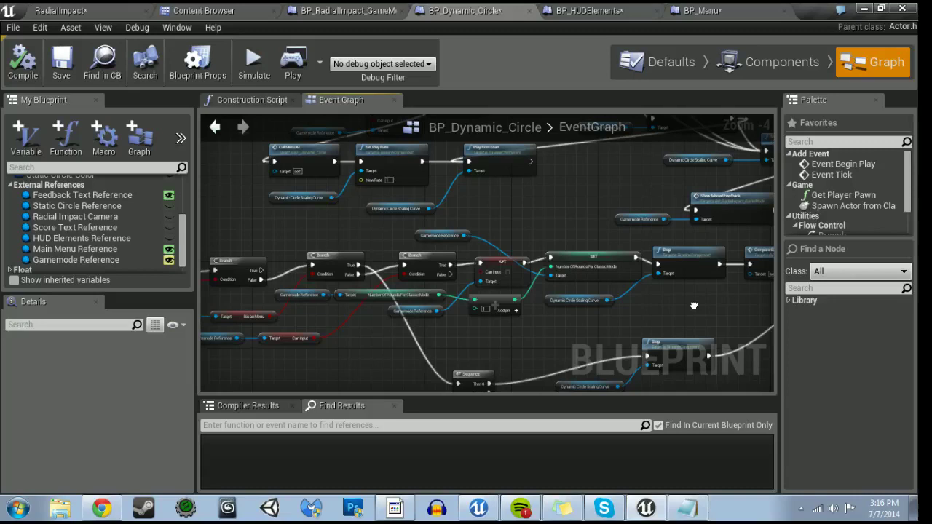
pyautogui.moveTo(693, 306); pyautogui.dragTo(362, 297, button='right')
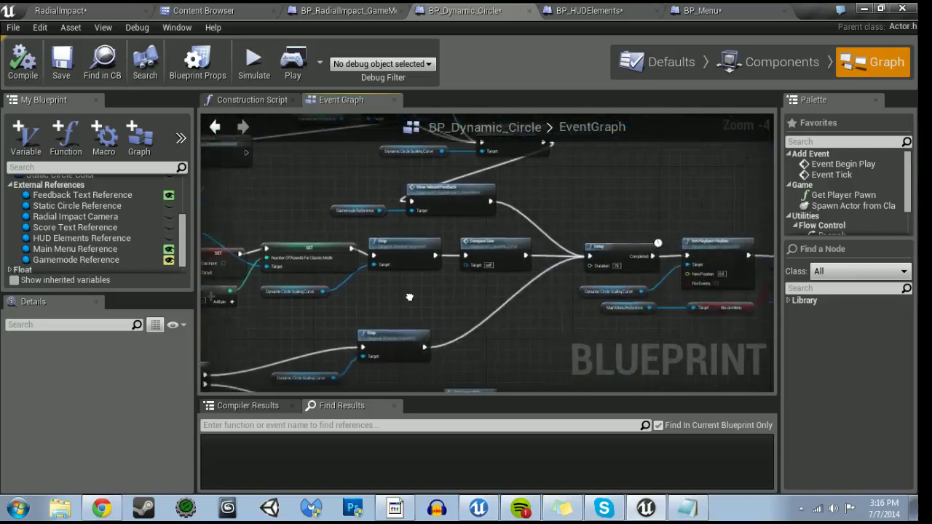
pyautogui.moveTo(362, 297); pyautogui.dragTo(641, 291, button='right')
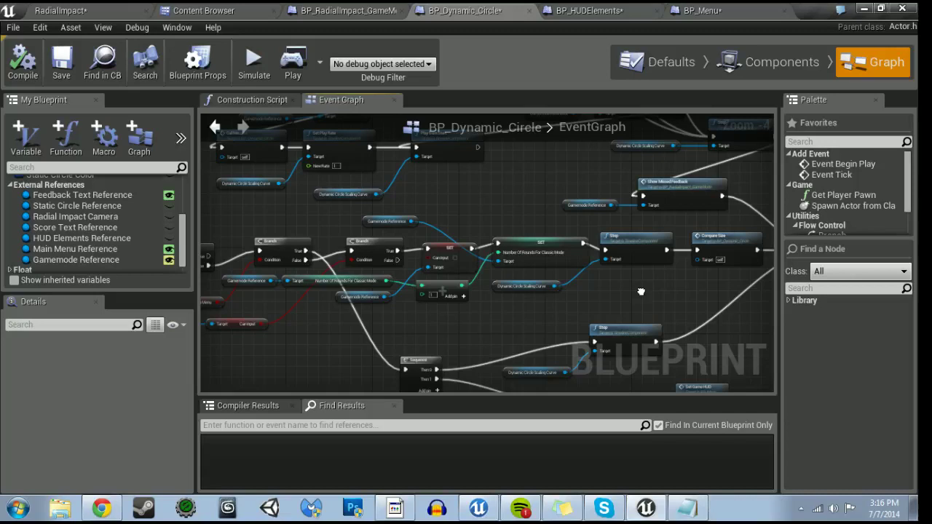
pyautogui.moveTo(641, 291); pyautogui.dragTo(842, 295, button='right')
pyautogui.moveTo(486, 291); pyautogui.dragTo(591, 290, button='right')
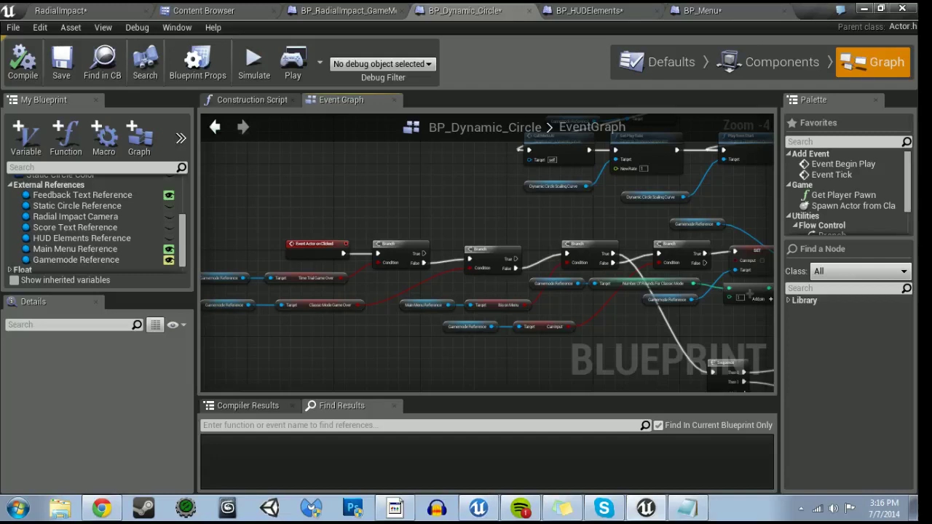
pyautogui.moveTo(728, 197)
pyautogui.mouseDown(button='right')
pyautogui.moveTo(267, 192)
pyautogui.moveTo(377, 179)
pyautogui.moveTo(597, 250)
pyautogui.mouseUp(button='right')
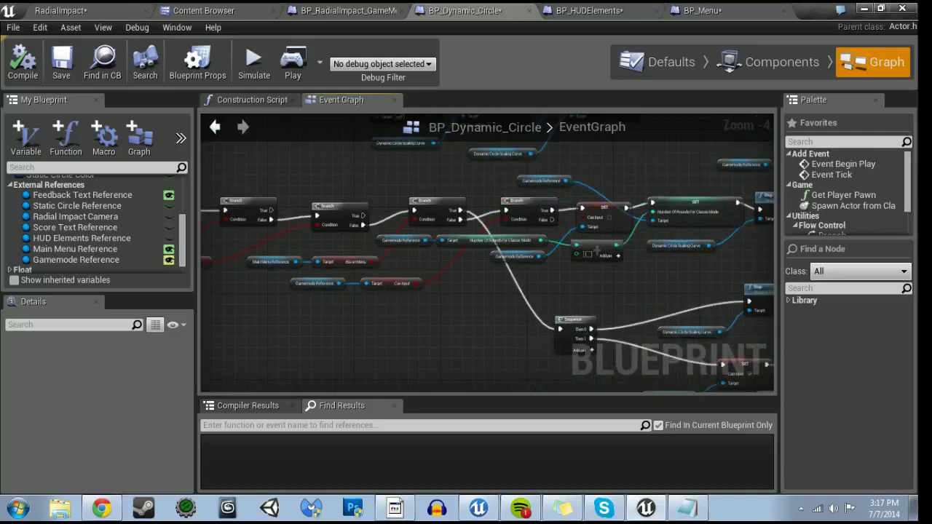
pyautogui.moveTo(597, 249); pyautogui.dragTo(706, 249, button='right')
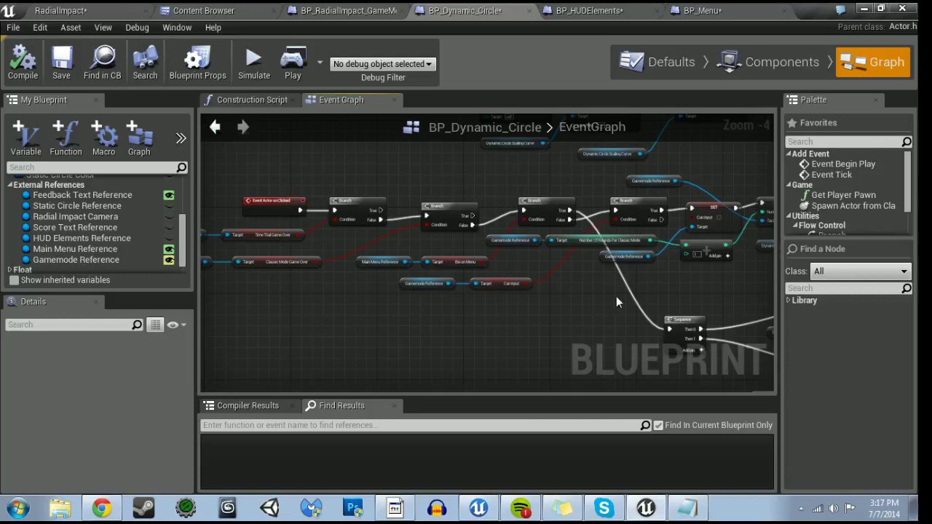
pyautogui.moveTo(613, 300); pyautogui.dragTo(442, 304, button='right')
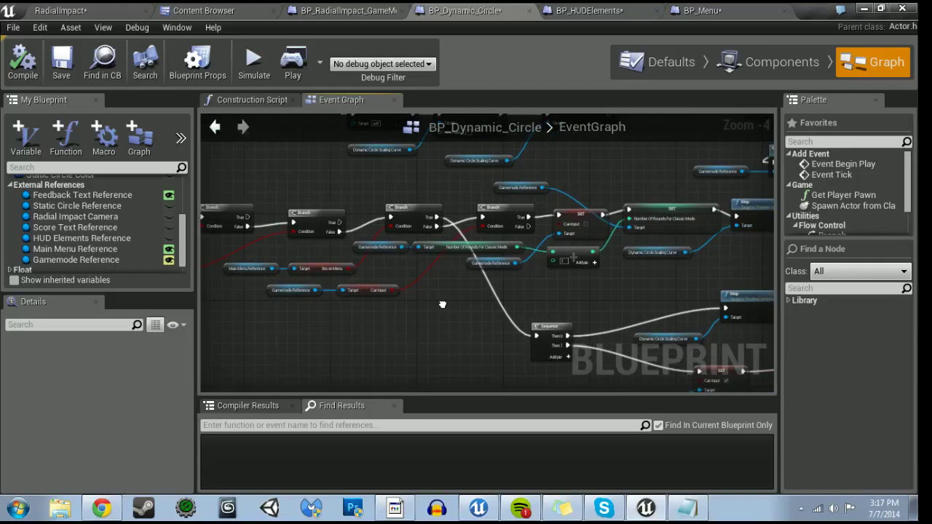
pyautogui.moveTo(442, 304)
pyautogui.mouseDown(button='right')
pyautogui.moveTo(588, 323)
pyautogui.moveTo(708, 314)
pyautogui.mouseUp(button='right')
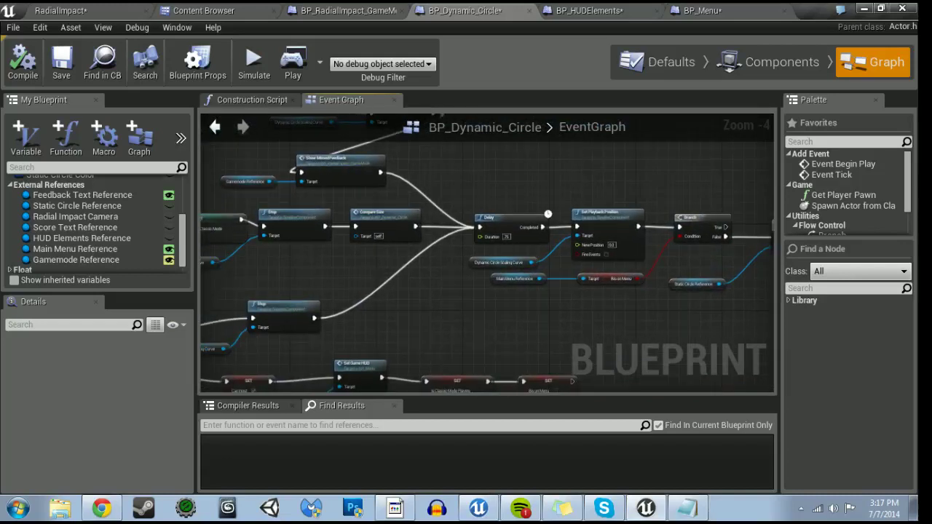
pyautogui.moveTo(708, 314); pyautogui.dragTo(428, 317, button='right')
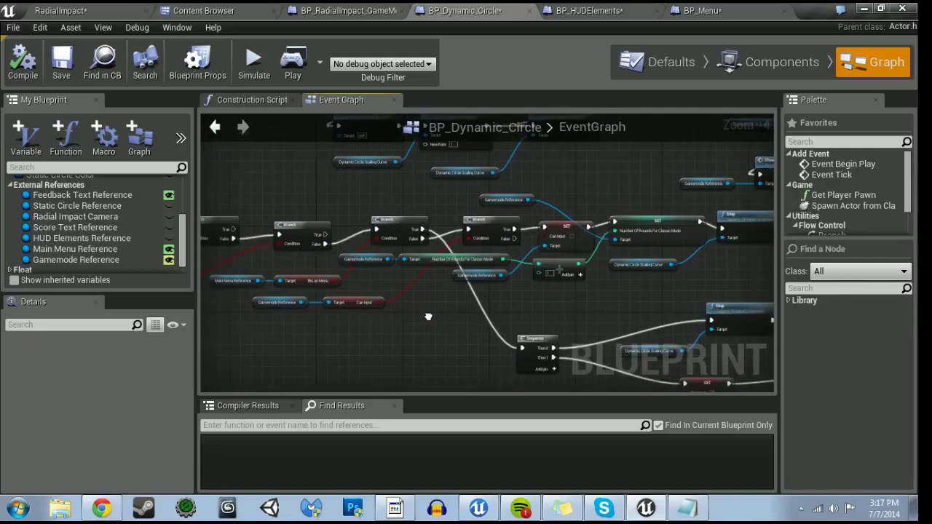
pyautogui.moveTo(428, 316); pyautogui.dragTo(249, 185, button='right')
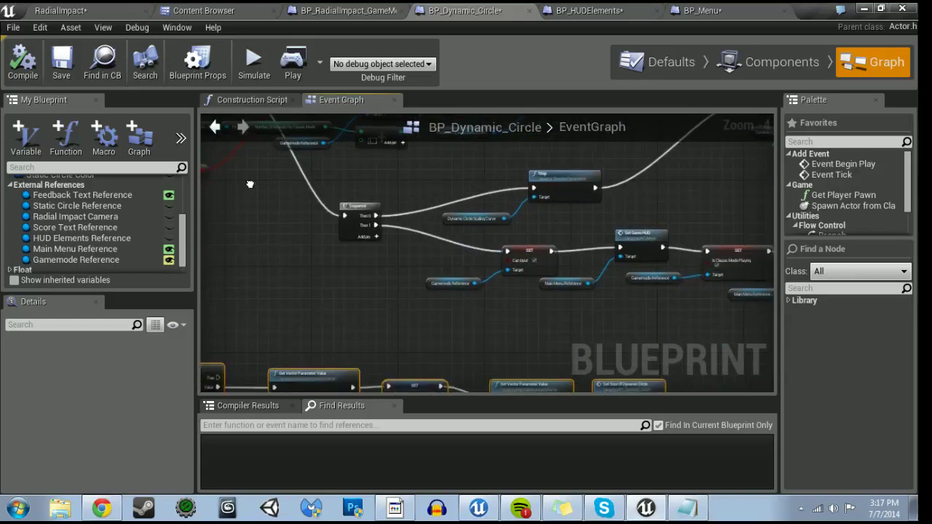
pyautogui.moveTo(249, 184); pyautogui.dragTo(10, 257, button='right')
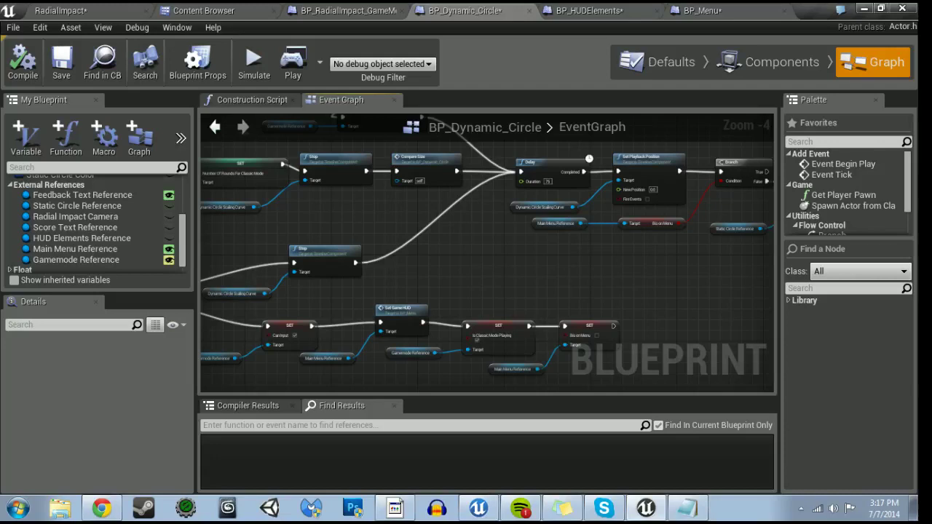
pyautogui.moveTo(11, 258); pyautogui.dragTo(382, 278, button='right')
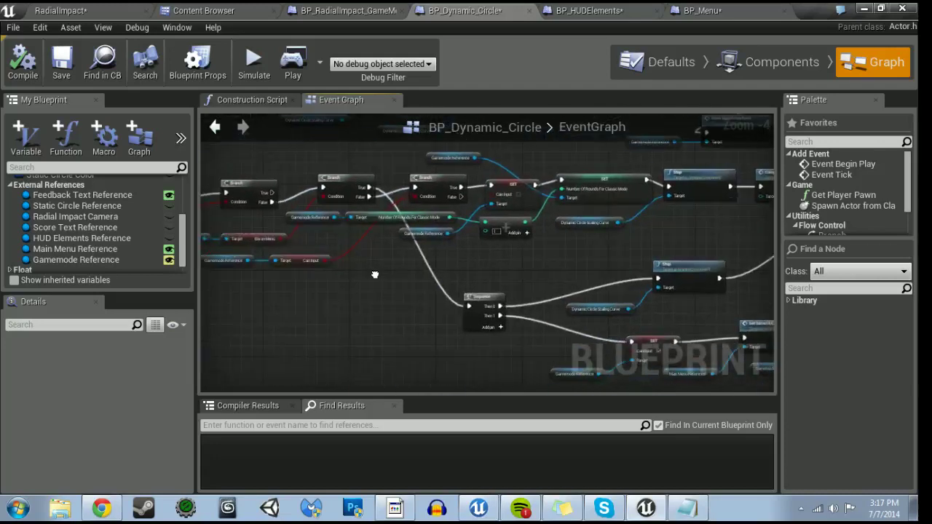
# - Close the Notepad note without saving its text
pyautogui.click(686, 507)
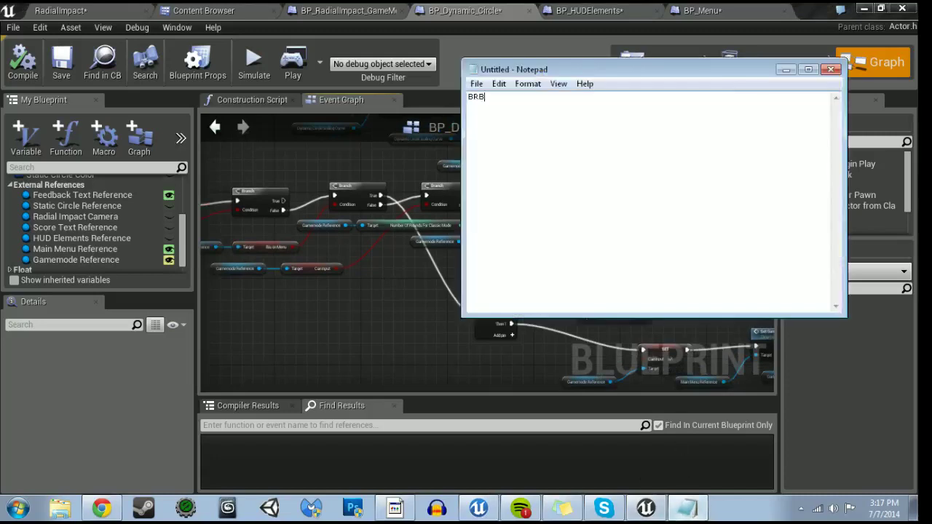
pyautogui.click(830, 70)
pyautogui.click(504, 258)
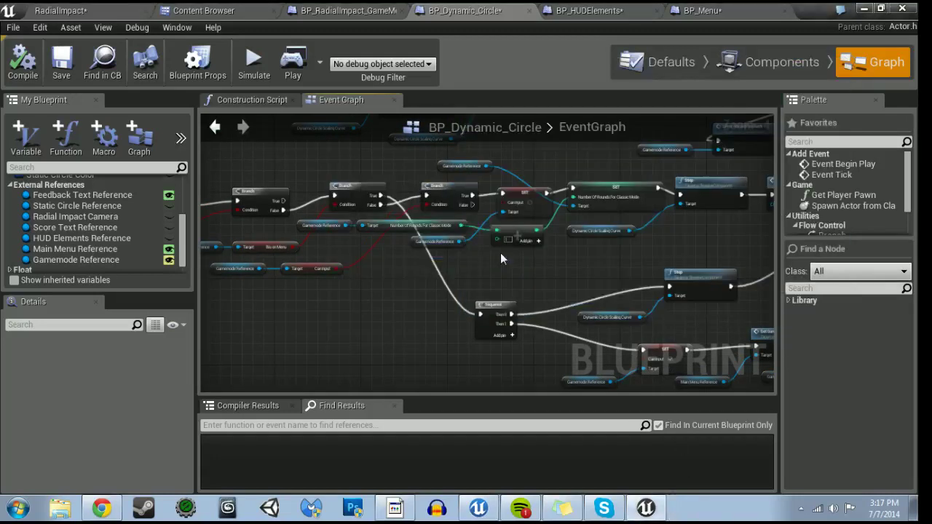
# - Add the to-do 'Issue could be with the branches not checking for game modes' and return to RadialImpact
pyautogui.click(562, 508)
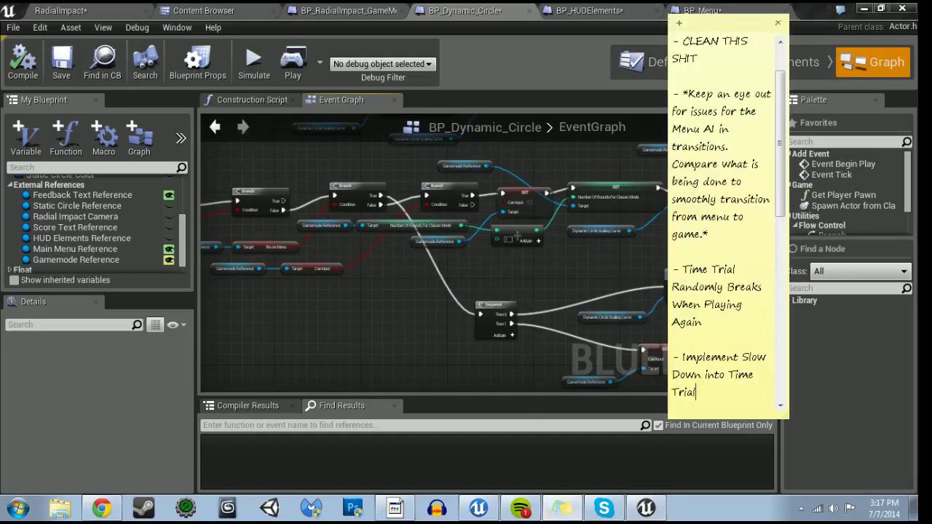
pyautogui.press('Return')
pyautogui.press('Return')
pyautogui.write('-')
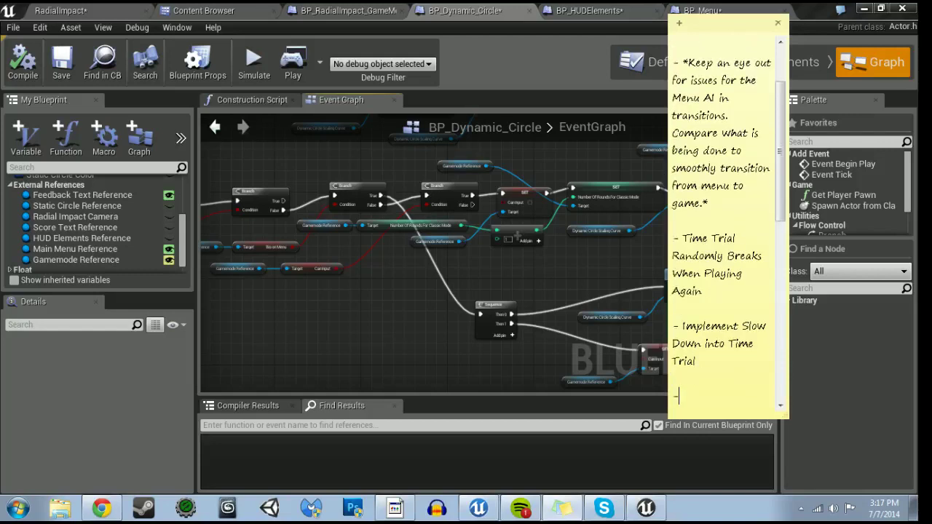
pyautogui.write('Issue could be with the ')
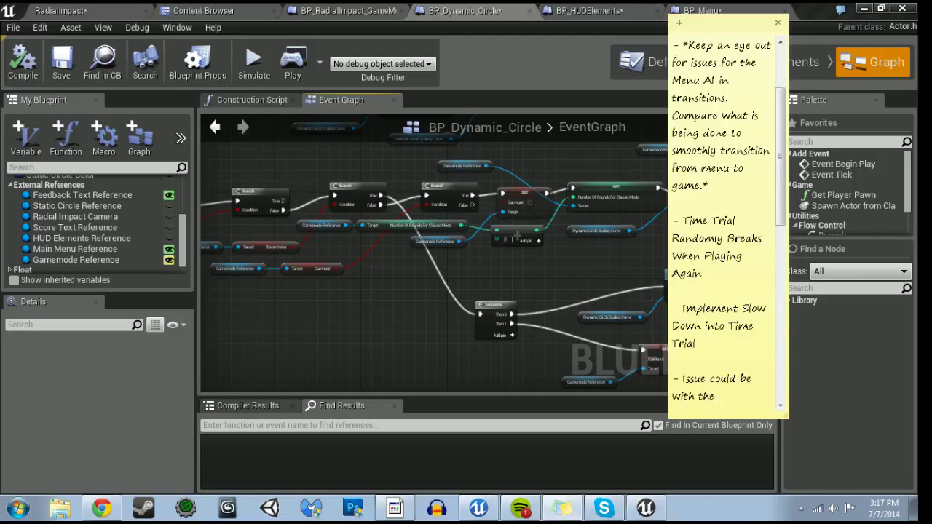
pyautogui.write('branches not checking for game modes')
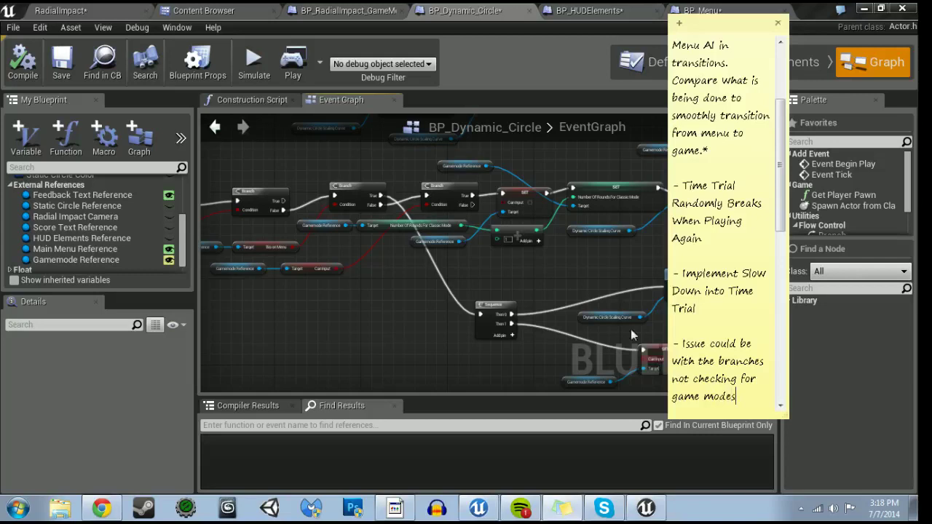
pyautogui.click(350, 153)
pyautogui.click(107, 7)
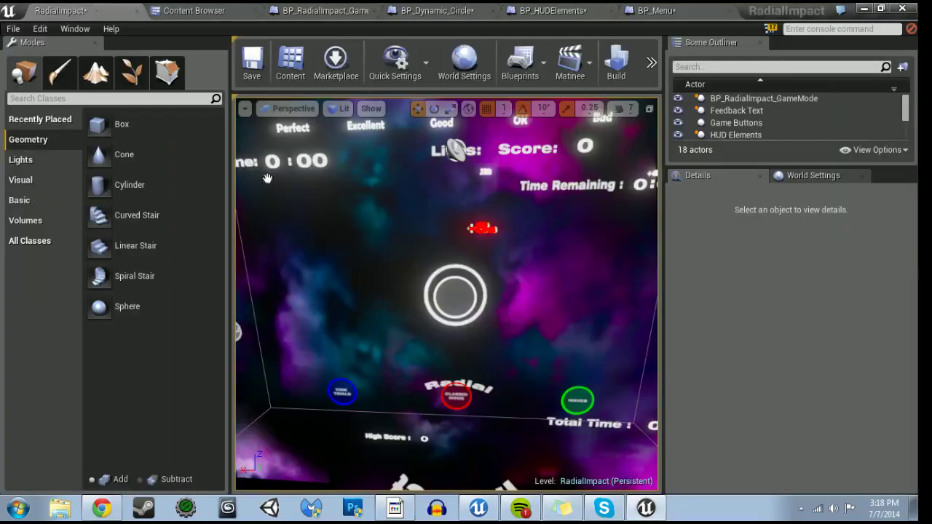